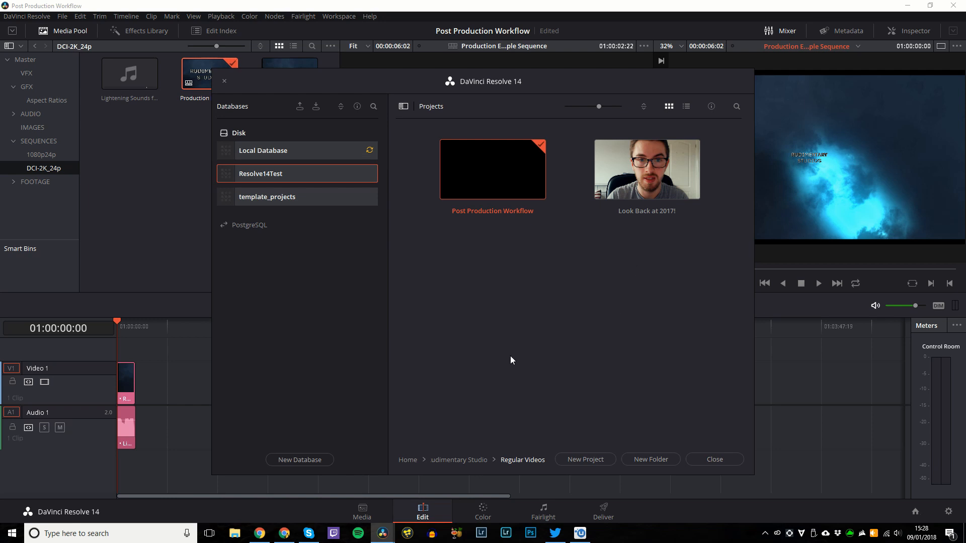
Reopen the Project Manager, go Home, cancel the template_projects switch and reselect Resolve14Test.
double_click(506, 176)
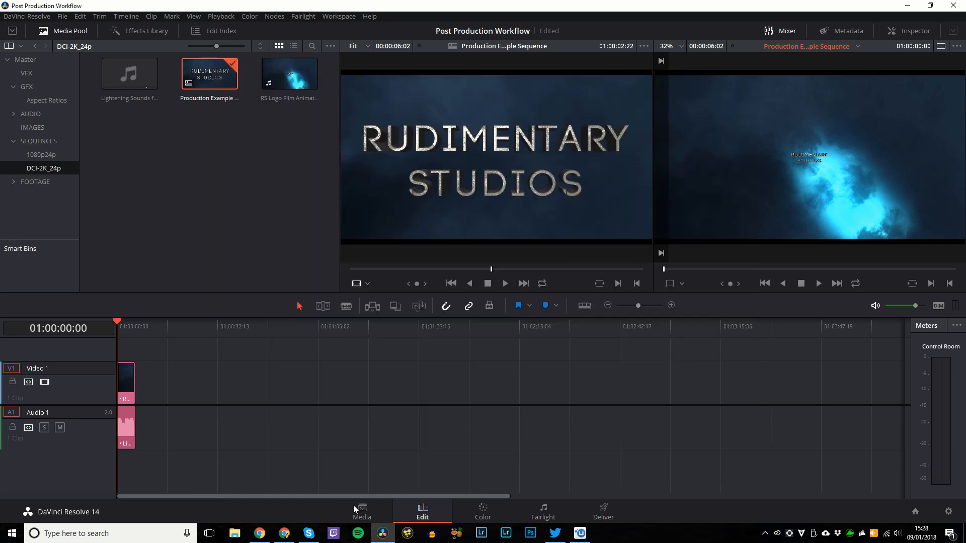
left_click(916, 512)
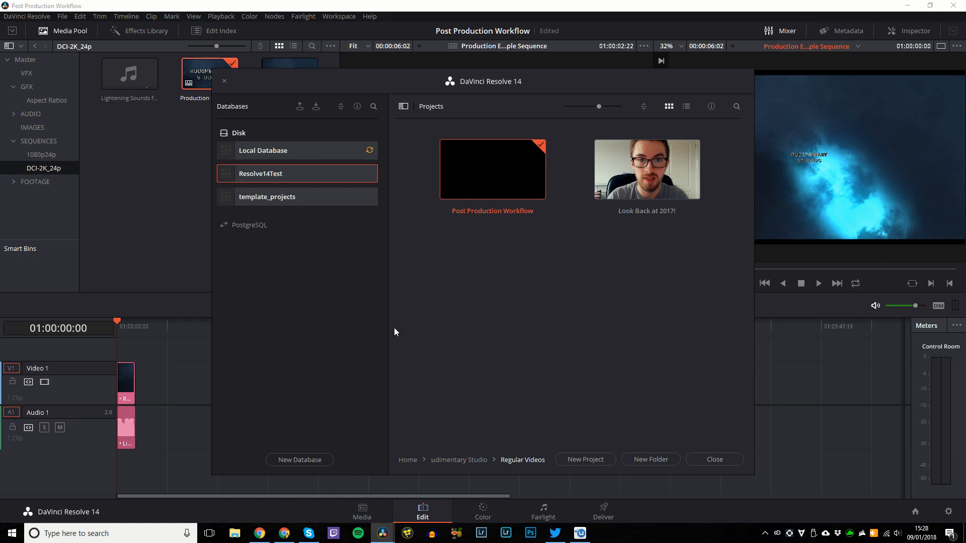
left_click(407, 460)
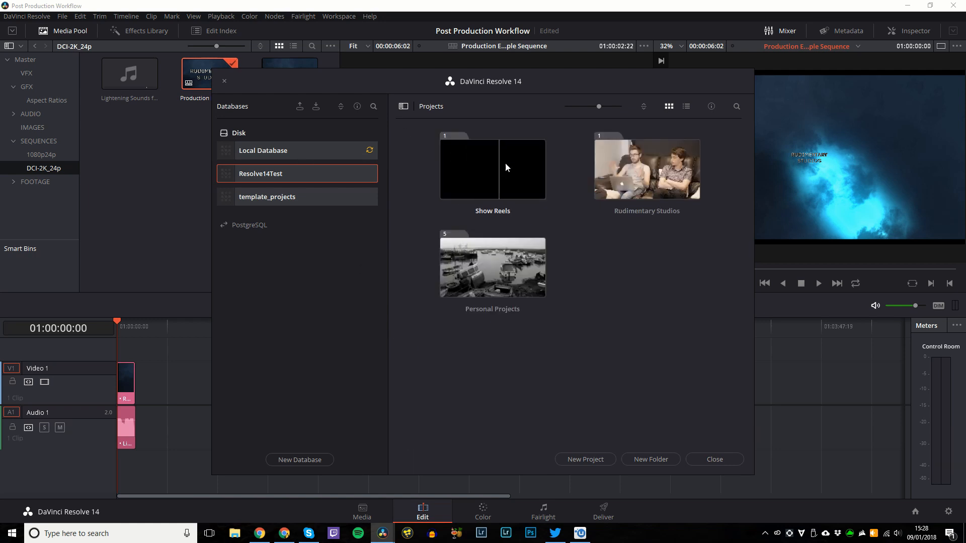
left_click(326, 201)
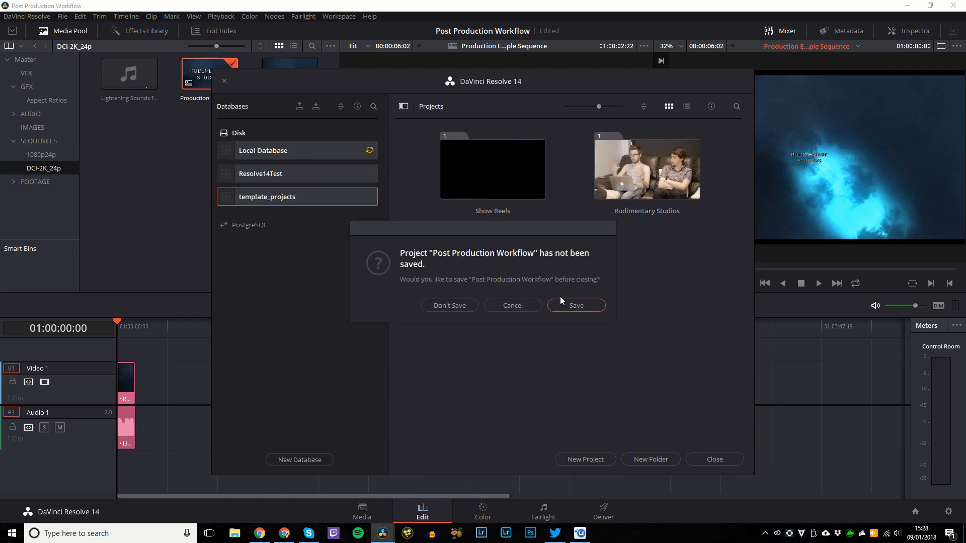
left_click(527, 307)
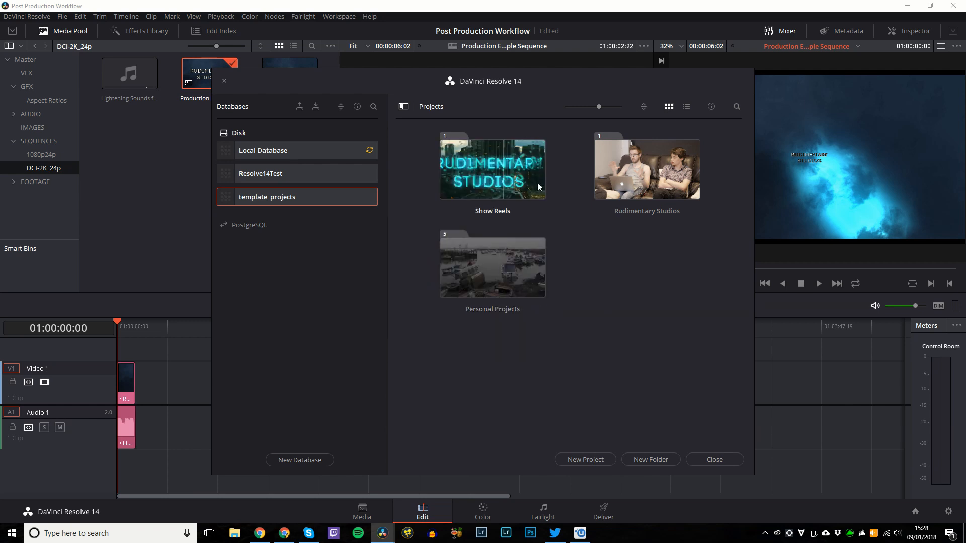
left_click(255, 174)
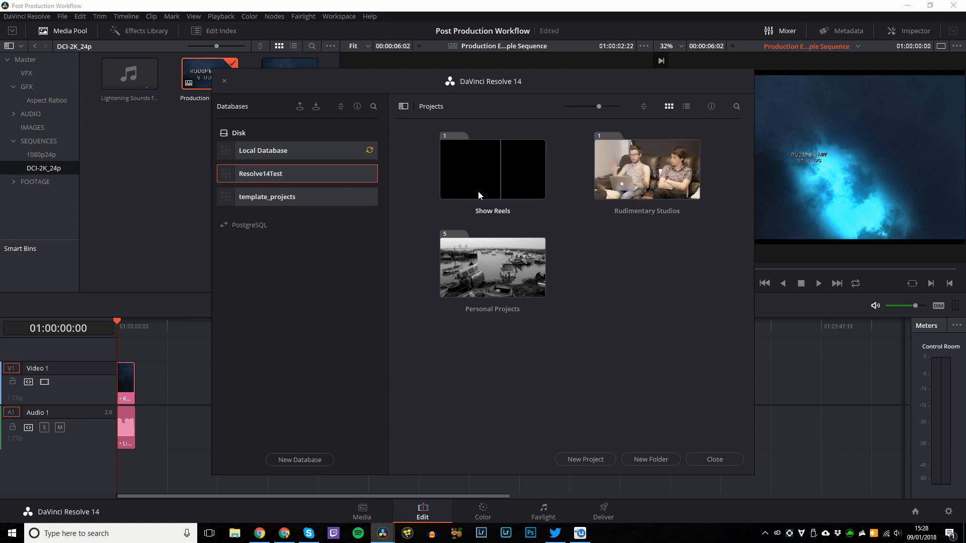
Look inside the Show Reels and Personal Projects folders, returning to the top level each time.
double_click(466, 182)
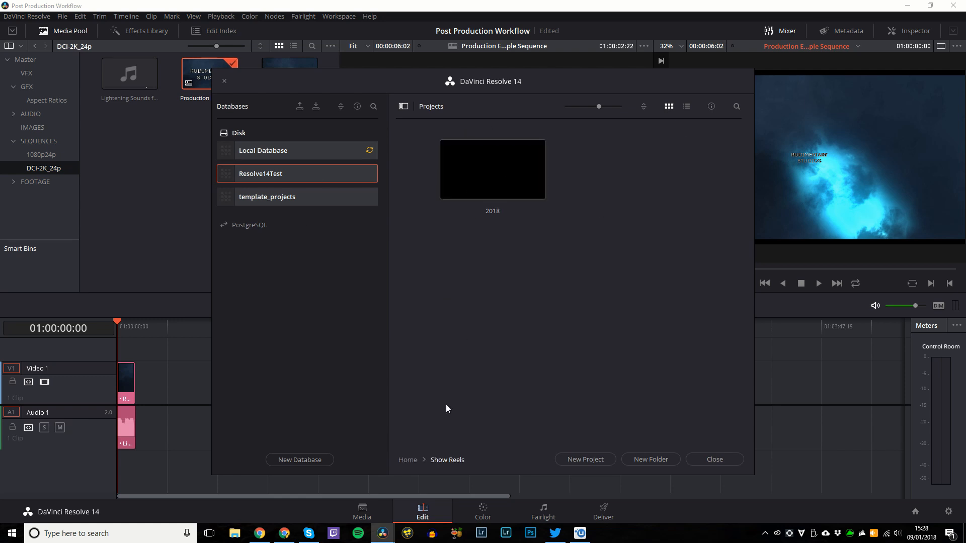
left_click(408, 462)
double_click(509, 272)
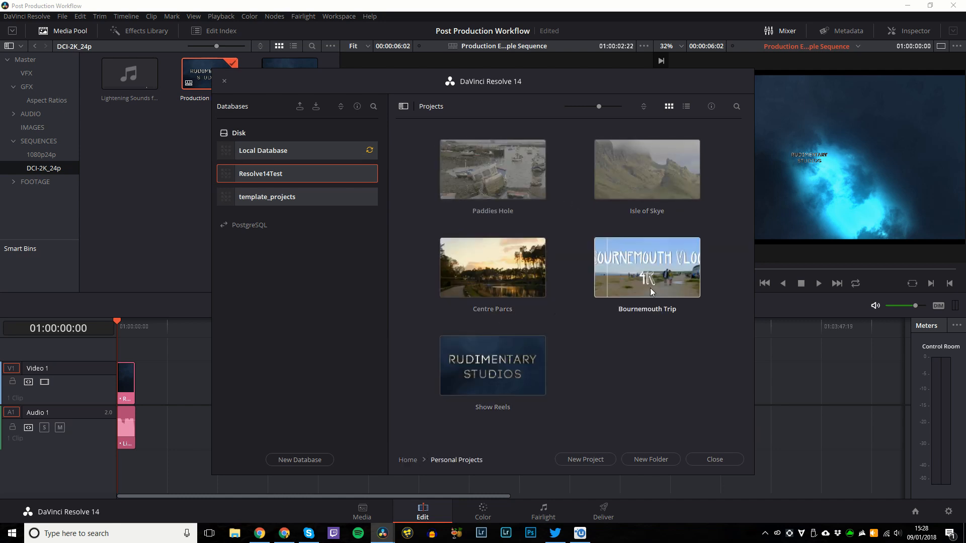
left_click(403, 460)
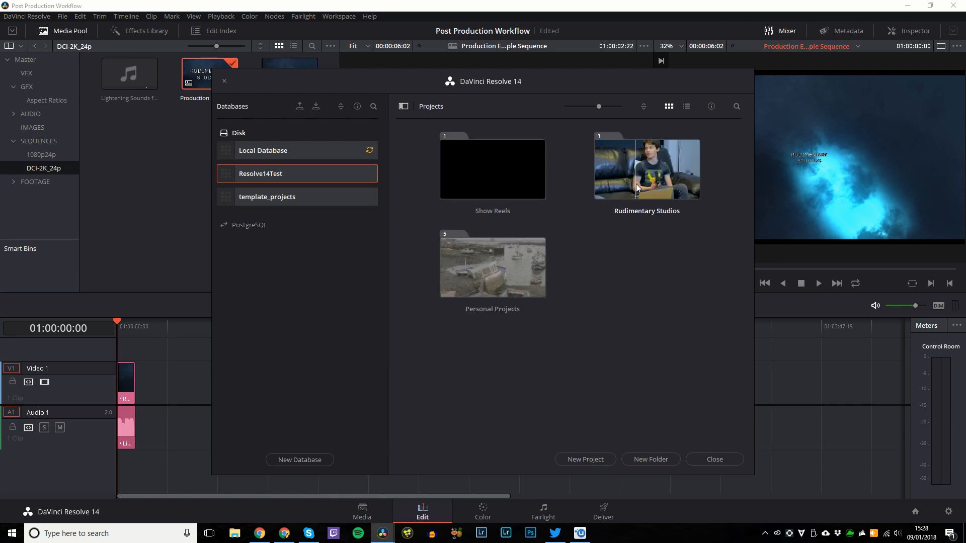
Open Rudimentary Studios, check its Films folder, then open Regular Videos.
left_click(678, 169)
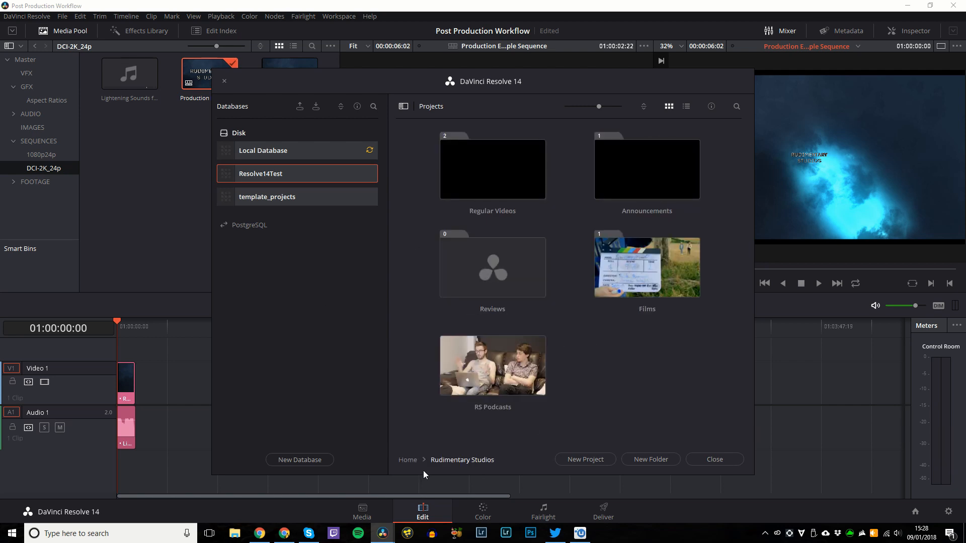
double_click(603, 281)
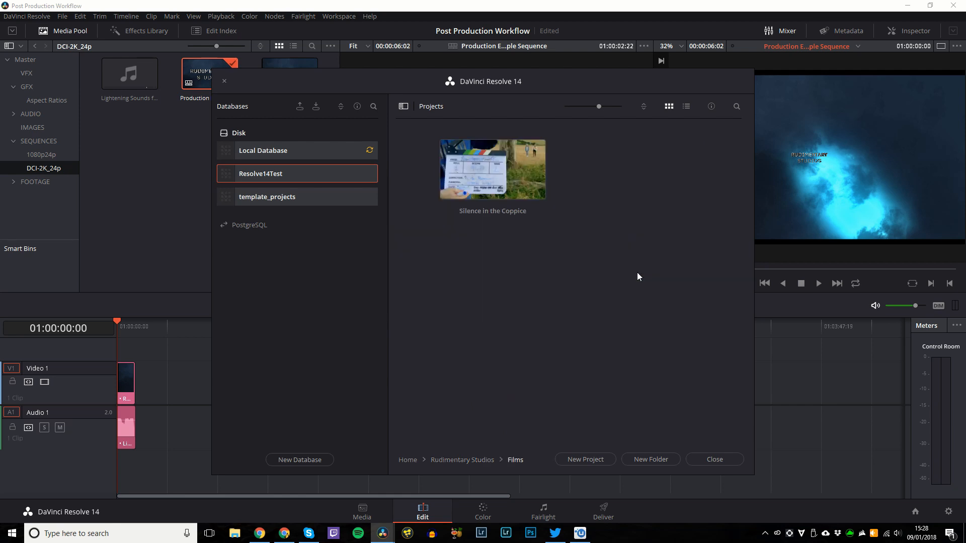
left_click(450, 459)
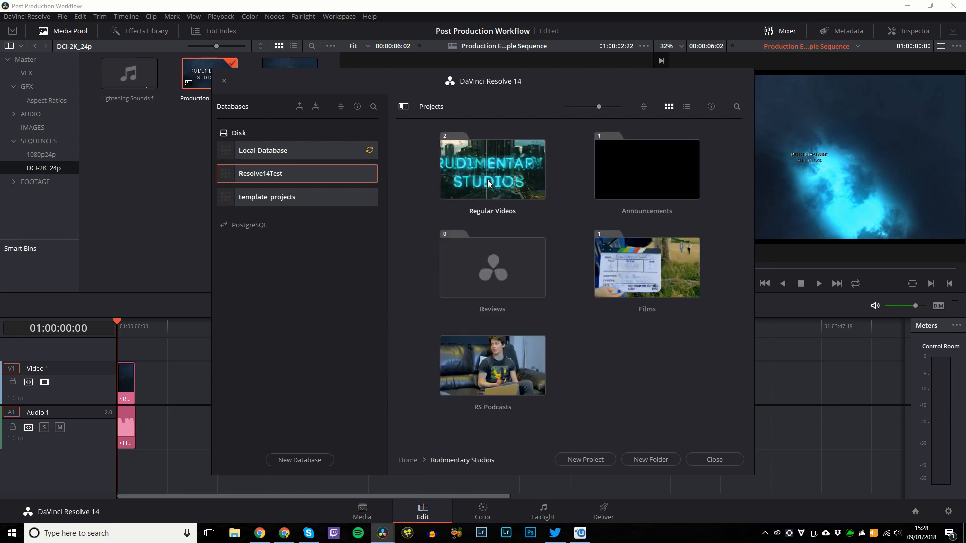
double_click(487, 179)
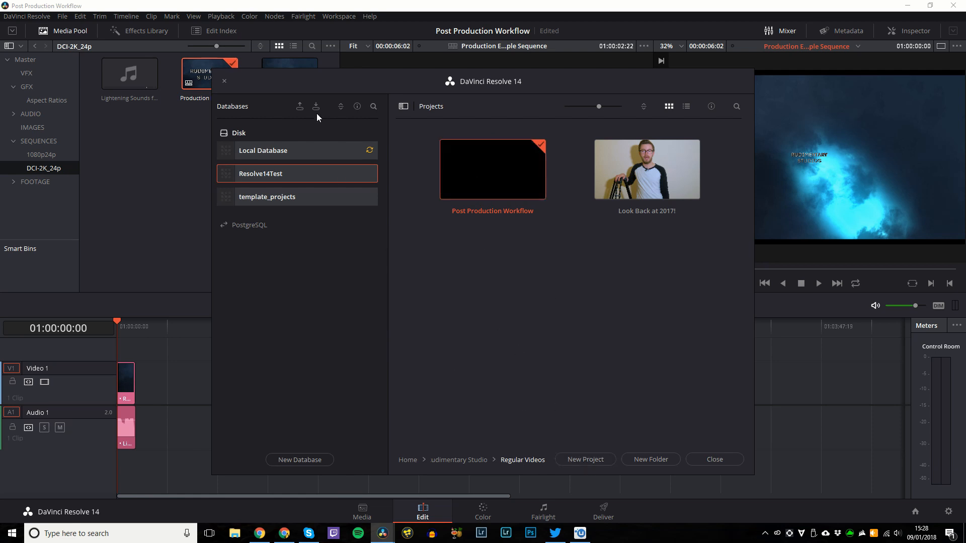
Save Post Production Workflow, switch to template_projects and open the 1080p24p project.
left_click(322, 197)
left_click(563, 302)
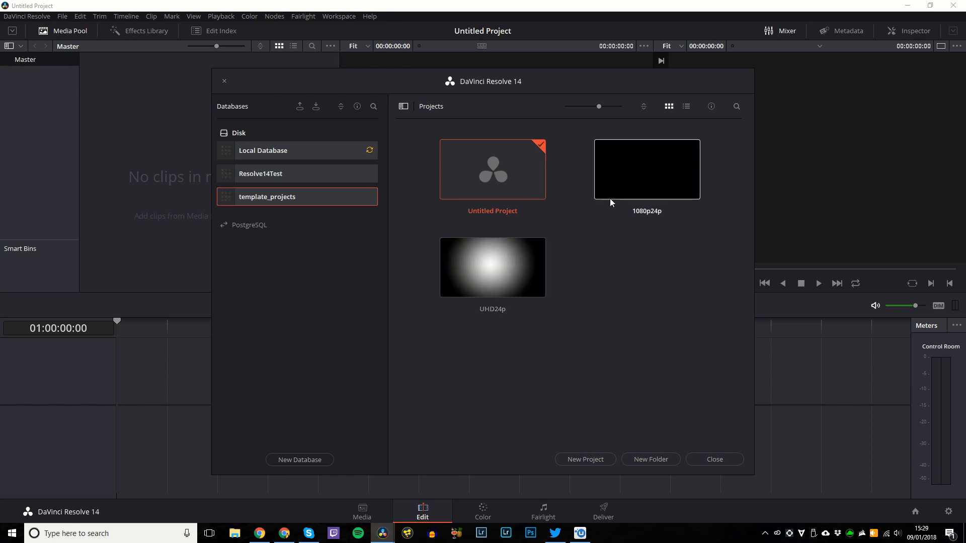
double_click(630, 173)
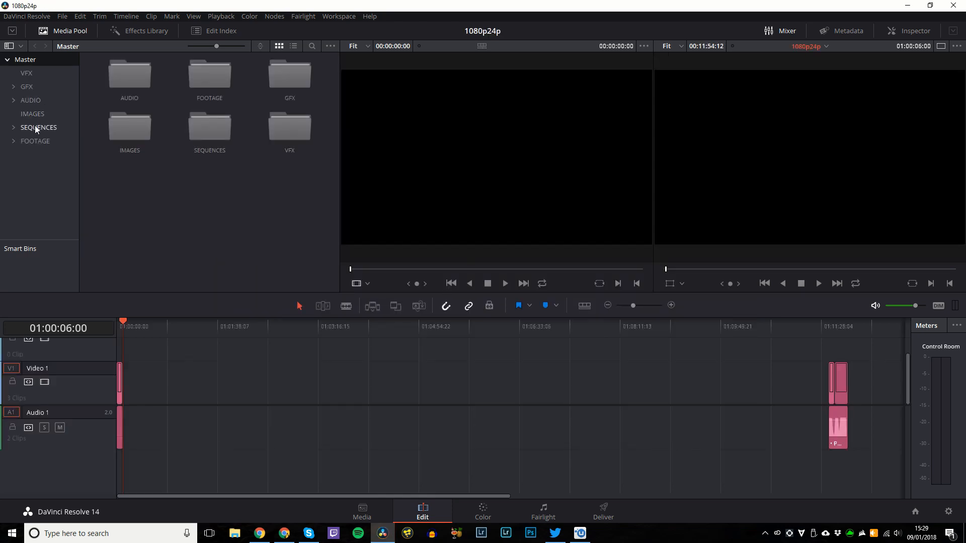
Browse the 1080p24p SEQUENCES bin on the Media page and play its timeline from the start.
left_click(34, 125)
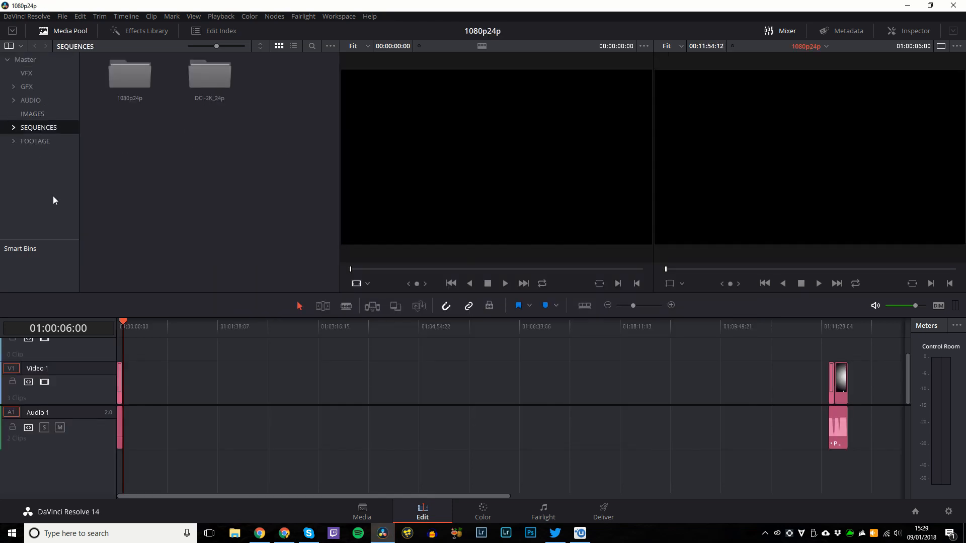
key("shift+2")
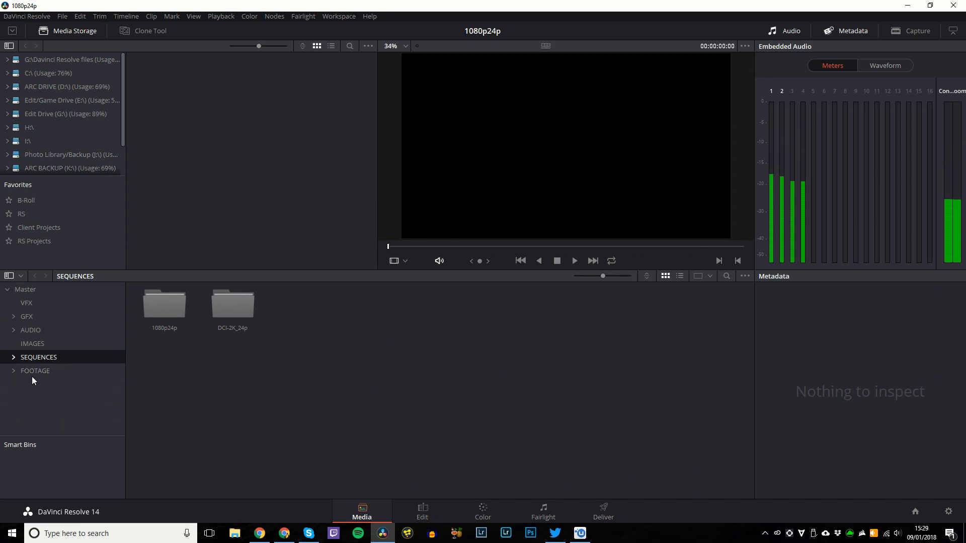
double_click(165, 312)
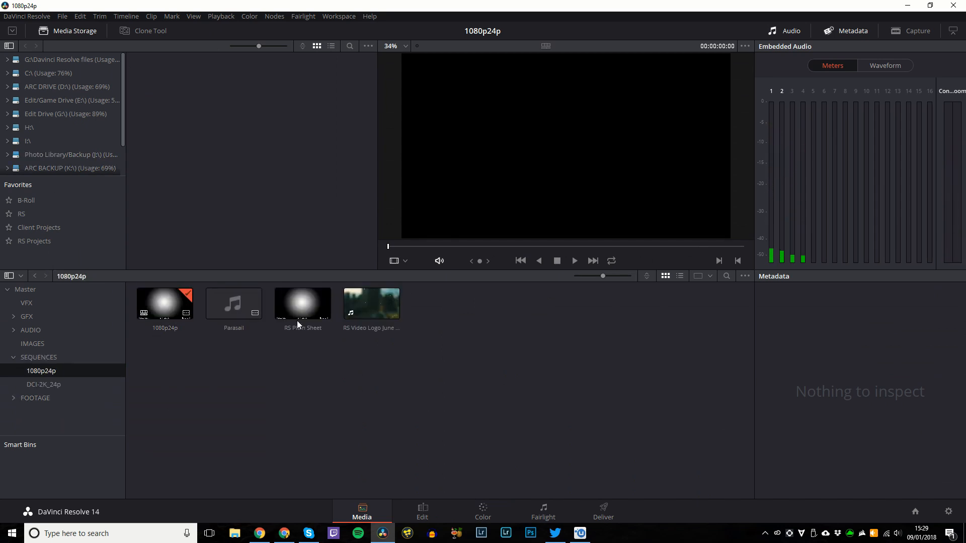
left_click(233, 308)
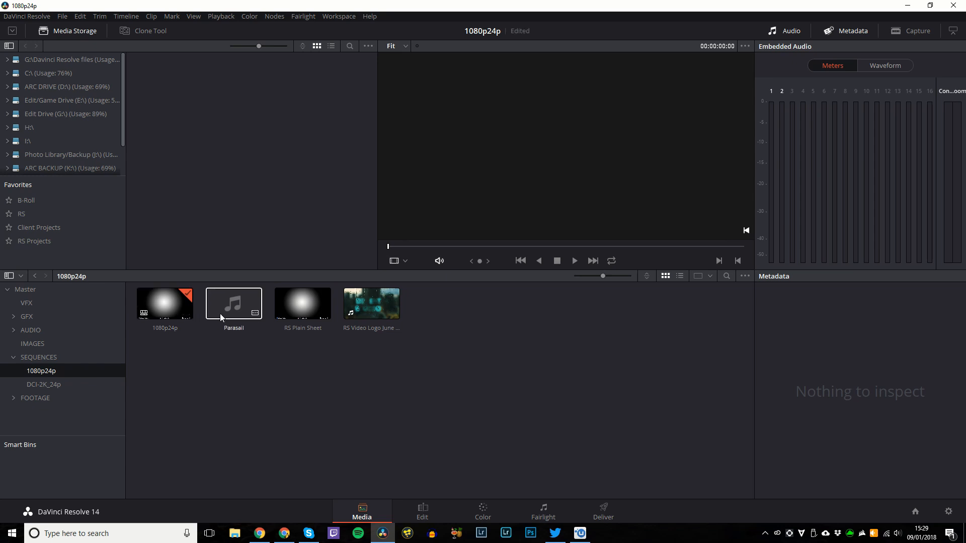
double_click(153, 312)
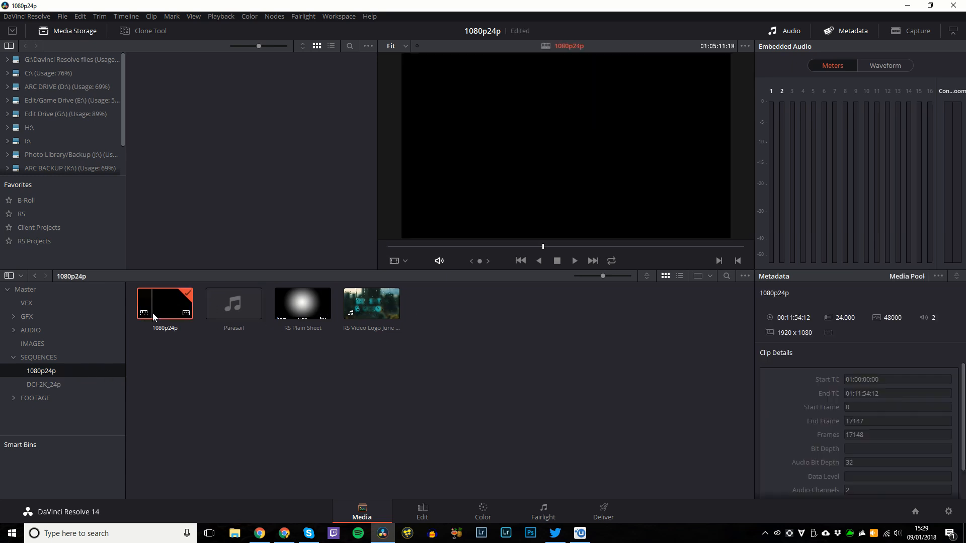
left_click_drag(124, 327, 104, 325)
key("space")
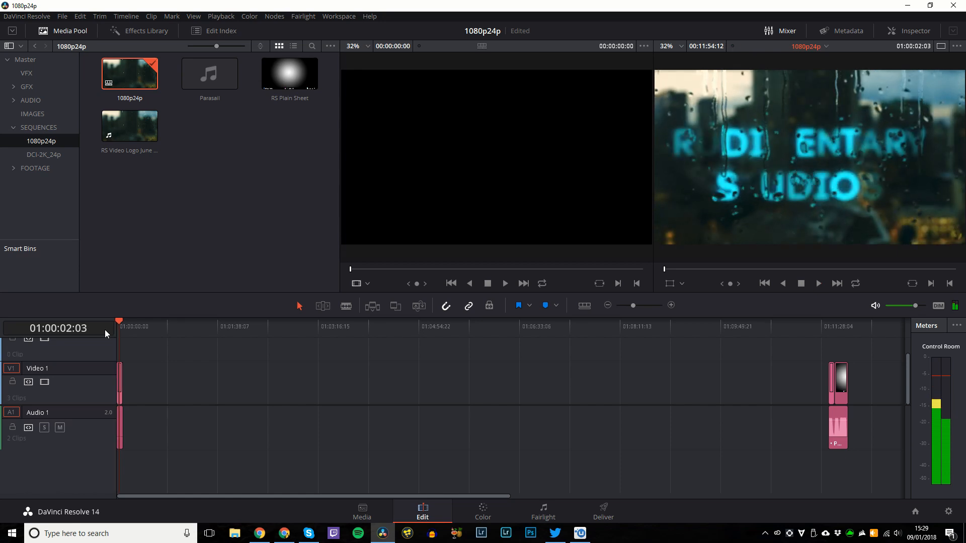
Check the DCI-2K_24p bin on the Media page and bring up the Project Manager.
key("shift+2")
left_click(43, 383)
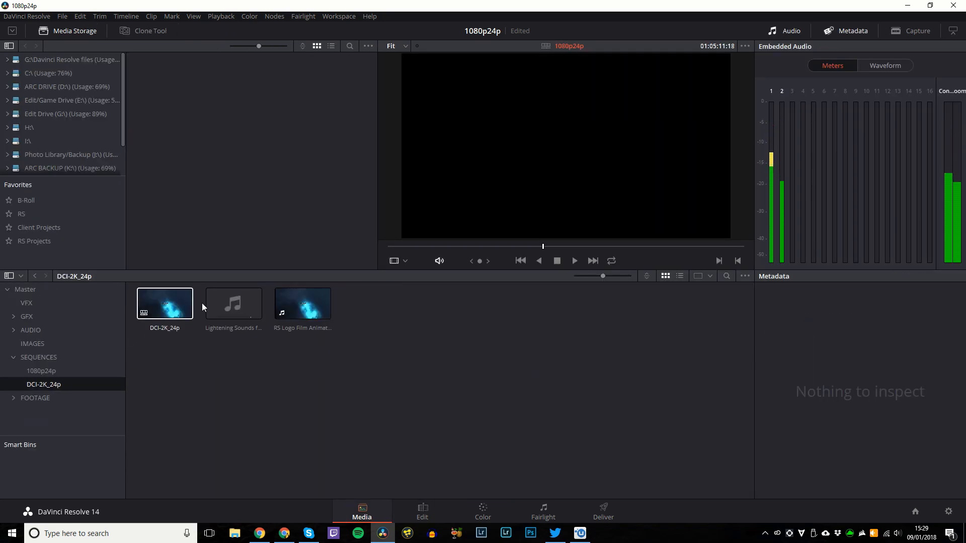
left_click(914, 511)
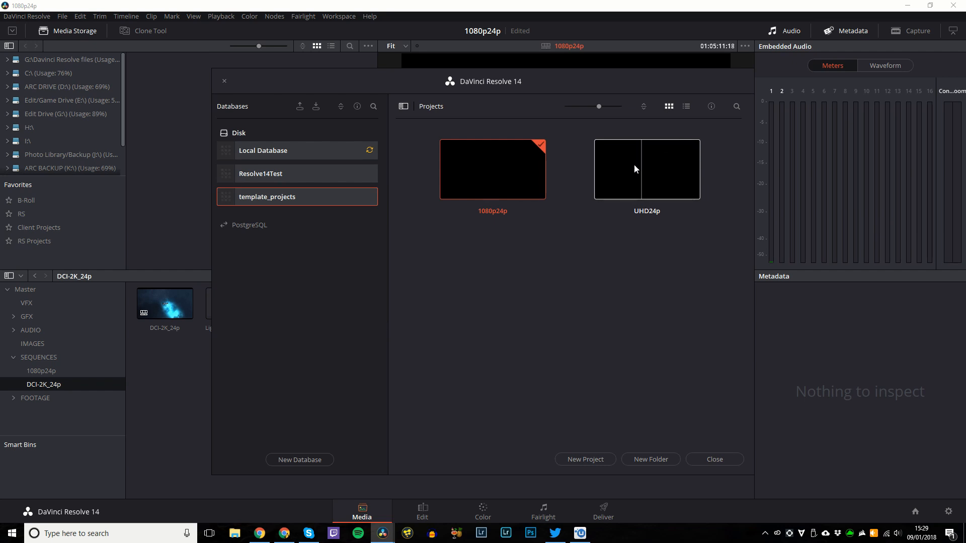
Switch back to Resolve14Test and open Rudimentary Studios > Regular Videos > Post Production Workflow.
left_click(271, 174)
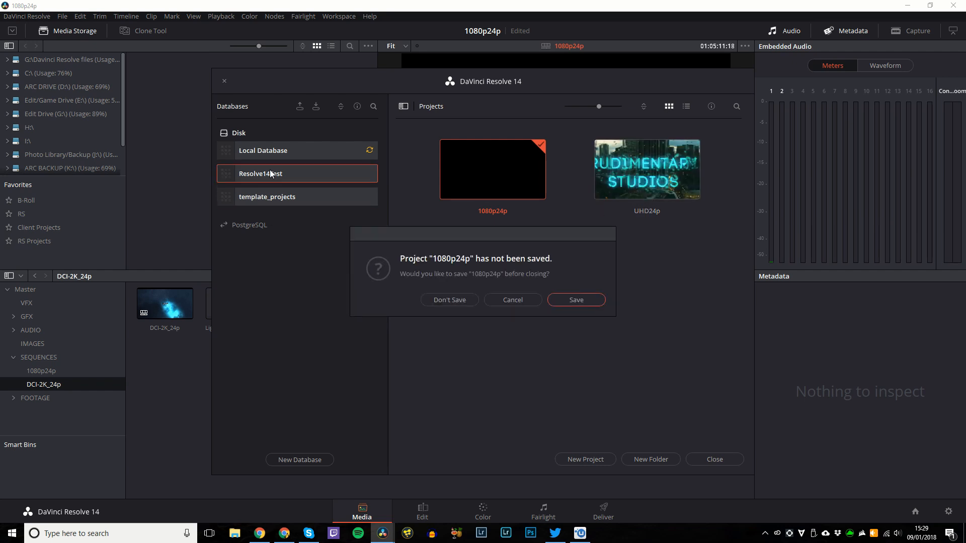
left_click(573, 301)
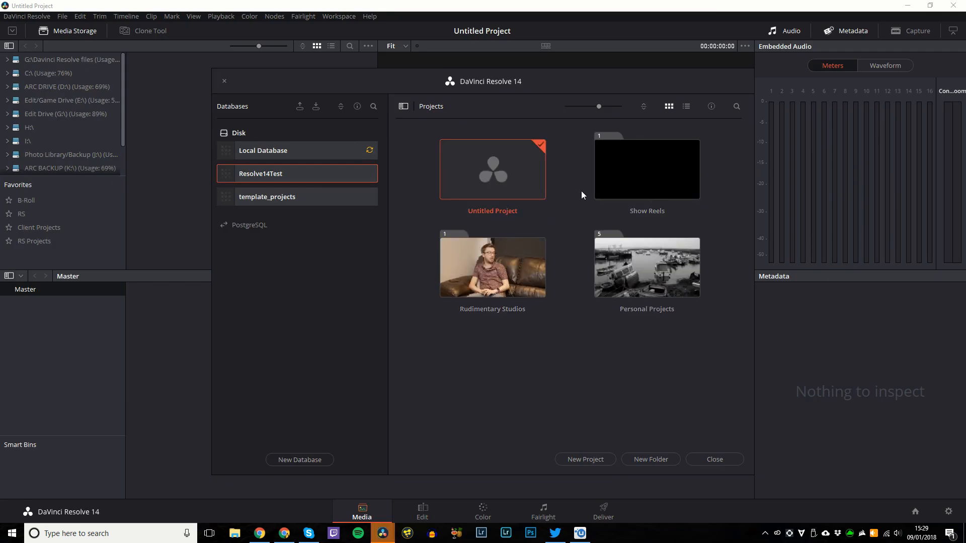
double_click(524, 274)
double_click(509, 188)
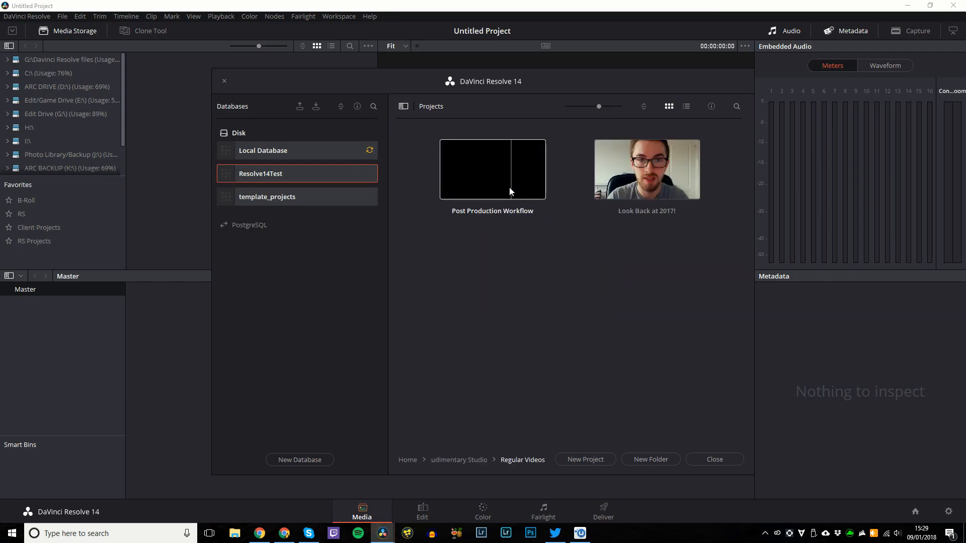
double_click(492, 176)
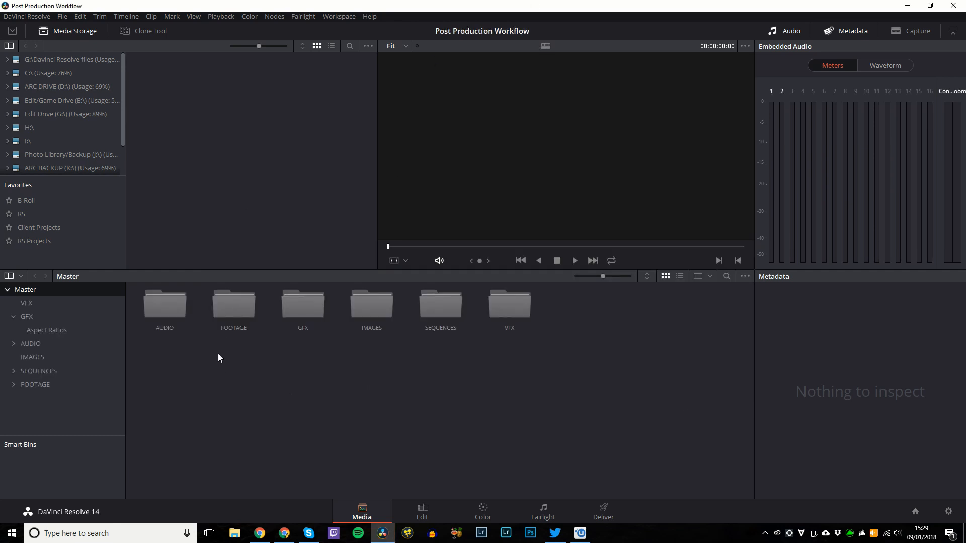
Delete the screen-recording clip from the 1080p24p sequence bin.
left_click(59, 372)
double_click(153, 322)
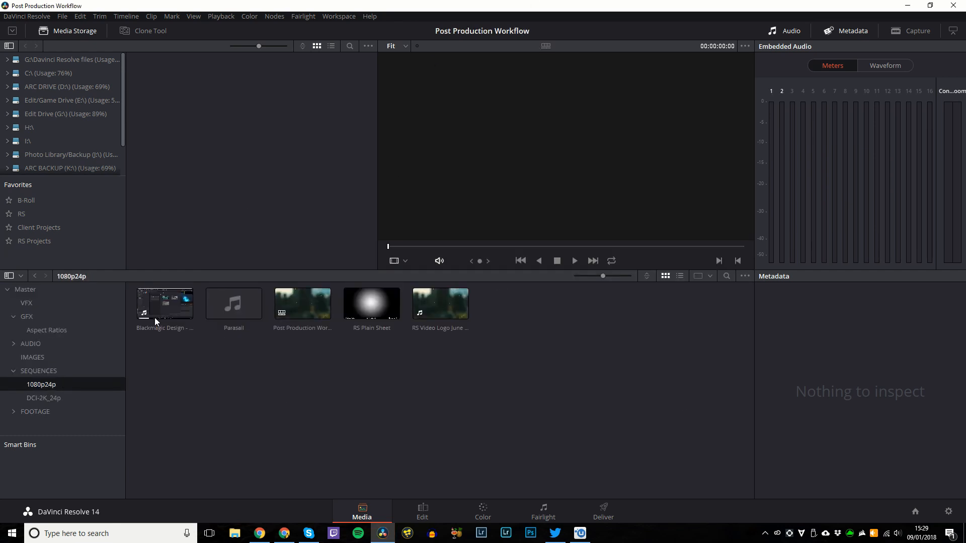
left_click(166, 309)
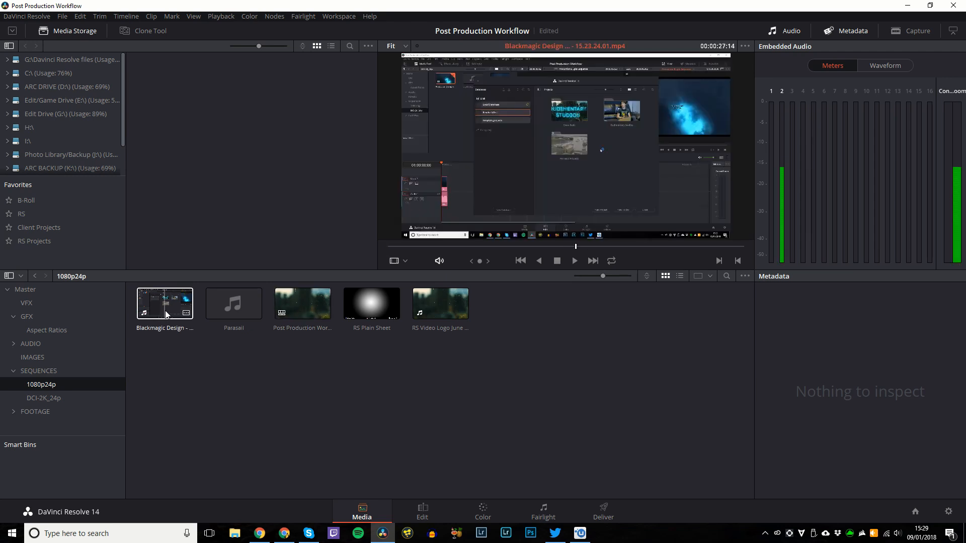
left_click(162, 306)
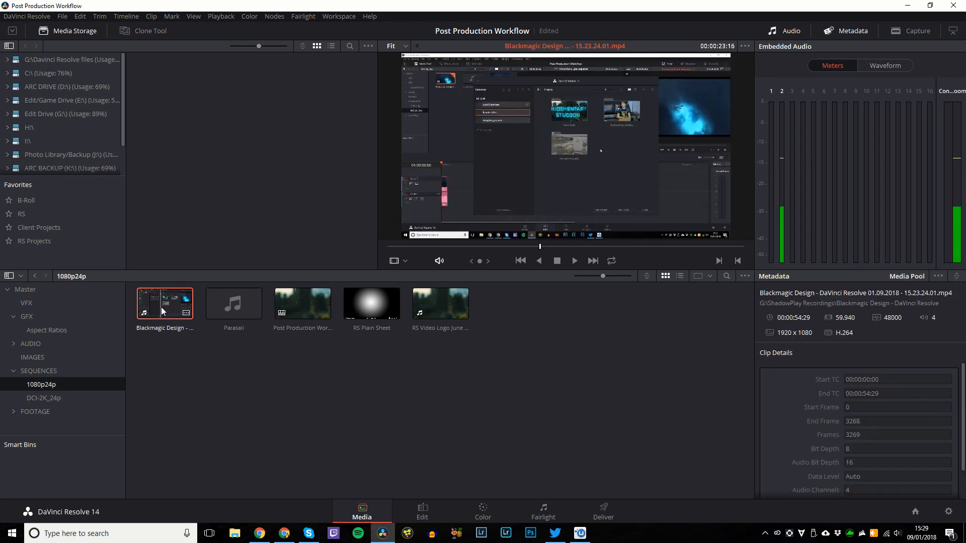
key("Delete")
left_click(560, 301)
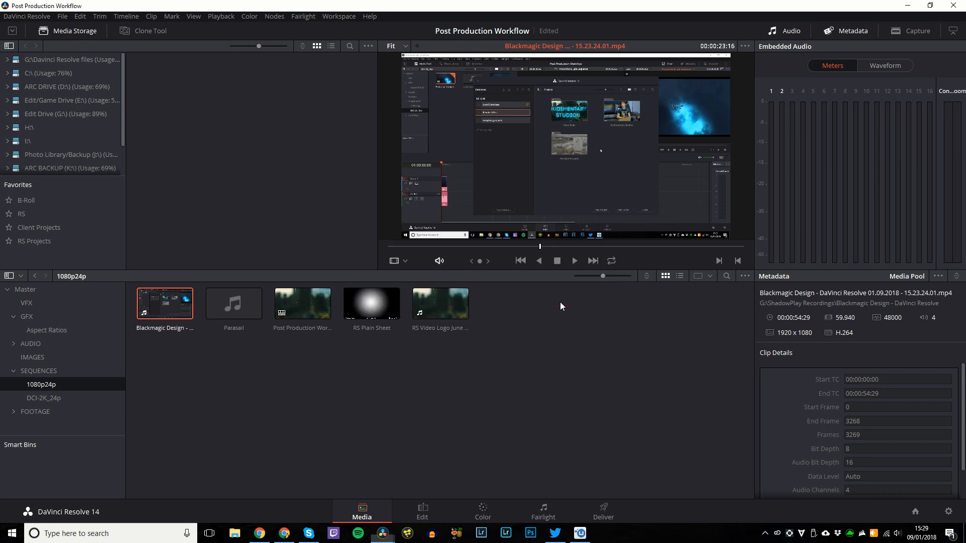
Open the Post Production Workflow timeline, then load Production Example Sequence from DCI-2K_24p.
left_click(230, 307)
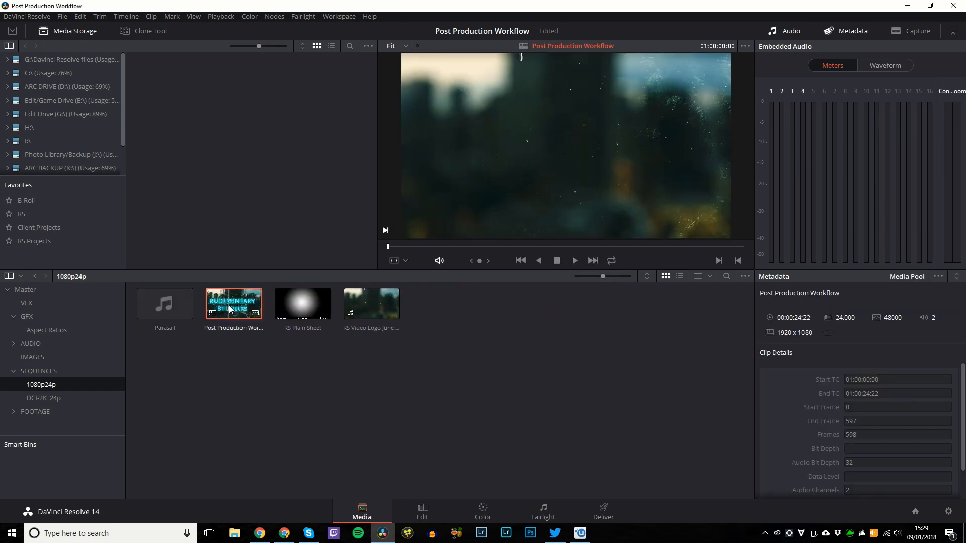
double_click(229, 308)
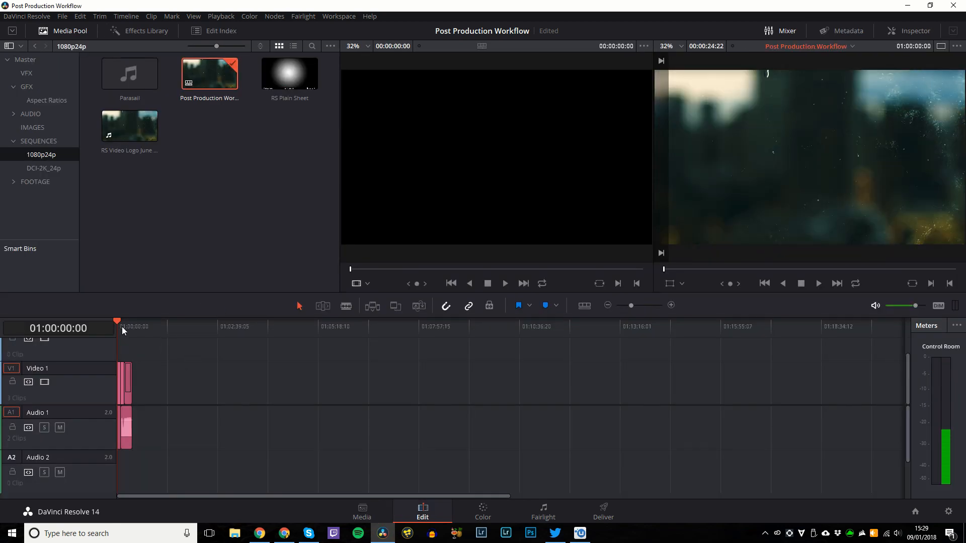
left_click(123, 325)
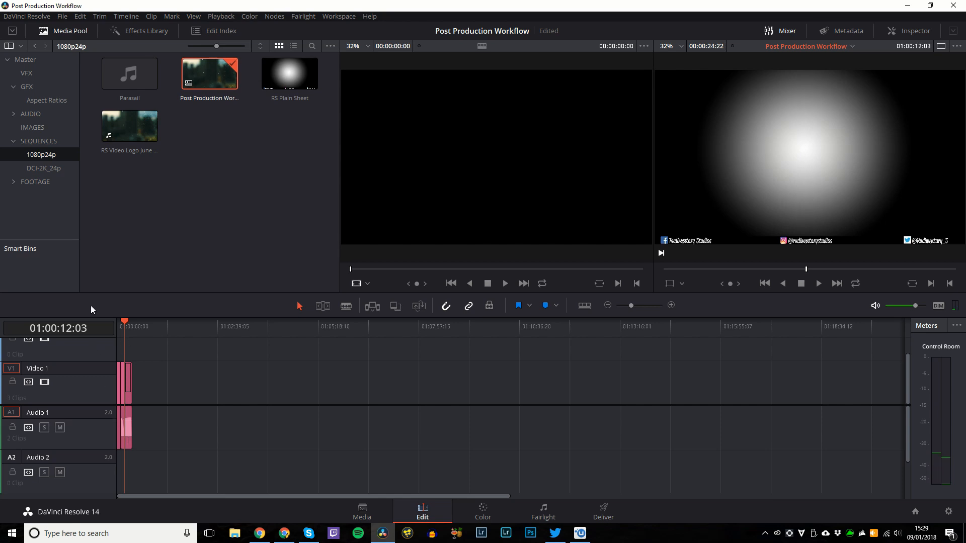
left_click(54, 171)
double_click(217, 83)
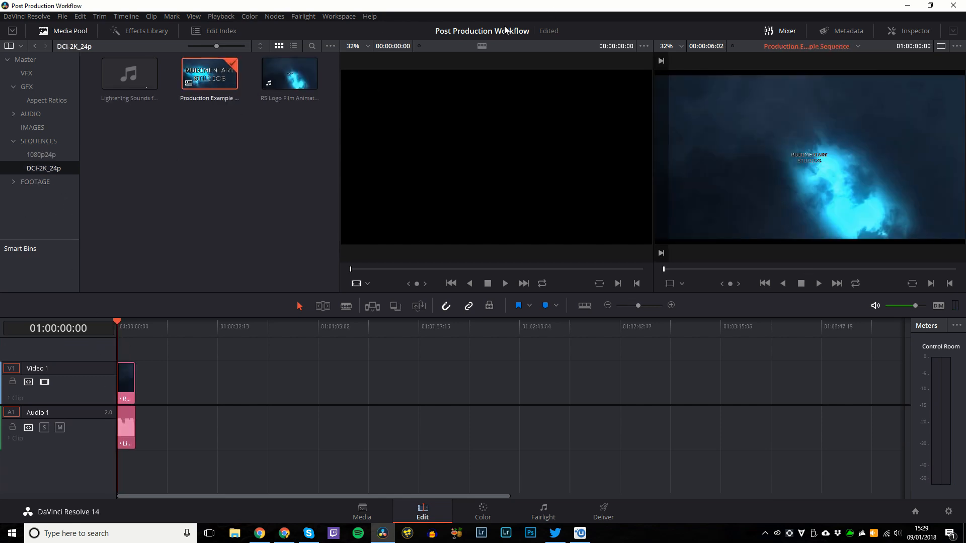
left_click(209, 99)
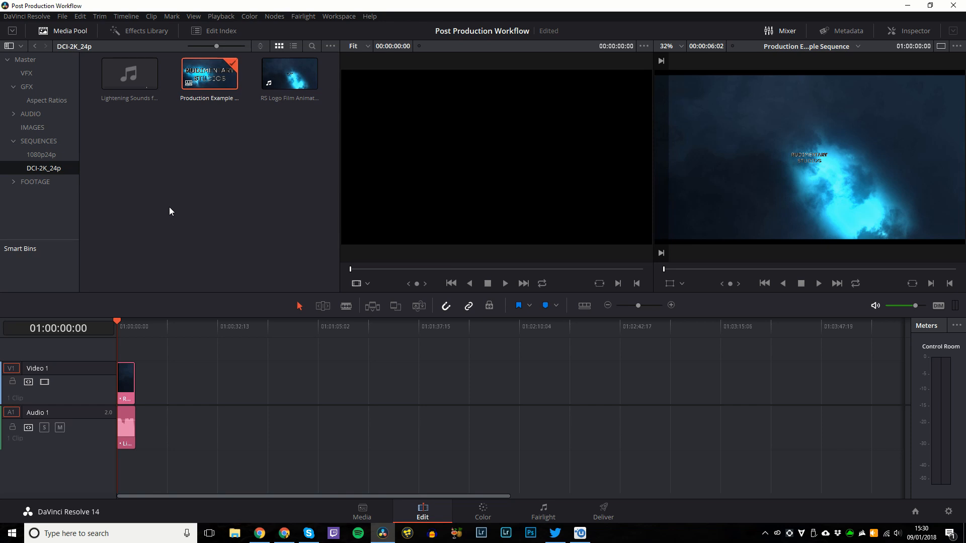
left_click(214, 19)
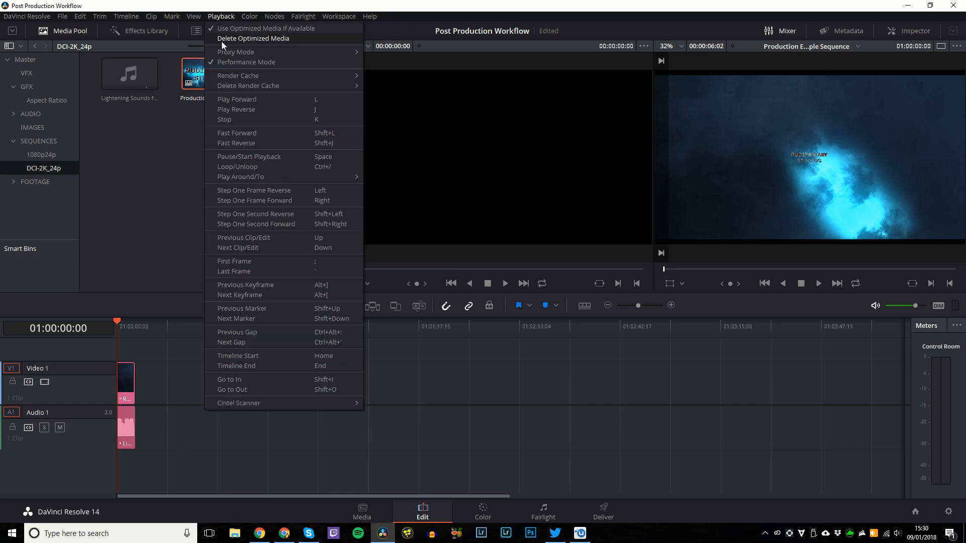
left_click(170, 155)
right_click(216, 72)
left_click(94, 173)
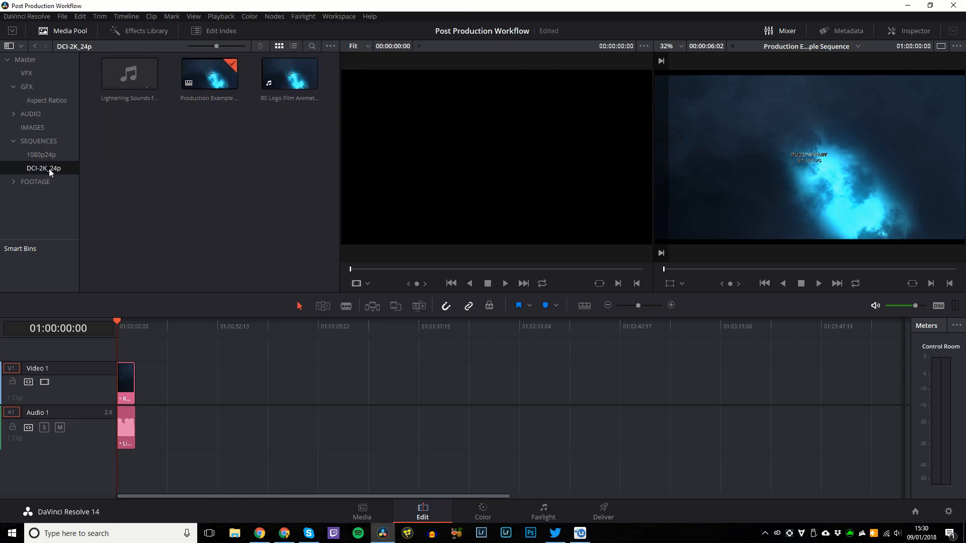
left_click(44, 182)
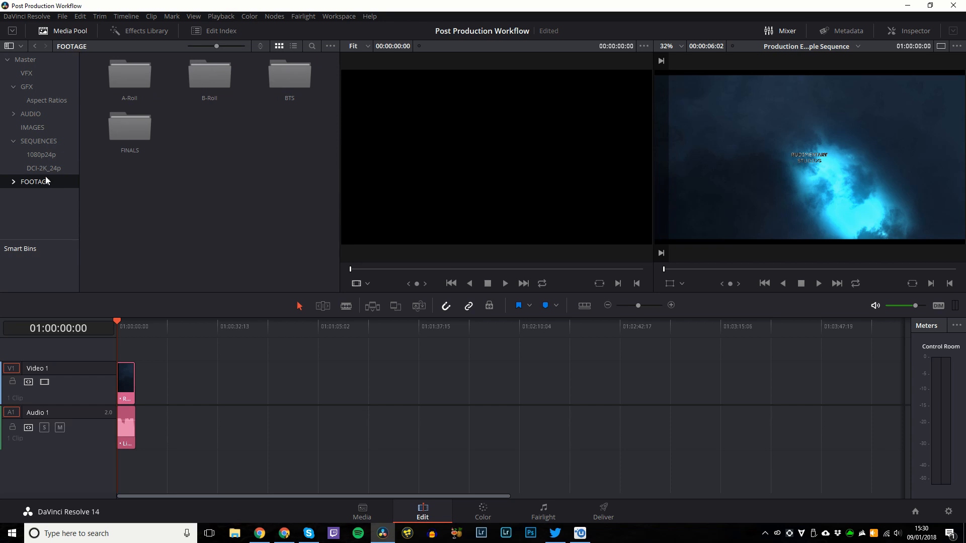
left_click(44, 170)
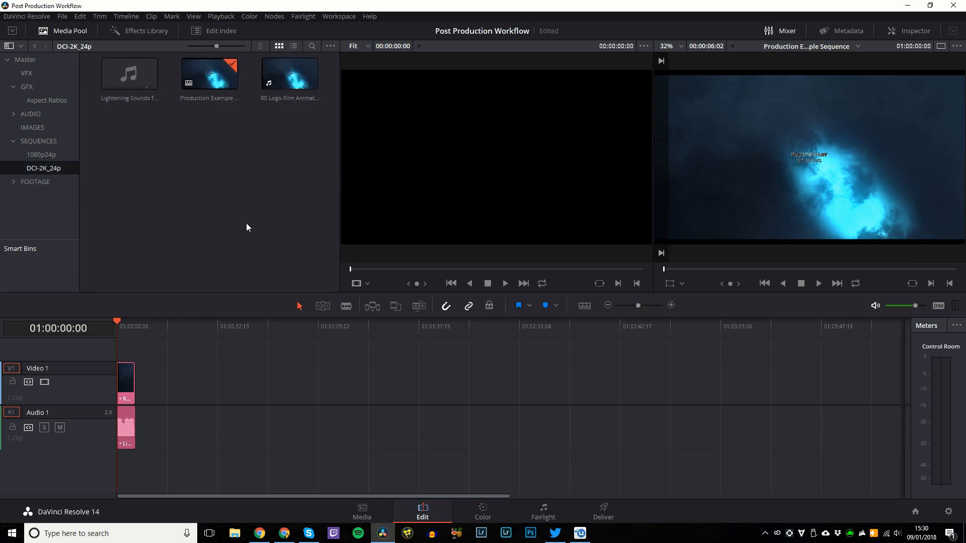
key("shift+2")
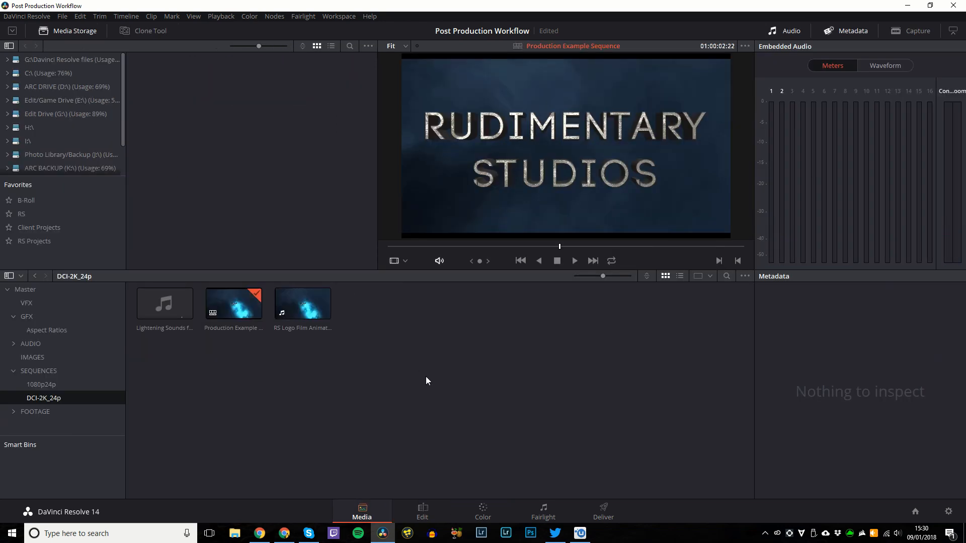
Browse GFX > Aspect Ratios and preview the 3.0 aspect ratio matte.
left_click(32, 372)
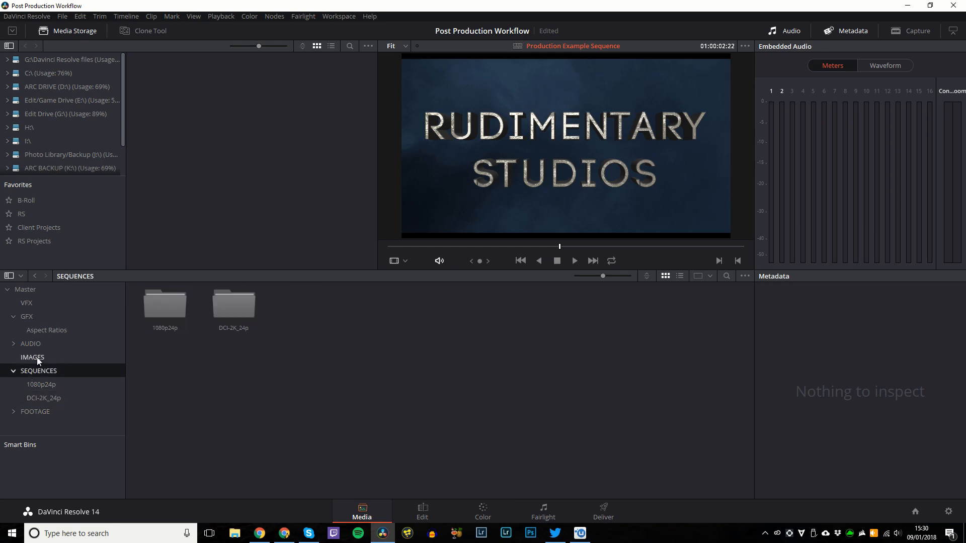
left_click(29, 303)
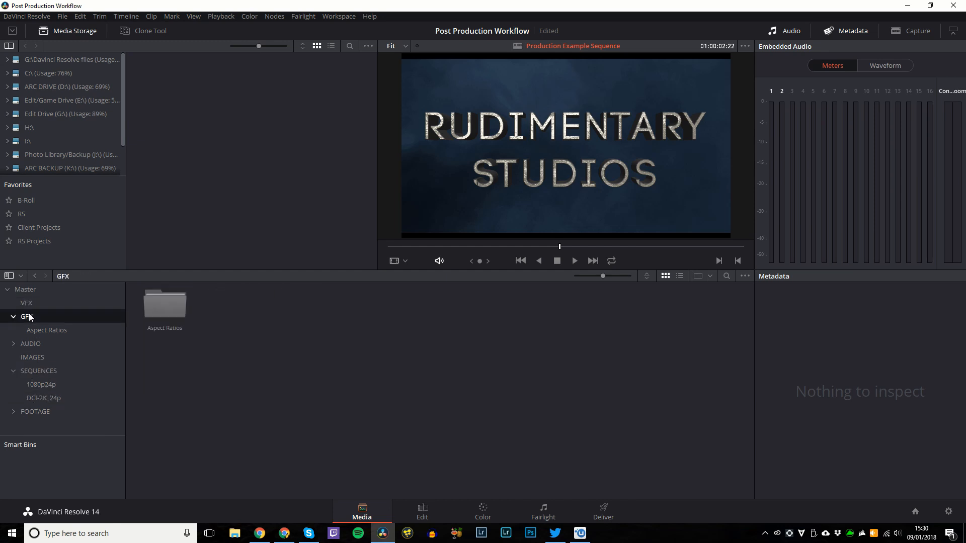
left_click(31, 345)
left_click(47, 330)
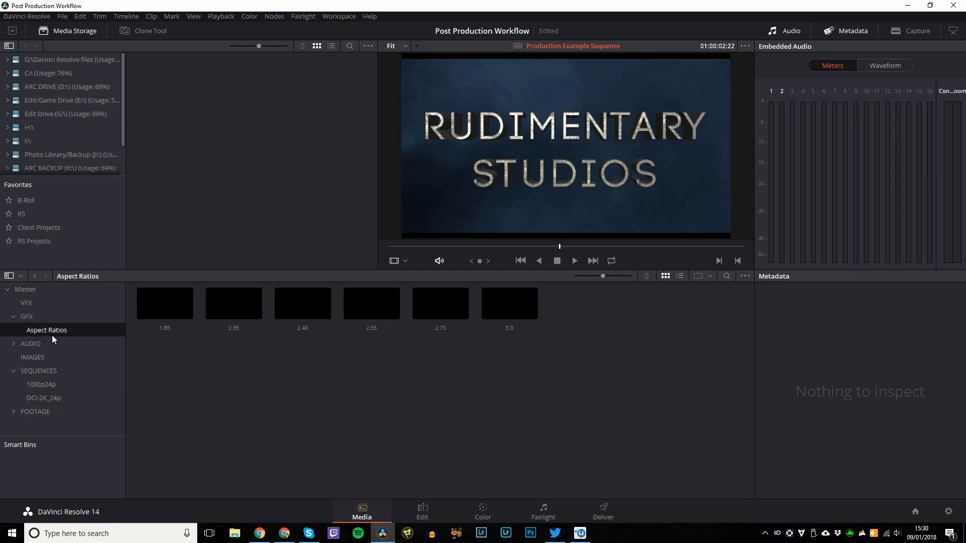
left_click_drag(183, 388, 519, 308)
left_click(520, 304)
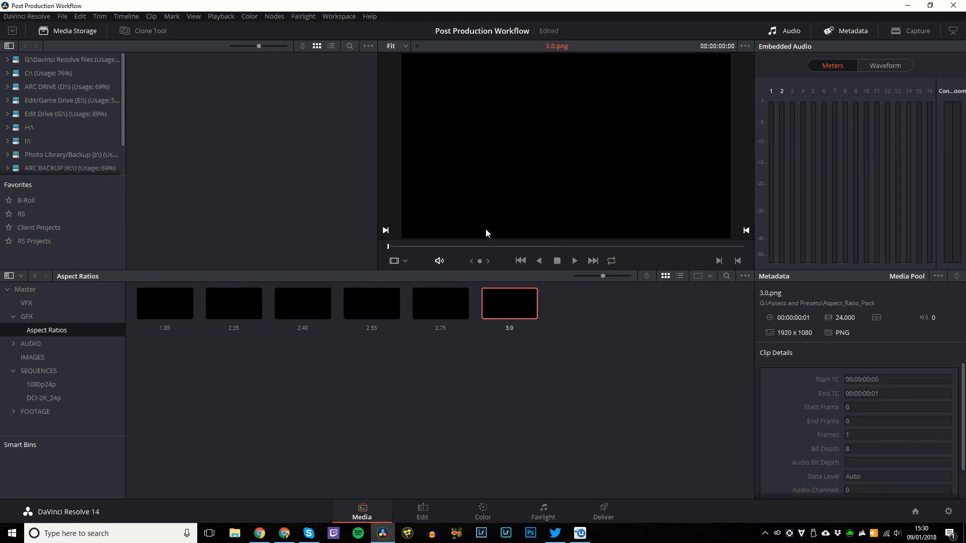
Look through the AUDIO > MUSIC and IMAGES bins, then show the FOOTAGE bin contents.
double_click(26, 347)
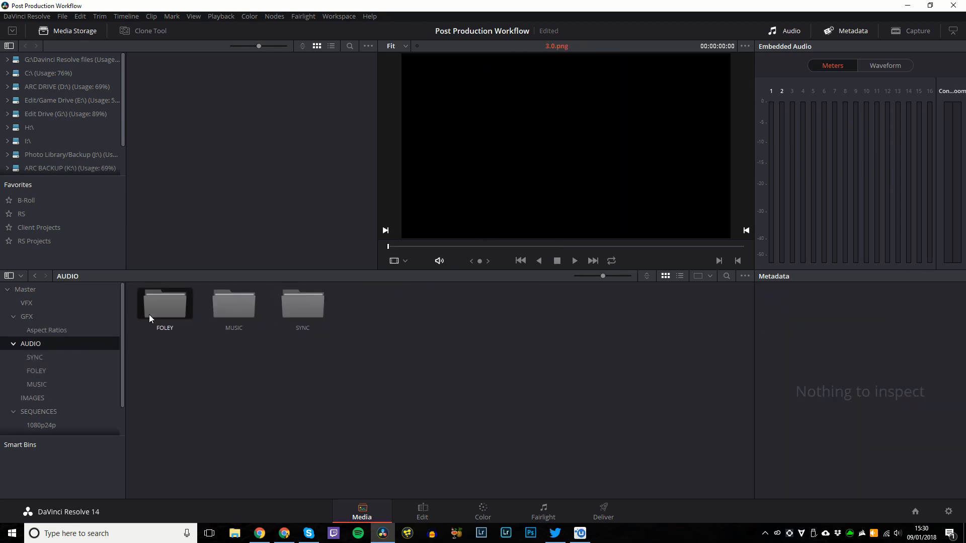
double_click(230, 312)
scroll(67, 380, "down", 1)
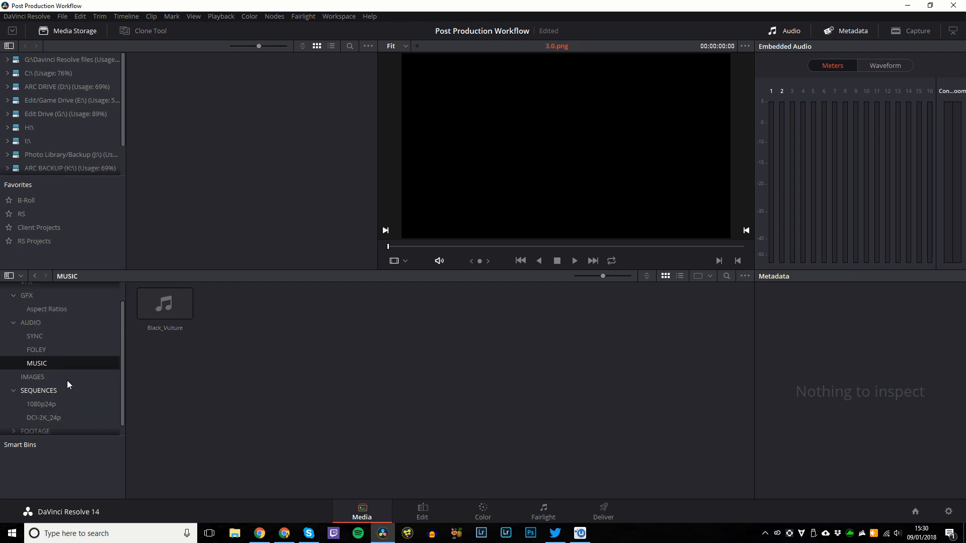
left_click(53, 391)
left_click(53, 372)
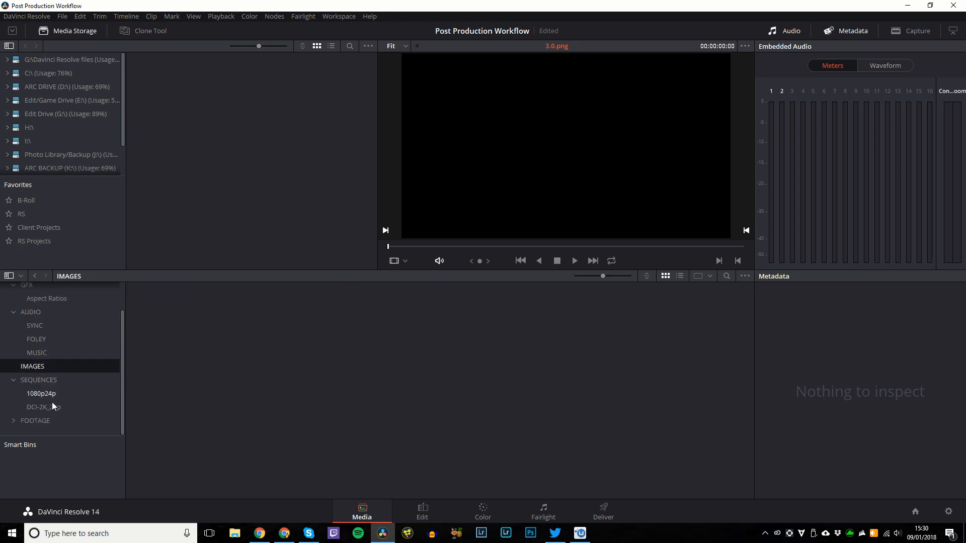
left_click(46, 420)
Drill into A-Roll > DAY 2 > GH4, then open the DAY 1 dailies bin.
double_click(166, 300)
double_click(167, 304)
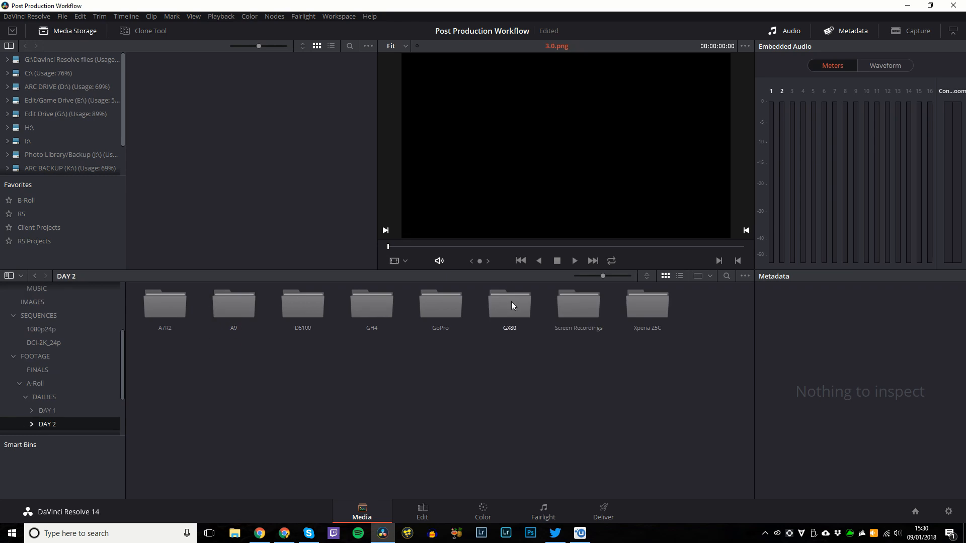
double_click(377, 305)
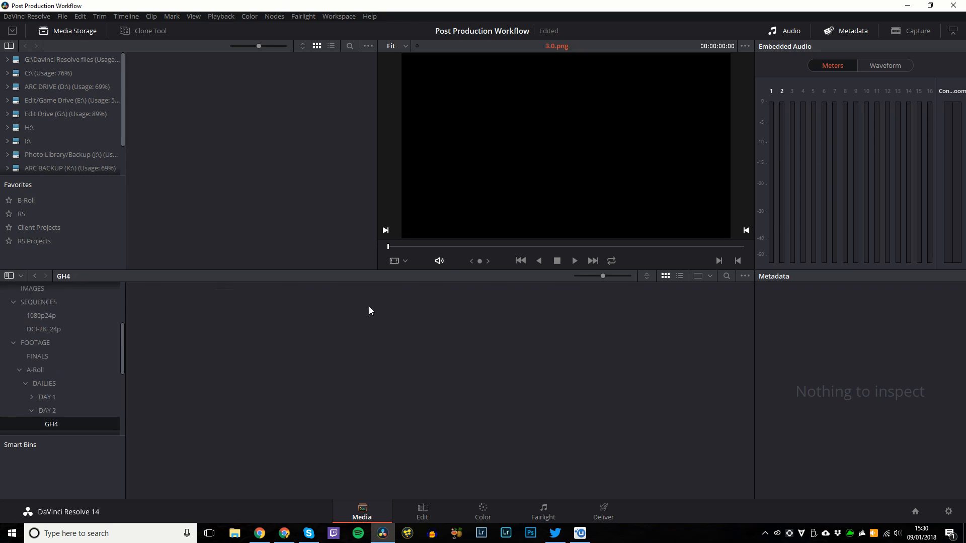
left_click(48, 401)
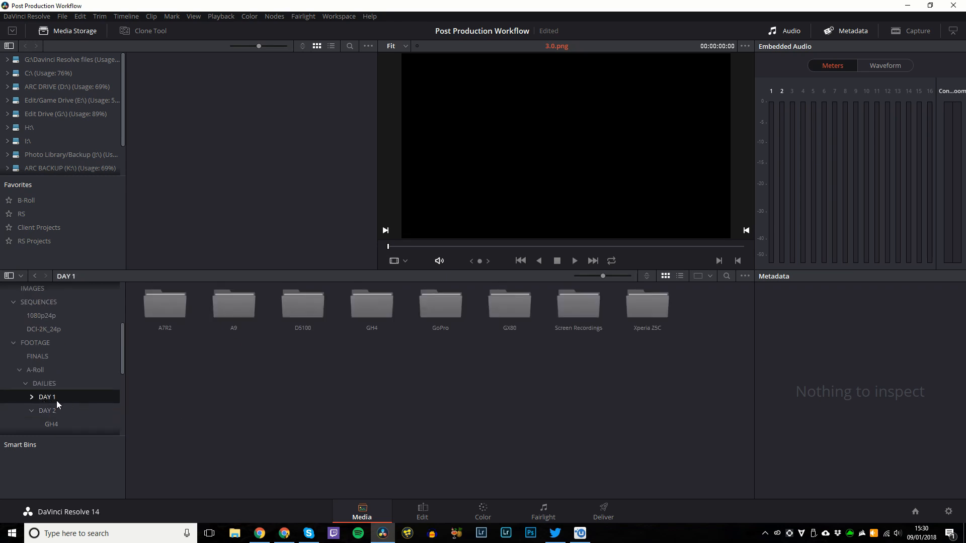
left_click(39, 242)
left_click(63, 31)
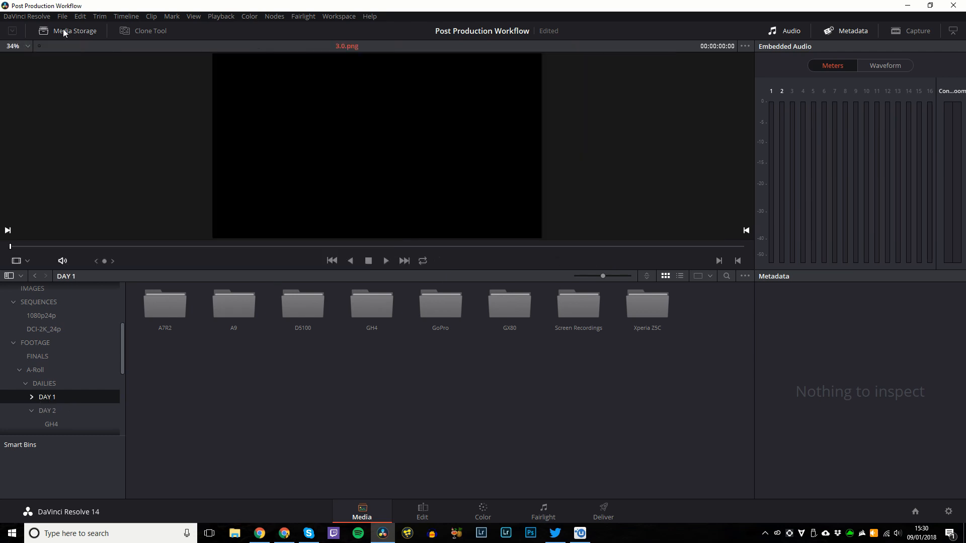
left_click(64, 31)
In File Explorer, go to RS Projects and open the Silence in the Coppice folder.
left_click(234, 533)
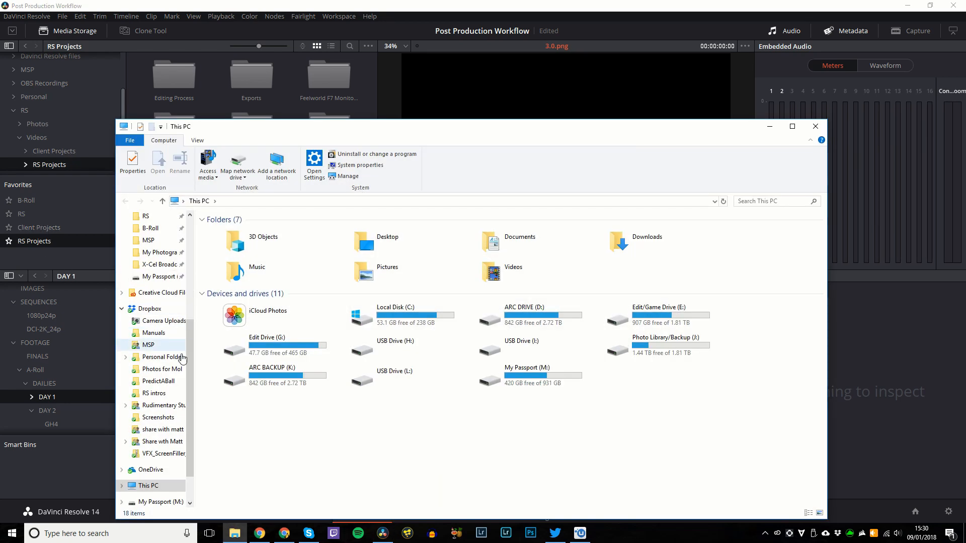
scroll(161, 338, "up", 5)
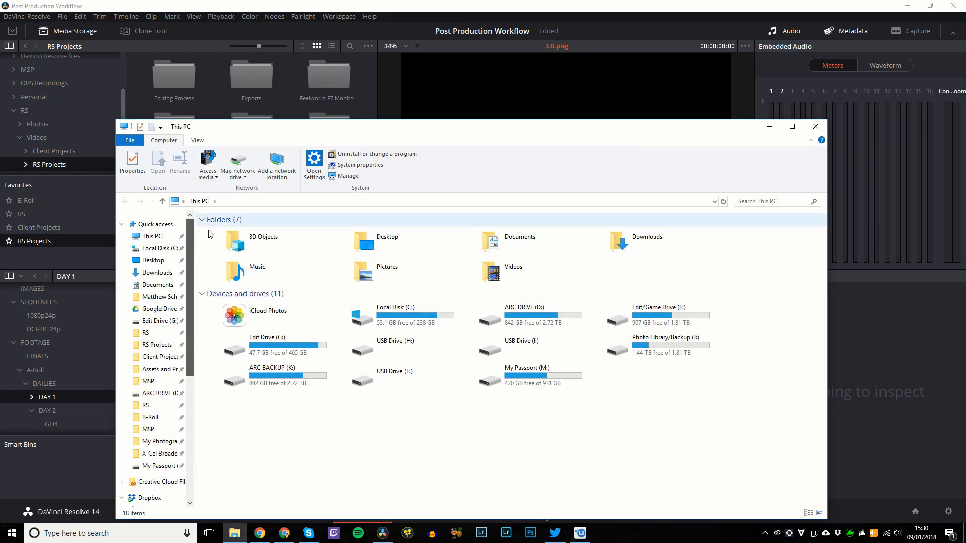
left_click(157, 345)
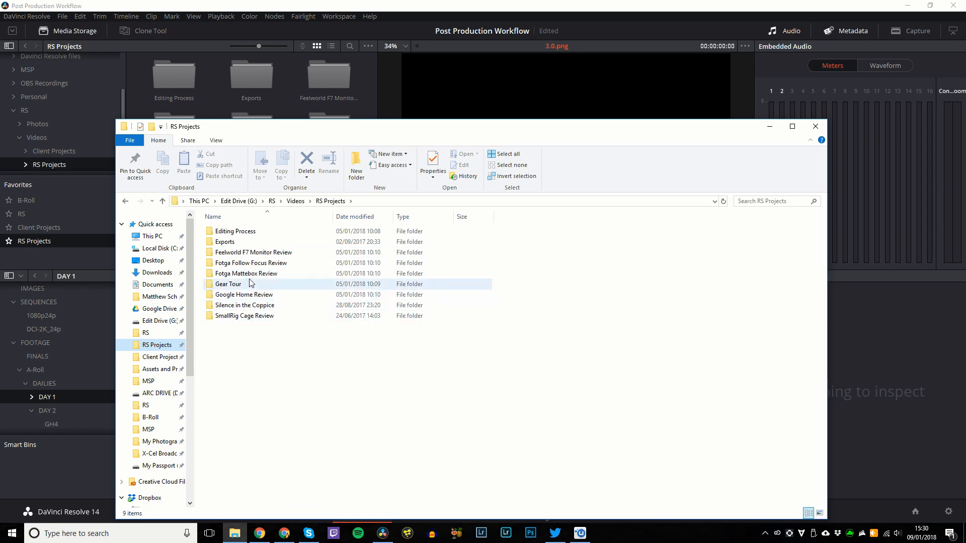
double_click(247, 305)
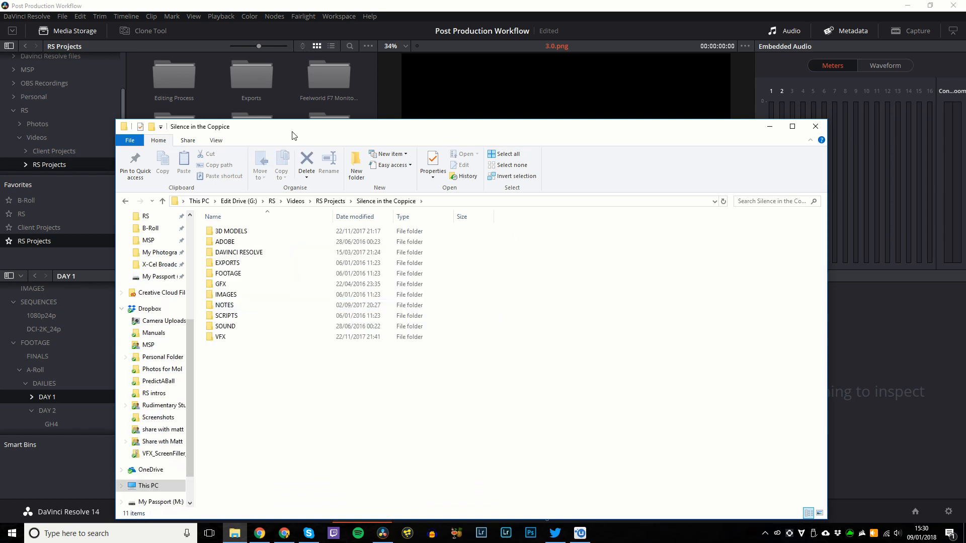
left_click_drag(292, 130, 397, 77)
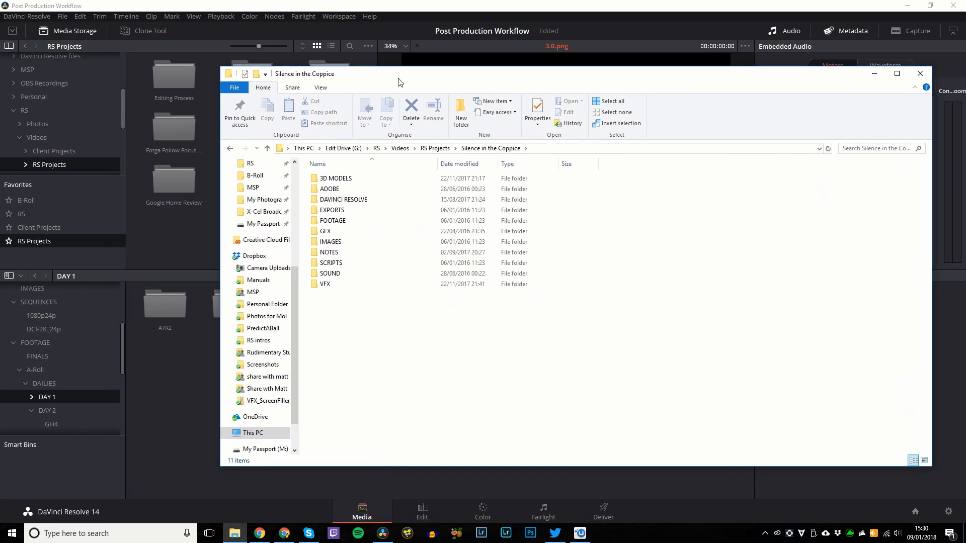
Navigate into FOOTAGE > A-Roll > GH4 > DAILIES > Day 1.
double_click(333, 221)
double_click(332, 178)
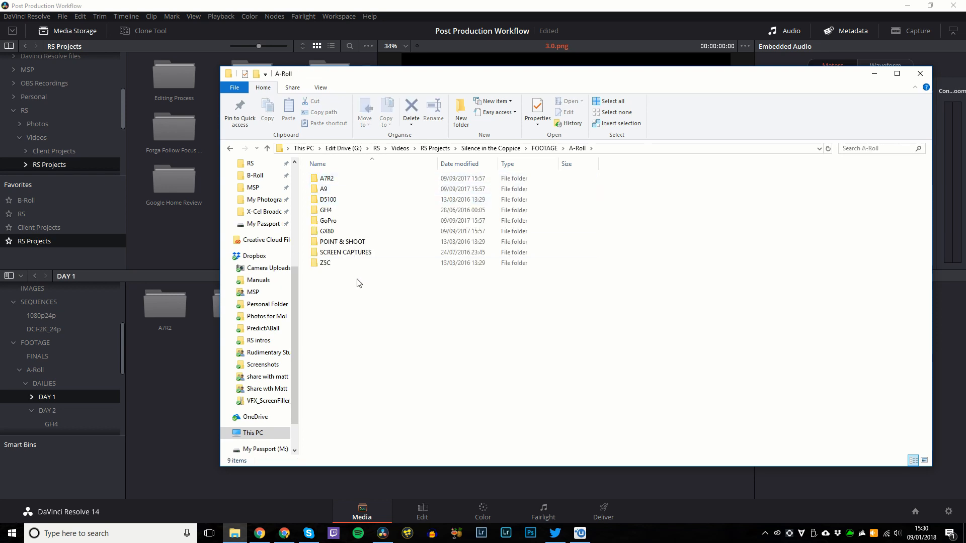
left_click_drag(383, 70, 343, 90)
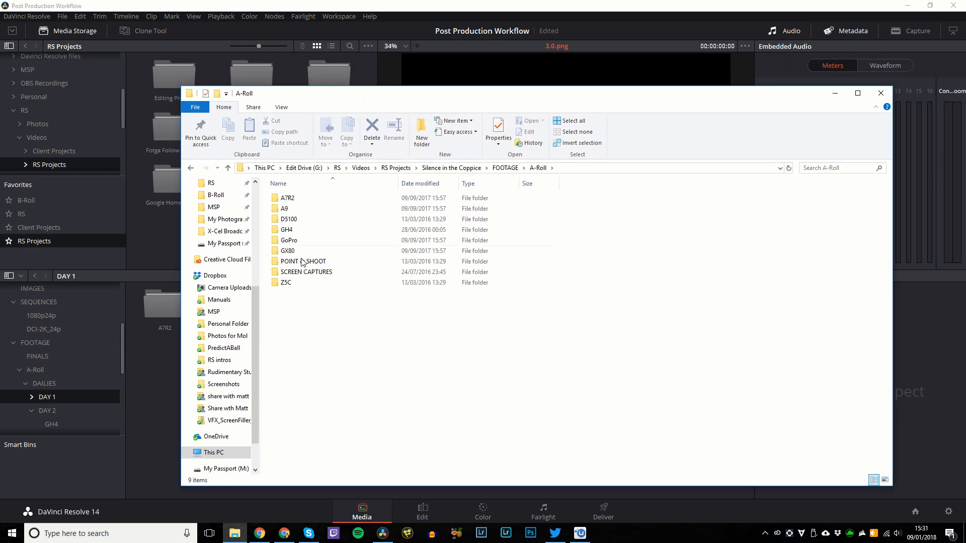
left_click(298, 230)
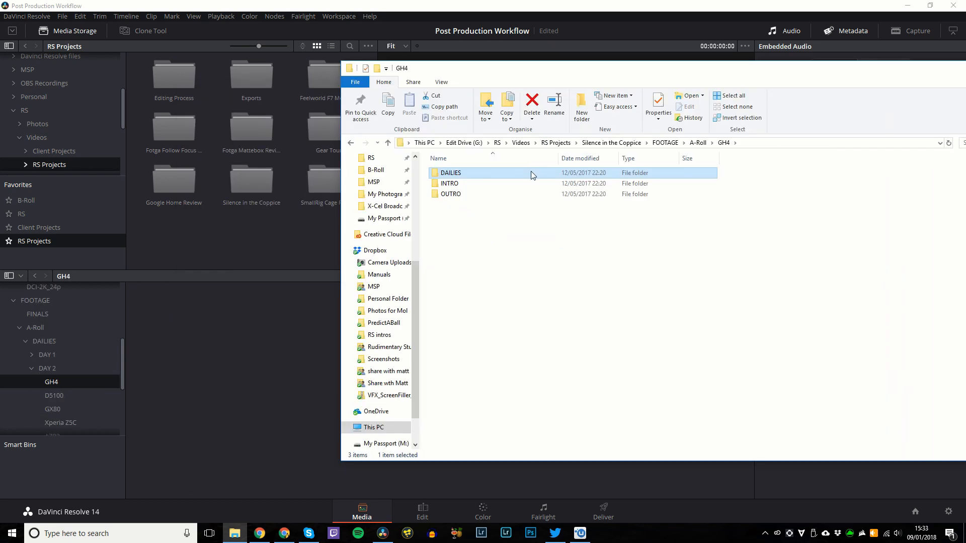
double_click(531, 172)
double_click(530, 172)
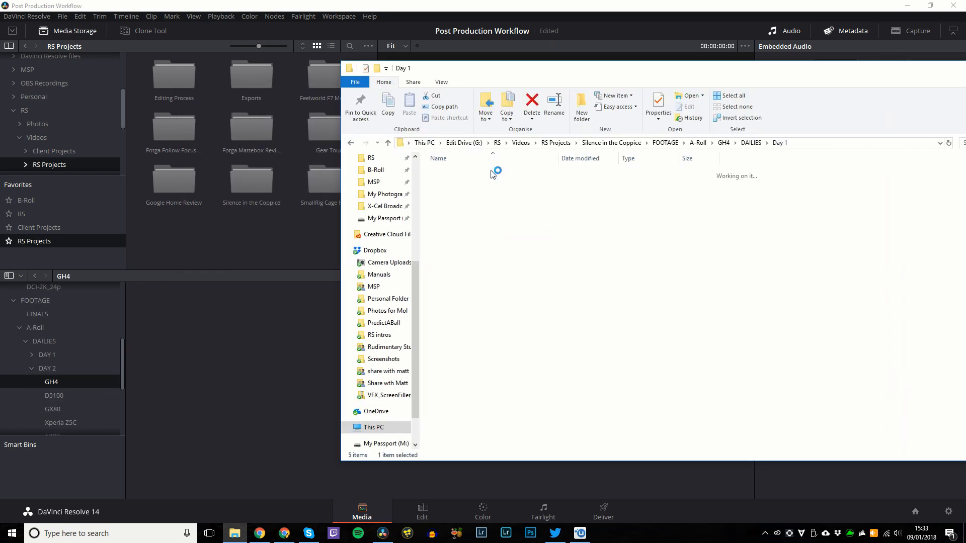
Open the GH4 bin and drag P1050377.MP4 through P1050392.MP4 from Explorer's Day 1 folder into it.
left_click(55, 355)
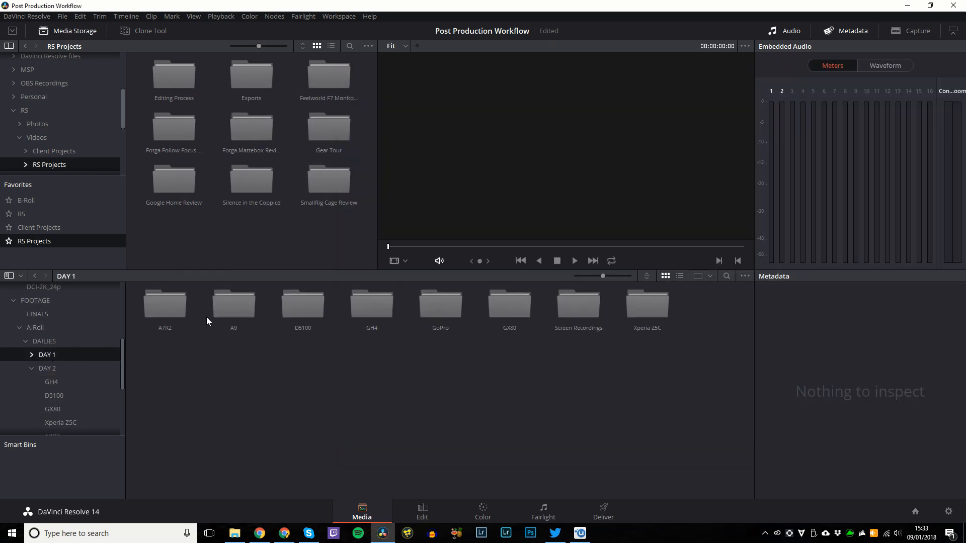
double_click(395, 307)
key("alt+Tab")
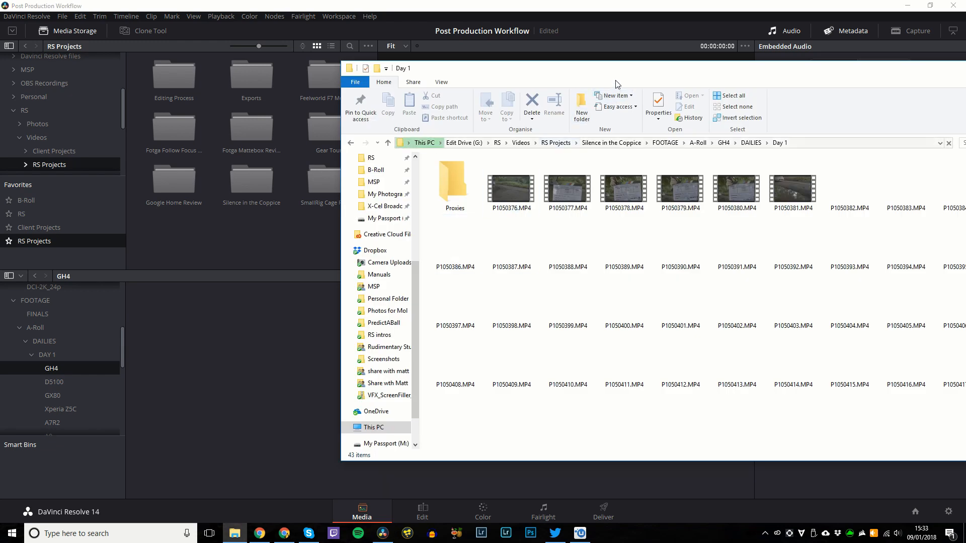
left_click_drag(617, 82, 426, 64)
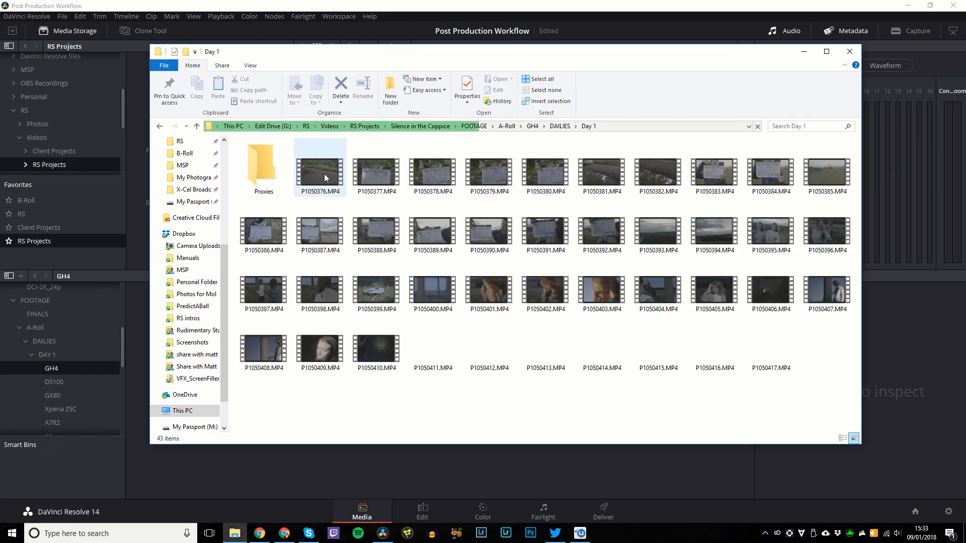
left_click(369, 176)
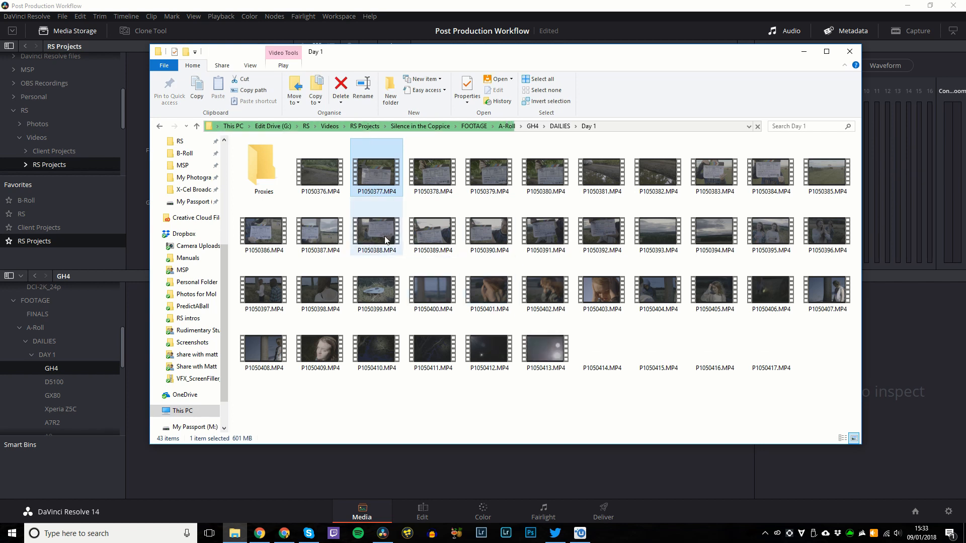
left_click(604, 253, "shift")
left_click_drag(604, 253, 248, 468)
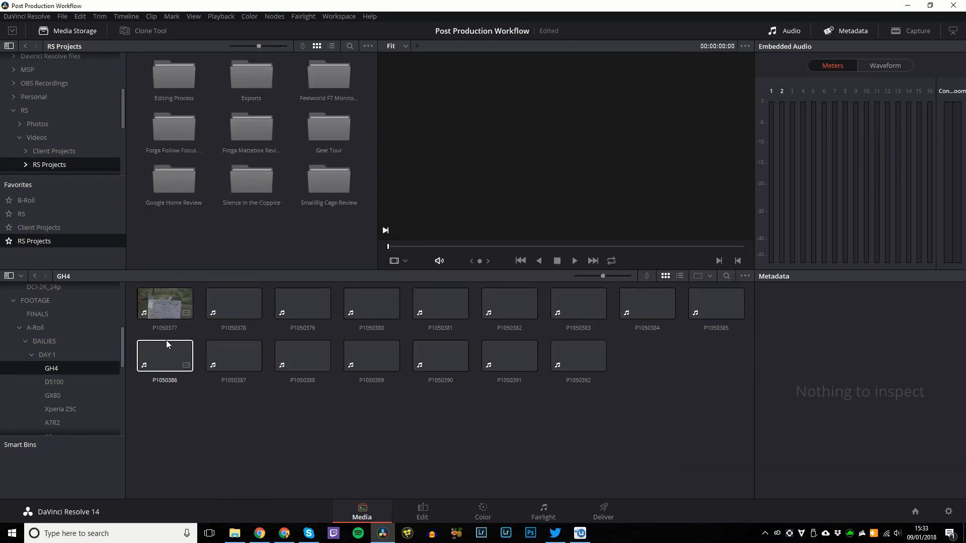
left_click(164, 312)
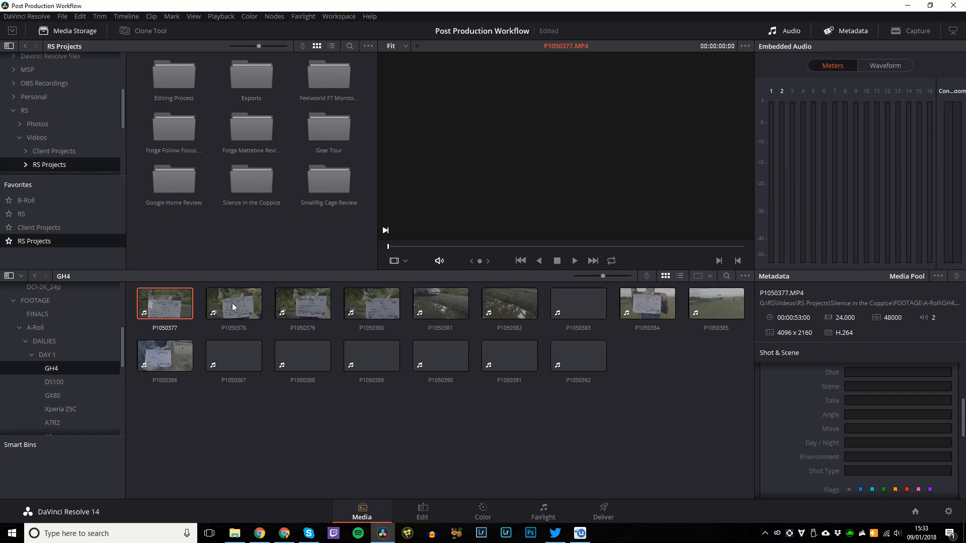
Enter Shot 8A, Scene 8, Take 1, Day and Long Shot in P1050377's Shot & Scene metadata.
left_click(330, 417)
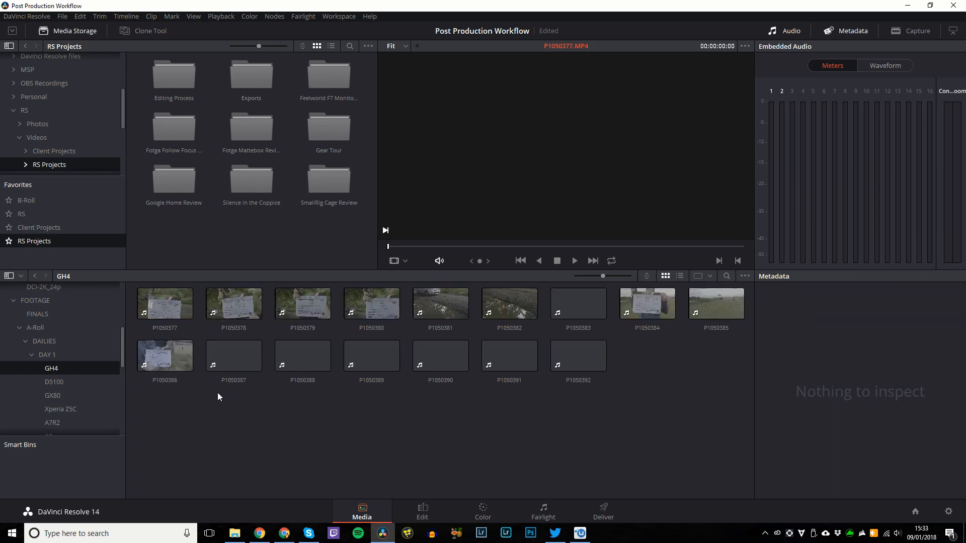
left_click(165, 304)
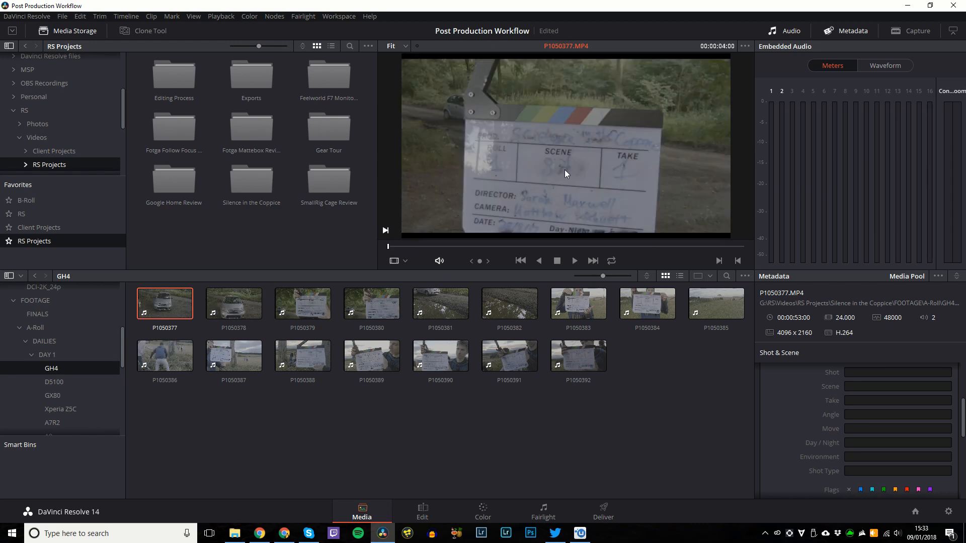
left_click(855, 376)
type("8A")
key("Tab")
type("8")
key("Tab")
type("1")
key("Tab")
key("Tab")
key("Tab")
type("Day")
key("Tab")
key("Tab")
type("Long Shot")
scroll(850, 427, "down", 2)
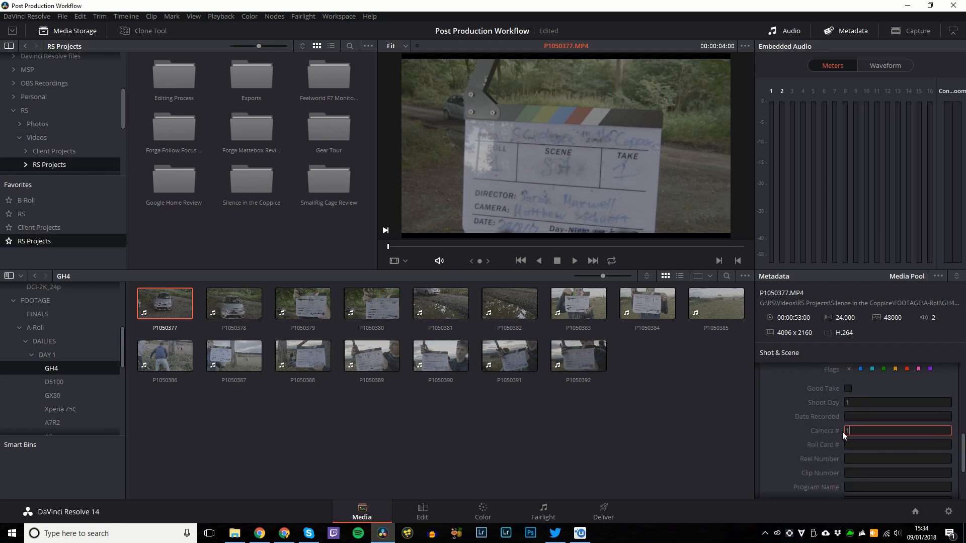
scroll(836, 445, "down", 3)
Set Genre Horror/SciFi, Production Company Rudimentary Studios and the producer's name in the Production group.
left_click(938, 276)
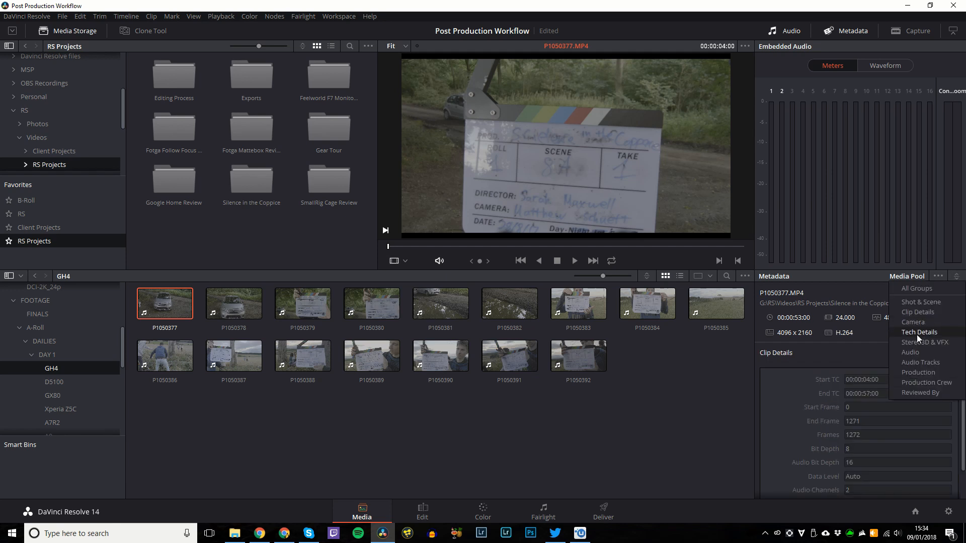
left_click(916, 342)
left_click(875, 379)
key("Tab")
type("Horror/SciFi")
key("Tab")
type("Rudimentary Studios")
key("Tab")
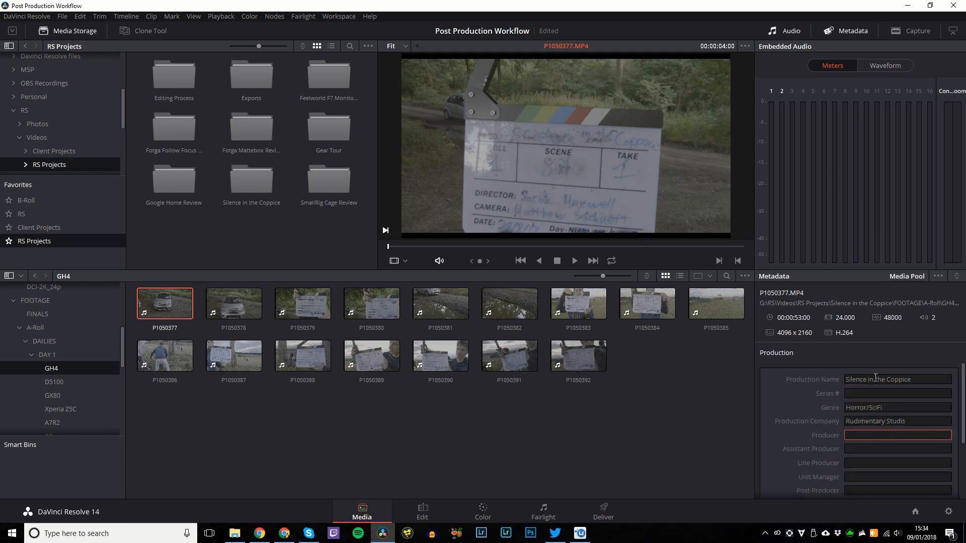
key("Tab")
key("Tab")
key("Tab")
key("Tab")
key("Tab")
key("Tab")
type("Mattrhew")
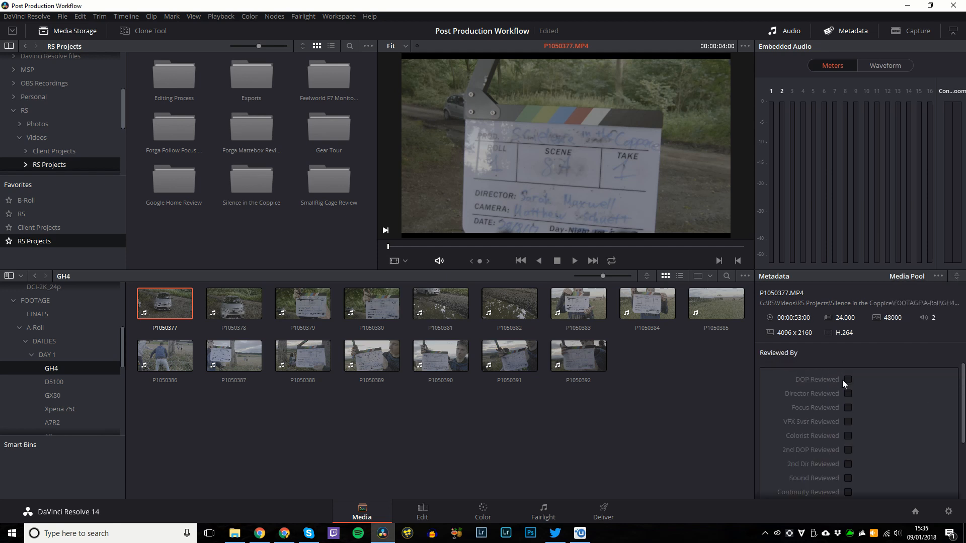
Commit the director's name in the Production Crew metadata group.
left_click(938, 276)
left_click(938, 388)
key("Tab")
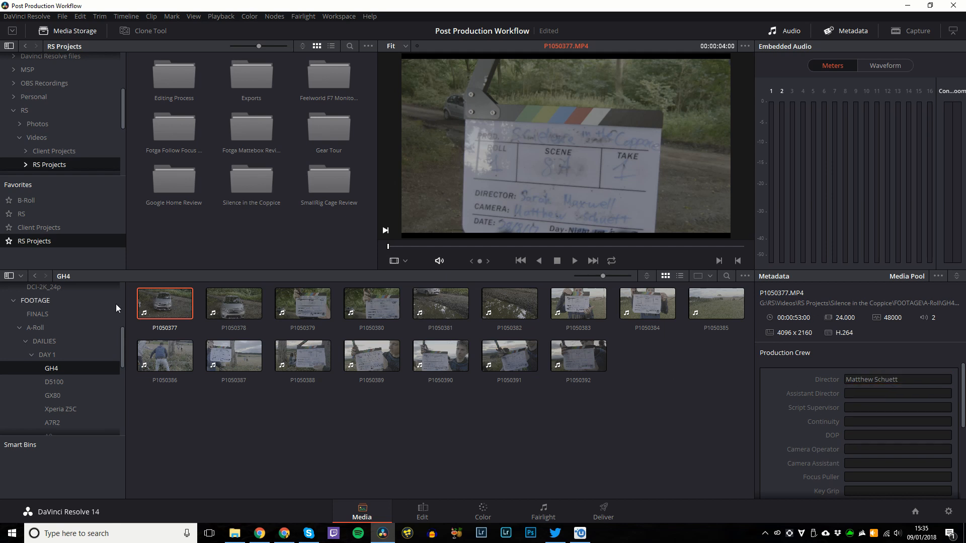
Look through the clip's context menu and the Timeline menu commands.
right_click(165, 301)
left_click(119, 441)
left_click(135, 17)
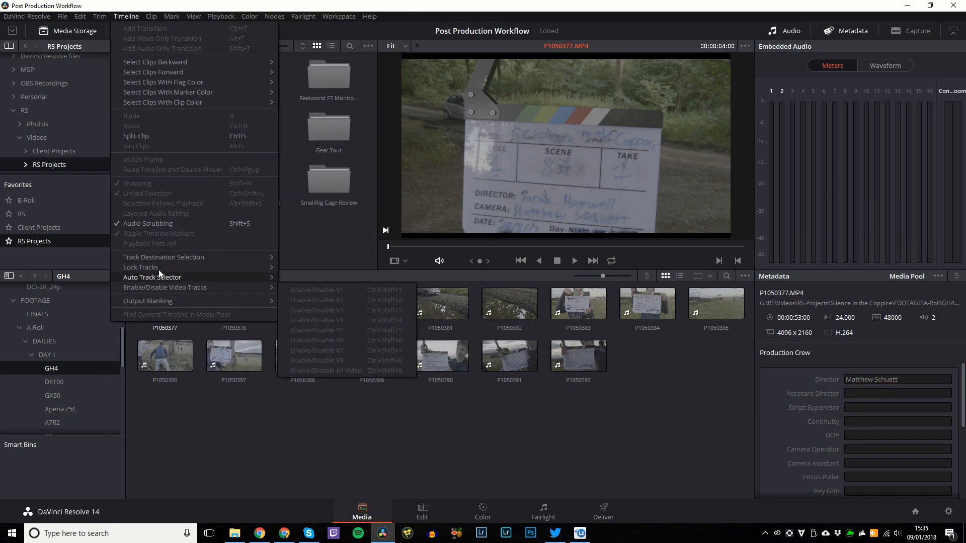
mouse_move(146, 17)
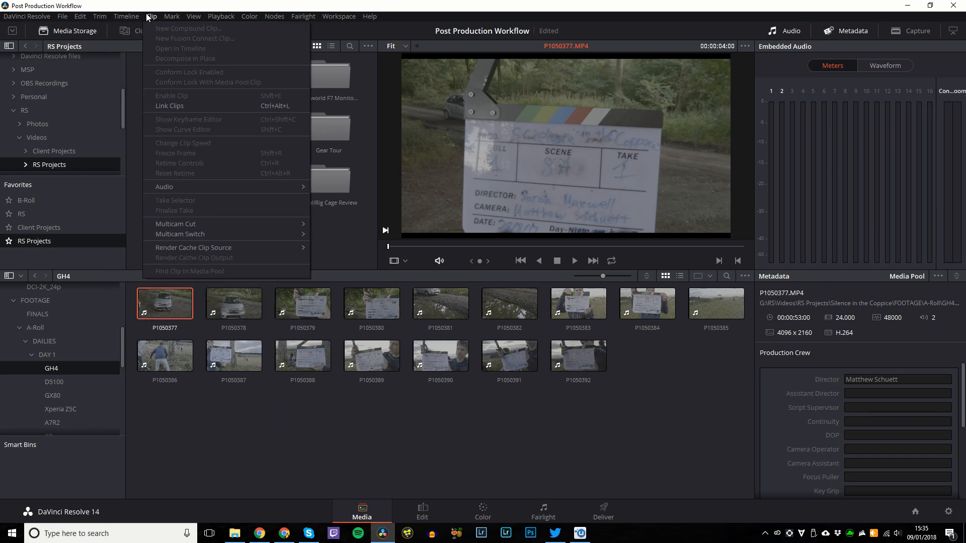
mouse_move(200, 19)
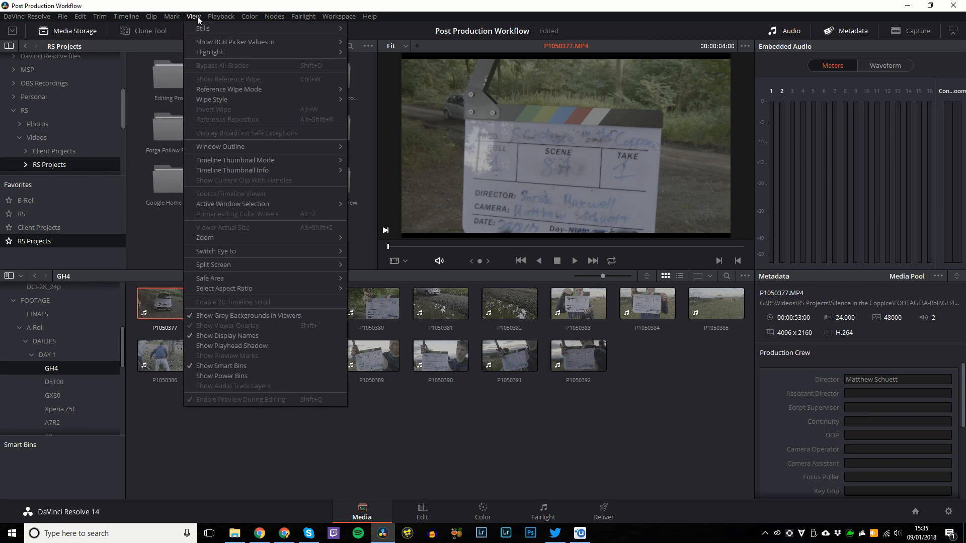
left_click(289, 475)
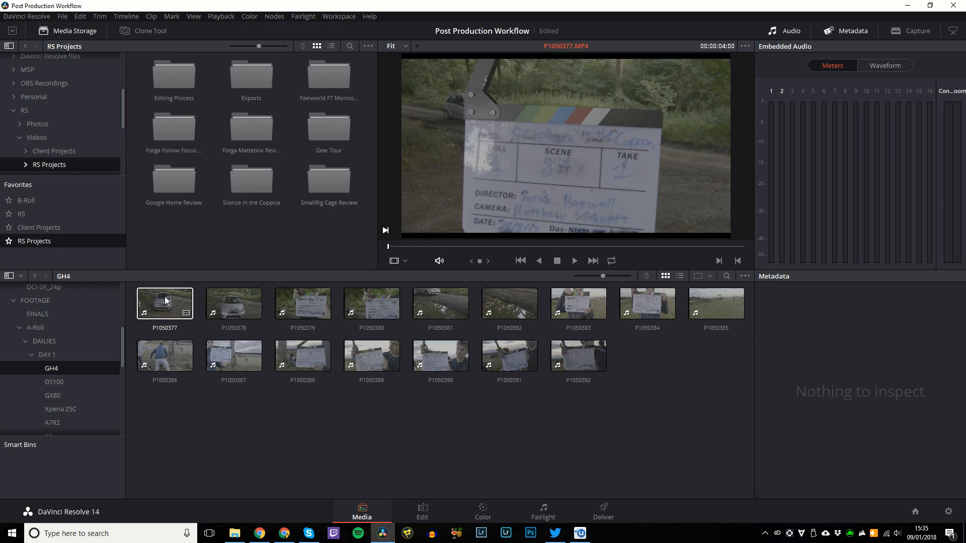
Set P1050377's Clip Attributes display name to %Shot %Take so it reads 8A1.
right_click(165, 300)
left_click(201, 170)
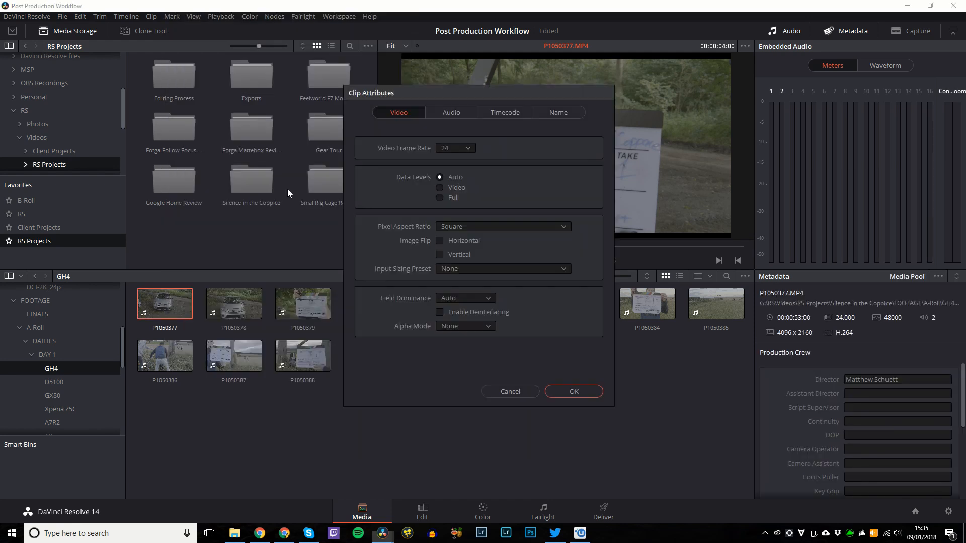
left_click(559, 112)
left_click(448, 150)
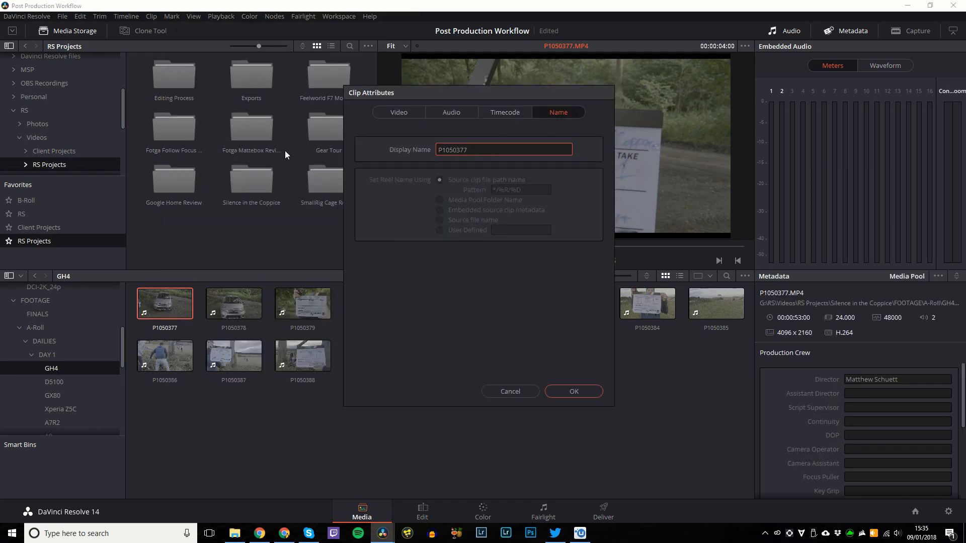
key("ctrl+a")
key("BackSpace")
type("%")
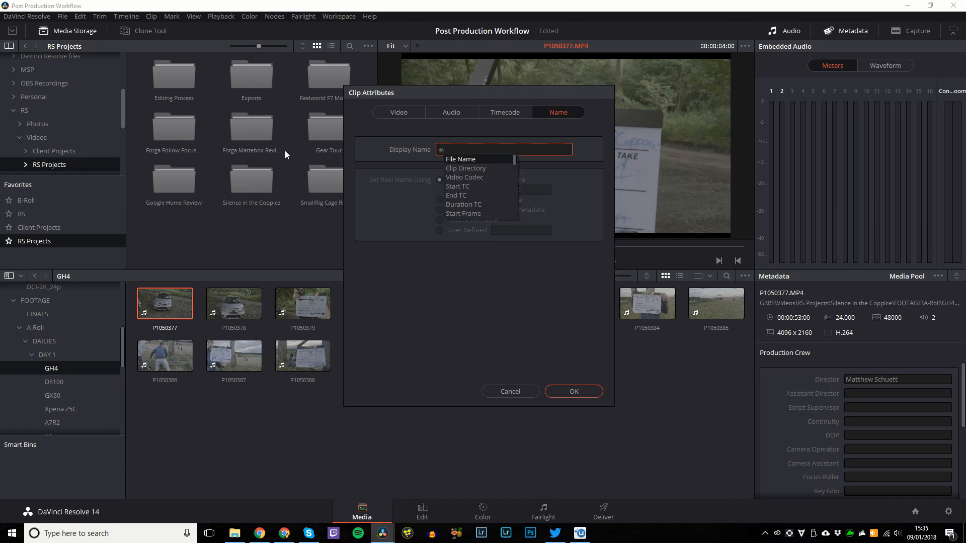
type("shot")
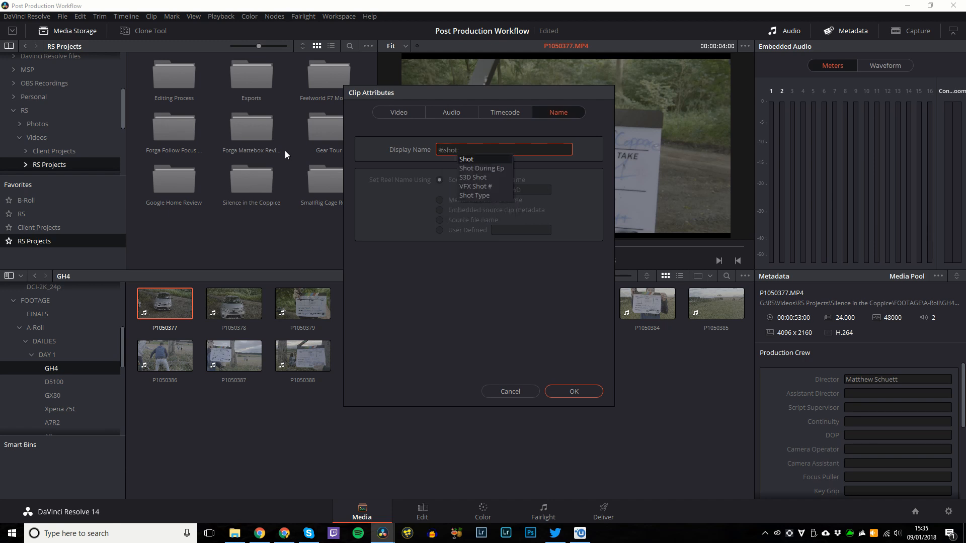
key("Return")
type("%take")
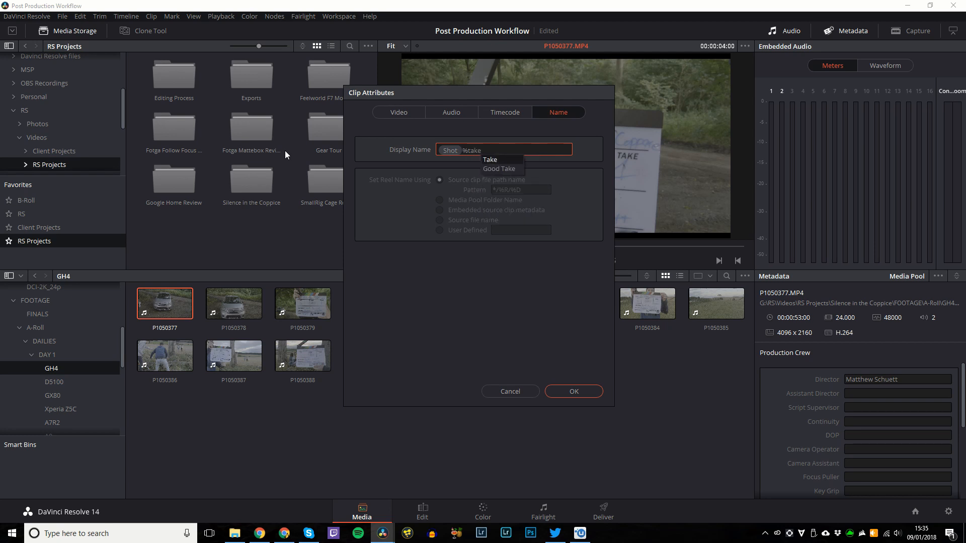
key("Return")
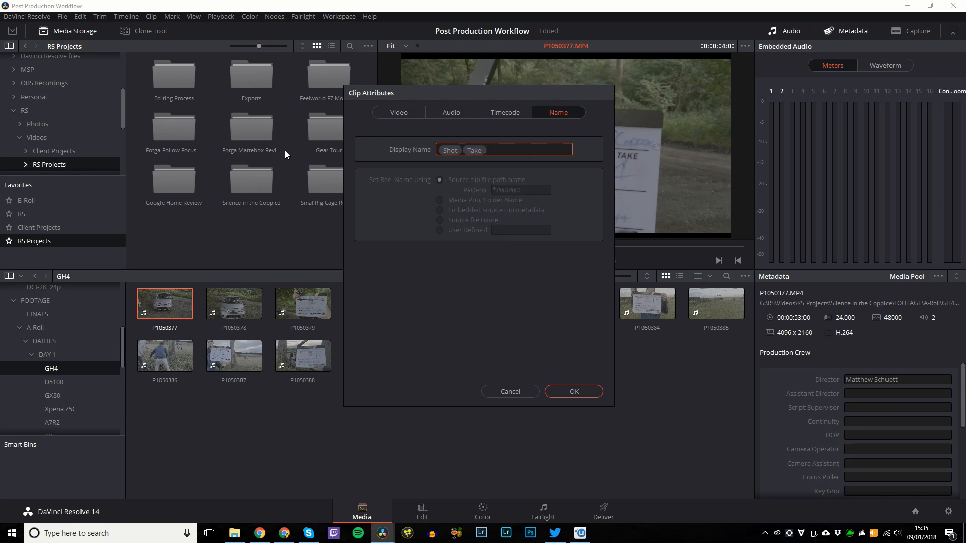
left_click(572, 391)
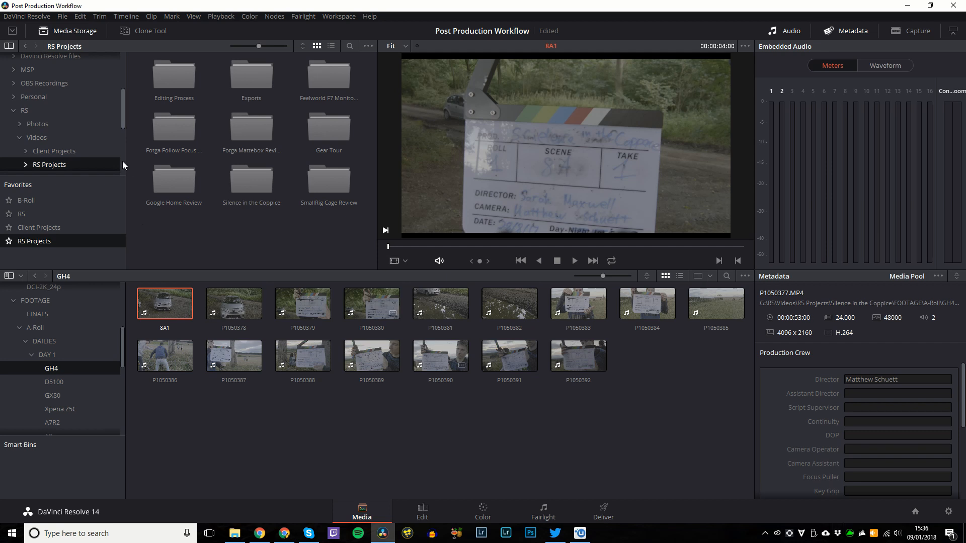
Set the GH4 clips' display name in Clip Attributes, entering %File Name and then %Sh.
left_click(235, 310)
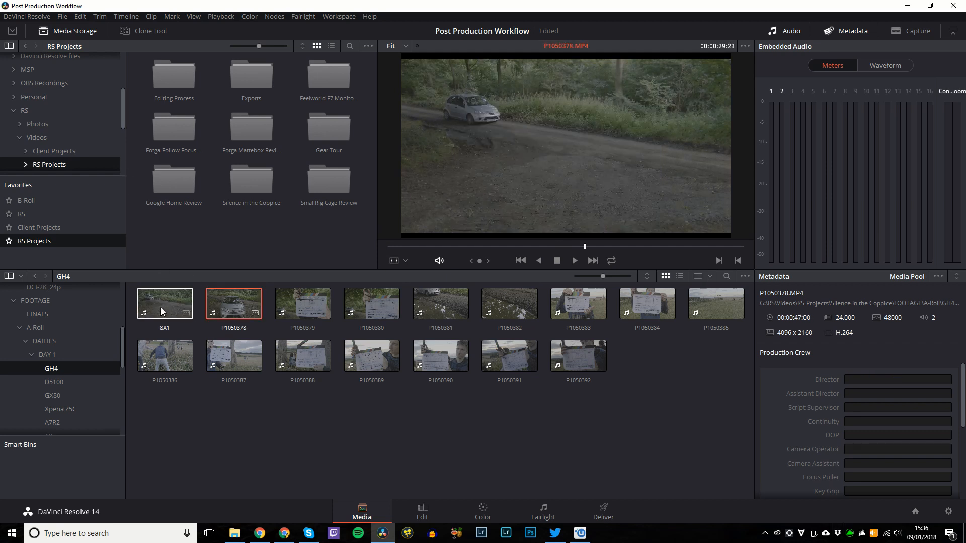
left_click(166, 308)
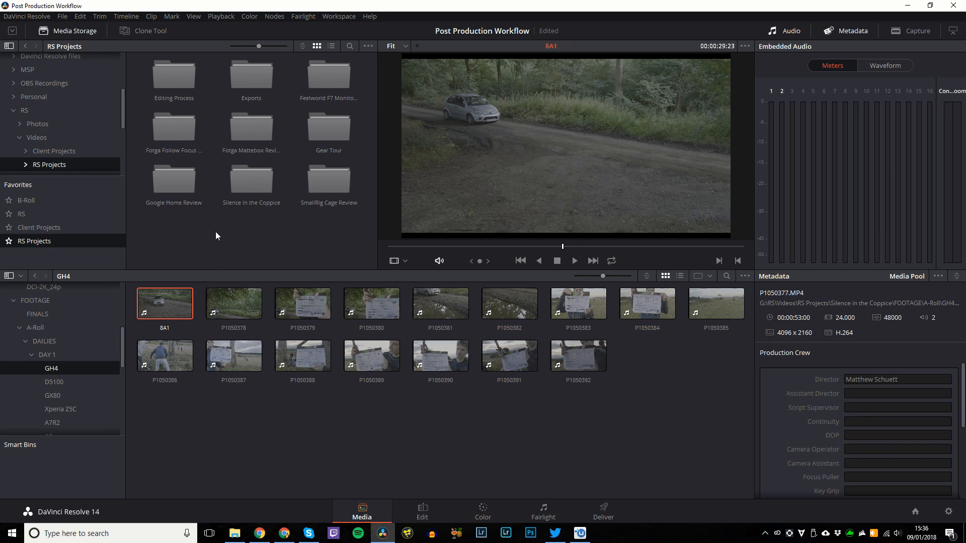
left_click(234, 308)
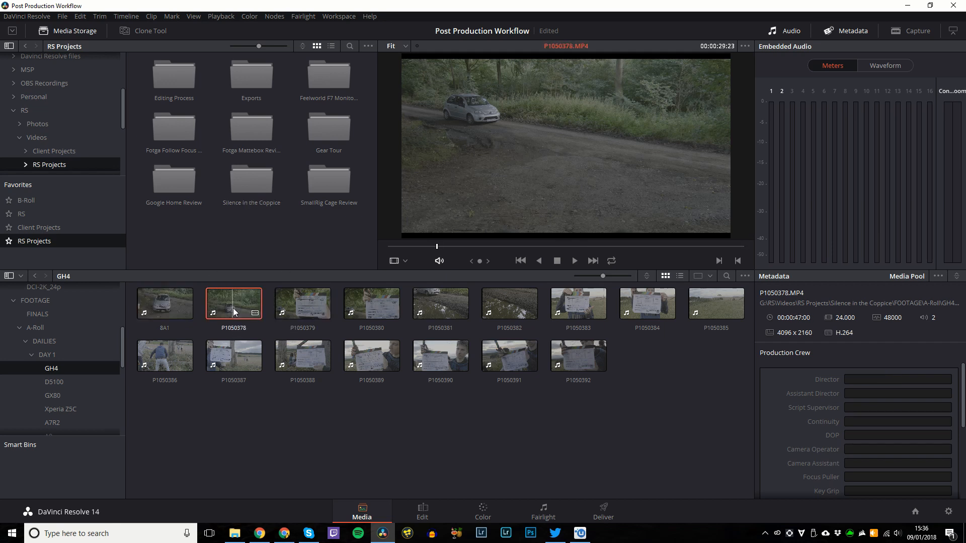
left_click(178, 311)
left_click(237, 308)
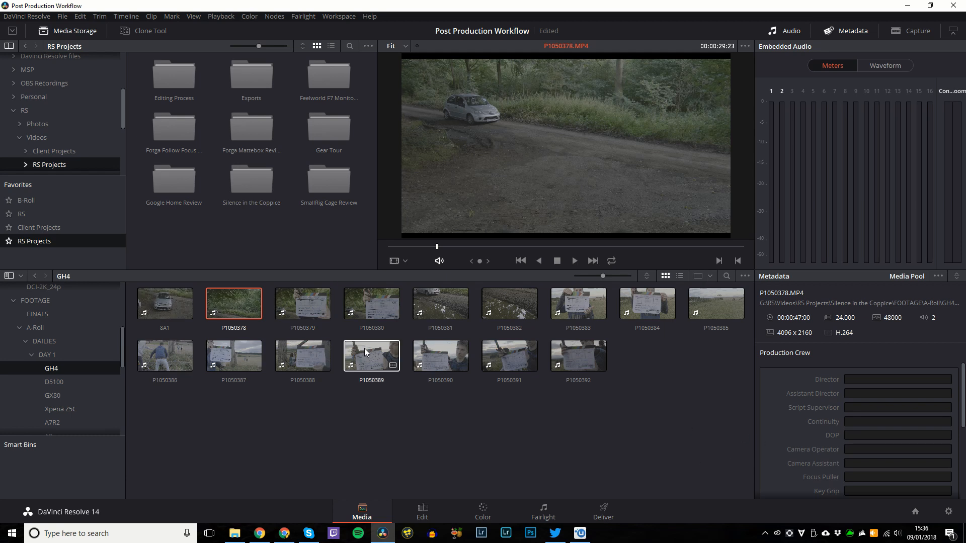
scroll(853, 409, "down", 6)
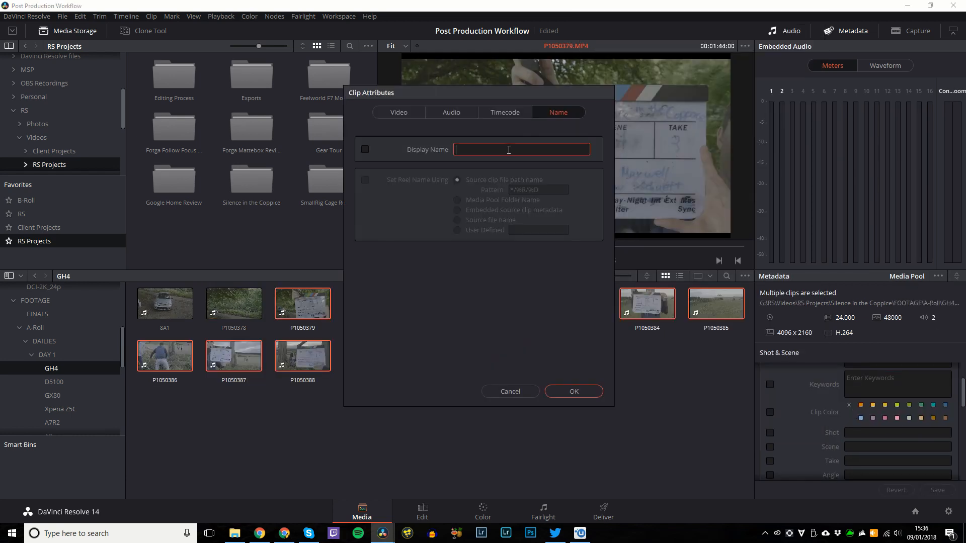
type("%File Name")
key("Return")
right_click(218, 306)
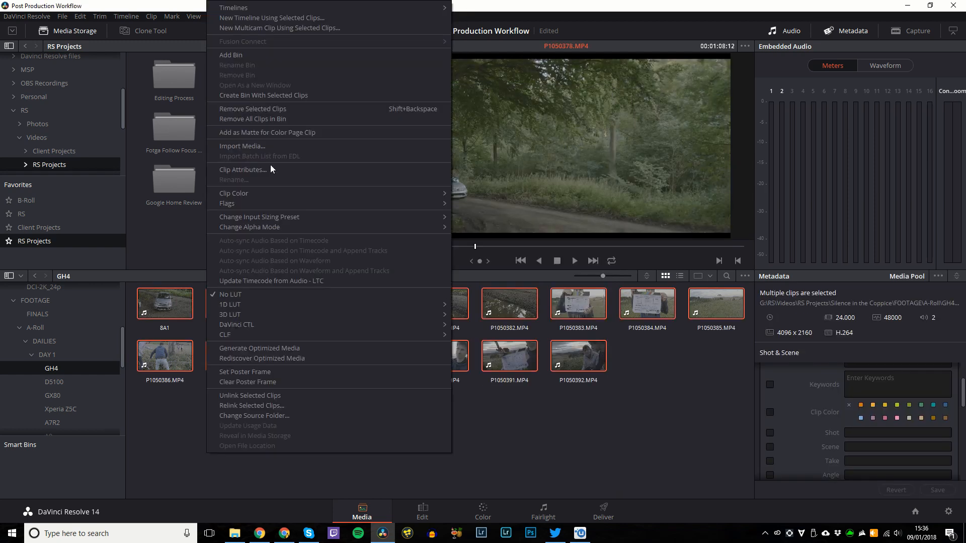
left_click(270, 166)
type("%Sh")
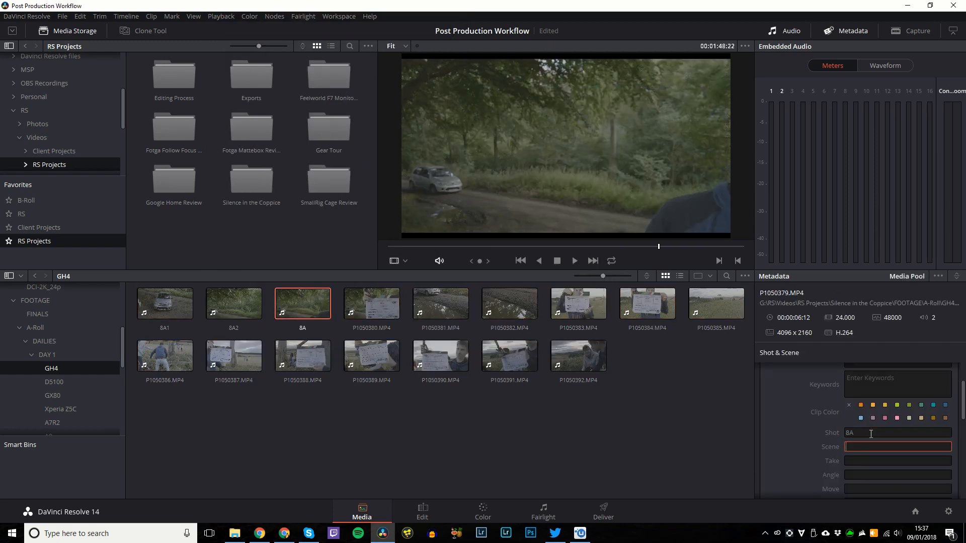
Tag clip P1050383 as shot 8B, scene 8, take 1, and give the next clip take 3.
left_click(371, 304)
left_click(441, 304)
left_click(509, 303)
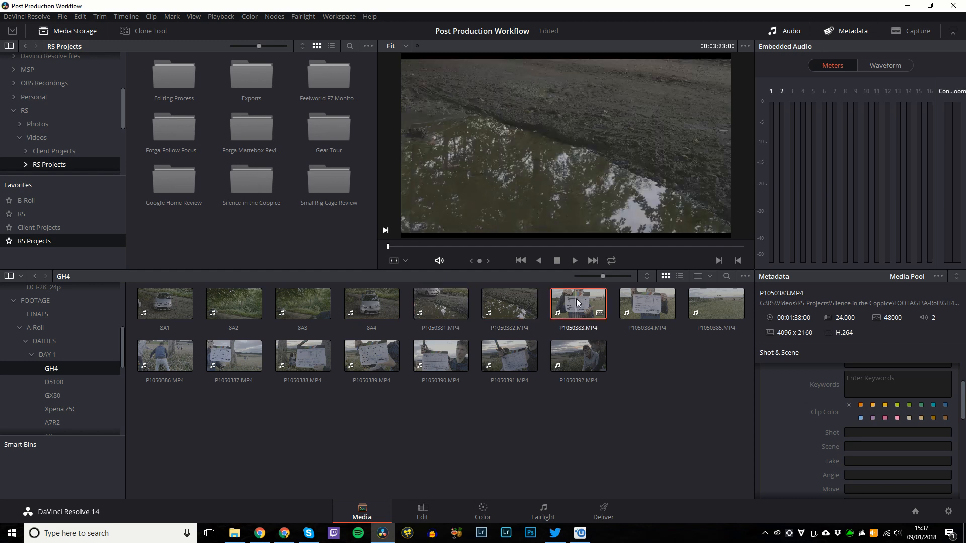
left_click(554, 302)
left_click(852, 432)
type("8B")
key("Tab")
type("8")
key("Tab")
type("1")
left_click(647, 303)
left_click(852, 431)
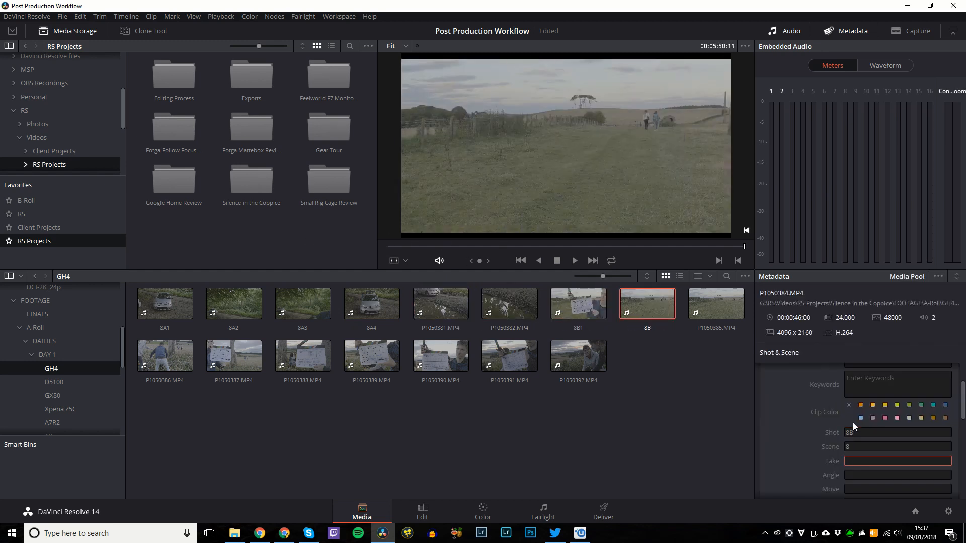
key("Tab")
type("3")
Enter shot 9J for the next two clips, including P1050387, and shot 9B with 1 for the following clip.
left_click(165, 356)
left_click(881, 432)
type("9J")
left_click(233, 355)
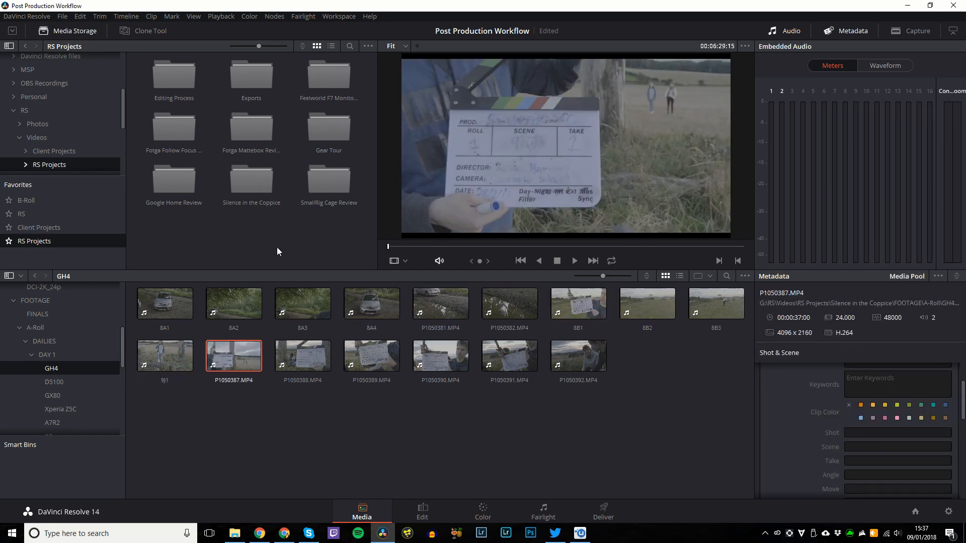
left_click(882, 432)
type("9J")
left_click(302, 356)
left_click(882, 432)
type("9B")
key("Tab")
key("Tab")
type("1")
Label the next three clips, including P1050389 and P1050390, as 9C 1, 9CA 1 and 9D 1.
left_click(371, 356)
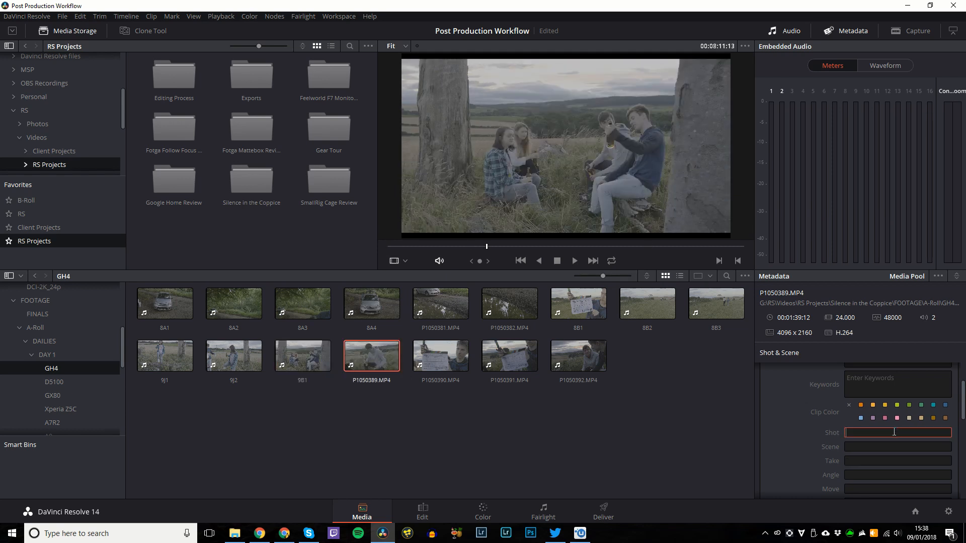
left_click(856, 431)
type("9C")
key("Tab")
key("Tab")
type("1")
left_click(440, 356)
type("9CA")
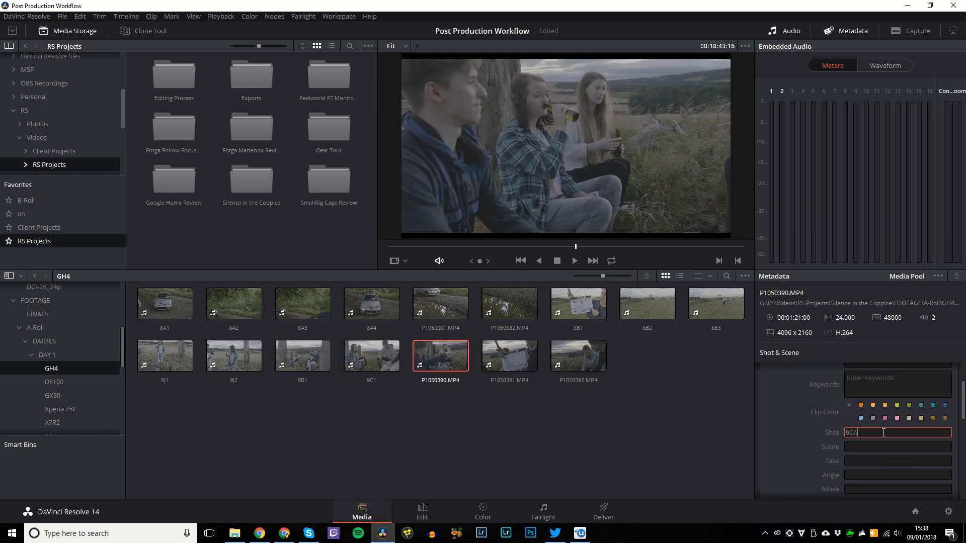
key("Tab")
key("Tab")
type("1")
left_click(486, 364)
type("9D")
key("Tab")
key("Tab")
type("1")
Label clip P1050392 as shot 9D with take 2.
left_click(577, 356)
type("9D")
key("Tab")
key("Tab")
type("2")
left_click(649, 471)
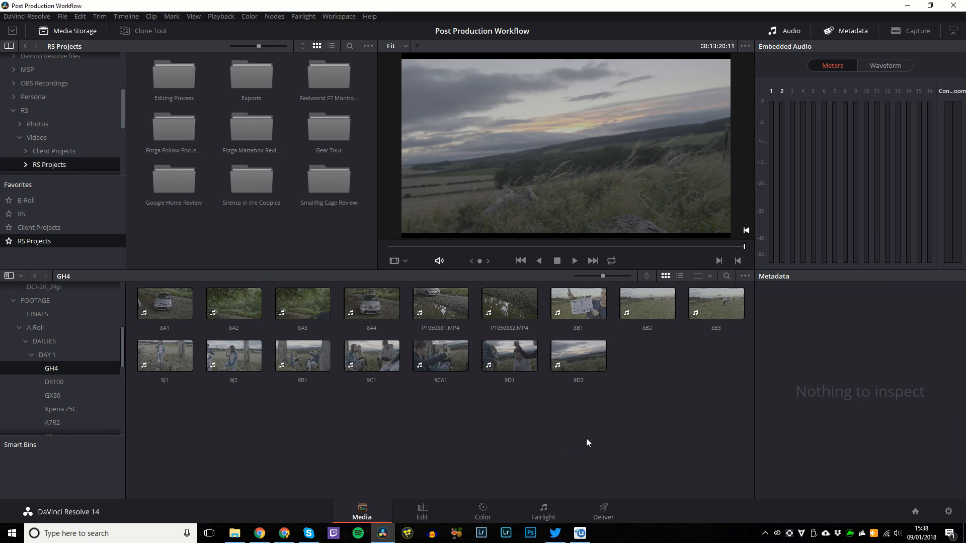
Tag clip P1050381 as shot 8A, scene 8, take 1.
left_click(441, 308)
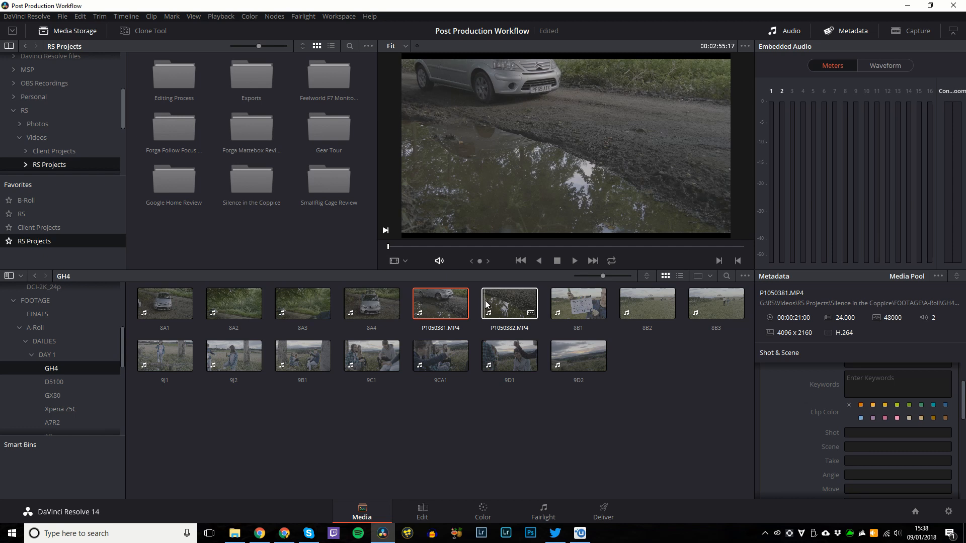
left_click(428, 437)
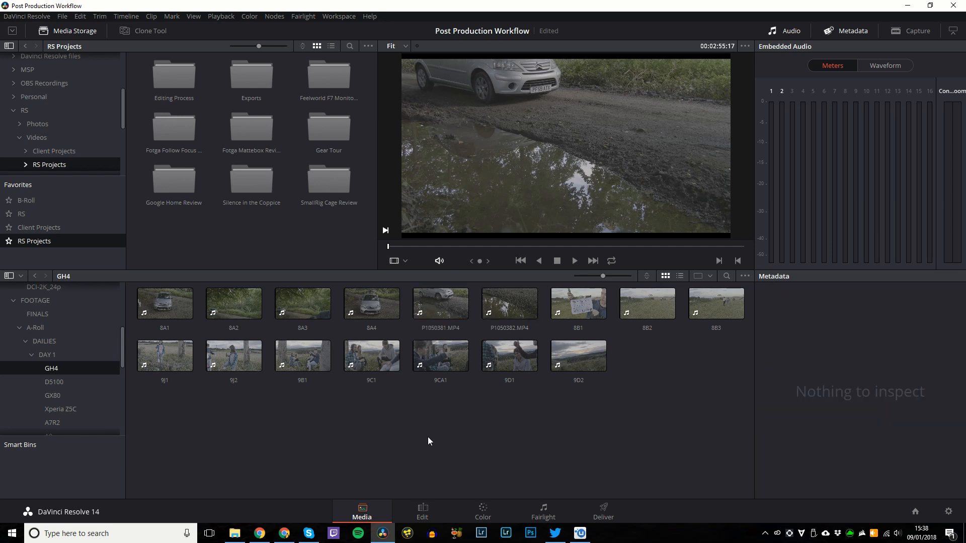
left_click(411, 310)
left_click(874, 432)
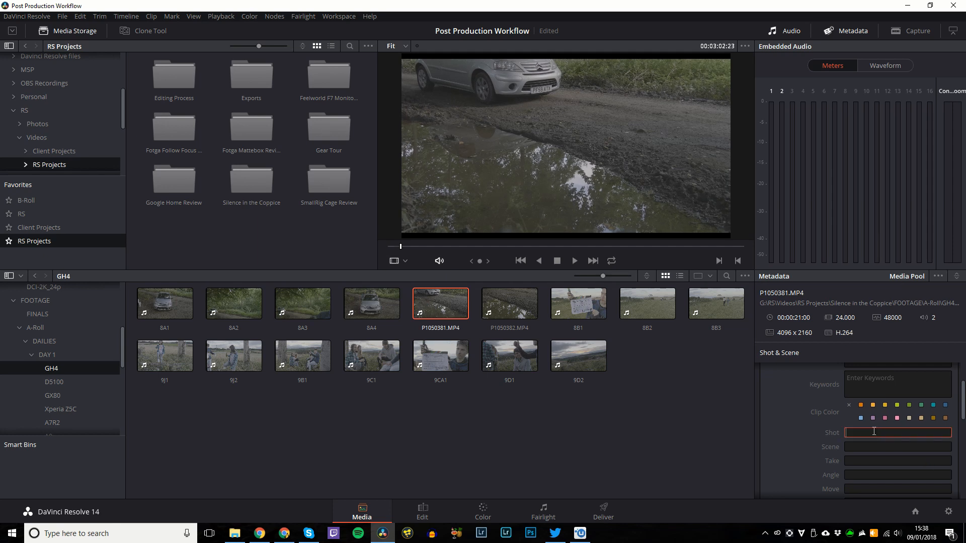
type("8A")
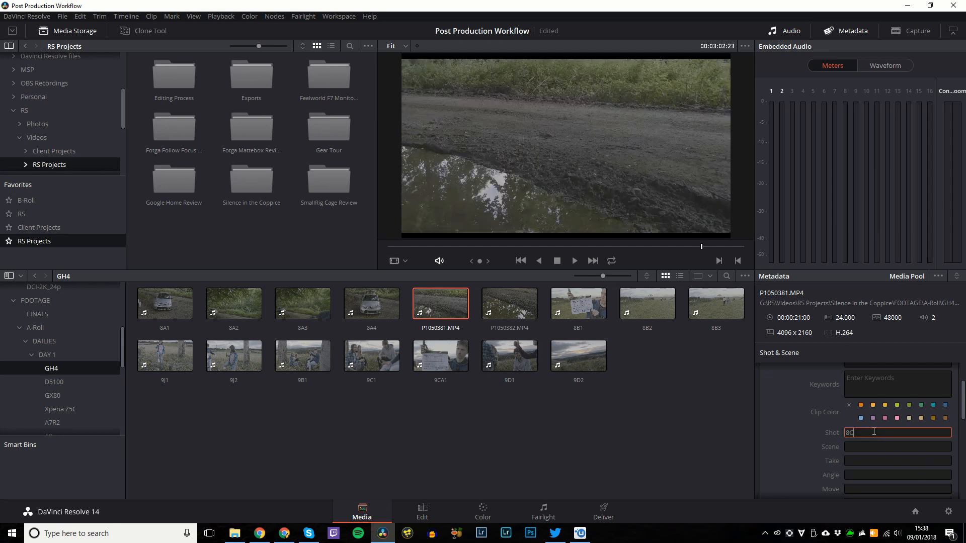
key("Tab")
type("8")
key("Tab")
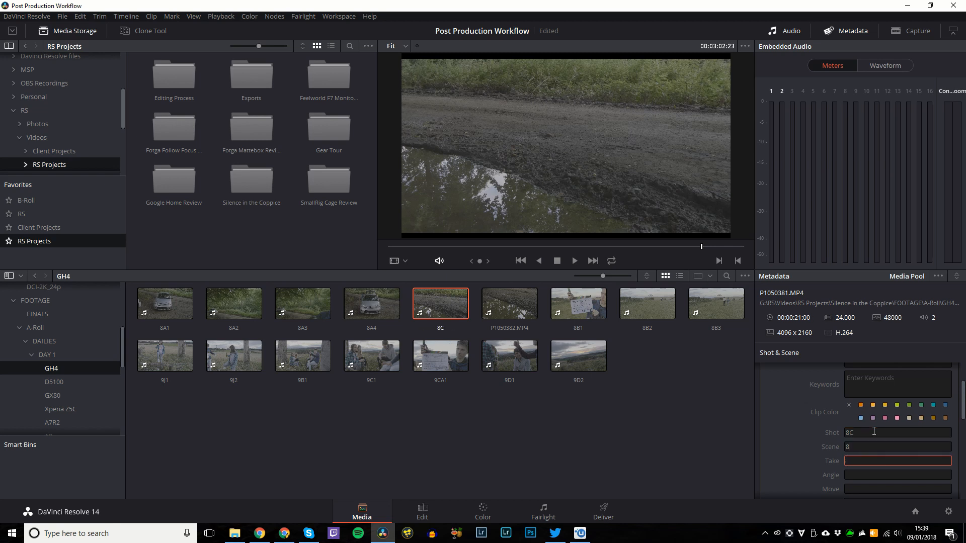
type("1")
Tag clip P1050382 as shot 8D, scene 8, take 1.
left_click(510, 304)
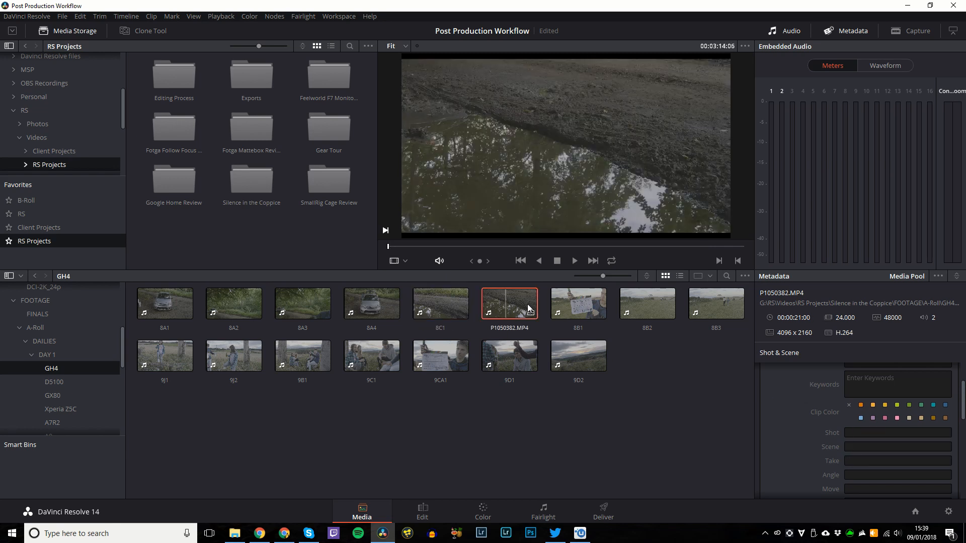
left_click(899, 435)
type("8D")
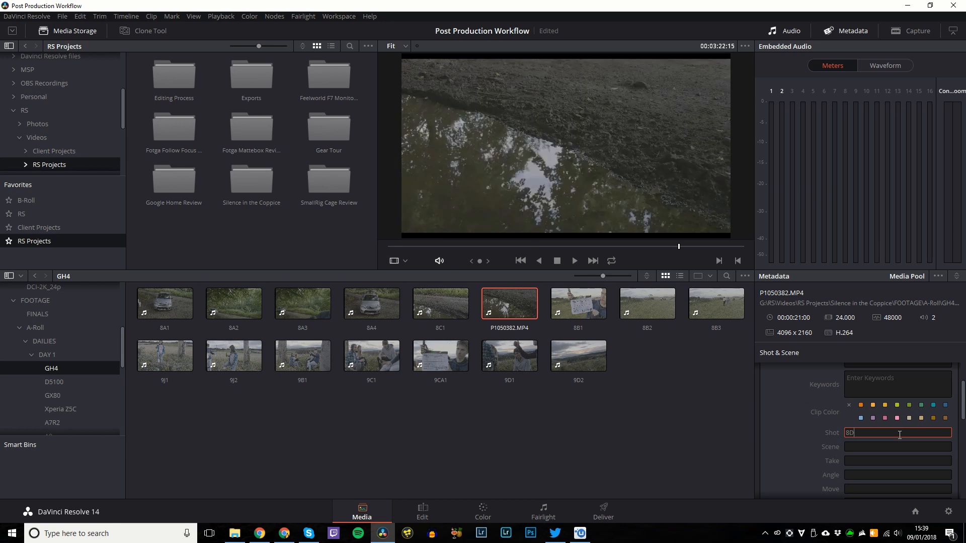
key("Tab")
type("8")
key("Tab")
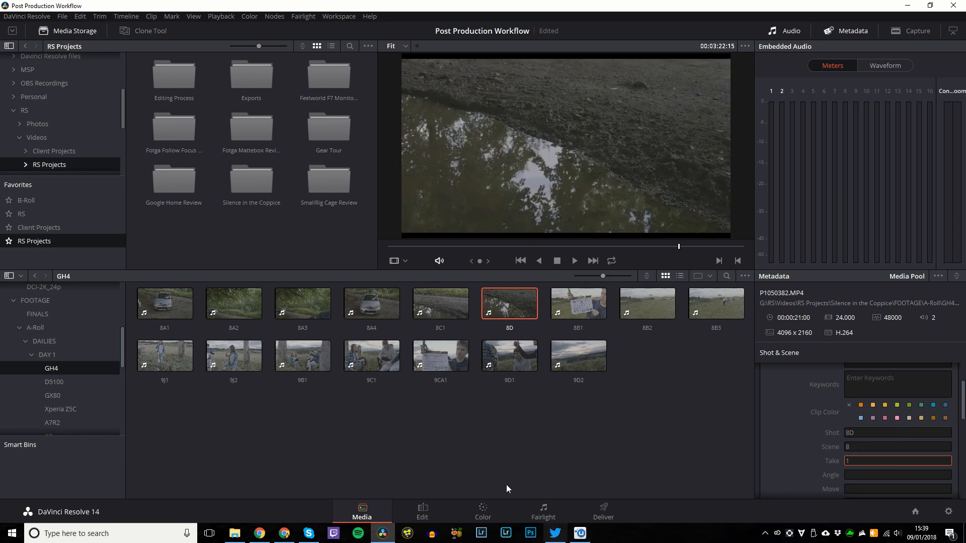
left_click(508, 472)
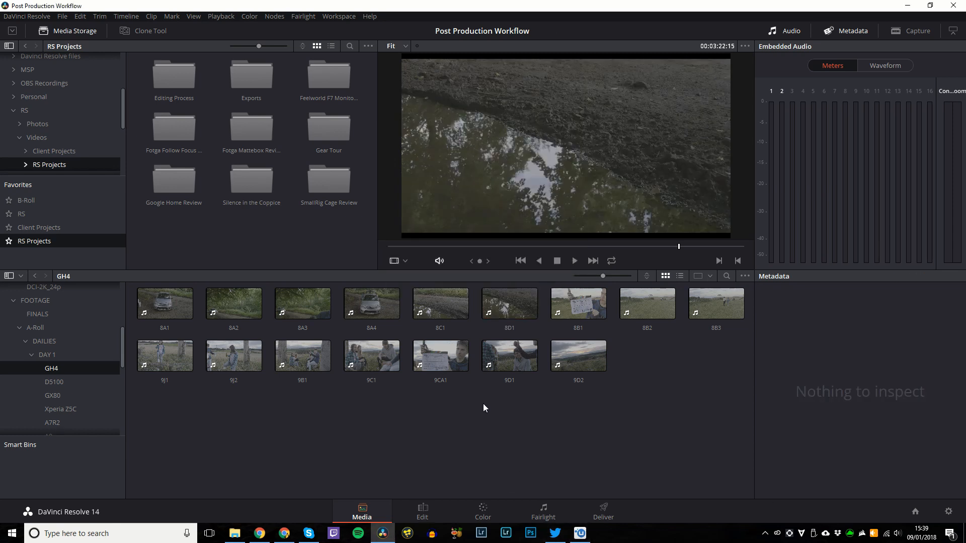
left_click(417, 305)
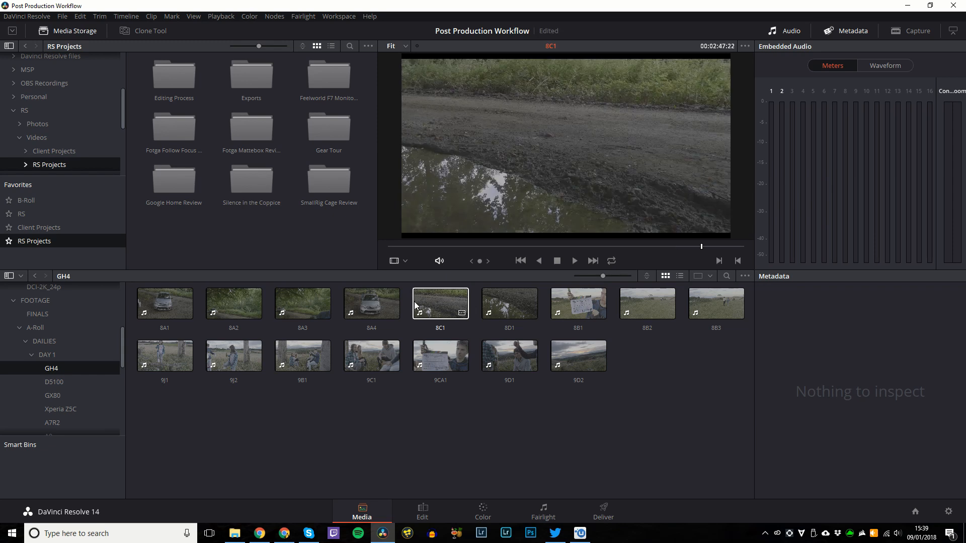
left_click(349, 306)
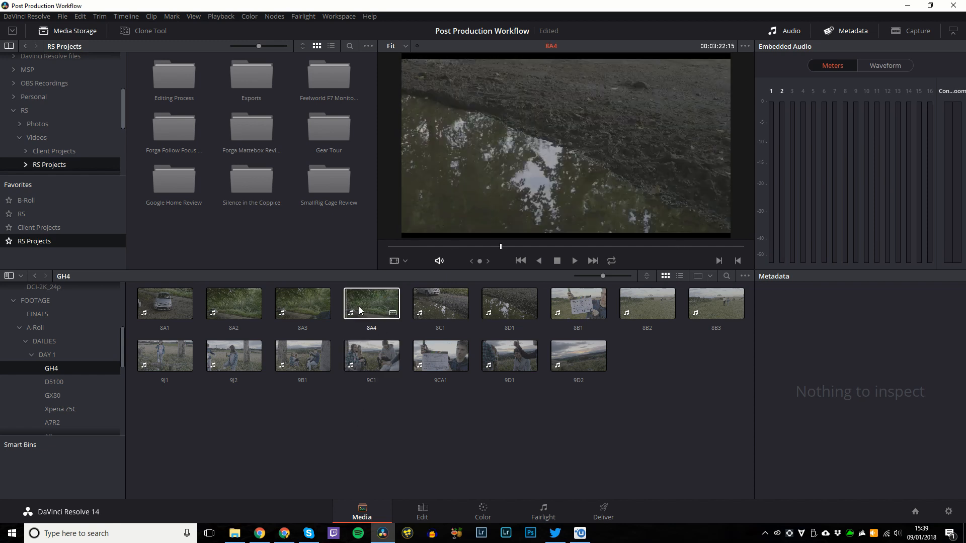
left_click(439, 306)
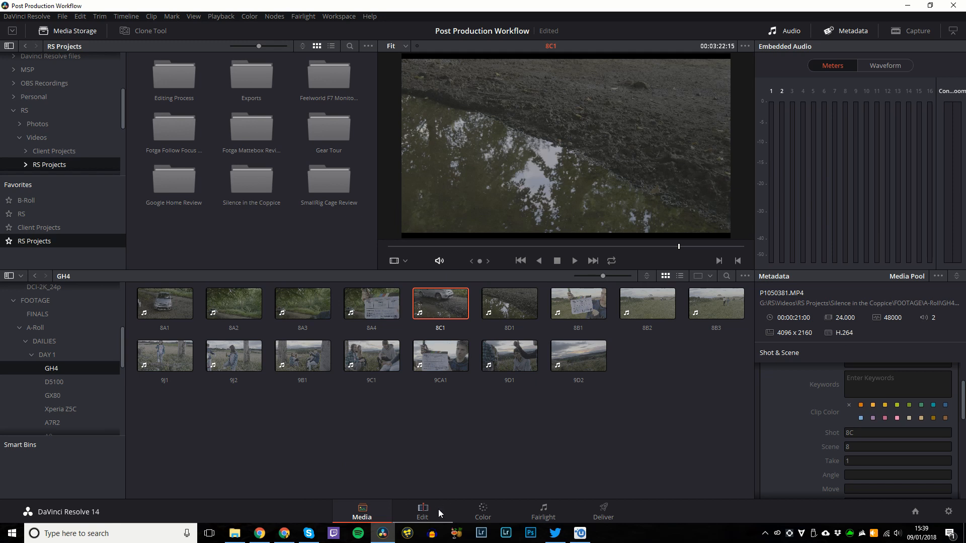
left_click(184, 312)
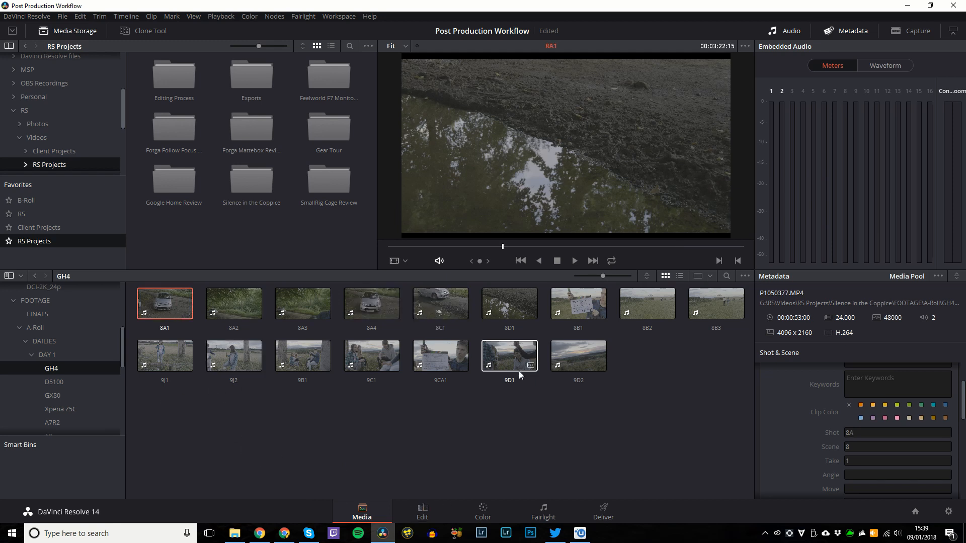
left_click(573, 361, "shift")
Generate optimized media for all sixteen GH4 clips, save with Ctrl+S, and go to the Edit page.
right_click(299, 302)
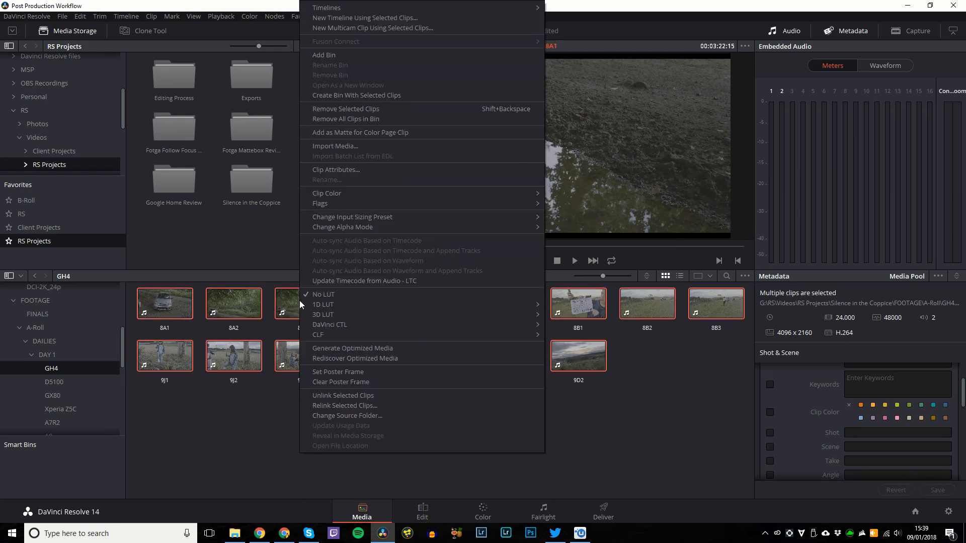
left_click(329, 348)
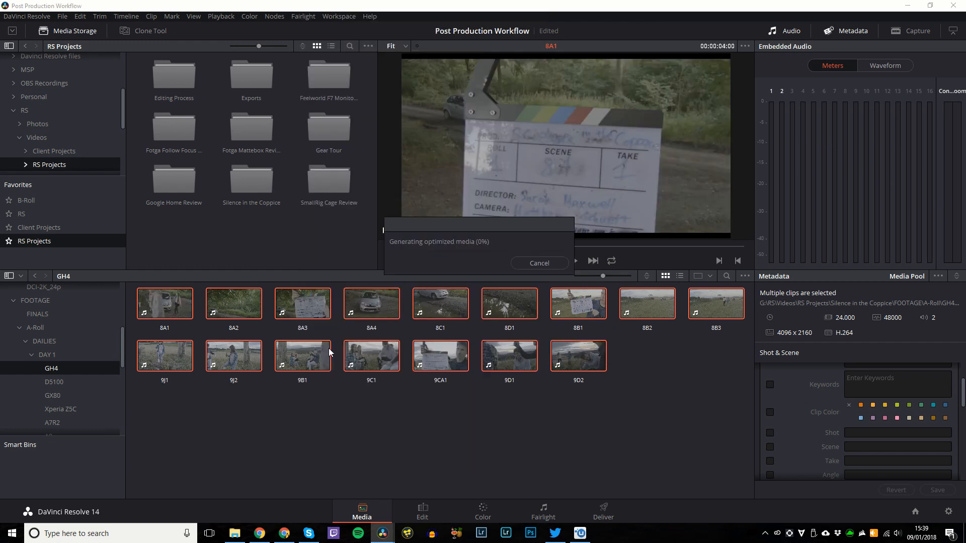
left_click(641, 459)
key("ctrl+s")
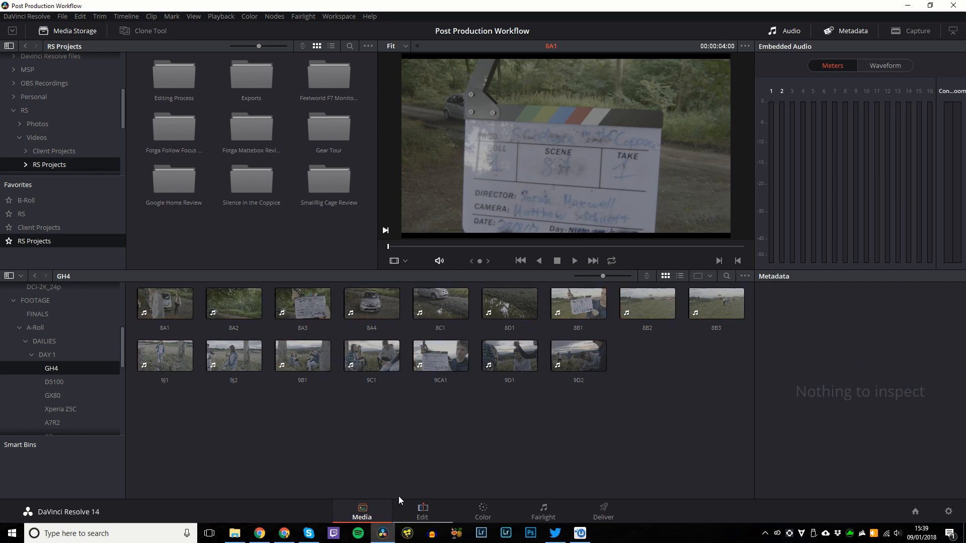
left_click(408, 510)
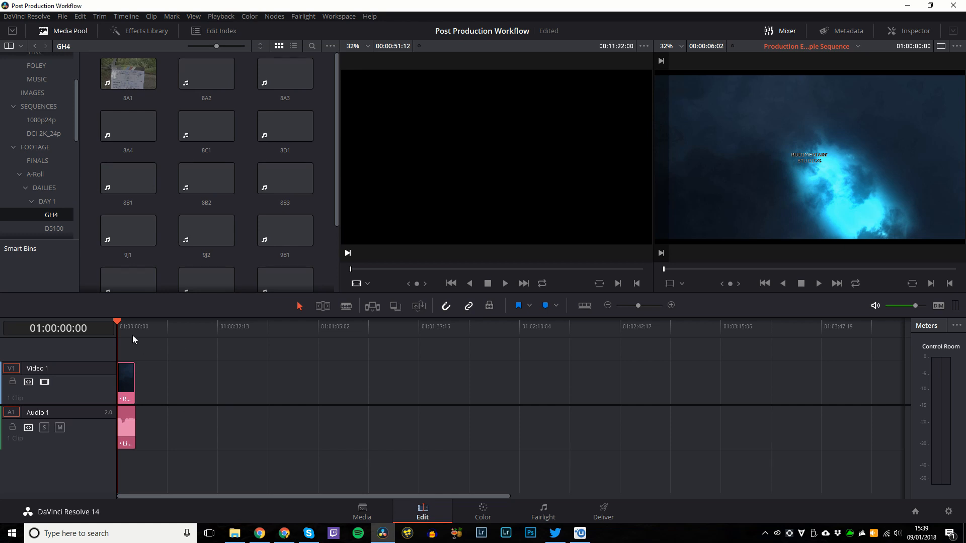
left_click_drag(131, 327, 116, 327)
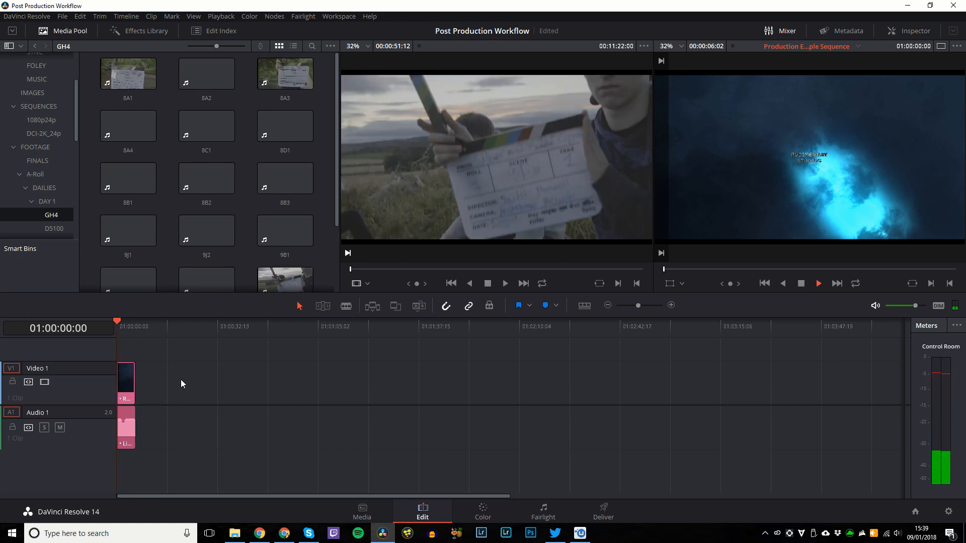
key("space")
key("space")
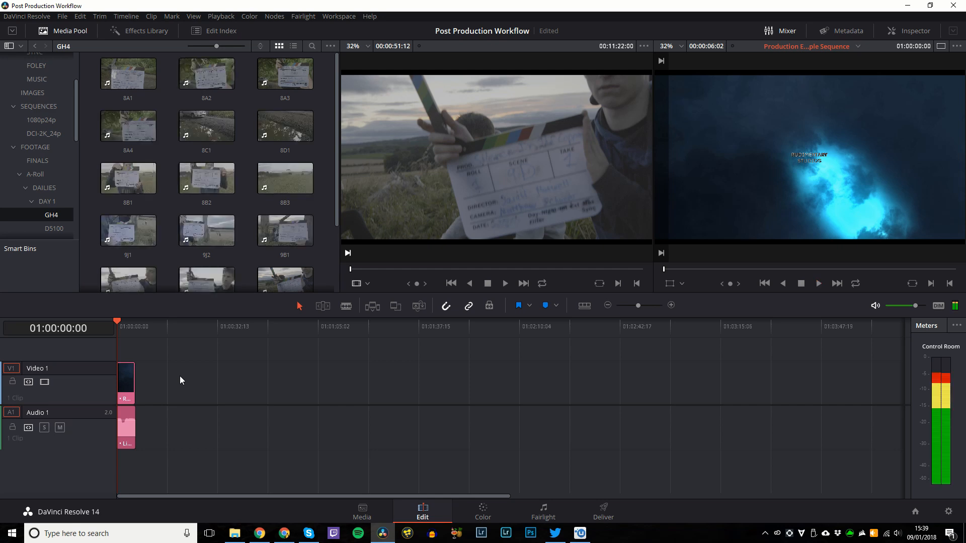
key("space")
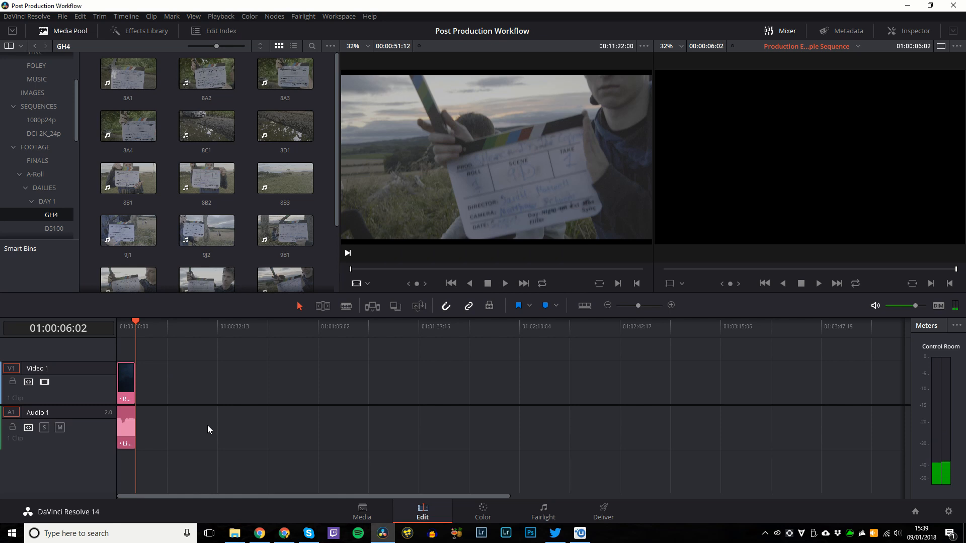
key("Home")
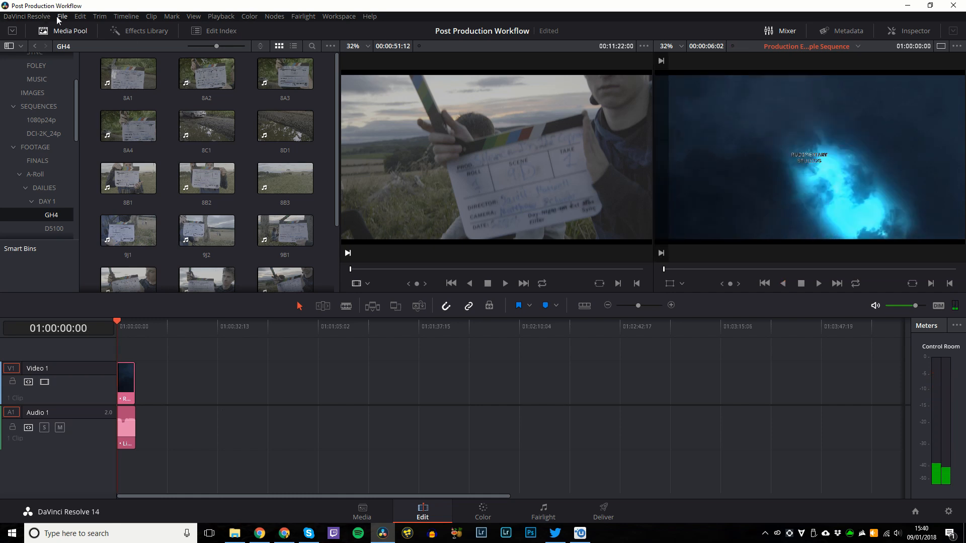
left_click(28, 16)
left_click(50, 42)
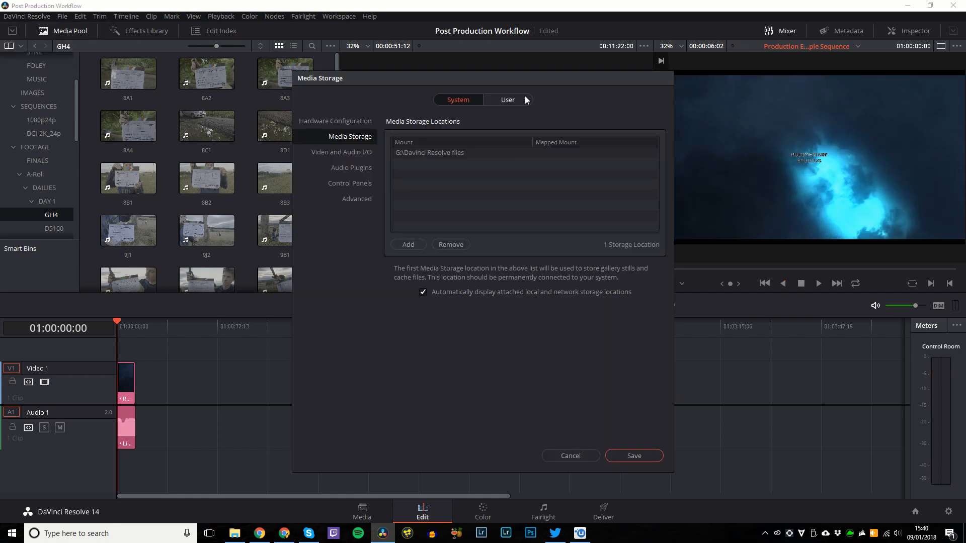
left_click(509, 99)
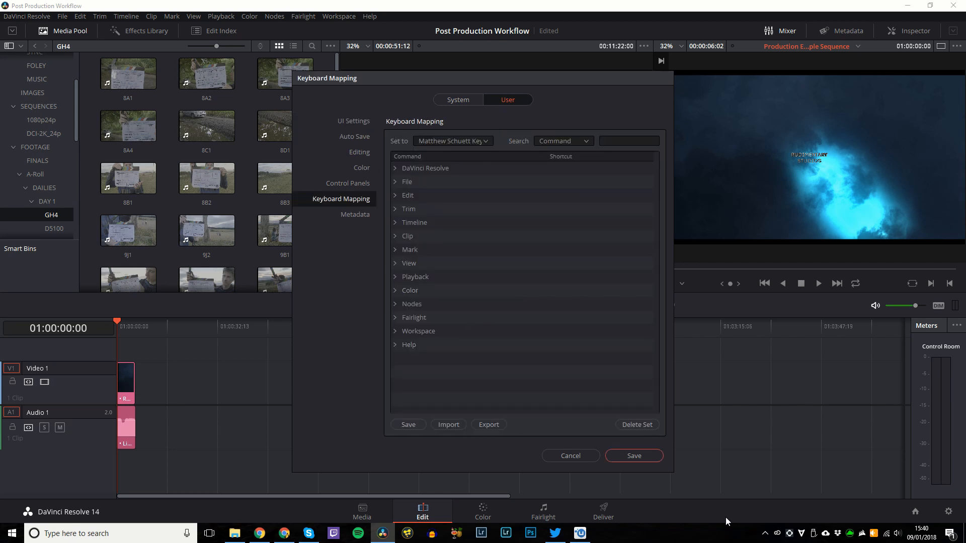
left_click(567, 463)
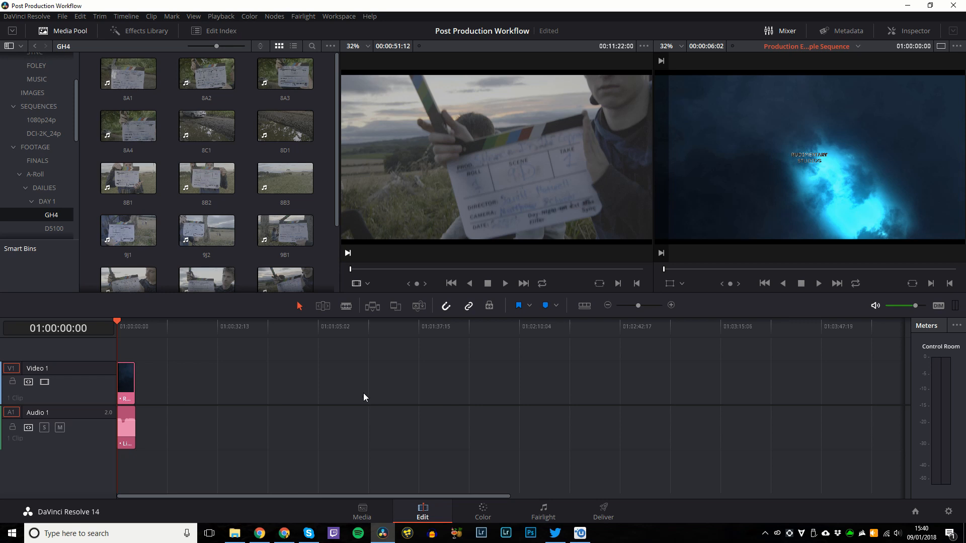
Load clip 8A1 into the source viewer and play it back.
key("space")
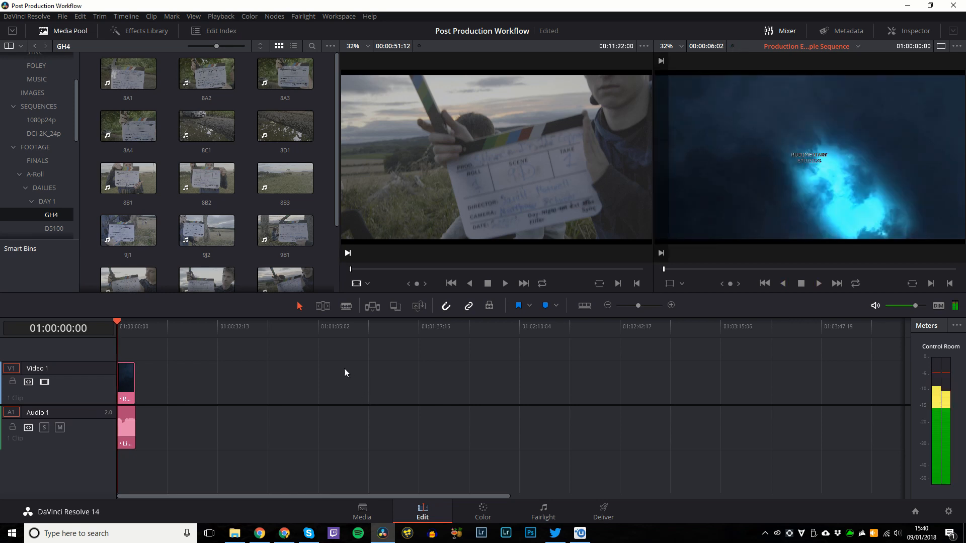
left_click(120, 82)
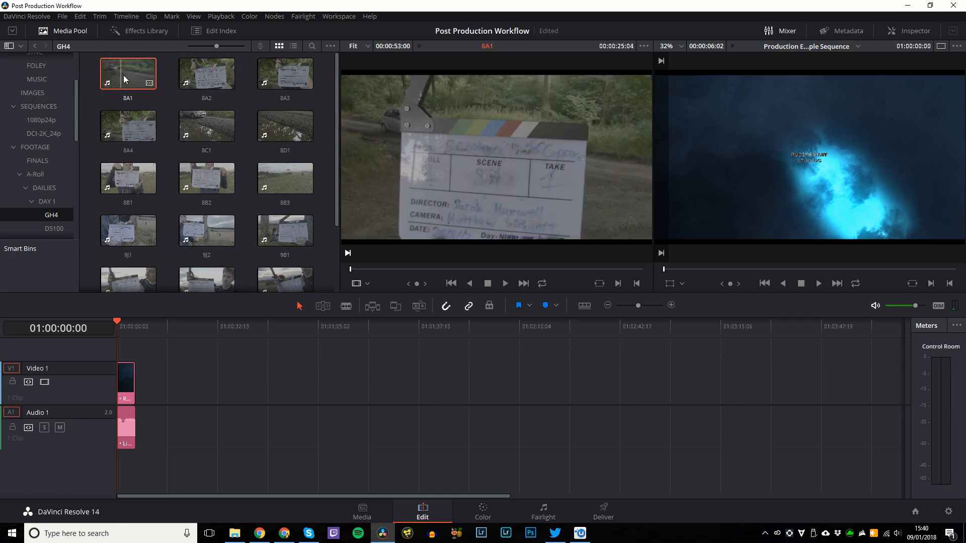
key("space")
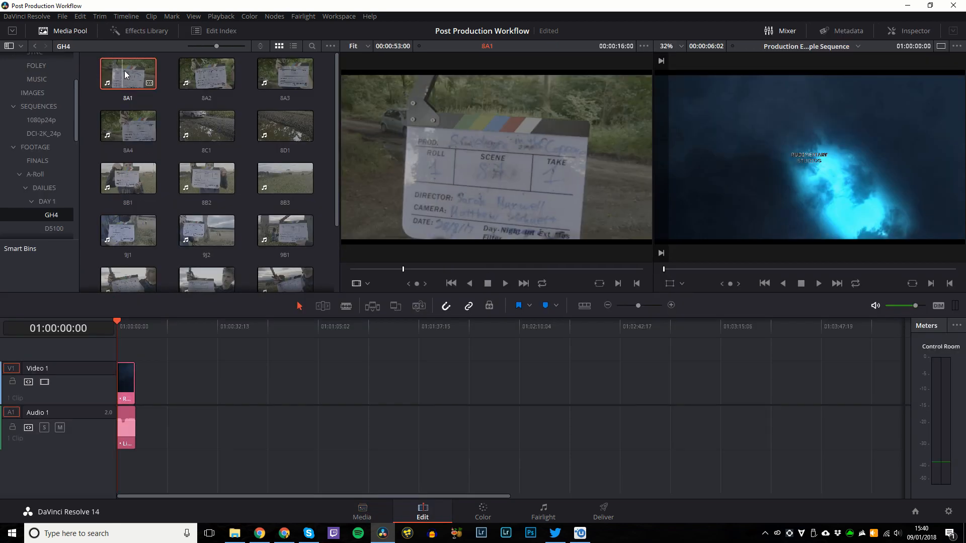
right_click(120, 73)
left_click(401, 275)
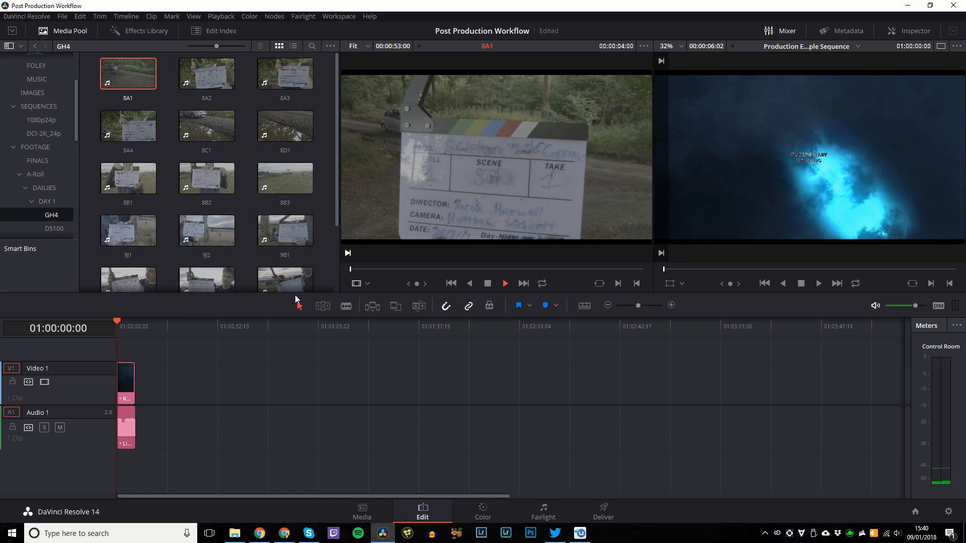
key("space")
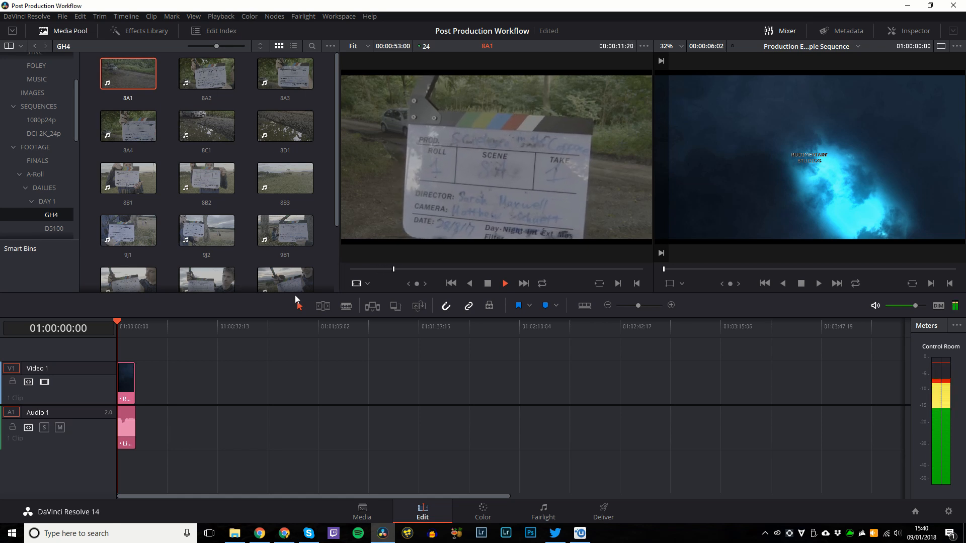
Find the clapperboard clap frame and mark an In point at 00:00:13:23.
key("space")
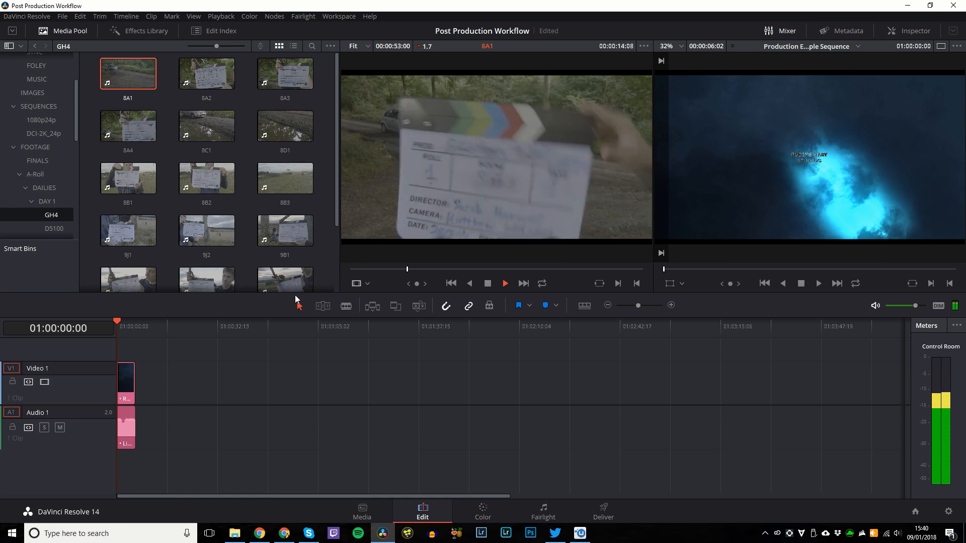
left_click(406, 271)
key("space")
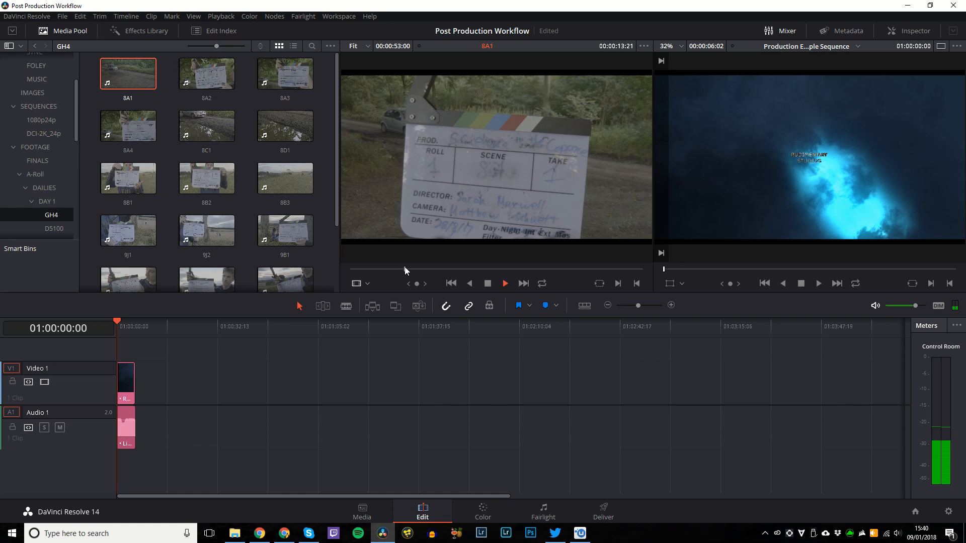
right_click(405, 271)
left_click(400, 269)
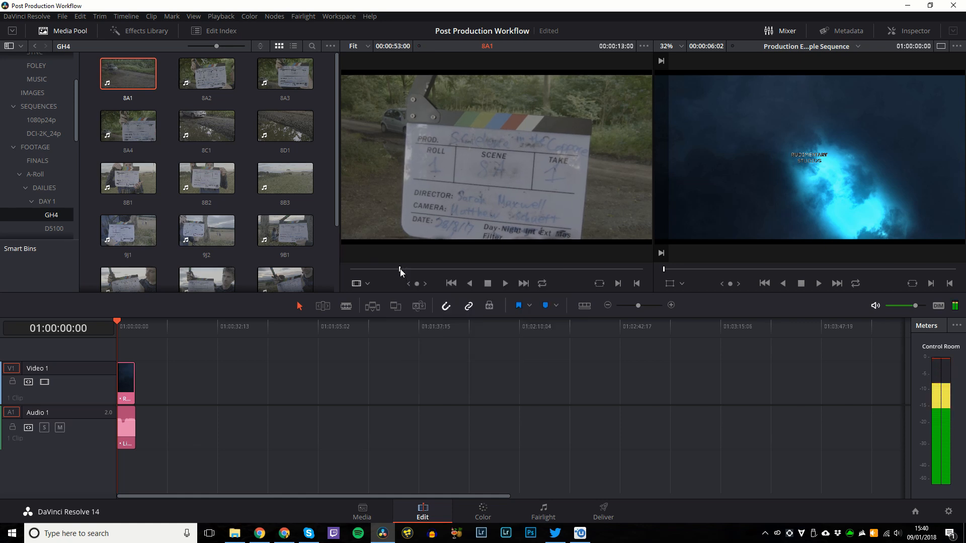
key("space")
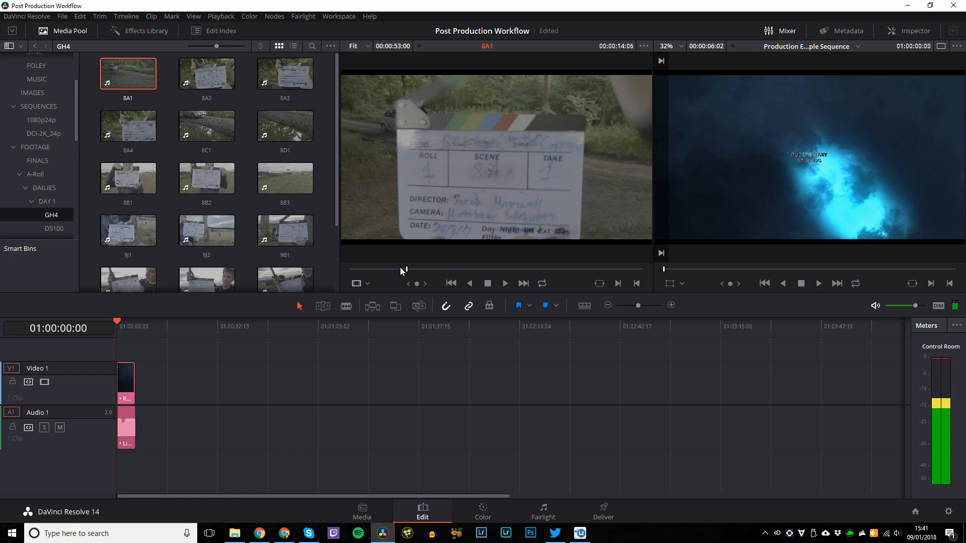
left_click(403, 271)
key("Left")
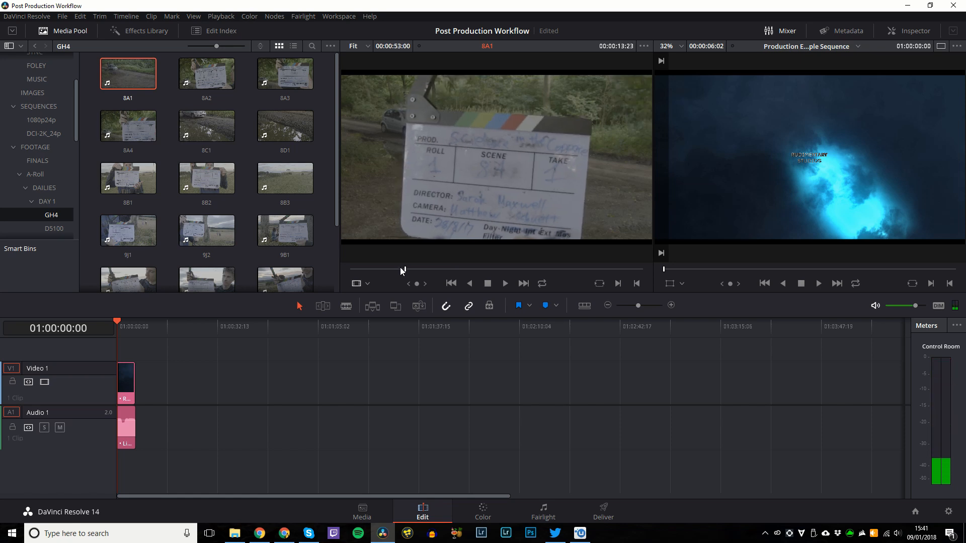
key("i")
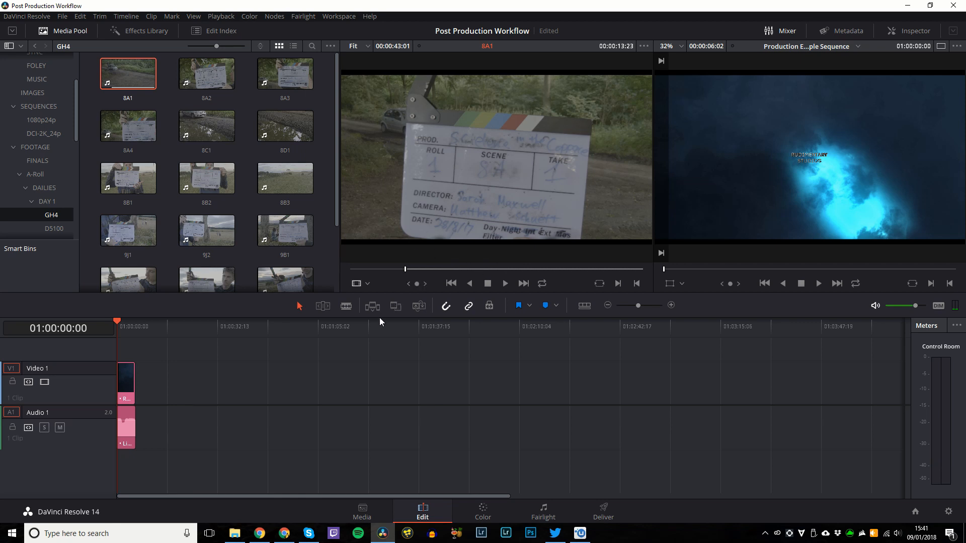
Open the SOUND > SYNC > DAY 1 recordings folder and show it as large icons.
key("shift+2")
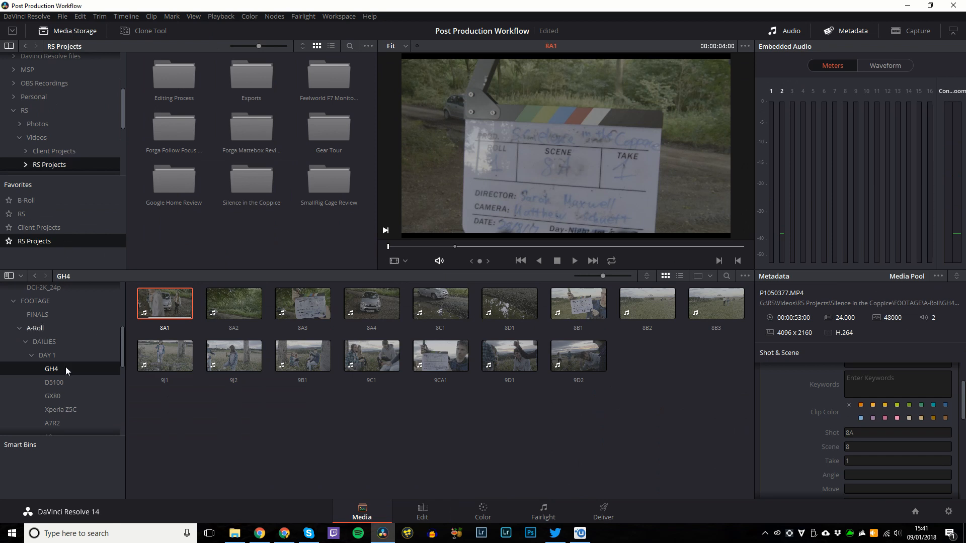
key("alt+Tab")
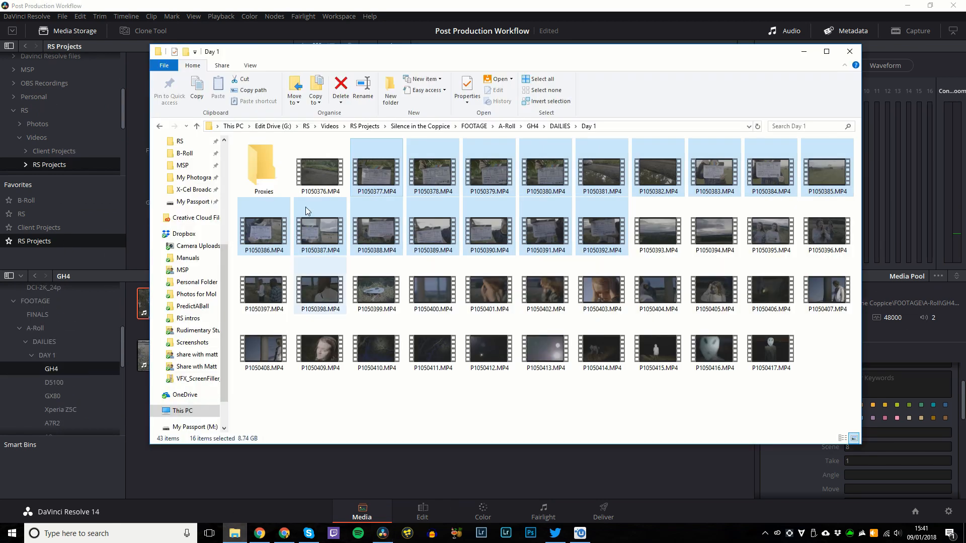
left_click(410, 126)
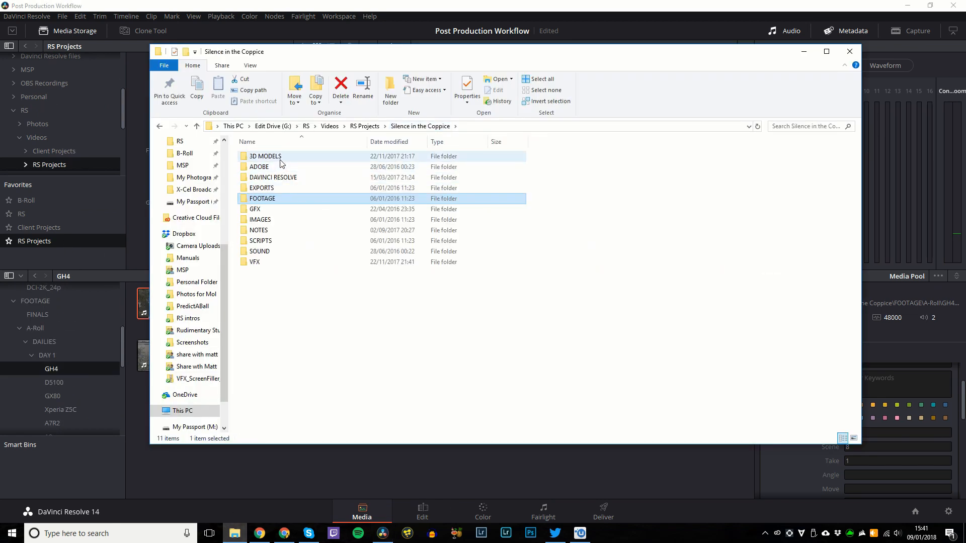
double_click(265, 251)
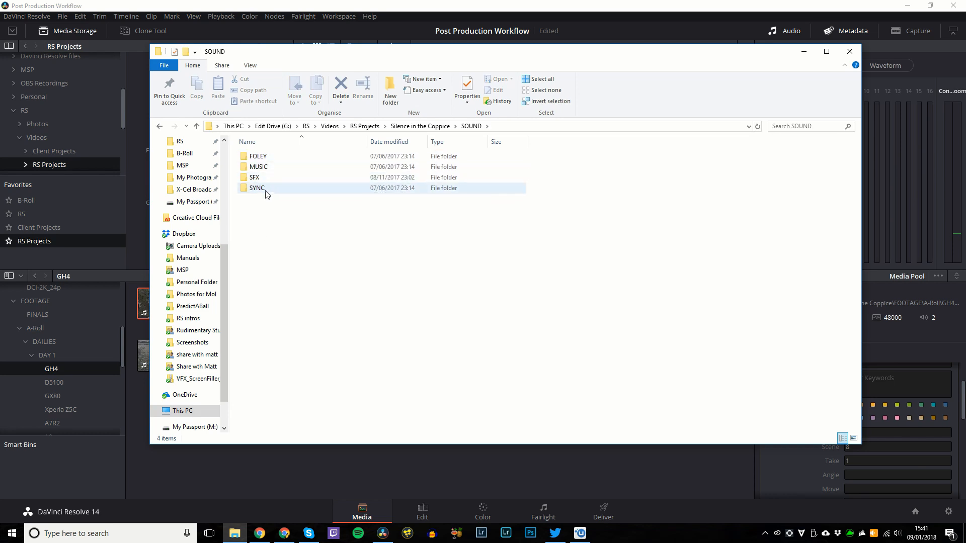
double_click(265, 190)
double_click(287, 167)
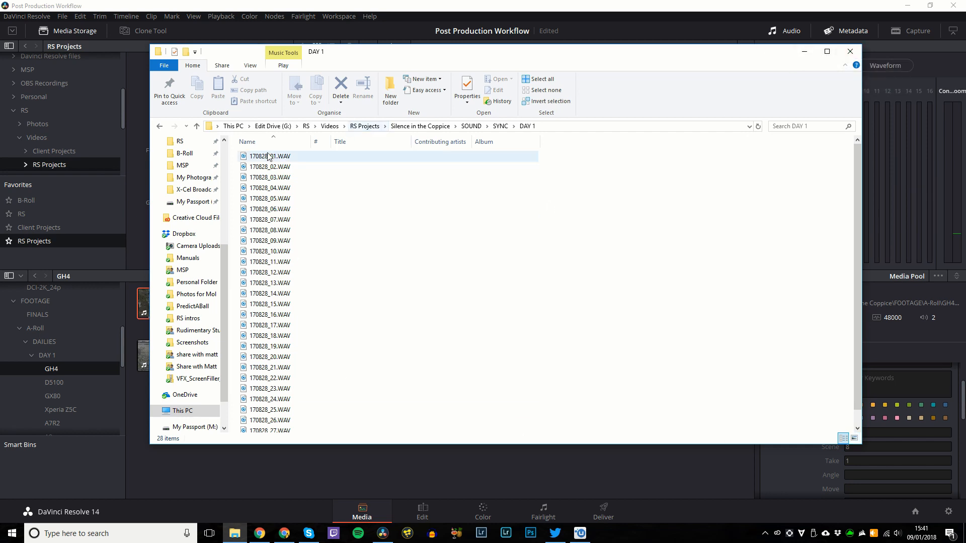
left_click(382, 156)
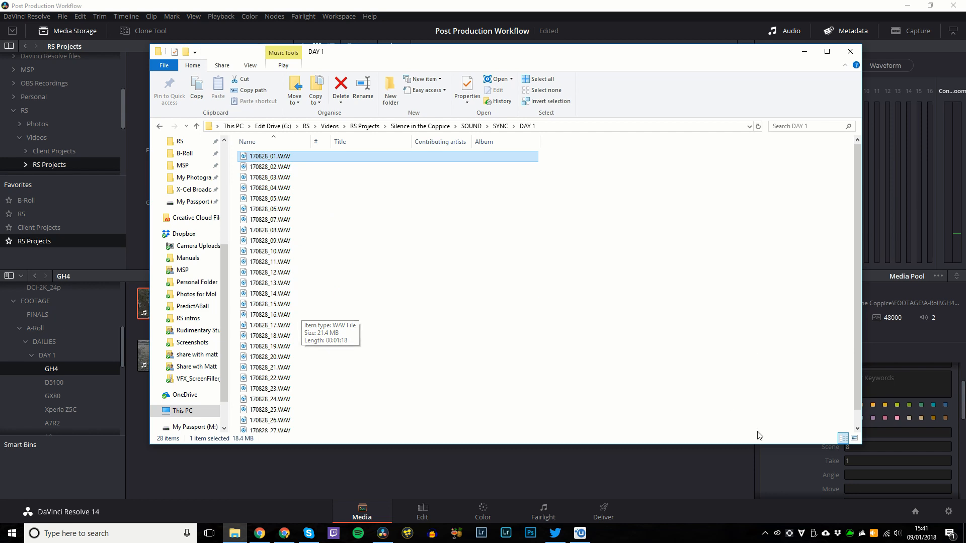
left_click(855, 438)
Audition recordings 170828_02, 170828_08, 170828_06 and 170828_05 in the music player.
double_click(315, 167)
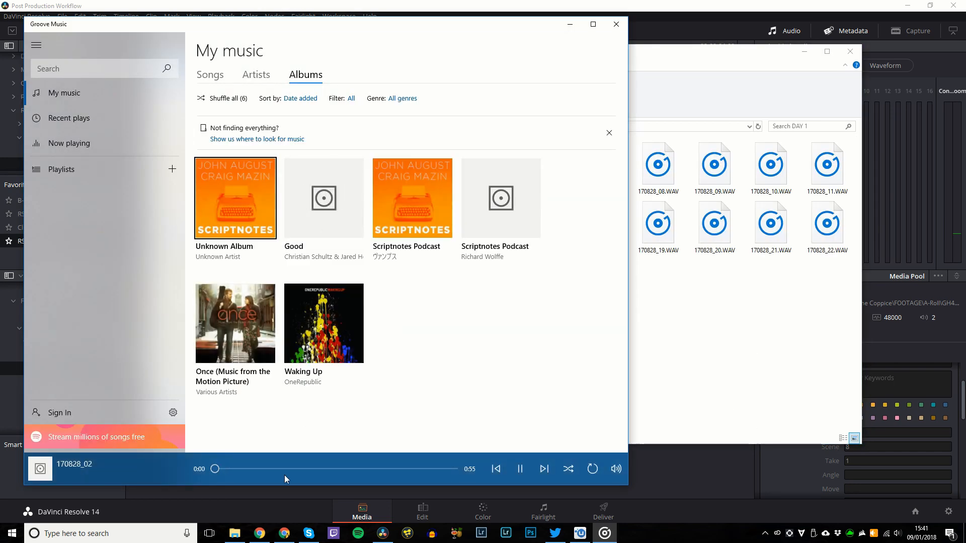
left_click(618, 28)
double_click(658, 163)
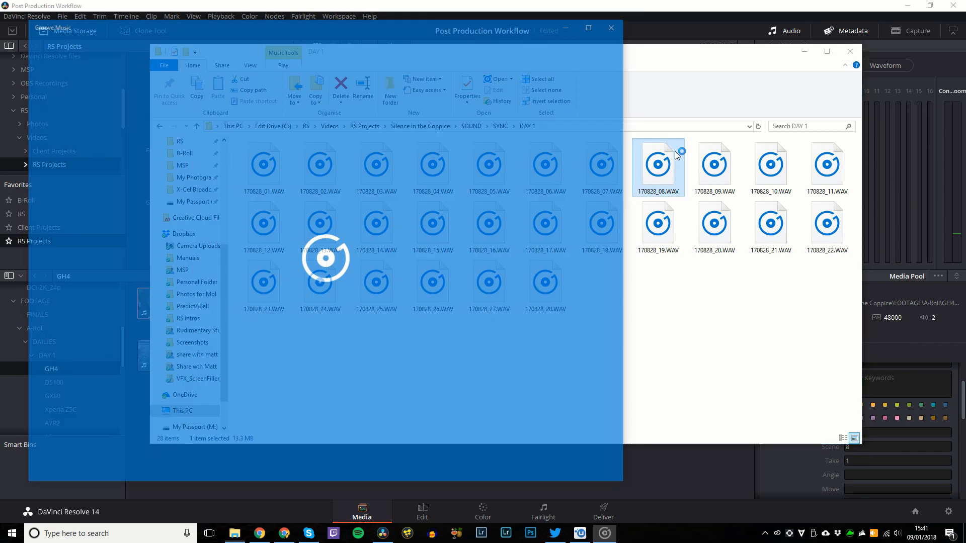
left_click(623, 25)
double_click(523, 174)
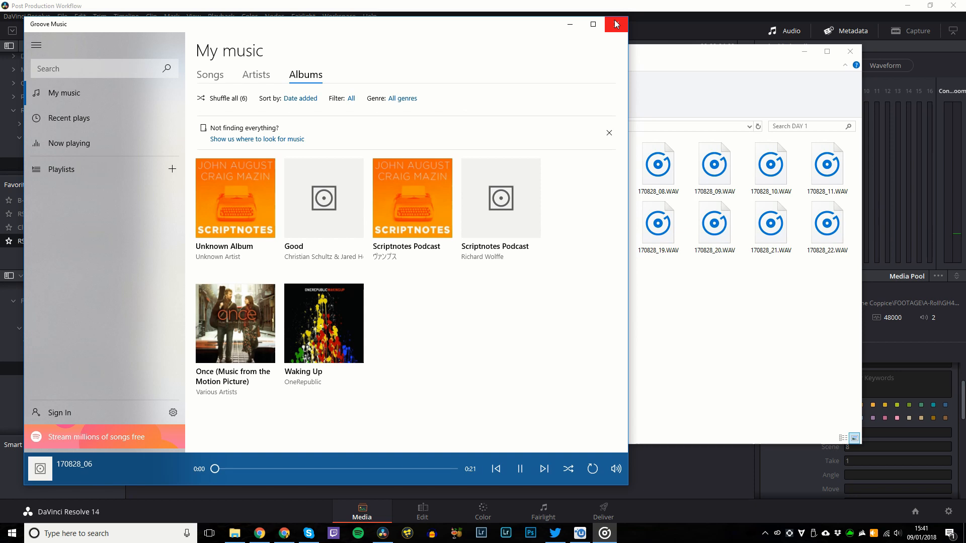
left_click(615, 25)
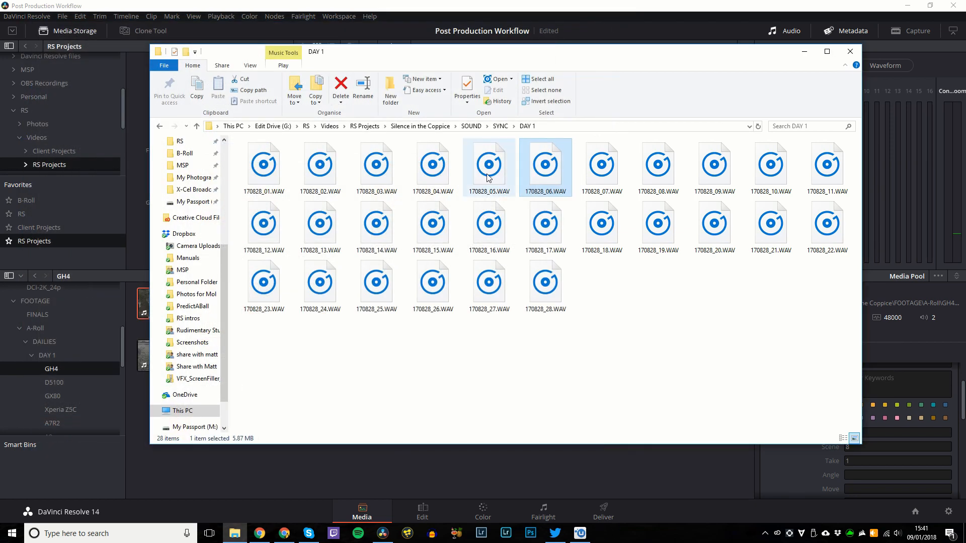
double_click(485, 175)
mouse_move(486, 175)
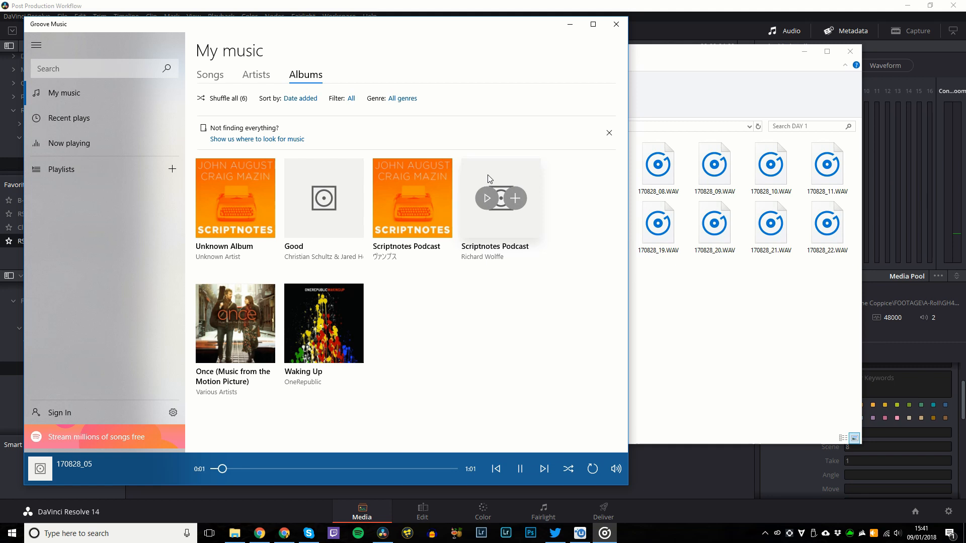
left_click(615, 24)
Audition 170828_04, 170828_03 and one more recording, then select 170828_01.
left_click(422, 170)
double_click(422, 169)
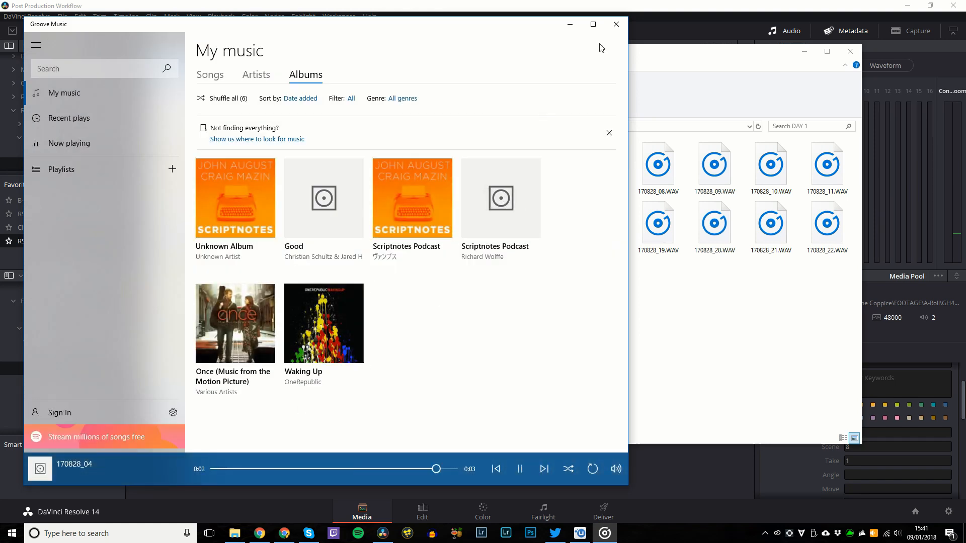
left_click(616, 24)
left_click(378, 181)
double_click(378, 181)
left_click(615, 26)
double_click(319, 184)
left_click(616, 25)
left_click(263, 168)
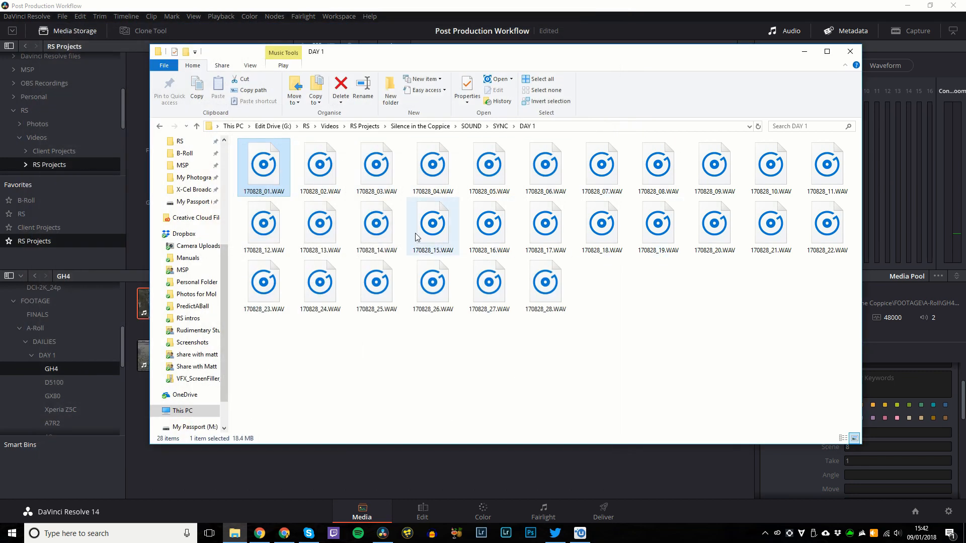
Select WAVs 170828_01 through 170828_14 and bring up Resolve's empty SYNC bin.
left_click(362, 254, "shift")
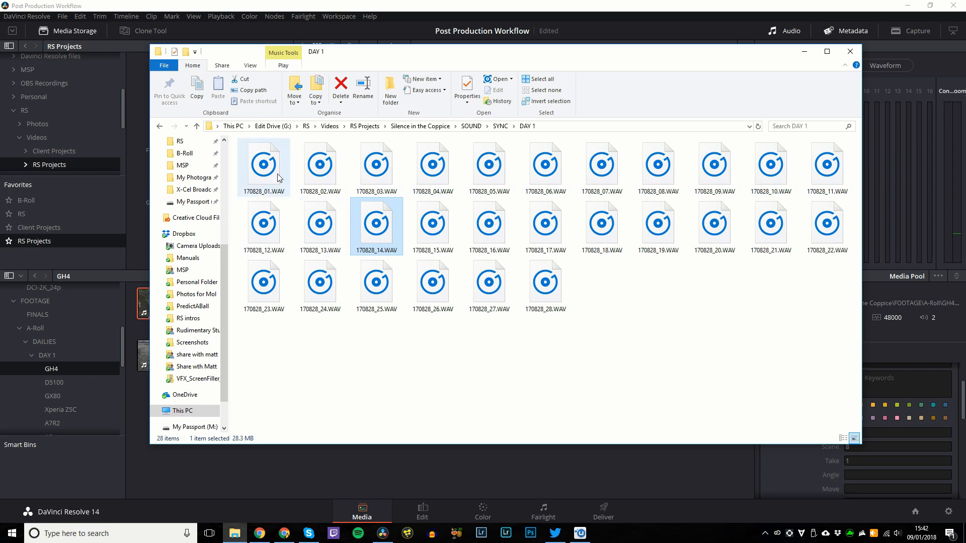
scroll(80, 365, "down", 3)
scroll(79, 365, "down", 1)
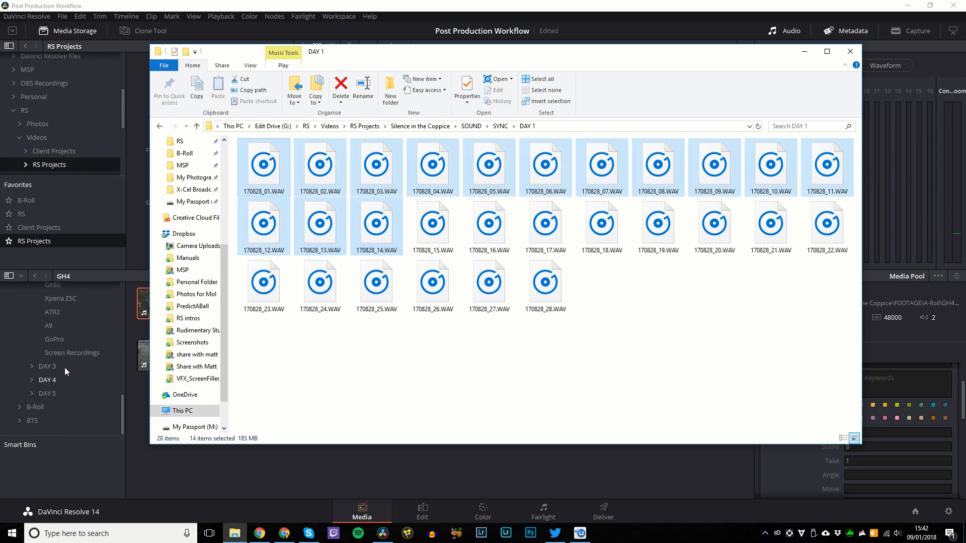
scroll(65, 371, "up", 5)
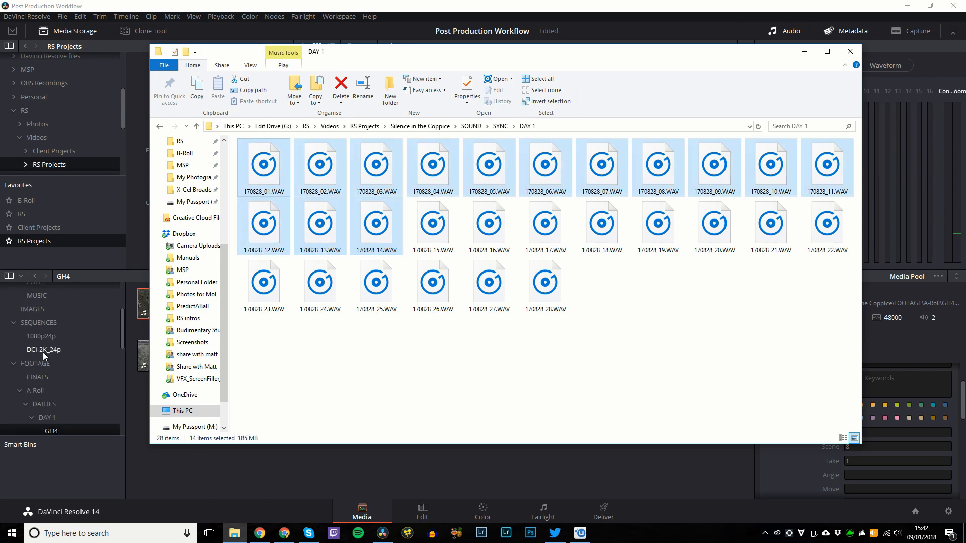
scroll(39, 327, "up", 3)
left_click(35, 358)
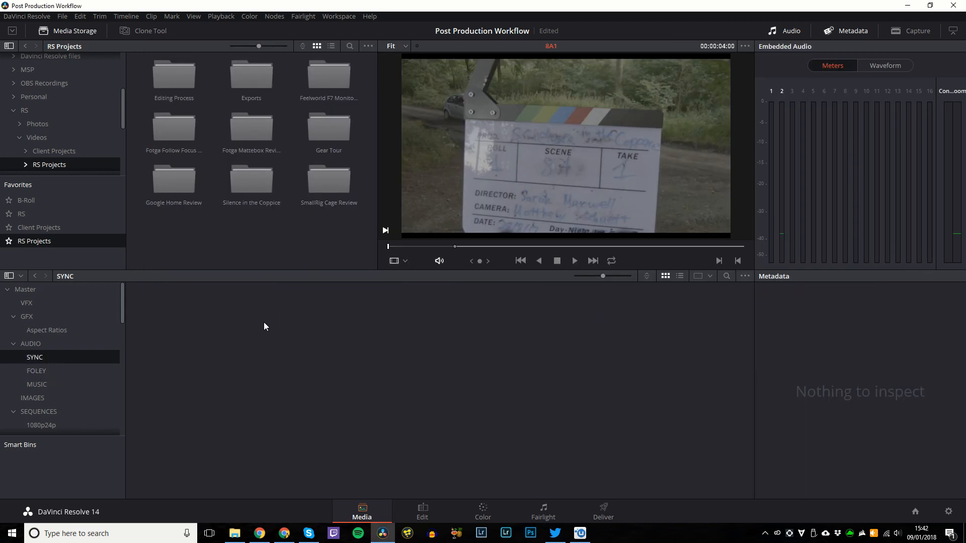
Undo an accidental Bin 1 and add a bin named 'DAY 1' inside SYNC.
key("ctrl+shift+n")
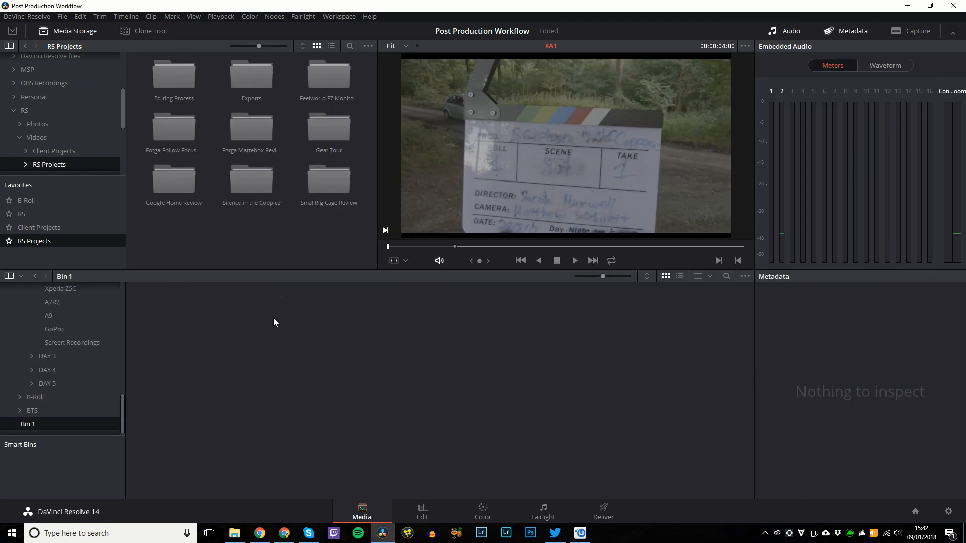
key("ctrl+z")
right_click(41, 357)
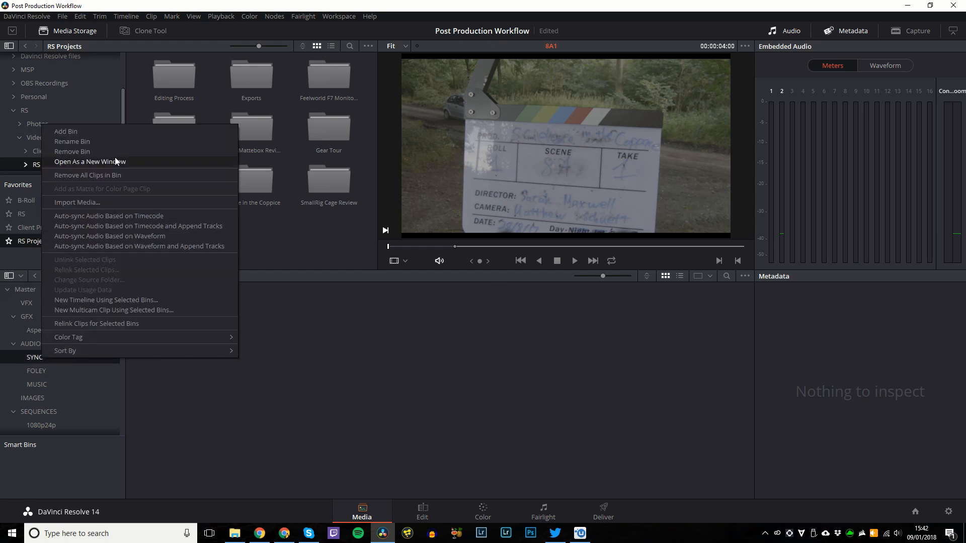
left_click(104, 134)
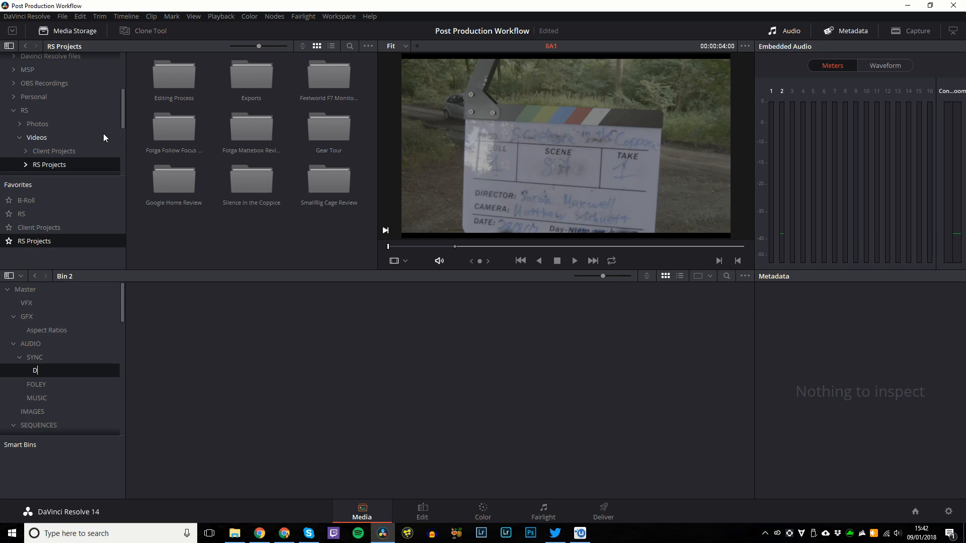
type("DAY 1")
key("Return")
key("alt+Tab")
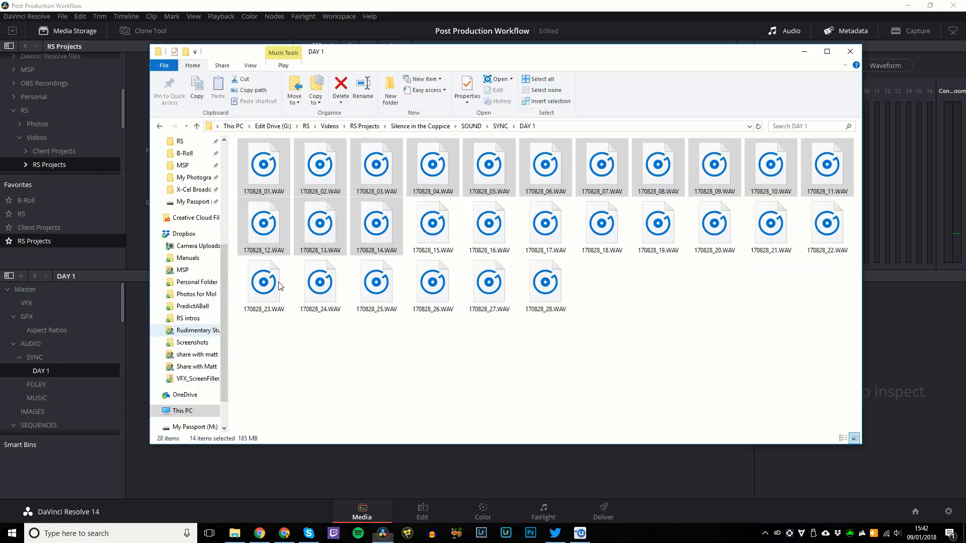
Import WAVs 01–14 and 15–28 into the DAY 1 bin, then play 170828_01.
left_click_drag(277, 186, 282, 478)
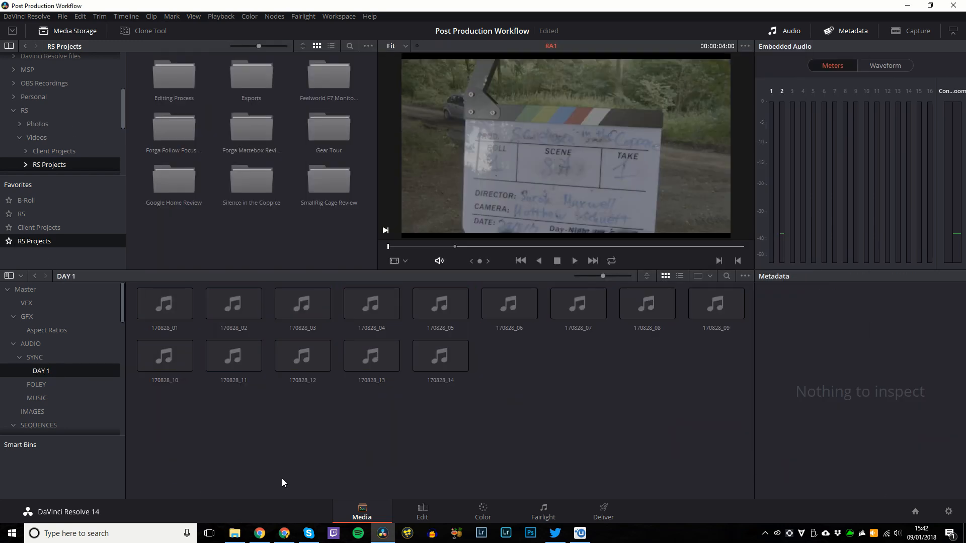
key("alt+Tab")
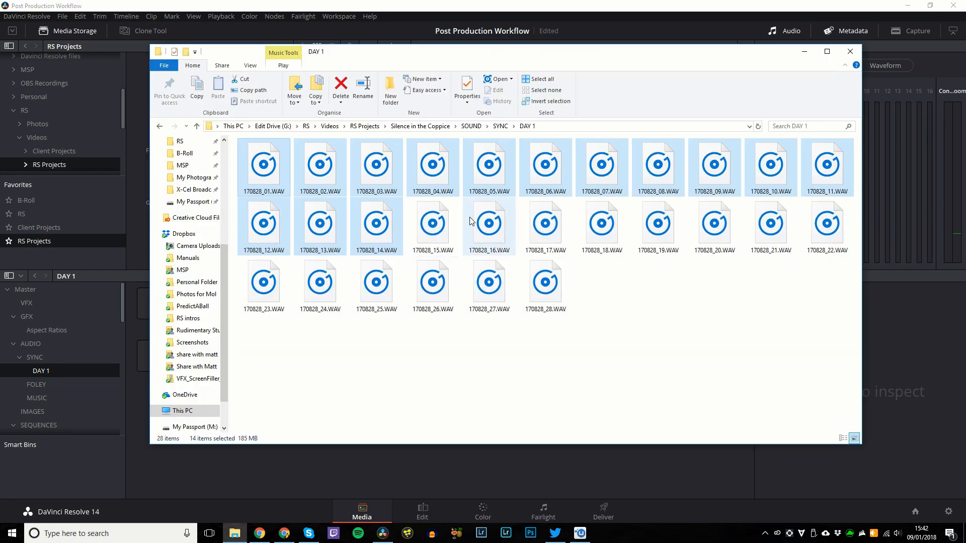
left_click(489, 226)
left_click(433, 244)
key("shift+End")
left_click_drag(432, 226, 279, 445)
left_click(165, 302)
key("space")
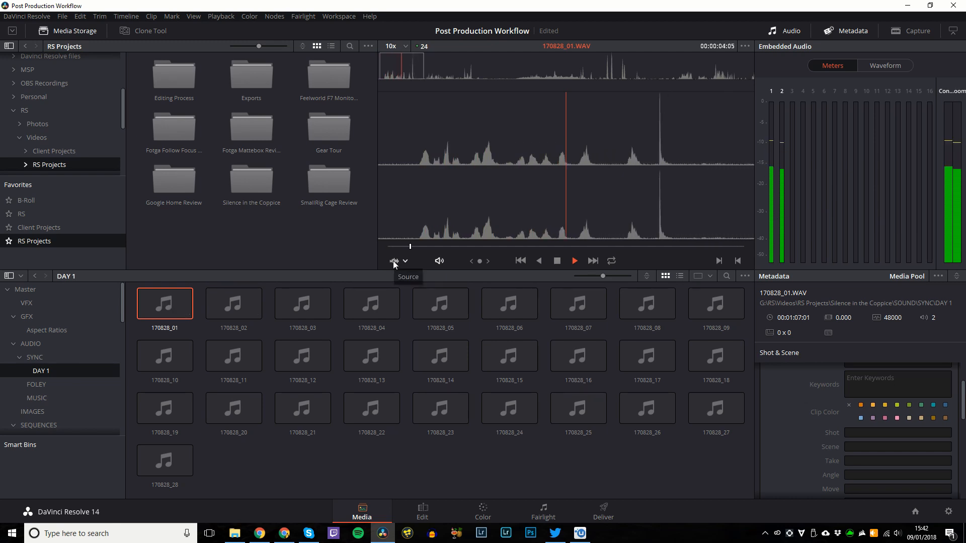
Stop 170828_01 at 00:00:06:06, scrub slightly, and hop to Edit and back to Media.
key("space")
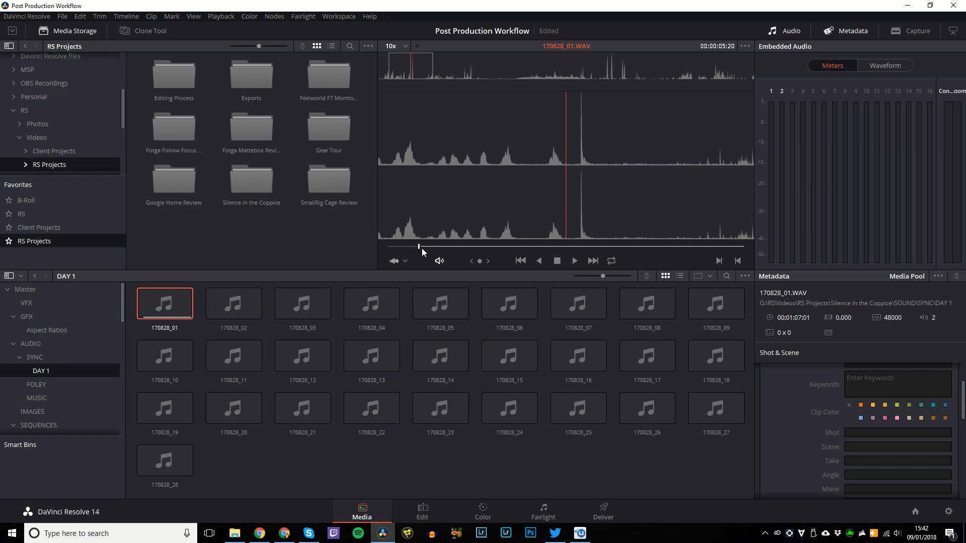
left_click_drag(422, 249, 420, 249)
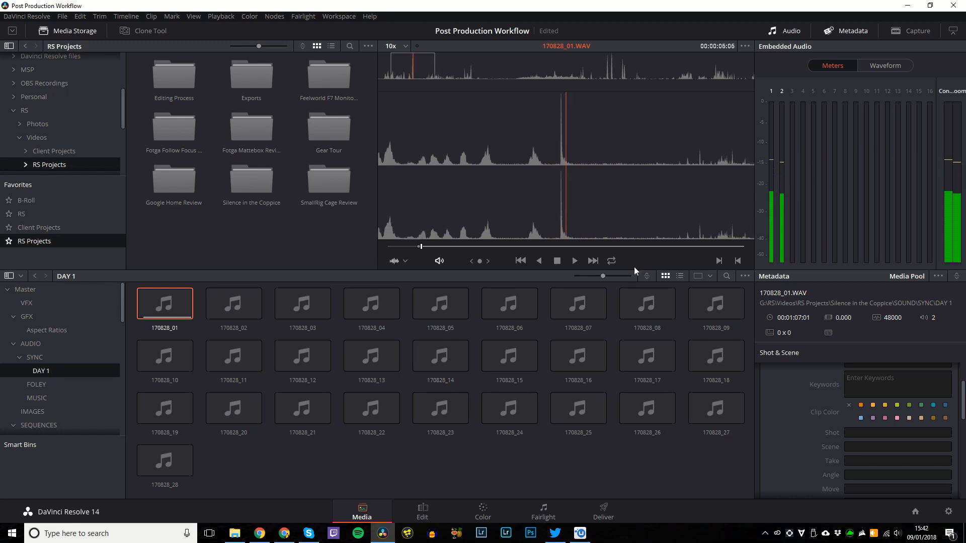
key("shift+4")
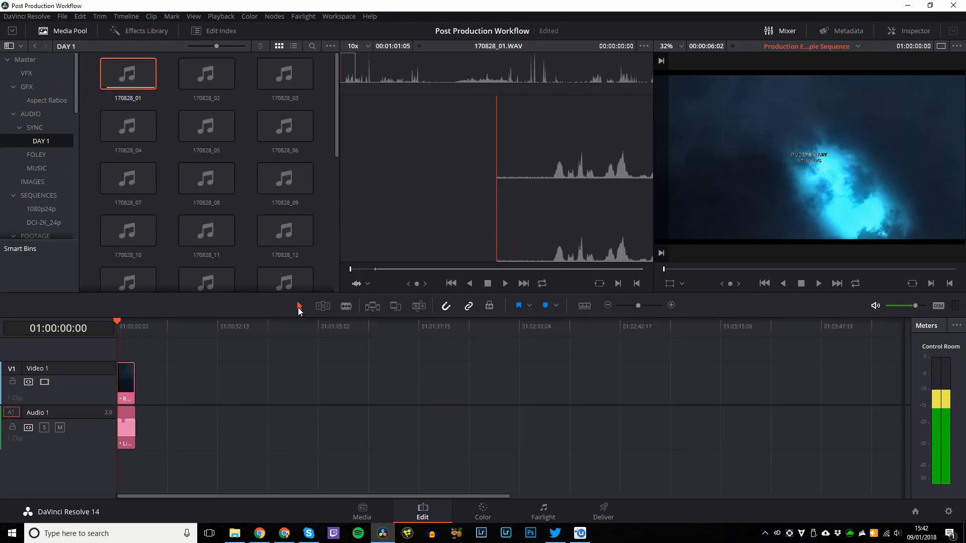
key("shift+2")
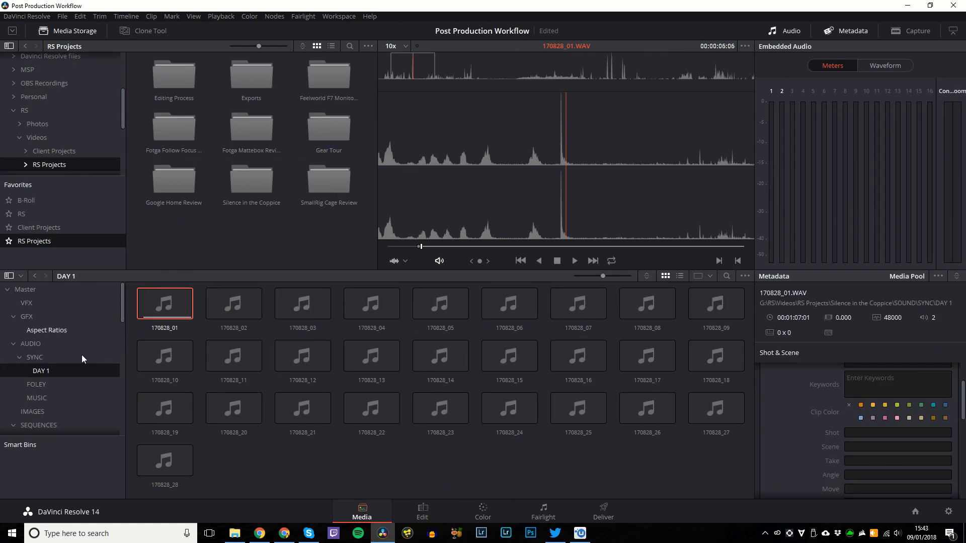
scroll(60, 361, "down", 5)
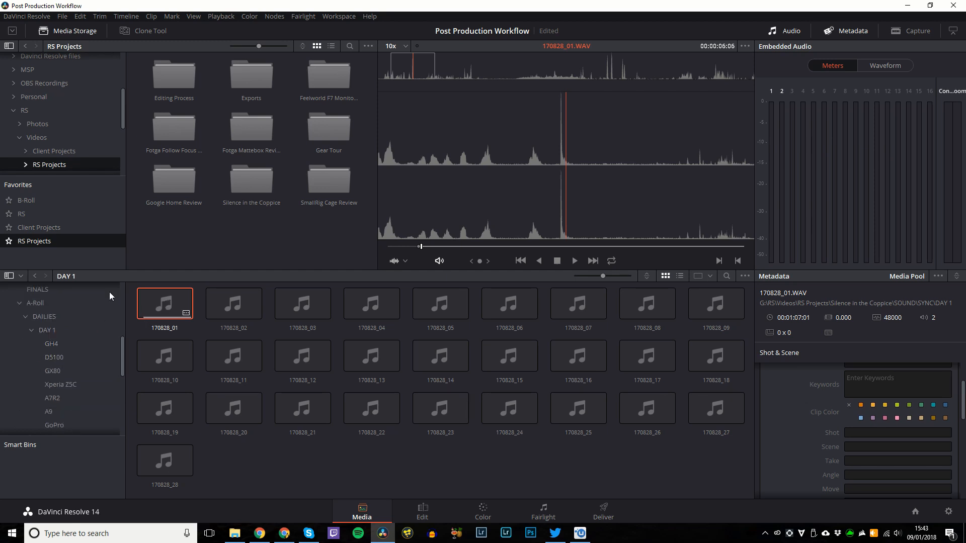
In the GH4 bin, auto-sync 170828_01 with camera clip 8A1 based on waveform.
left_click(51, 343)
left_click(234, 303)
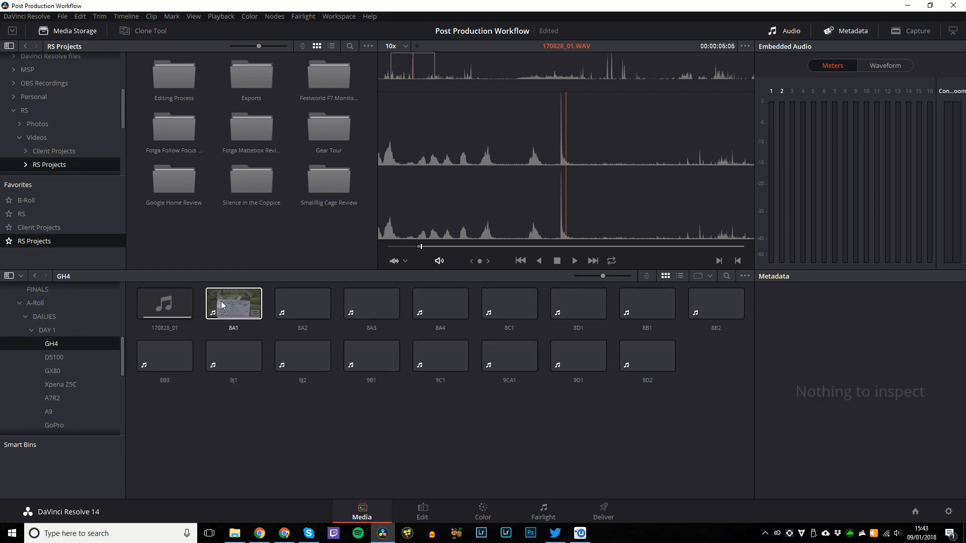
left_click(159, 305, "ctrl")
right_click(164, 303)
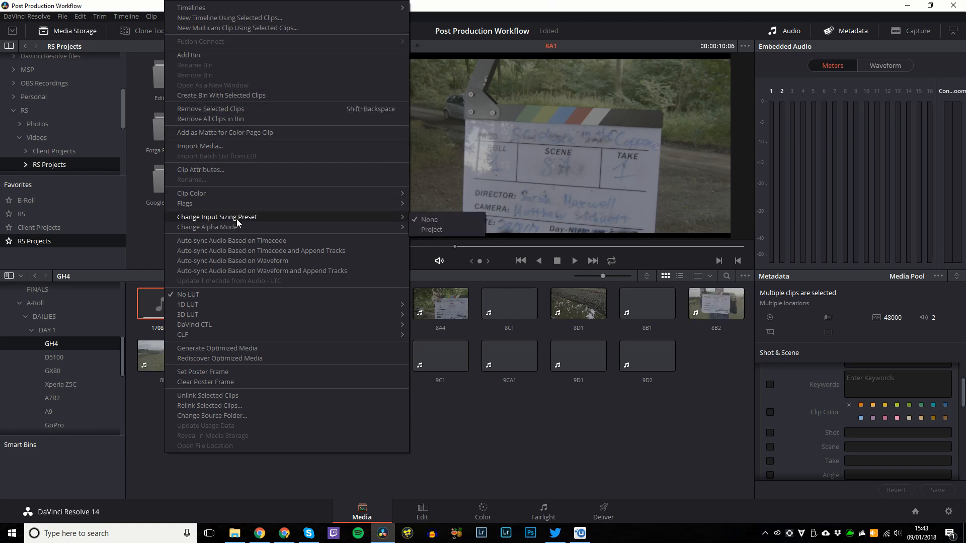
left_click(249, 261)
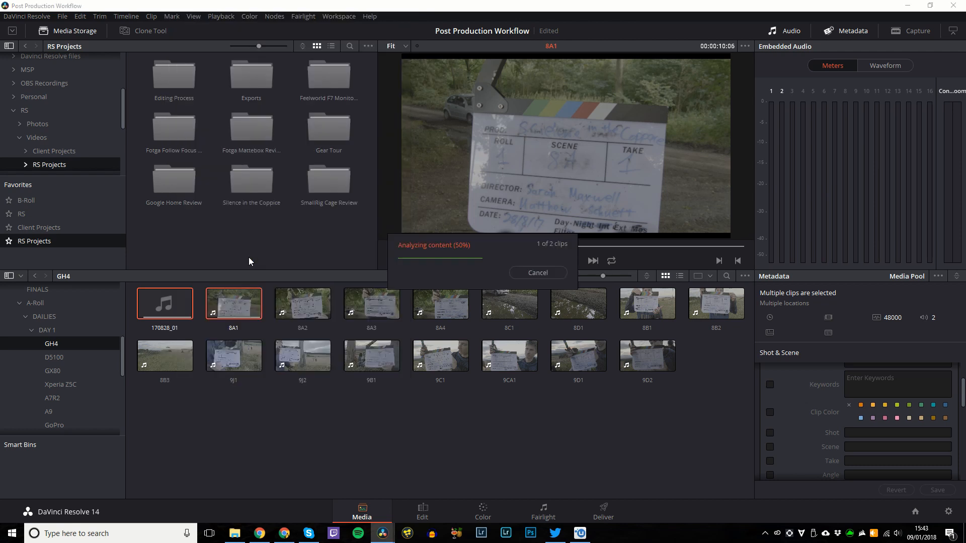
Select clip 8A1 alone and switch to the Edit page.
left_click(243, 384)
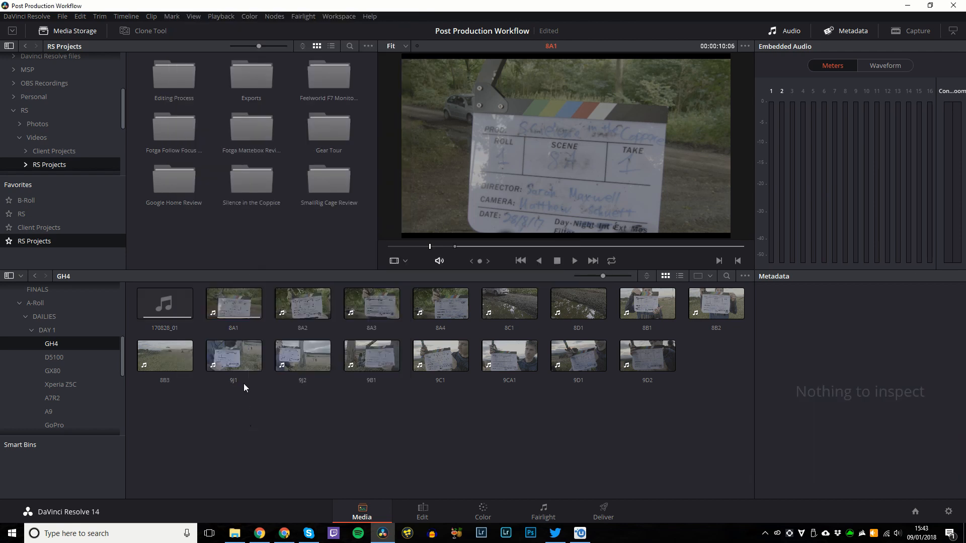
left_click(237, 309)
left_click(422, 511)
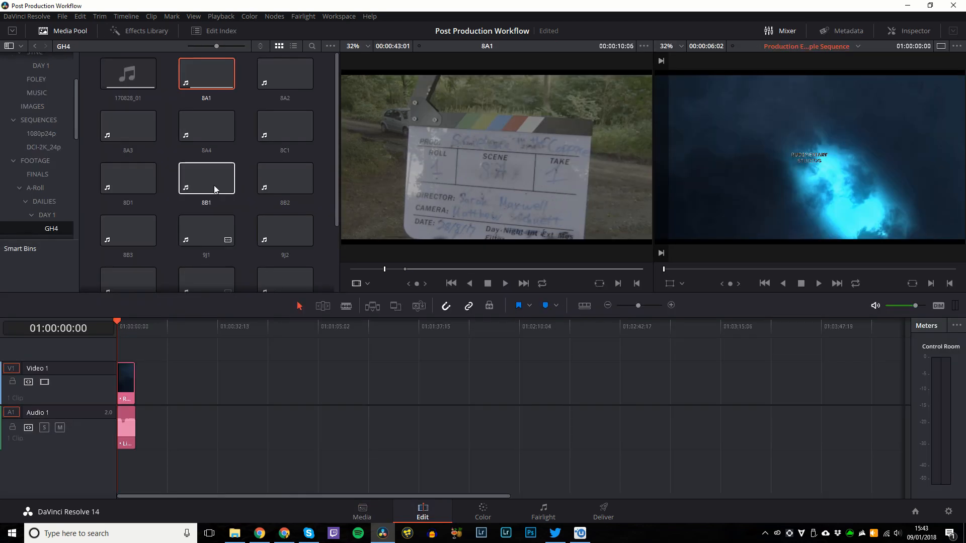
Trial-place 8A1 on the timeline and 170828_01 on a new Audio 2 track near 8A1's start.
left_click_drag(206, 76, 200, 355)
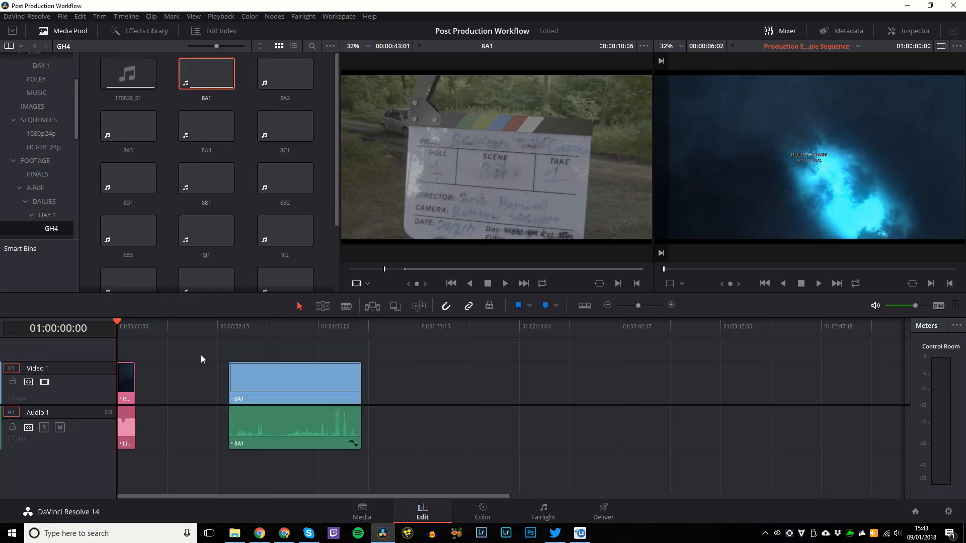
left_click(248, 330)
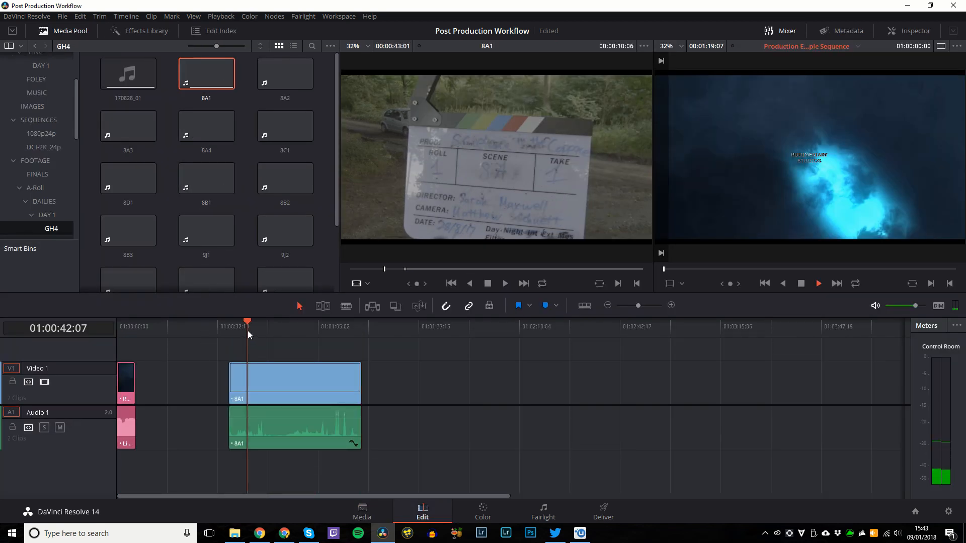
left_click(232, 333)
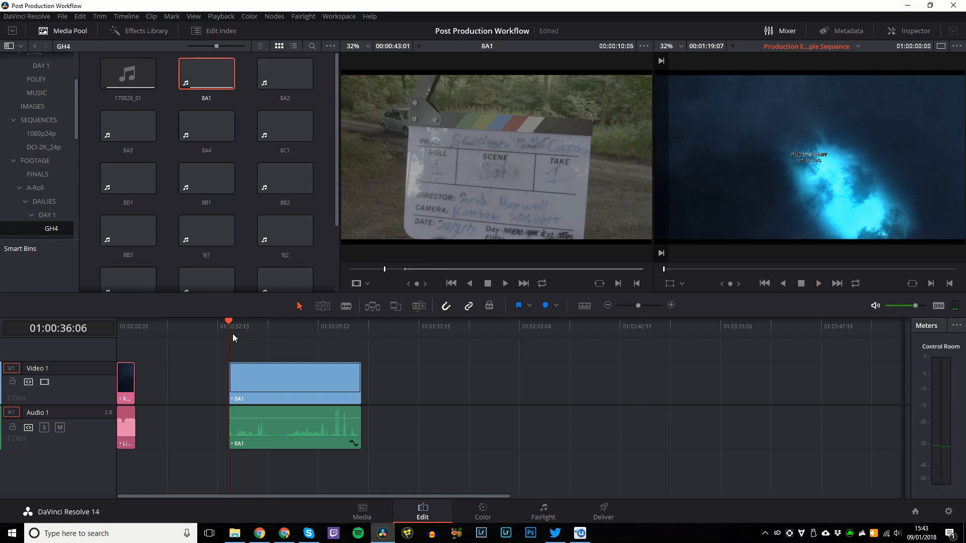
left_click_drag(128, 73, 200, 445)
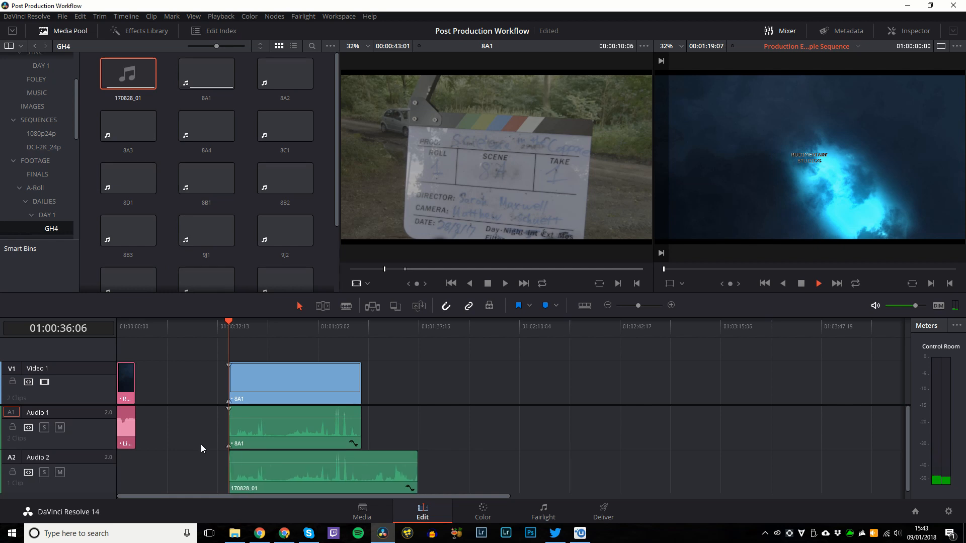
Marquee-select the three trial clips and delete them from the timeline.
key("End")
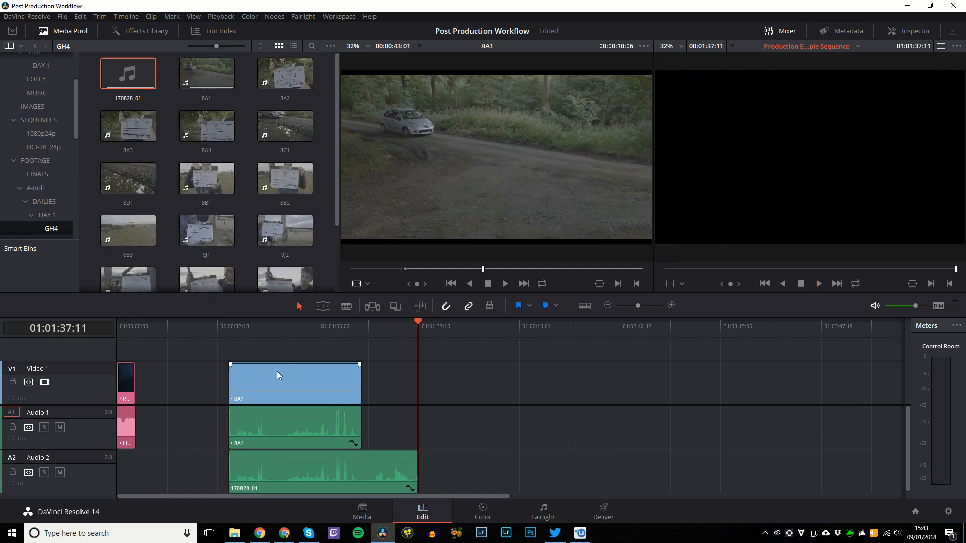
left_click_drag(279, 356, 282, 479)
key("Delete")
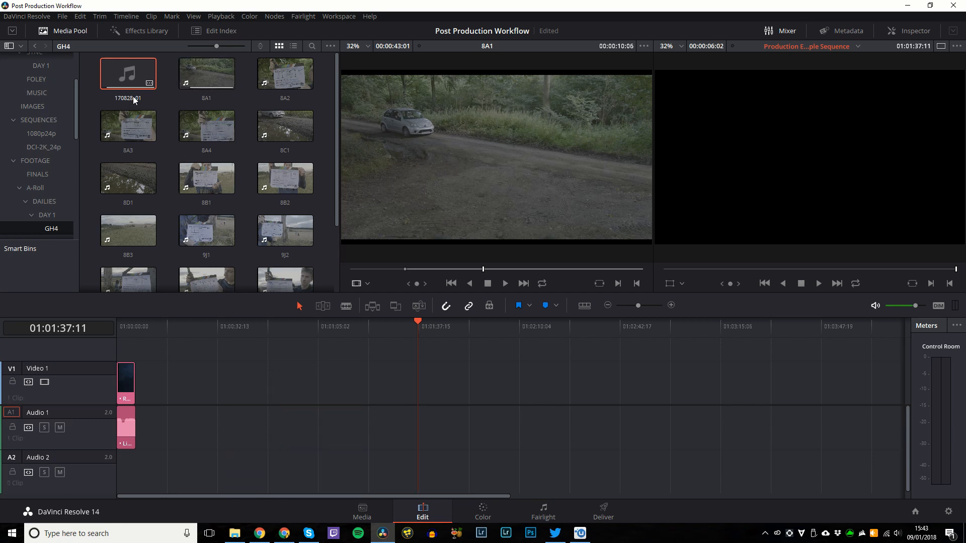
Waveform-sync 8A1 with 170828_01 onto appended tracks and drag the result onto the timeline.
left_click(209, 78, "ctrl")
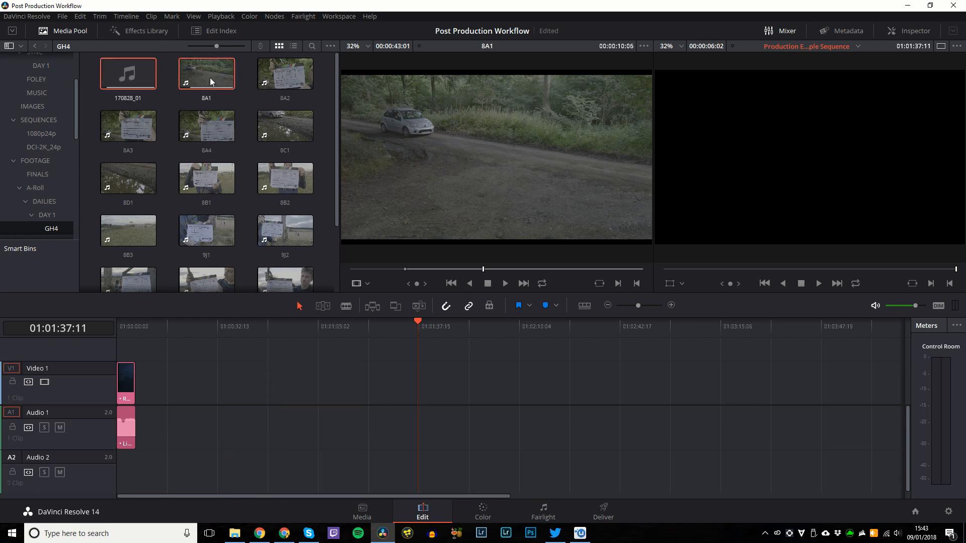
right_click(209, 77)
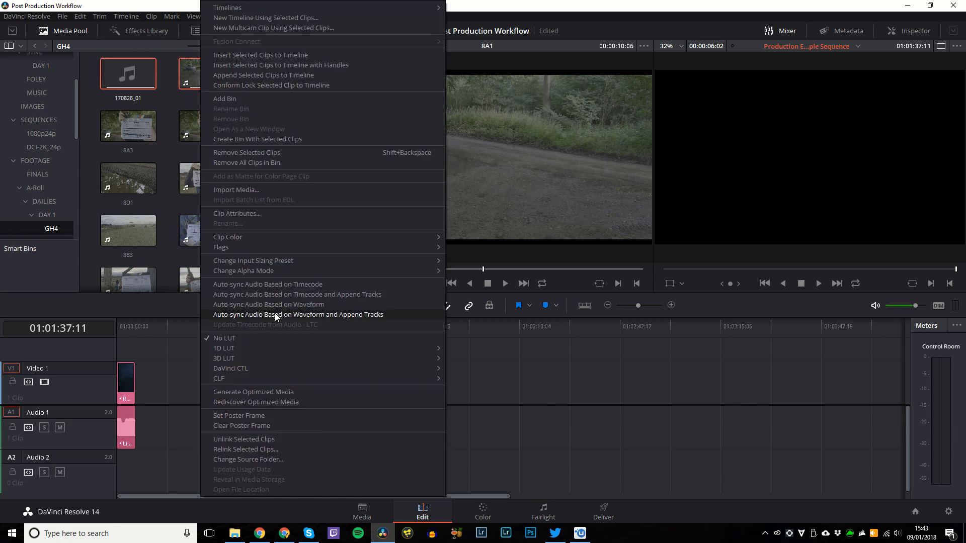
left_click(275, 313)
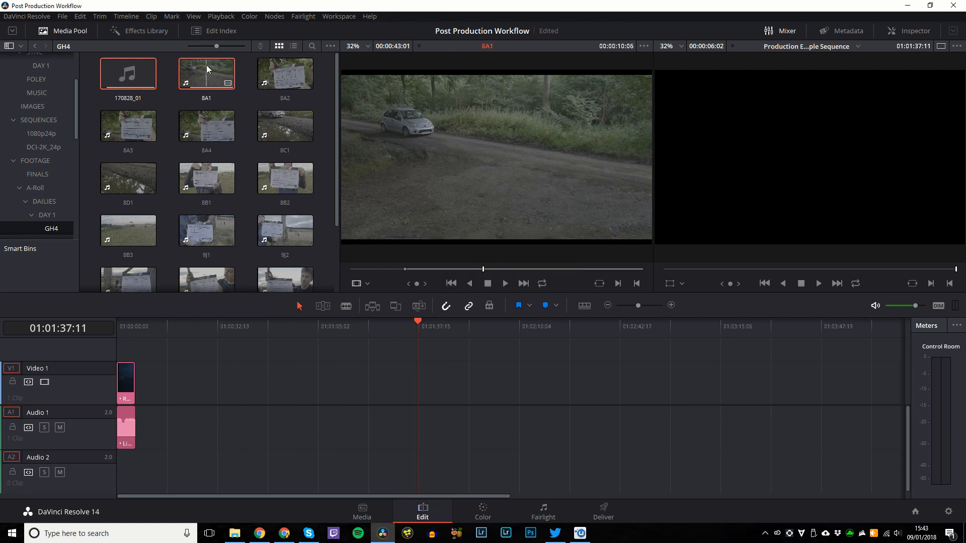
left_click_drag(212, 204, 375, 366)
Delete the redundant separate 170828_01 clip from Audio 1.
key("Down")
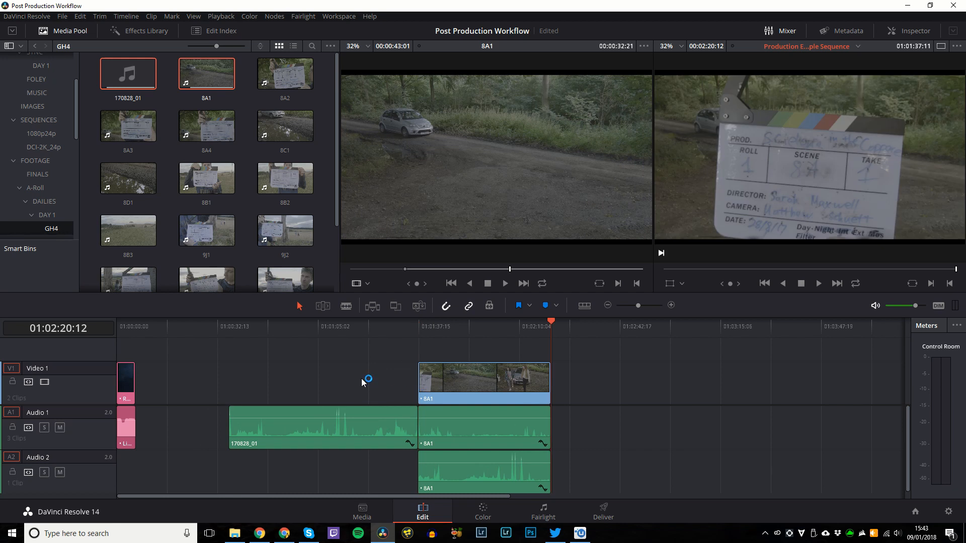
left_click(358, 437)
key("Delete")
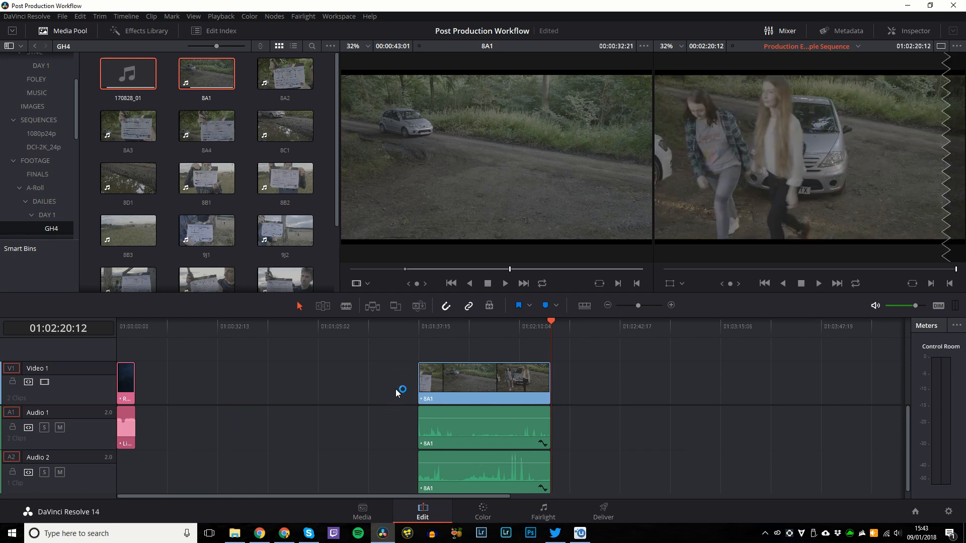
Play back with Audio 2 soloed to check sync, then move the three 8A1 clips right after the logo.
left_click(418, 337)
key("space")
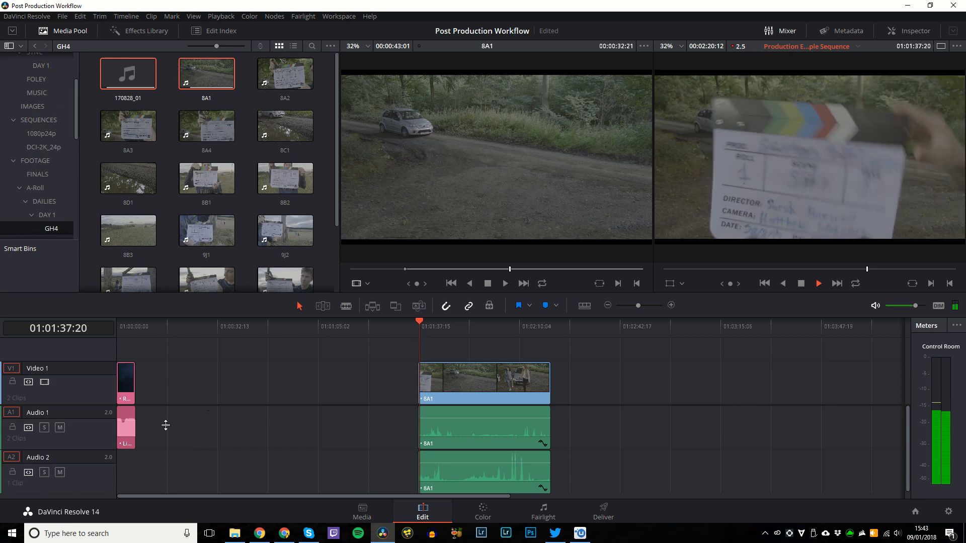
left_click(44, 473)
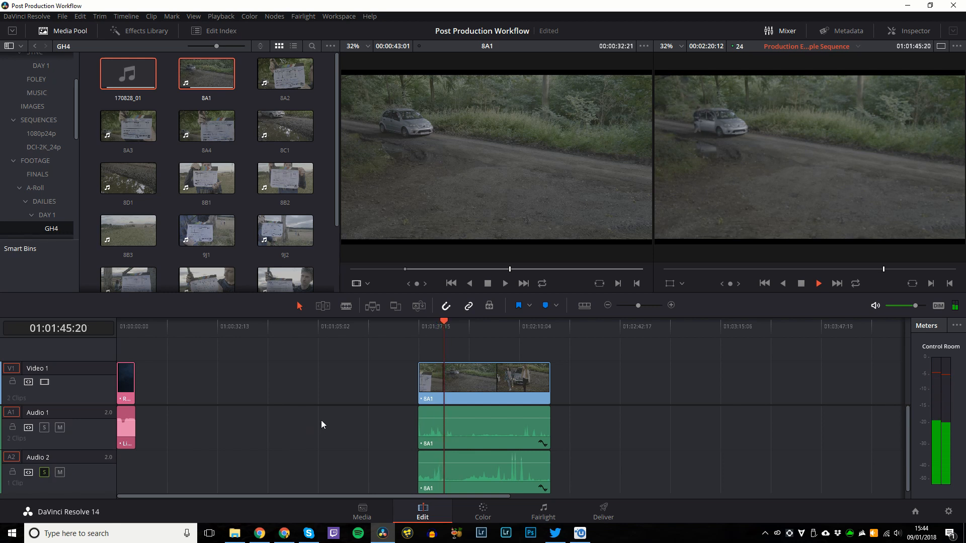
left_click(472, 330)
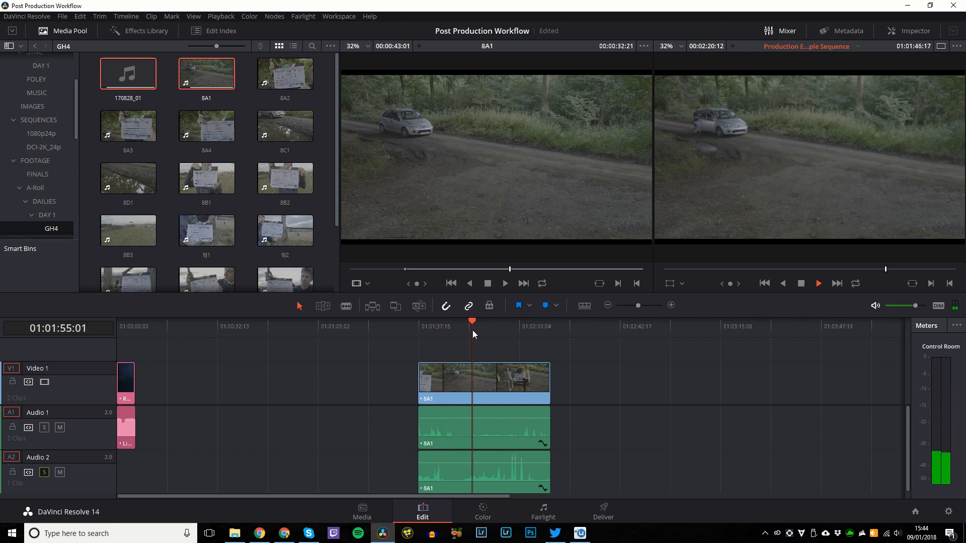
key("space")
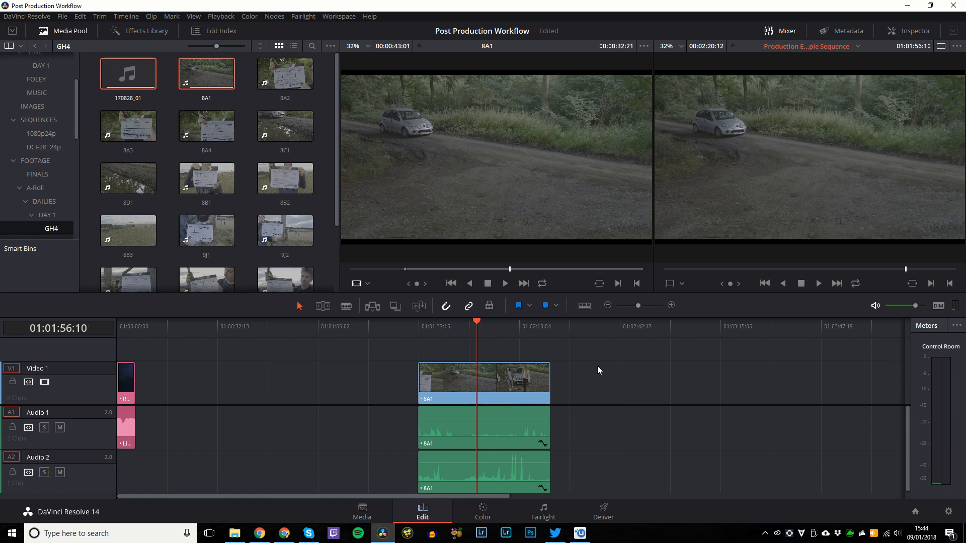
left_click_drag(603, 354, 473, 458)
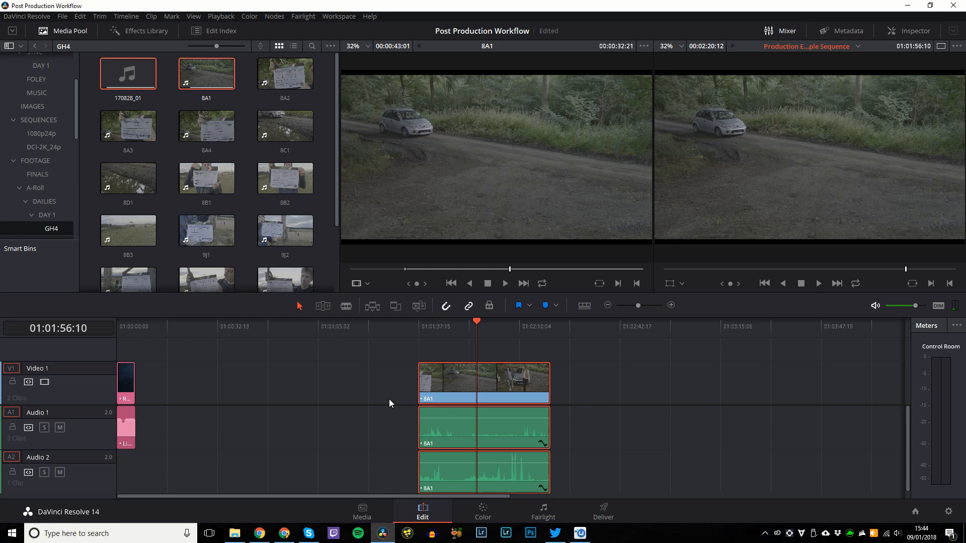
left_click_drag(465, 385, 185, 403)
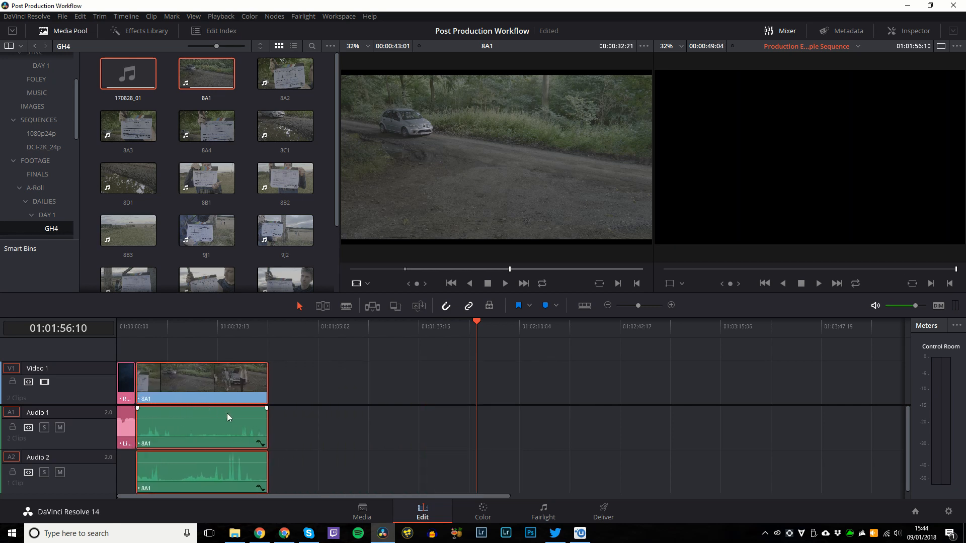
left_click(239, 98)
left_click_drag(204, 79, 466, 352)
left_click(474, 424)
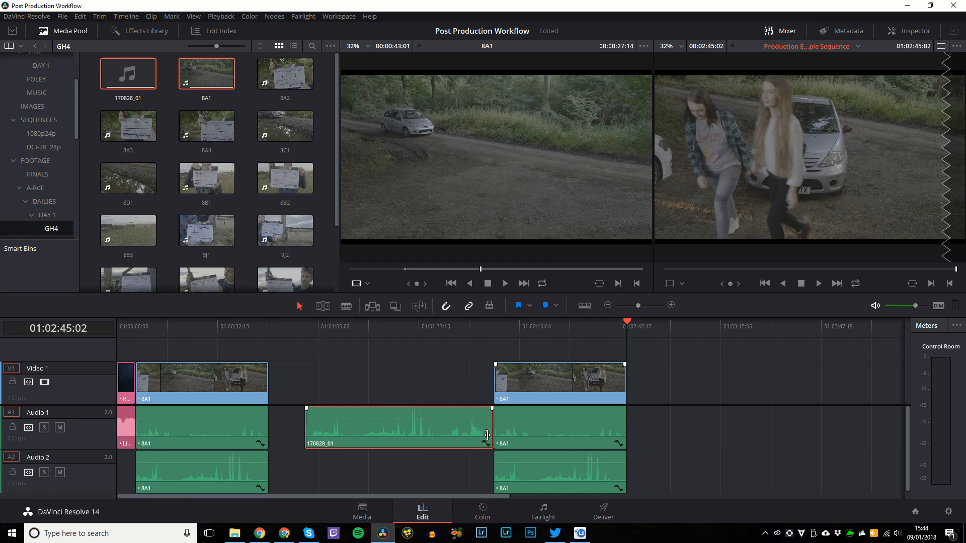
left_click(470, 457)
left_click(494, 327)
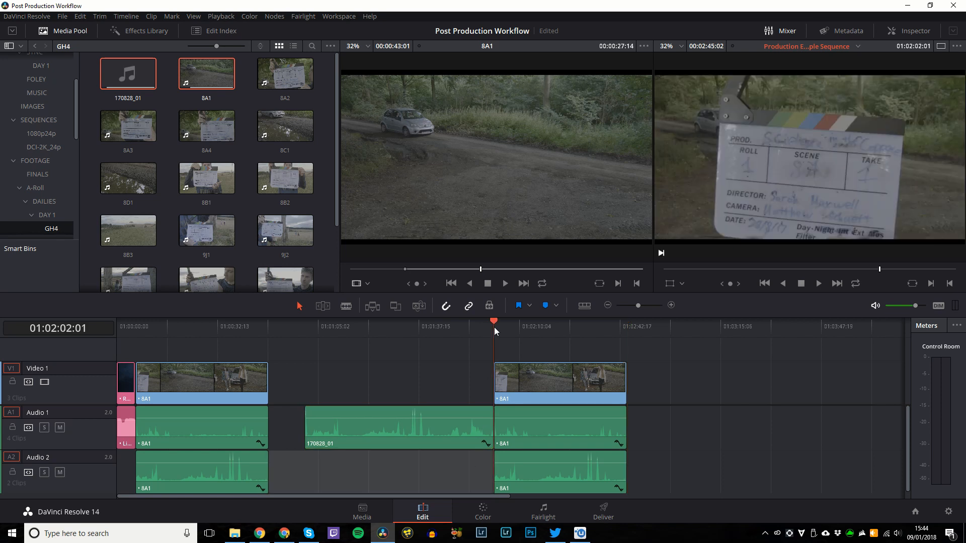
scroll(494, 327, "up", 8)
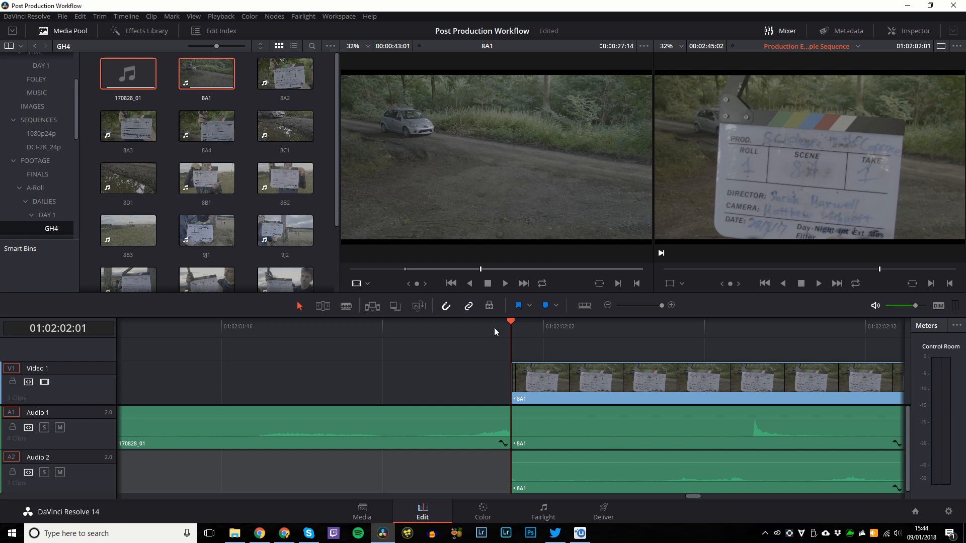
scroll(494, 327, "down", 8)
left_click_drag(521, 429, 531, 464)
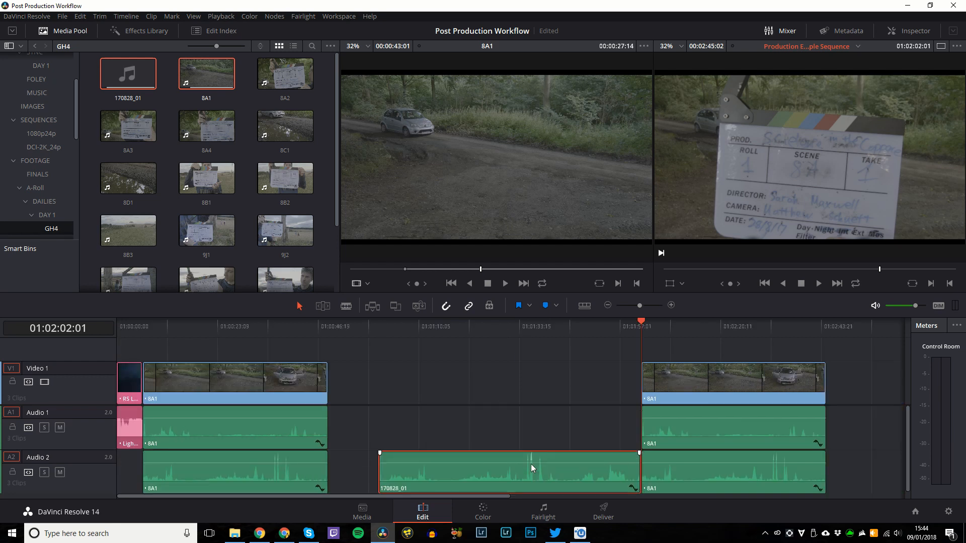
left_click_drag(870, 476, 542, 483)
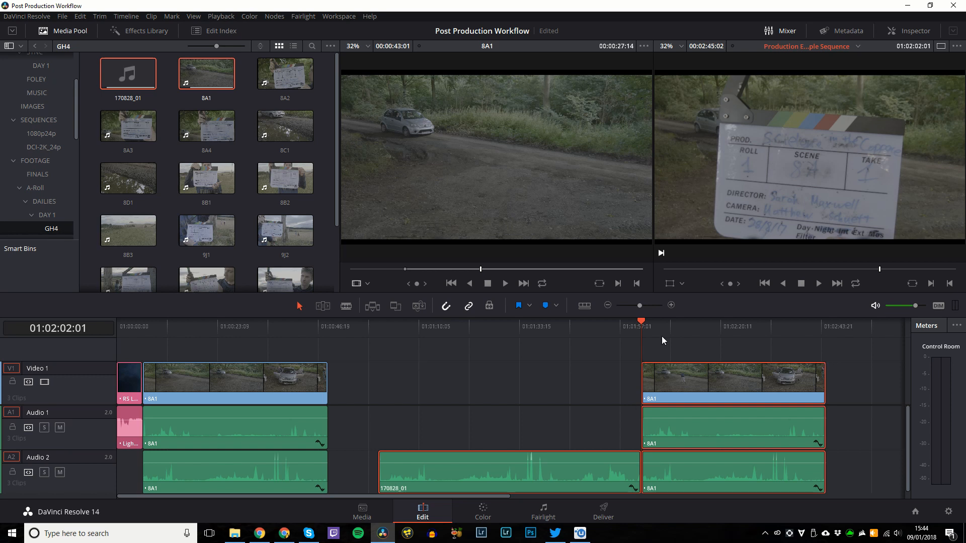
scroll(491, 495, "up", 8)
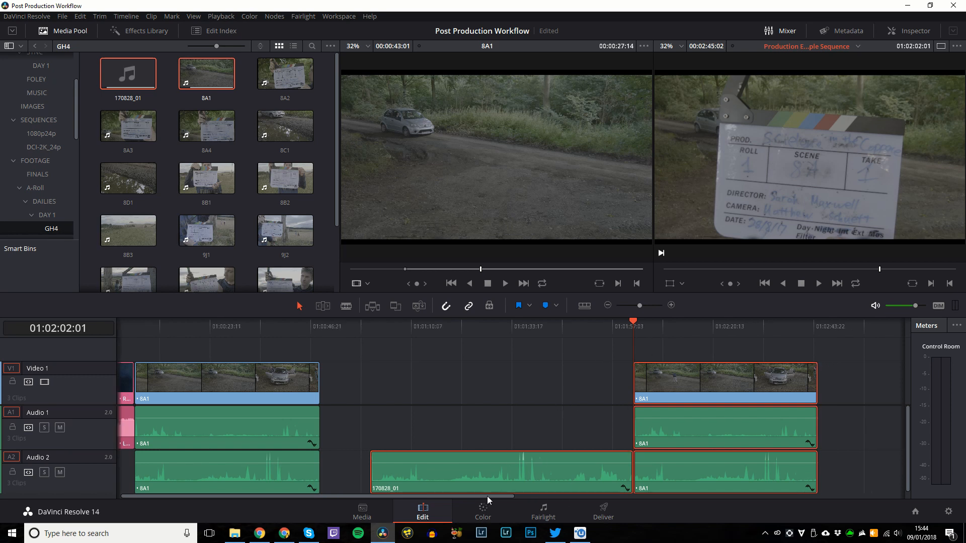
scroll(514, 418, "up", 3)
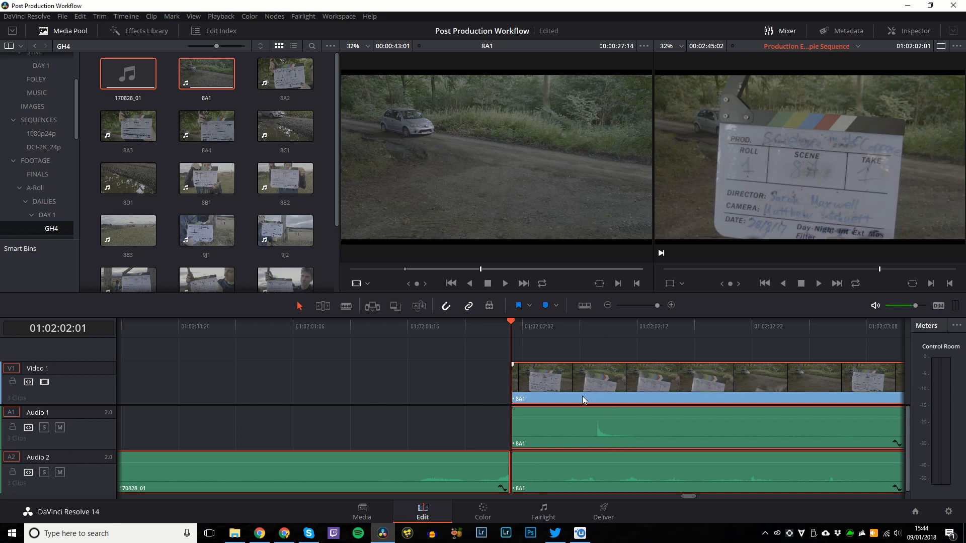
key("Delete")
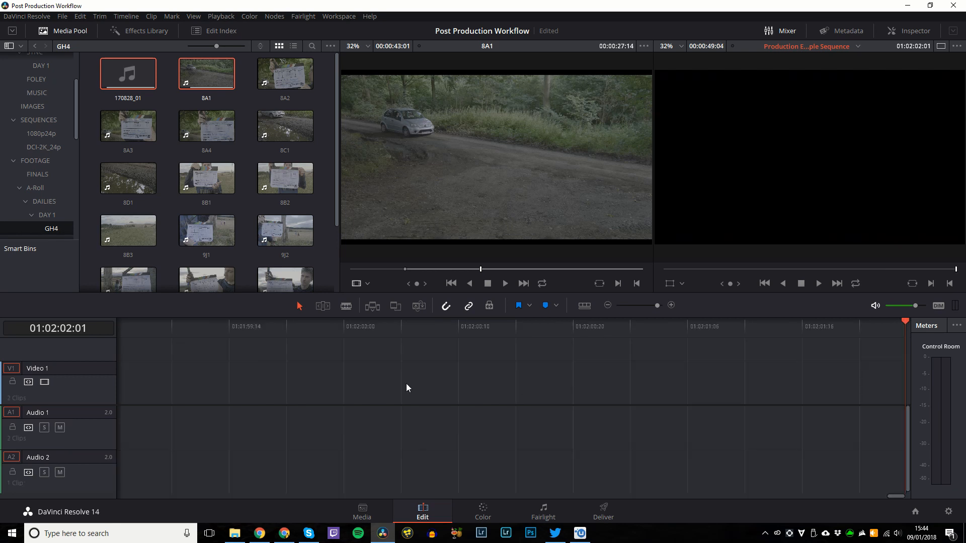
Play back 8A1, then nudge the 8A1 clips and the Audio 2 recording later and trim its start.
key("shift+z")
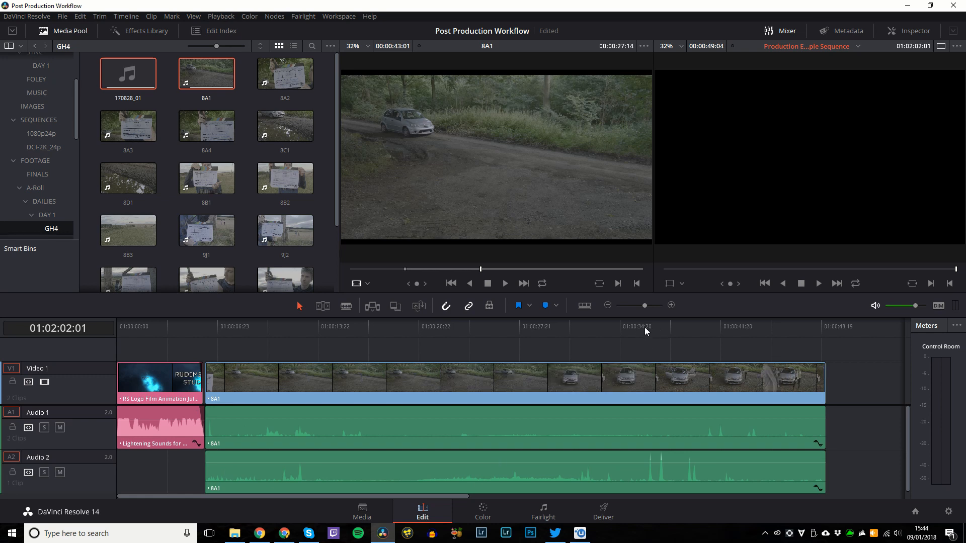
left_click(639, 330)
key("space")
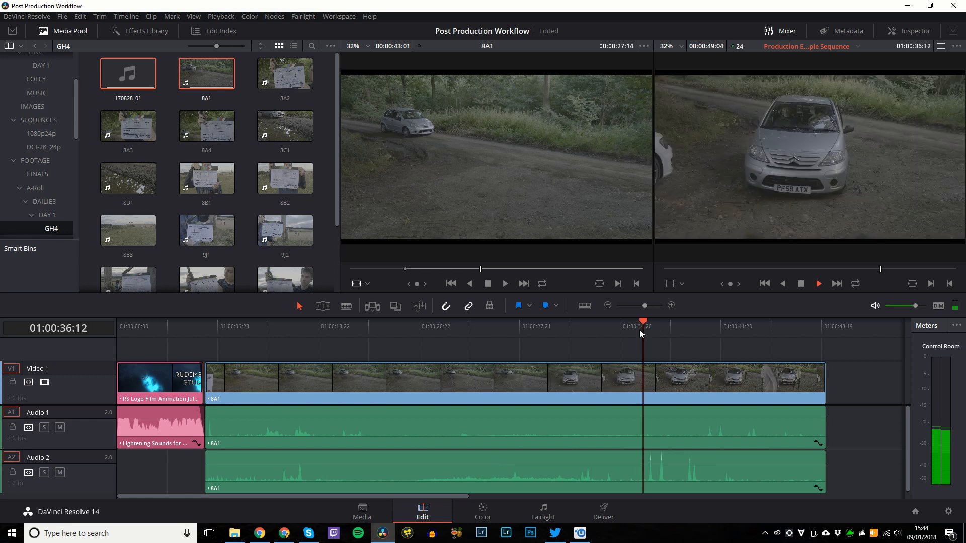
key("space")
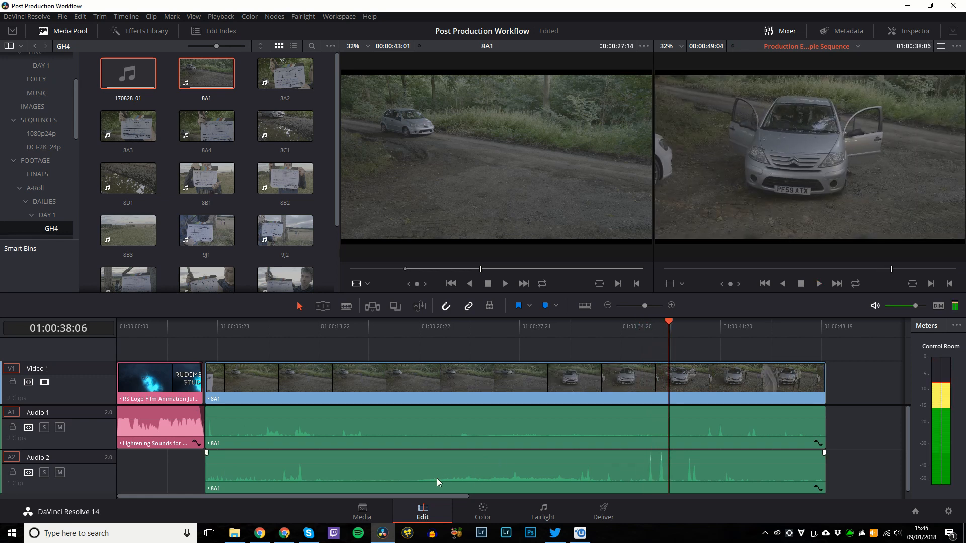
mouse_move(422, 477)
left_mouse_down()
mouse_move(493, 476)
mouse_move(392, 477)
mouse_move(432, 473)
left_mouse_up()
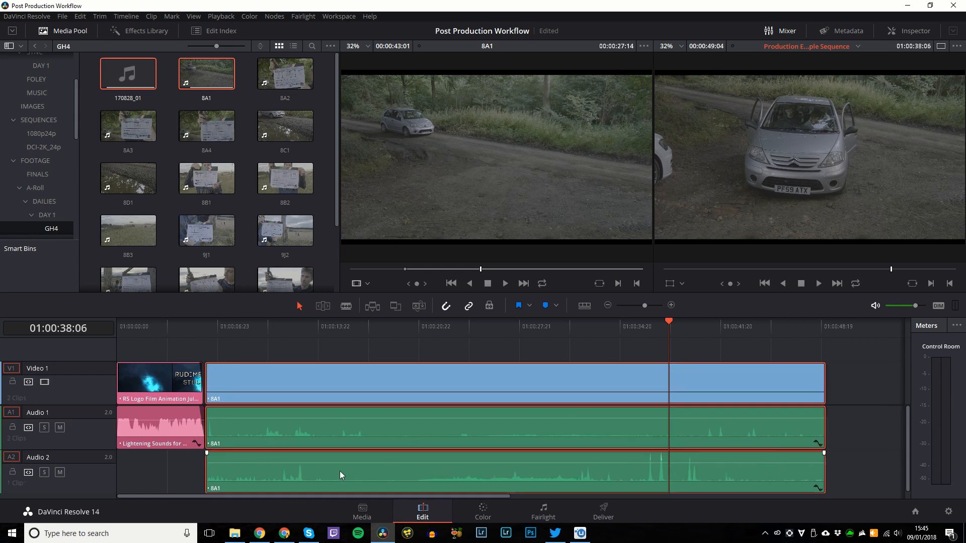
left_click_drag(326, 470, 392, 472)
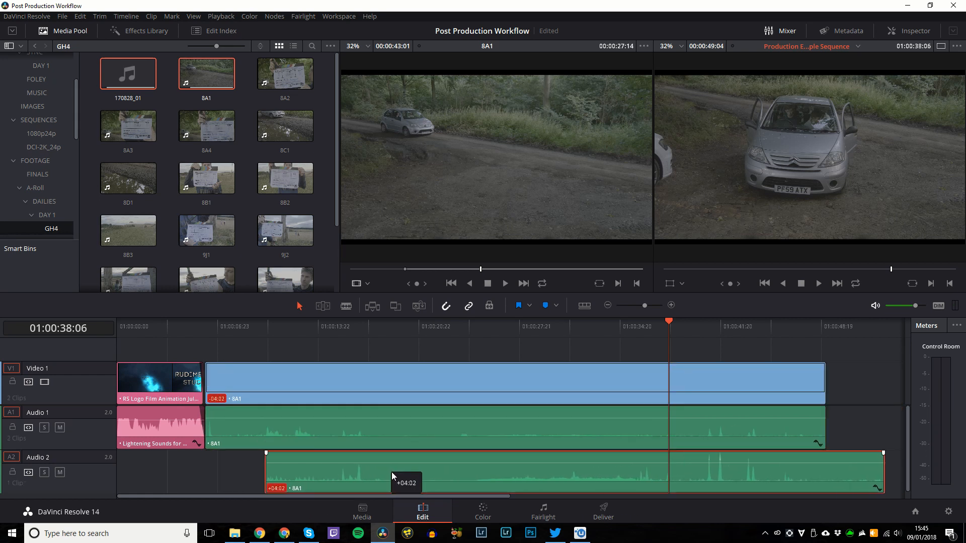
left_click_drag(269, 473, 240, 473)
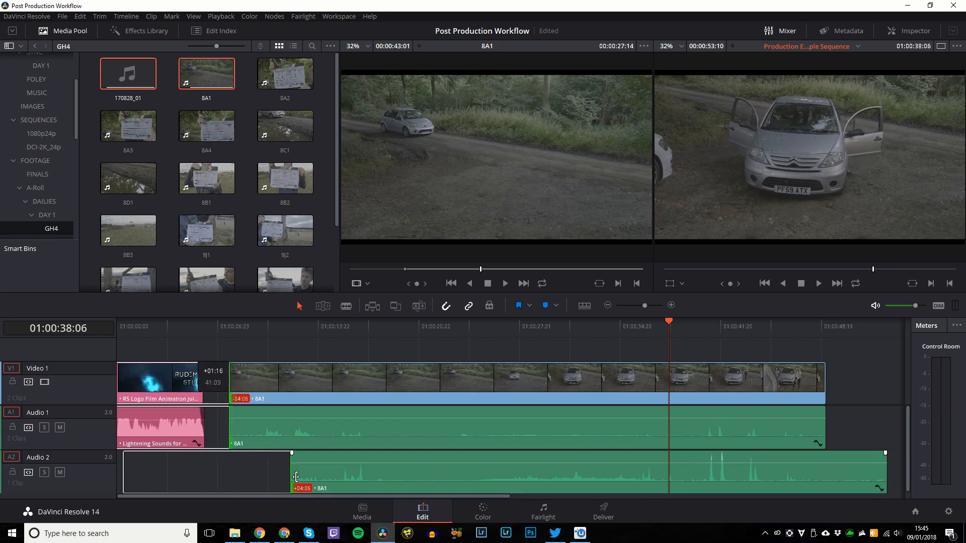
Undo the Audio 2 trim and delete the selected 8A1 clips.
key("ctrl+z")
key("Delete")
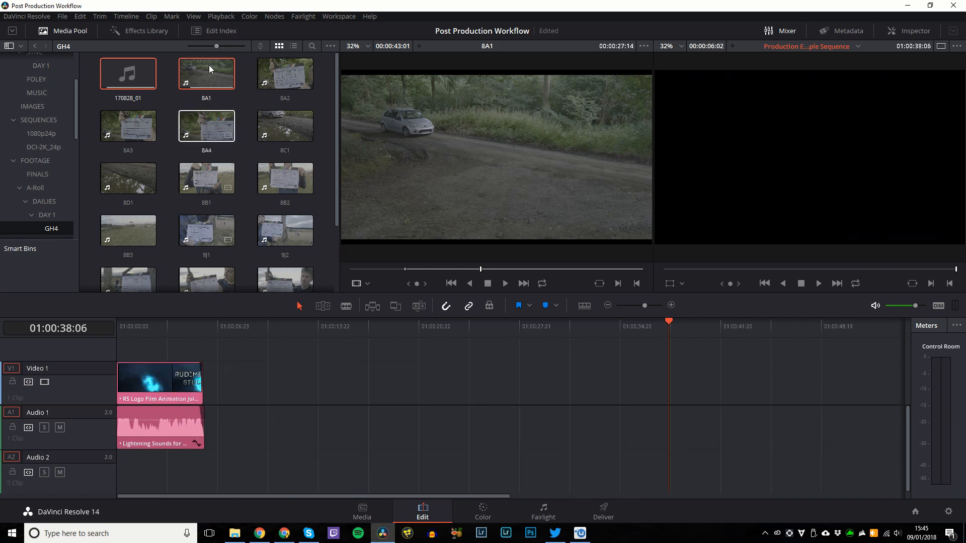
right_click(191, 71)
key("Escape")
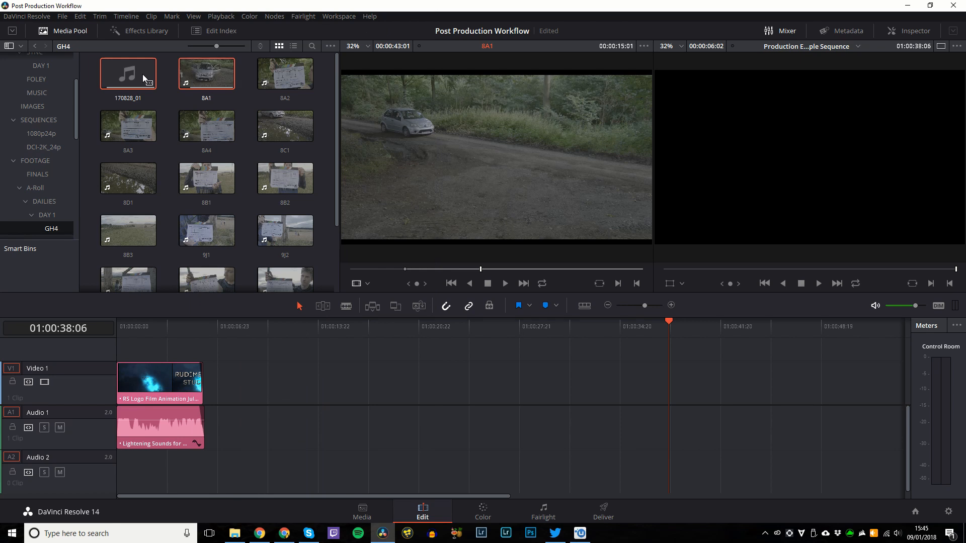
Undo repeatedly until 8A1 and the 170828_01 recording are gone from the timeline.
key("ctrl+z")
key("ctrl+z")
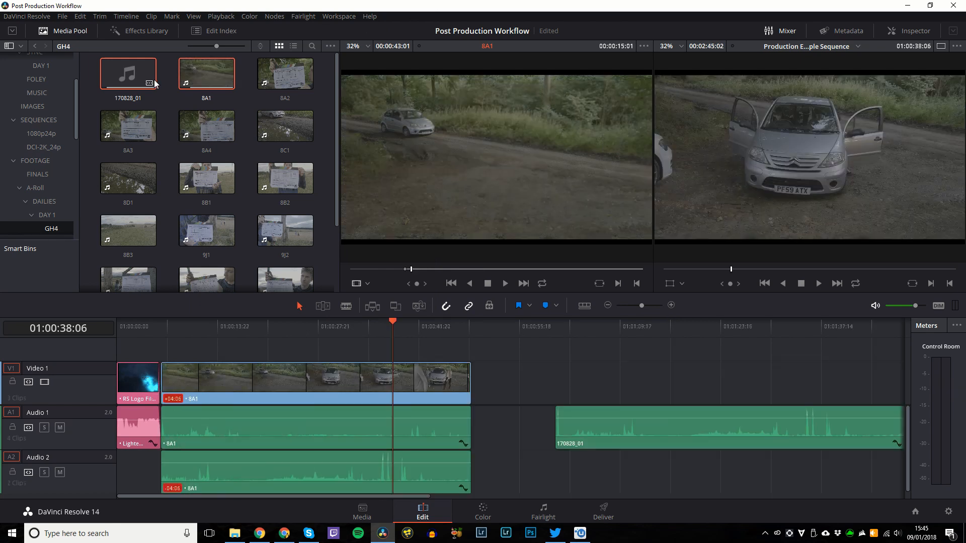
key("ctrl+z")
key("ctrl+z")
key("ctrl+z")
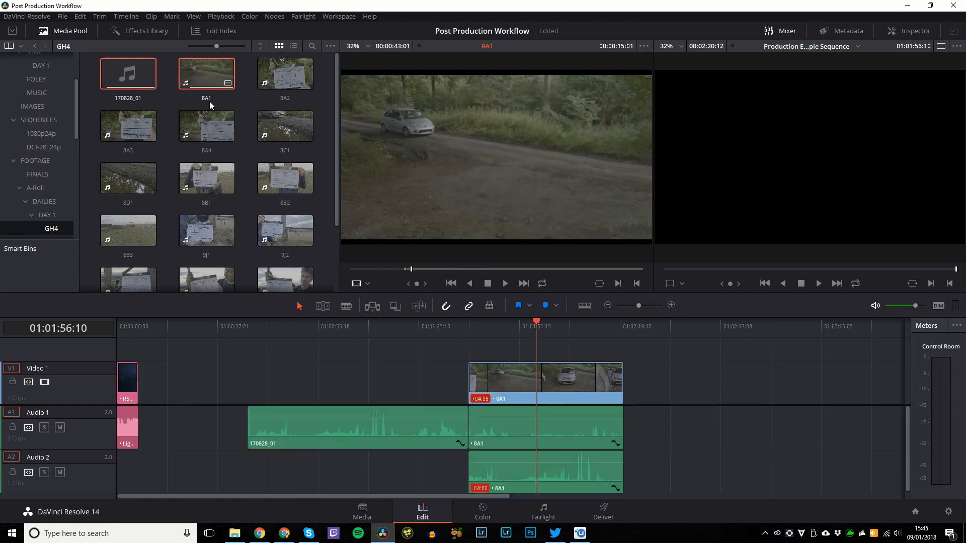
key("ctrl+z")
key("ctrl+z")
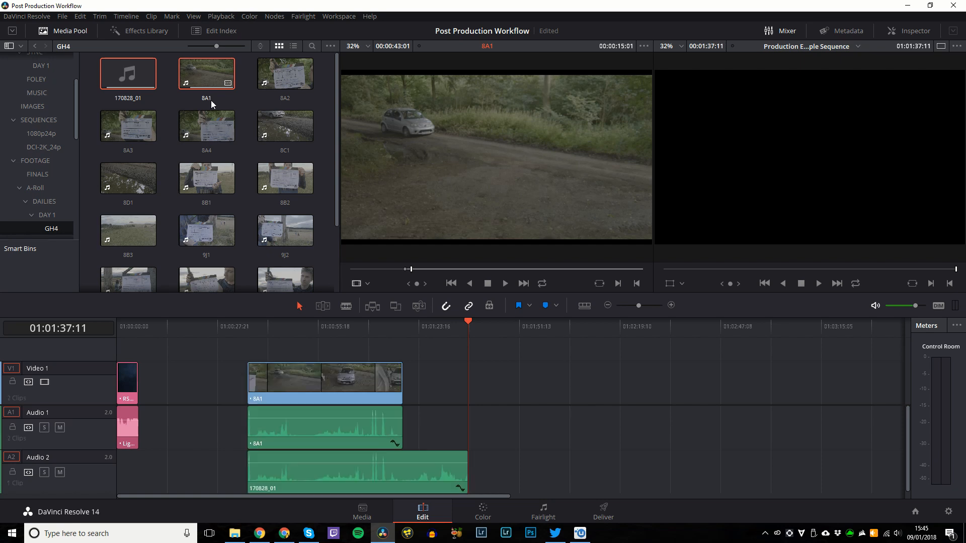
key("ctrl+z")
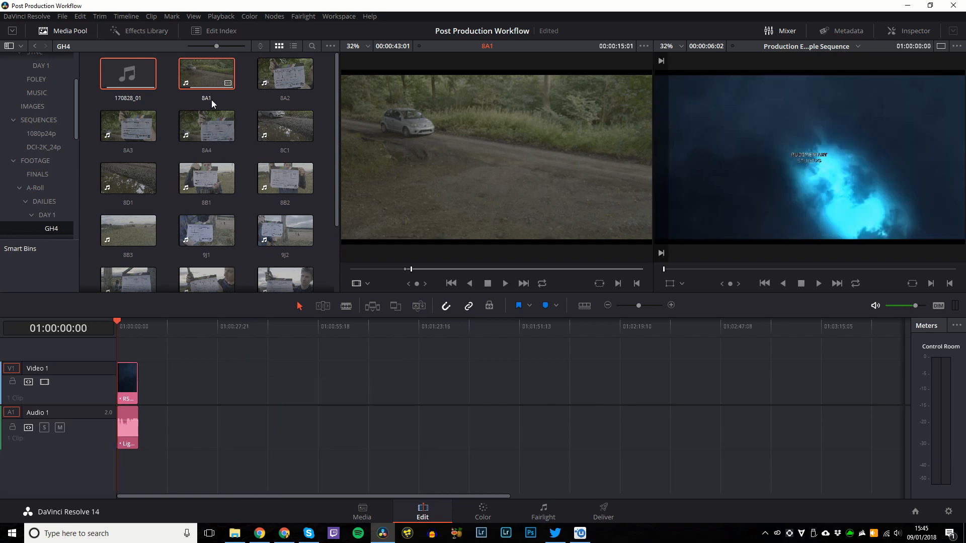
key("ctrl+z")
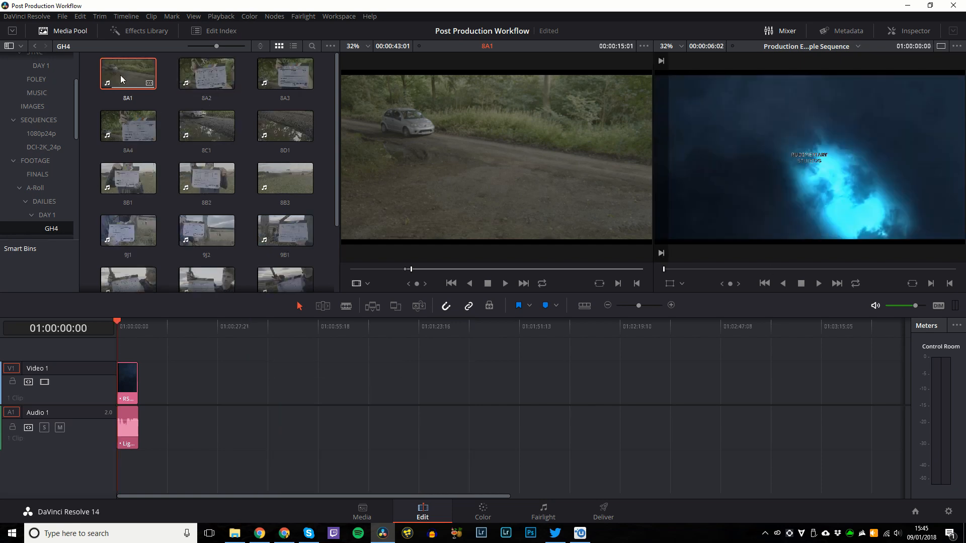
Place 8A1 on Video/Audio 1 and 170828_01 from the DAY 1 bin on Audio 2 at 8A1's start.
left_click_drag(120, 74, 263, 385)
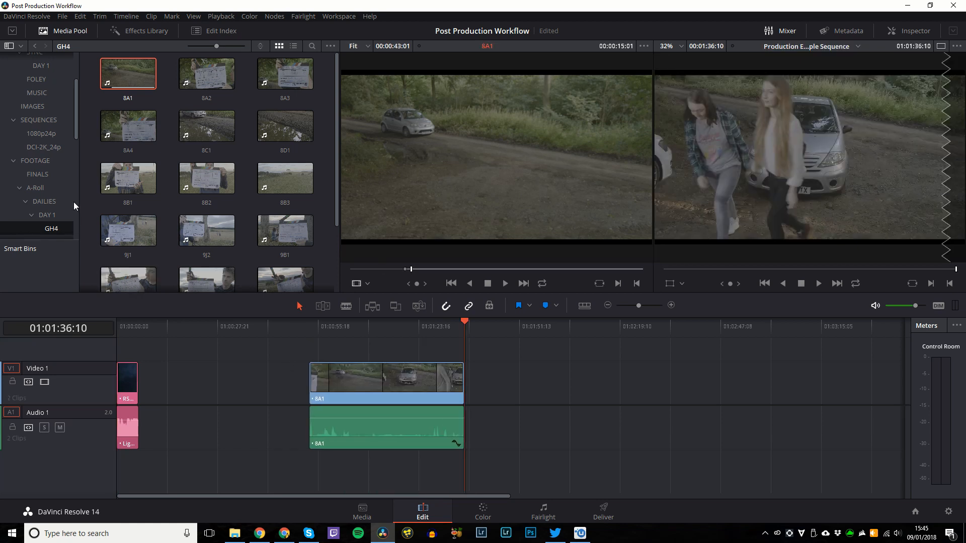
scroll(71, 202, "down", 4)
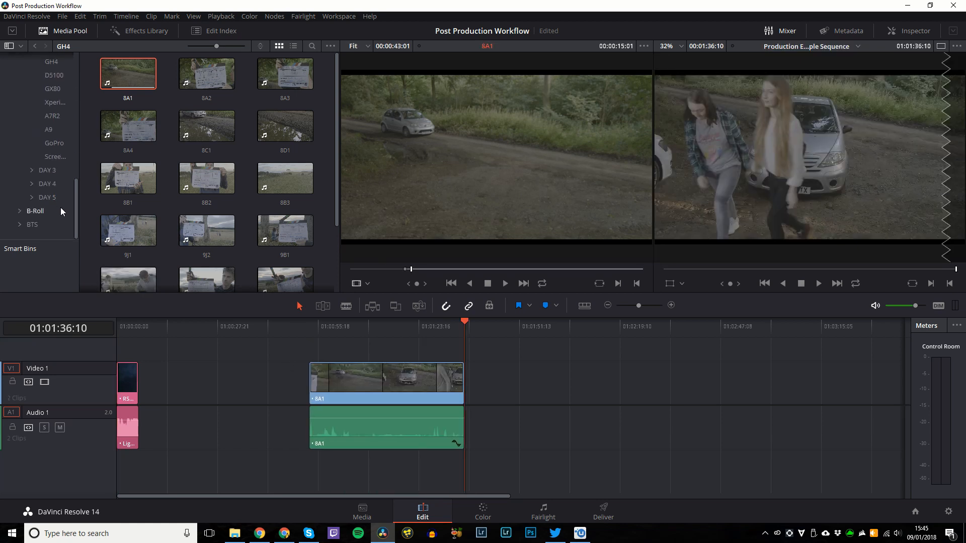
scroll(63, 201, "up", 5)
left_click(46, 141)
left_click_drag(108, 93, 293, 462)
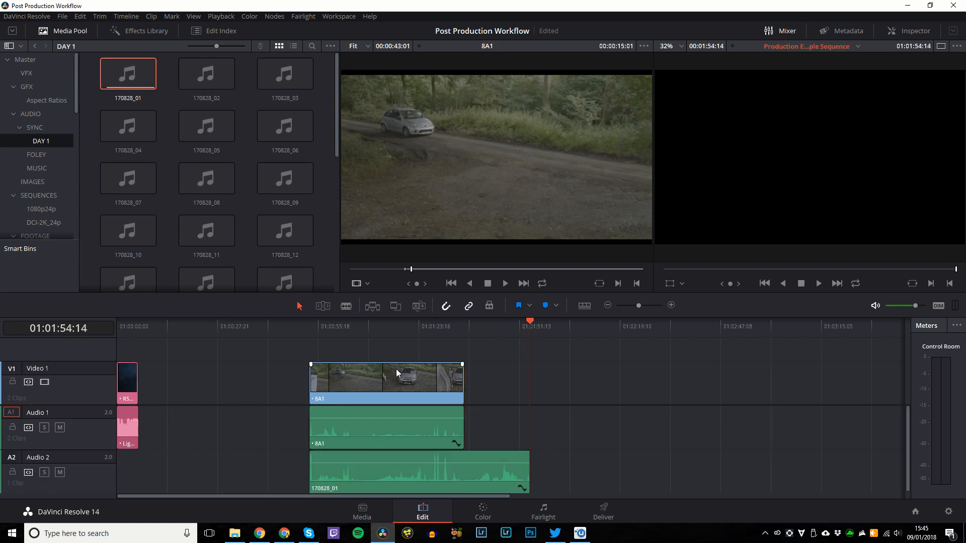
Zoom in on the clapperboard and, with Audio 2 soloed, listen to check the clap lines up.
left_click(316, 333)
key("ctrl+equal")
key("ctrl+equal")
key("ctrl+equal")
key("ctrl+equal")
key("ctrl+equal")
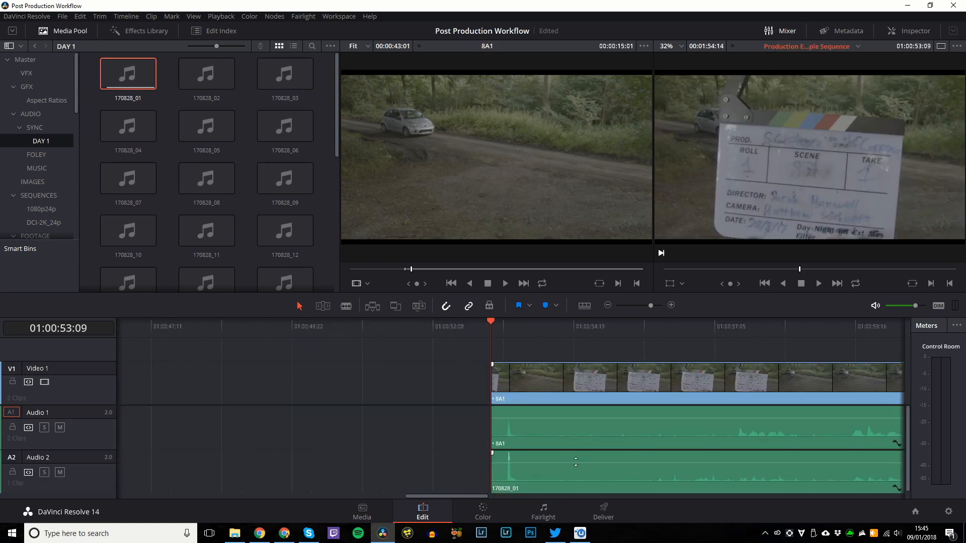
key("ctrl+equal")
key("ctrl+equal")
scroll(527, 400, "right", 2)
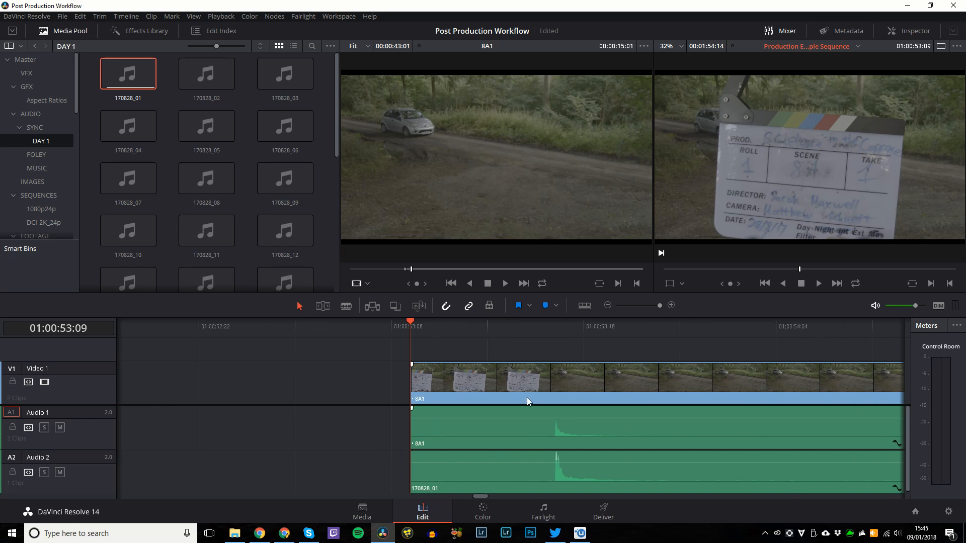
left_click(543, 334)
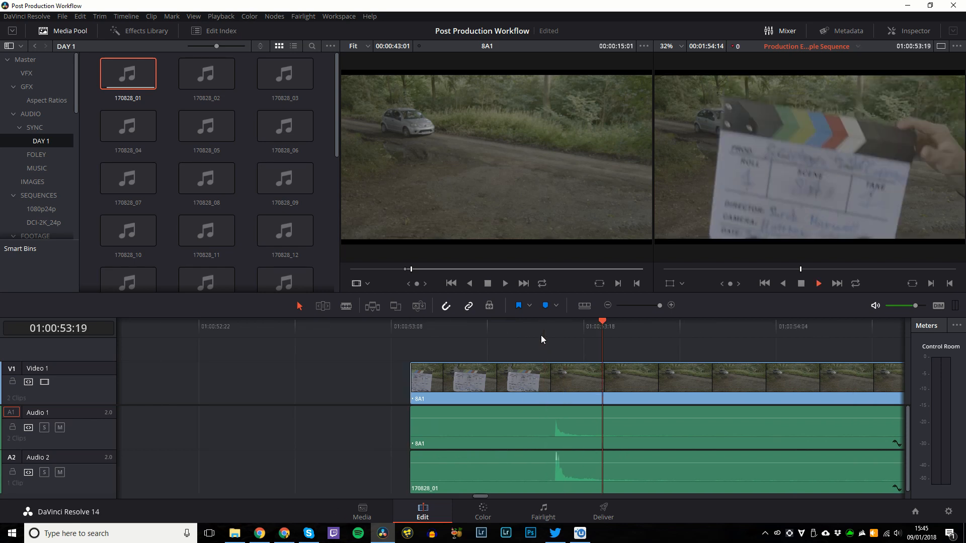
key("space")
key("ctrl+minus")
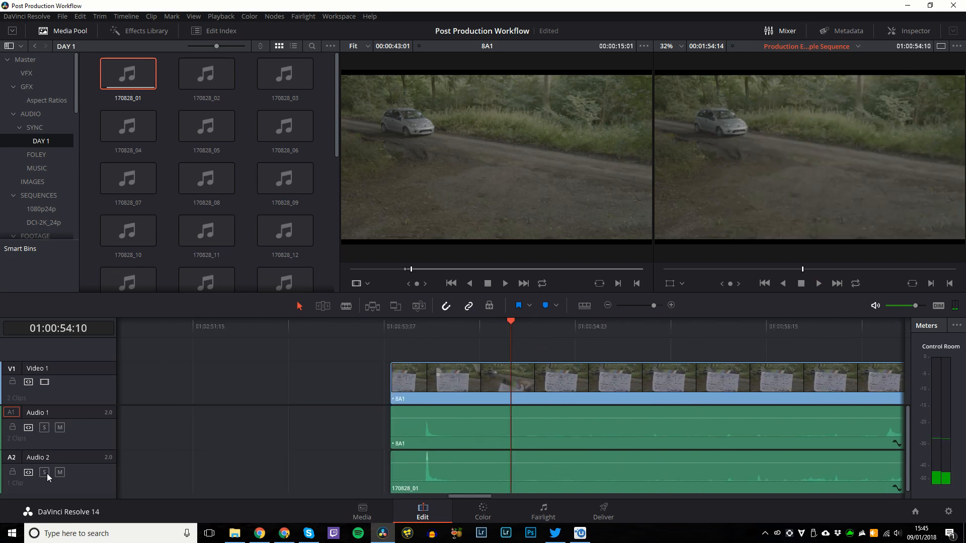
left_click(44, 472)
left_click(422, 332)
key("space")
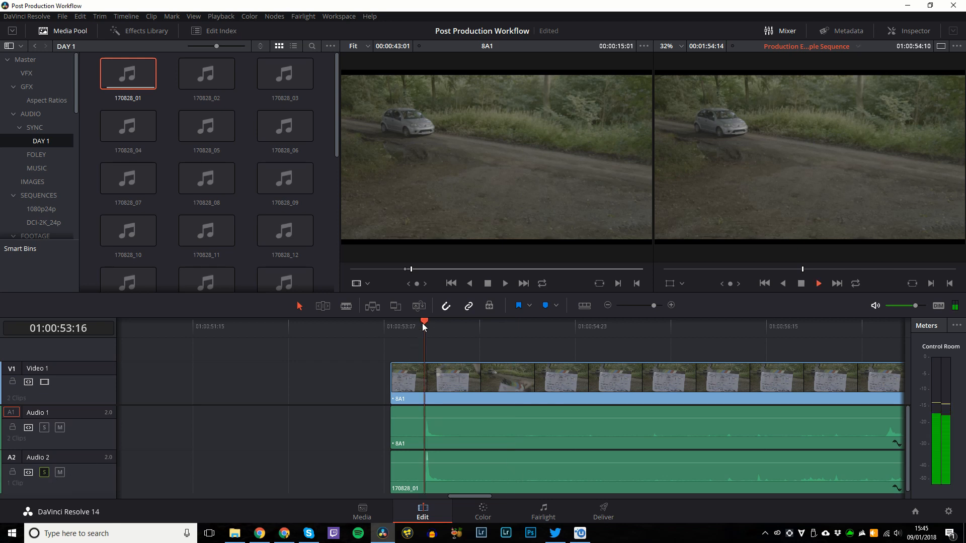
left_click(409, 326)
key("space")
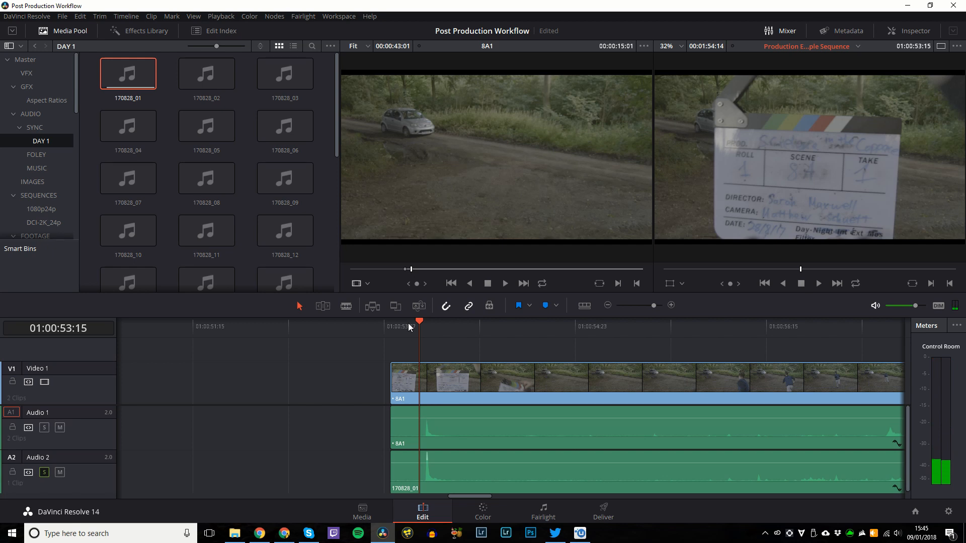
Play the synced audio from the clap through to near the end of 8A1.
key("ctrl+minus")
key("ctrl+minus")
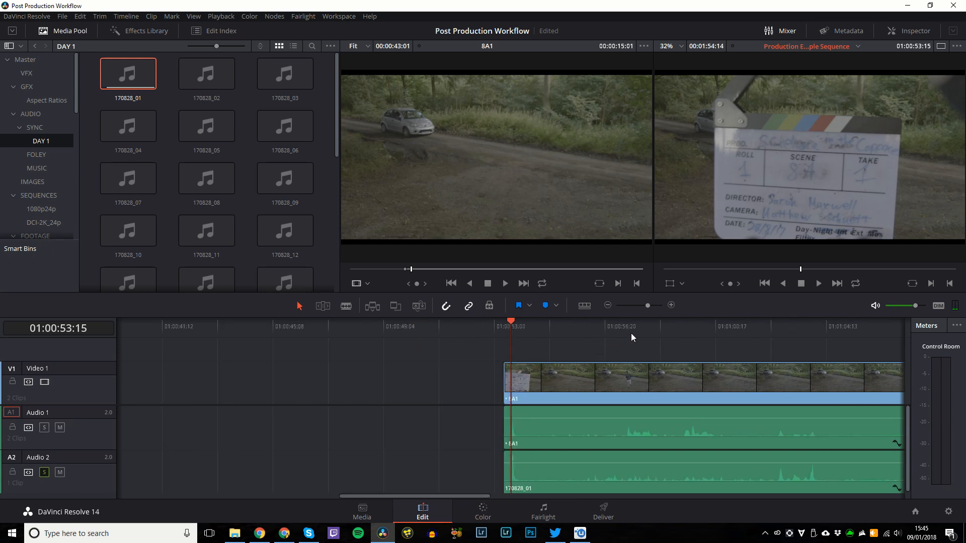
key("space")
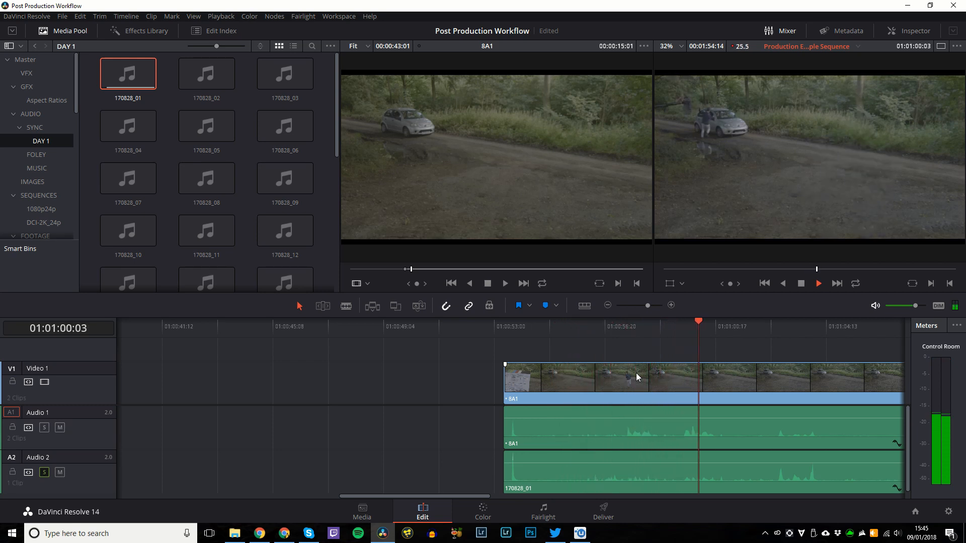
key("ctrl+minus")
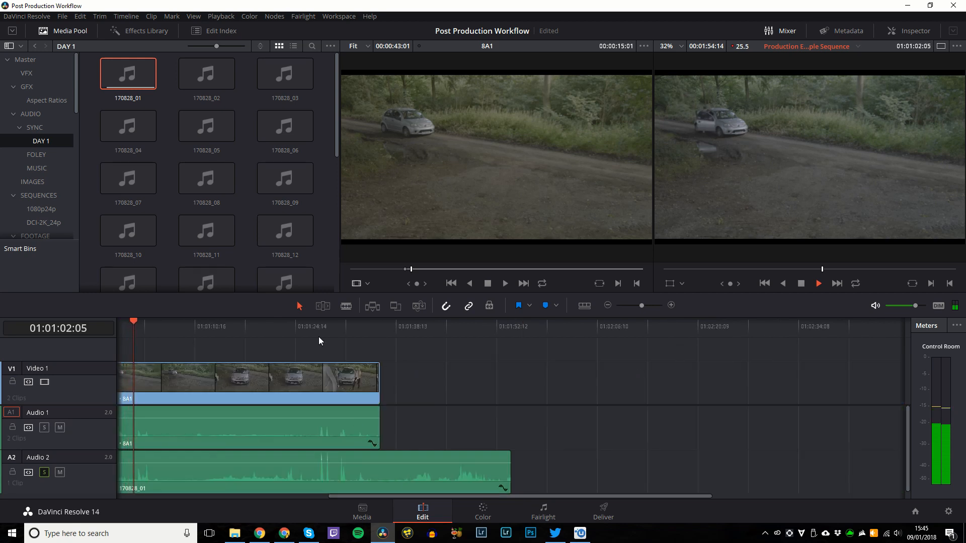
left_click(318, 337)
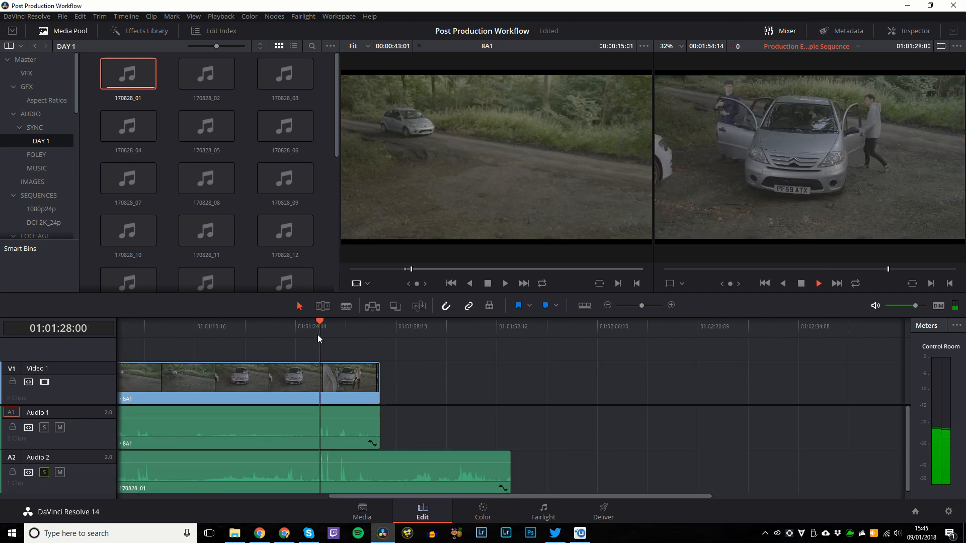
key("space")
key("ctrl+minus")
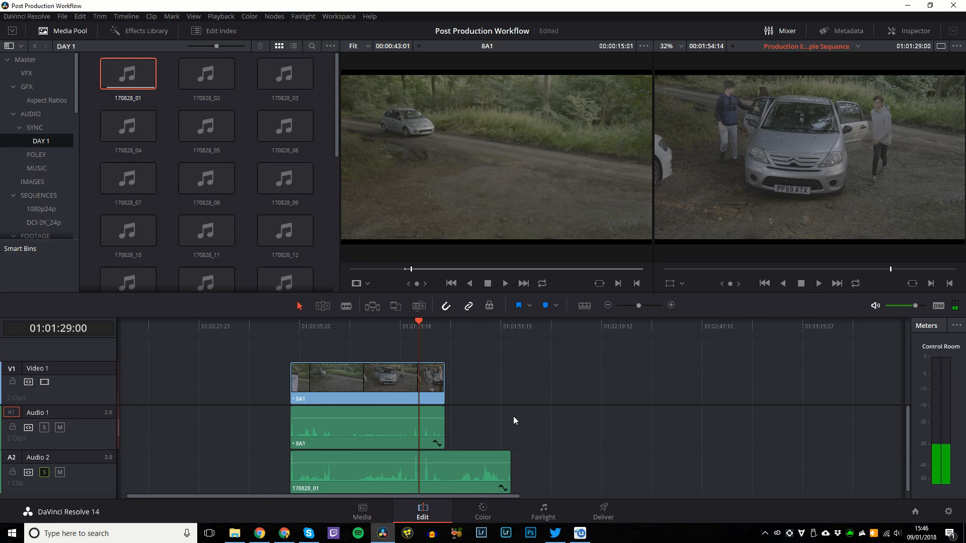
Trim the 170828_01 recording on Audio 2 to end with the 8A1 video.
left_click_drag(501, 472, 436, 472)
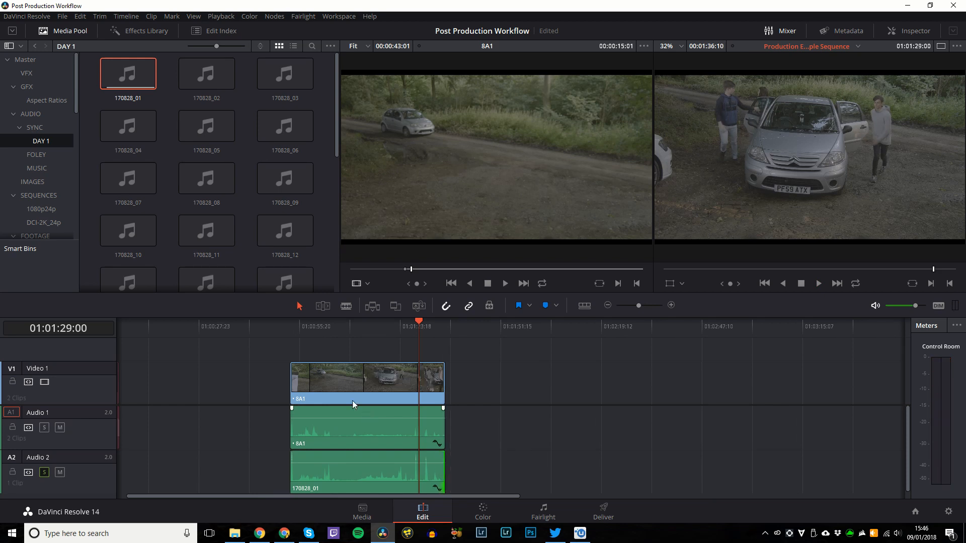
key("ctrl+equal")
key("ctrl+equal")
key("ctrl+equal")
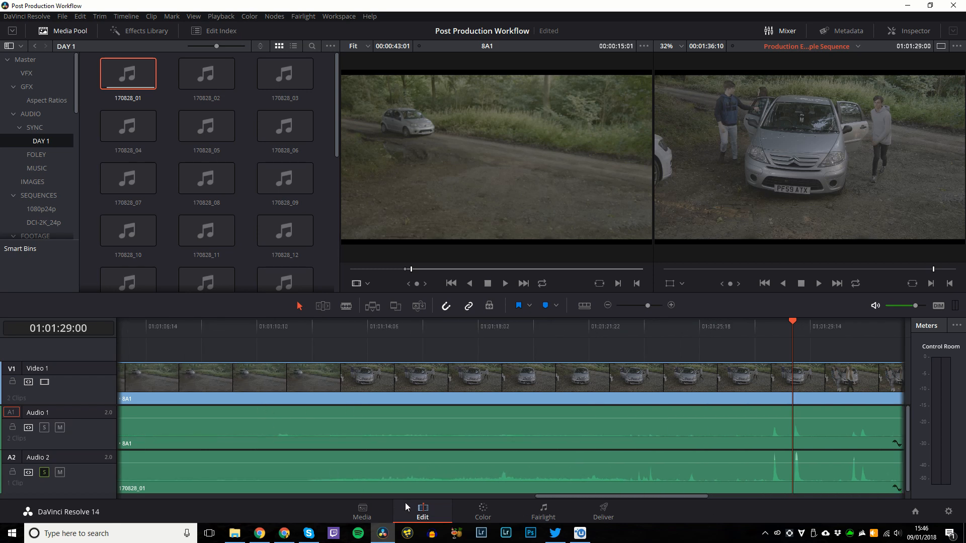
left_click_drag(541, 495, 371, 483)
Select 8A1 and the recording together and move them up against the opening logo clip.
left_click(512, 331)
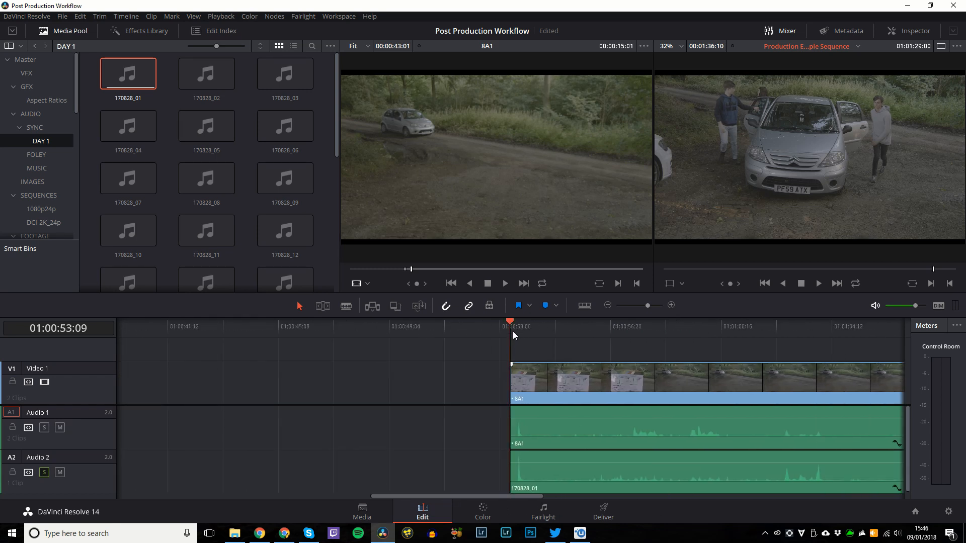
key("ctrl+equal")
key("ctrl+equal")
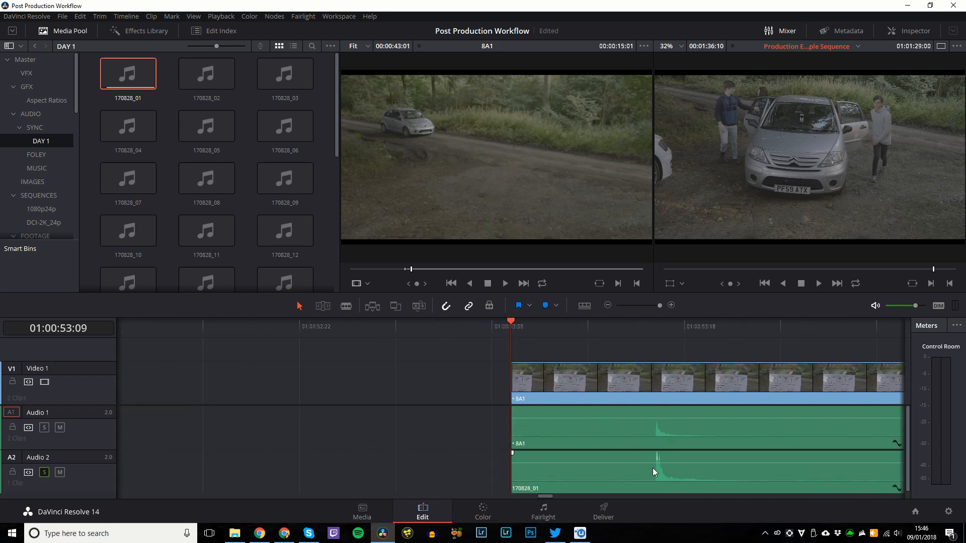
mouse_move(653, 468)
left_mouse_down()
mouse_move(584, 466)
mouse_move(653, 467)
left_mouse_up()
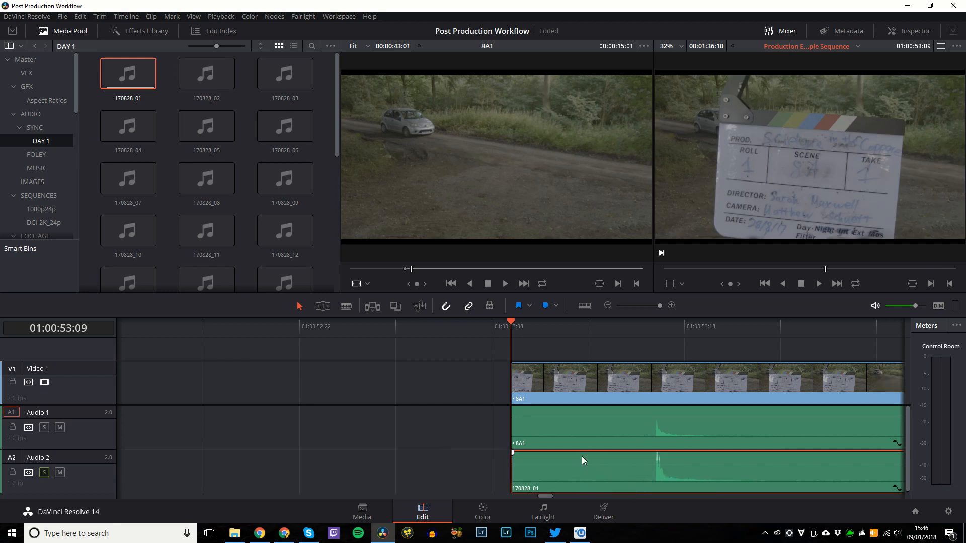
left_click_drag(578, 349, 578, 463)
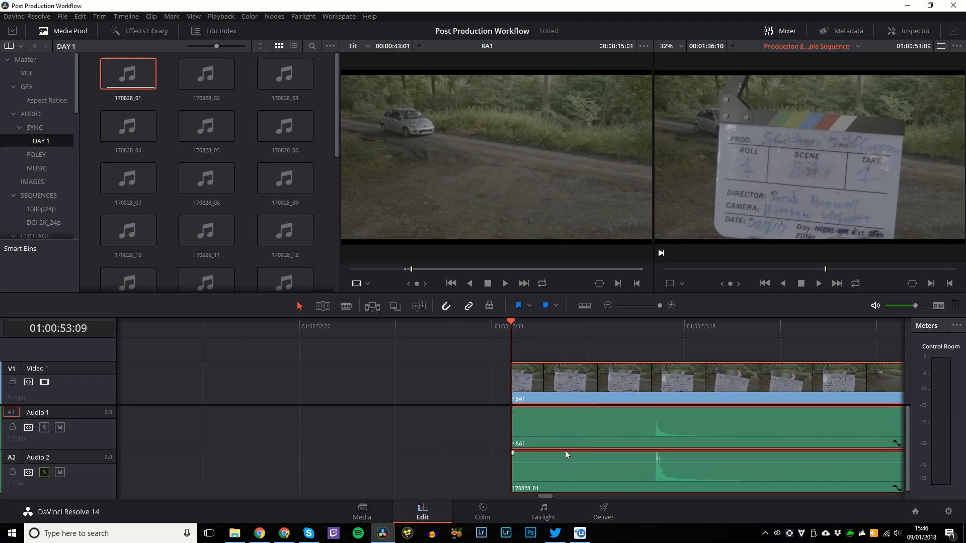
key("ctrl+minus")
left_click_drag(443, 392, 173, 392)
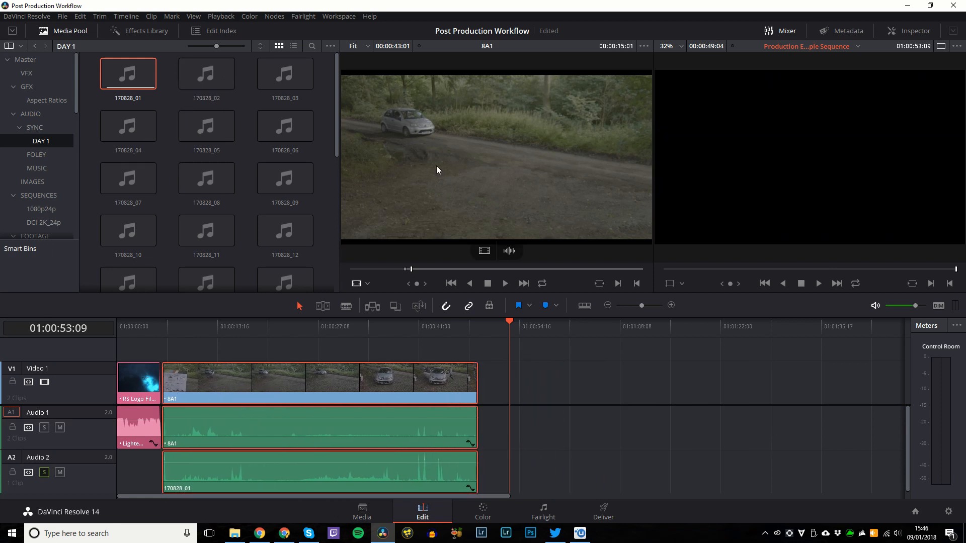
left_click(325, 341)
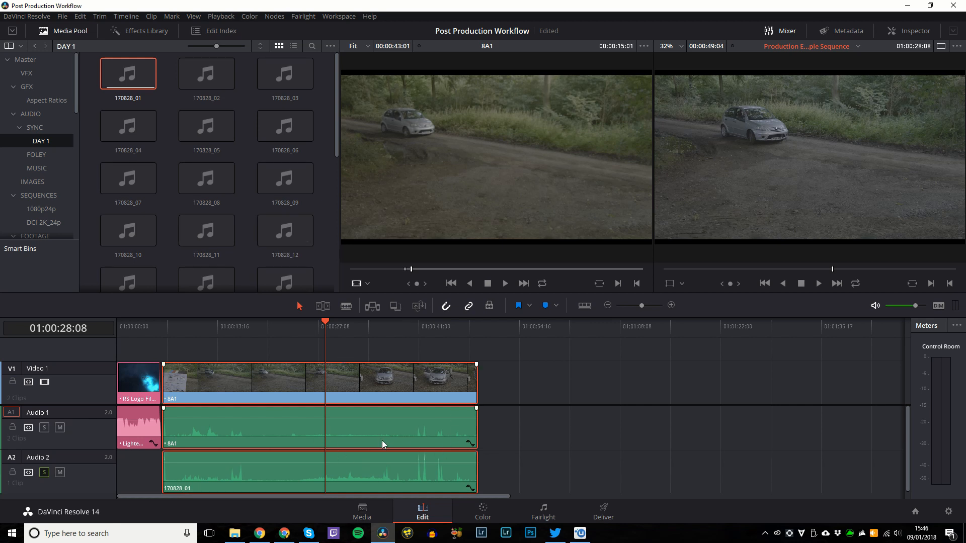
Deselect the timeline clips and preview several later frames of the 8A1 edit.
left_click(546, 461)
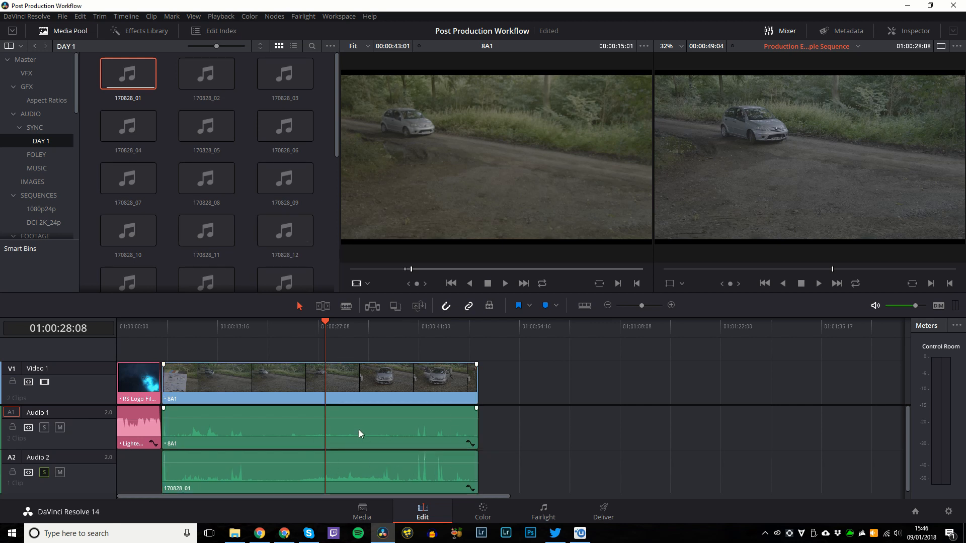
left_click(305, 331)
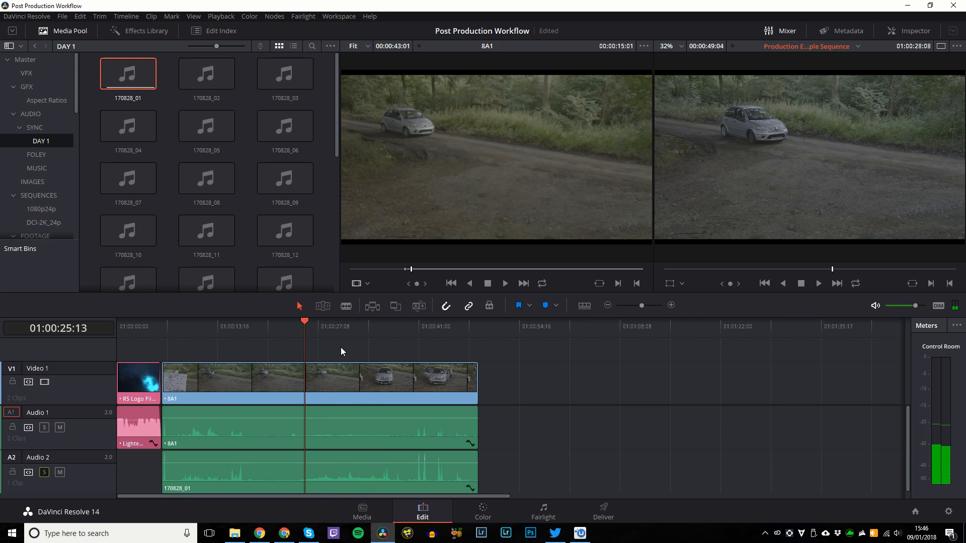
left_click(393, 335)
left_click(418, 330)
left_click(289, 331)
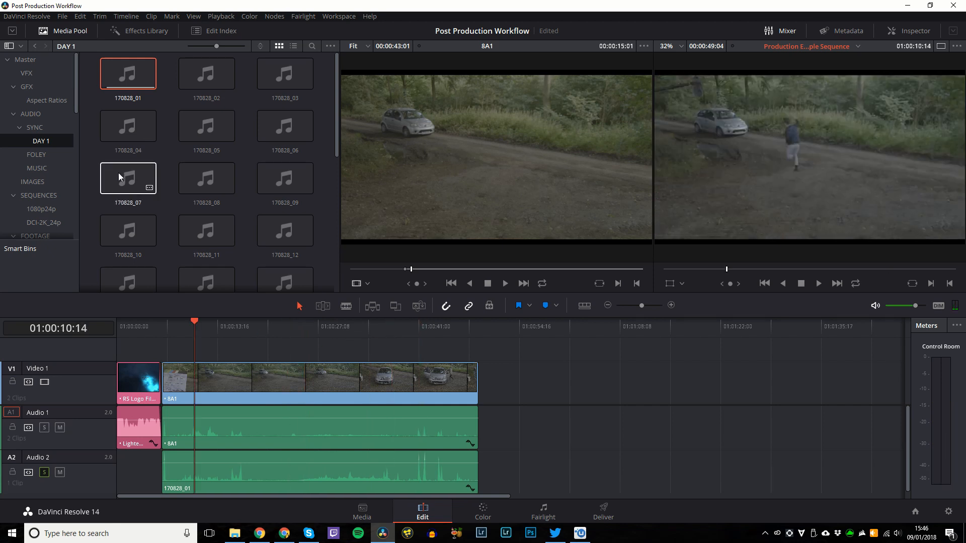
Switch to the Media page showing 170828_01's waveform and file details.
key("shift+2")
key("shift+3")
key("shift+2")
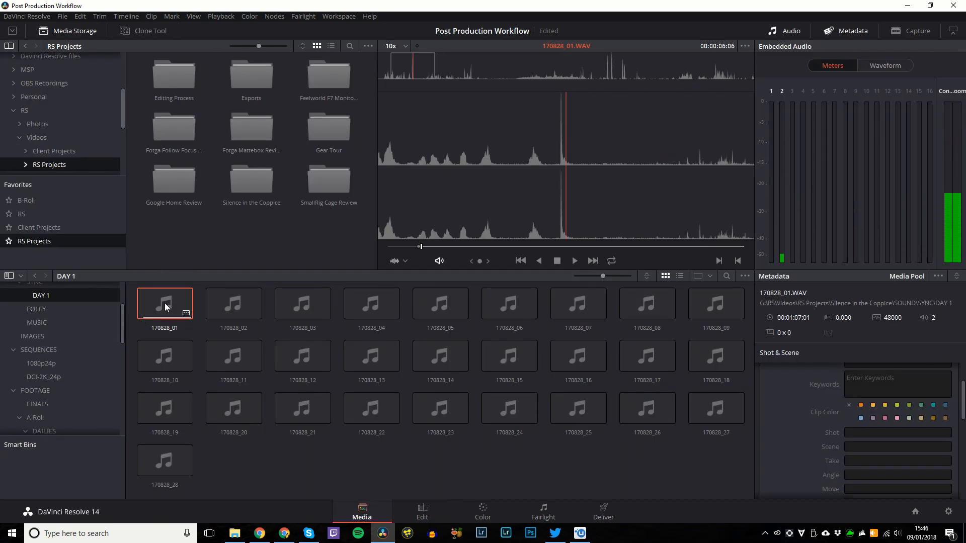
Check the 170828_01 clip options on the Media and Edit pages, ending on the Edit timeline.
right_click(165, 303)
left_click(153, 302)
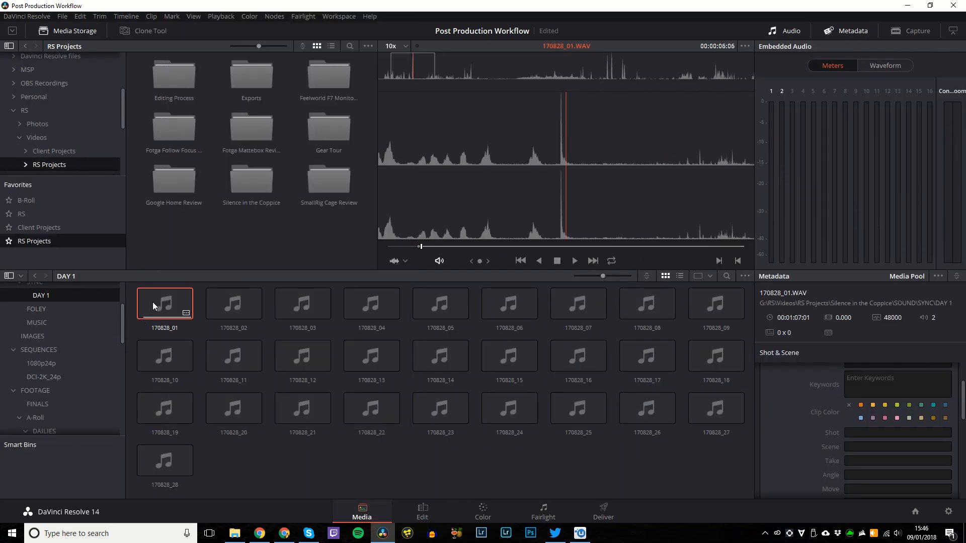
key("shift+3")
right_click(123, 61)
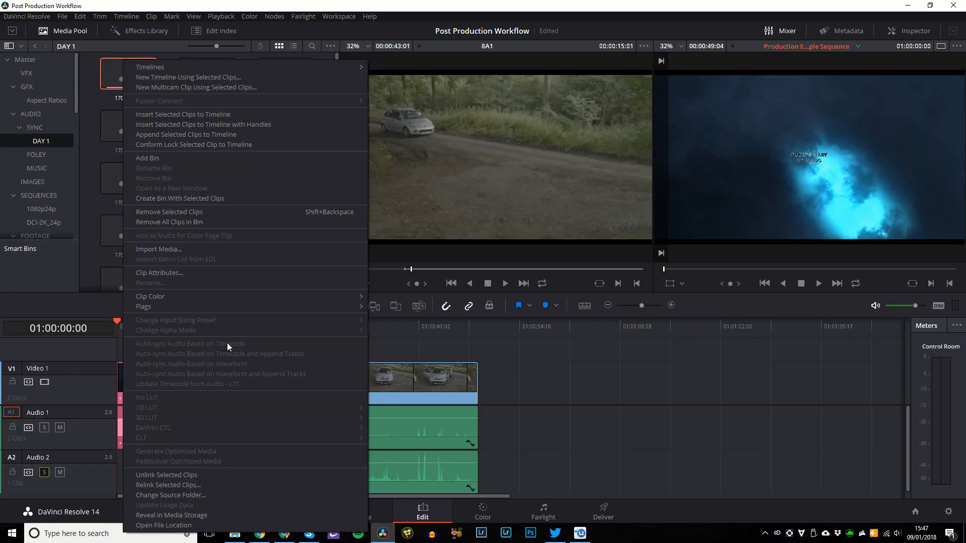
left_click(405, 352)
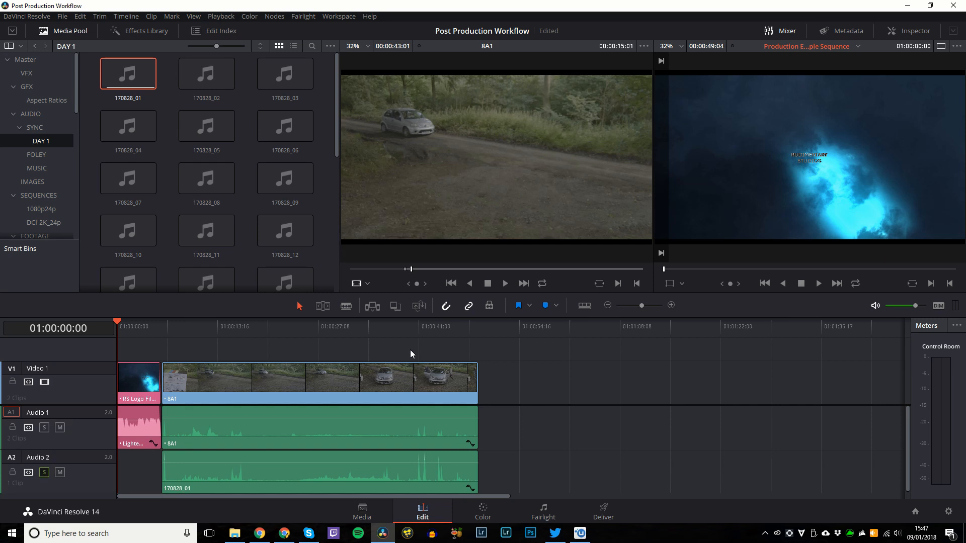
Scrub the edit between 01:00:12 and 01:00:39 to survey the 8A1 take.
left_click_drag(274, 327, 406, 330)
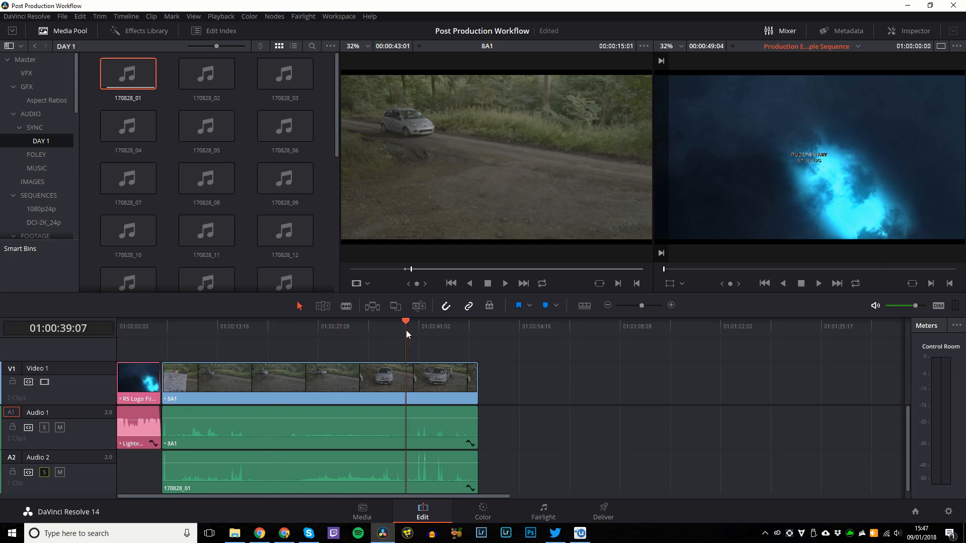
left_click(211, 324)
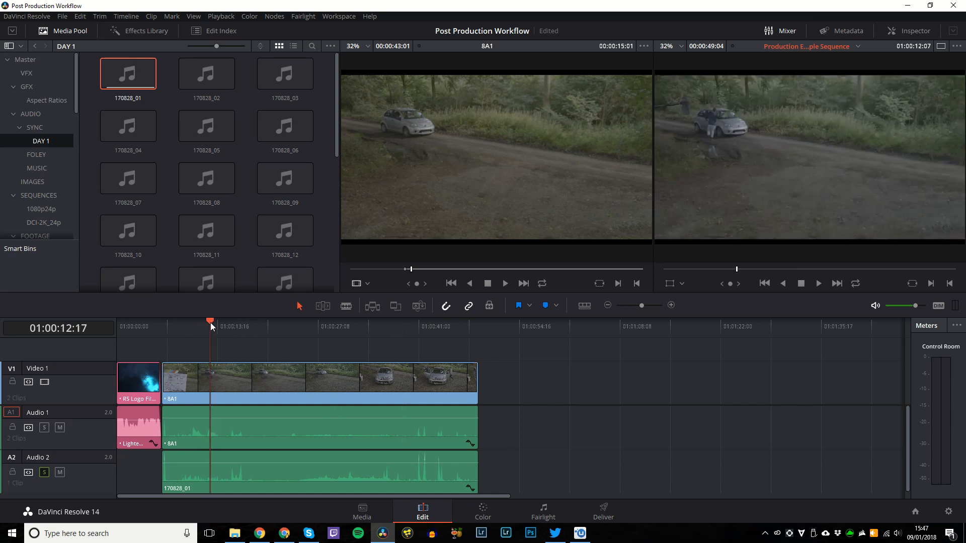
key("ctrl+equal")
key("ctrl+minus")
key("ctrl+minus")
key("ctrl+minus")
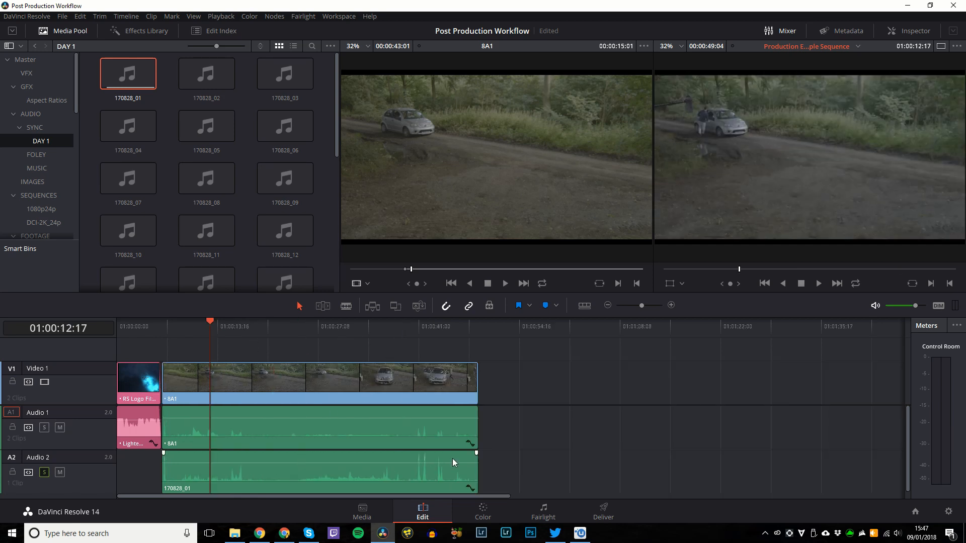
left_click(169, 327)
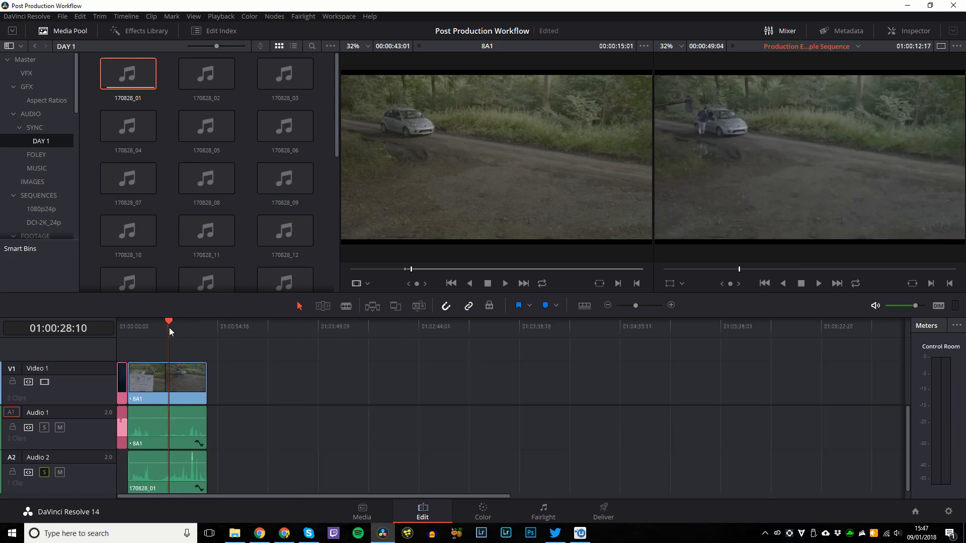
left_click_drag(150, 326, 139, 329)
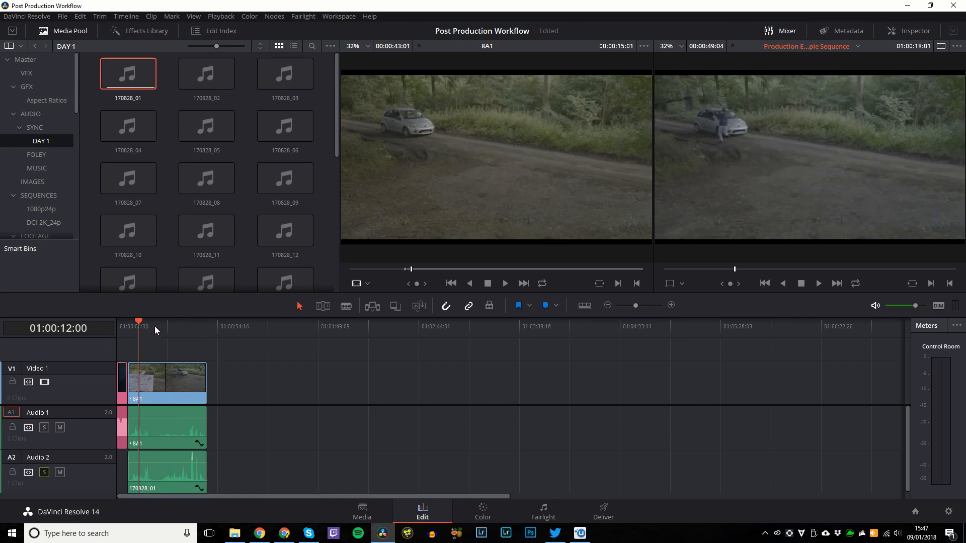
key("ctrl+equal")
key("ctrl+equal")
key("ctrl+equal")
left_click(219, 330)
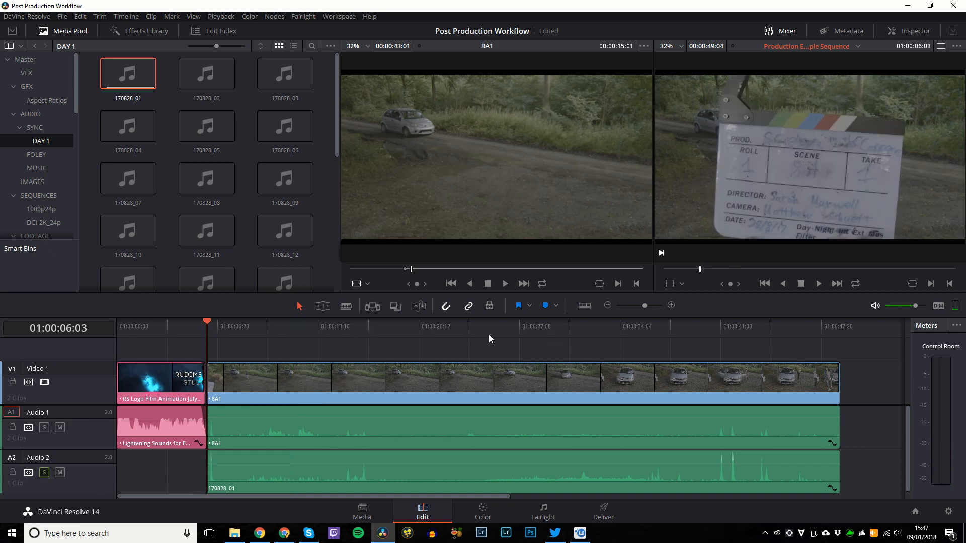
Narrow the playhead down to 01:00:25:23, where the usable take begins.
left_click(612, 334)
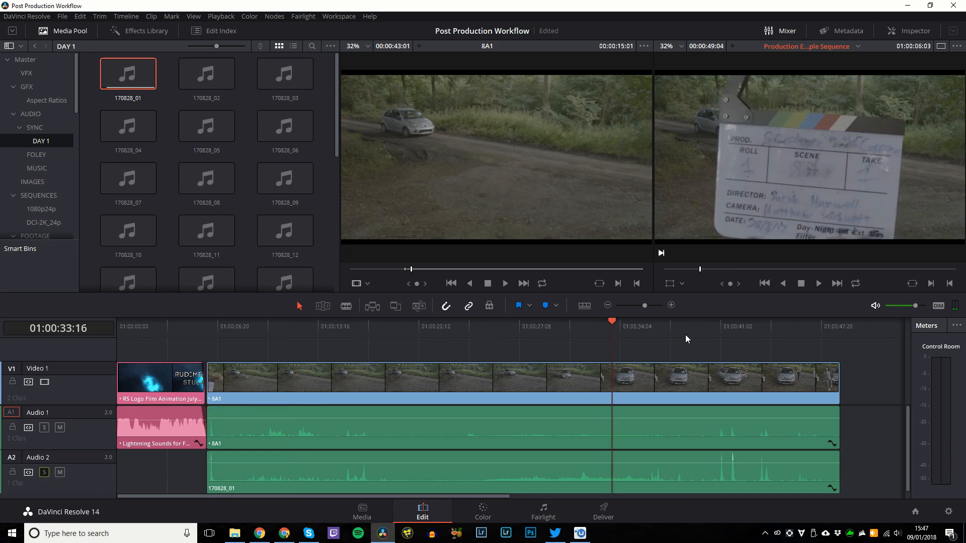
left_click(580, 332)
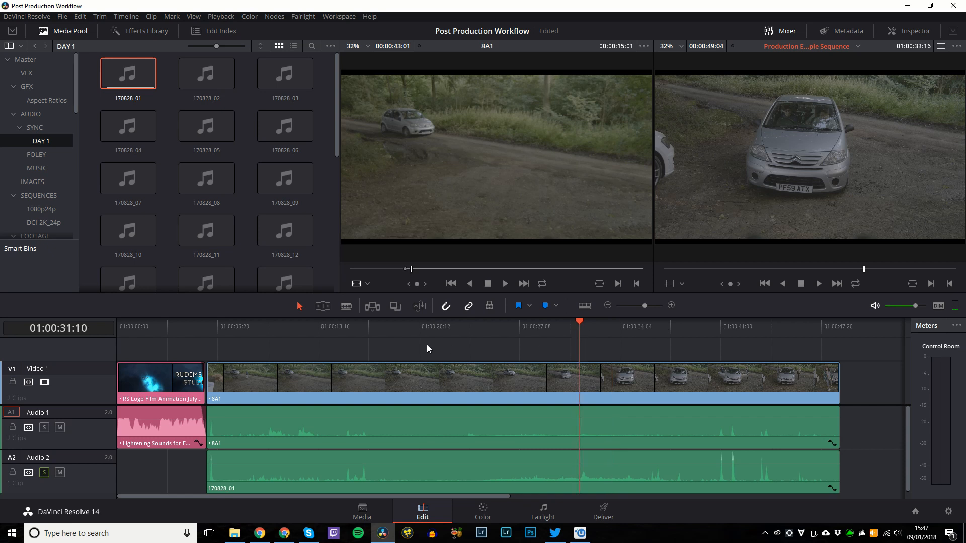
left_click(514, 330)
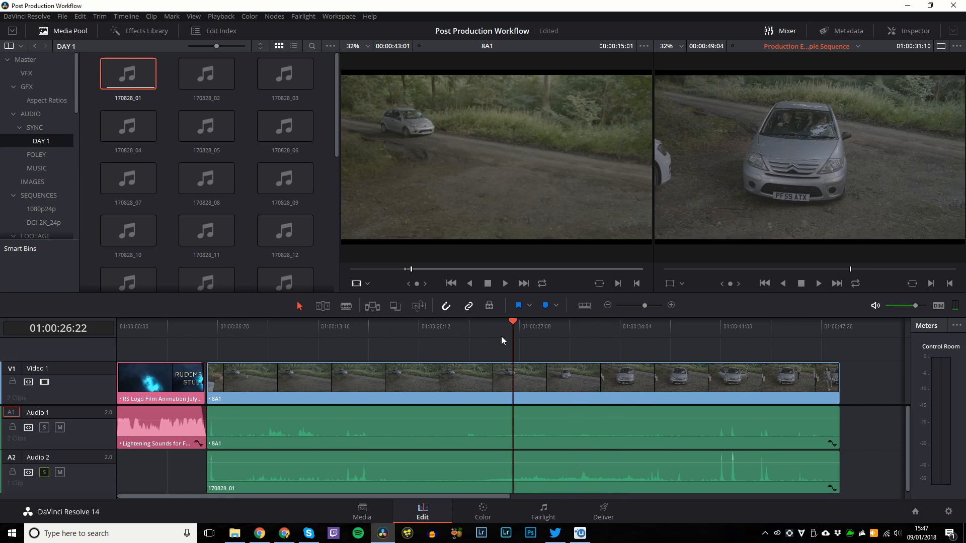
left_click(459, 332)
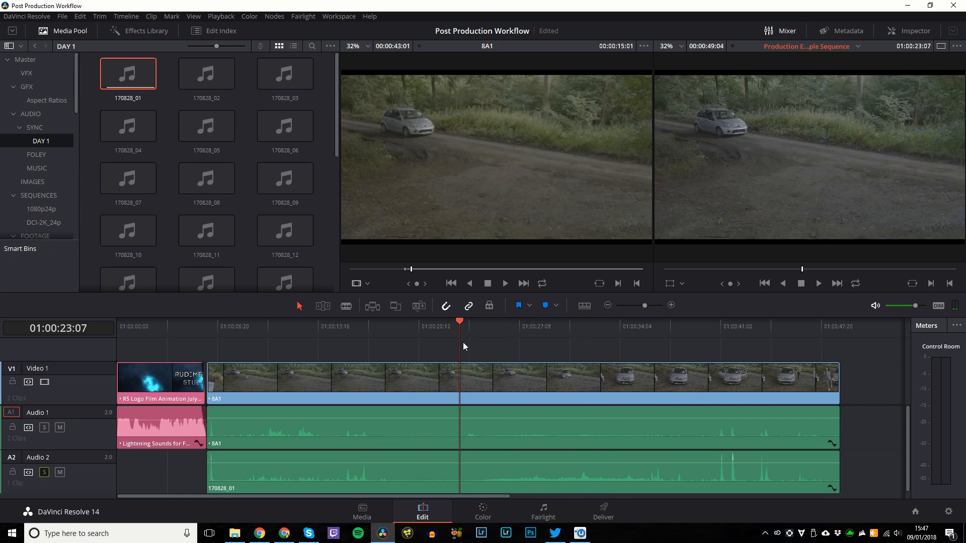
key("space")
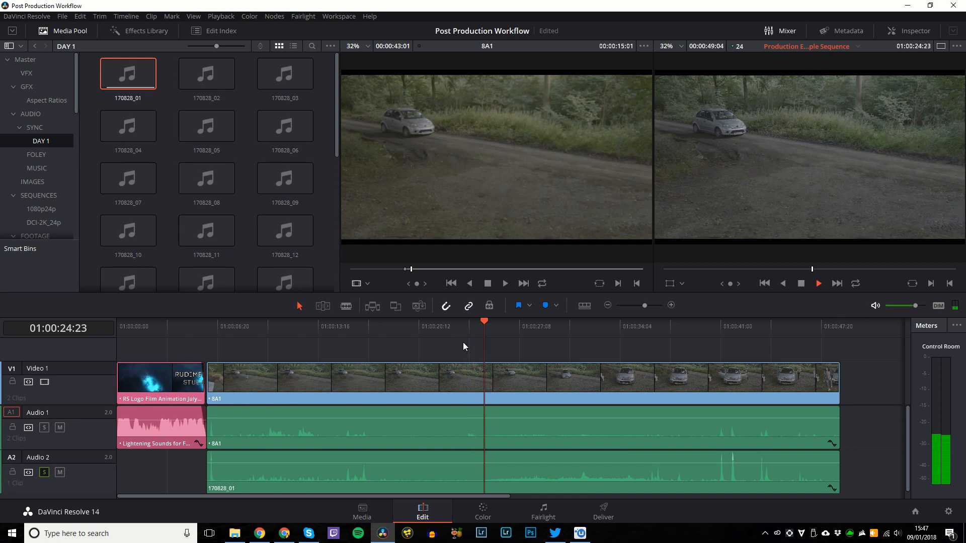
key("space")
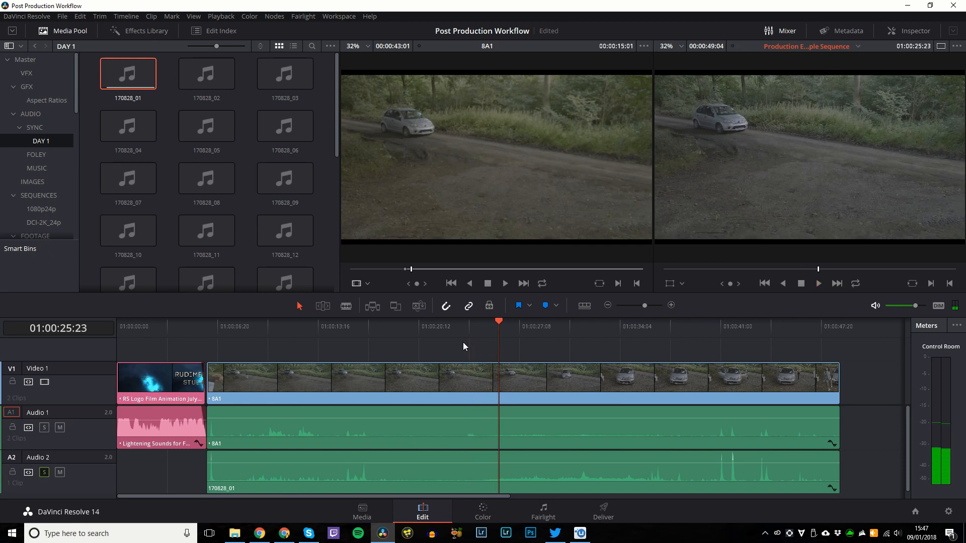
Blade 8A1 at 01:00:25:23 after undoing a trial head trim.
key("ctrl+shift+bracketleft")
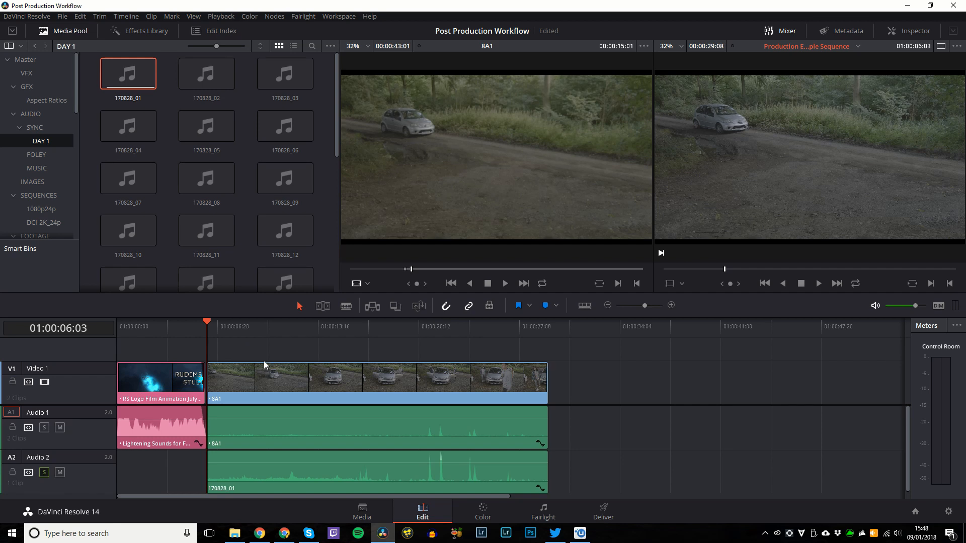
key("ctrl+z")
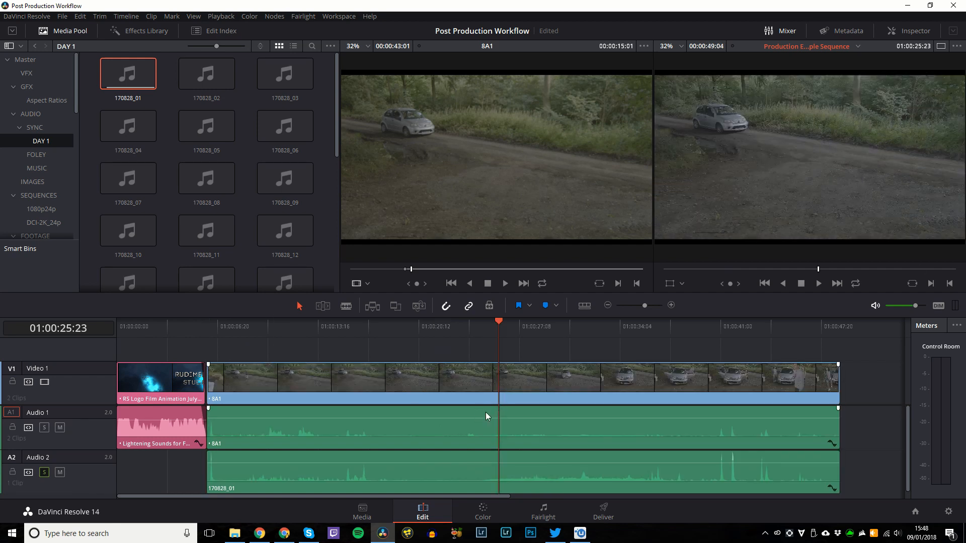
key("w")
key("w")
key("b")
left_click(499, 386)
Cut the 170828_01 audio at the playhead and delete the 8A1 and audio portions before it.
left_click(501, 471)
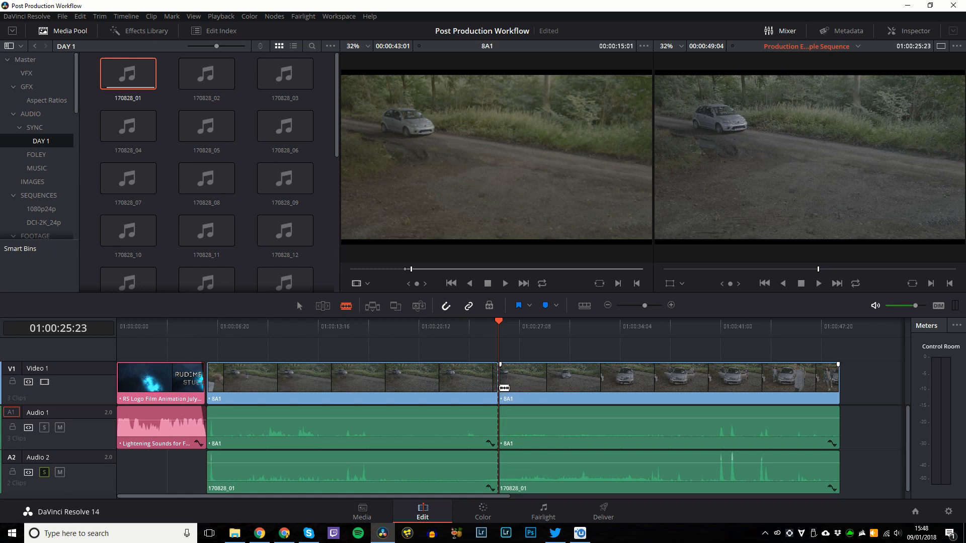
left_click(438, 379)
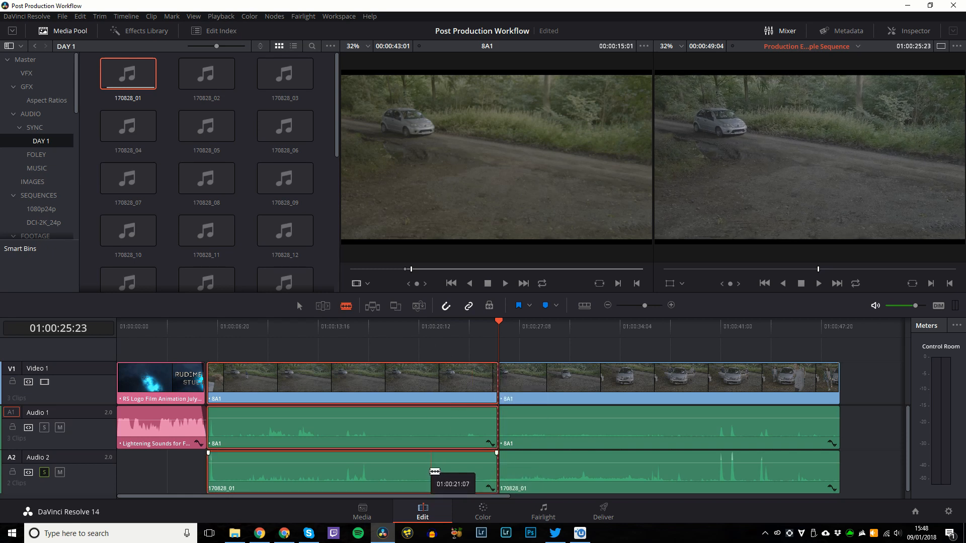
left_click(427, 465, "ctrl")
key("Delete")
Move the remaining 8A1 and audio clips left against the logo animation, comparing with undo/redo.
key("a")
left_click(561, 477)
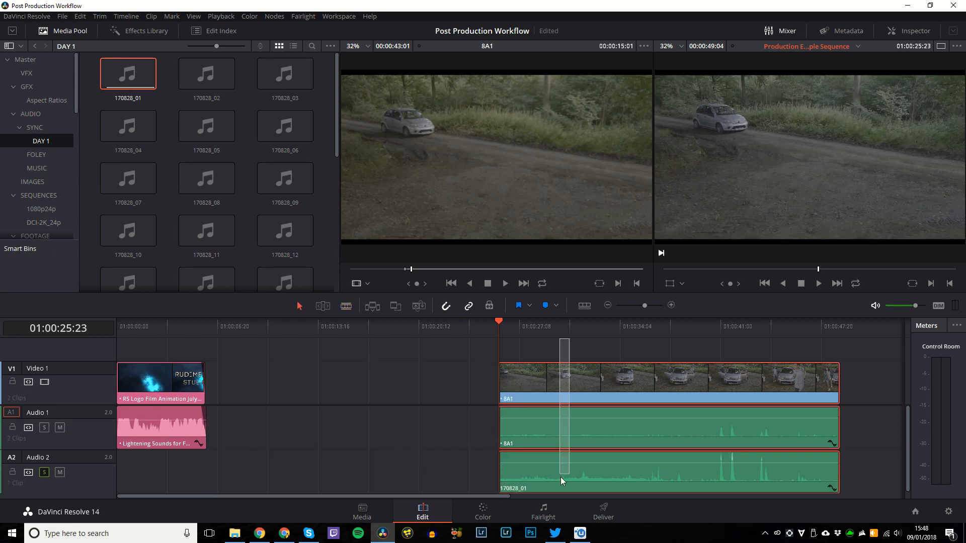
left_click_drag(579, 384, 294, 385)
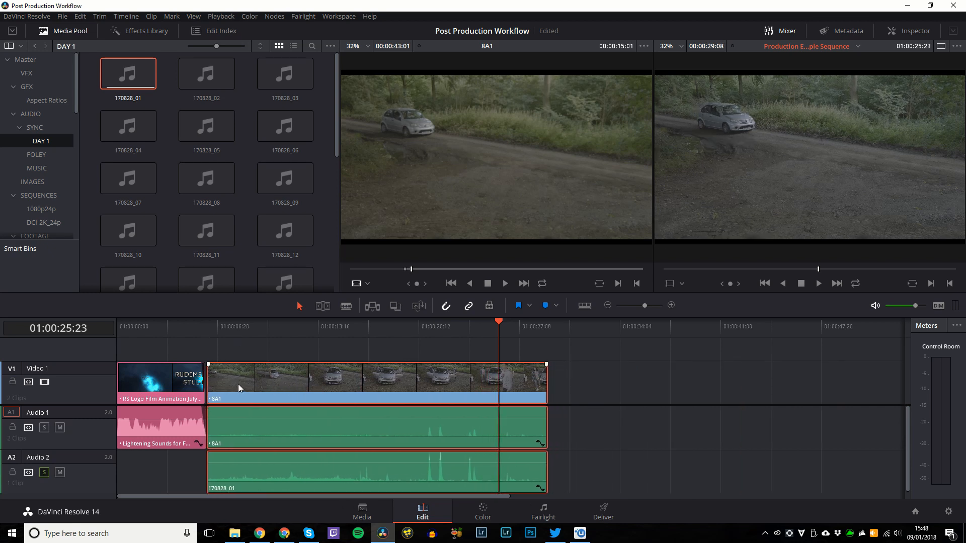
key("ctrl+z")
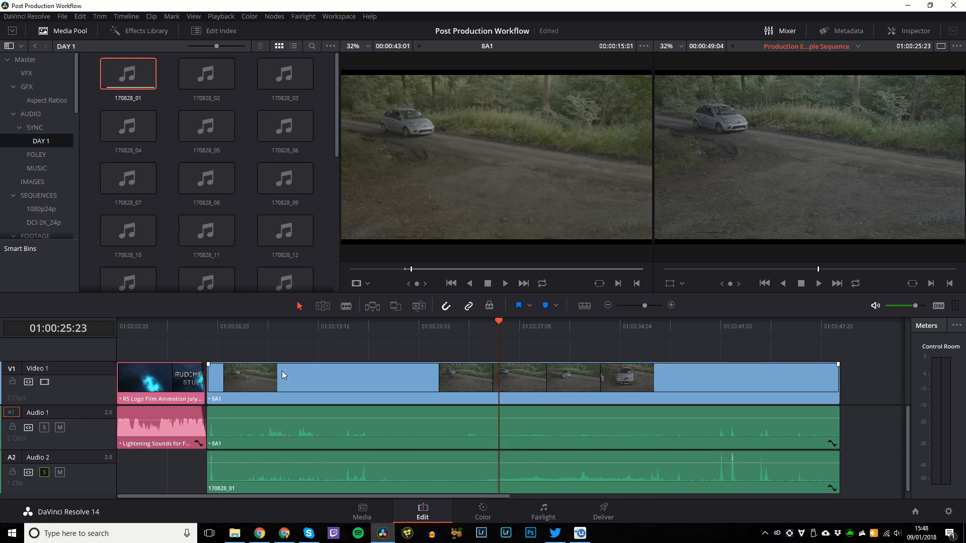
key("ctrl+shift+z")
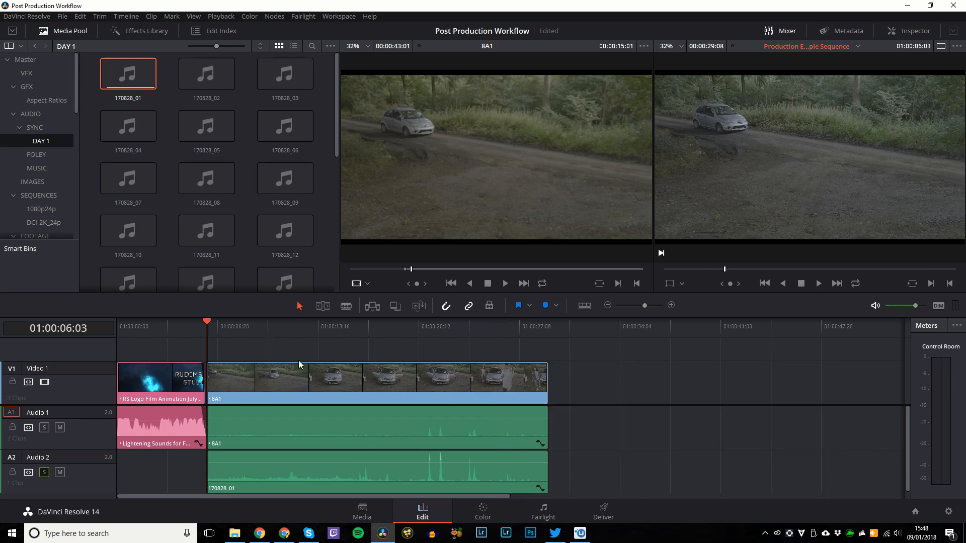
key("ctrl+z")
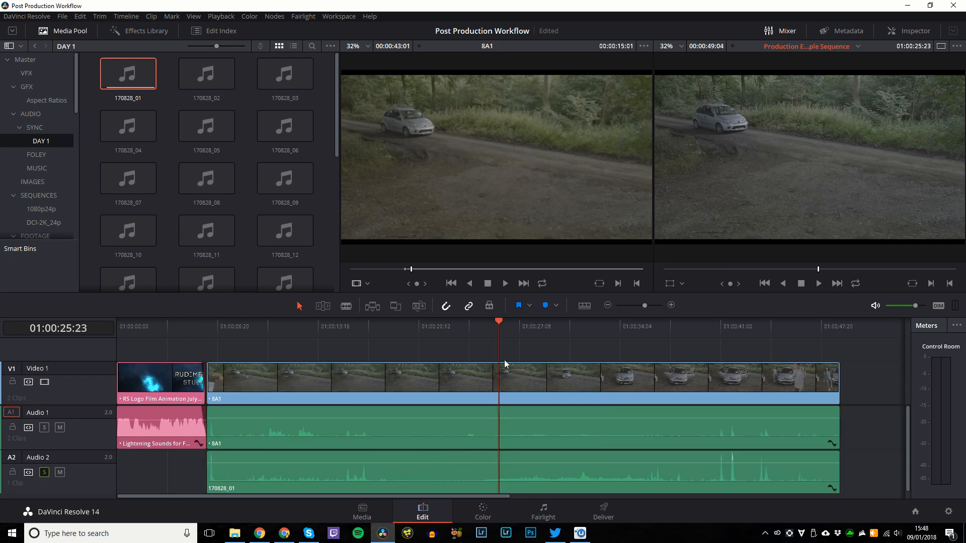
key("ctrl+shift+z")
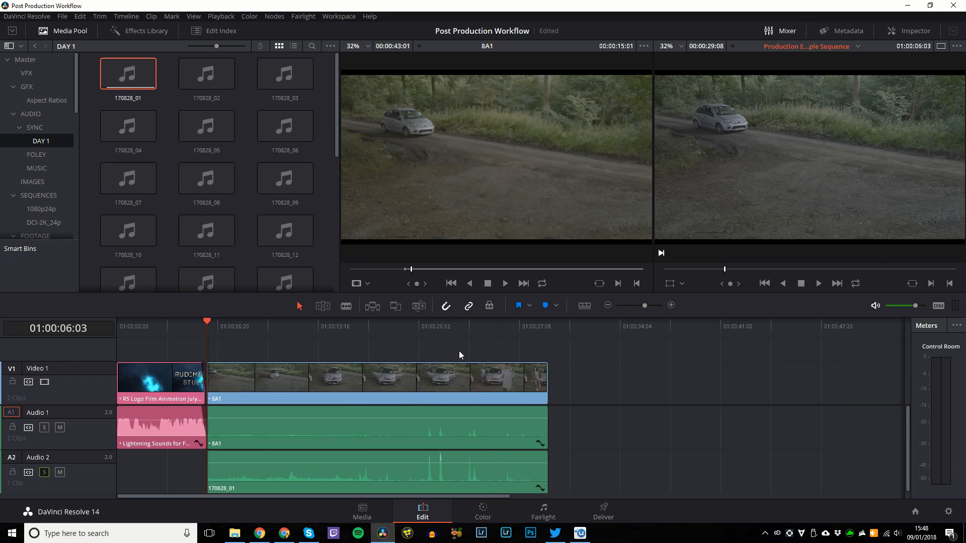
key("ctrl+equal")
key("ctrl+equal")
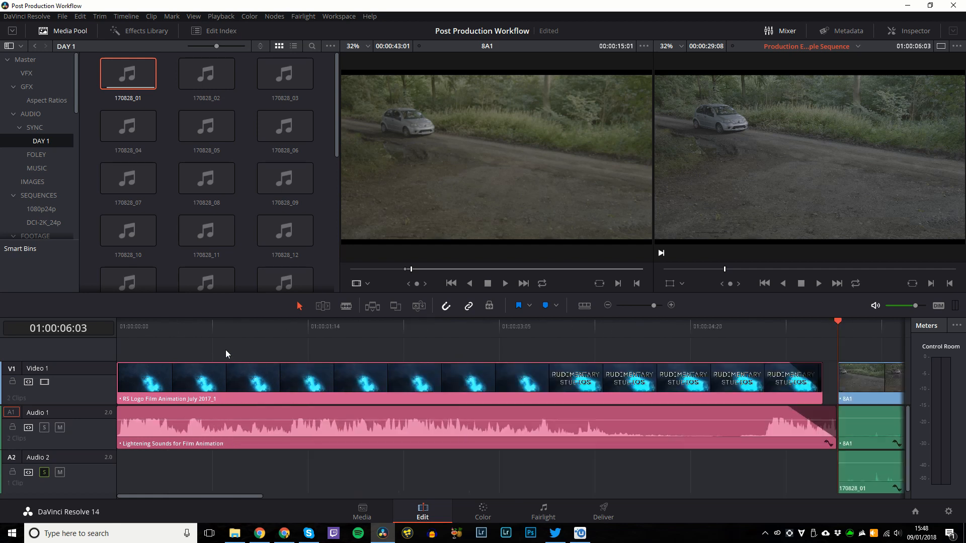
Slide 8A1 with its linked audio left to close the gap.
key("ctrl+equal")
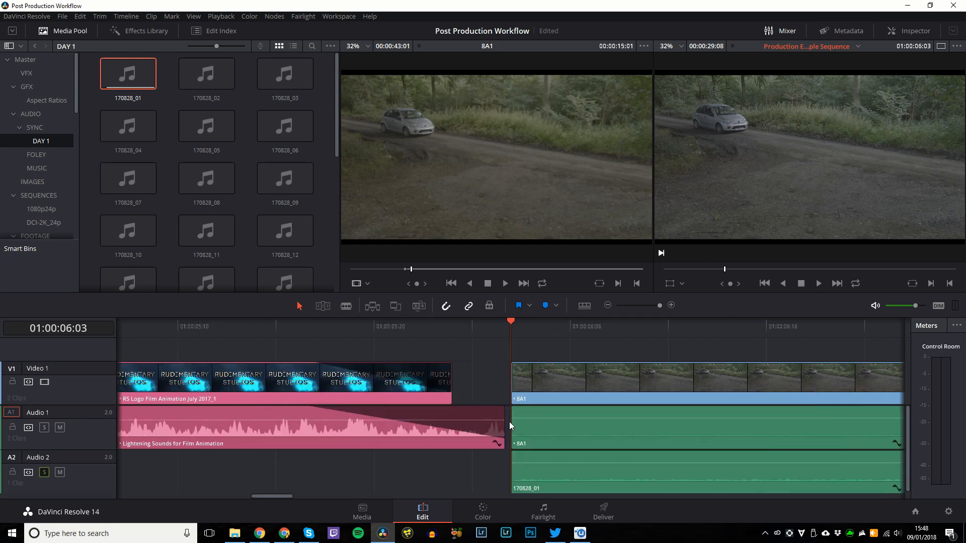
key("Right")
key("Right")
key("Right")
left_click(543, 385)
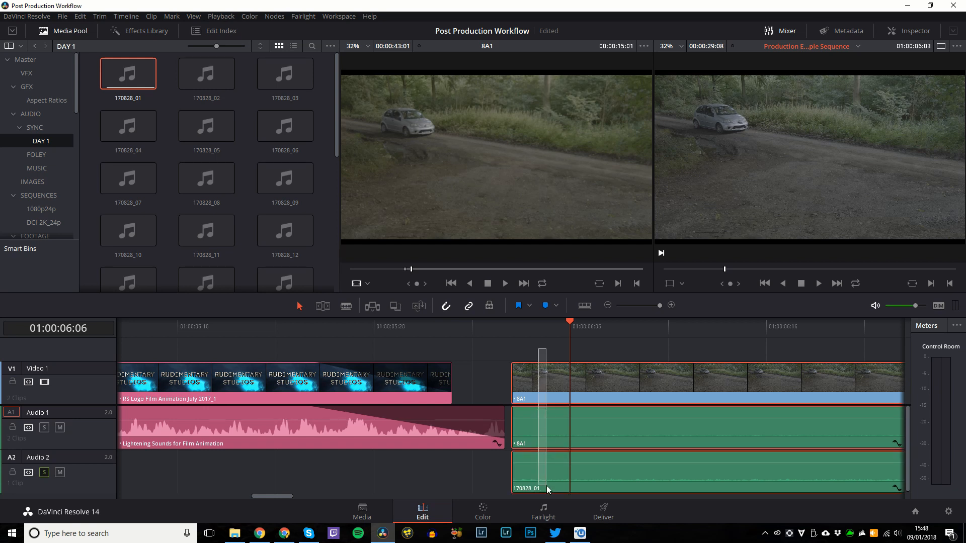
left_click_drag(543, 382, 436, 408)
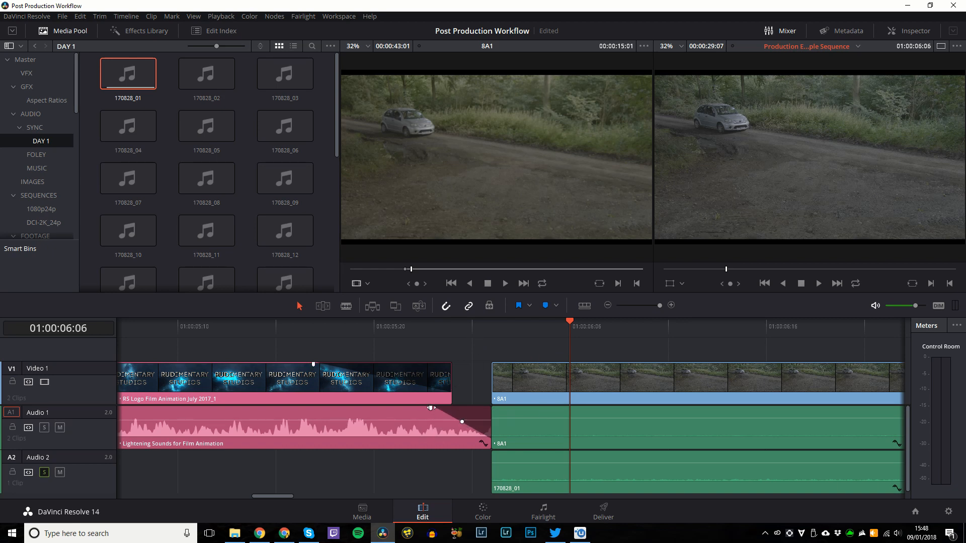
Extend the end of the Lightening Sounds clip to meet 8A1, then fit the sequence.
key("shift+z")
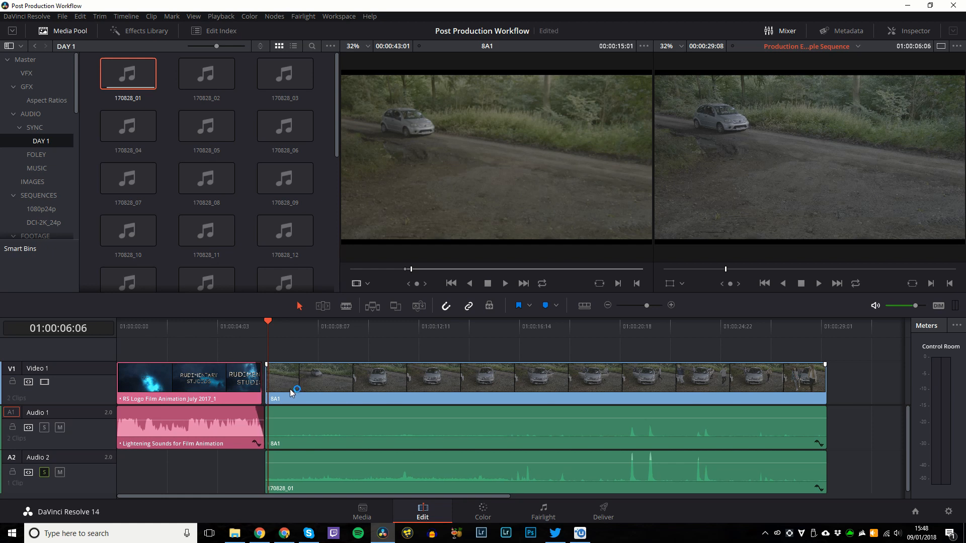
key("ctrl+equal")
key("ctrl+equal")
key("ctrl+equal")
key("ctrl+equal")
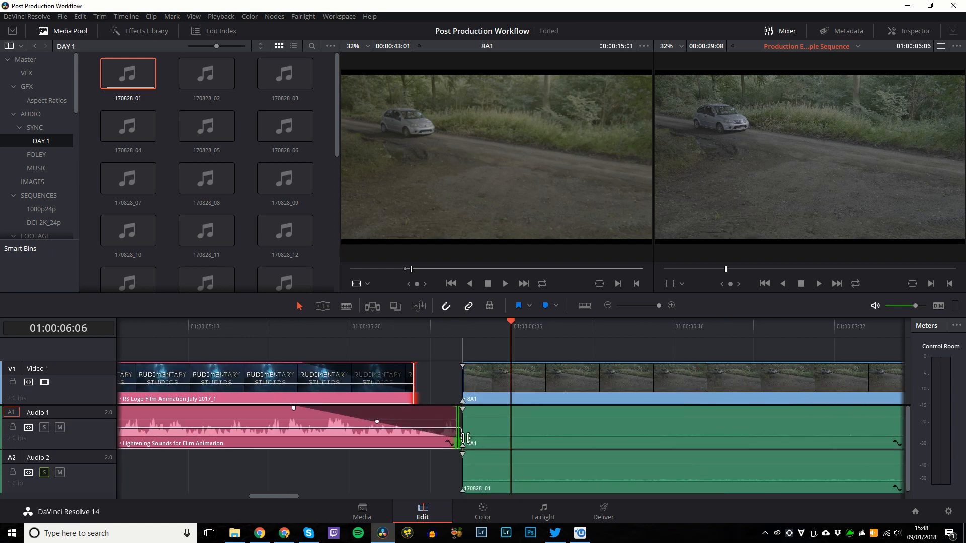
left_click(457, 439)
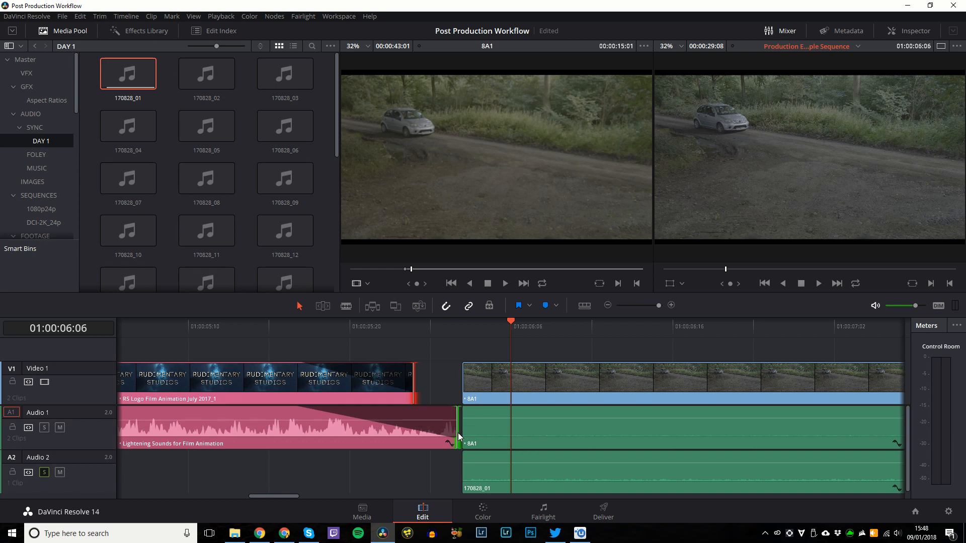
left_click_drag(453, 433, 461, 433)
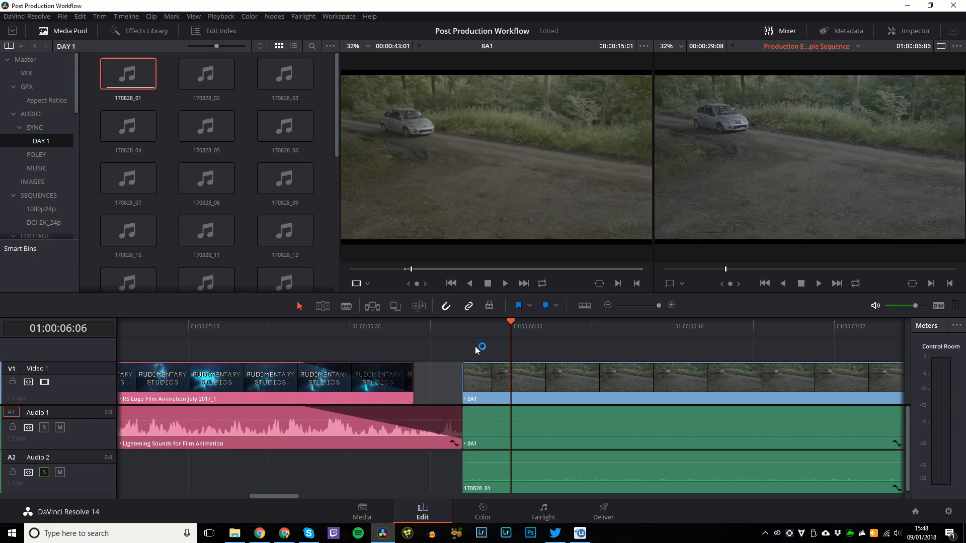
key("ctrl+s")
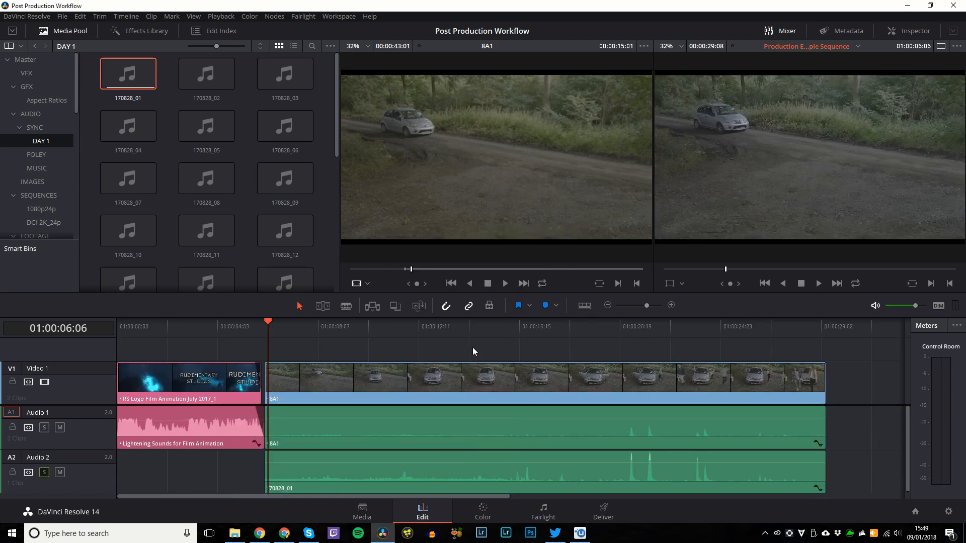
key("shift+z")
Show slim tracks without thumbnails or waveforms and raise the track divider.
left_click(584, 306)
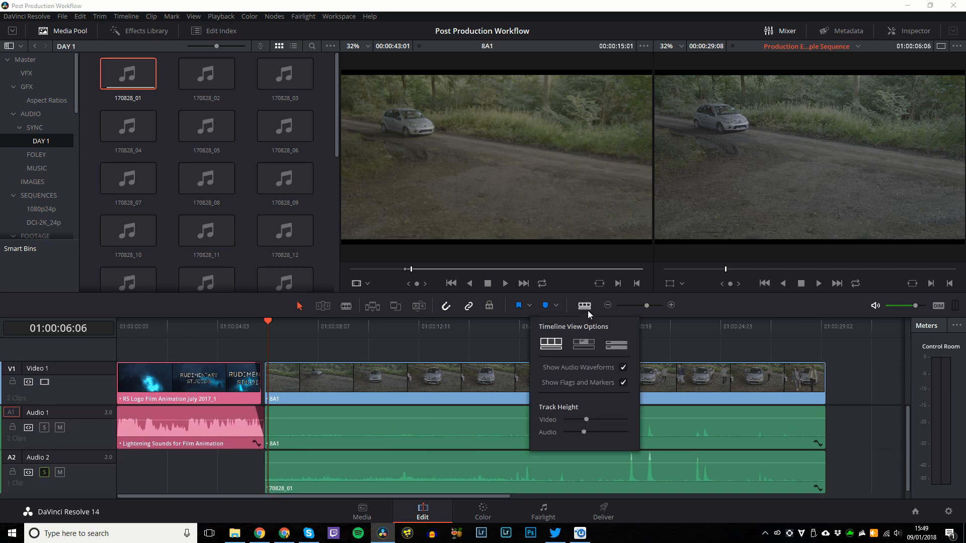
left_click(578, 345)
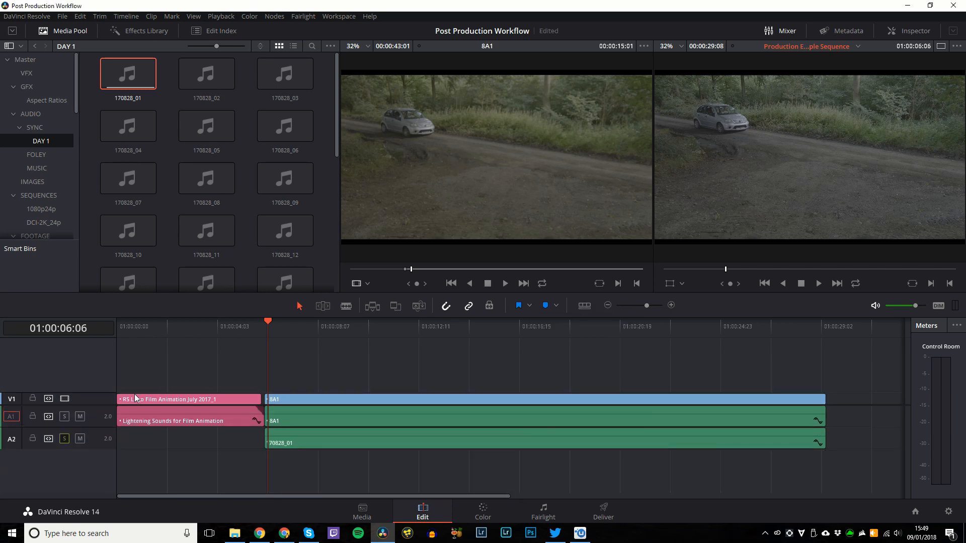
left_click_drag(107, 405, 108, 382)
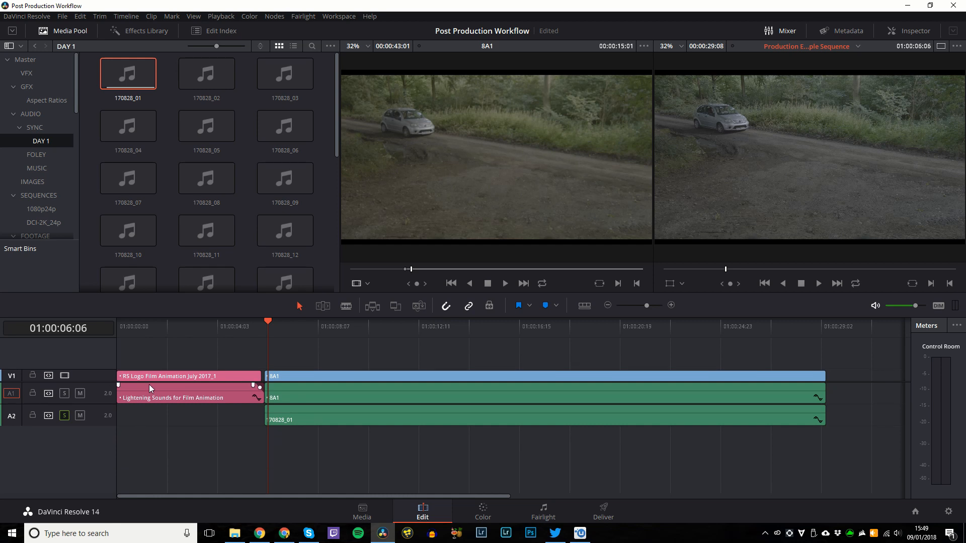
Preview recordings 170828_02 and 170828_03, then go to the GH4 footage bin.
double_click(195, 74)
double_click(273, 78)
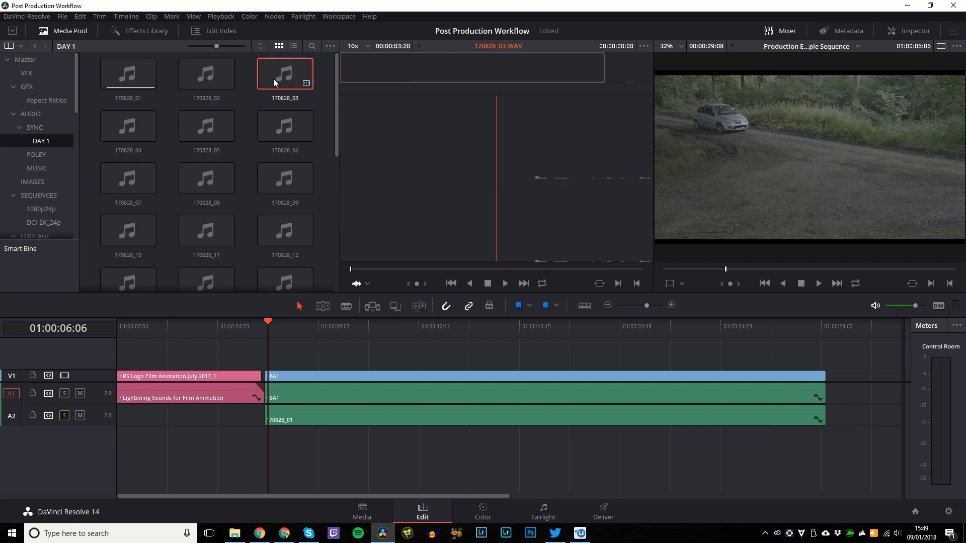
scroll(60, 112, "down", 5)
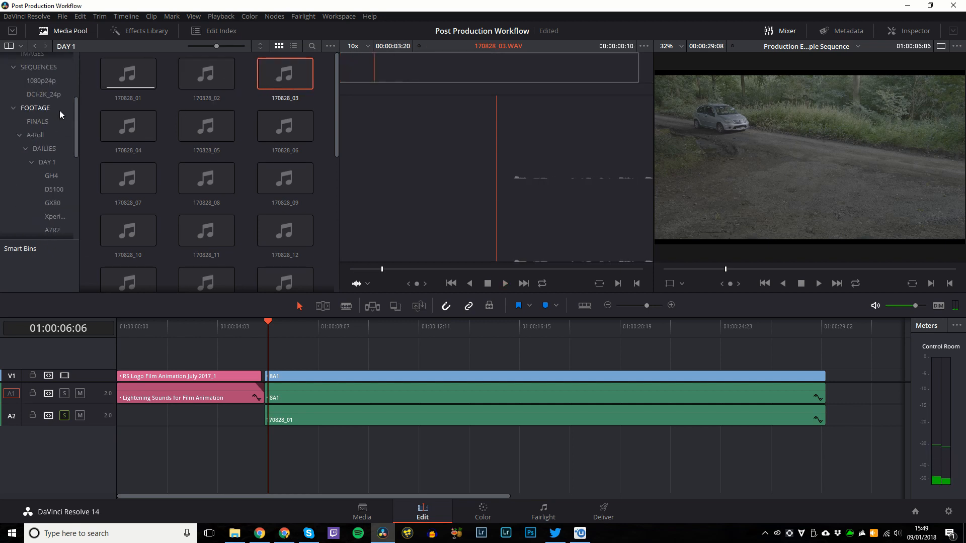
left_click(60, 113)
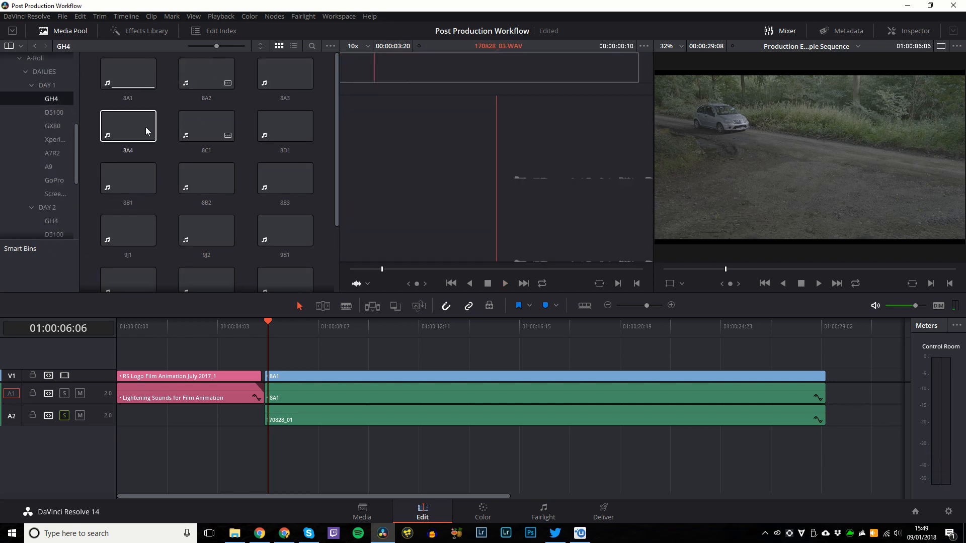
Add 8C1, 8B1 and 9J2 after 8A1, playing back the synced 8B1 shot.
double_click(207, 126)
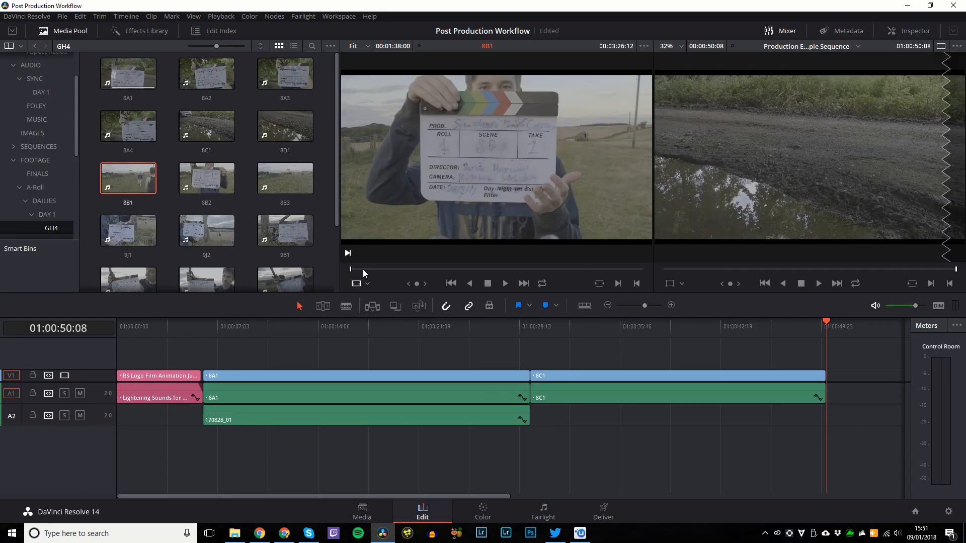
right_click(379, 271)
left_click(41, 140)
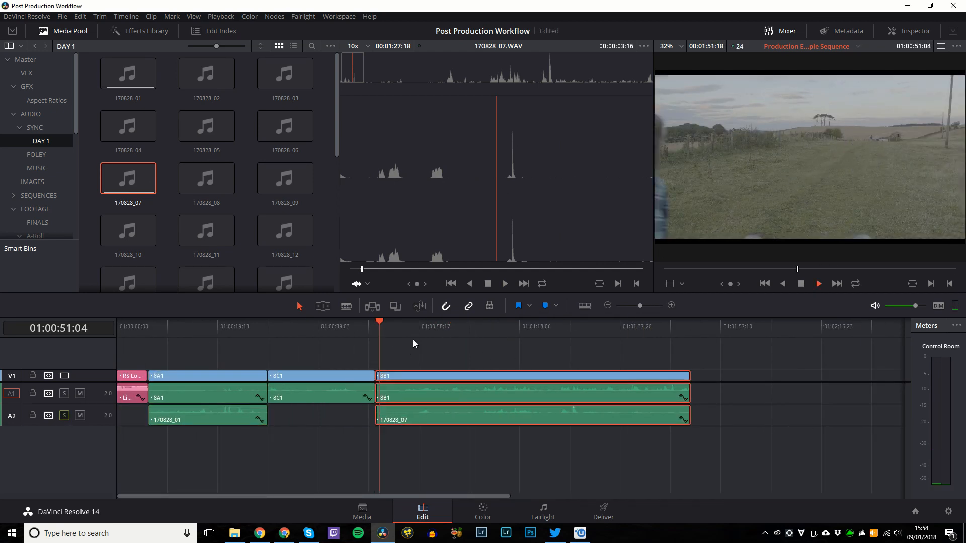
key("space")
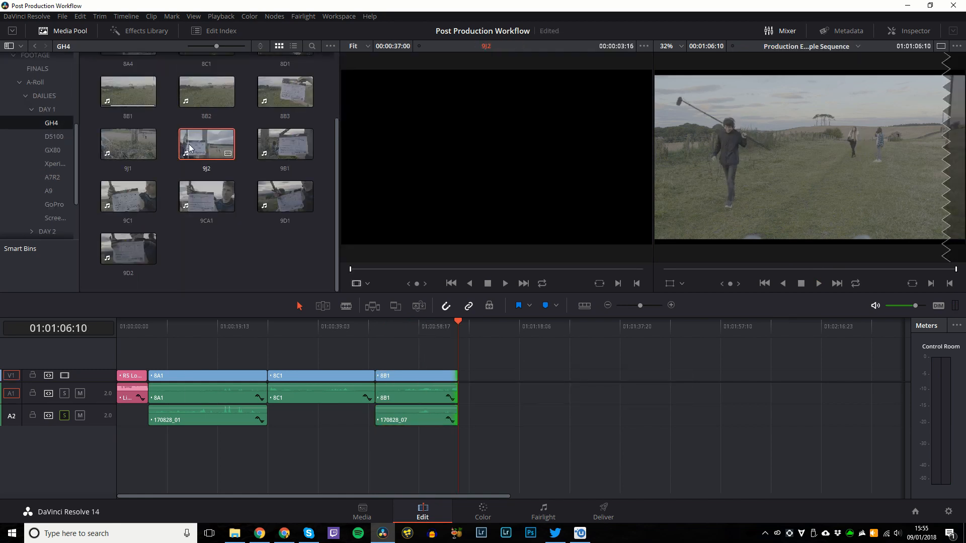
key("F10")
Mark in and out points on 8B3 and use that section to replace 8B1.
left_click(288, 97)
key("i")
left_click_drag(504, 270, 567, 270)
key("o")
key("shift+F10")
left_click(446, 334)
key("Up")
Append 9B1, 9C1, 9CA1 and 9D1 to the end of the sequence.
left_click(284, 144)
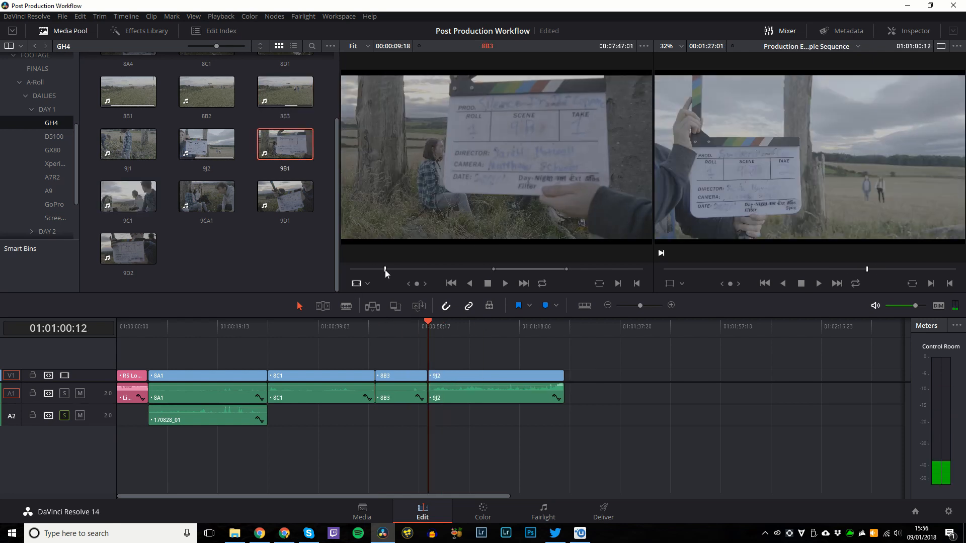
left_click_drag(384, 271, 419, 273)
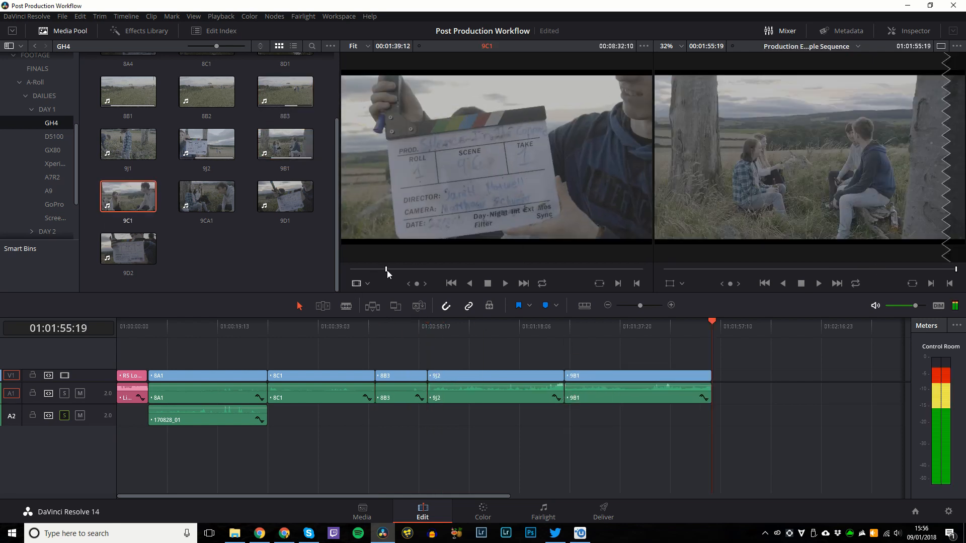
left_click_drag(106, 222, 711, 384)
left_click_drag(207, 196, 829, 384)
double_click(285, 196)
left_click_drag(376, 269, 381, 270)
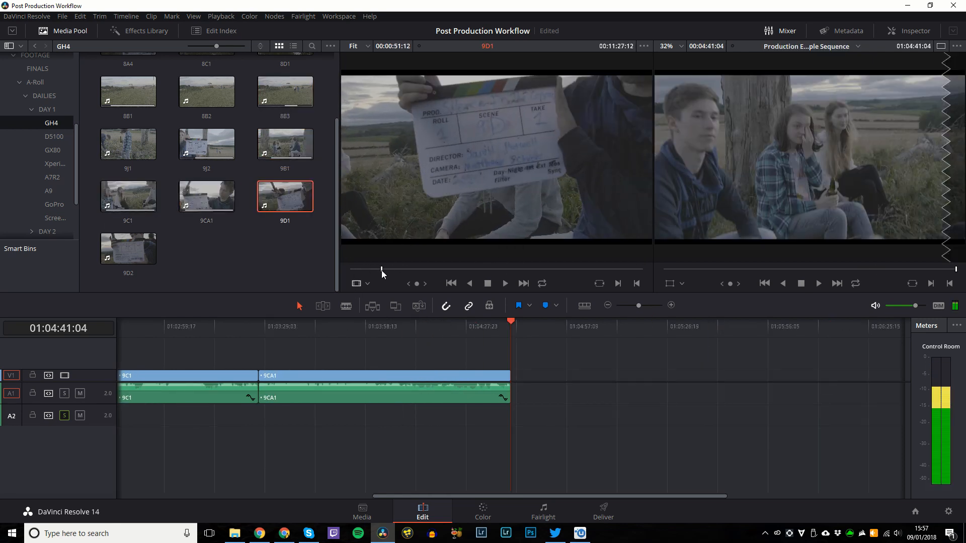
left_click_drag(285, 197, 553, 384)
scroll(41, 151, "up", 5)
left_click(41, 104)
Place 170828_09 on A2 under 8B3 and 170828_11 on a new A3 track.
left_click_drag(639, 305, 637, 306)
double_click(129, 179)
left_click_drag(128, 179, 371, 154)
double_click(285, 179)
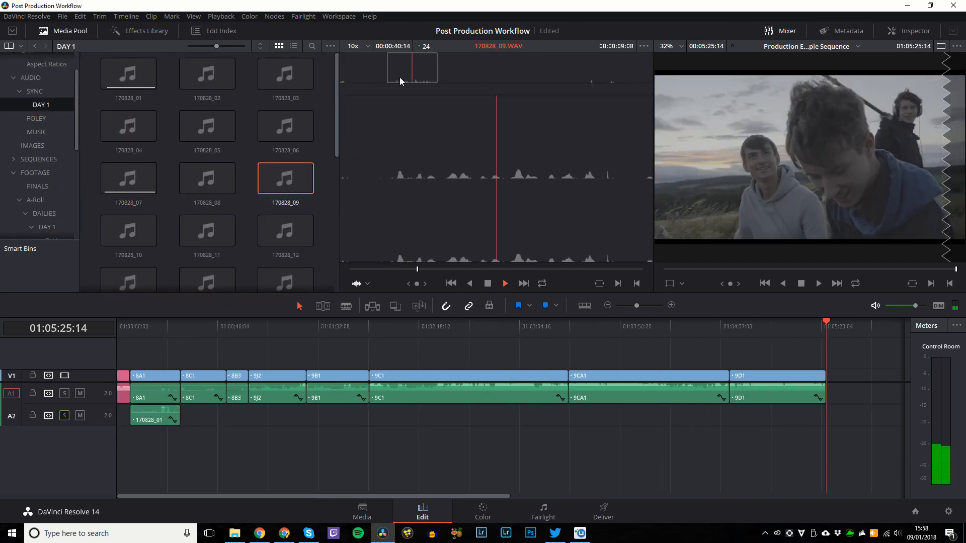
left_click_drag(285, 179, 257, 420)
double_click(189, 228)
left_click_drag(189, 229, 251, 438)
Place 170828_12 on A2 under 9B1 and load recordings 170828_13 to 170828_16.
left_click(339, 327)
scroll(285, 201, "down", 1)
double_click(286, 196)
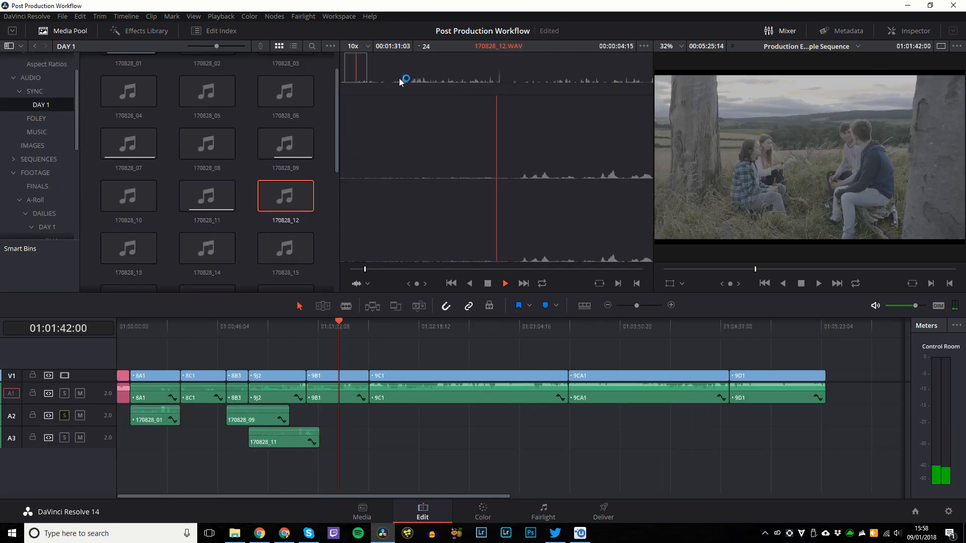
left_click_drag(285, 196, 308, 419)
scroll(202, 211, "down", 1)
double_click(129, 213)
double_click(207, 213)
double_click(264, 224)
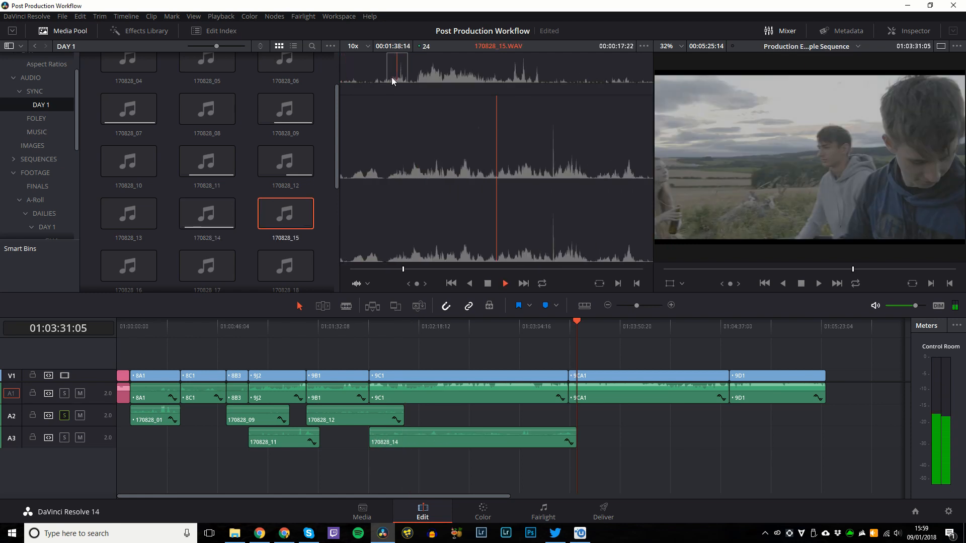
scroll(201, 212, "down", 1)
double_click(131, 199)
Slip 8B3 ten frames in Trim mode, align it with 170828_09 and link them.
left_click(229, 326)
key("ctrl+equal")
key("ctrl+equal")
key("ctrl+equal")
key("ctrl+minus")
key("ctrl+minus")
key("ctrl+minus")
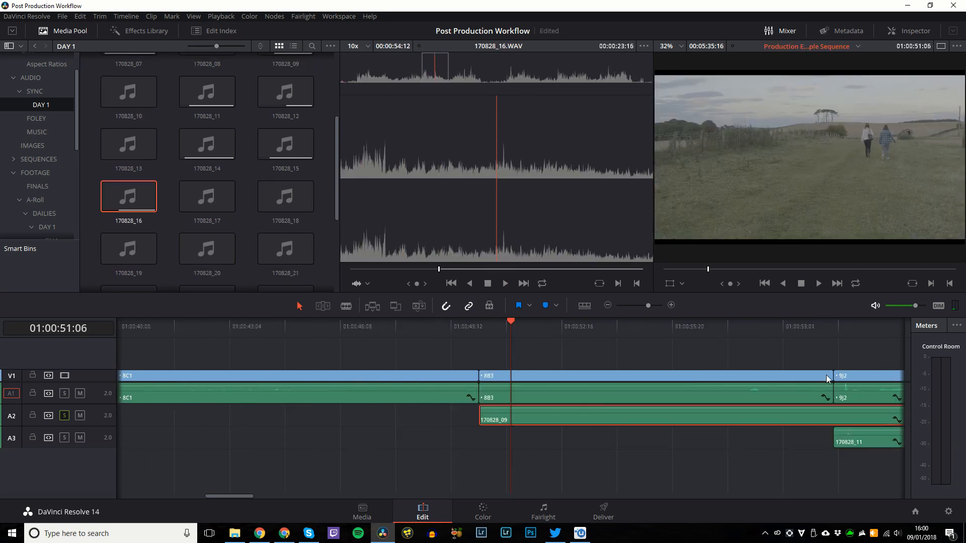
left_click(546, 376)
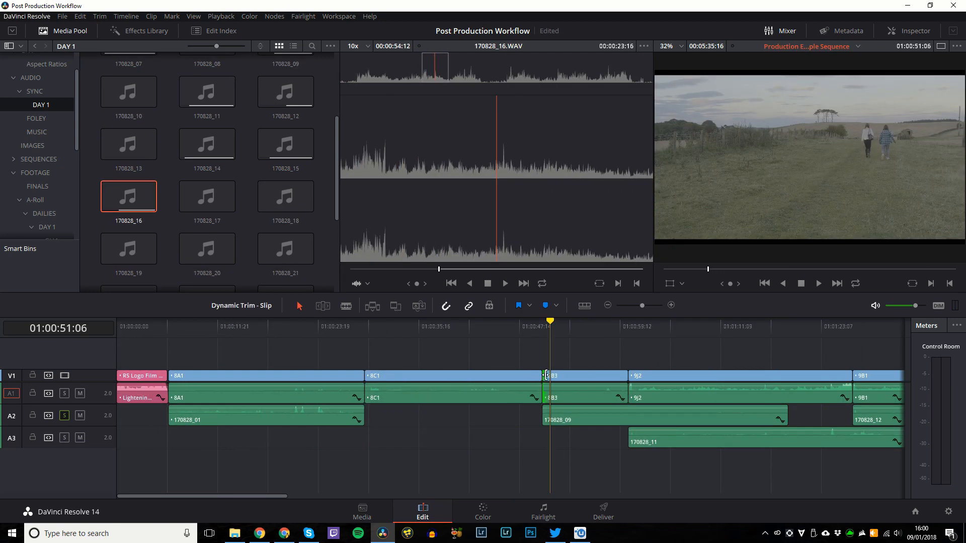
key("t")
left_click_drag(544, 376, 403, 375)
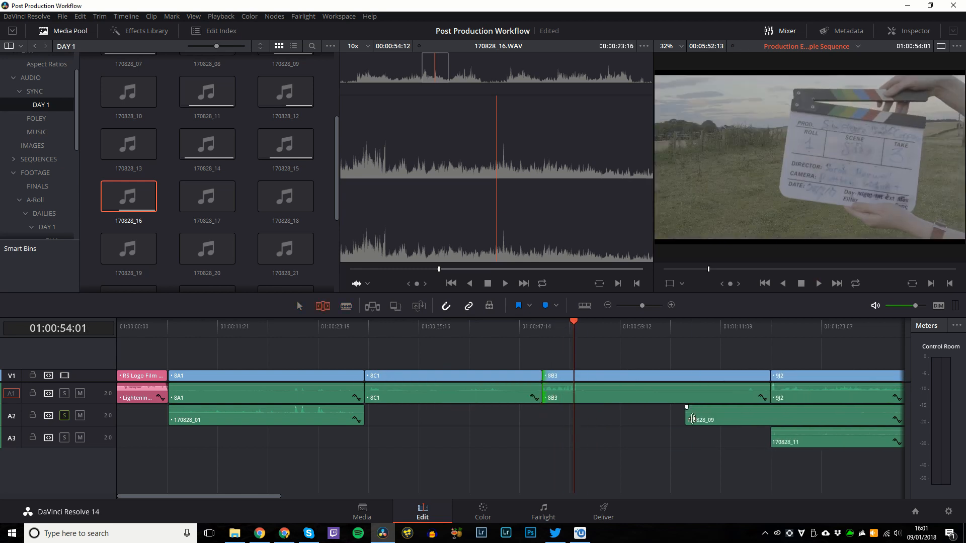
key("a")
key("ctrl+equal")
key("ctrl+equal")
key("ctrl+equal")
left_click_drag(217, 422, 276, 423)
left_click(642, 418)
left_click(643, 376, "ctrl")
key("ctrl+alt+l")
Play across the 8B3 to 9J2 cut with the A1 camera audio muted.
key("ctrl+minus")
key("ctrl+minus")
key("Down")
key("ctrl+equal")
key("ctrl+equal")
key("ctrl+equal")
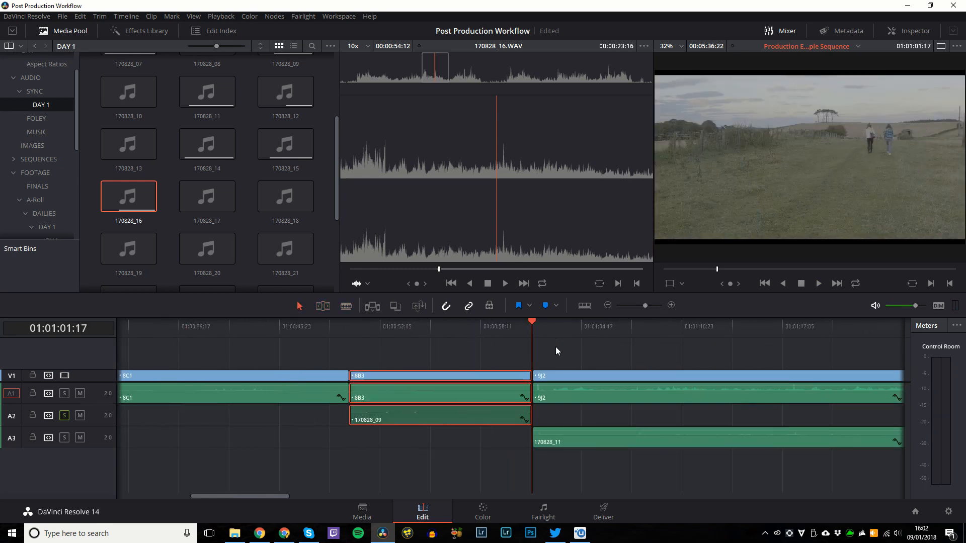
key("space")
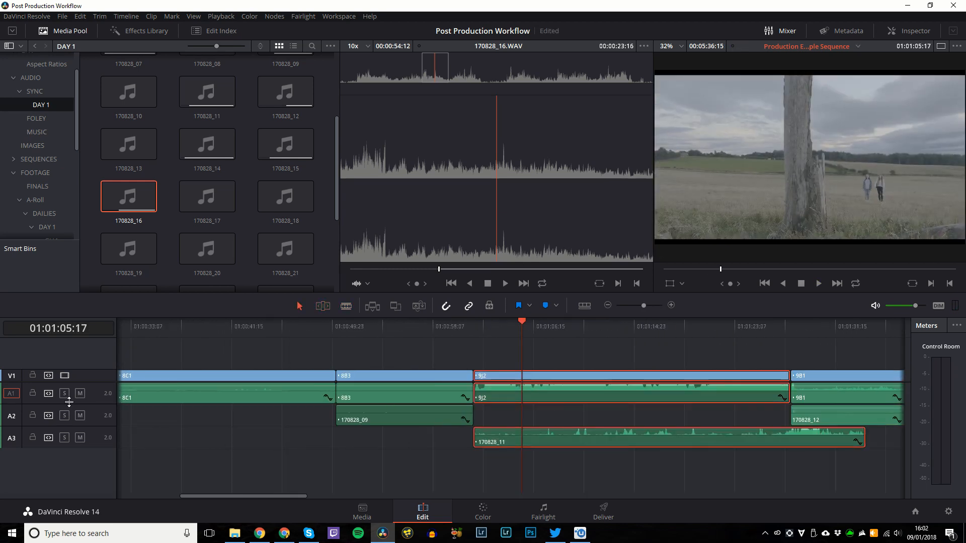
left_click(674, 330)
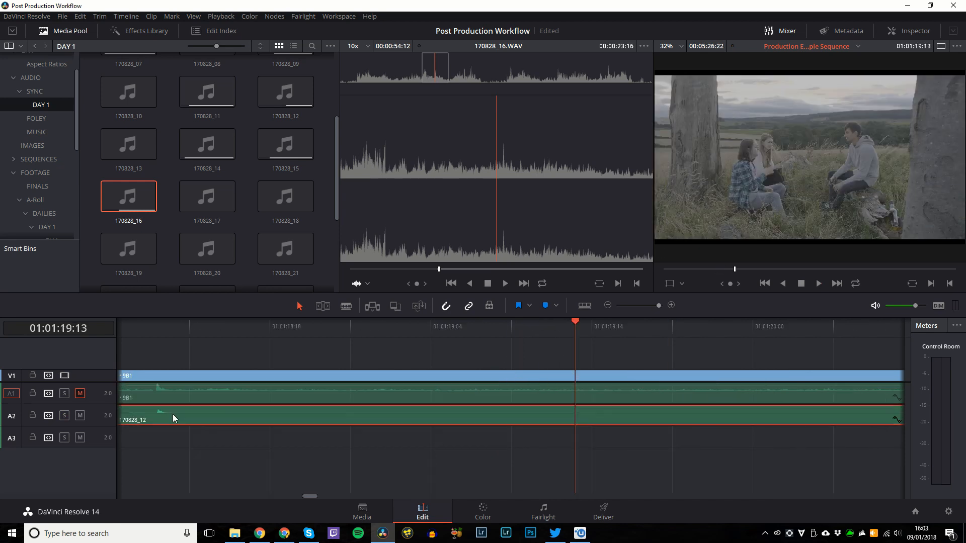
key("ctrl+minus")
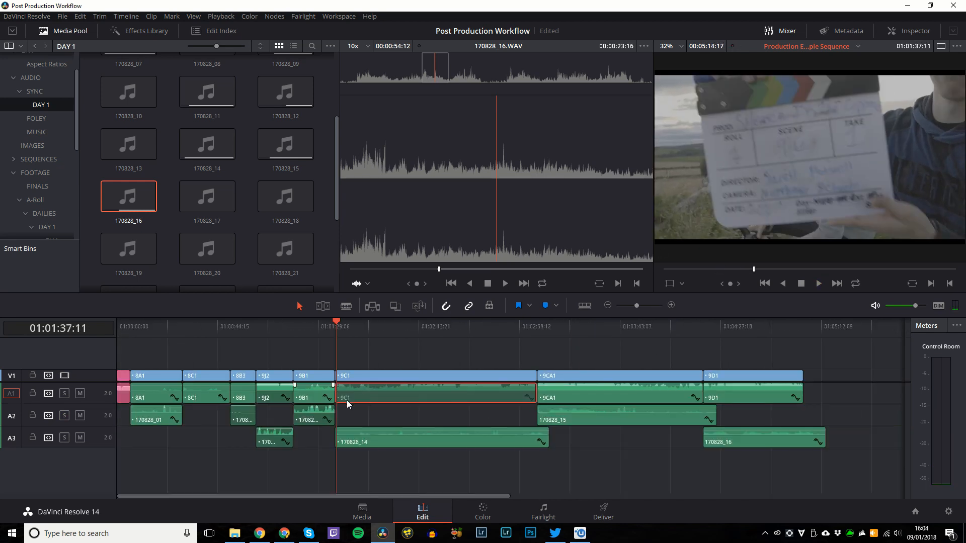
left_click(519, 335)
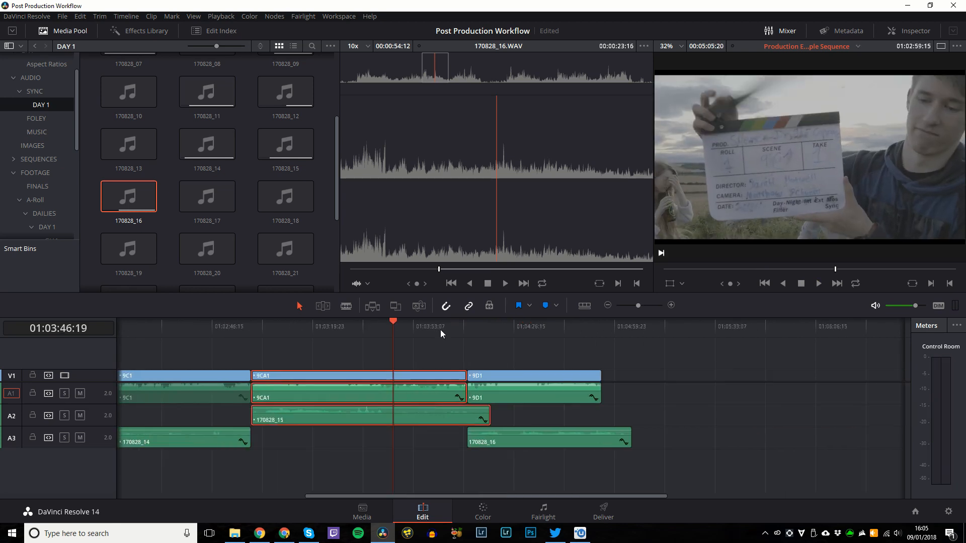
Trim 9CA1's end at the playhead, move 170828_16 onto A2 and solo A2.
left_click(360, 327)
key("ctrl+shift+]")
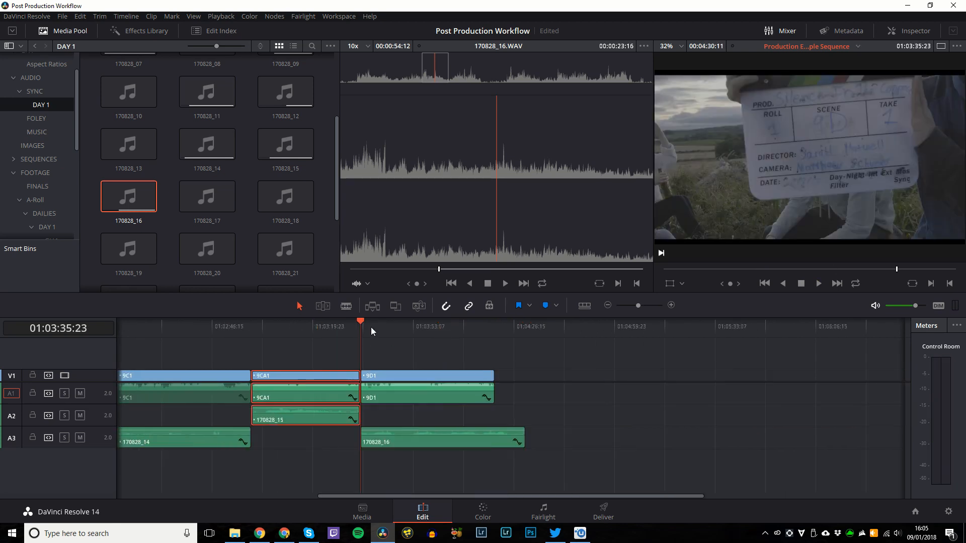
key("ctrl+equal")
key("ctrl+equal")
key("ctrl+equal")
key("ctrl+equal")
key("ctrl+equal")
key("ctrl+equal")
key("space")
left_click_drag(487, 441, 482, 420)
left_click(65, 415)
key("ctrl+minus")
key("ctrl+minus")
key("ctrl+minus")
Play from about 01:03:39, then extend 170828_16's start back to the 9D1 cut.
left_click(493, 328)
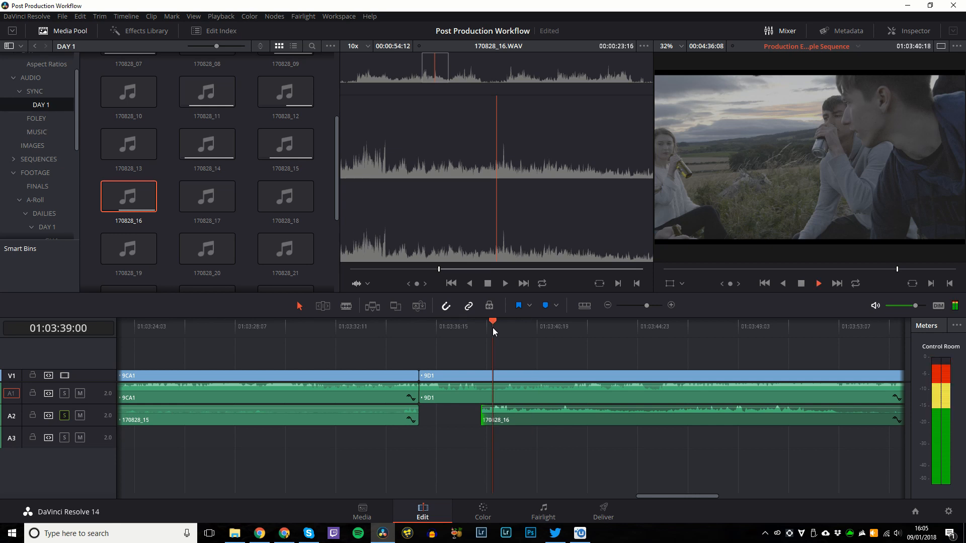
key("space")
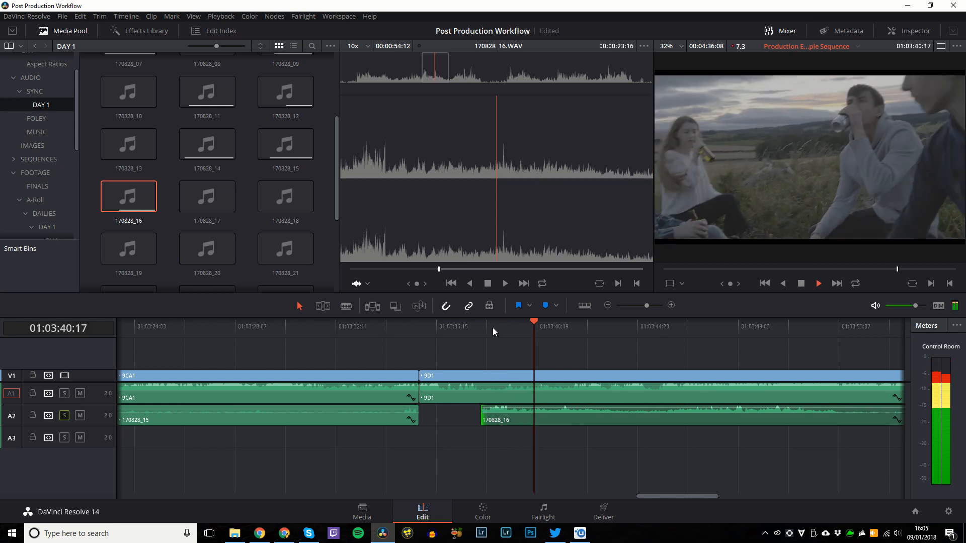
key("space")
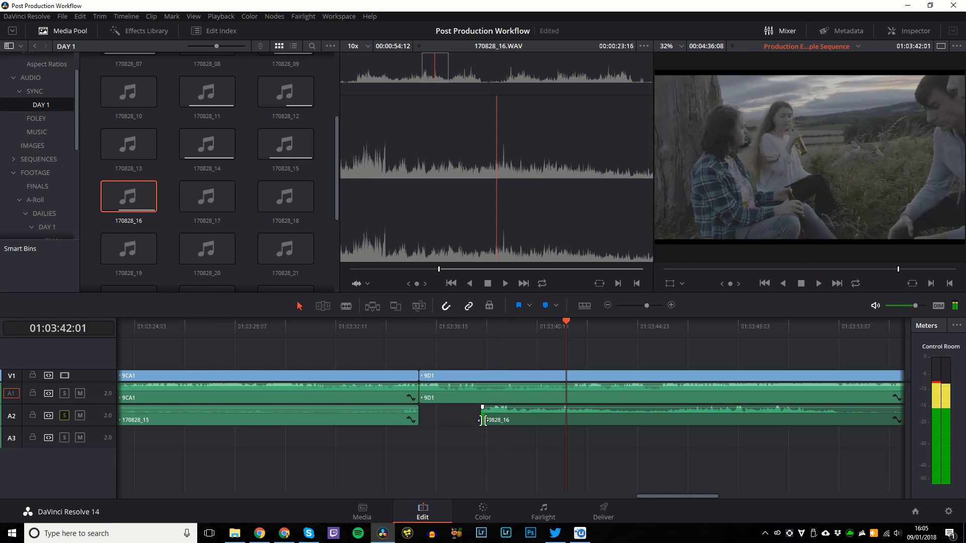
left_click_drag(487, 416, 454, 418)
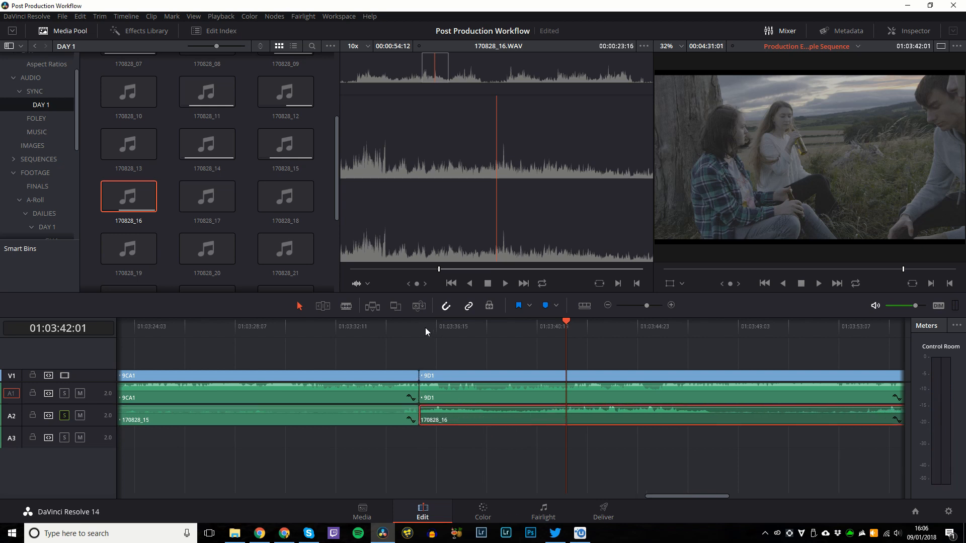
Replay from the clapperboard and from 01:03:36:10 to check 9D1's sync.
left_click_drag(424, 328, 505, 327)
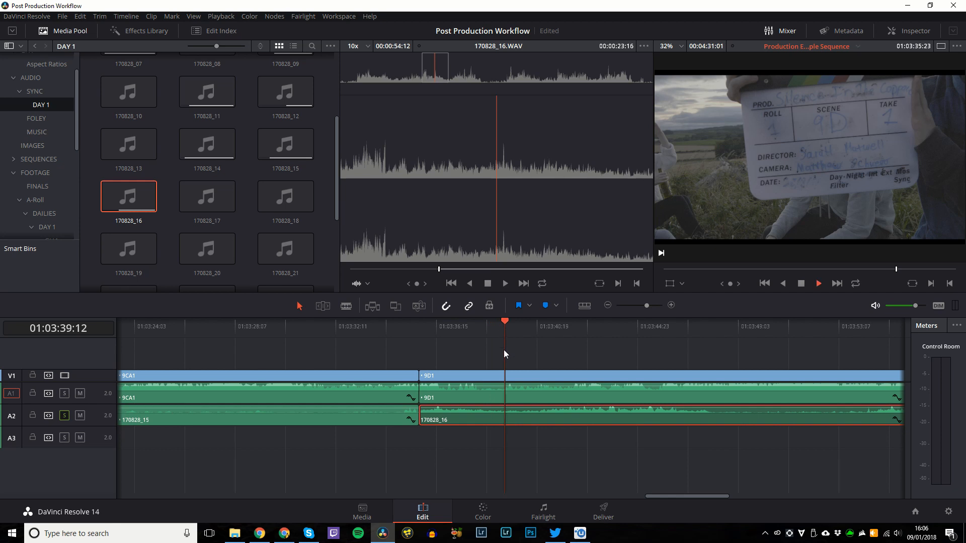
key("space")
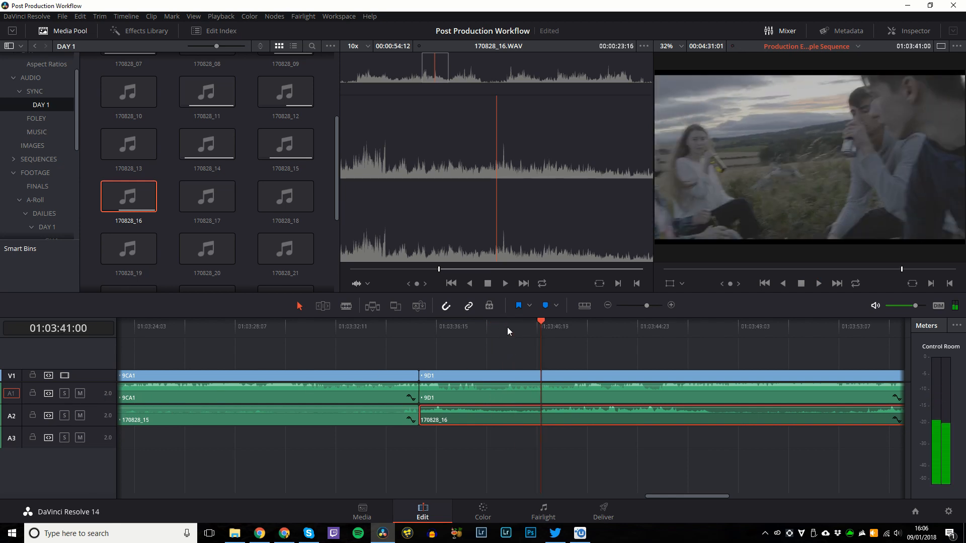
left_click(506, 326)
key("space")
left_click_drag(506, 326, 495, 326)
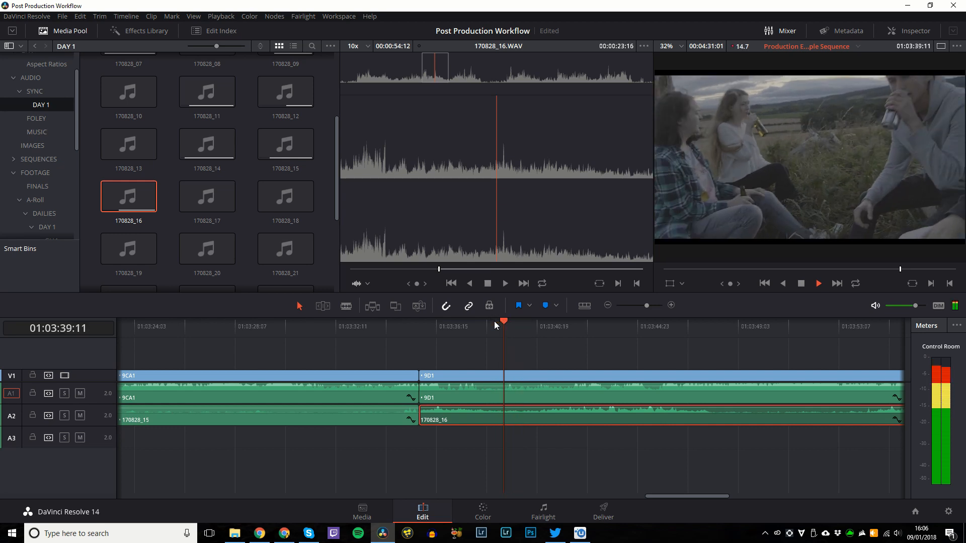
key("space")
left_click(431, 326)
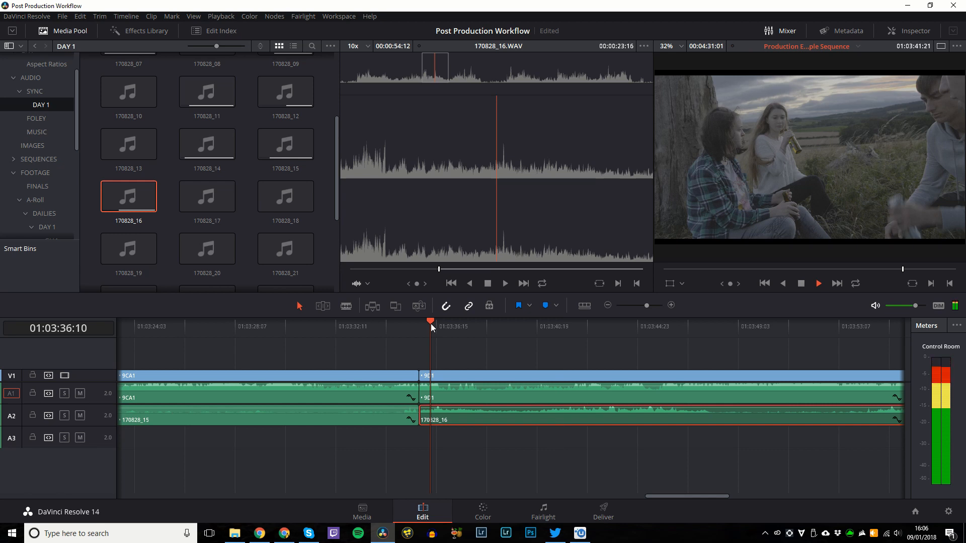
key("space")
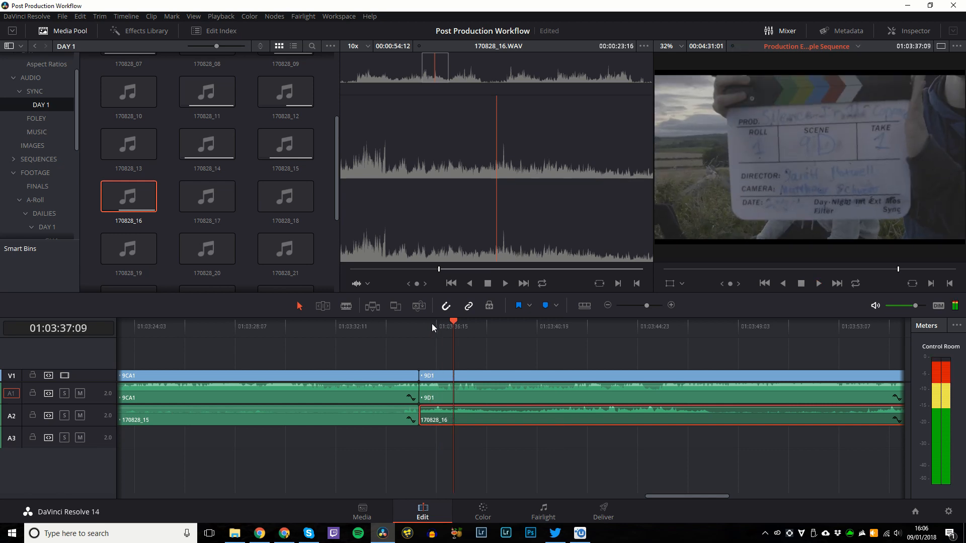
scroll(463, 375, "up", 2)
scroll(463, 375, "up", 2)
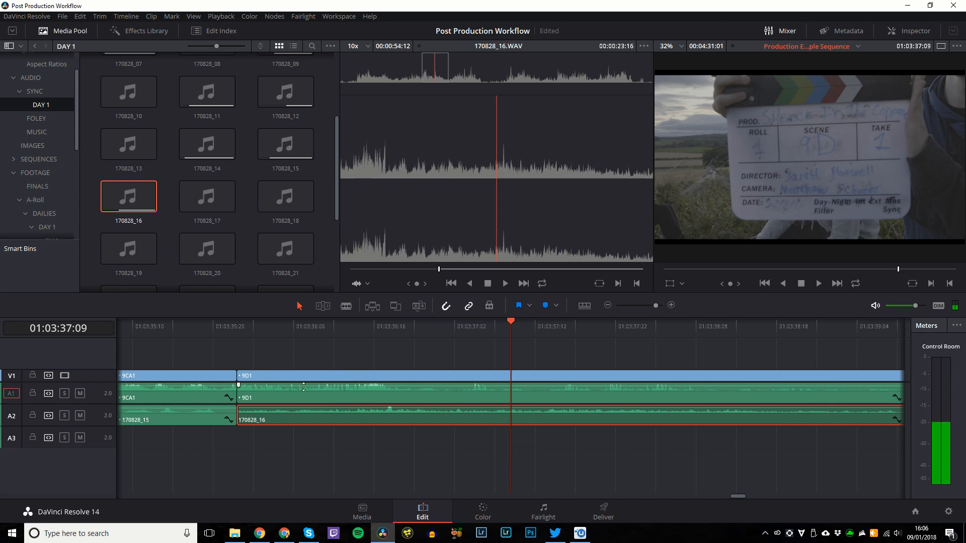
Trim the head of 170828_16 on A2 and slide it to start at the 9D1 cut.
left_click(469, 327)
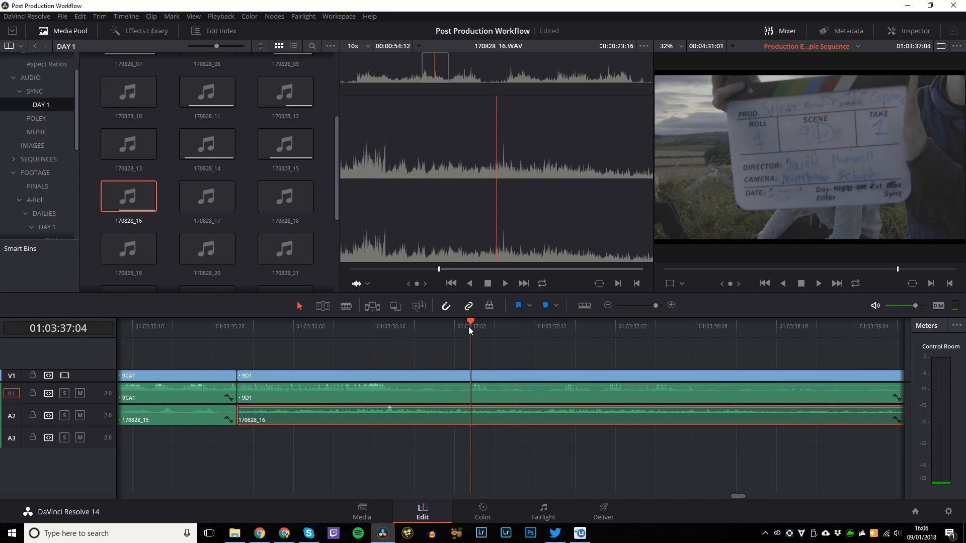
left_click(448, 379)
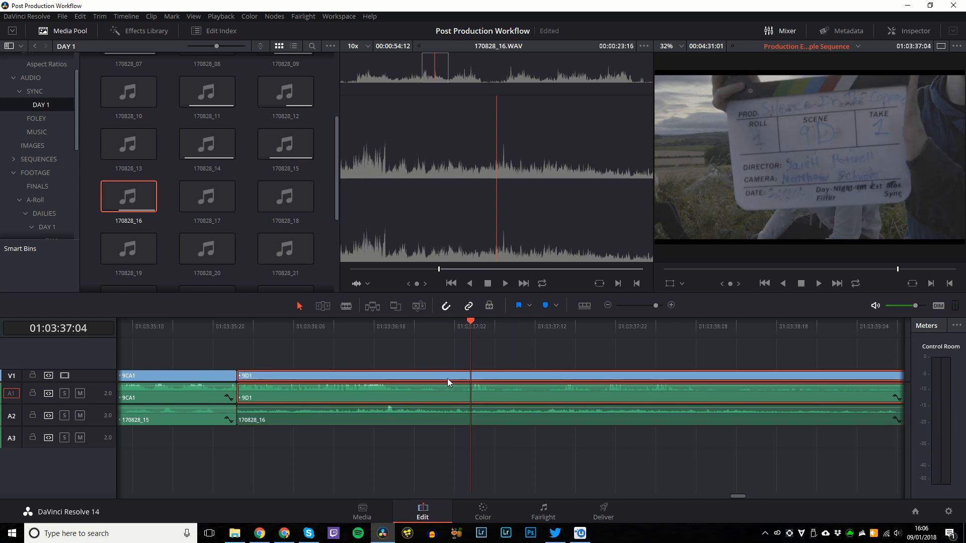
key("Up")
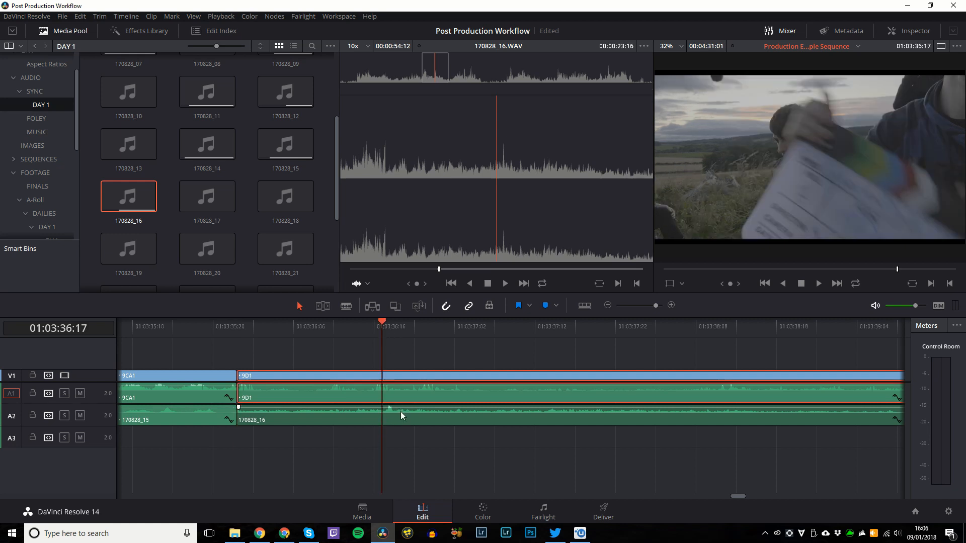
left_click(401, 419)
key("space")
key("space")
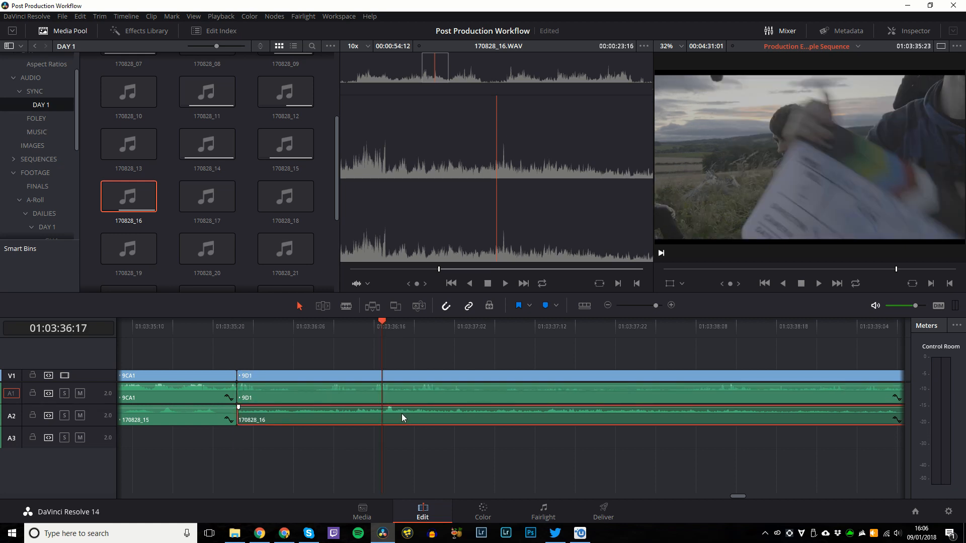
key("shift+bracketleft")
left_click_drag(415, 420, 269, 418)
Zoom in on the 9D1 edit point and play through the cut.
left_click(237, 326)
key("ctrl+equal")
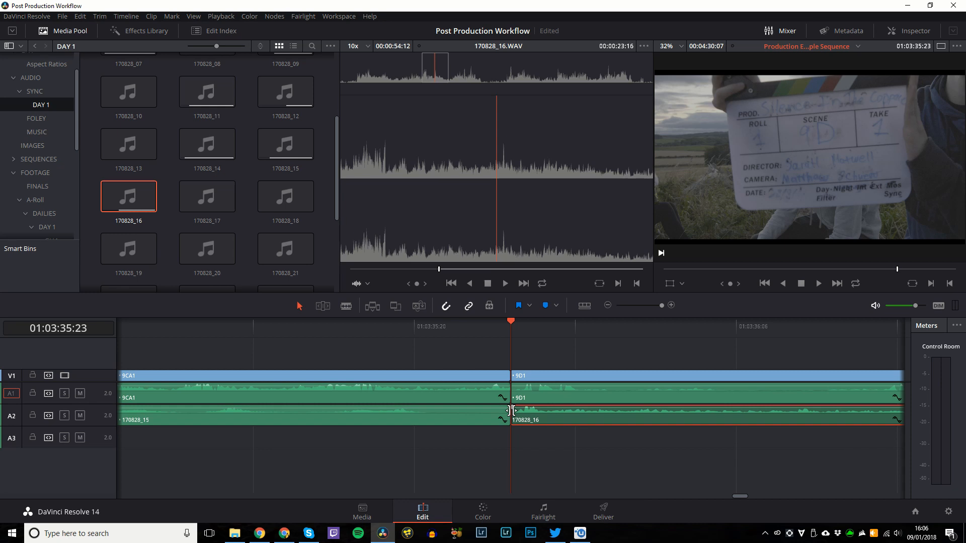
key("space")
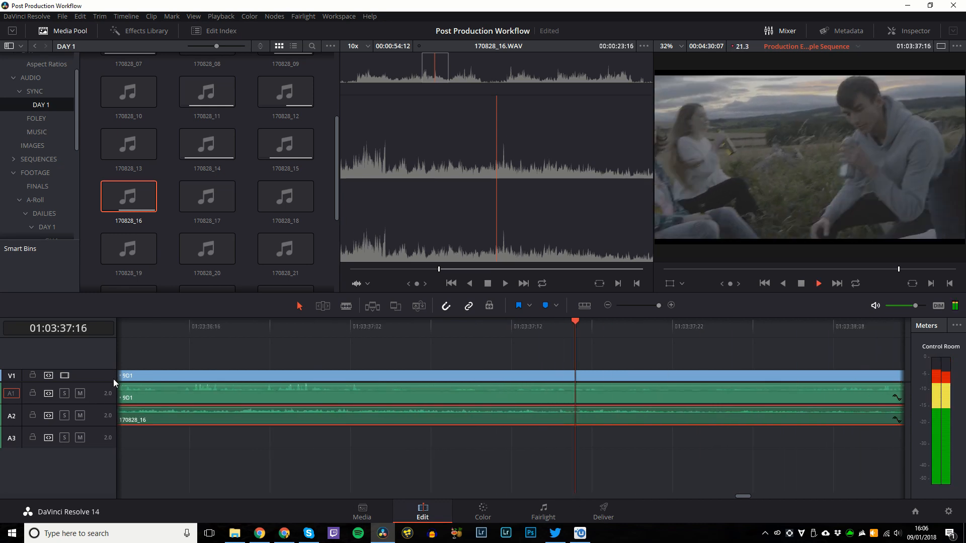
key("ctrl+minus")
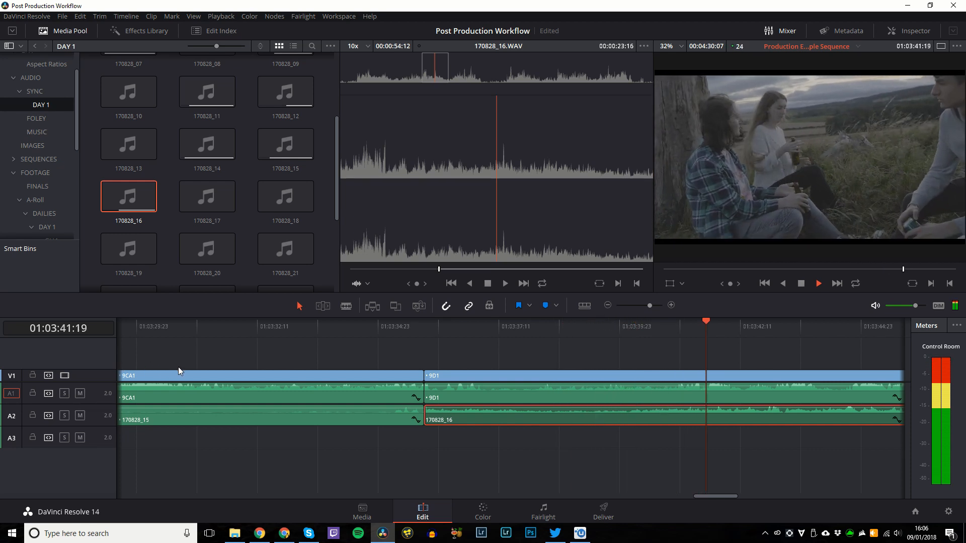
key("space")
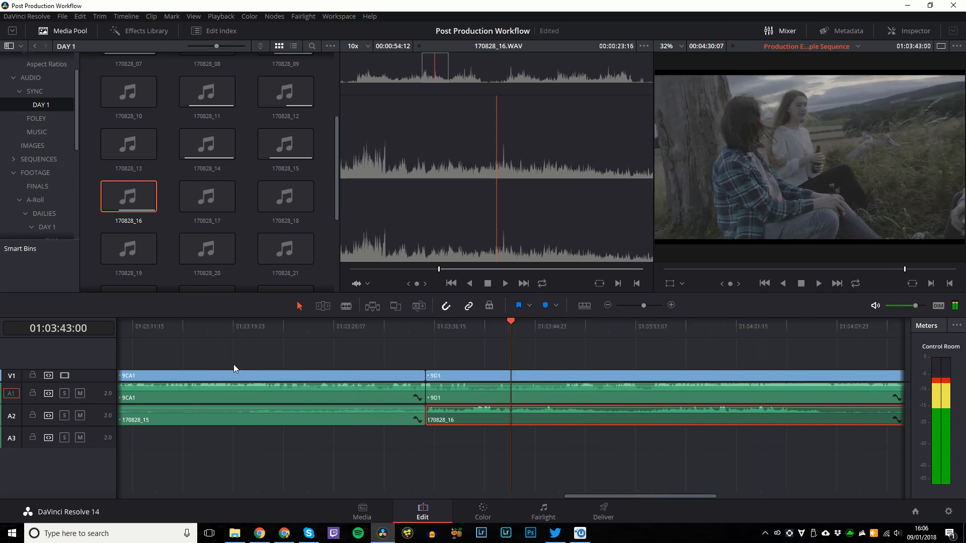
key("ctrl+minus")
key("space")
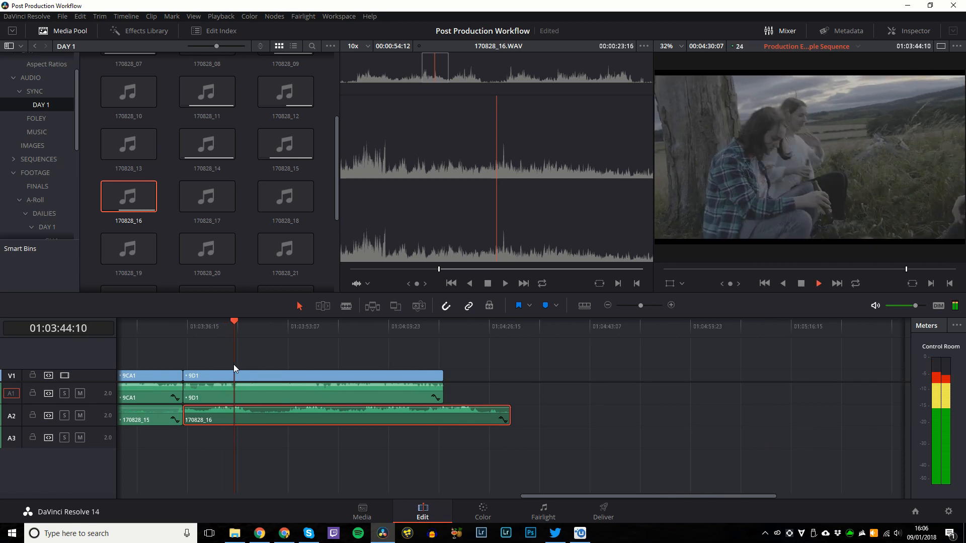
key("space")
left_click(198, 331)
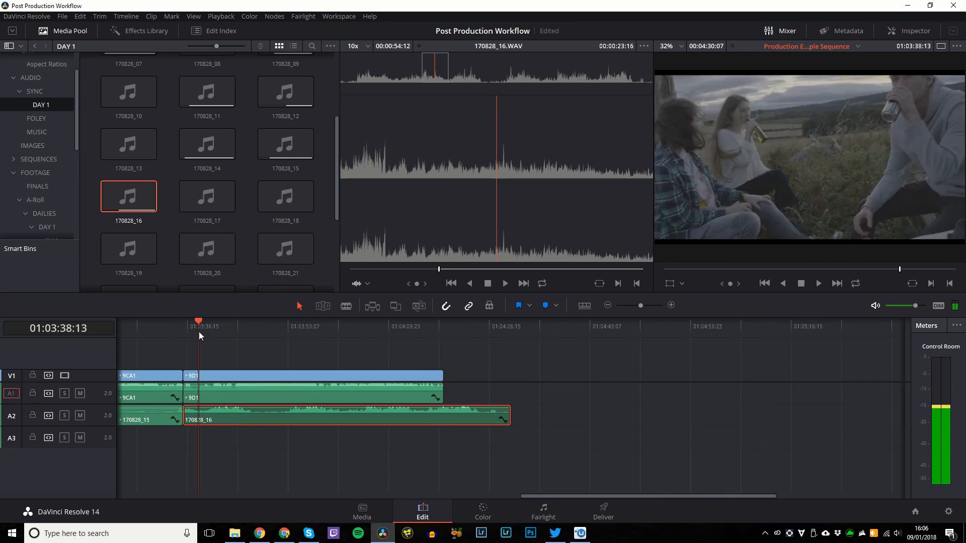
key("ctrl+plus")
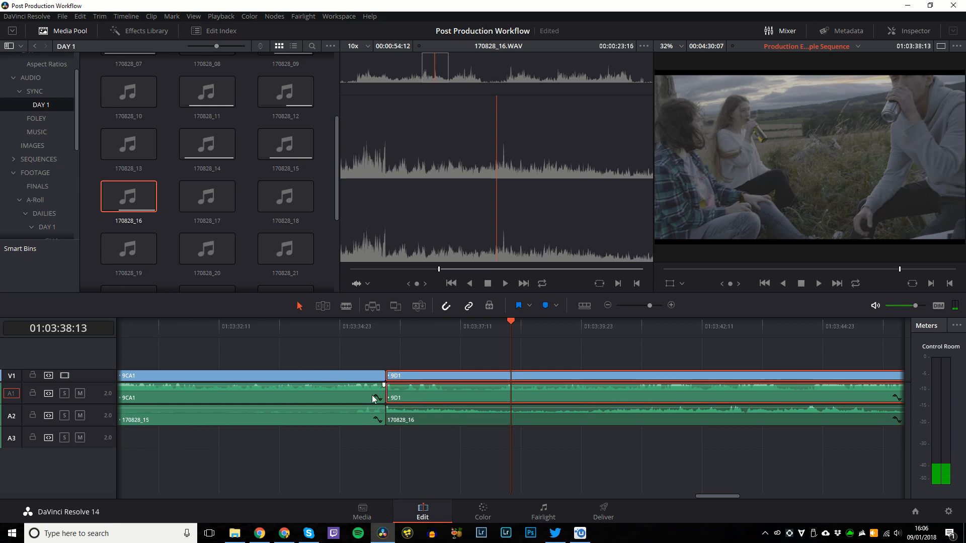
Briefly disable and re-enable the 9CA1 and 9D1 camera audio clips on A1.
left_click(373, 395)
left_click(421, 393, "ctrl")
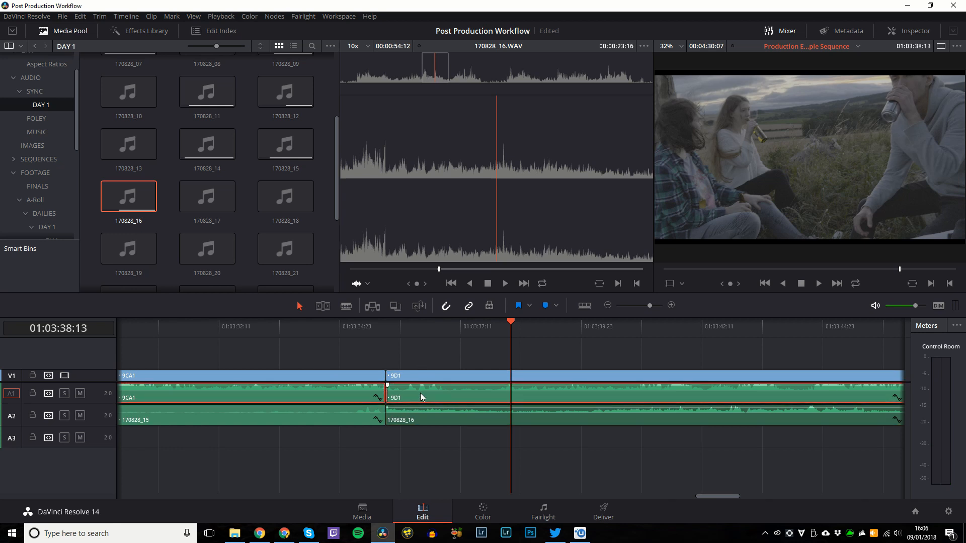
key("d")
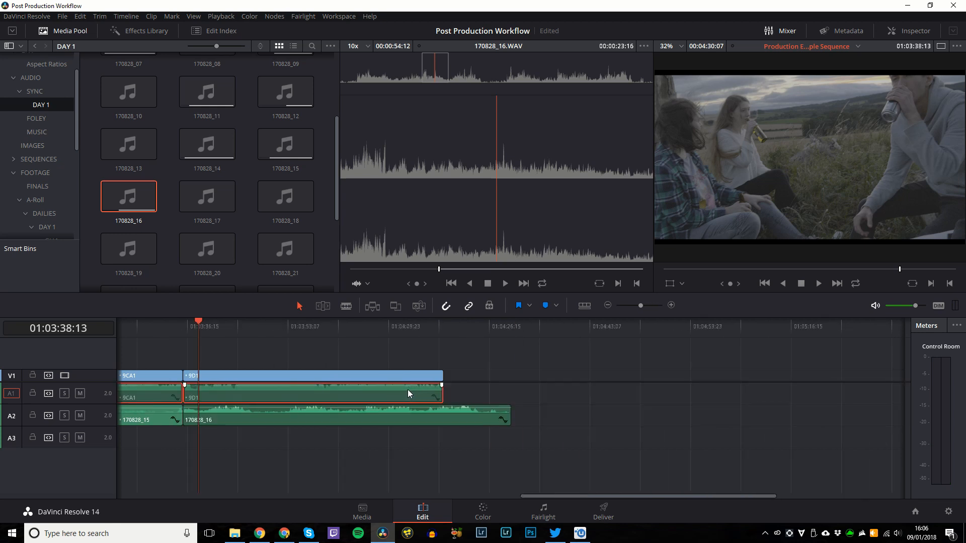
key("ctrl+minus")
key("ctrl+minus")
key("d")
key("ctrl+equal")
key("ctrl+equal")
key("ctrl+equal")
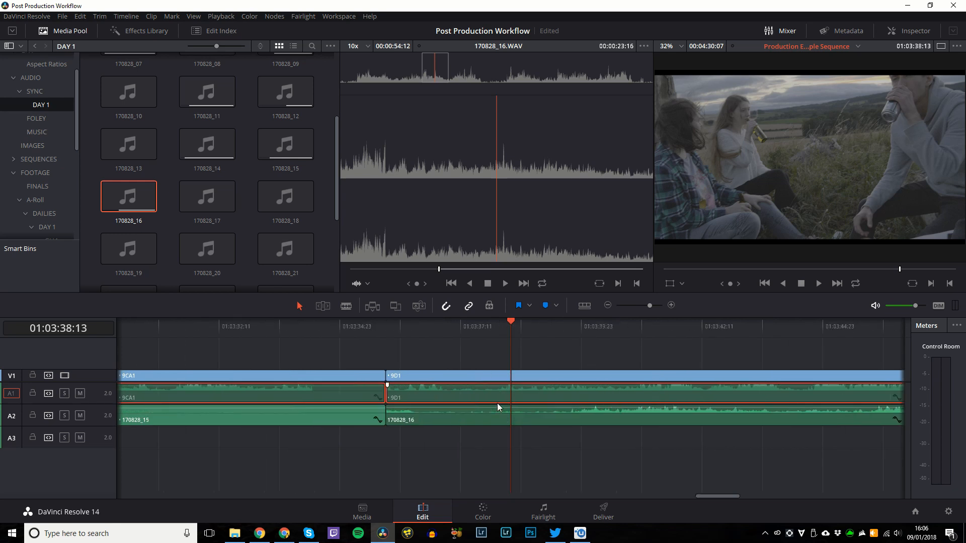
Replay from 01:03:36:19 and test-trim 9D1's audio start there, undoing the trim.
key("space")
key("space")
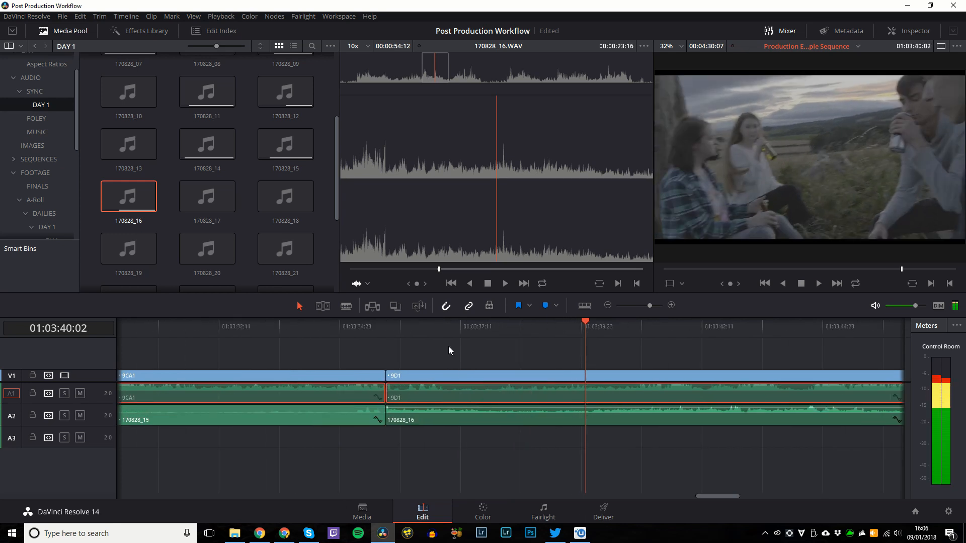
left_click(426, 334)
key("space")
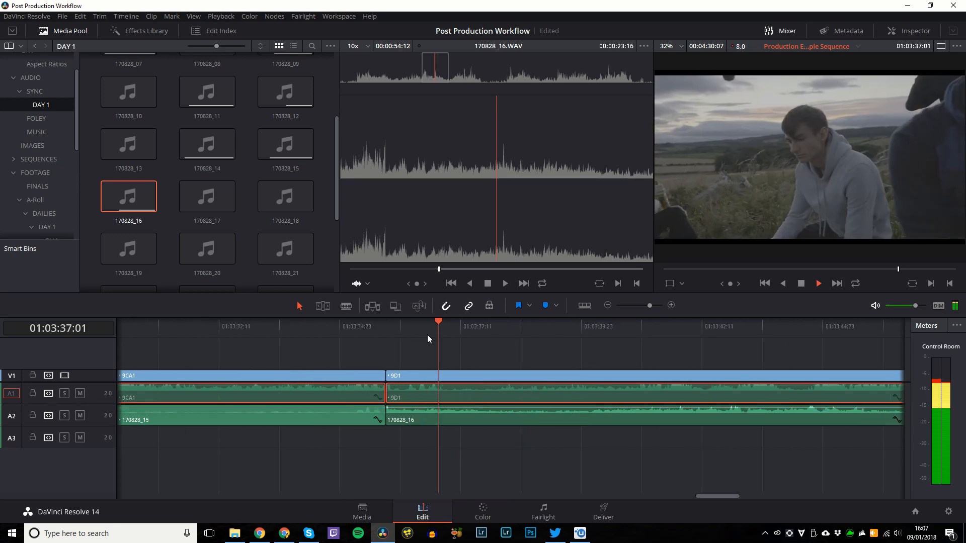
key("space")
left_click(427, 334)
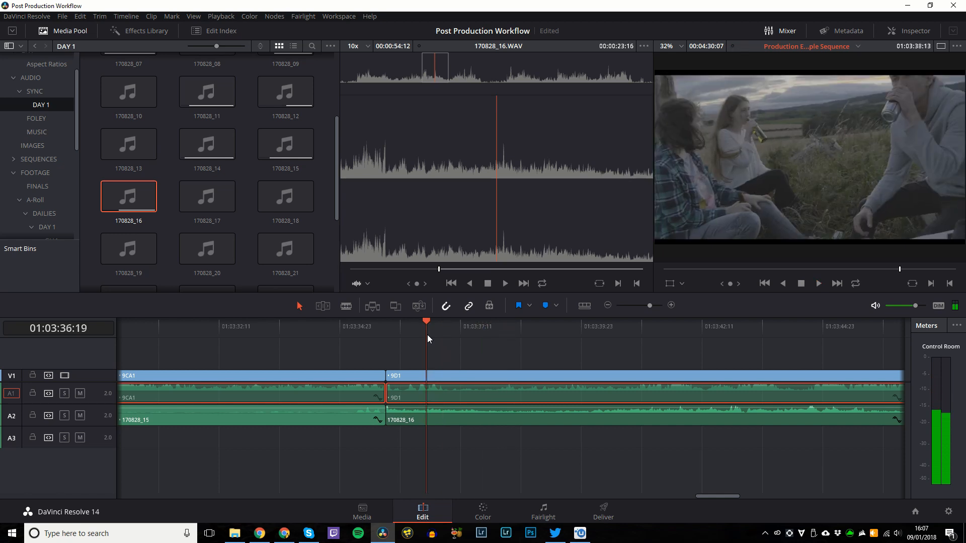
key("shift+bracketleft")
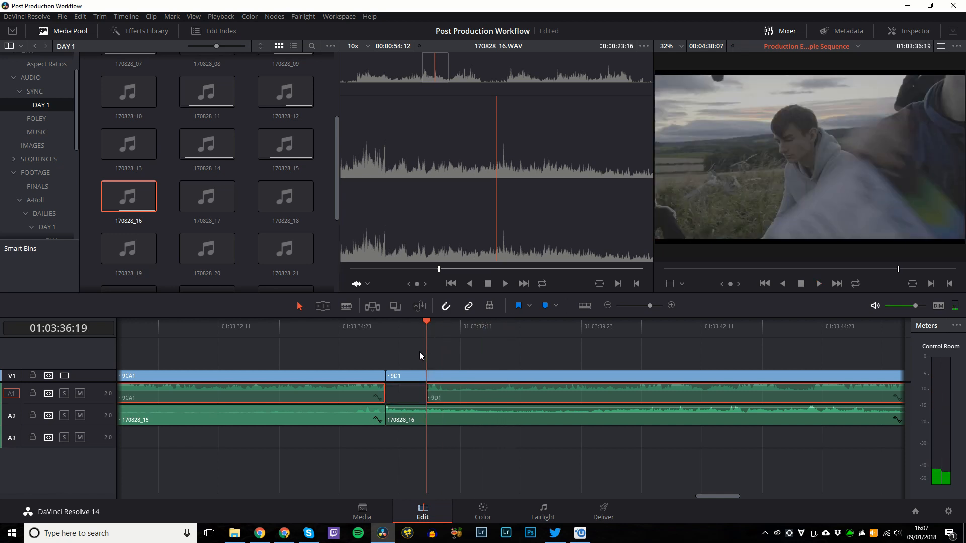
key("ctrl+z")
Review the 9CA1/9D1 cut with the linked 9D1 clips selected.
left_click(460, 375)
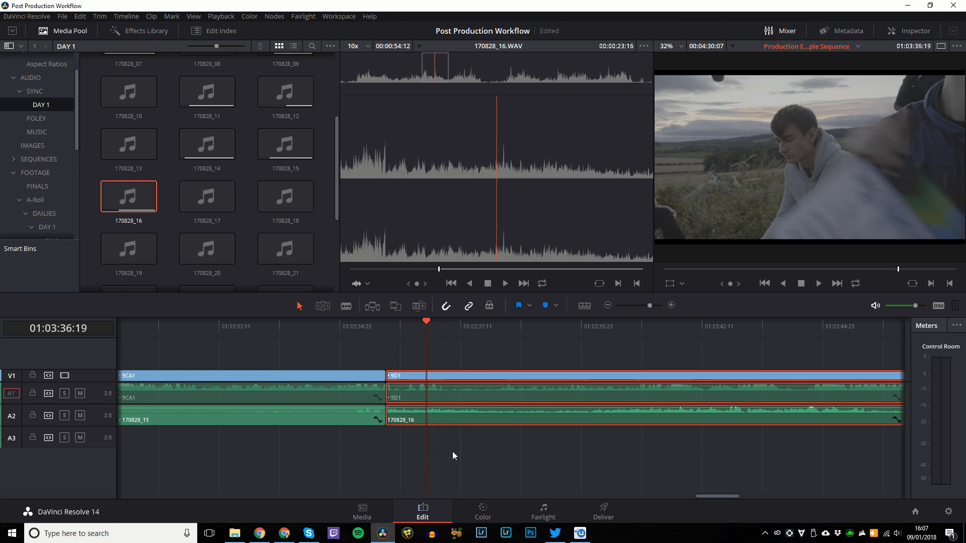
key("space")
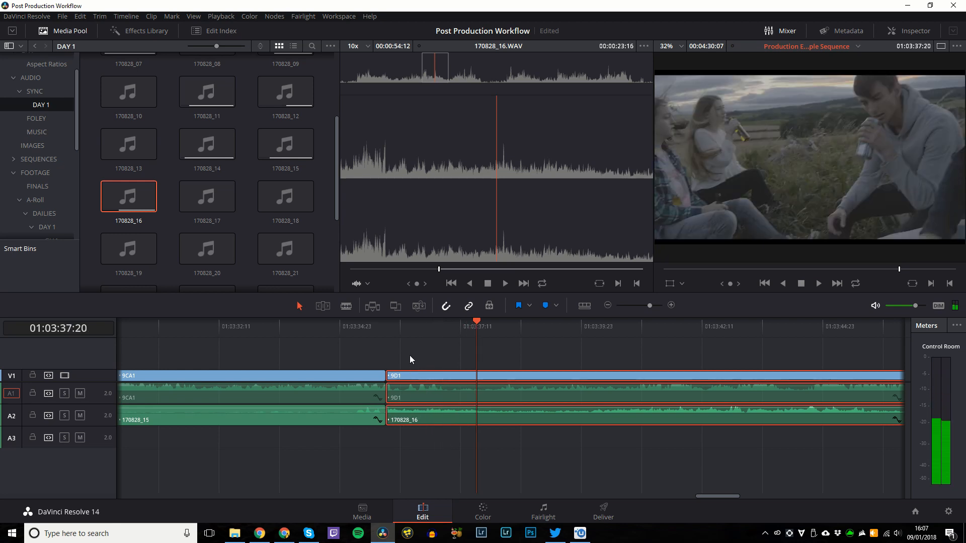
key("j")
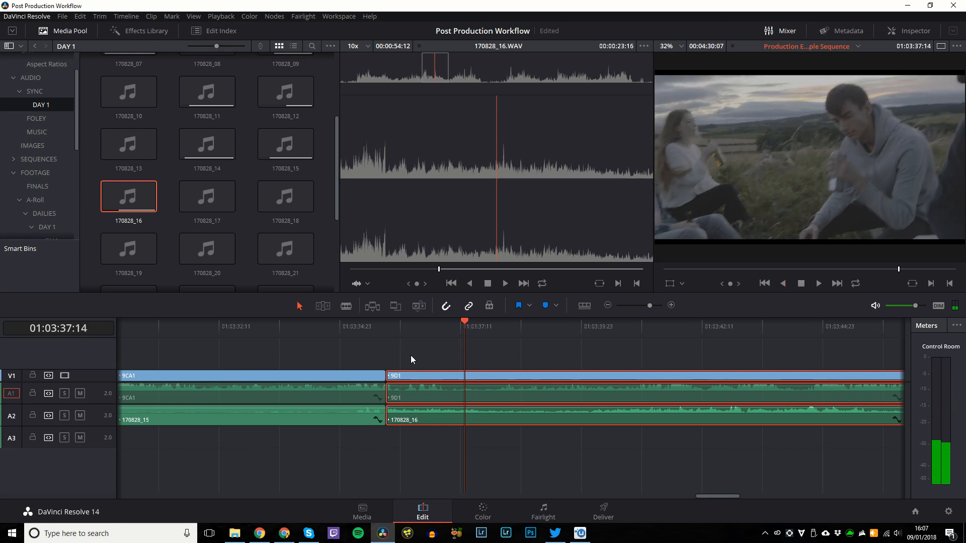
key("Up")
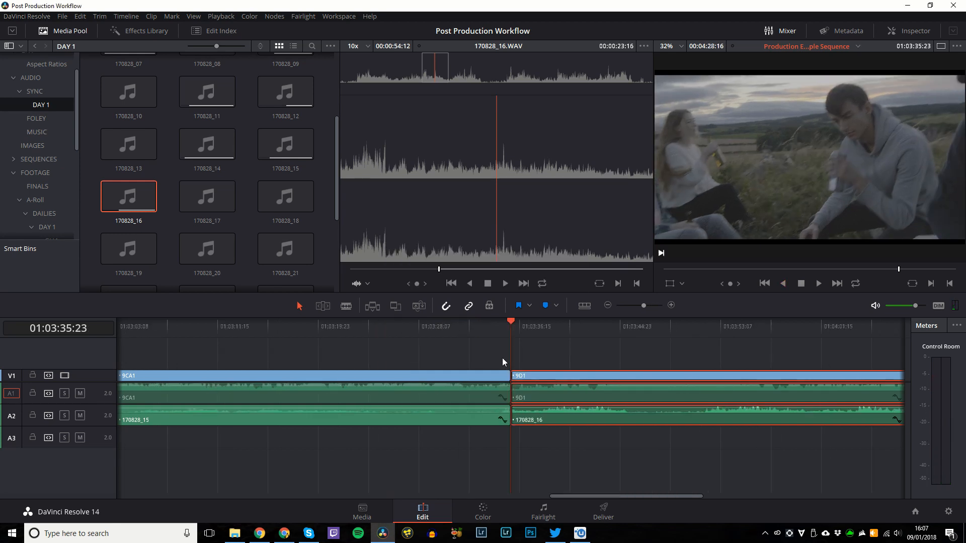
scroll(502, 358, "down", 3)
left_click(378, 339)
Scrub to the end of 9D1 to see how it ends, and fit the sequence in view.
left_click(347, 326)
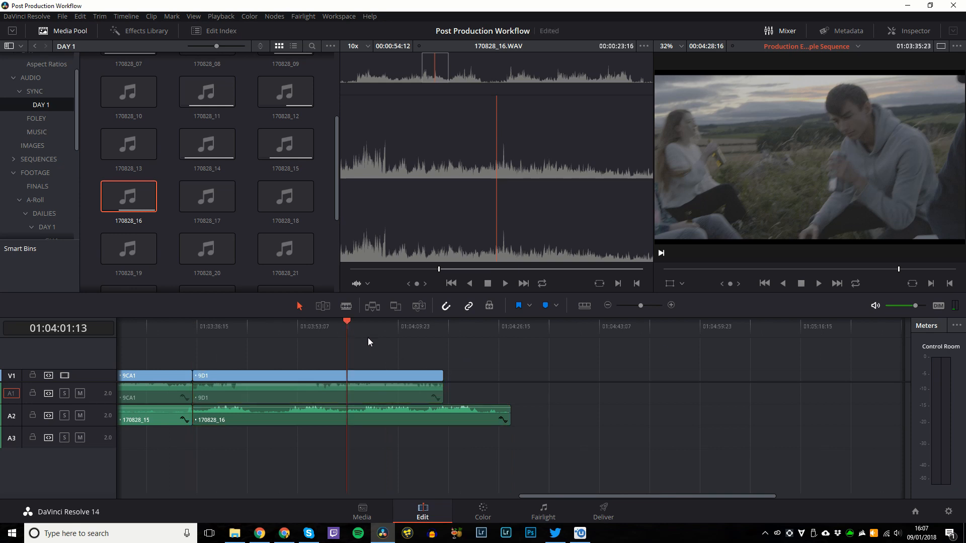
left_click(380, 327)
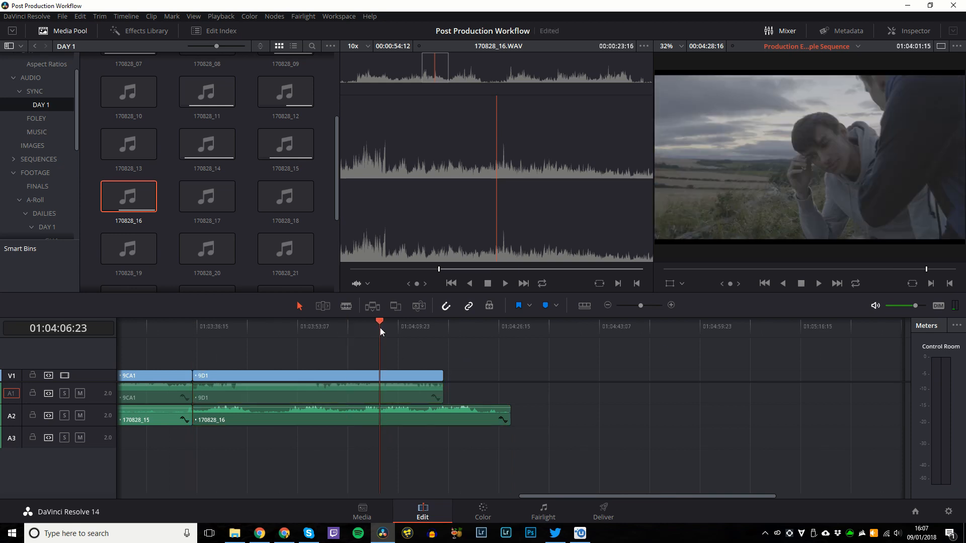
left_click(408, 333)
left_click(419, 328)
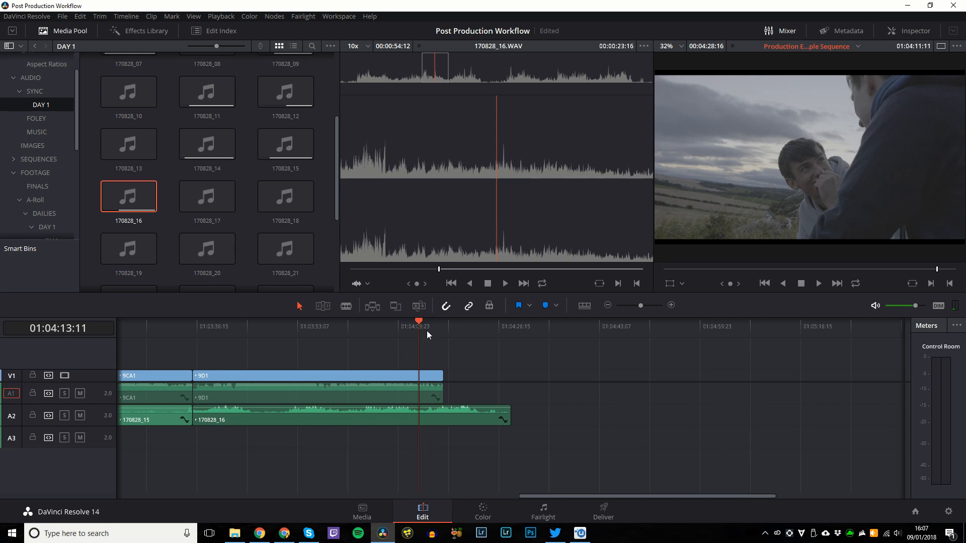
key("Down")
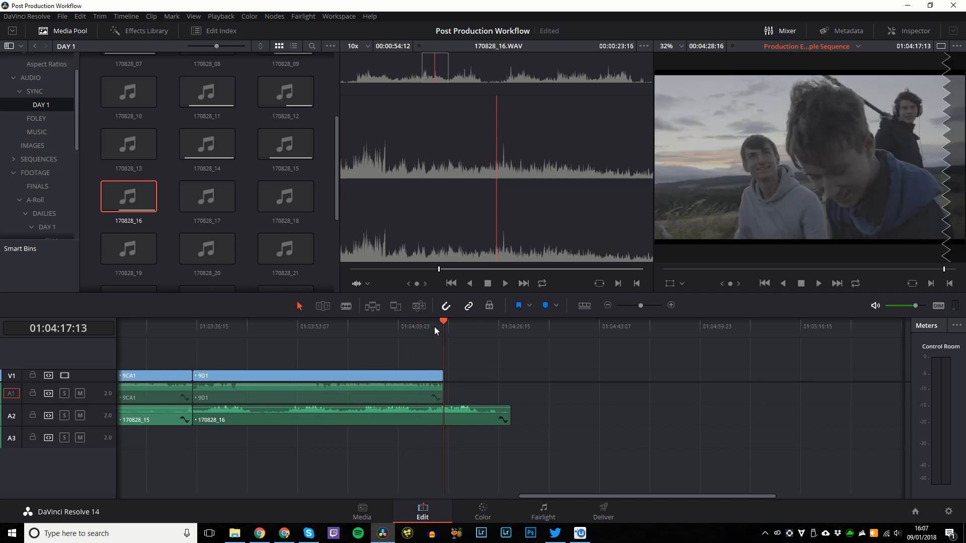
left_click(432, 327)
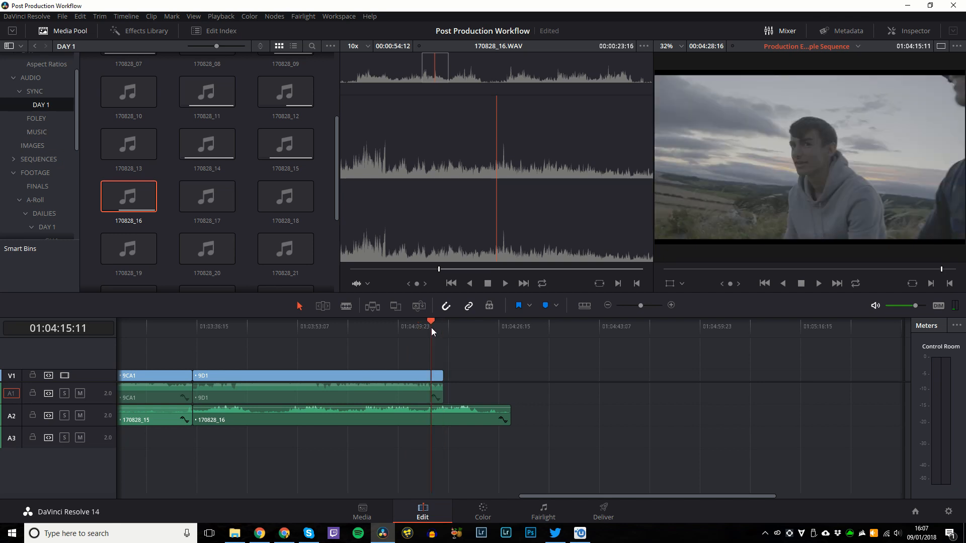
left_click(421, 328)
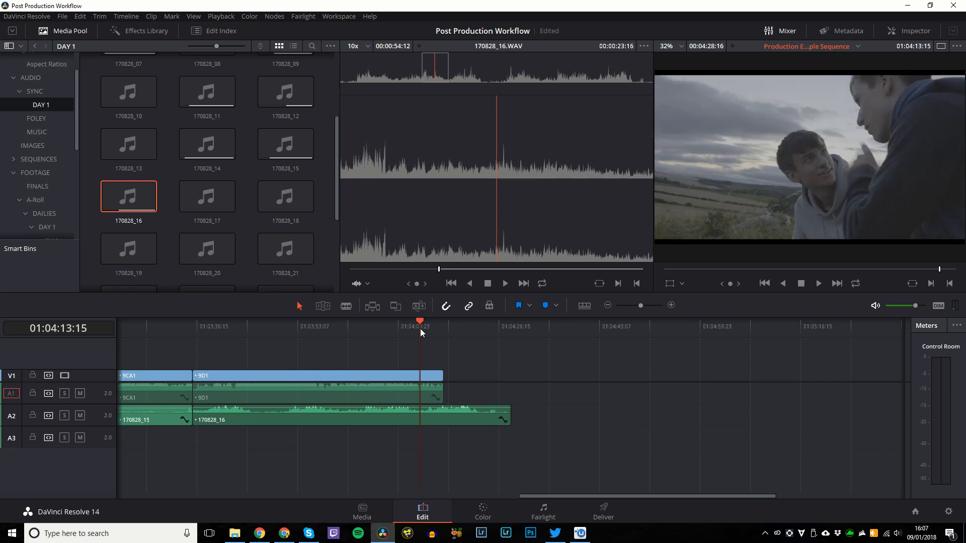
key("shift+z")
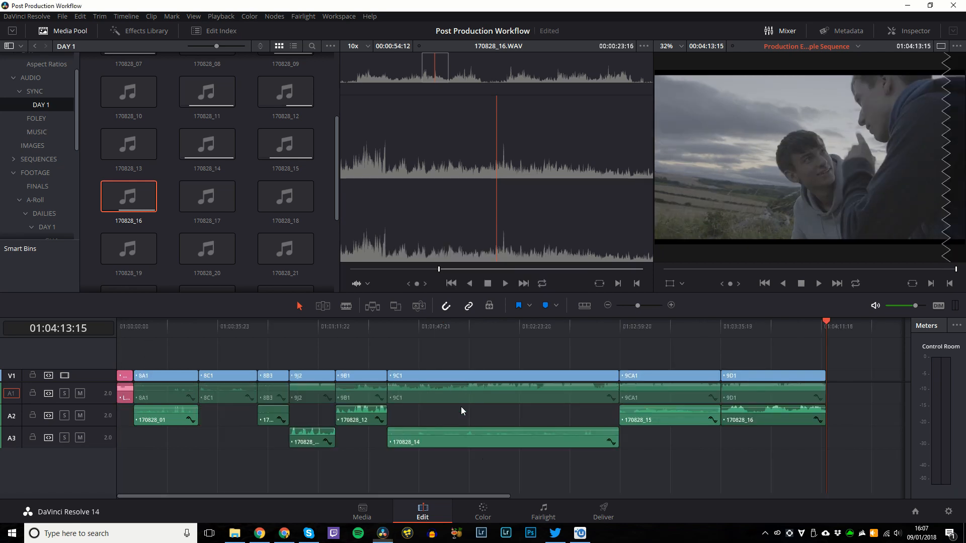
Move the two A3 audio clips onto A2 and check each shot is linked to its recording.
left_click_drag(700, 463, 424, 417)
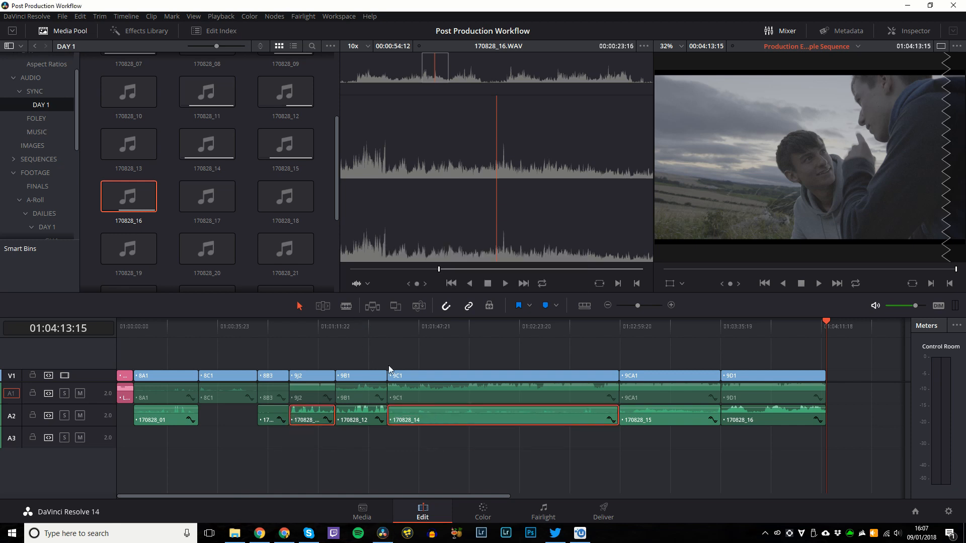
left_click(868, 418)
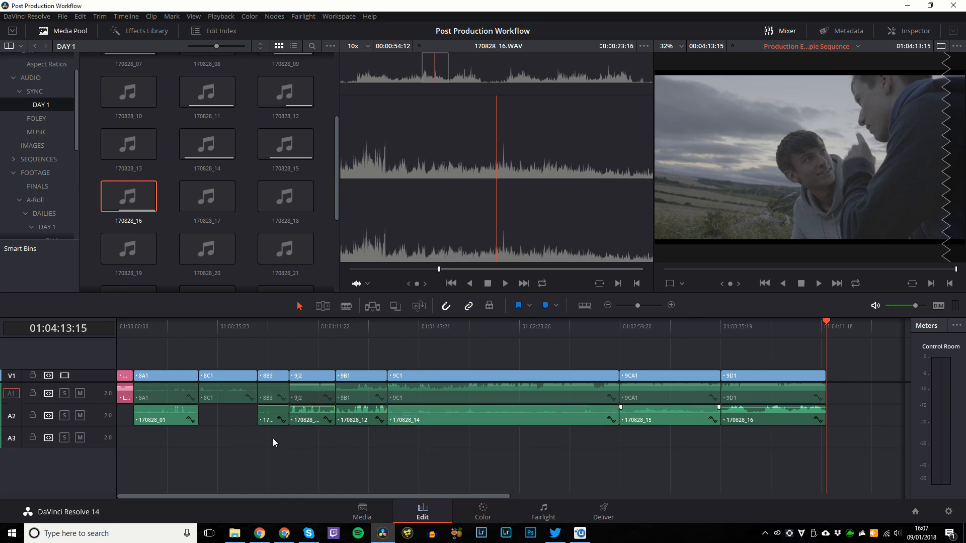
left_click(273, 422)
left_click(527, 417)
left_click(640, 419)
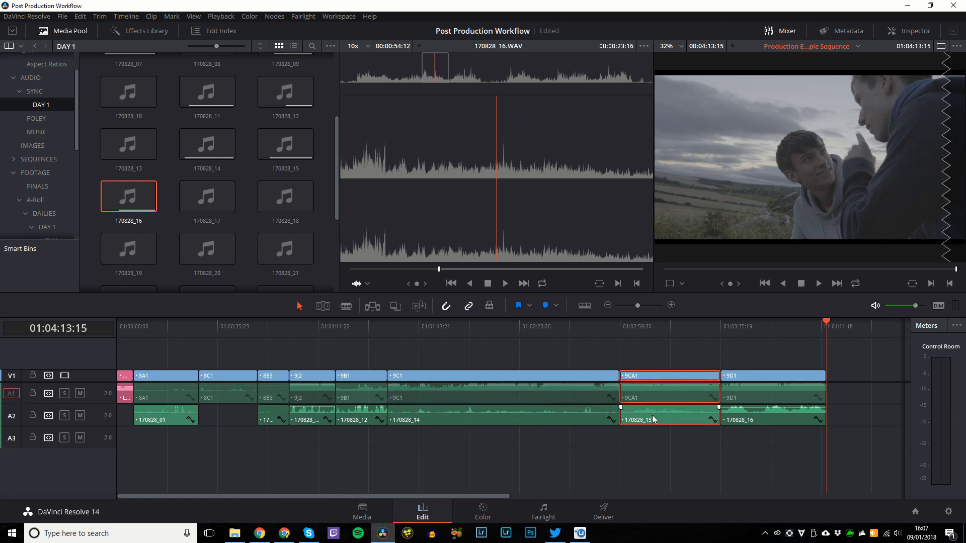
left_click(772, 428)
left_click(194, 422)
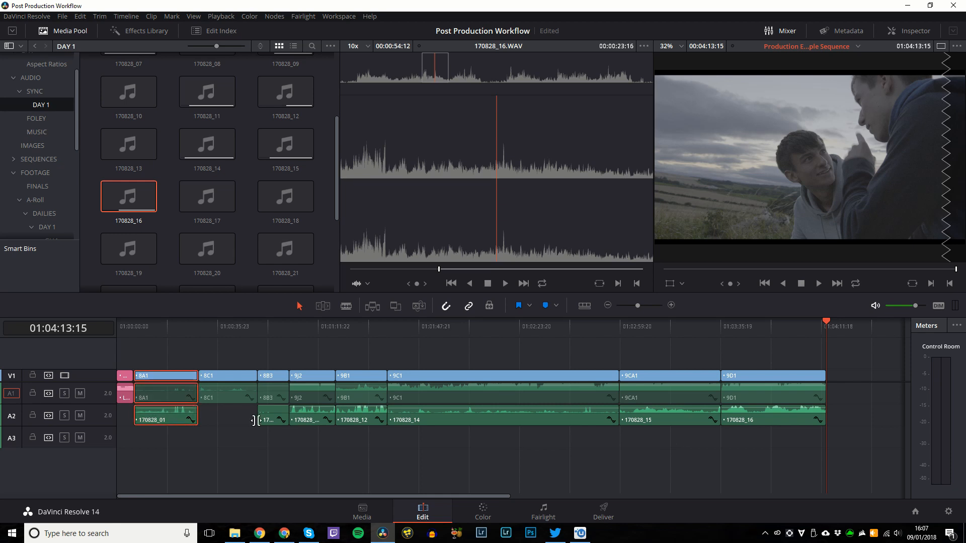
left_click(275, 424)
left_click(312, 421)
left_click(364, 423)
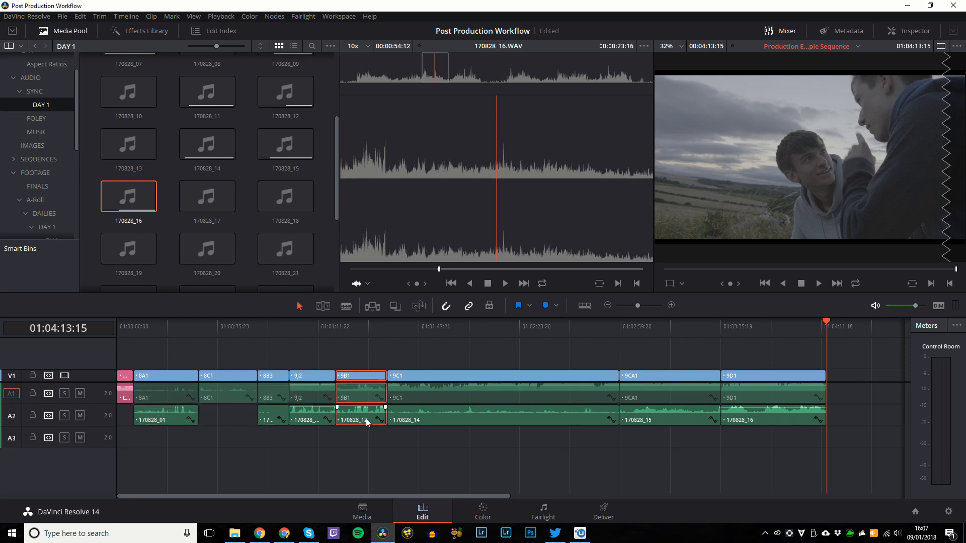
left_click(736, 420)
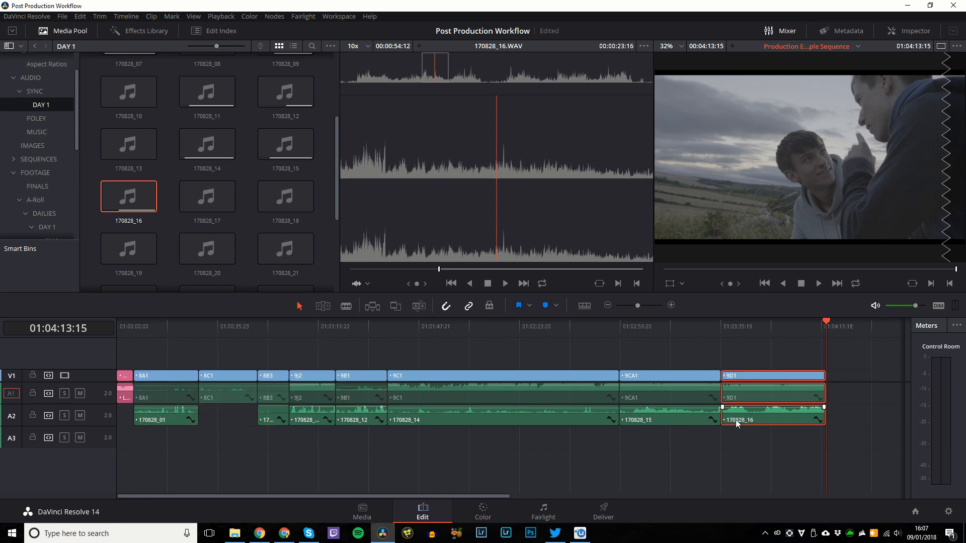
Scrub through the sequence from 01:01:18 to 01:03:46:22 to review the edit.
left_click(740, 327)
left_click(828, 367)
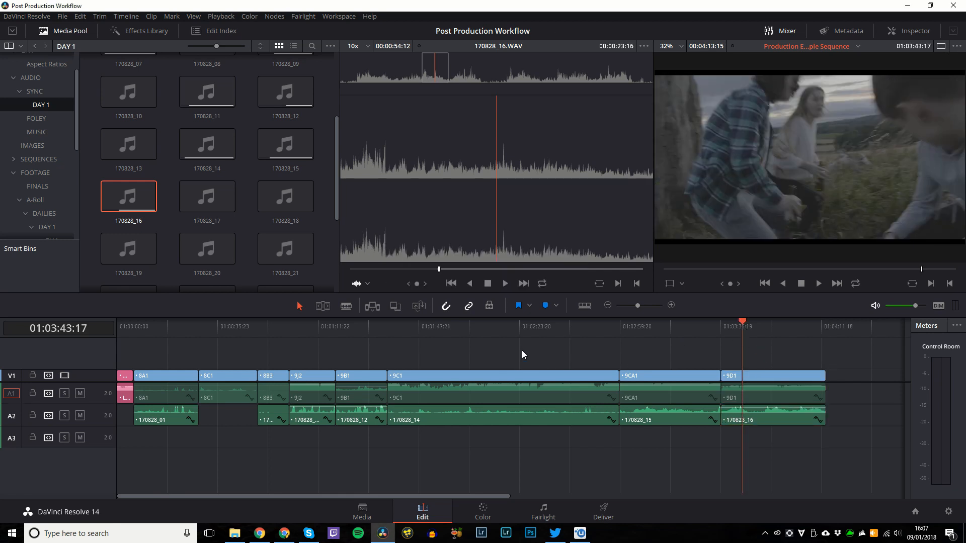
left_click_drag(180, 327, 402, 327)
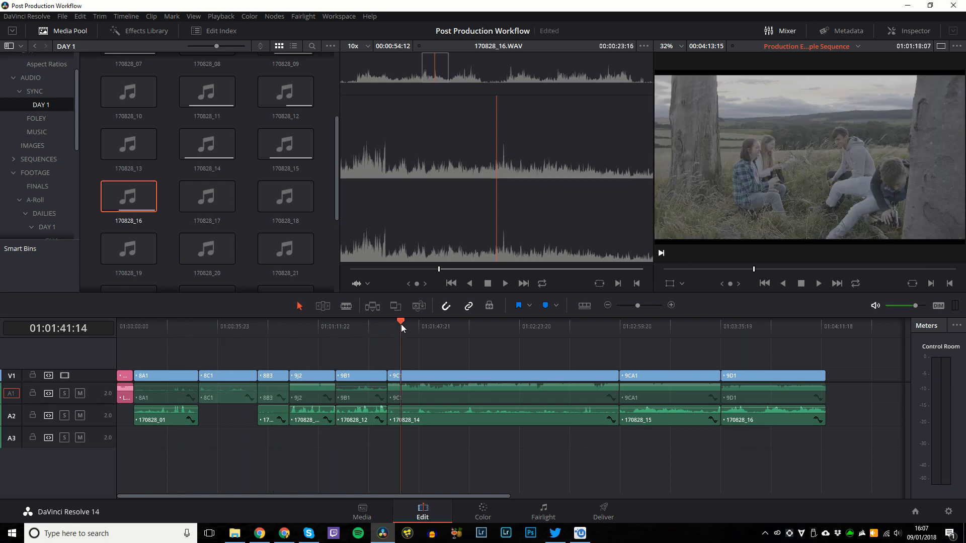
left_click(521, 328)
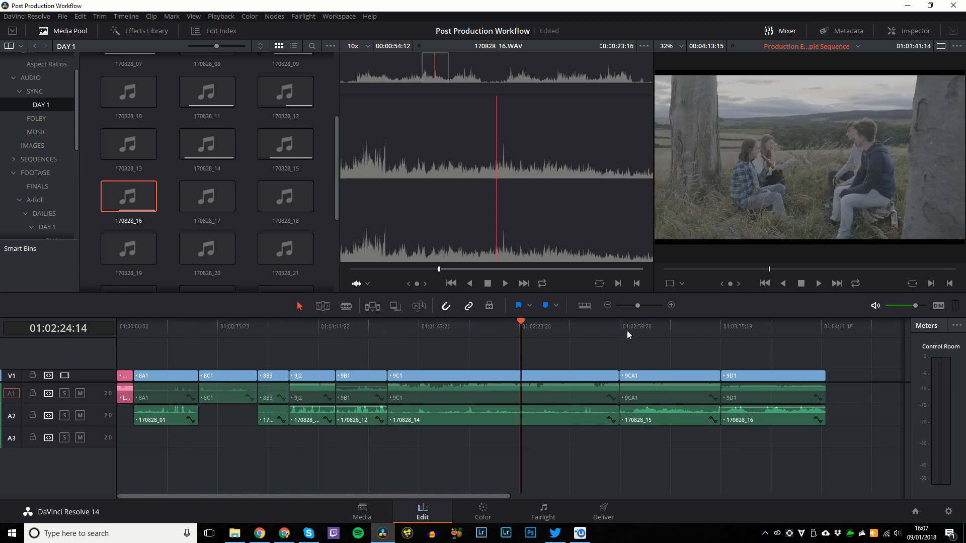
left_click(671, 326)
left_click(752, 329)
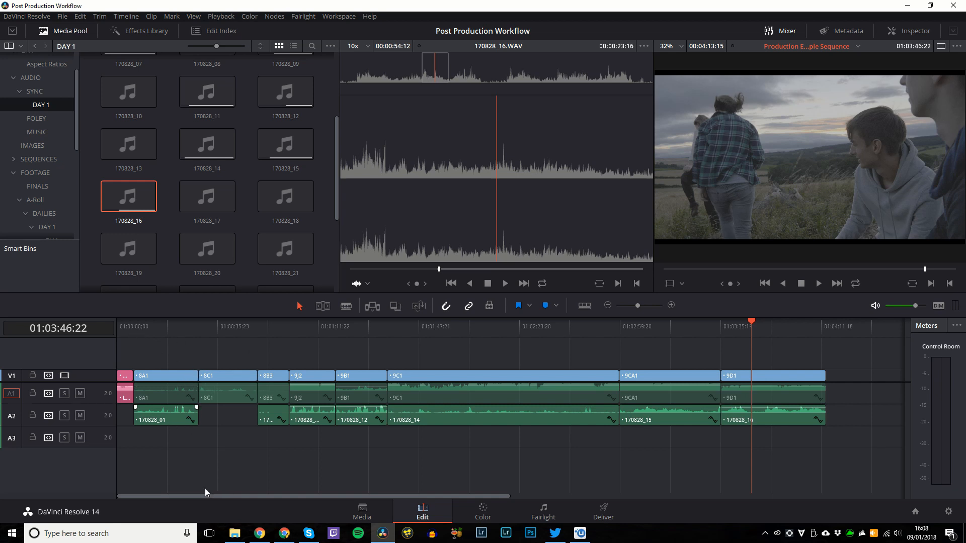
scroll(262, 202, "up", 3)
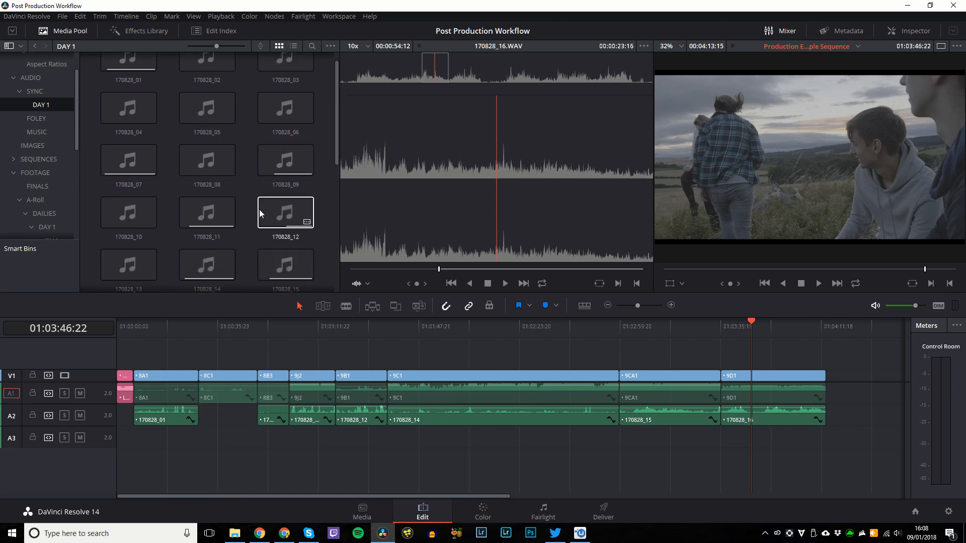
scroll(55, 151, "down", 3)
scroll(62, 159, "up", 5)
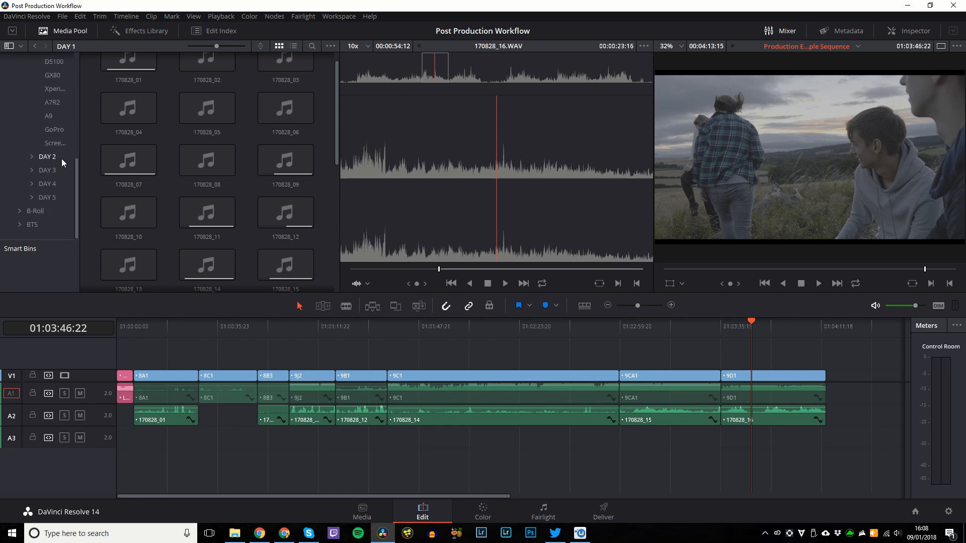
Preview Black_Vulture from the MUSIC bin on the Media page, then return to Edit.
key("shift+2")
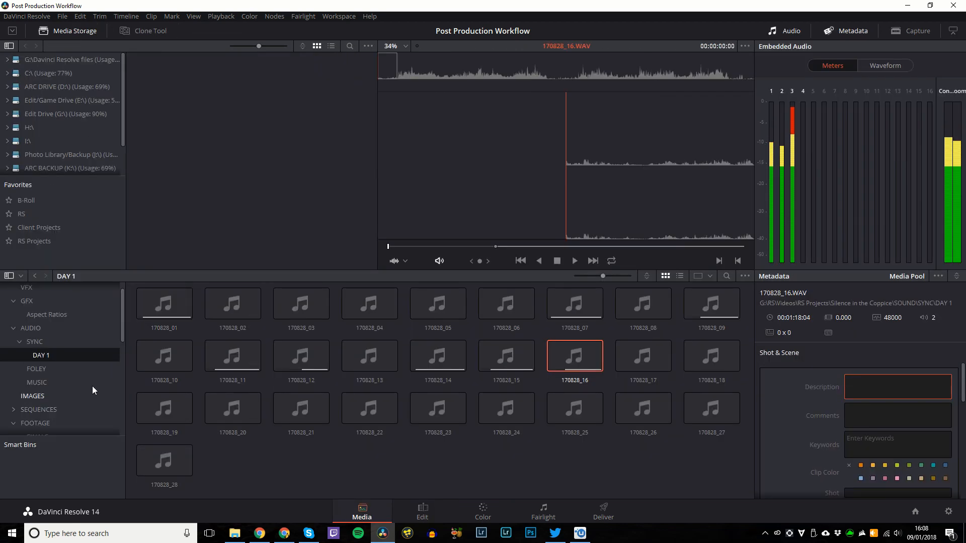
left_click(56, 382)
left_click(170, 305)
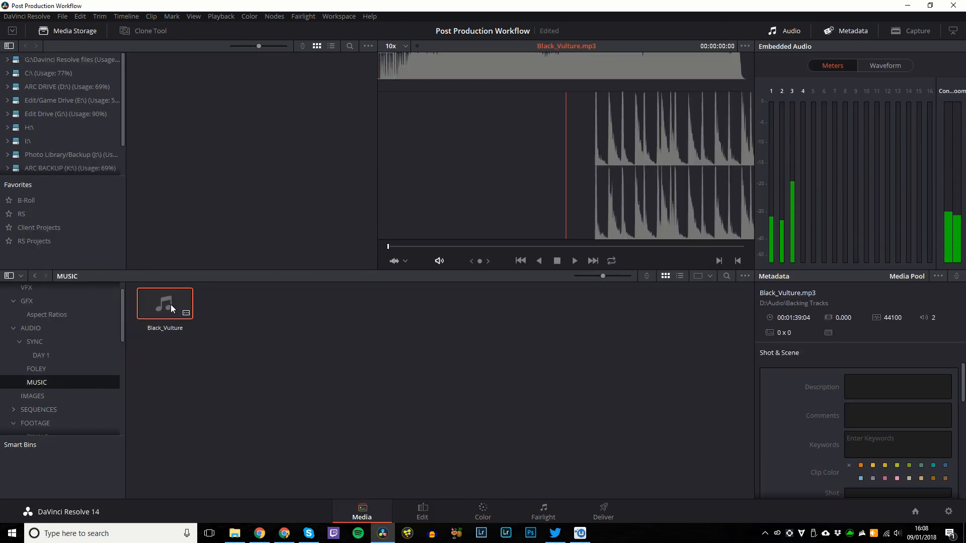
key("space")
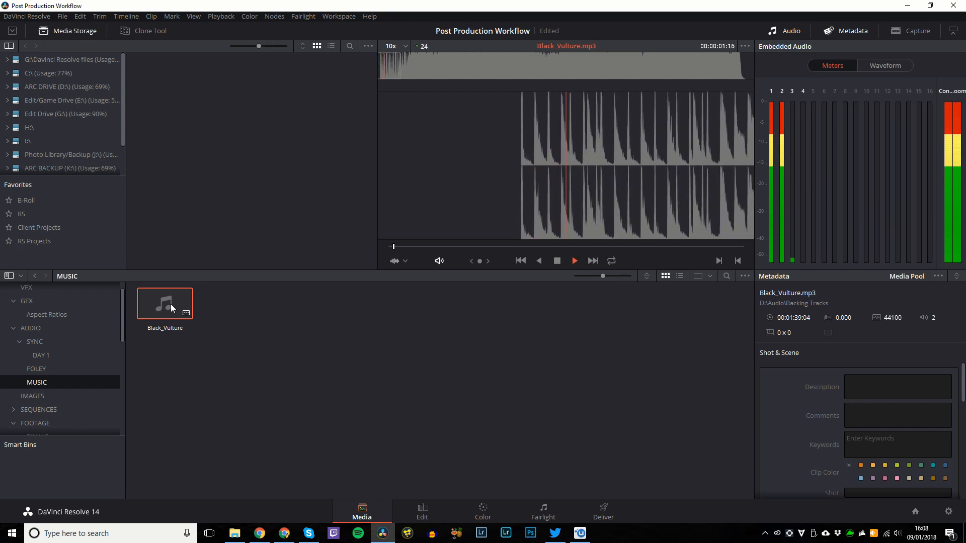
key("space")
key("shift+4")
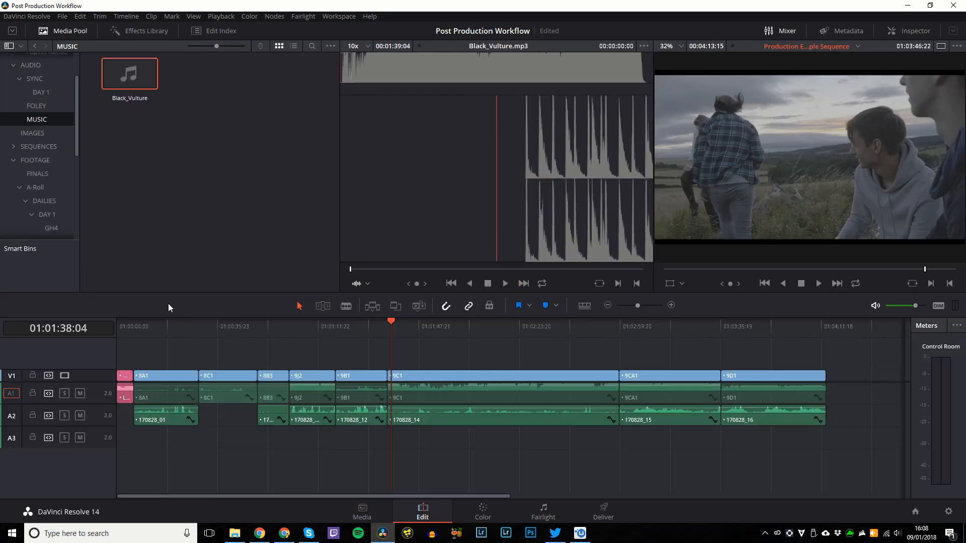
Place Black_Vulture on track A3 and play the sequence opening.
left_click_drag(169, 431, 101, 409)
key("Down")
key("Down")
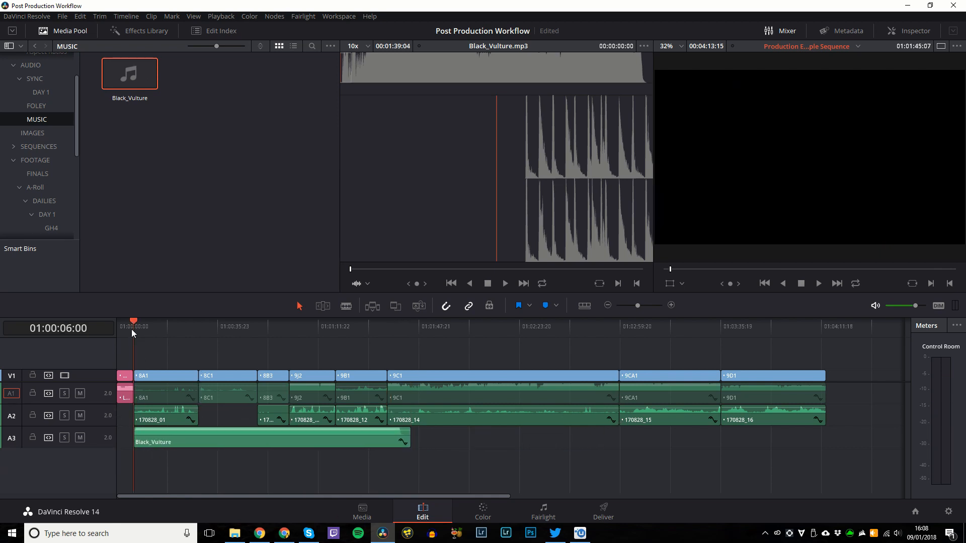
key("space")
left_click(133, 330)
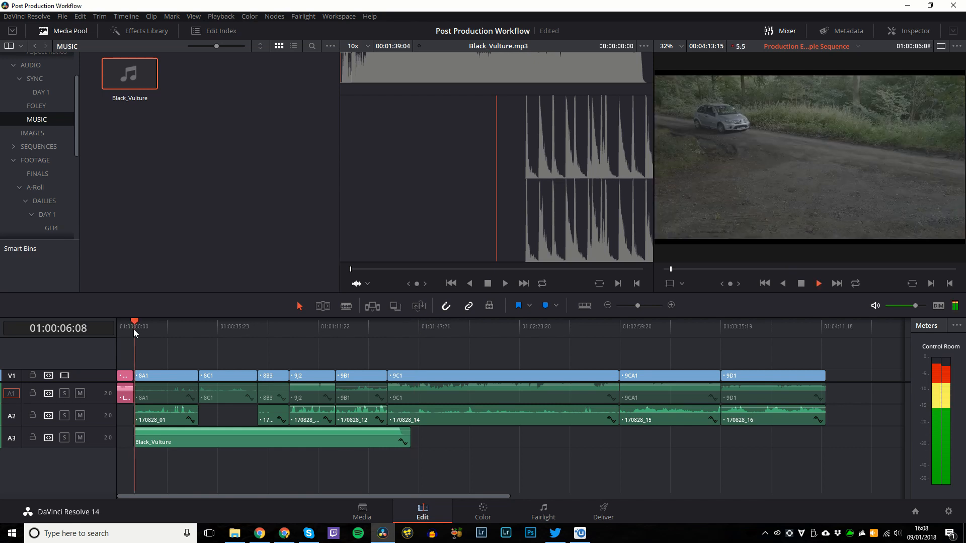
key("space")
Slide and trim the music's head to start where the logo ends, and play the opening.
key("ctrl+equal")
key("ctrl+equal")
key("ctrl+equal")
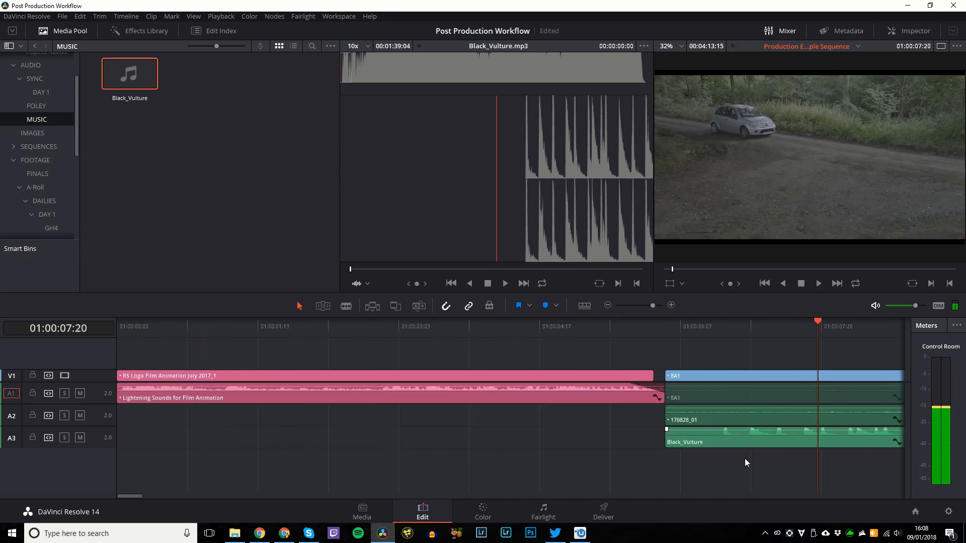
key("ctrl+equal")
left_click_drag(392, 440, 338, 440)
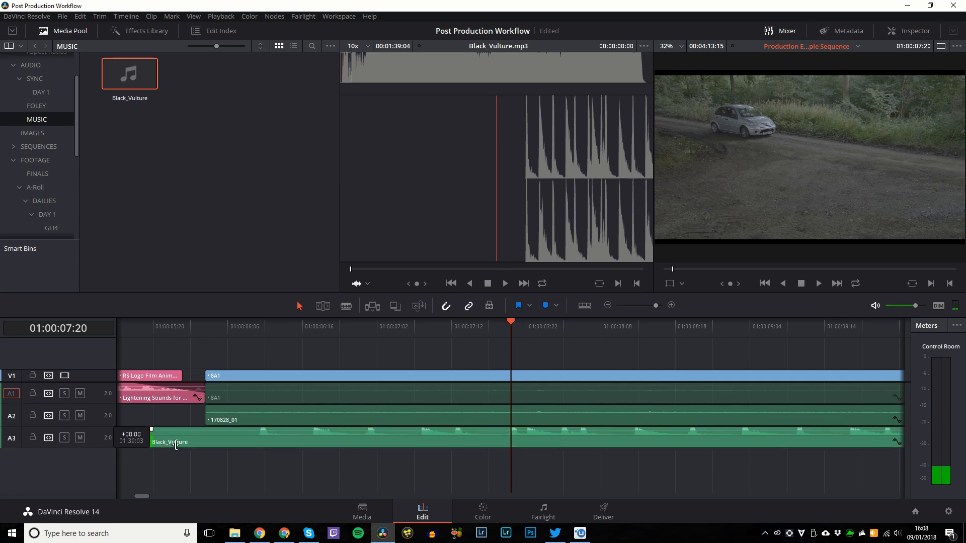
left_click_drag(149, 443, 278, 443)
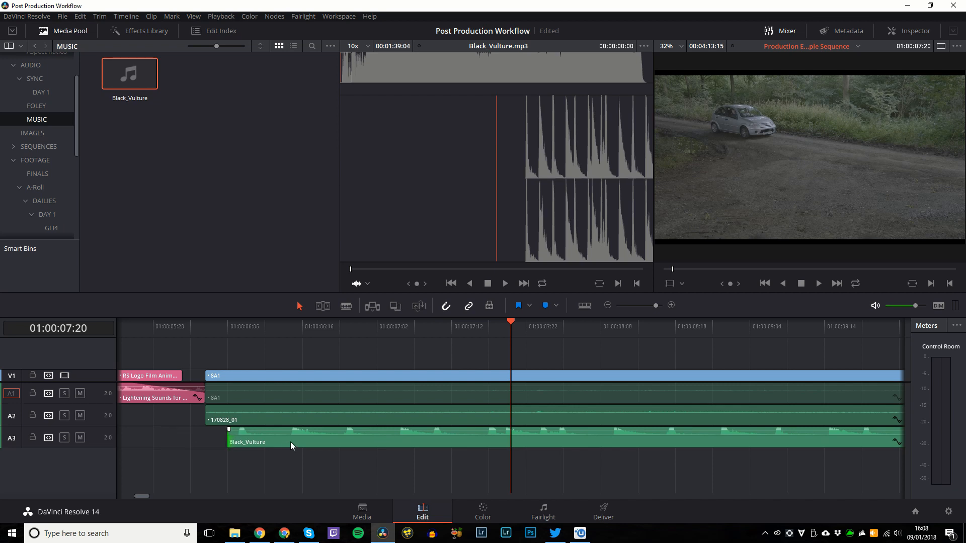
left_click_drag(291, 442, 242, 439)
left_click(179, 326)
key("space")
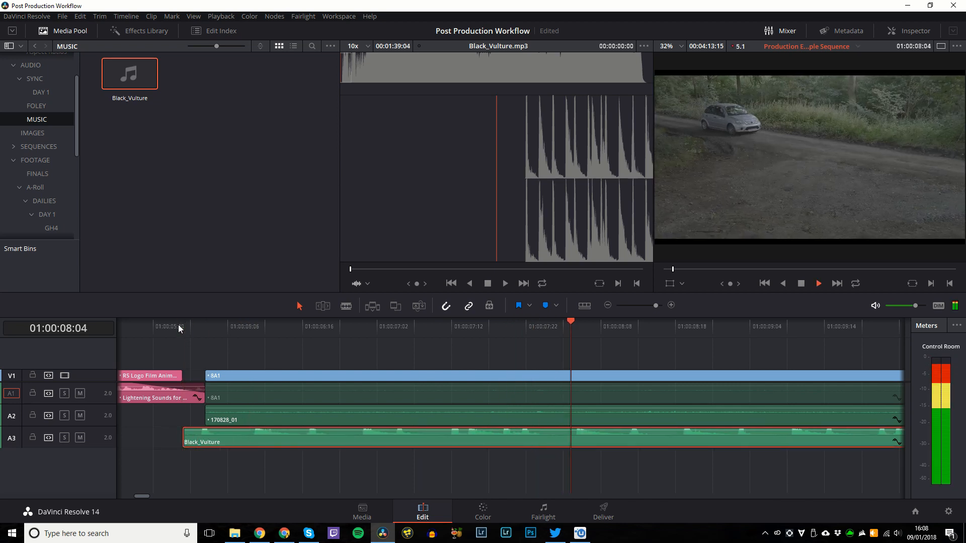
key("ctrl+minus")
key("ctrl+minus")
key("ctrl+minus")
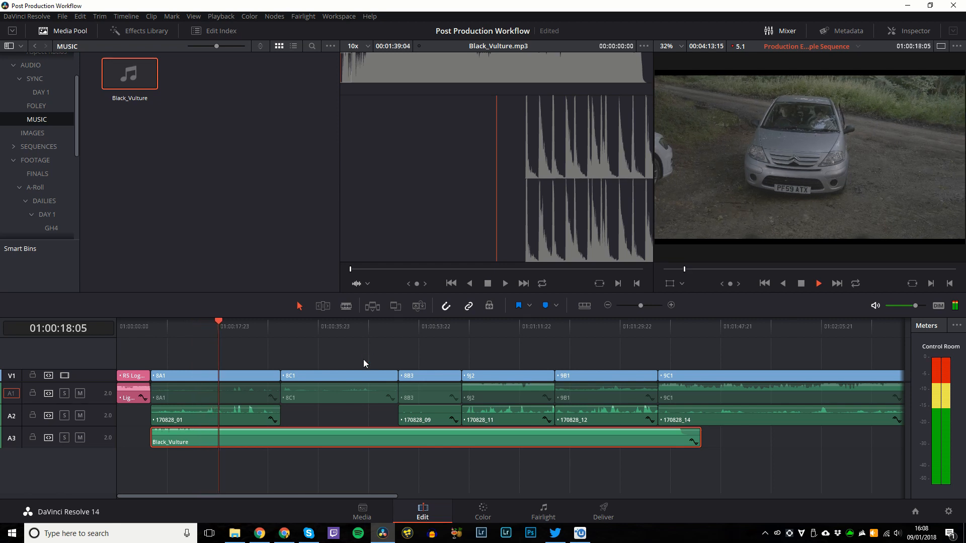
Colour the Black_Vulture music clip Orange and the A1 camera audio clips Navy.
key("space")
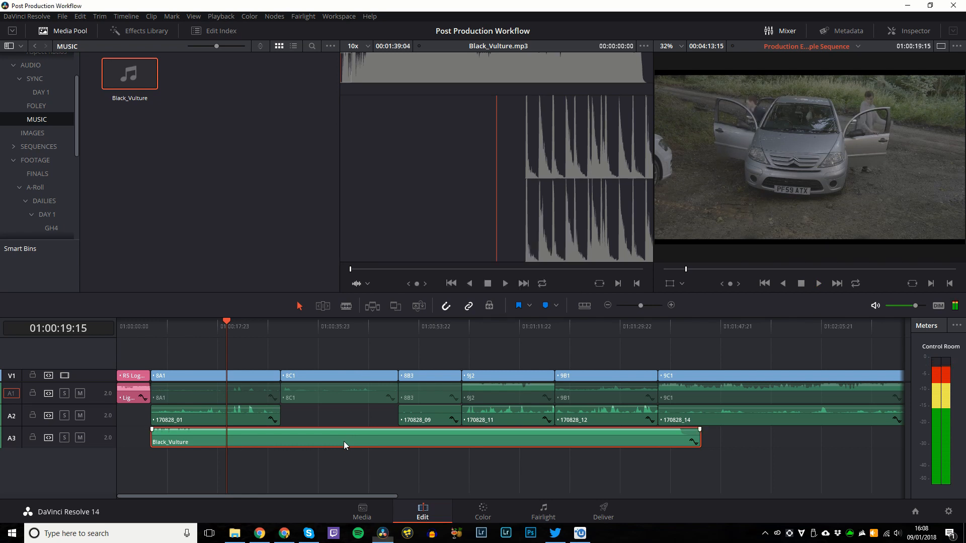
right_click(343, 442)
mouse_move(441, 264)
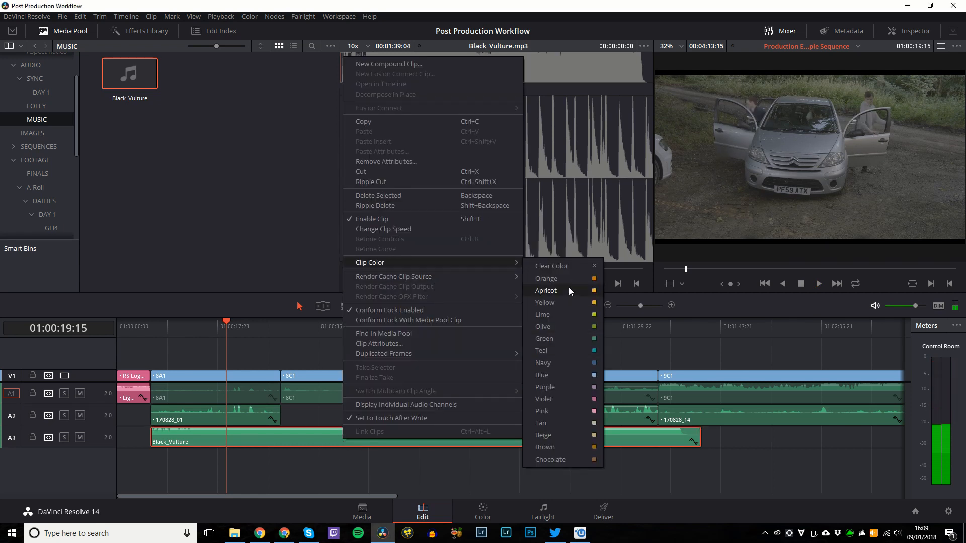
left_click(554, 278)
scroll(397, 373, "down", 5)
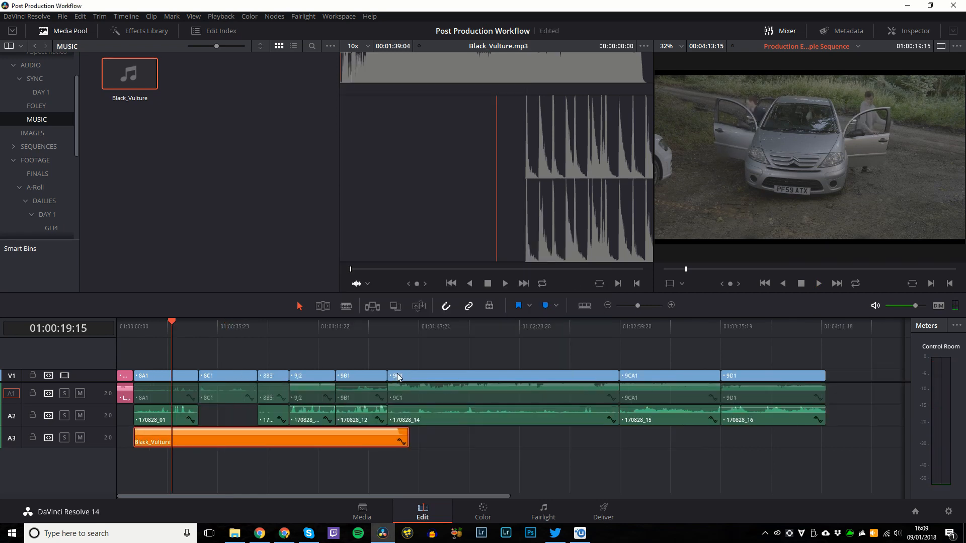
right_click(140, 392)
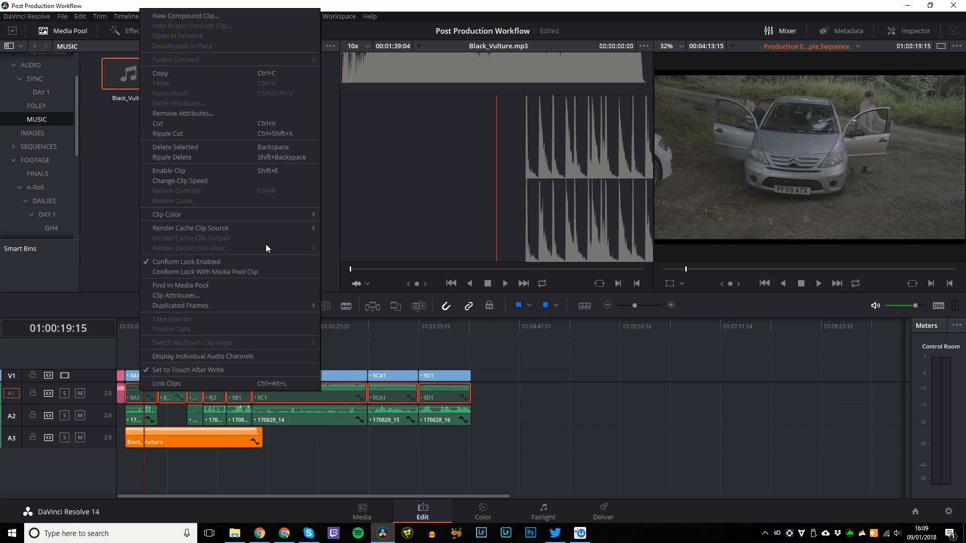
mouse_move(240, 214)
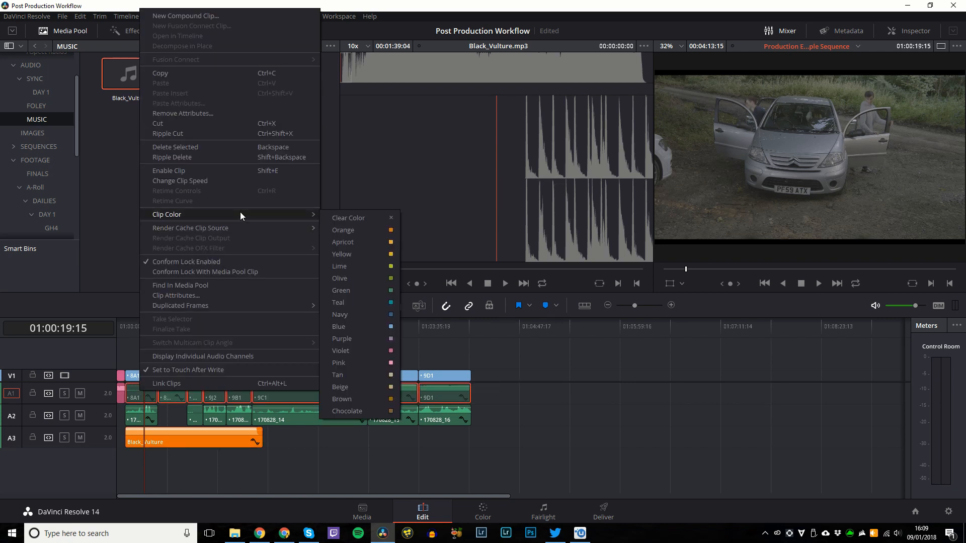
left_click(364, 314)
Colour all A2 sound recordings Lime and adjust the end of the pink logo audio clip.
right_click(381, 419)
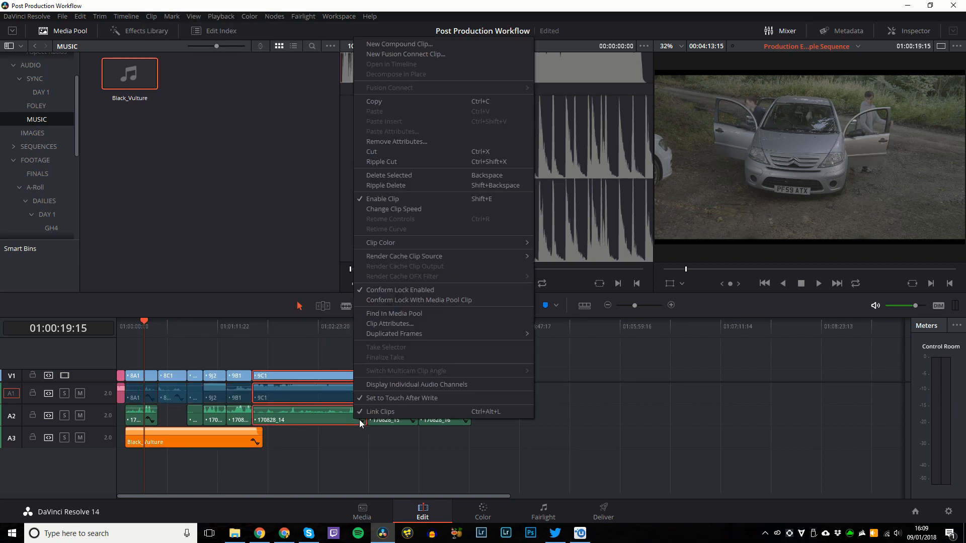
left_click(559, 416)
left_click_drag(535, 407, 146, 418)
right_click(146, 418)
mouse_move(261, 243)
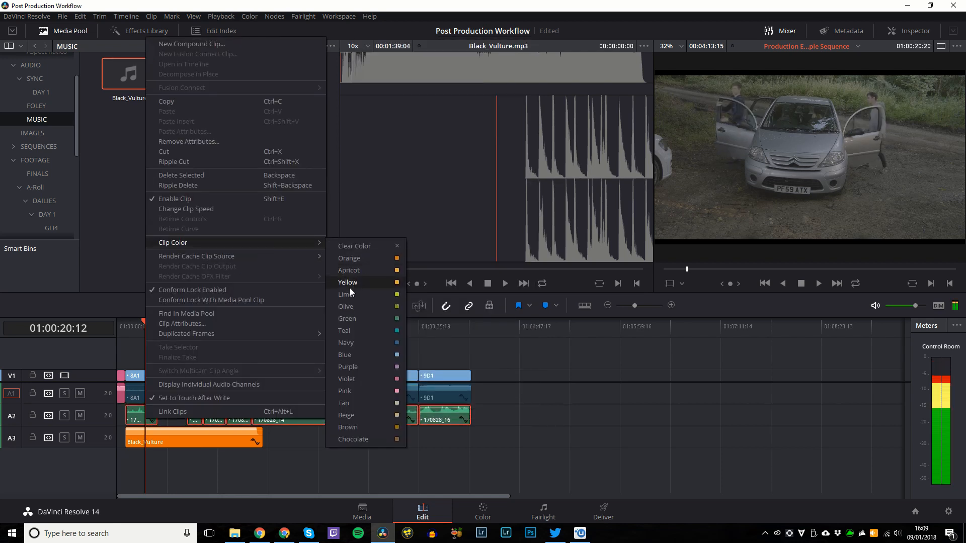
left_click(355, 297)
left_click(543, 403)
scroll(453, 400, "down", 1)
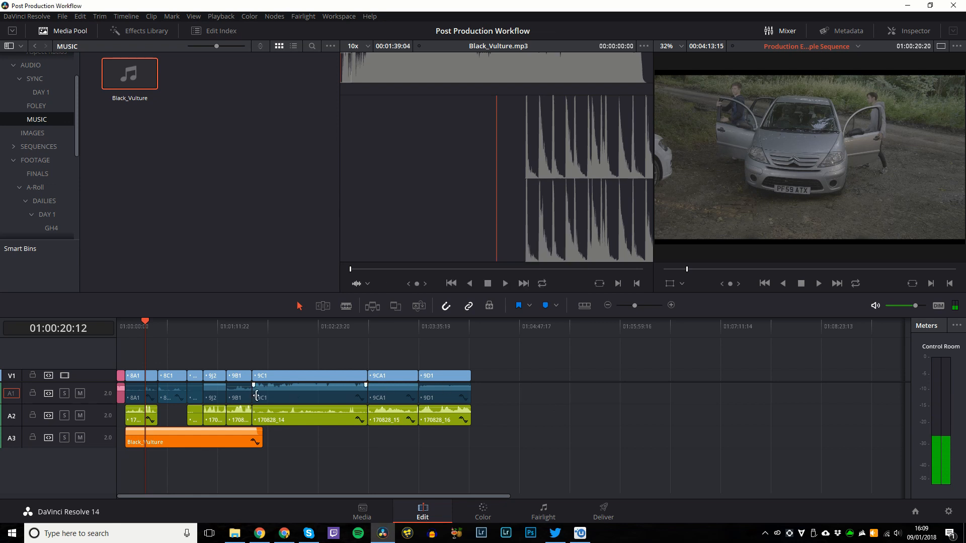
scroll(256, 395, "up", 1)
scroll(192, 390, "up", 2)
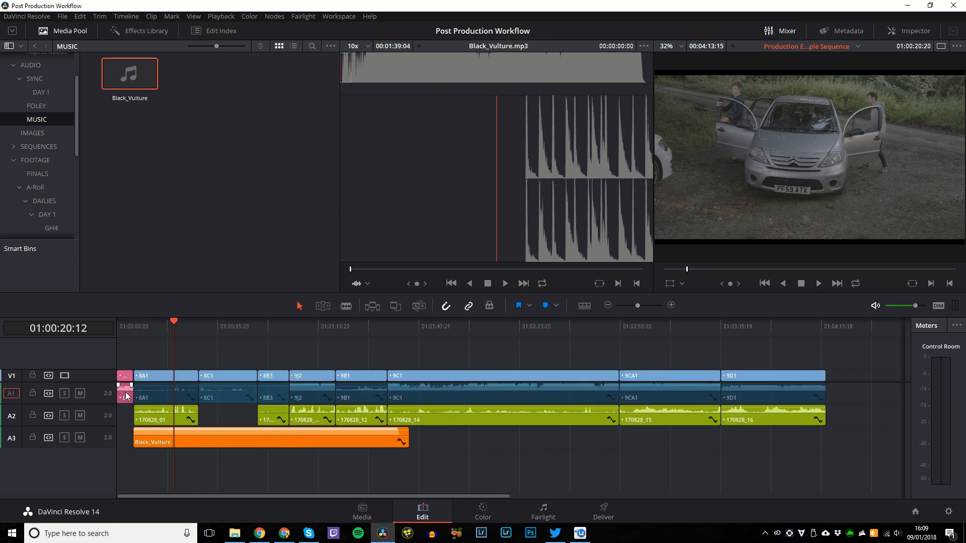
left_click_drag(124, 399, 133, 371)
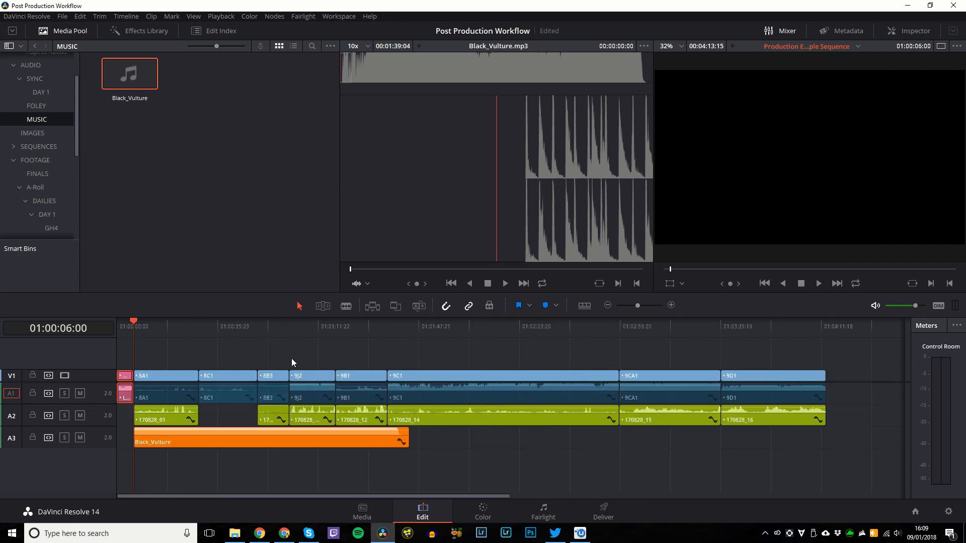
Play the edit from the start through the logo animation and into the first shots.
left_click(290, 346)
left_click(124, 327)
key("space")
scroll(168, 379, "up", 5)
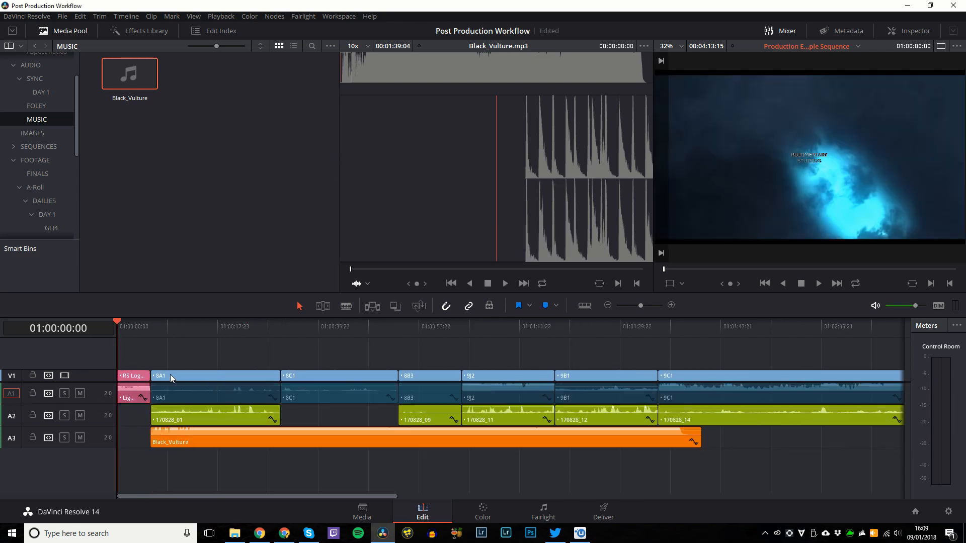
left_click(203, 334)
scroll(270, 380, "down", 5)
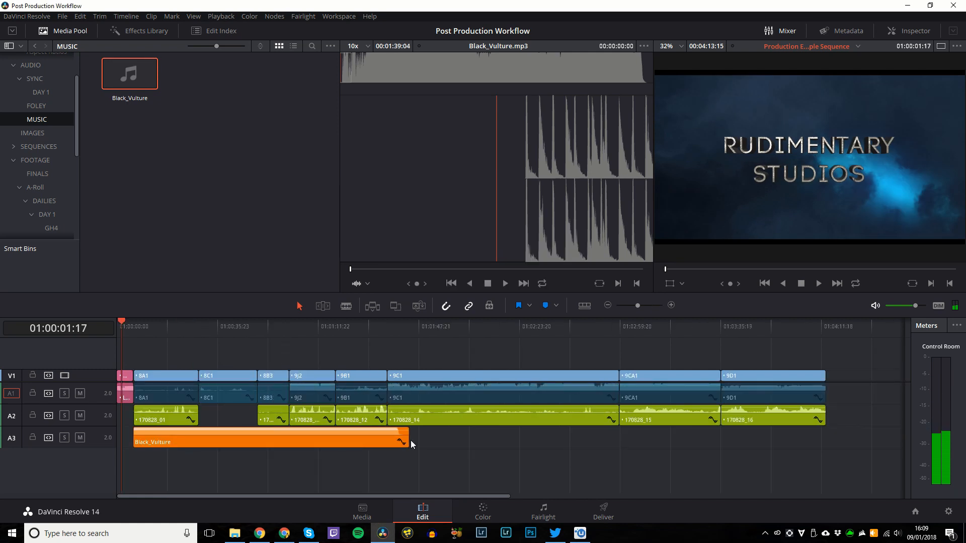
scroll(438, 347, "down", 2)
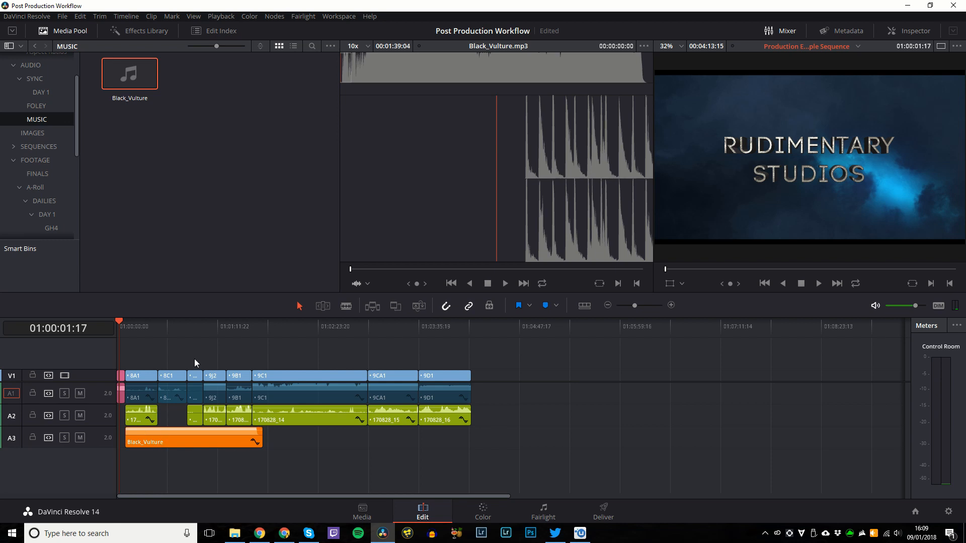
key("space")
left_click(135, 331)
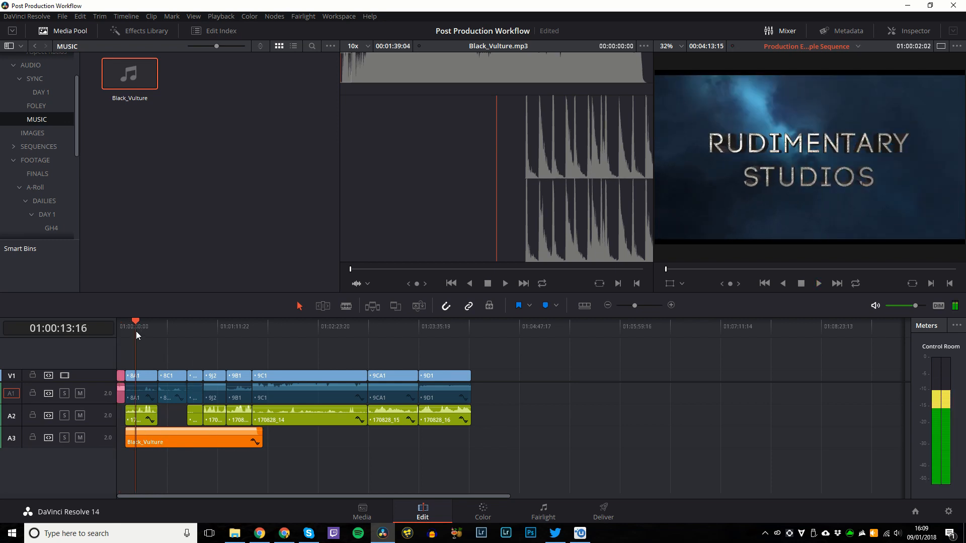
left_click(213, 332)
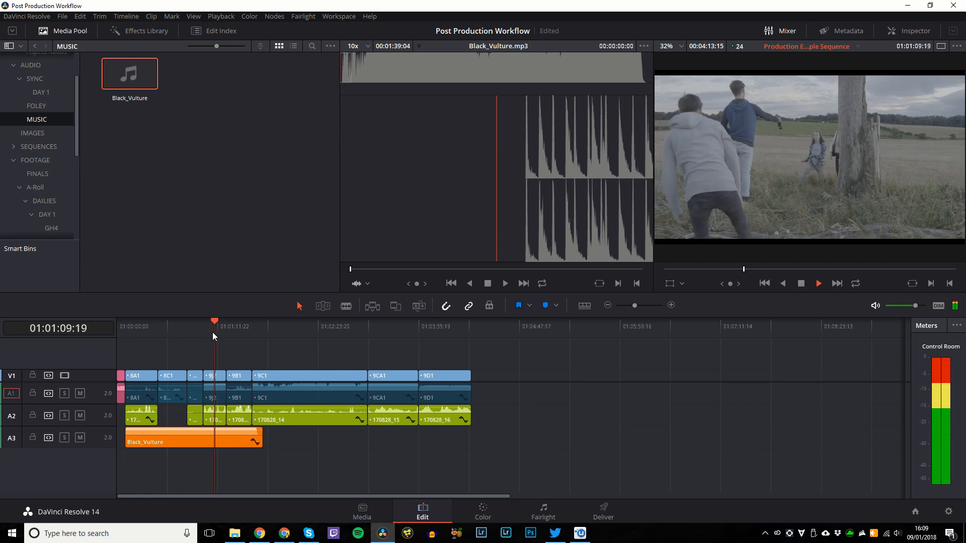
Solo track A3 to hear the Black_Vulture music alone, unsolo it, and save the project.
left_click(227, 443)
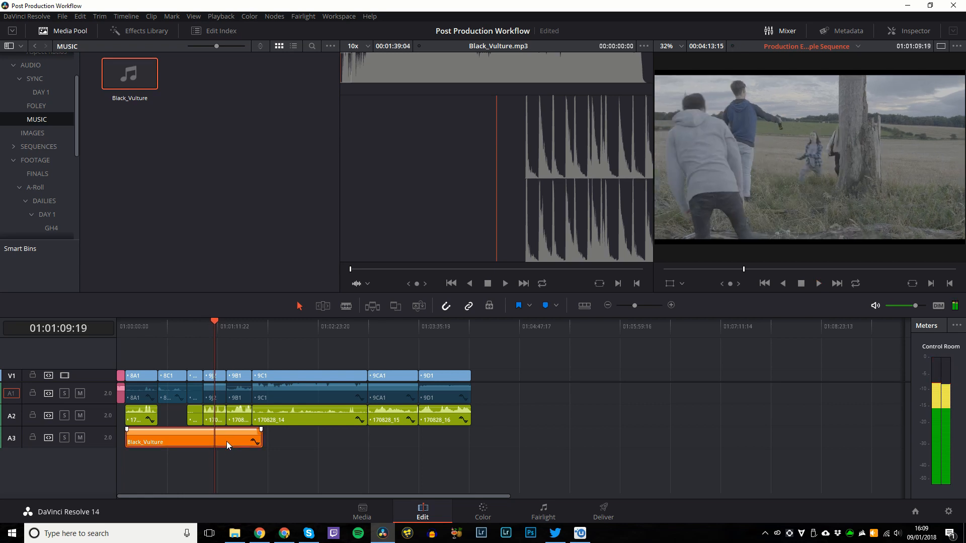
left_click(64, 438)
key("space")
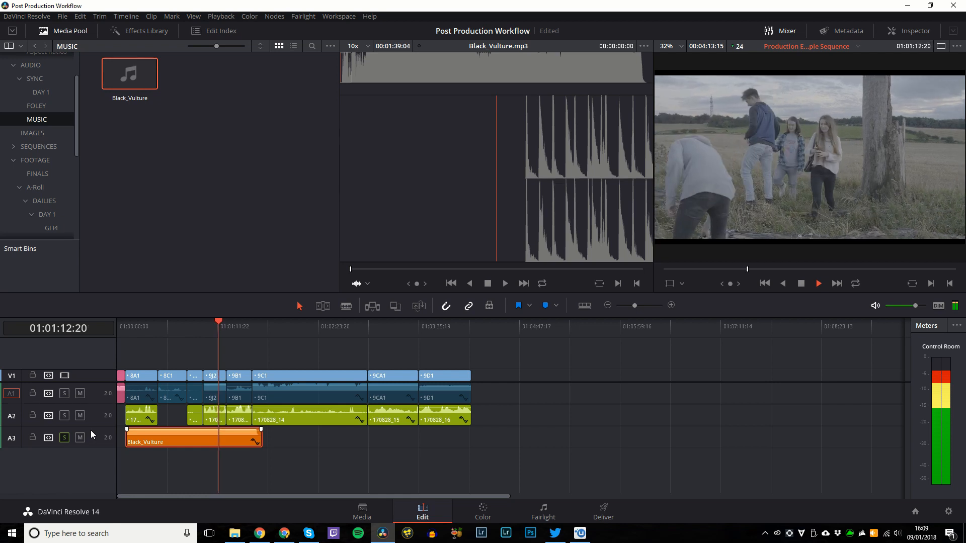
key("space")
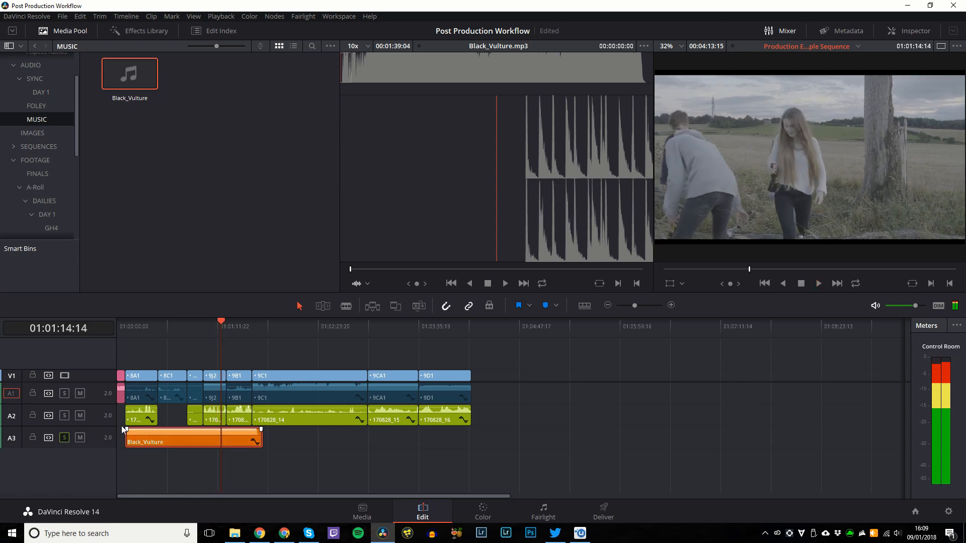
left_click(65, 437)
key("ctrl+equal")
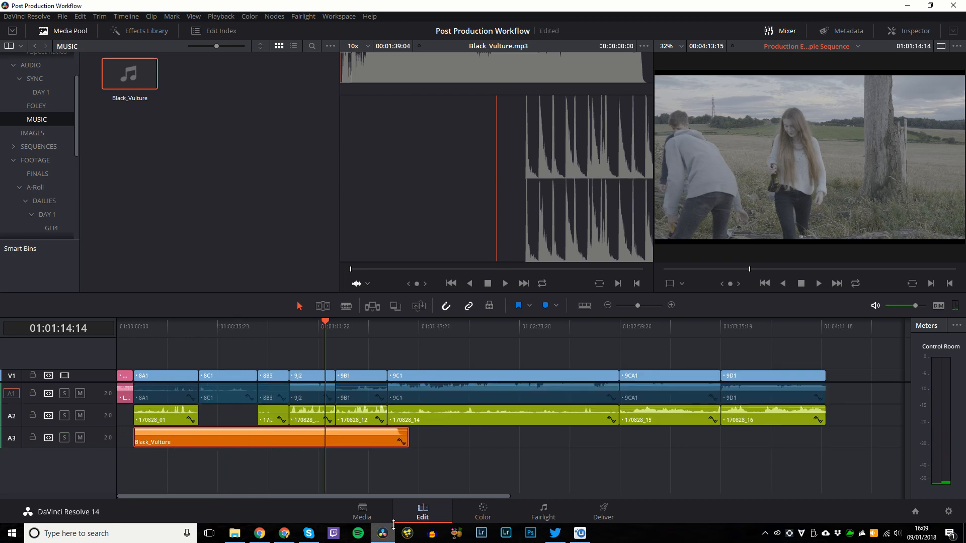
key("ctrl+s")
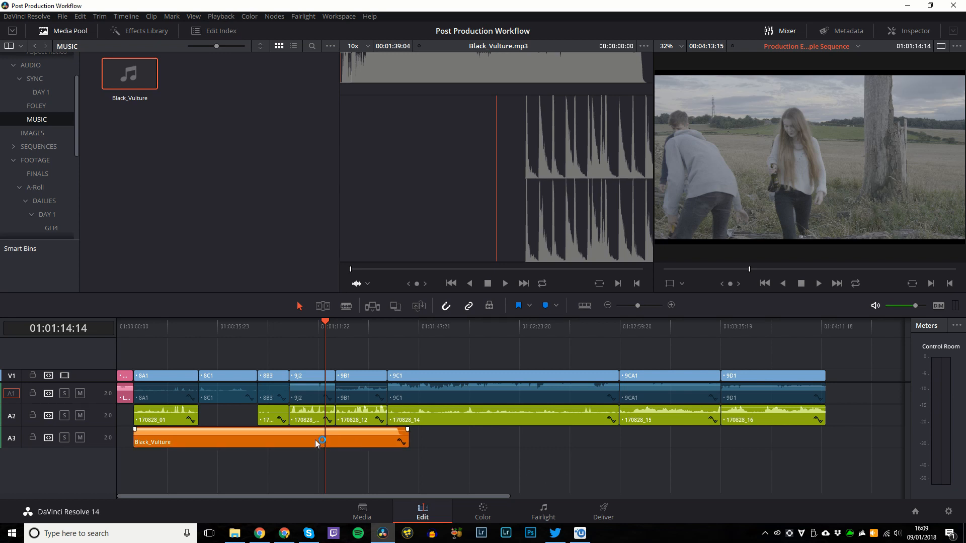
Copy Black_Vulture further along A3 and scrub from 8B3 to 9C1 to check it.
left_click_drag(316, 444, 632, 433)
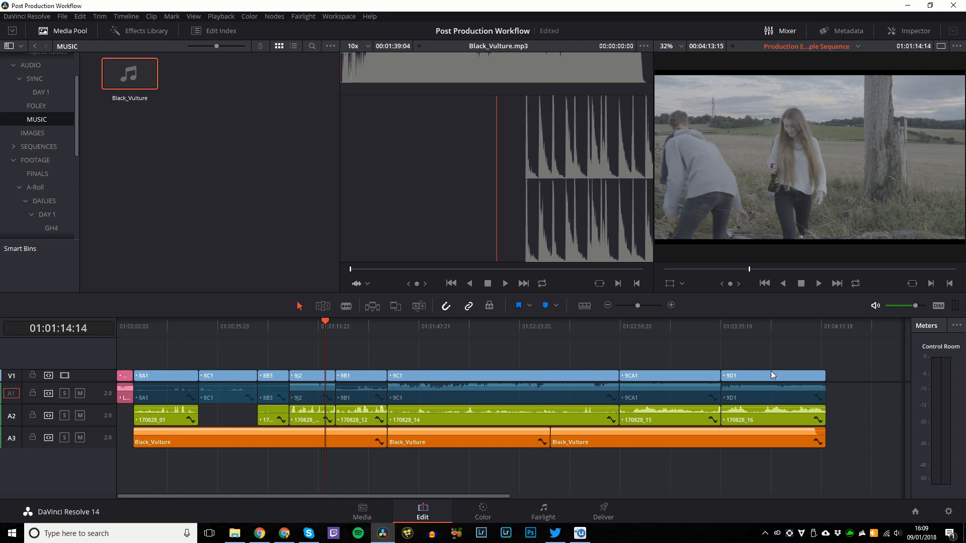
mouse_move(771, 428)
left_click(261, 330)
left_click(289, 330)
left_click(336, 331)
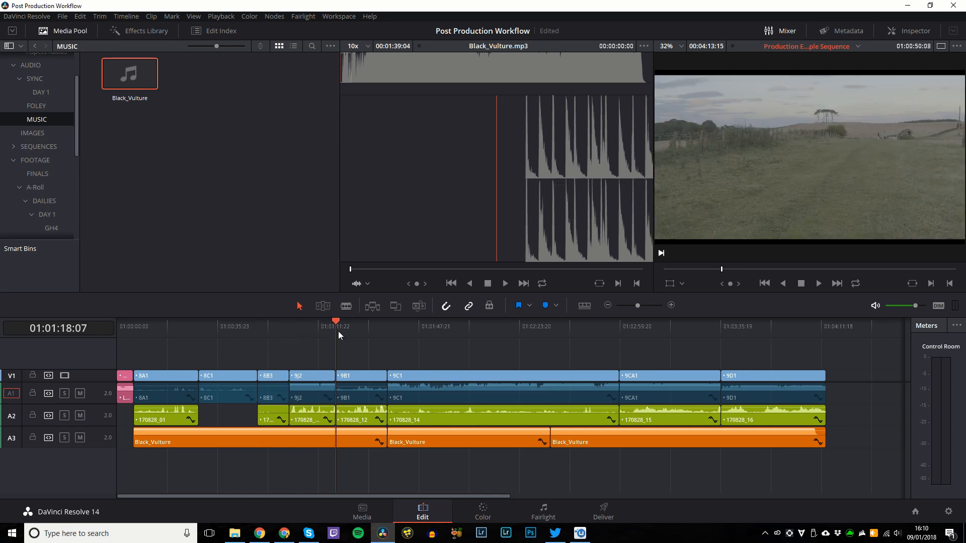
left_click(617, 331)
left_click(398, 333)
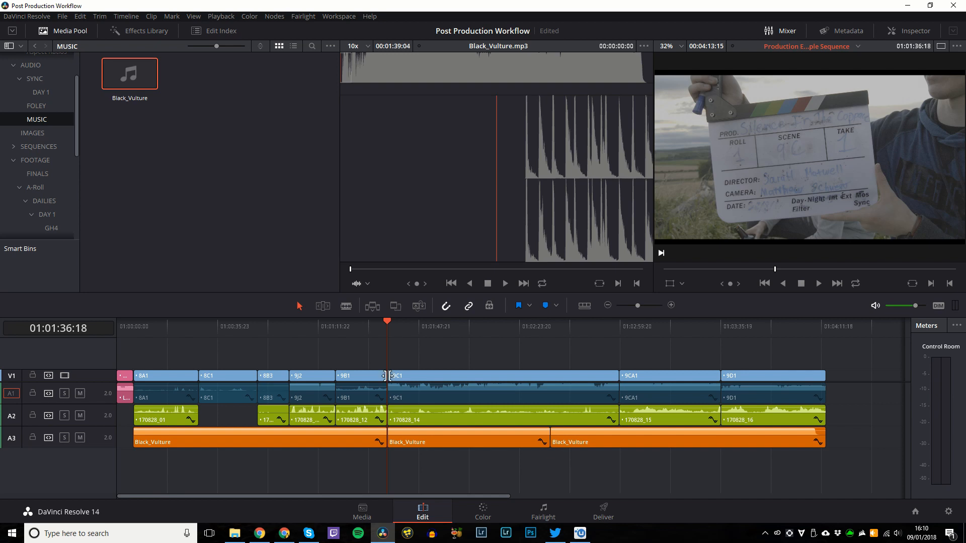
Scrub through 9C1 to 01:02:35:01 and fit the whole edit in view.
left_click(439, 374)
left_click(417, 335)
left_click(452, 363)
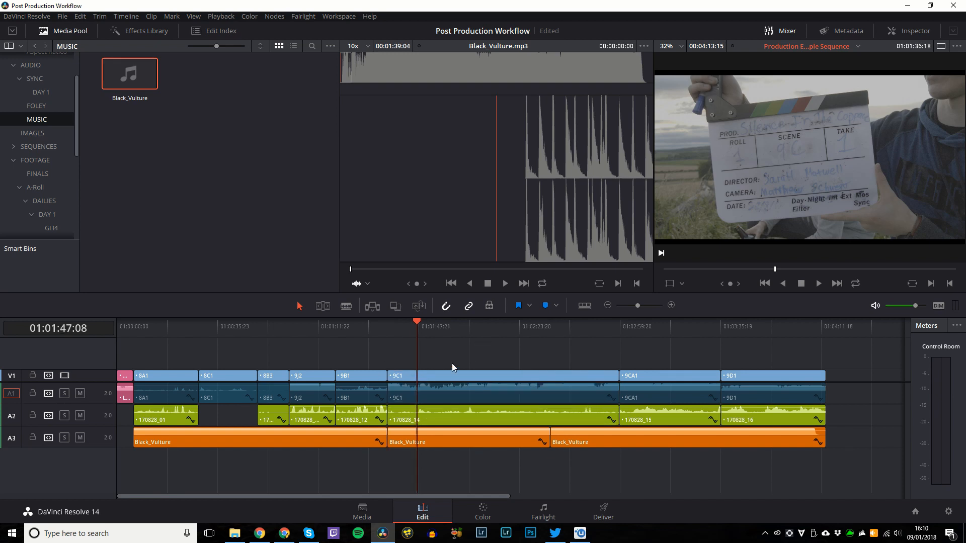
left_click(442, 333)
left_click(551, 330)
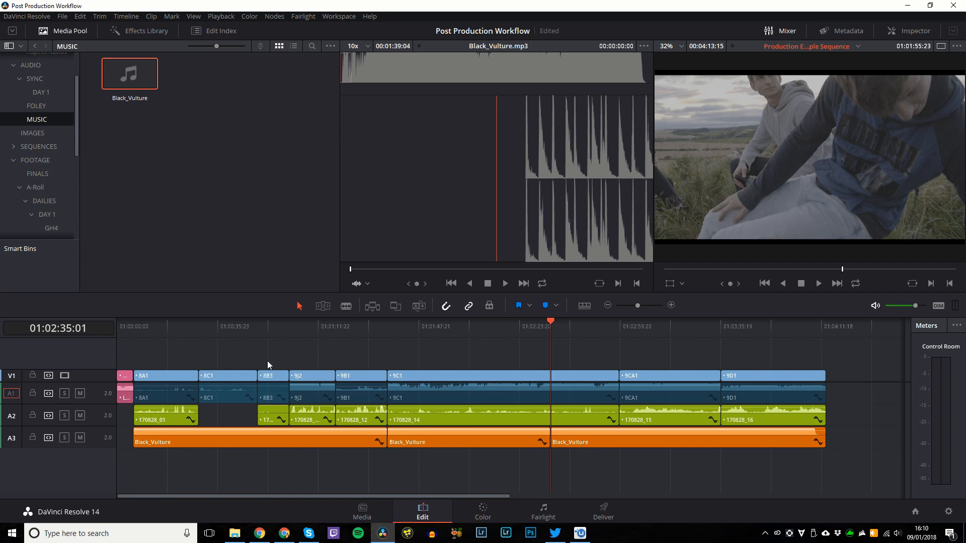
left_click(437, 330)
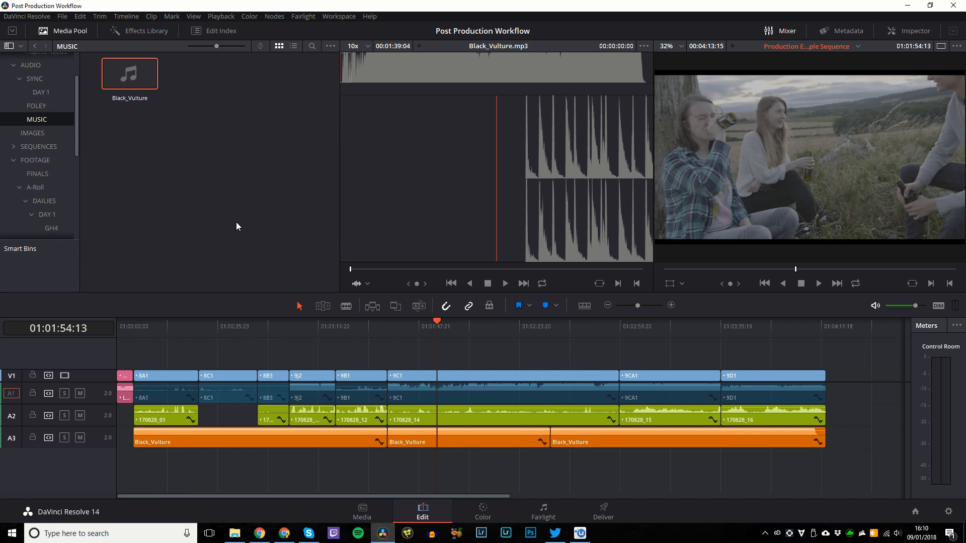
key("ctrl+minus")
key("ctrl+minus")
key("shift+z")
On the Color page, save the project and select clip 02, the car shot.
left_click(483, 513)
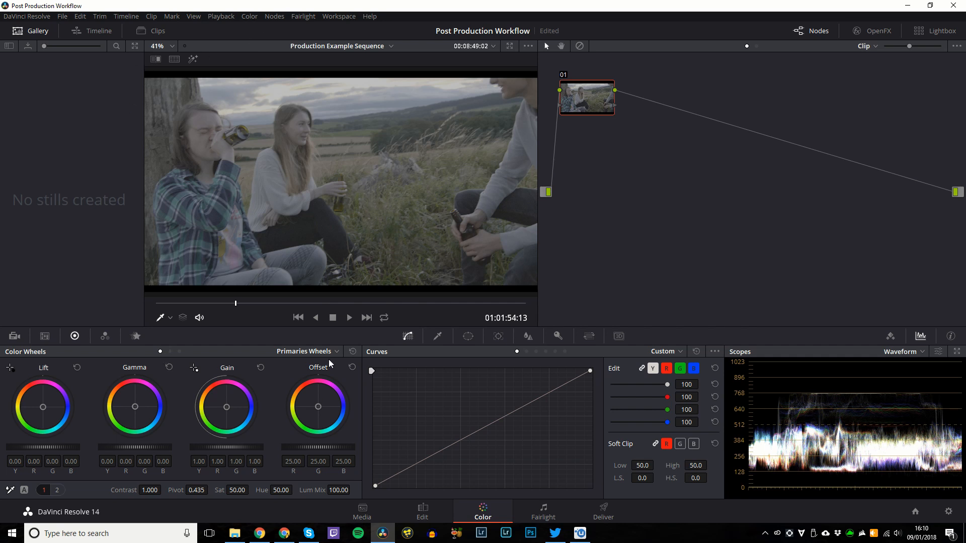
key("ctrl+s")
left_click(102, 34)
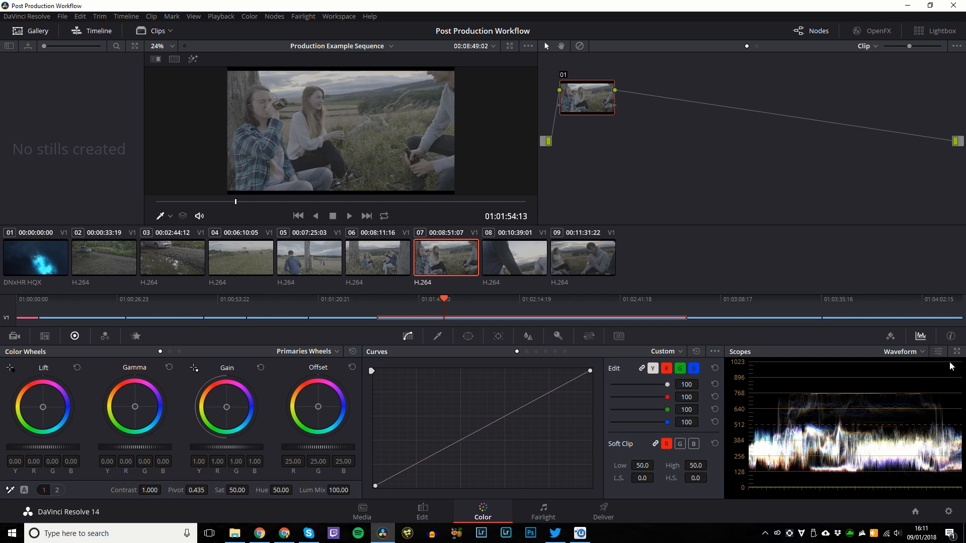
left_click(93, 30)
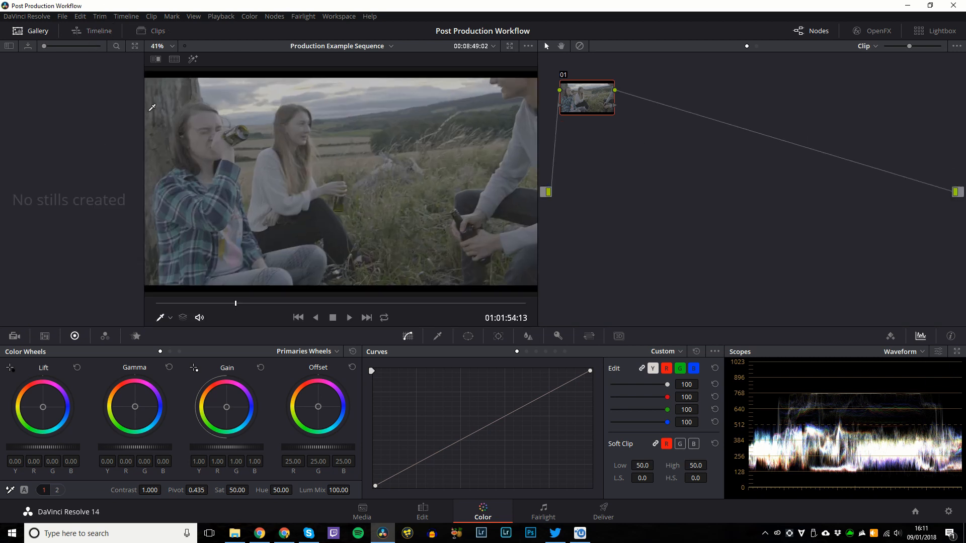
left_click(139, 33)
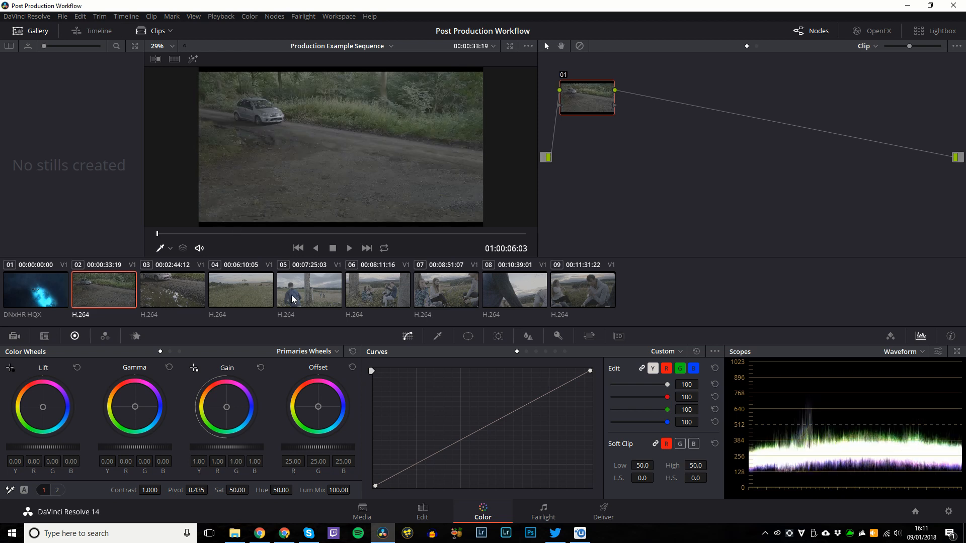
left_click(123, 298)
left_click(157, 31)
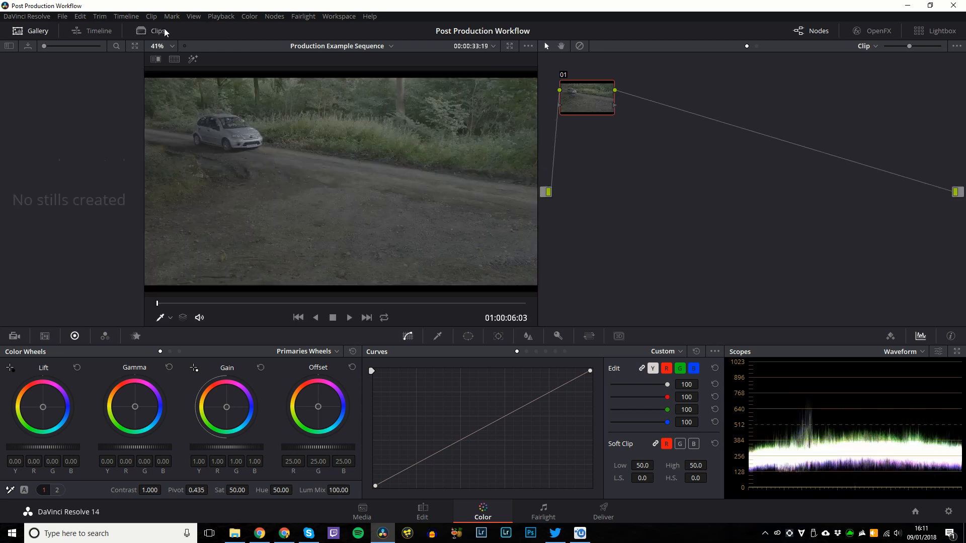
Load the Selects Layout preset, then the Main Editing Workspace layout preset.
left_click(338, 16)
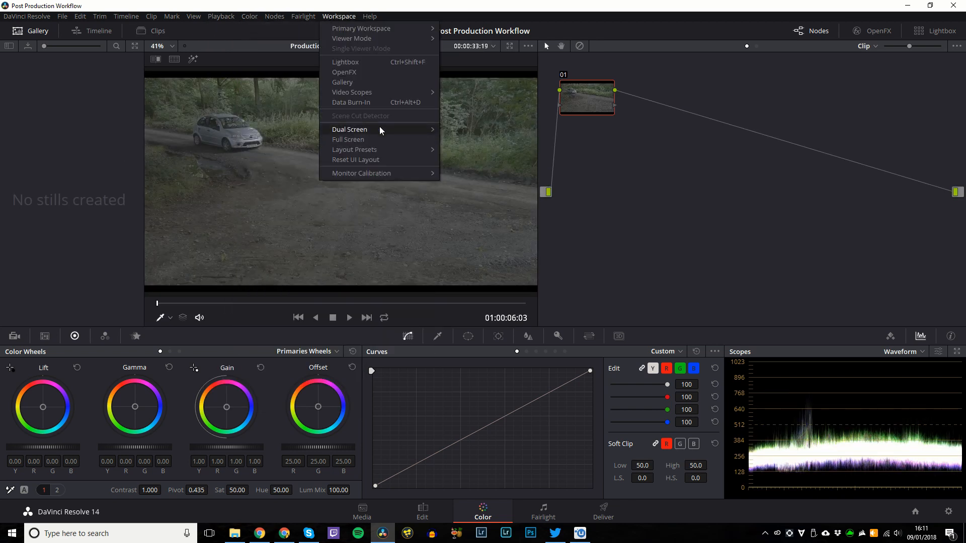
mouse_move(382, 149)
mouse_move(473, 162)
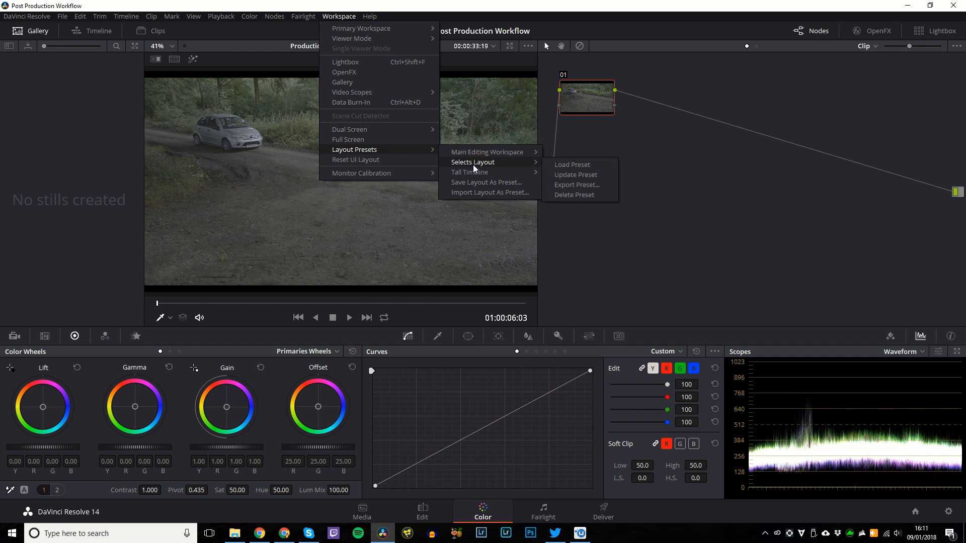
left_click(552, 165)
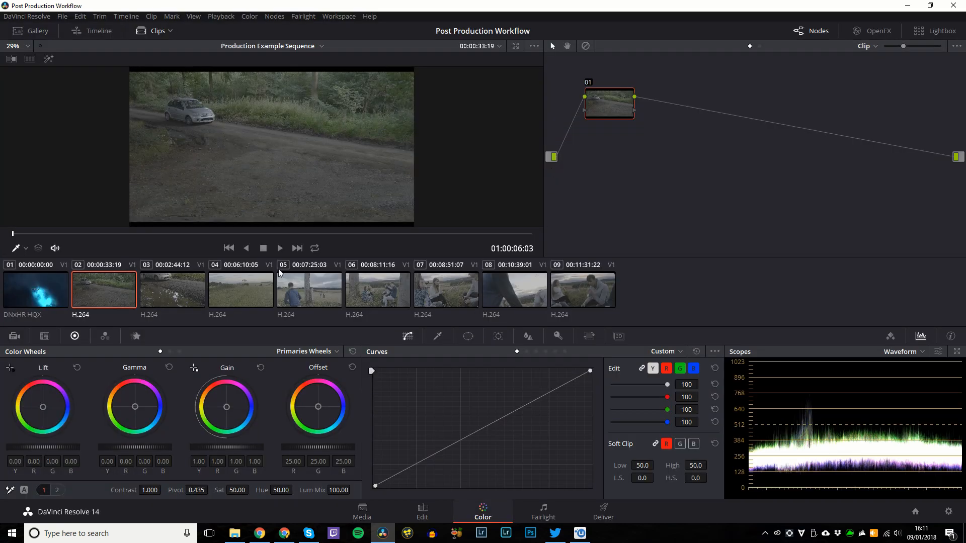
left_click(338, 16)
mouse_move(401, 150)
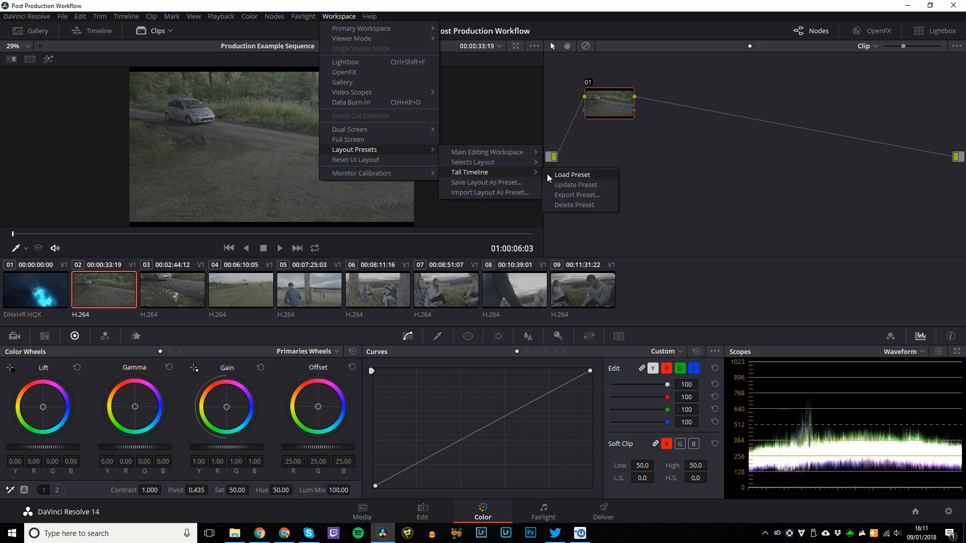
mouse_move(523, 157)
left_click(556, 155)
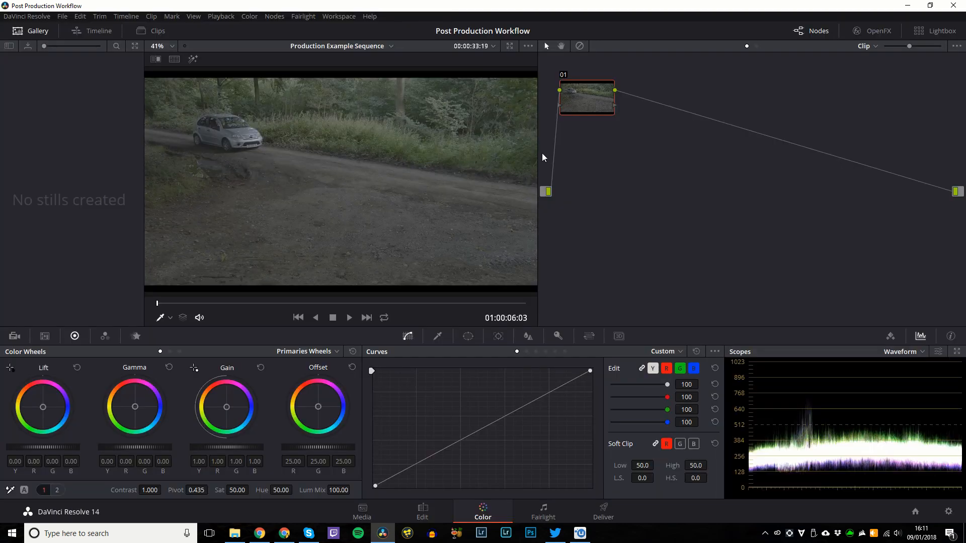
Look over the dual-screen workspace options without changes, then enlarge the viewer.
left_click(336, 16)
mouse_move(362, 133)
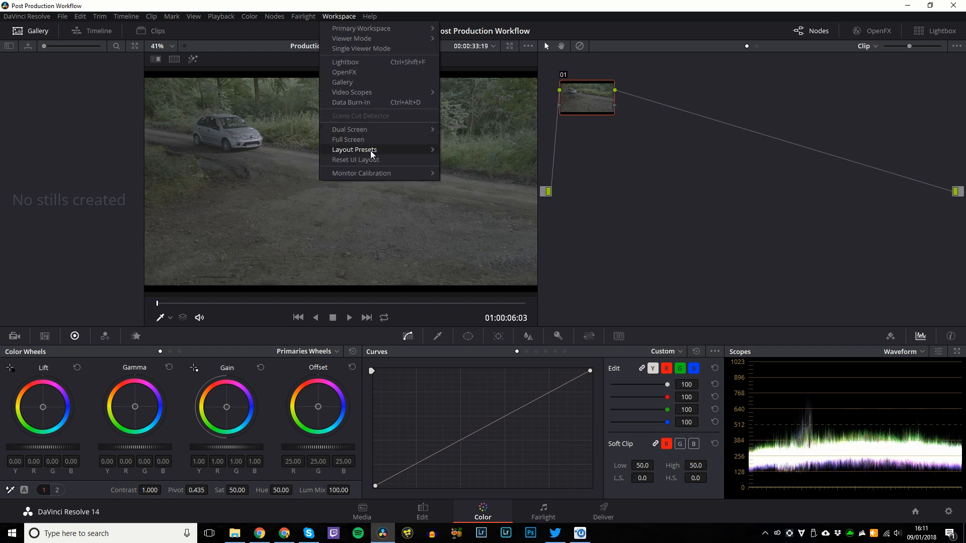
mouse_move(373, 154)
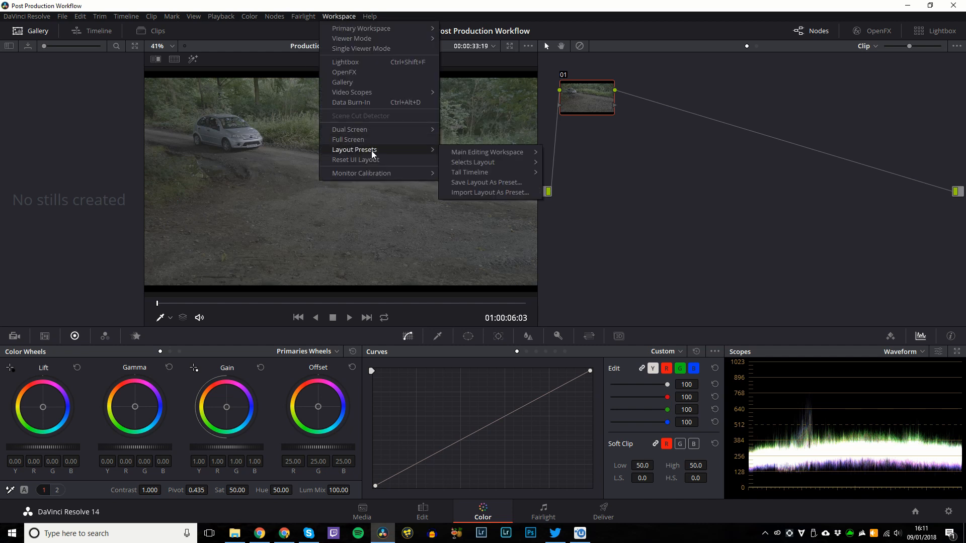
left_click(572, 333)
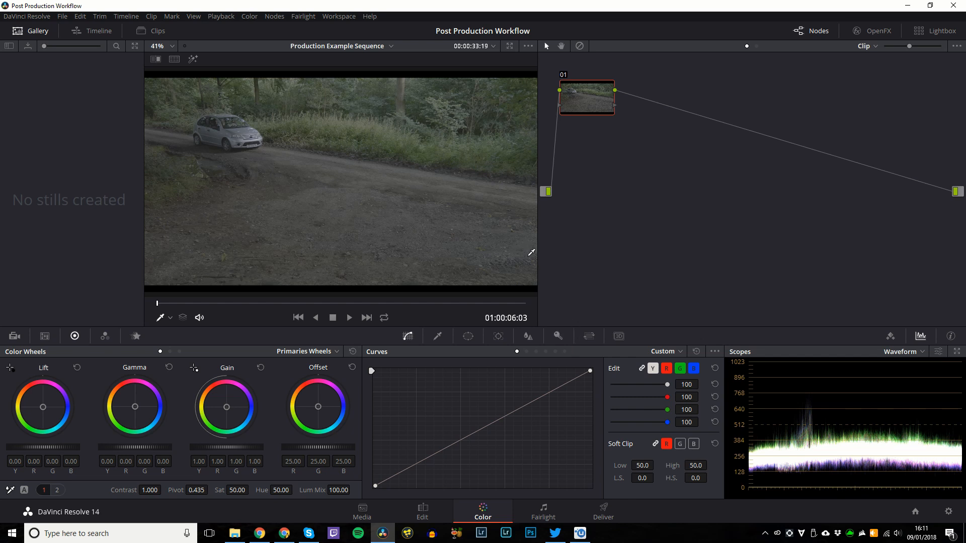
left_click_drag(537, 261, 791, 251)
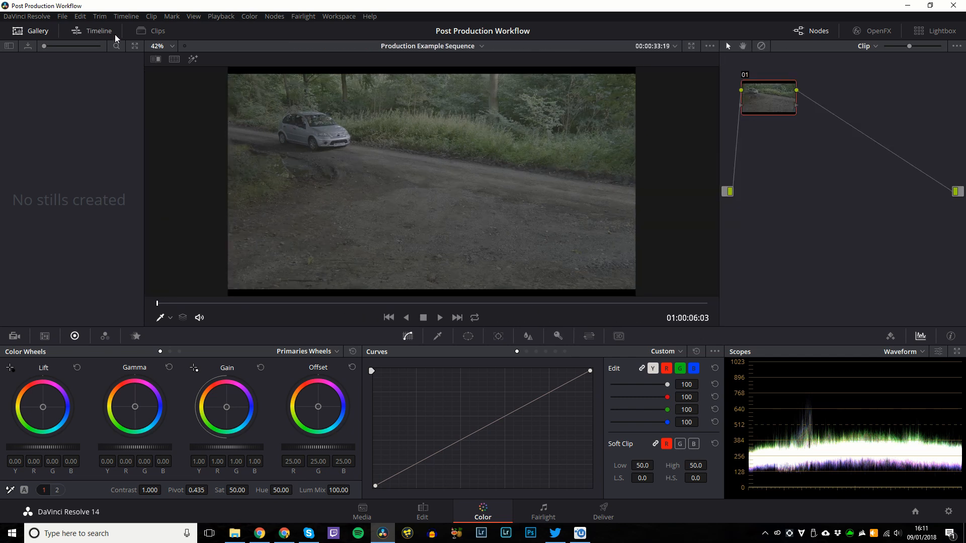
Preview the Lightbox and the OpenFX library, then return to the Edit page.
left_click(95, 30)
left_click(929, 31)
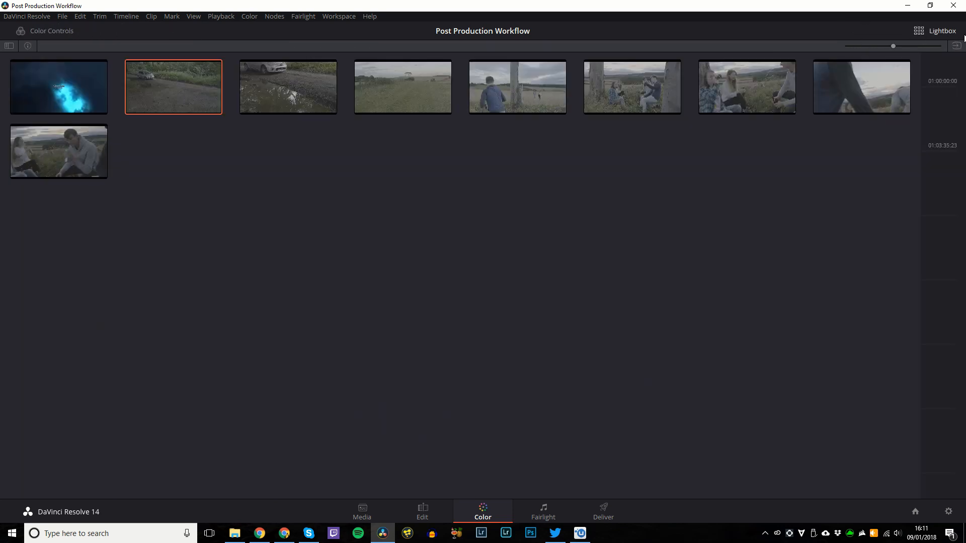
left_click(926, 32)
left_click(872, 31)
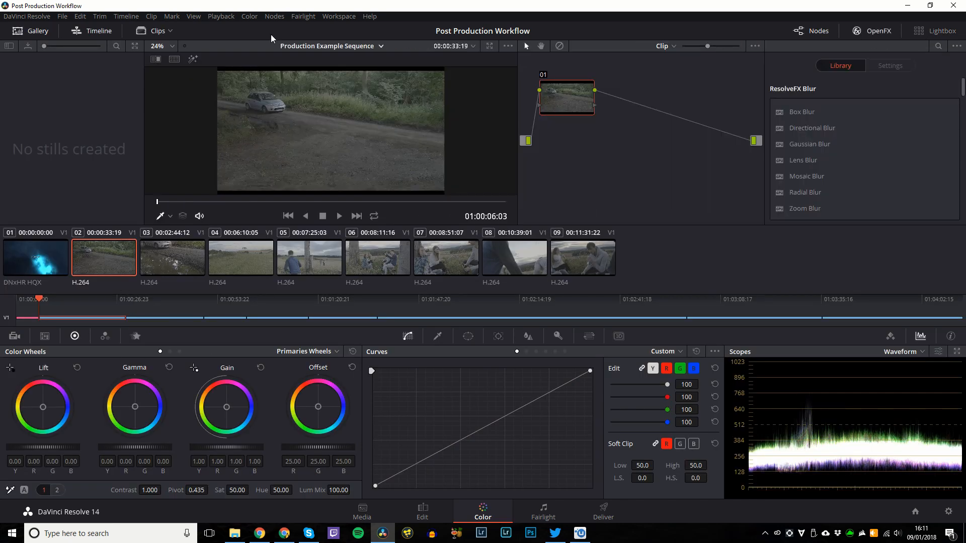
left_click(324, 17)
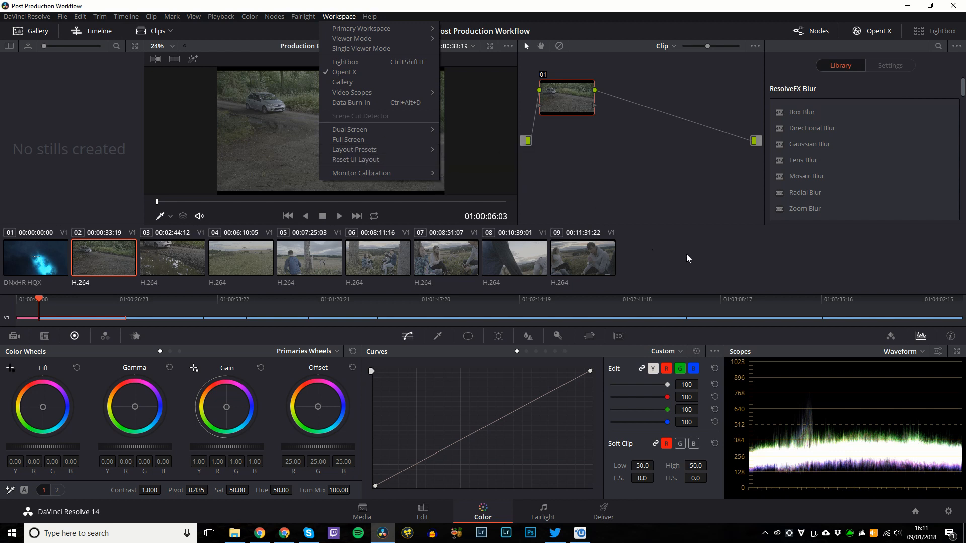
key("Escape")
left_click(422, 511)
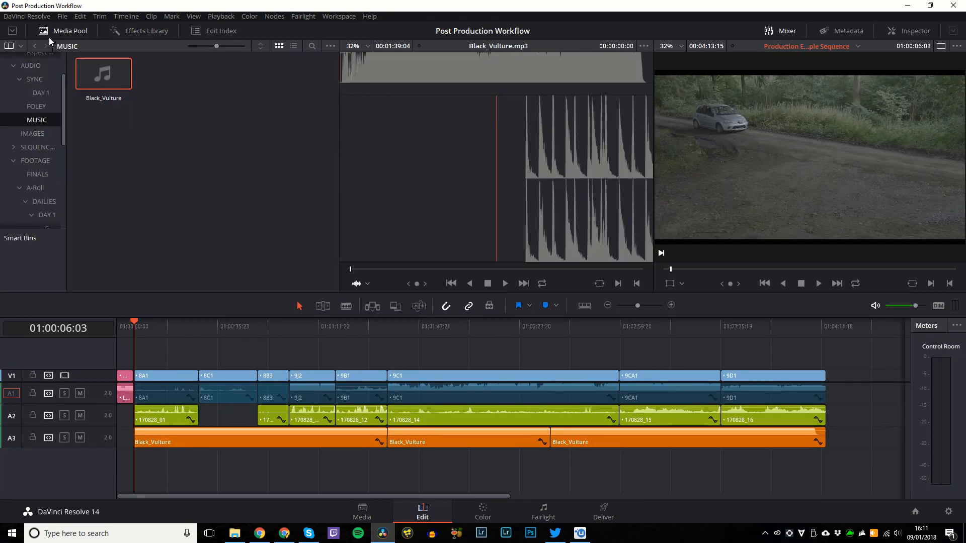
Show the full-height media pool, Effects Library, Inspector and the music clip's Metadata.
left_click(12, 31)
left_click(146, 32)
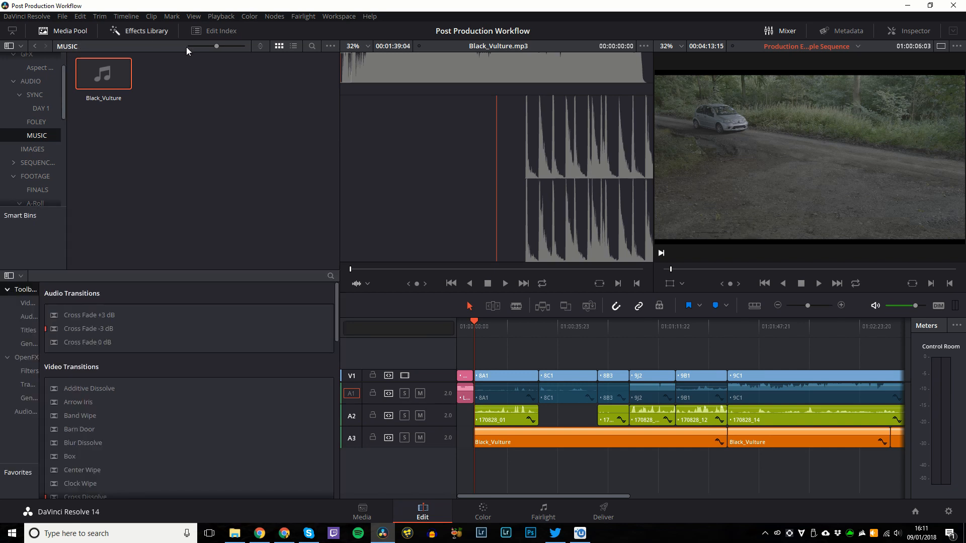
left_click(908, 31)
left_click(848, 31)
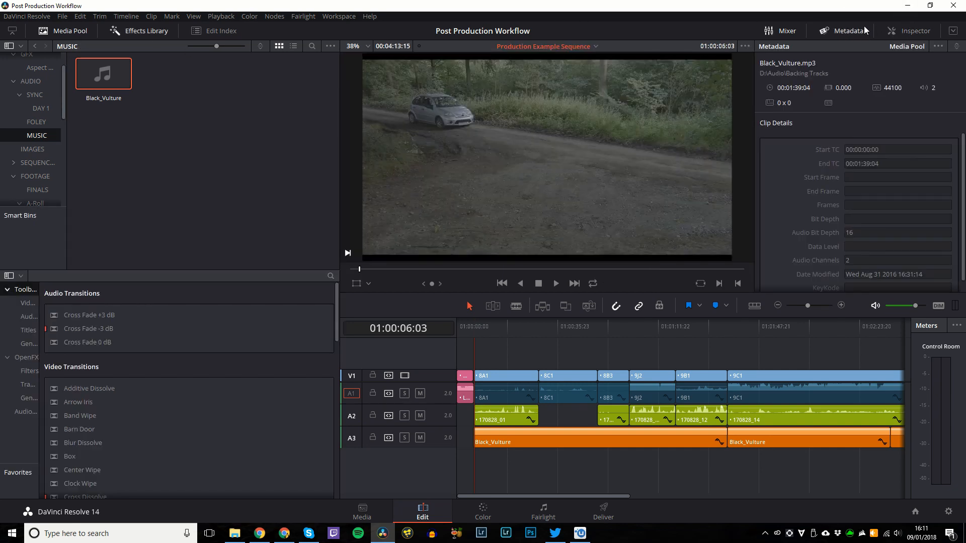
left_click(855, 33)
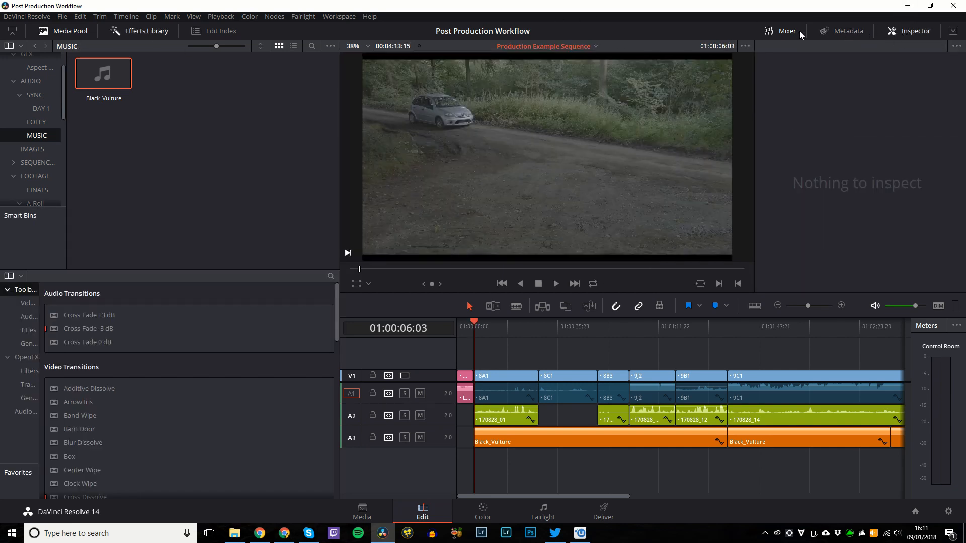
Load the Main Editing Workspace layout preset and switch to the Color page with Shift+6.
left_click(338, 16)
mouse_move(381, 148)
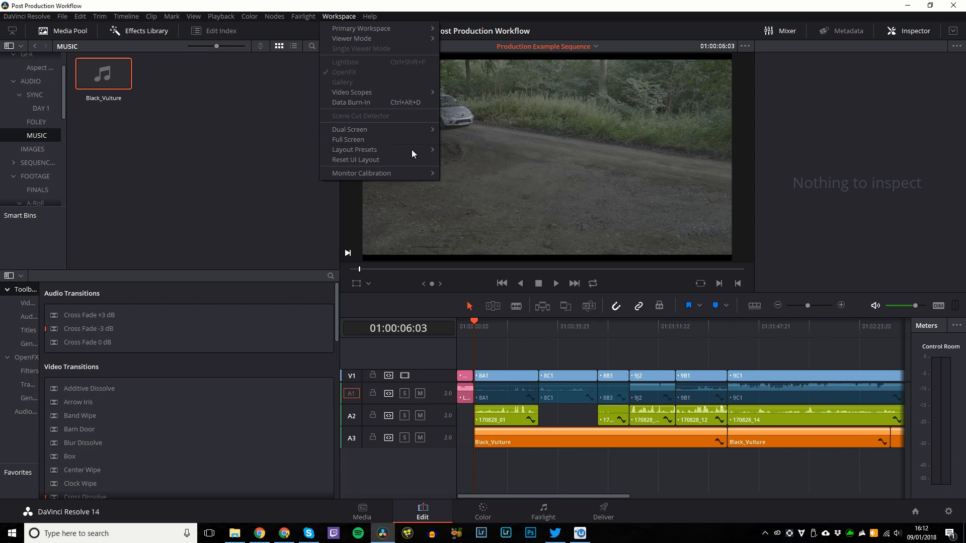
mouse_move(506, 153)
left_click(560, 155)
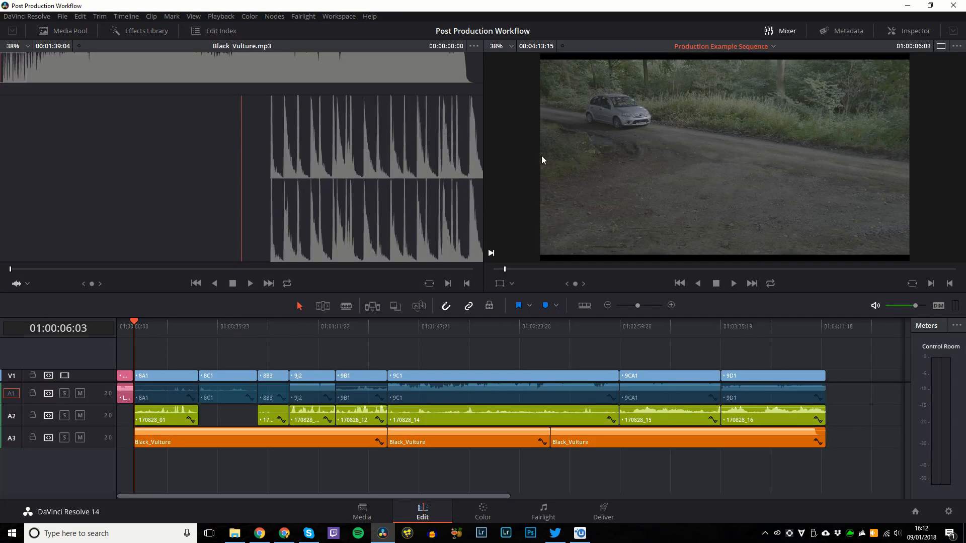
key("shift+6")
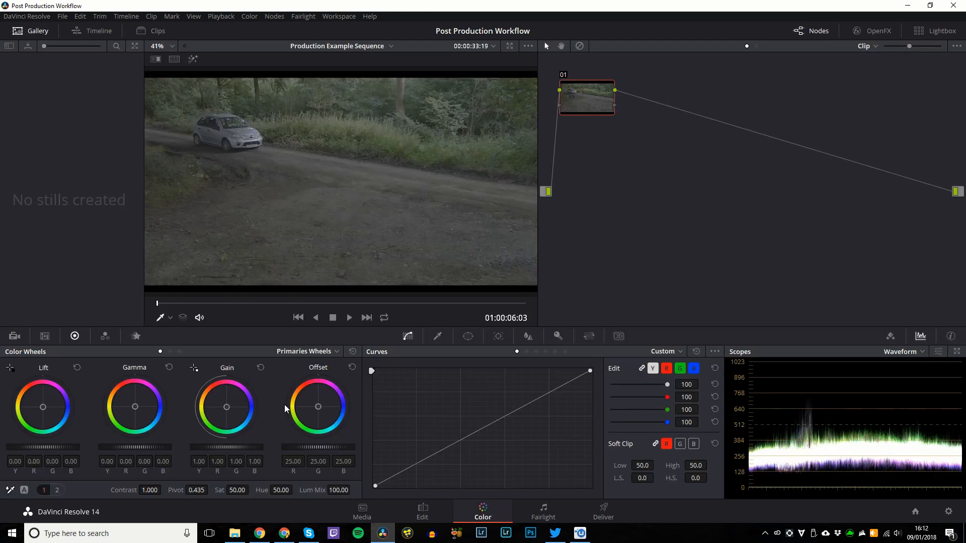
Show the clip strip, step through clips 02 to 09, and return to clip 02.
left_click(154, 30)
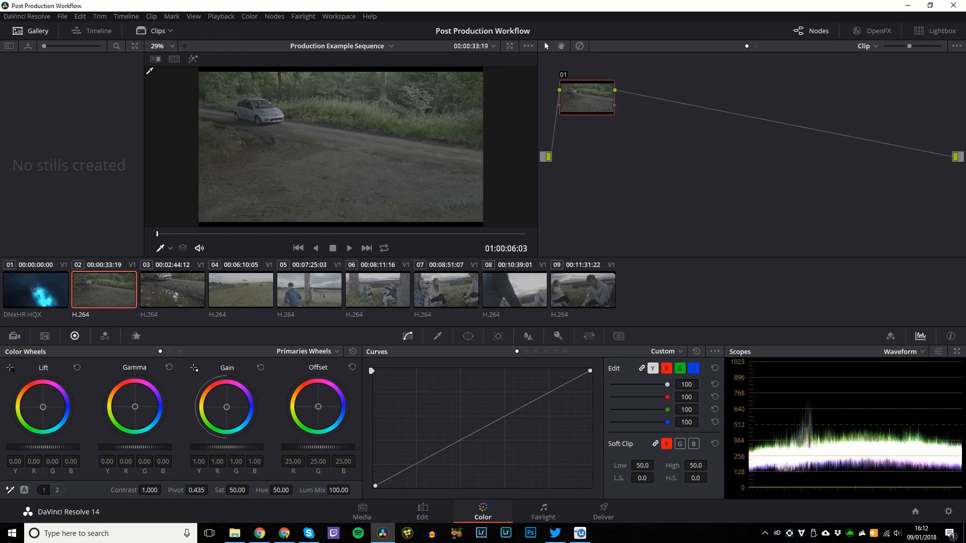
key("Down")
key("Down")
key("Down")
key("Down")
key("Down")
key("Down")
key("Down")
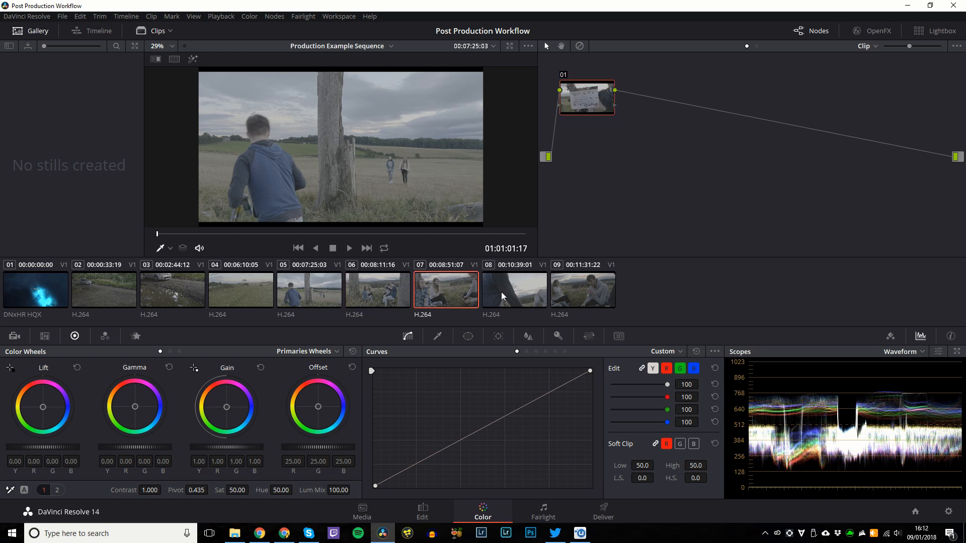
left_click(102, 295)
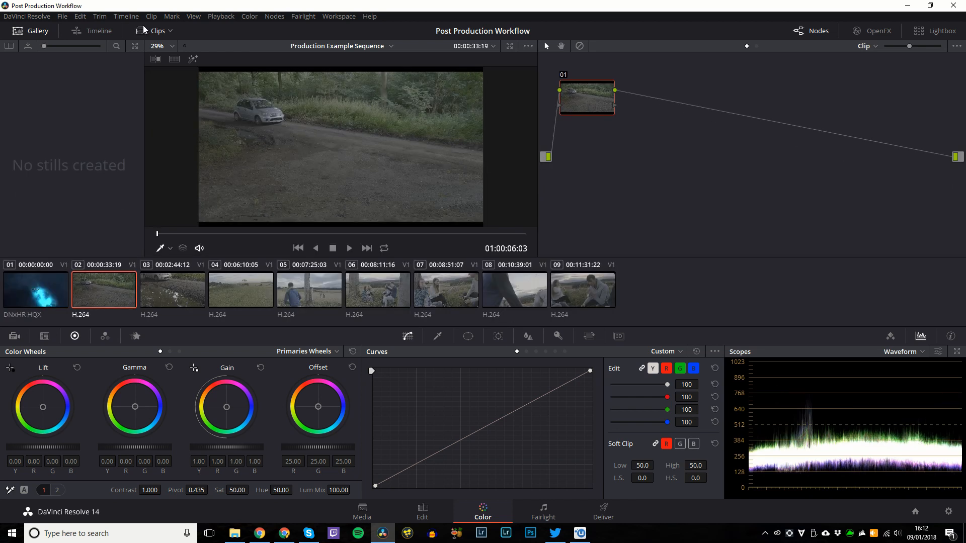
Check the clip filter options and toggle the clip strip until it stays visible.
left_click(170, 31)
left_click(151, 29)
left_click(146, 27)
left_click(148, 31)
left_click(146, 29)
left_click(145, 29)
left_click(145, 29)
left_click(145, 29)
Load the Davinci Resolve keyboard profile in Corsair Utility Engine and close the utility.
left_click(861, 539)
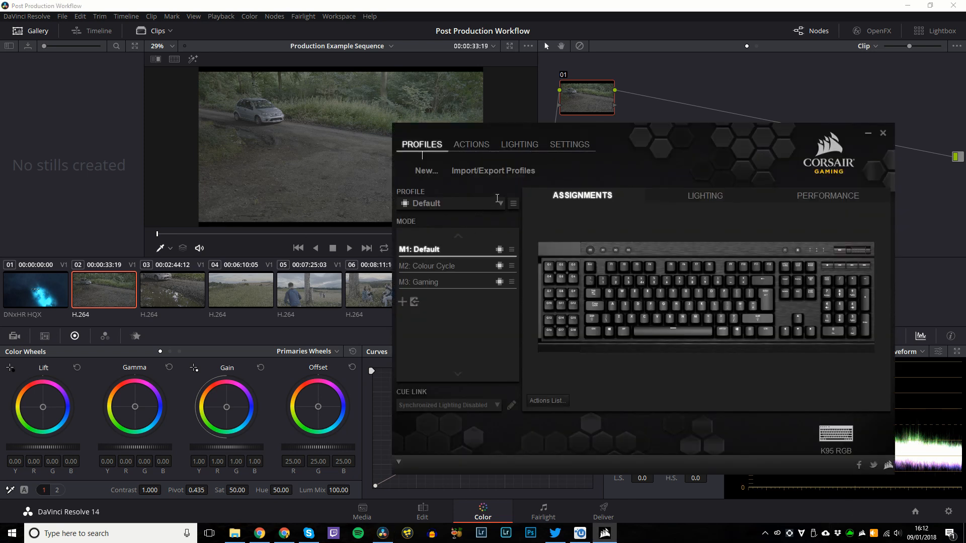
left_click(497, 202)
left_click(457, 258)
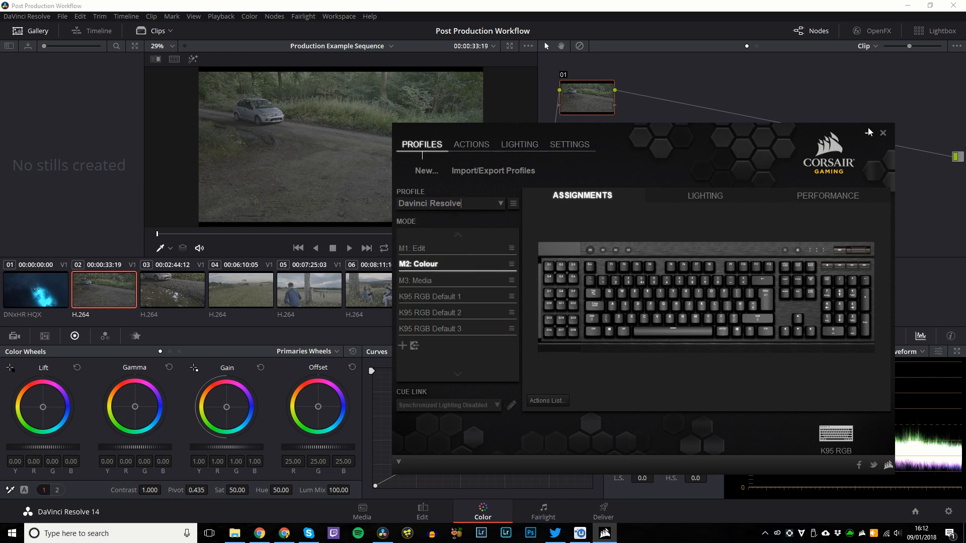
left_click(884, 134)
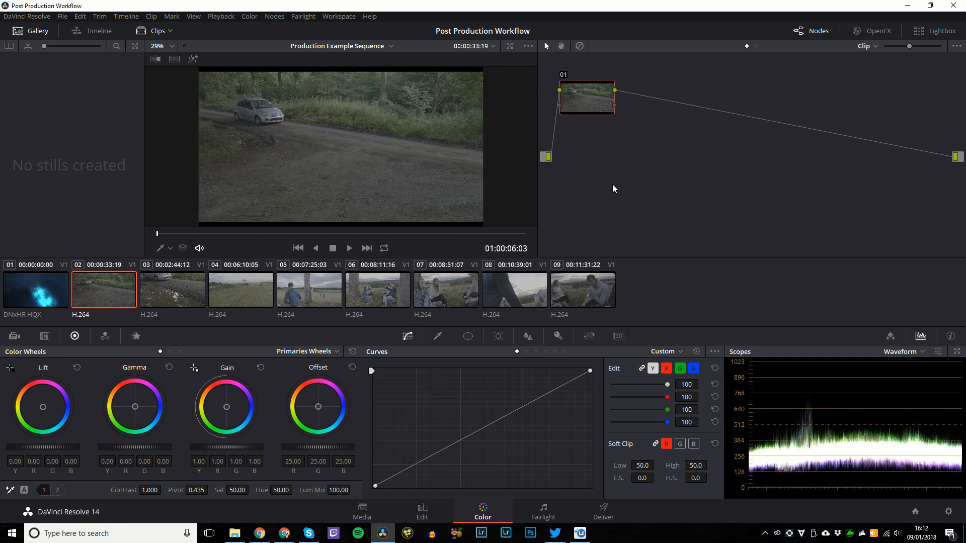
Grab a gallery still and delete it, then add a midpoint control point on the custom curve.
key("alt+f")
key("alt+f")
key("alt+f")
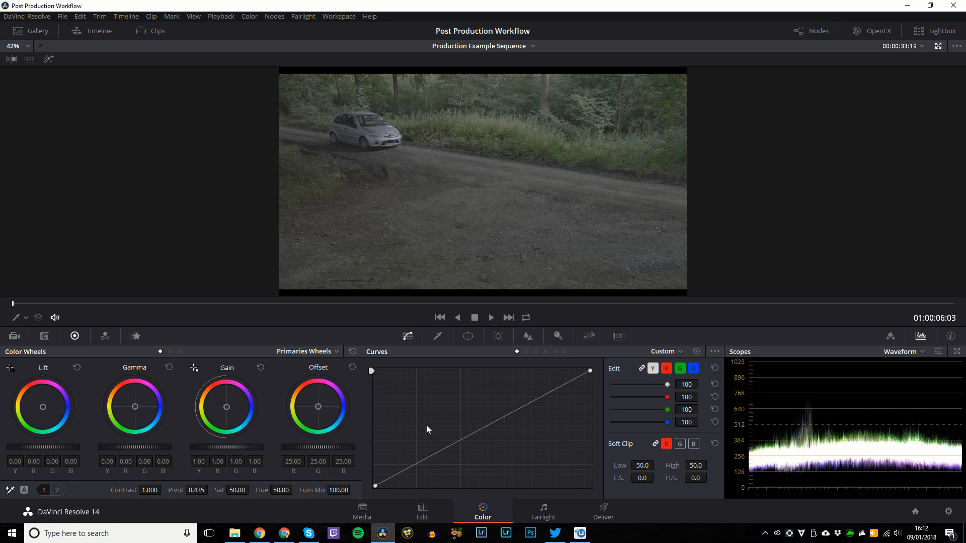
key("alt+f")
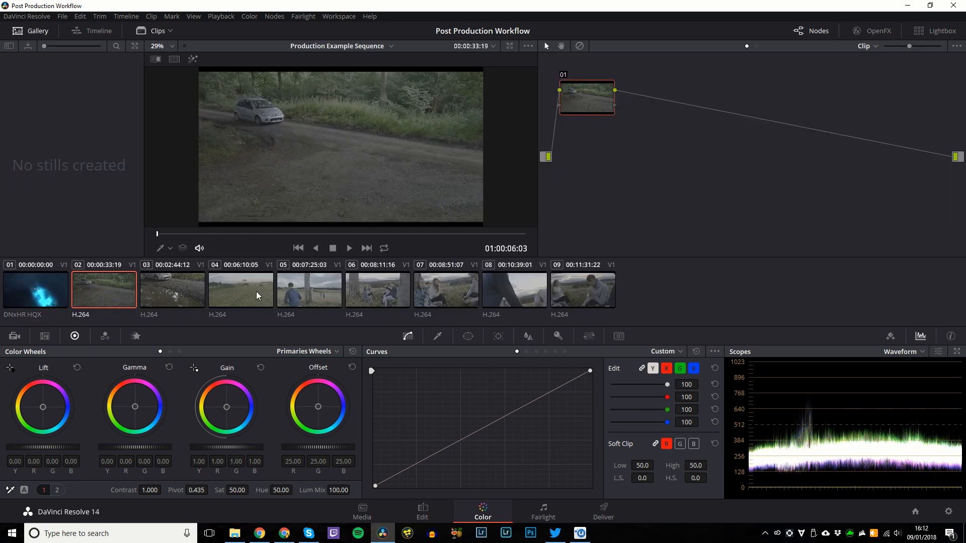
key("ctrl+alt+g")
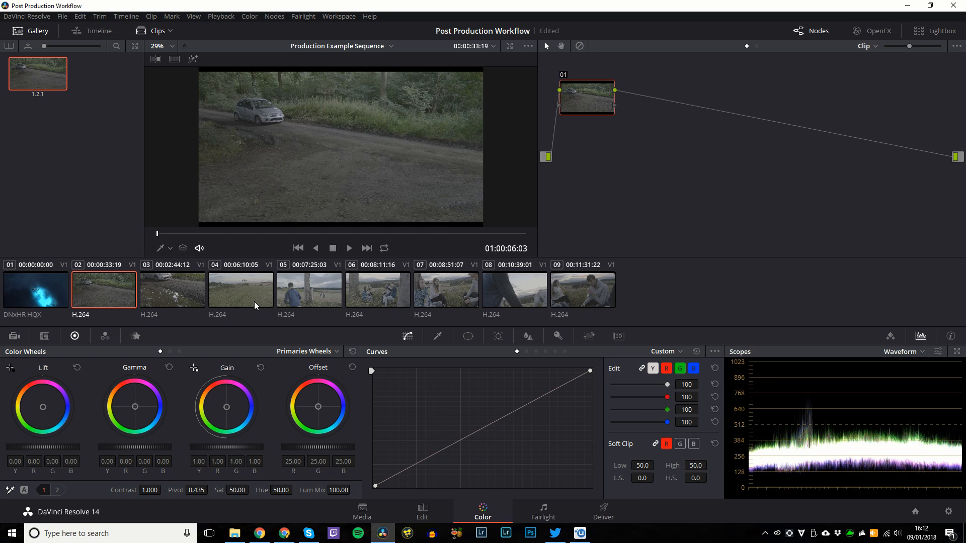
right_click(34, 67)
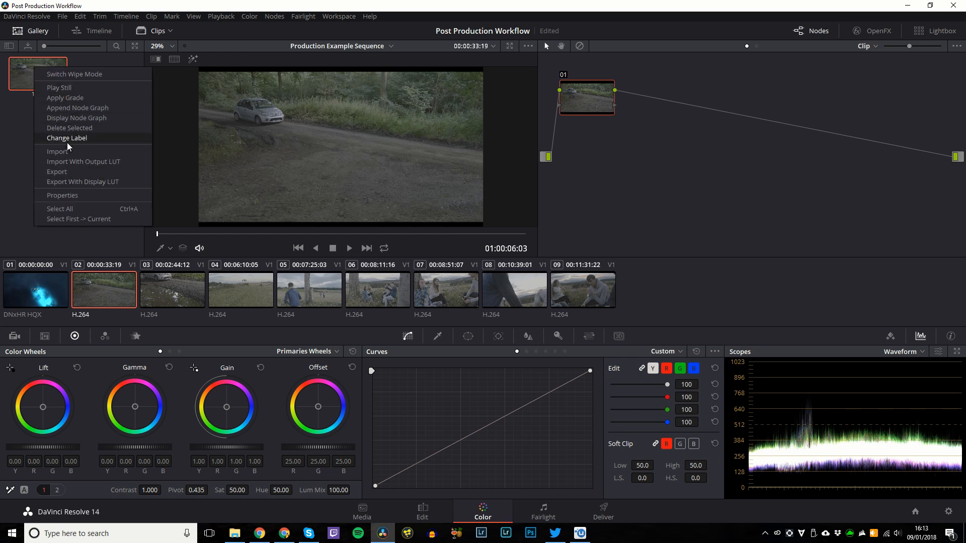
left_click(70, 129)
left_click(425, 146)
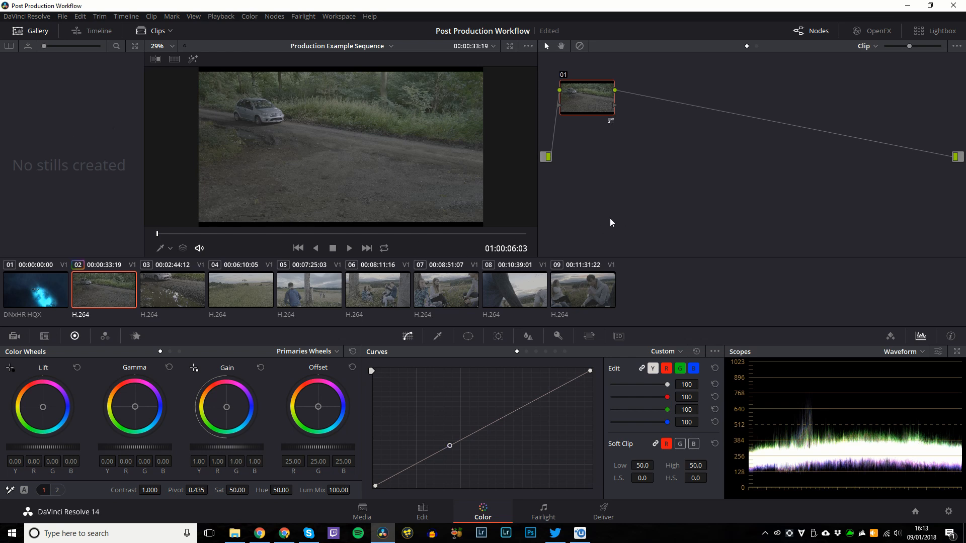
right_click(595, 105)
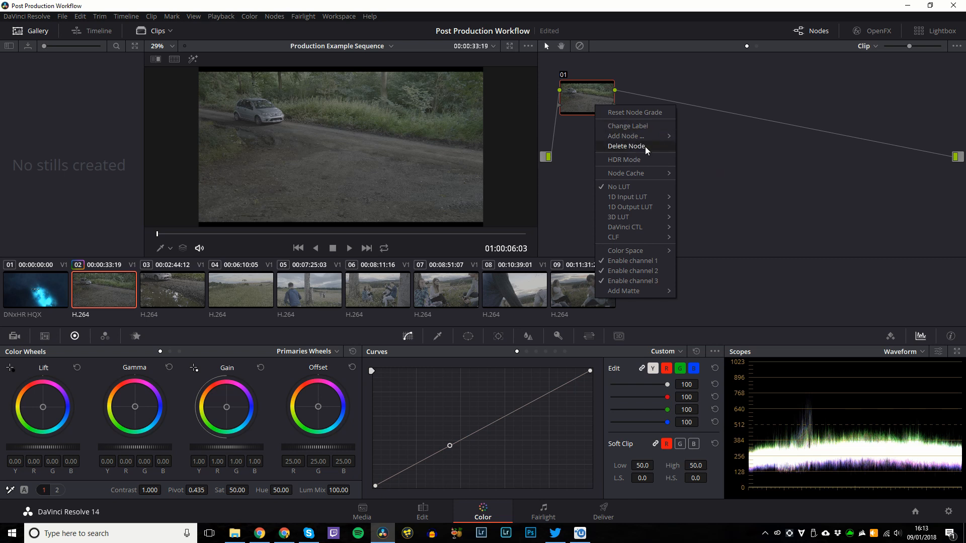
left_click(627, 146)
right_click(590, 131)
key("ctrl+Home")
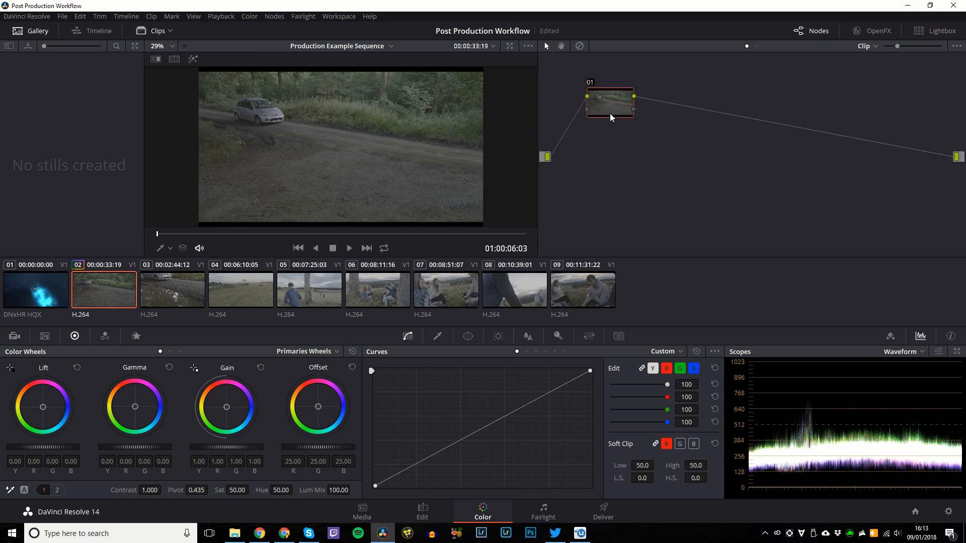
left_click_drag(576, 81, 588, 121)
key("alt+s")
key("alt+s")
key("alt+s")
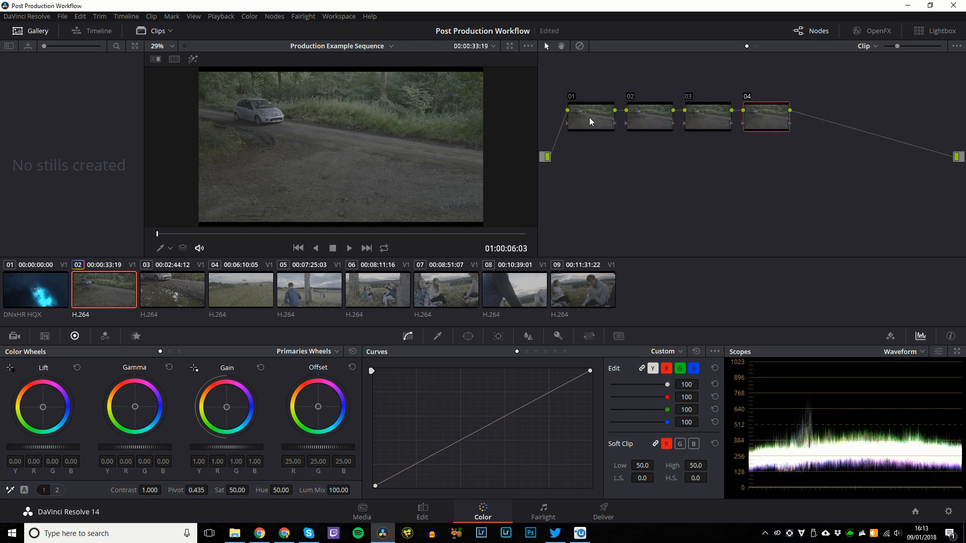
left_click(590, 117)
left_click(638, 113)
left_click_drag(795, 74, 648, 157)
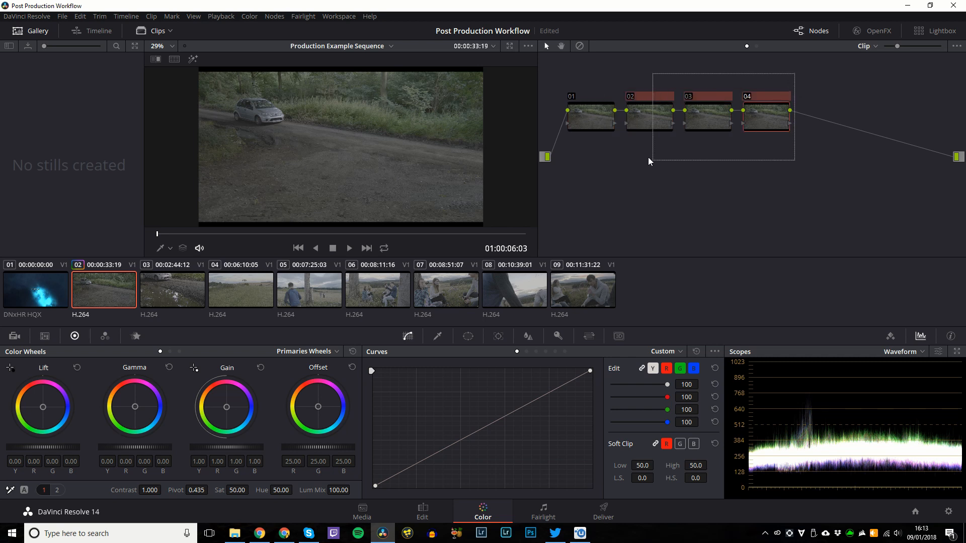
right_click(648, 116)
left_click(677, 156)
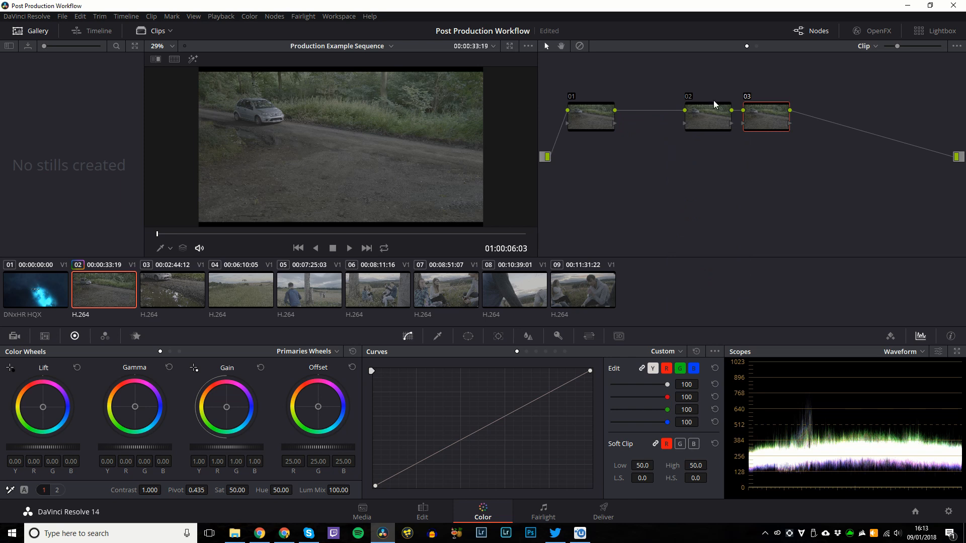
right_click(775, 117)
left_click(792, 159)
right_click(705, 115)
left_click(722, 156)
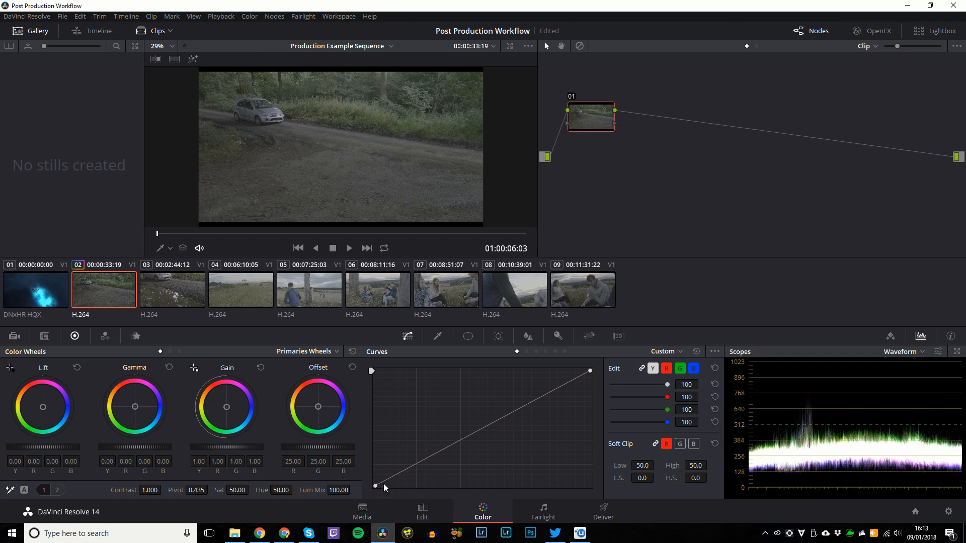
Add a low control point and raise an upper one, bending the custom curve into an S.
mouse_move(375, 485)
left_mouse_down()
mouse_move(376, 473)
mouse_move(374, 500)
left_mouse_up()
left_click(404, 474)
mouse_move(512, 413)
left_mouse_down()
mouse_move(515, 397)
mouse_move(507, 397)
left_mouse_up()
Experiment with saturation and the Lift, Gamma and Gain wheel balance and levels.
left_click_drag(234, 491, 248, 489)
left_click_drag(229, 410, 226, 410)
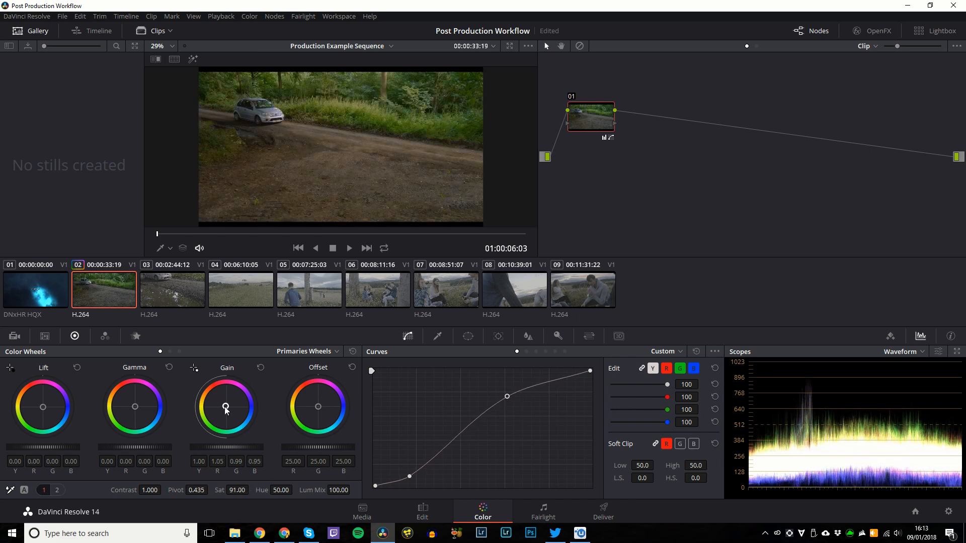
left_click_drag(135, 409, 134, 408)
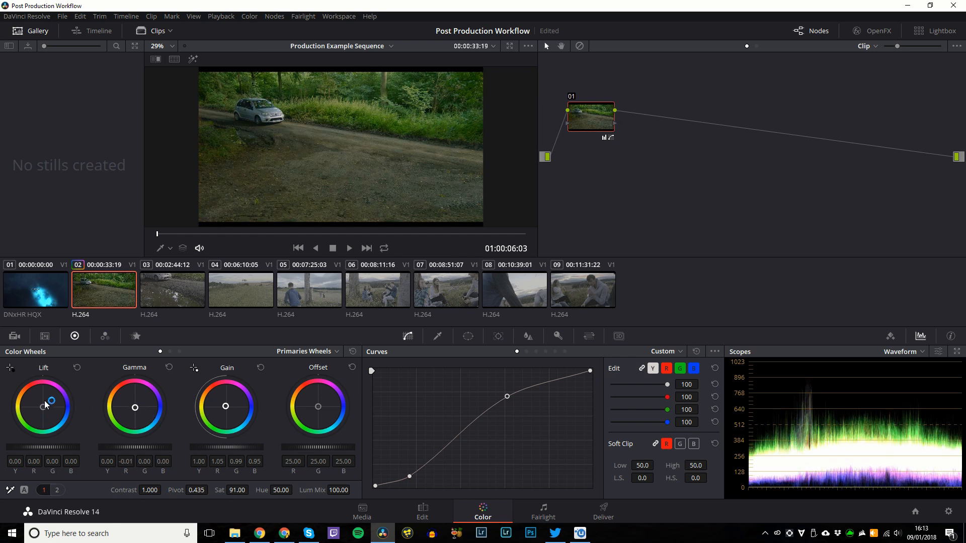
left_click_drag(45, 405, 43, 407)
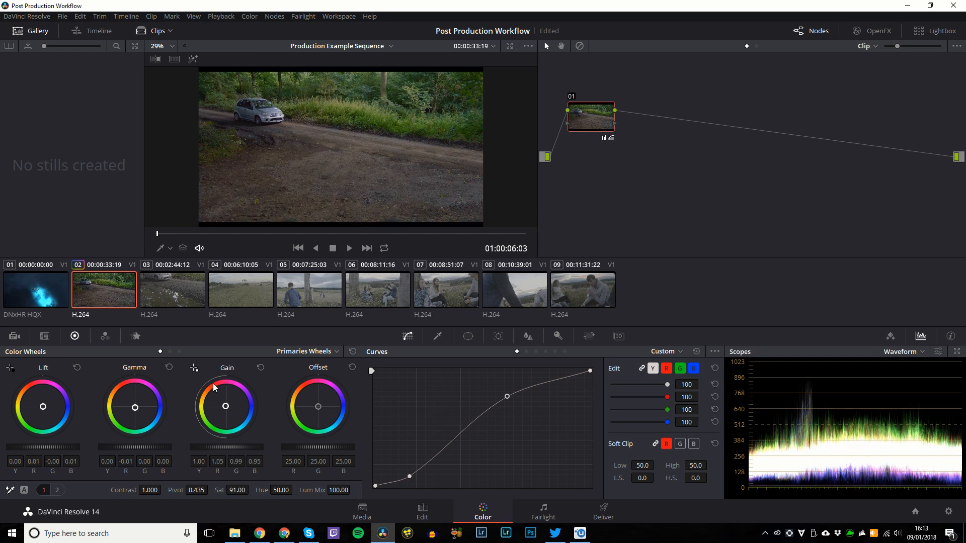
left_click_drag(134, 443, 134, 442)
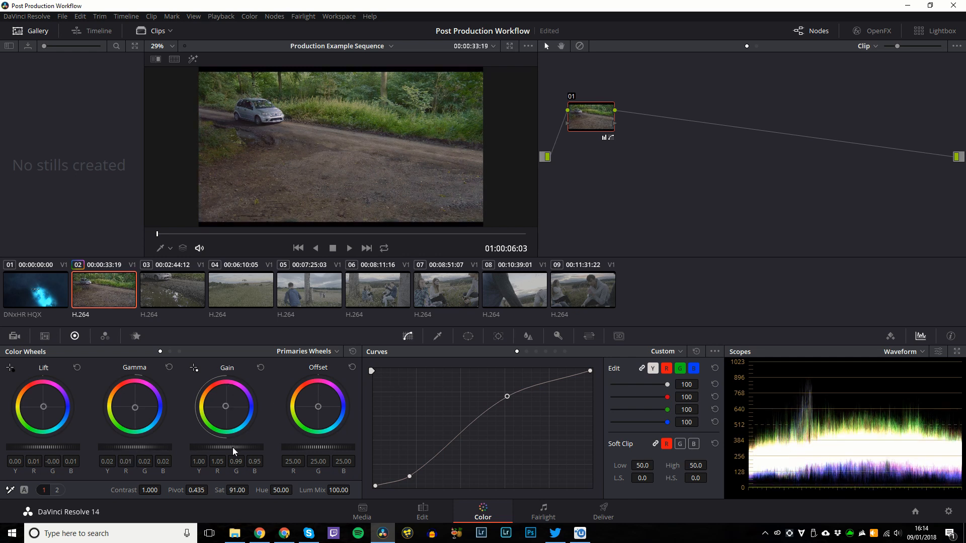
left_click_drag(227, 443, 231, 448)
left_click_drag(59, 449, 52, 446)
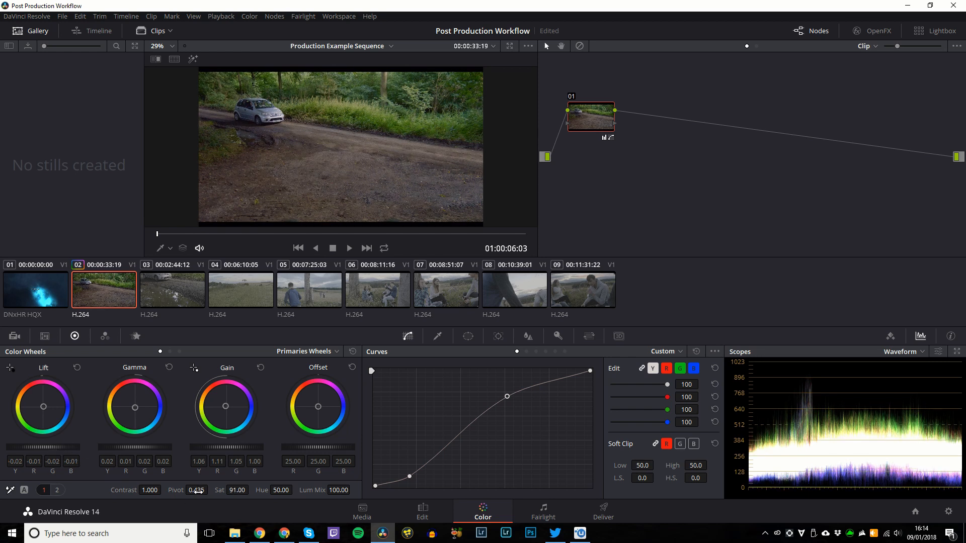
Try a tint of -8.50 and a colour boost of 6.50, then undo them.
left_click(57, 491)
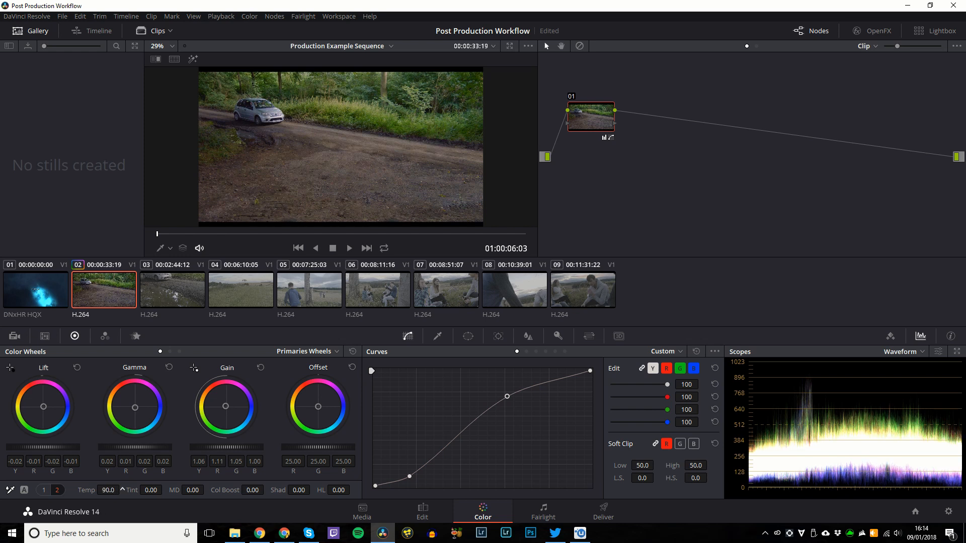
left_click_drag(160, 490, 149, 490)
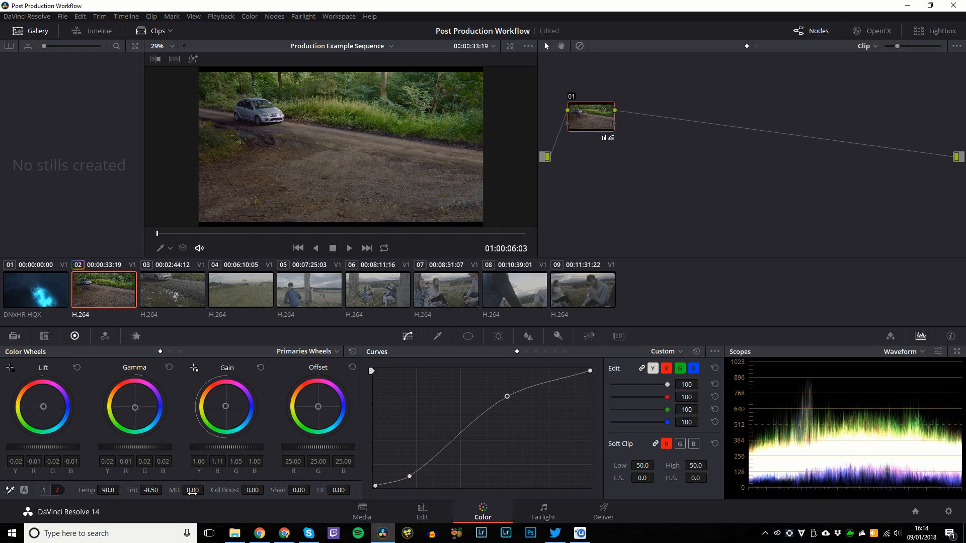
left_click_drag(249, 491, 322, 491)
key("ctrl+z")
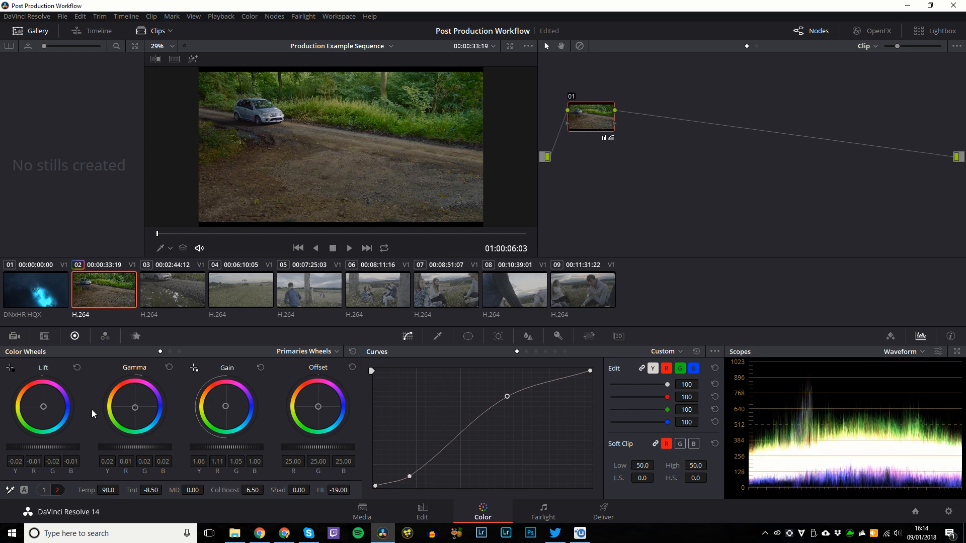
left_click(44, 490)
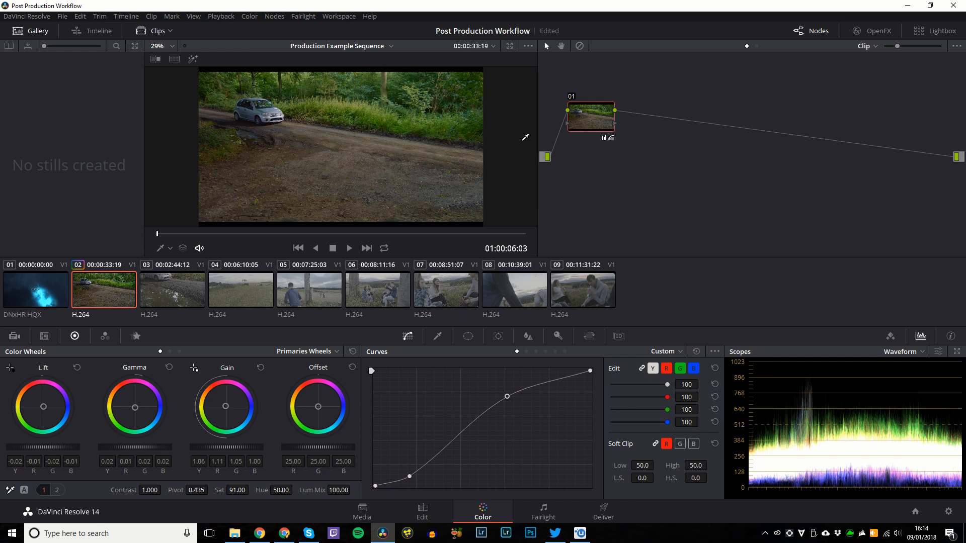
Reset the primary wheels, test Auto Balance, then reset the wheels again.
left_click(353, 352)
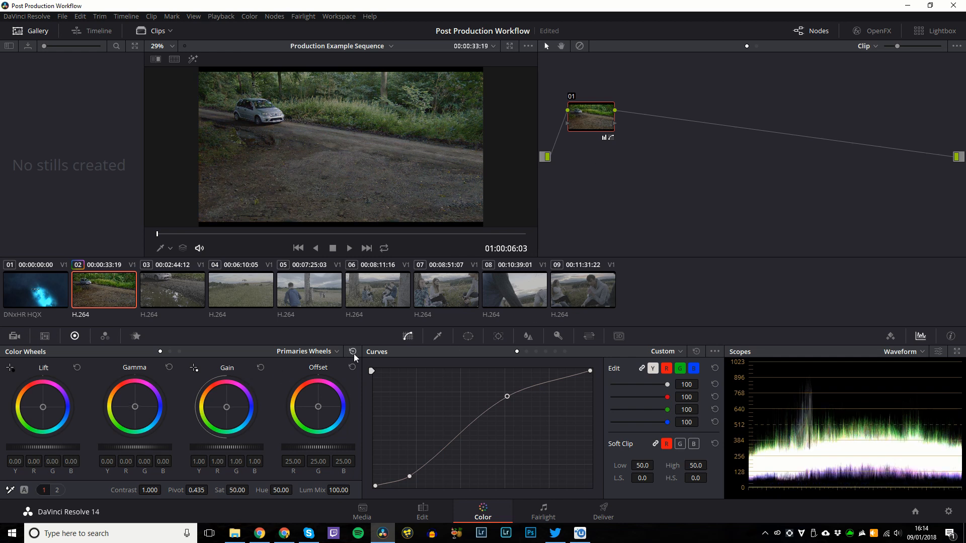
left_click(28, 489)
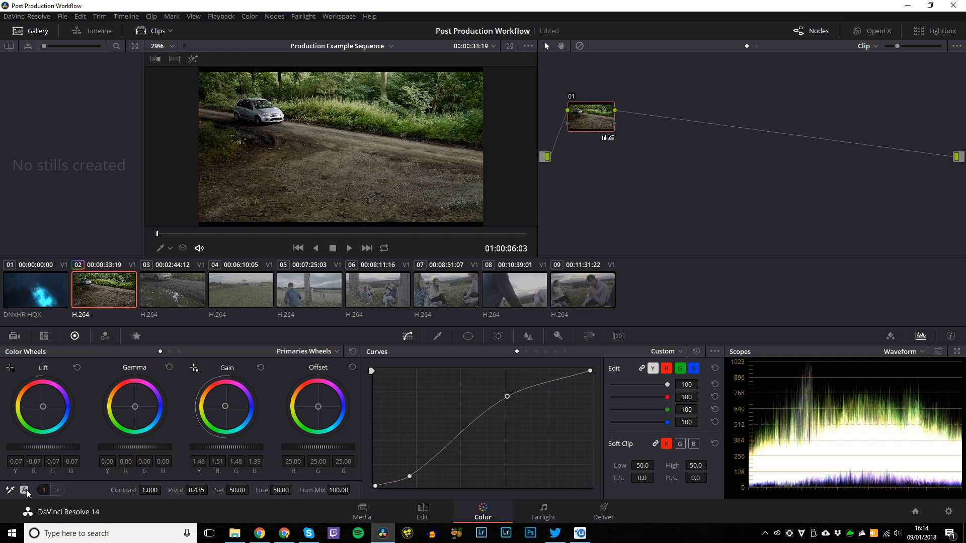
left_click(352, 354)
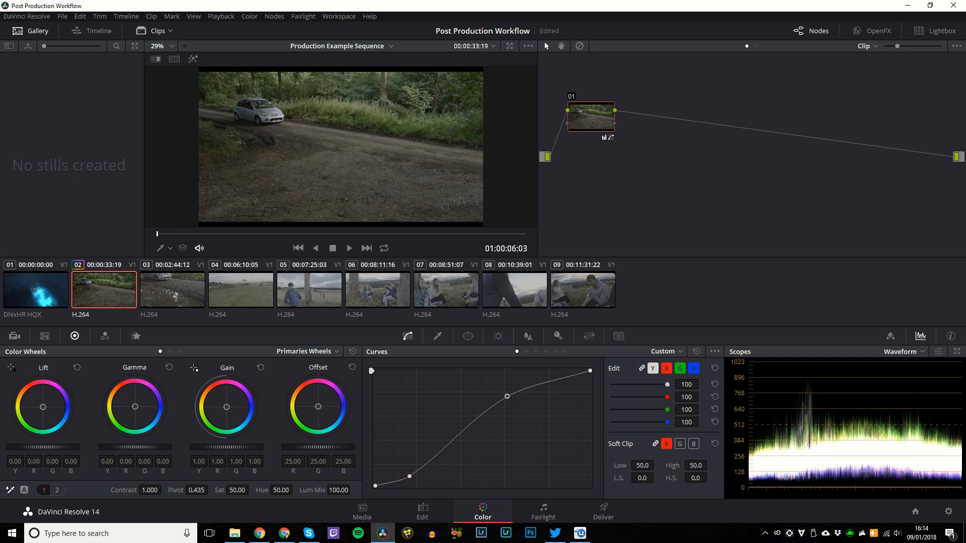
Sample black and white points with the pickers, trim highlights and shadows, then reset the wheels.
left_click(11, 368)
left_click_drag(243, 90, 259, 146)
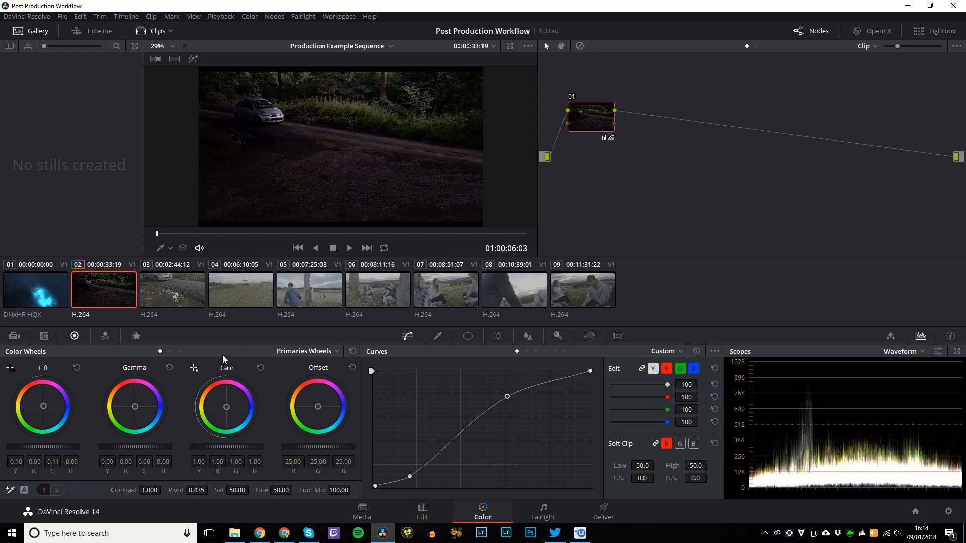
left_click(194, 368)
left_click_drag(282, 115, 445, 125)
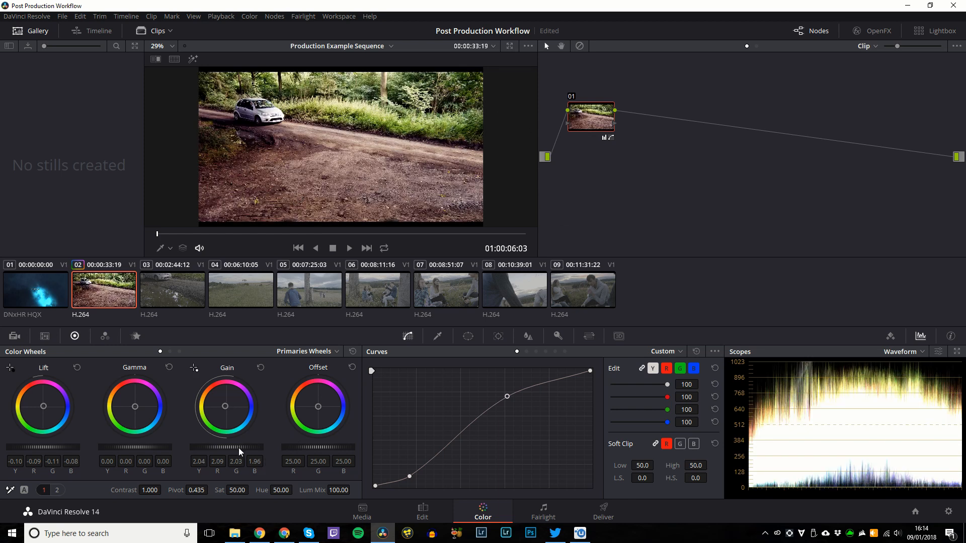
left_click_drag(239, 447, 128, 445)
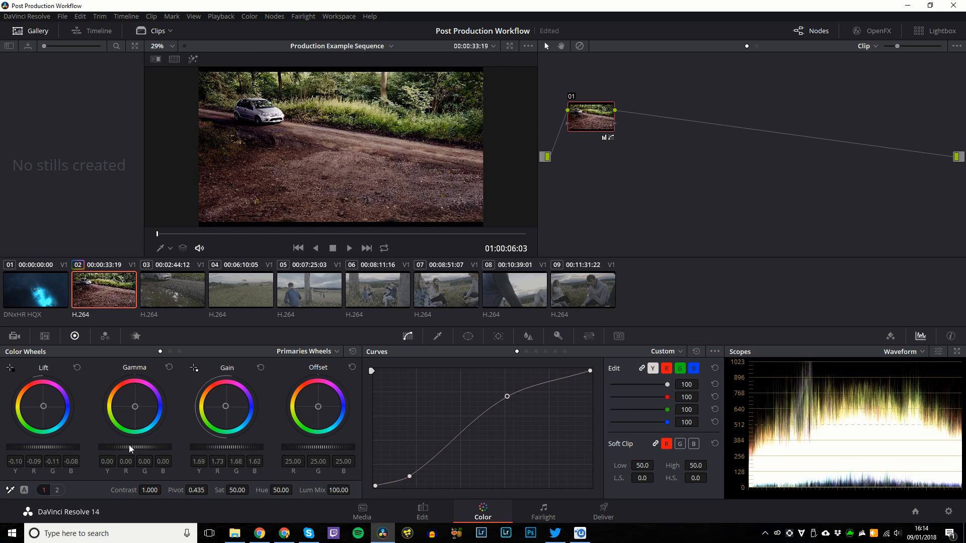
left_click_drag(50, 444, 57, 444)
left_click_drag(241, 448, 229, 448)
left_click_drag(124, 448, 127, 448)
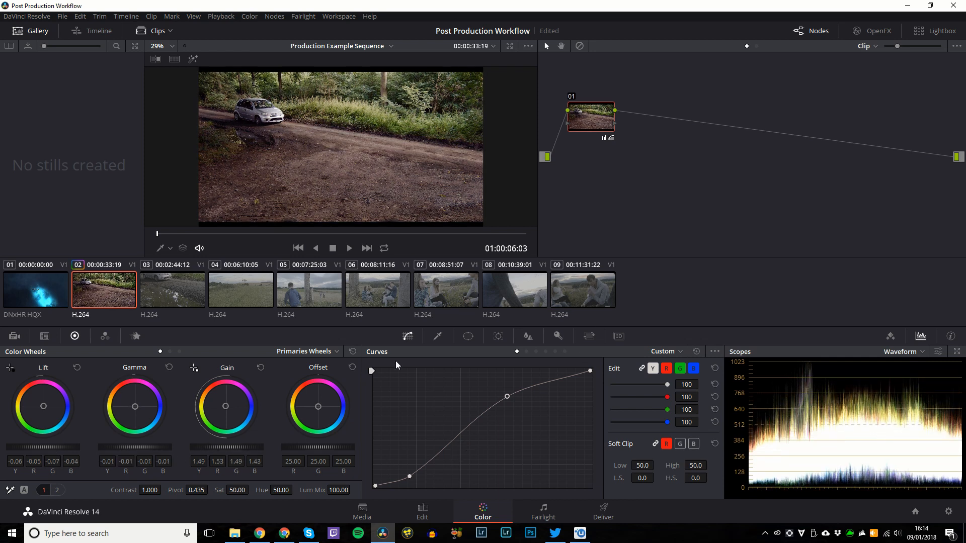
left_click(352, 352)
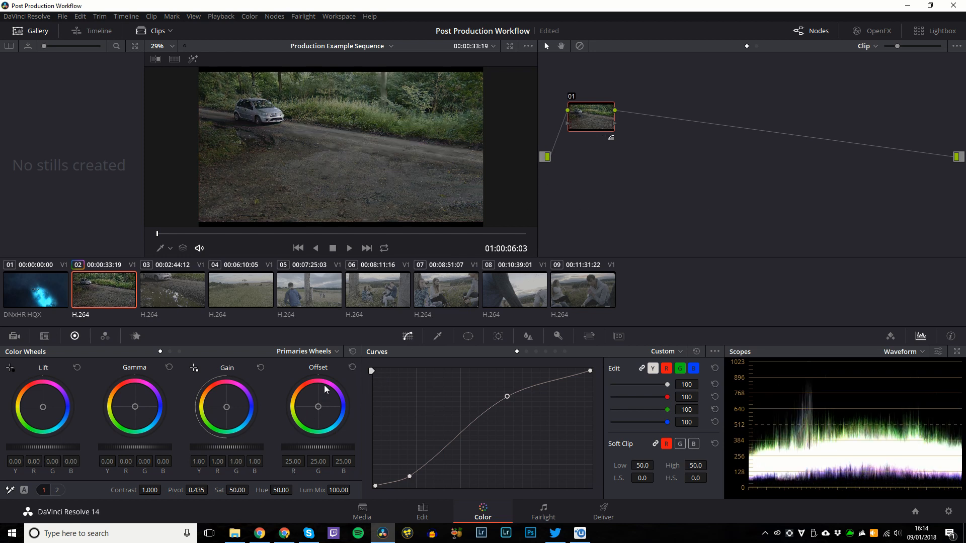
Delete the old node 01 and add two fresh serial nodes, moving node 02 right.
right_click(594, 118)
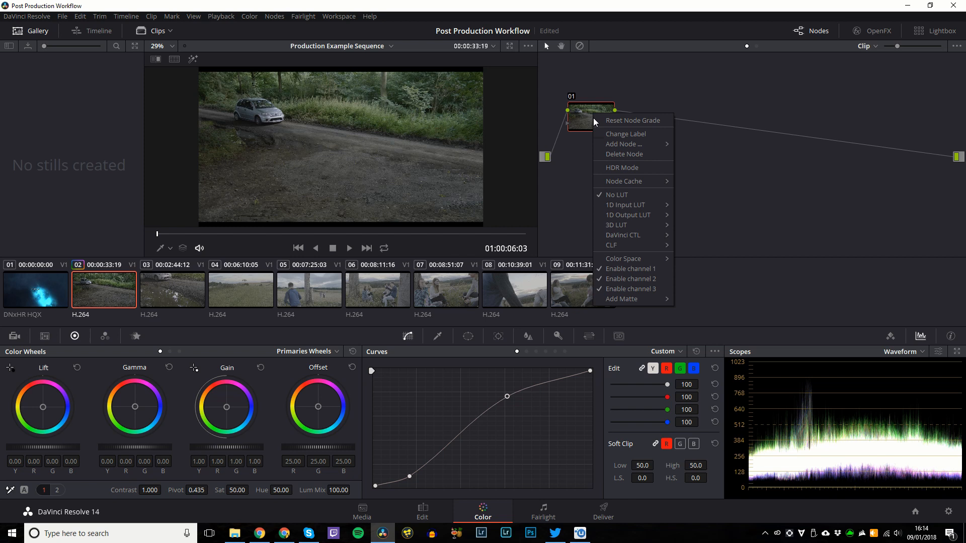
left_click(610, 153)
key("alt+s")
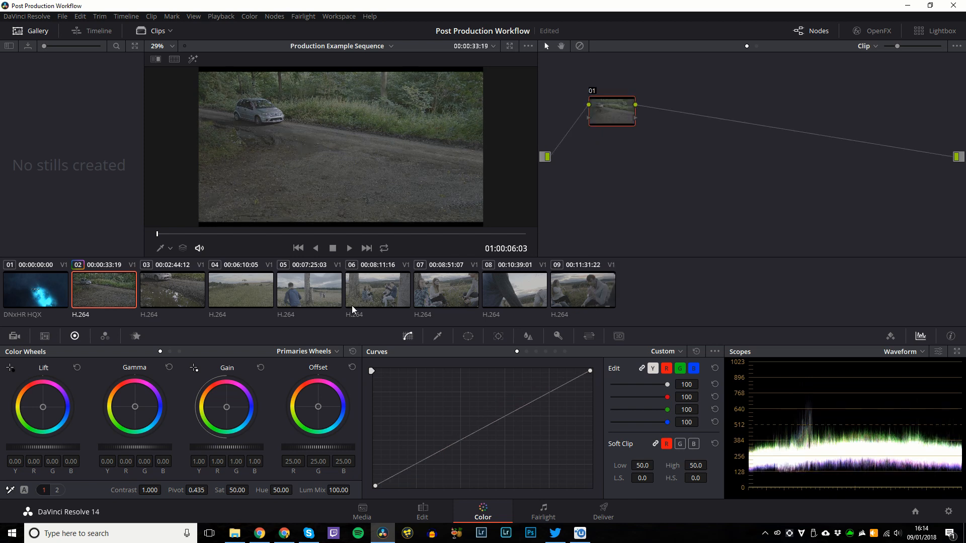
key("alt+s")
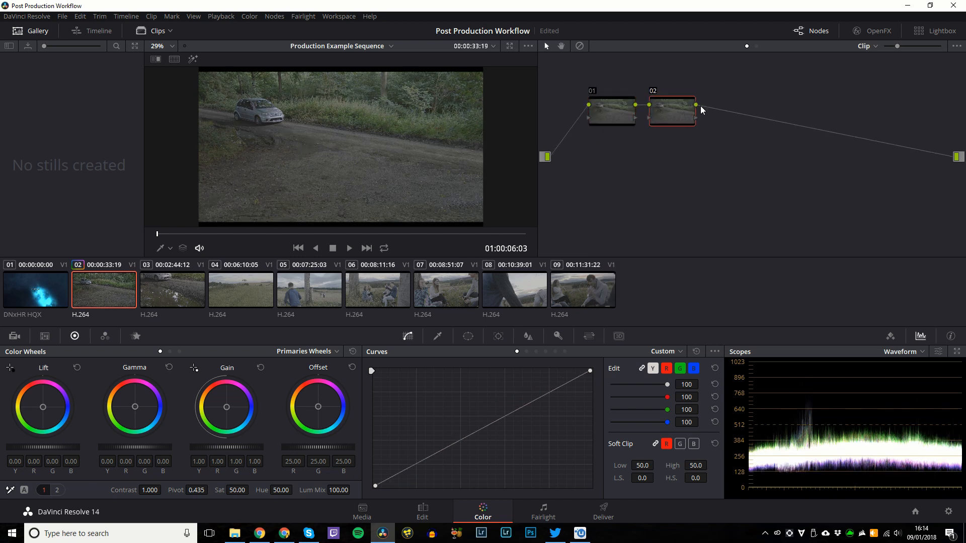
left_click_drag(676, 96, 721, 99)
Apply the V-LOG-L Corrector-ML LUT to node 02 and relabel it 709.
right_click(721, 112)
mouse_move(756, 232)
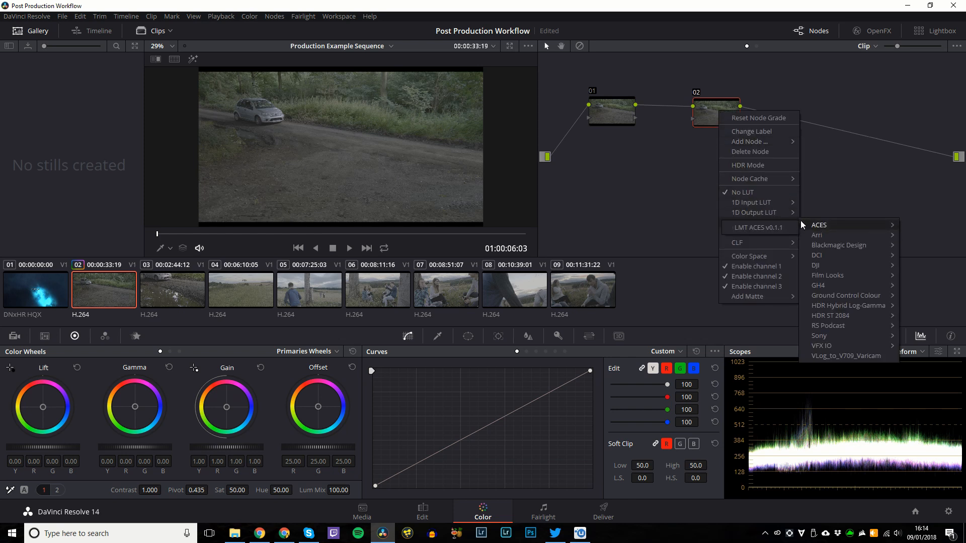
mouse_move(835, 283)
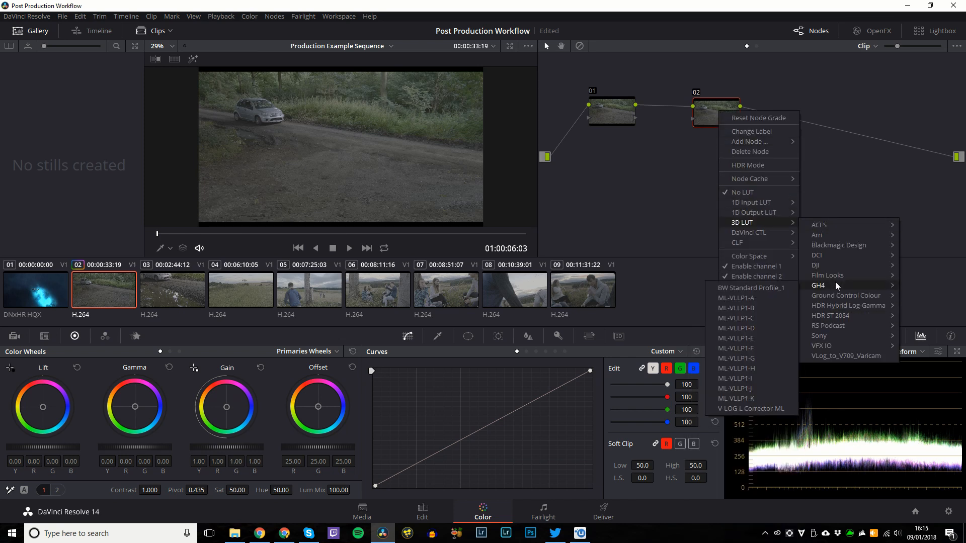
left_click(747, 408)
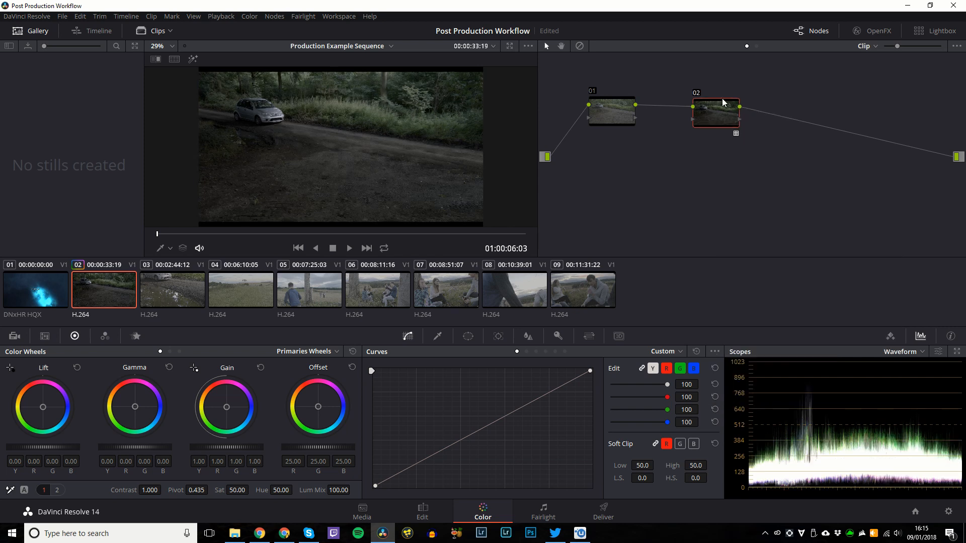
mouse_move(722, 99)
left_mouse_down()
mouse_move(730, 103)
mouse_move(713, 101)
left_mouse_up()
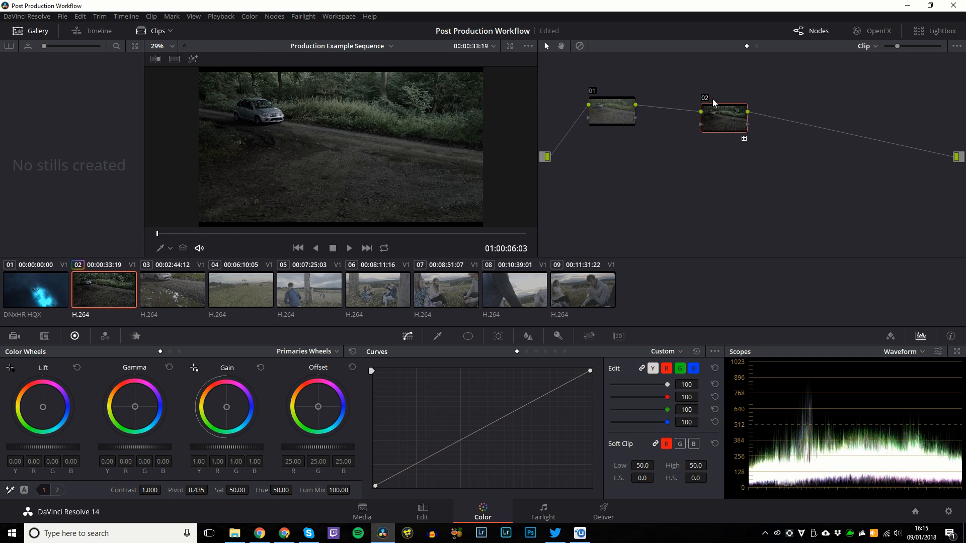
right_click(713, 122)
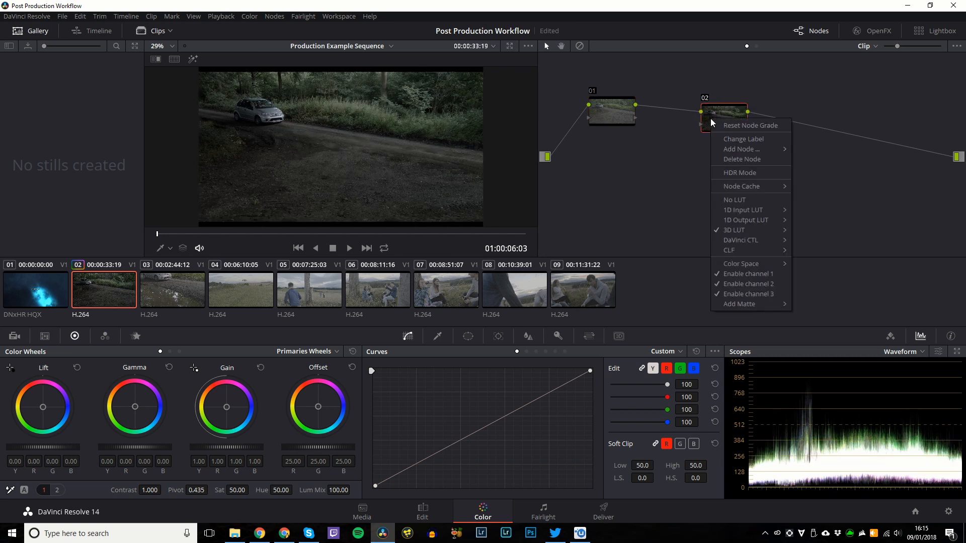
left_click(731, 139)
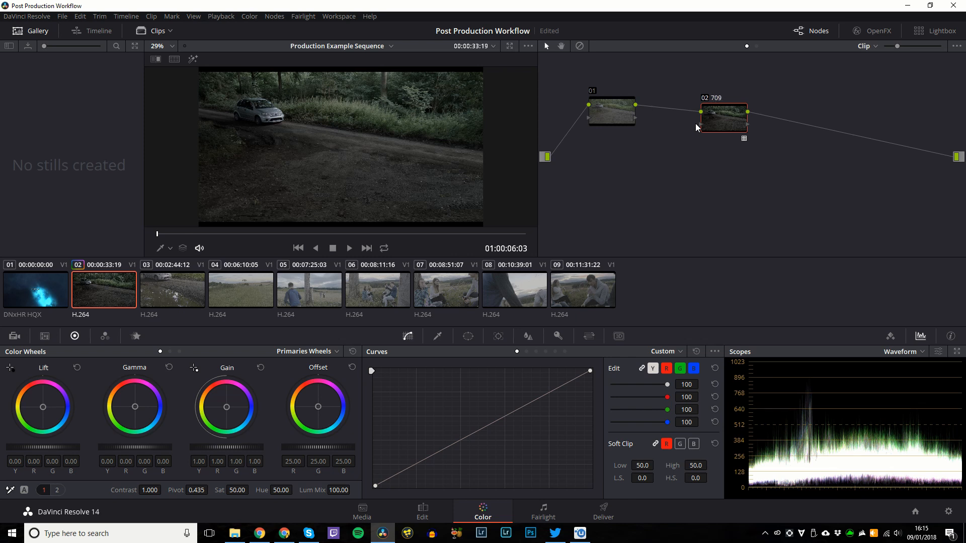
left_click_drag(701, 123, 714, 110)
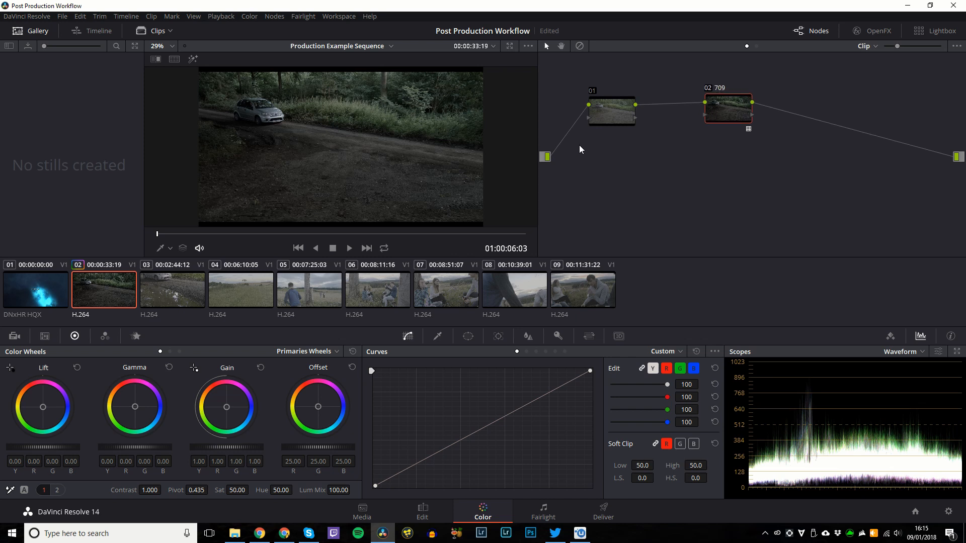
Browse the available LUTs for node 02 without changing it.
right_click(723, 103)
mouse_move(748, 215)
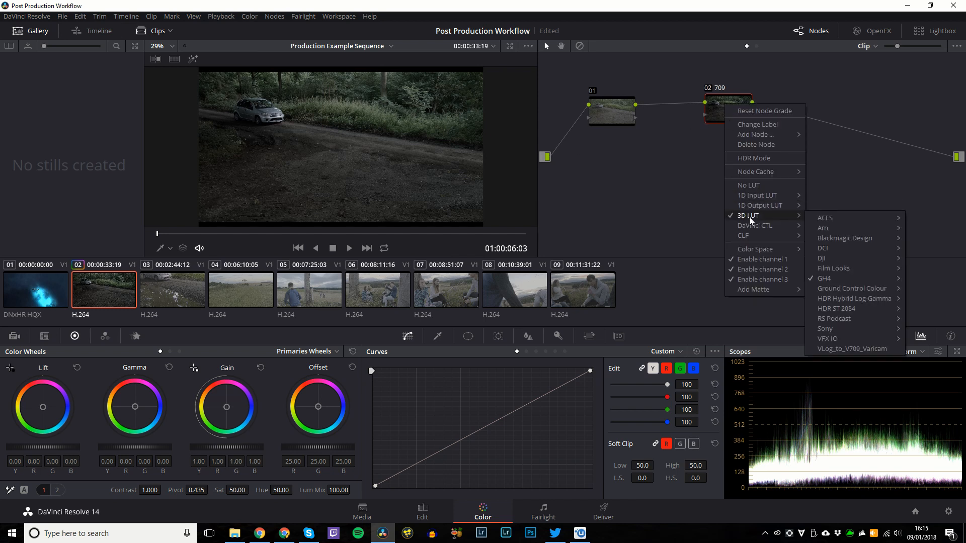
mouse_move(843, 279)
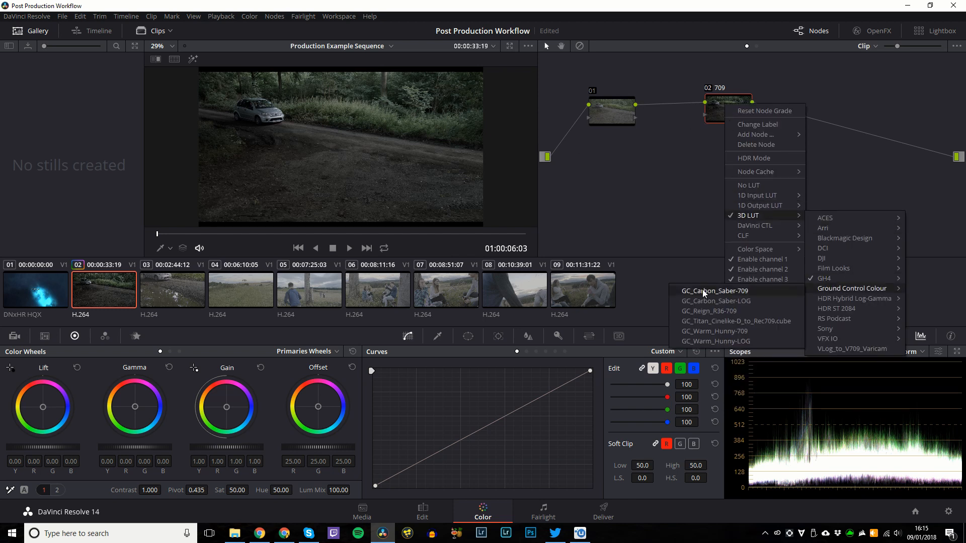
mouse_move(843, 259)
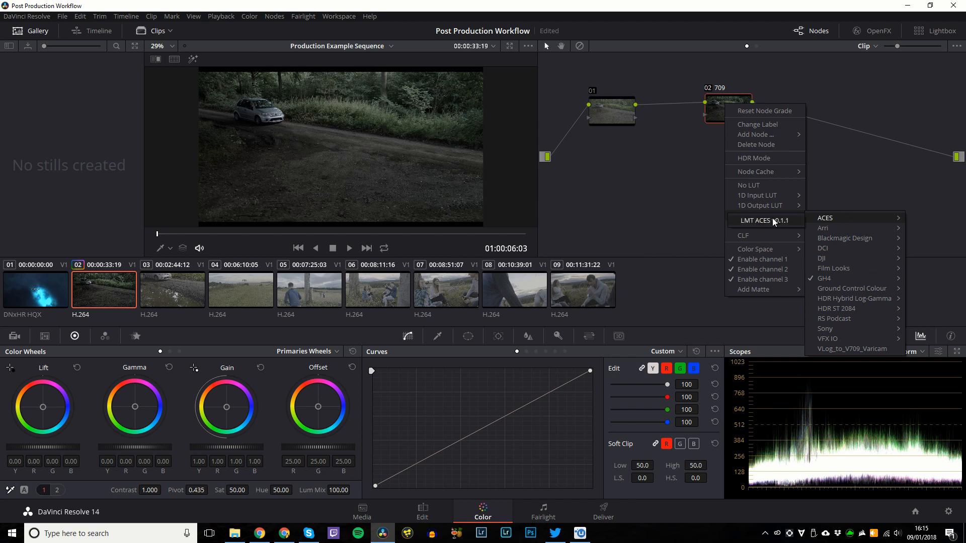
left_click(713, 108)
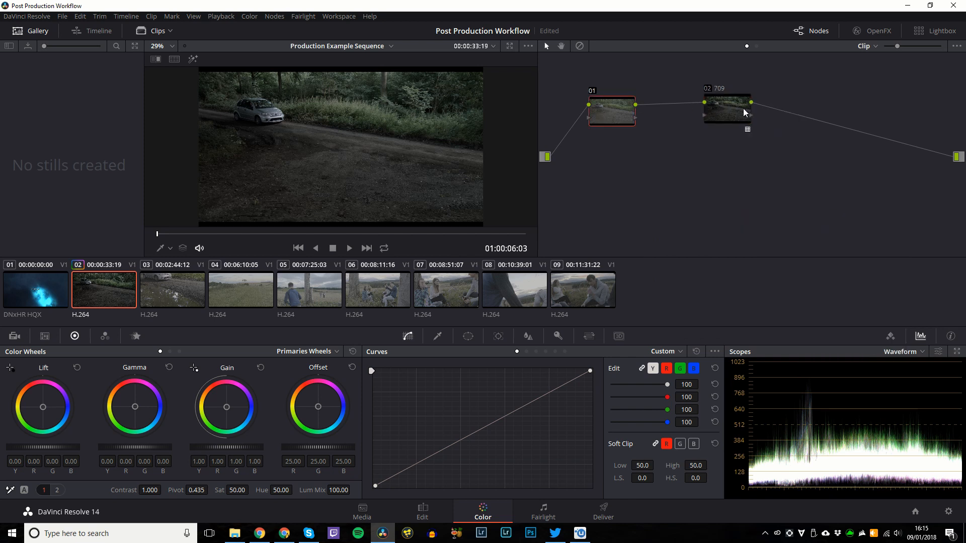
Add serial node 03 with the ACES 3D LUT and label it ACES.
key("alt+s")
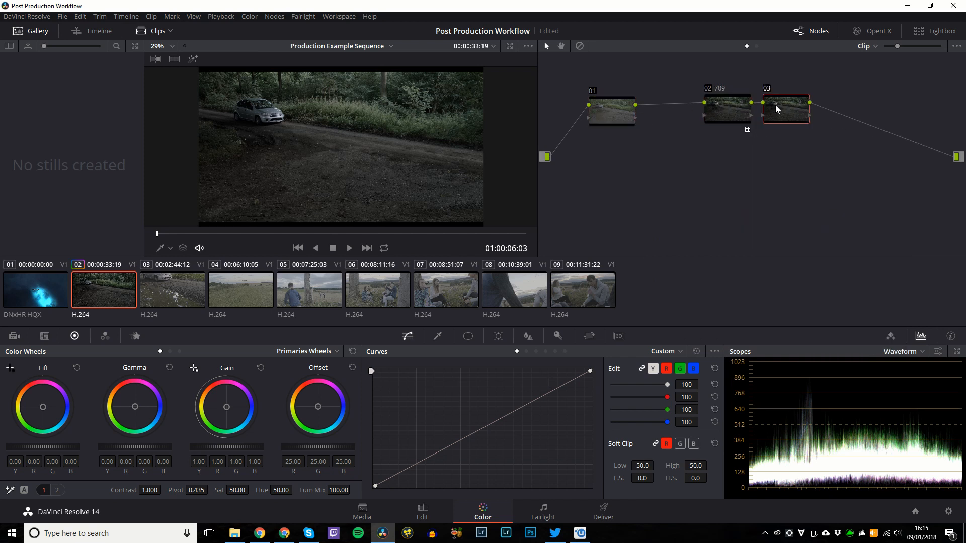
right_click(775, 106)
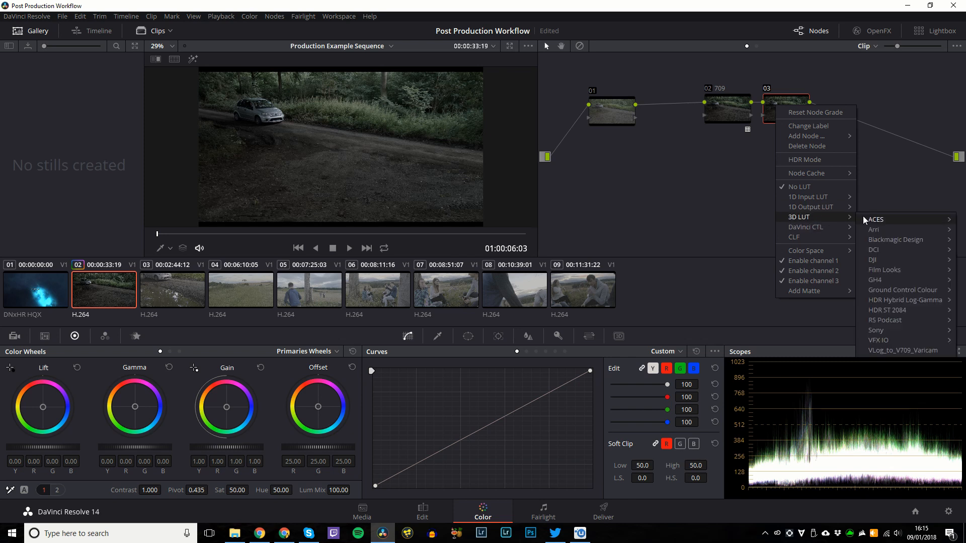
left_click(840, 219)
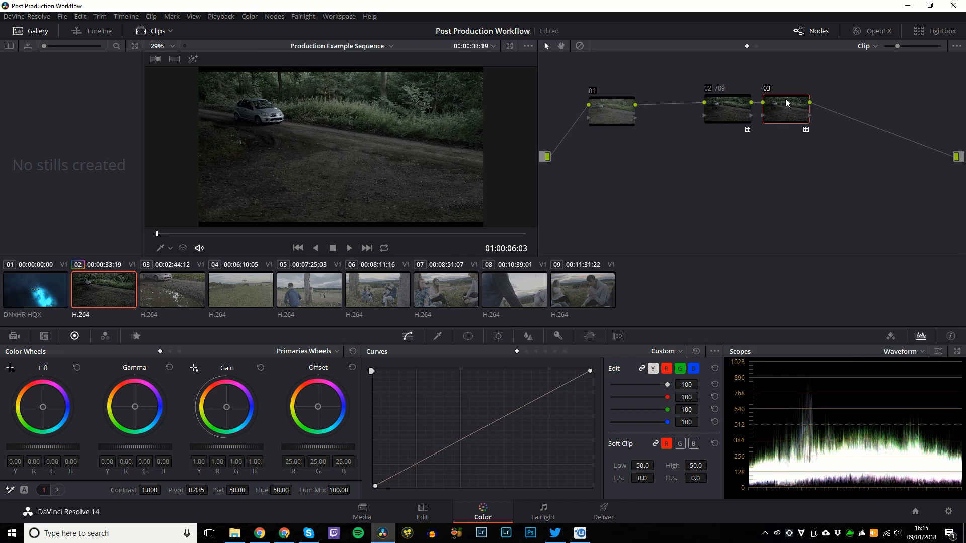
right_click(789, 116)
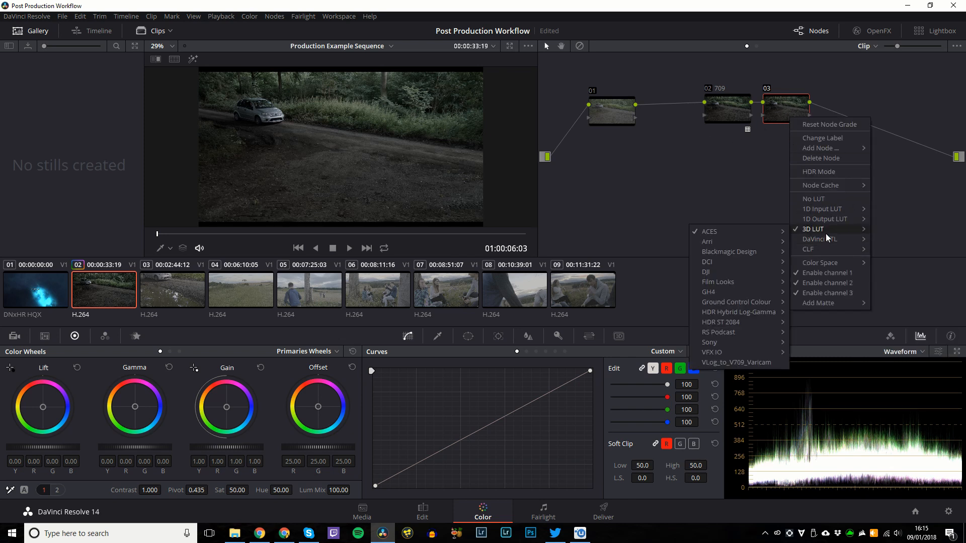
left_click(812, 138)
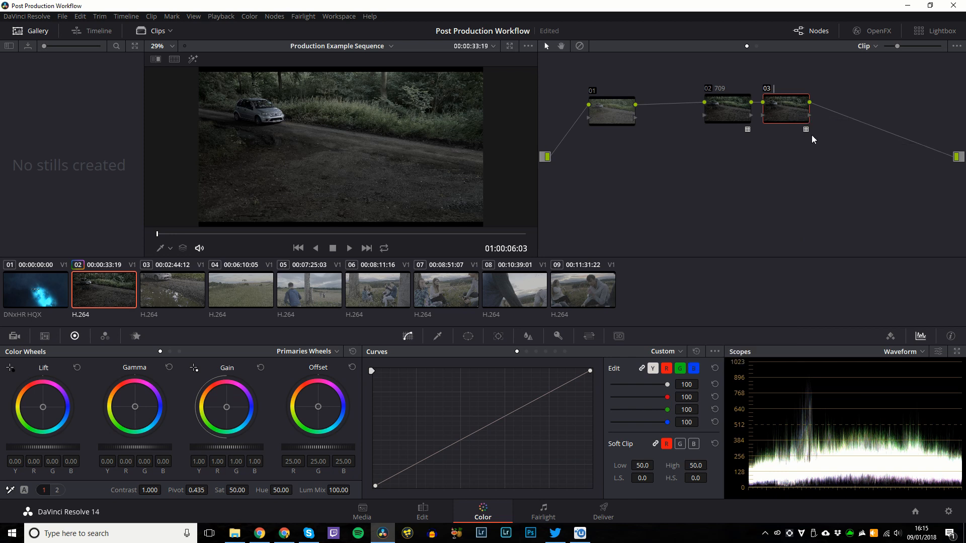
type("aces")
left_click(776, 106)
right_click(777, 107)
left_click(786, 124)
key("Return")
type("es")
Spread out the node tree by moving nodes 02 and 03 up to the right.
left_click(627, 122)
left_click_drag(826, 83, 701, 152)
left_click_drag(765, 108, 890, 94)
left_click(606, 119)
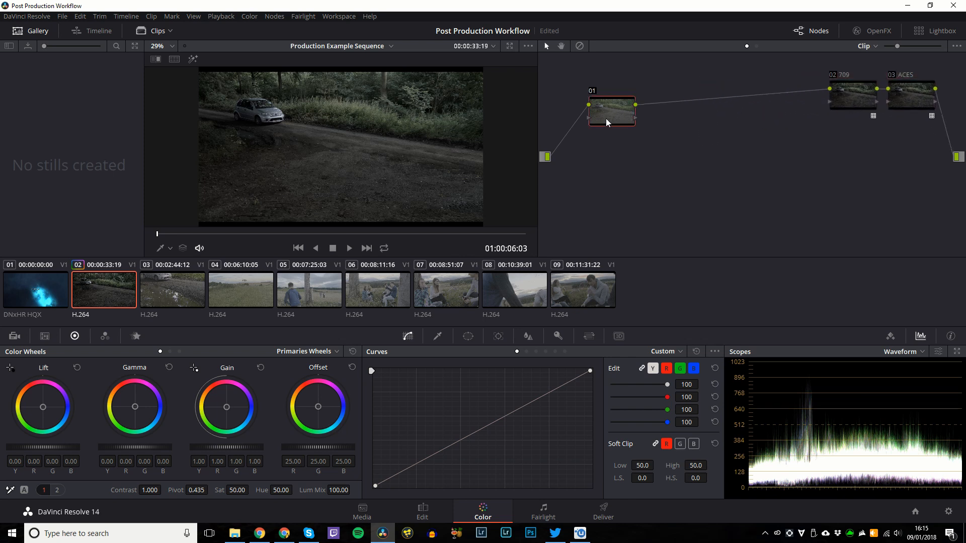
Move node 01 up-left and set its lift to -0.02, gamma 0.05 and gain 1.08.
left_click_drag(605, 119, 580, 92)
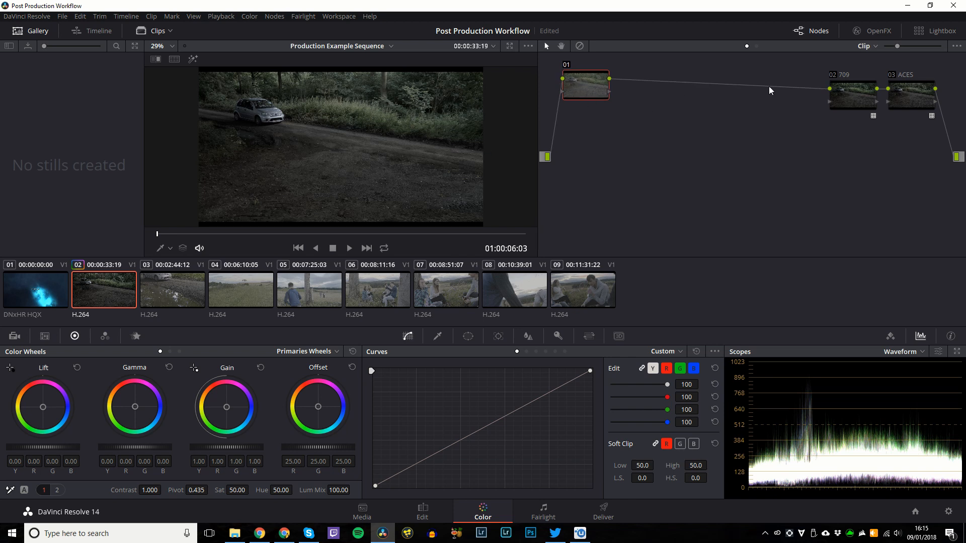
key("shift+d")
key("shift+d")
key("shift+d")
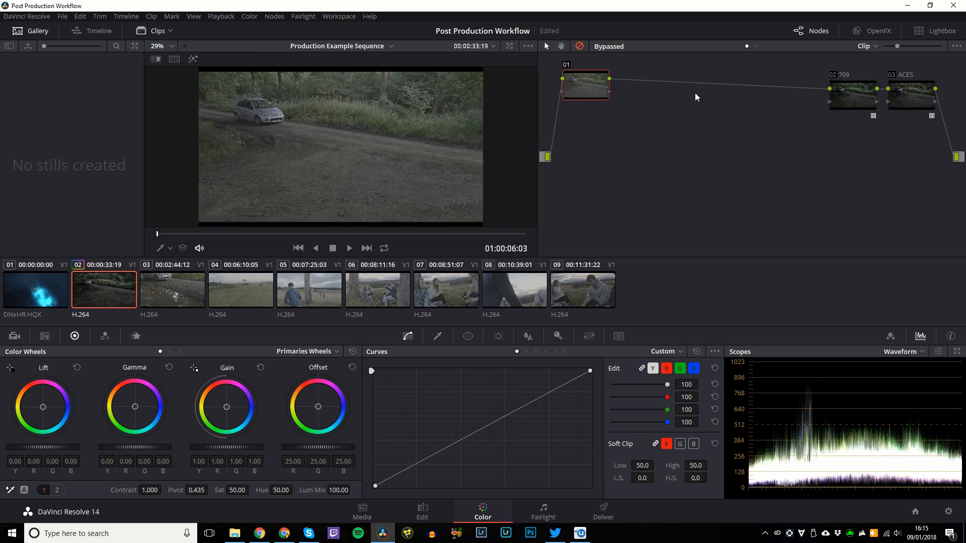
key("shift+d")
key("shift+d")
key("shift+d")
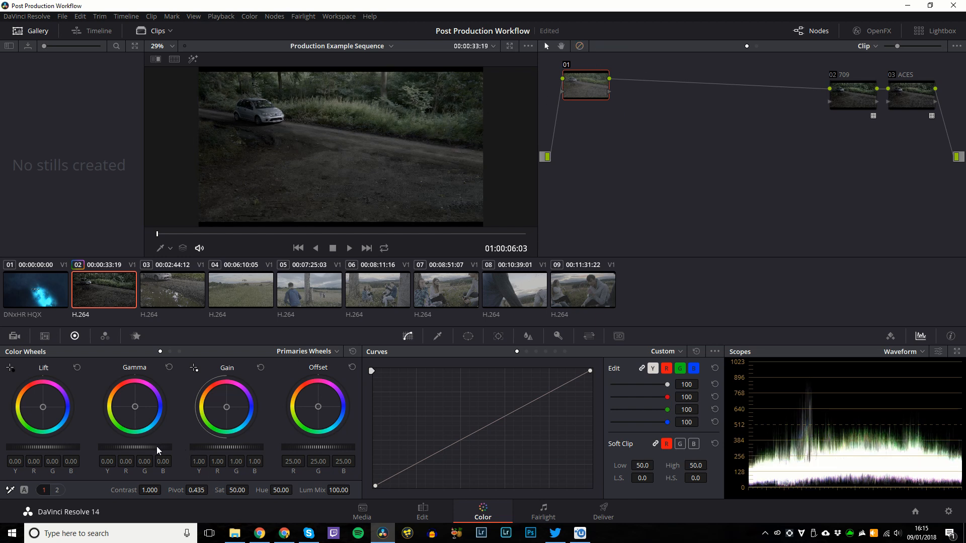
left_click_drag(156, 446, 111, 383)
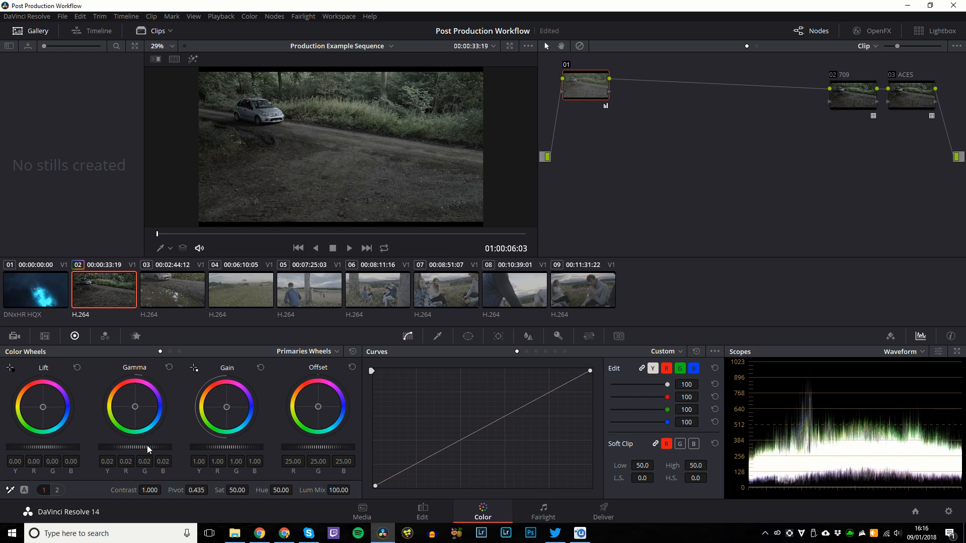
left_click_drag(147, 445, 147, 445)
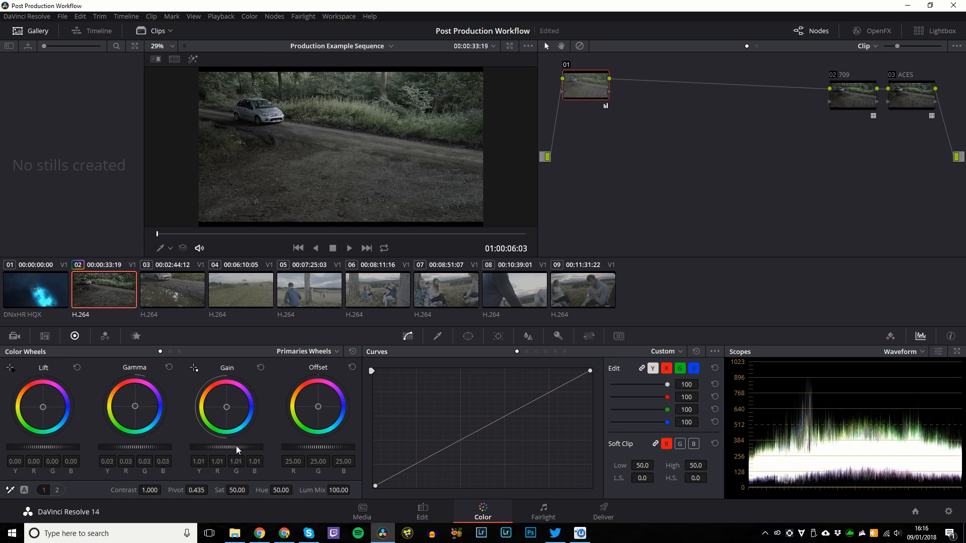
left_click_drag(236, 445, 235, 446)
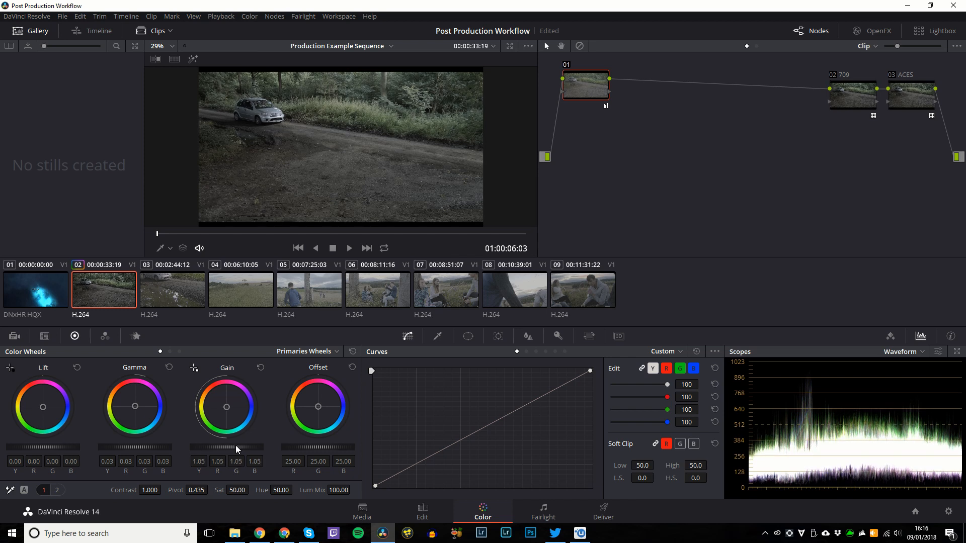
left_click_drag(84, 447, 68, 448)
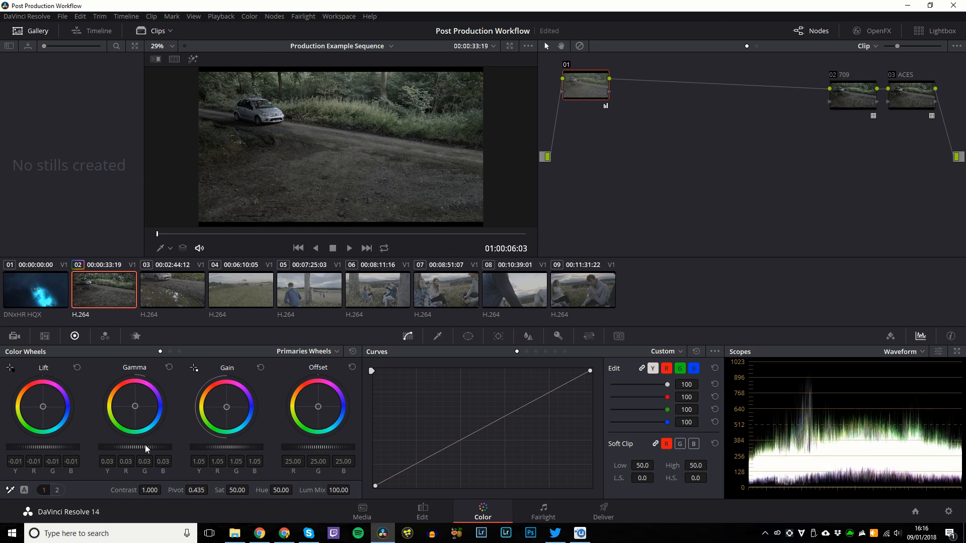
left_click_drag(145, 445, 143, 448)
left_click_drag(64, 447, 60, 447)
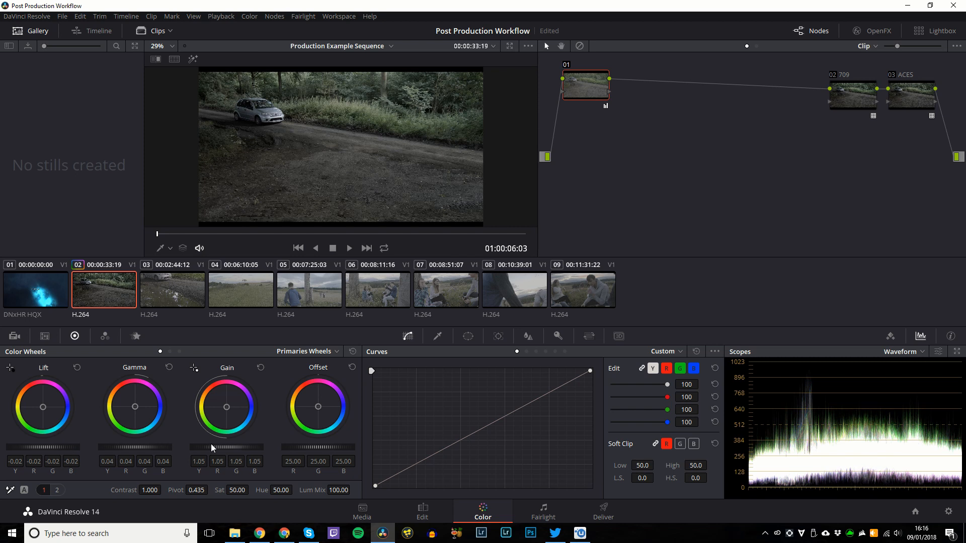
left_click_drag(211, 443, 212, 445)
left_click_drag(141, 446, 142, 444)
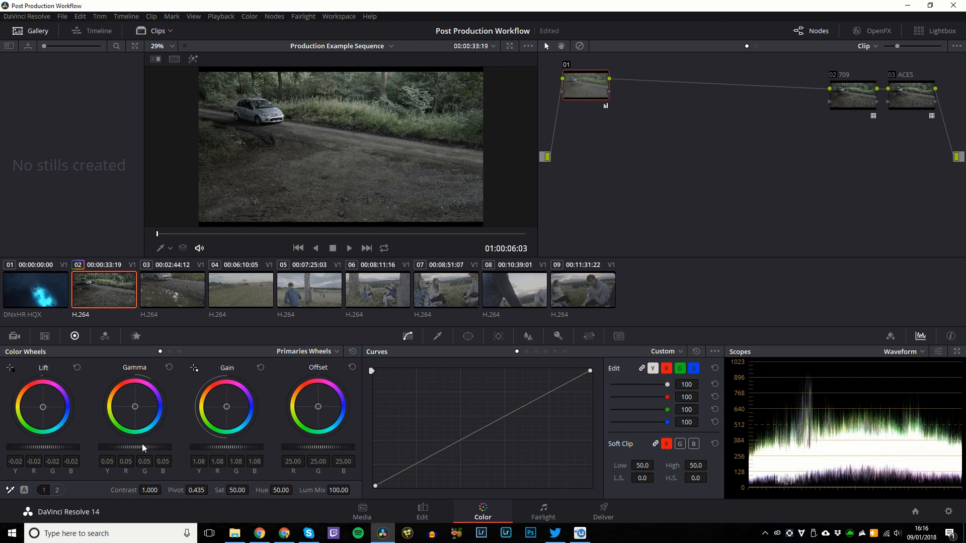
Add serial node 04 with saturation 100 and node 05 with saturation 82.
key("alt+f")
key("alt+f")
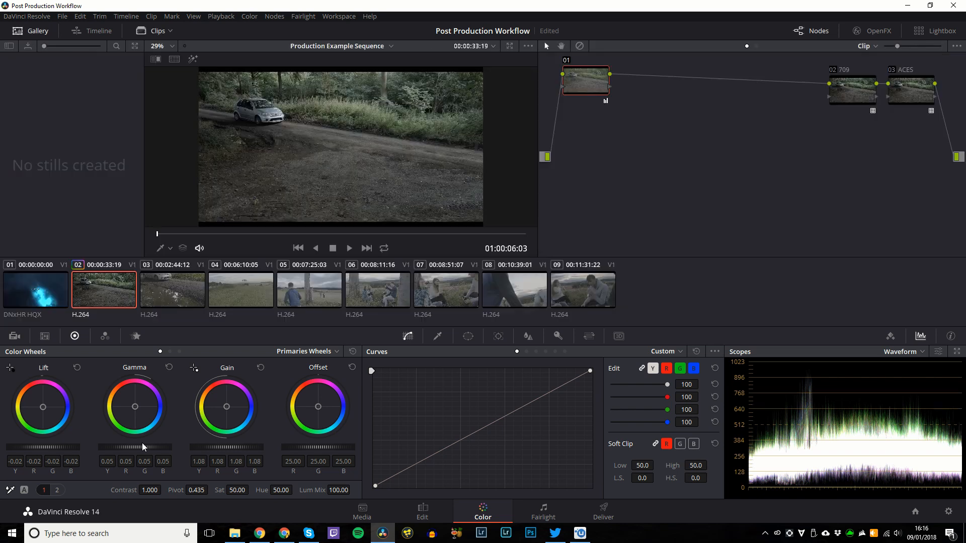
key("shift+d")
key("shift+d")
key("shift+d")
key("shift+d")
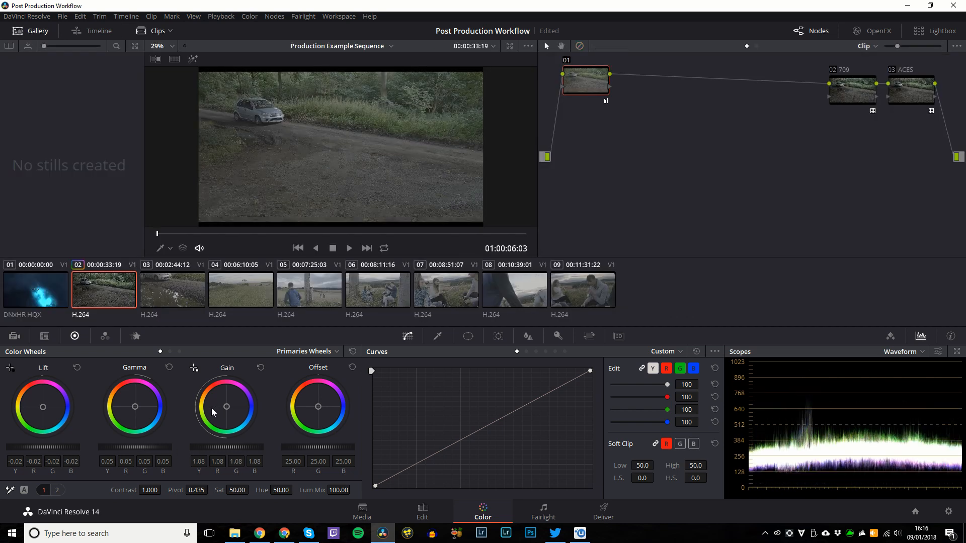
key("alt+s")
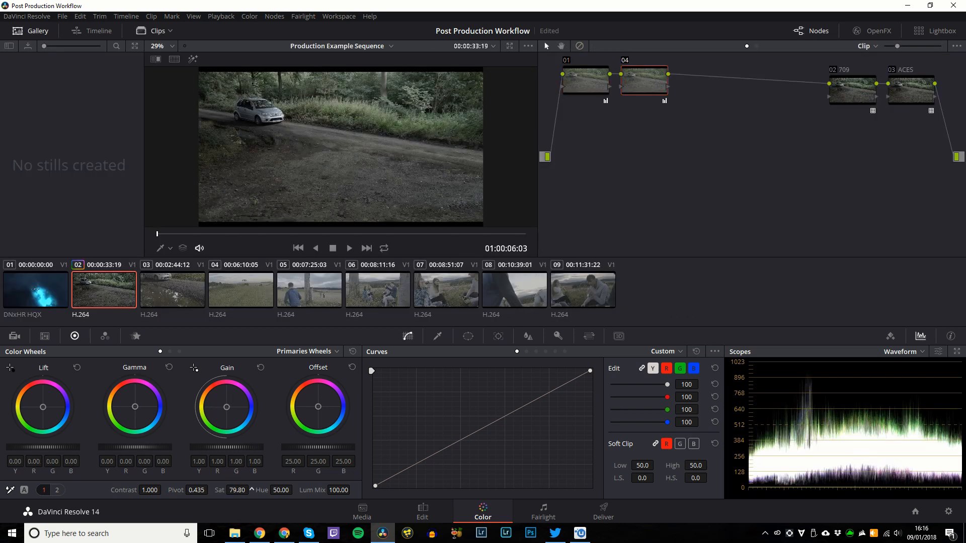
left_click_drag(236, 491, 252, 489)
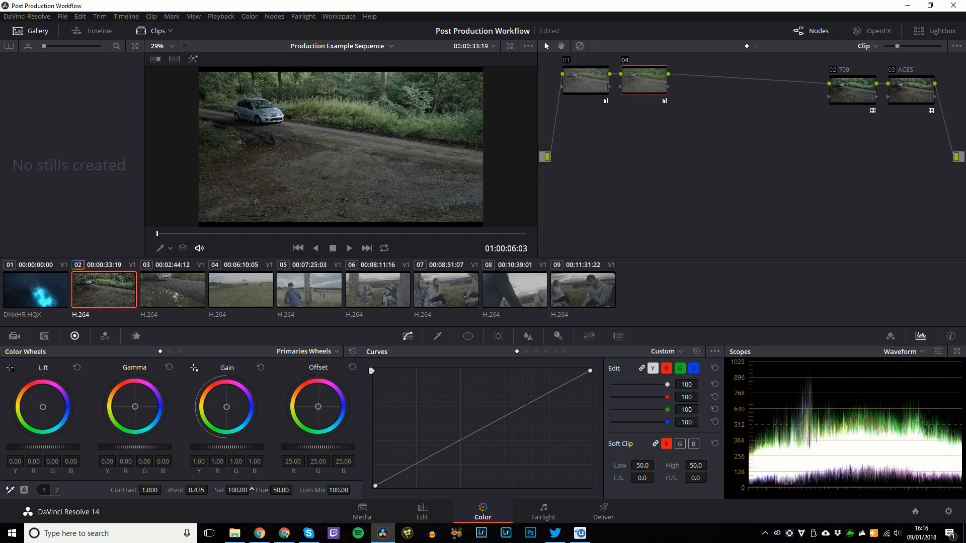
key("alt+s")
left_click_drag(237, 490, 255, 489)
right_click(589, 75)
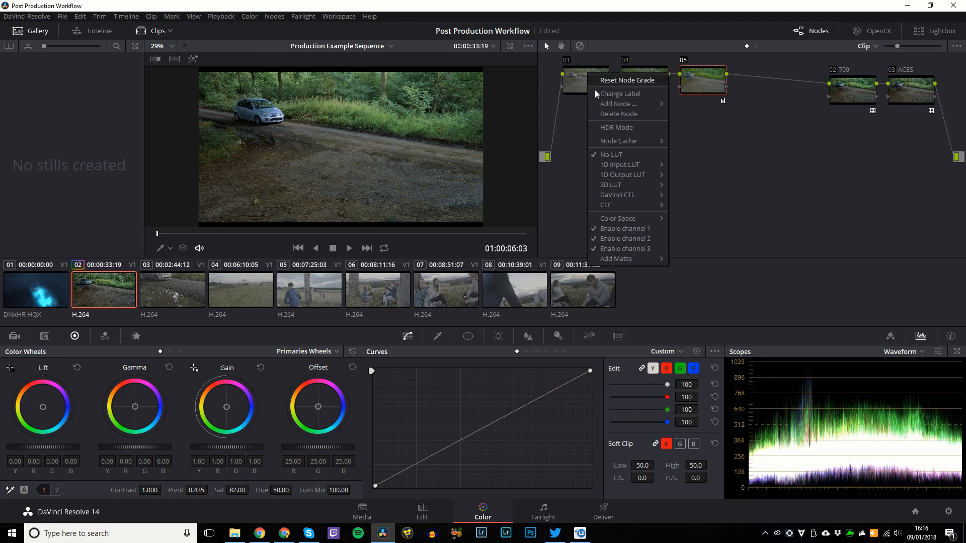
key("Escape")
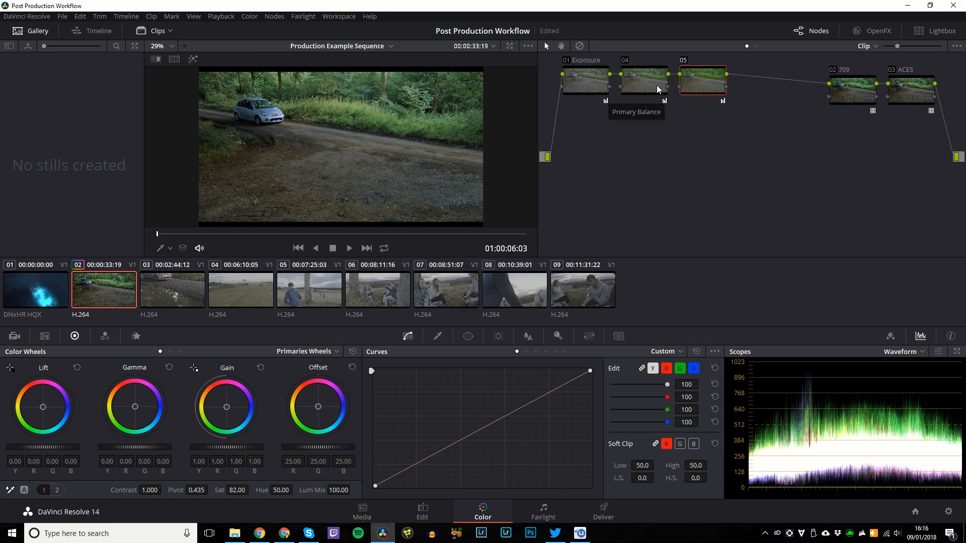
Label node 04 'Saturation'.
right_click(644, 79)
left_click(657, 104)
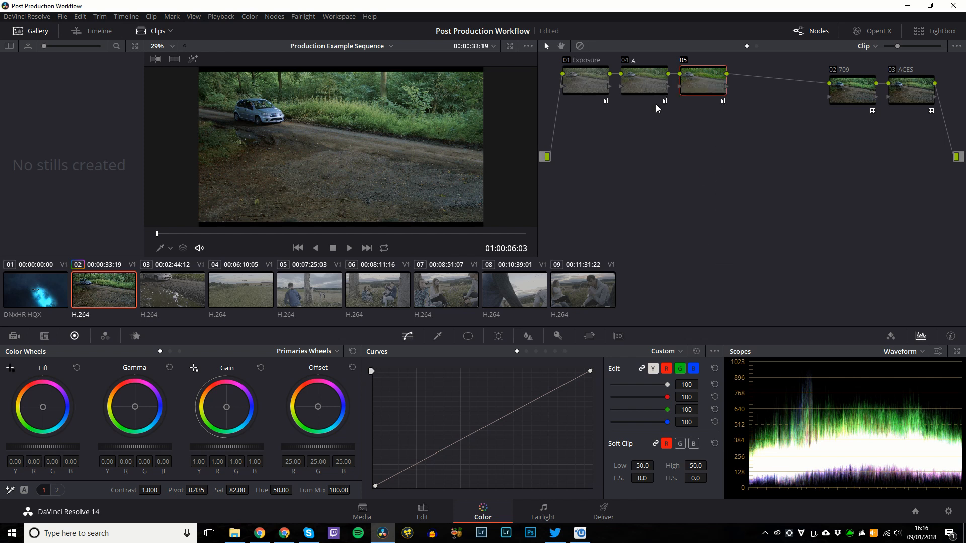
type("Satuyr")
key("BackSpace")
type("ratio...")
key("Return")
mouse_move(897, 48)
left_mouse_down()
mouse_move(881, 47)
mouse_move(914, 49)
mouse_move(895, 48)
left_mouse_up()
right_click(653, 75)
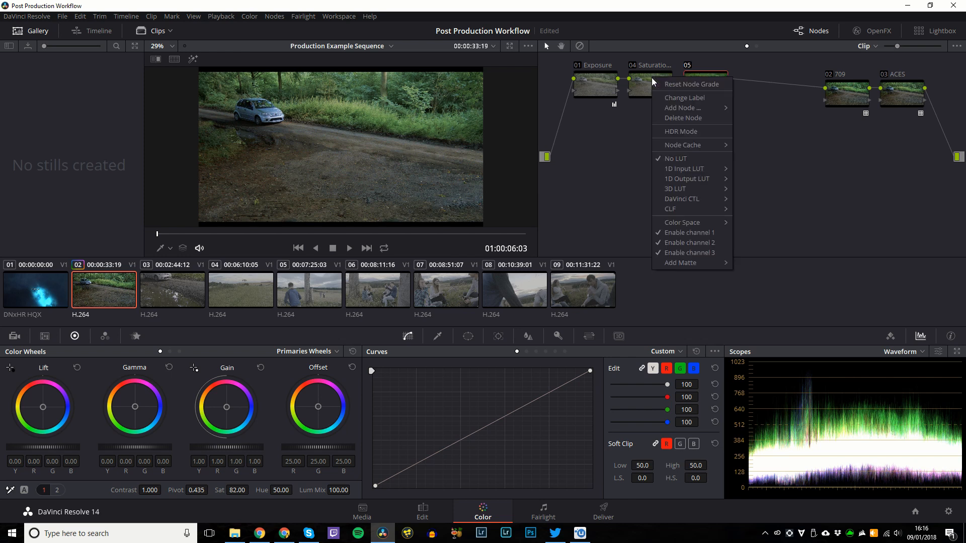
left_click(704, 107)
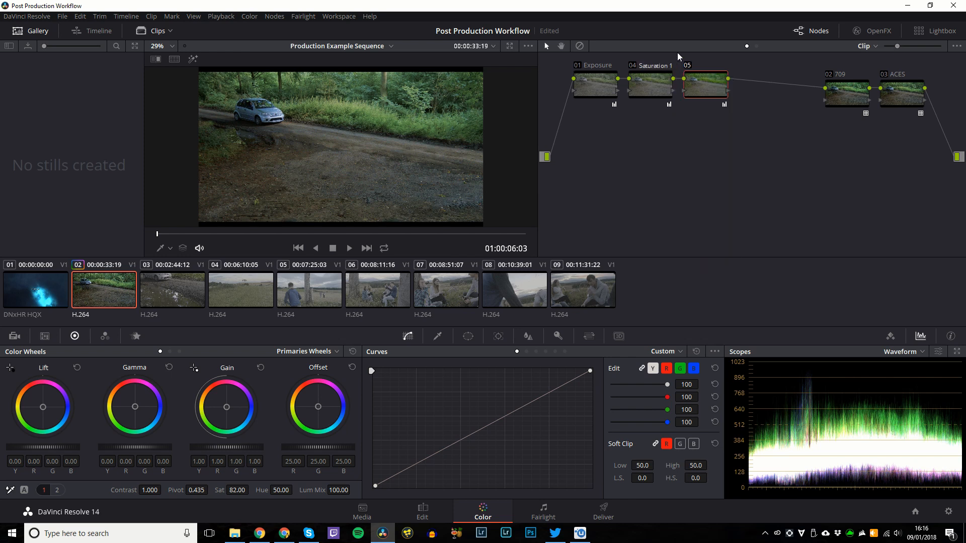
Label node 05 'Saturation', raise its saturation to 100, and add serial node 06.
right_click(702, 95)
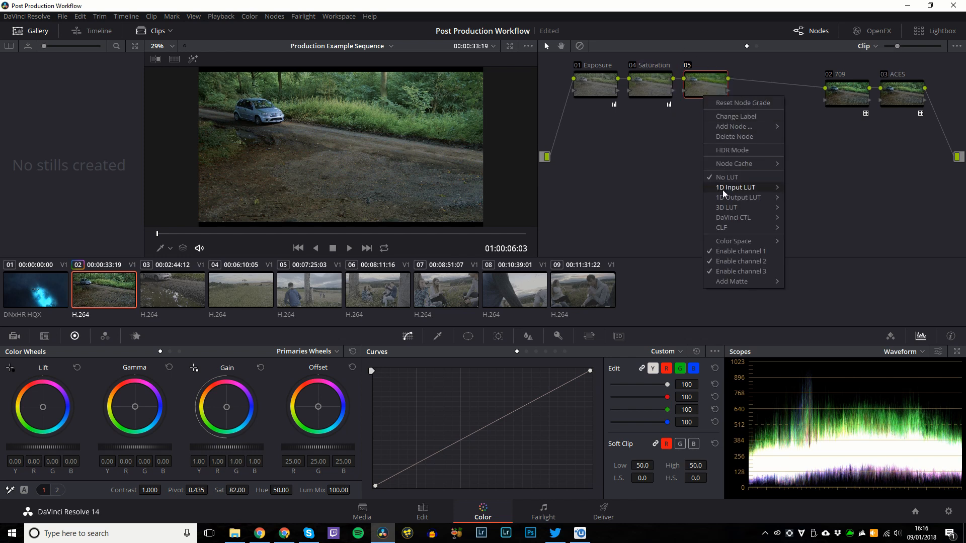
left_click(727, 115)
type("Satur")
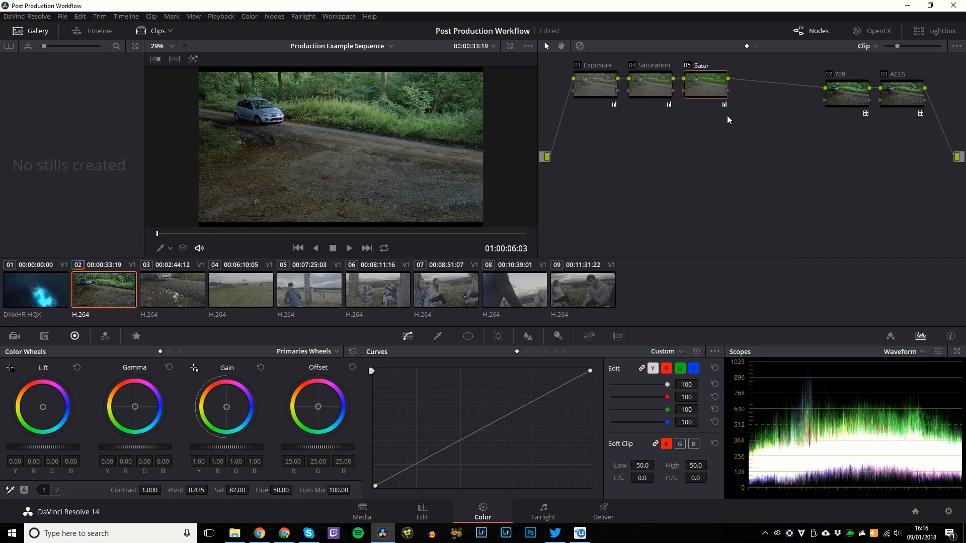
type("ation")
key("Return")
left_click_drag(233, 489, 252, 489)
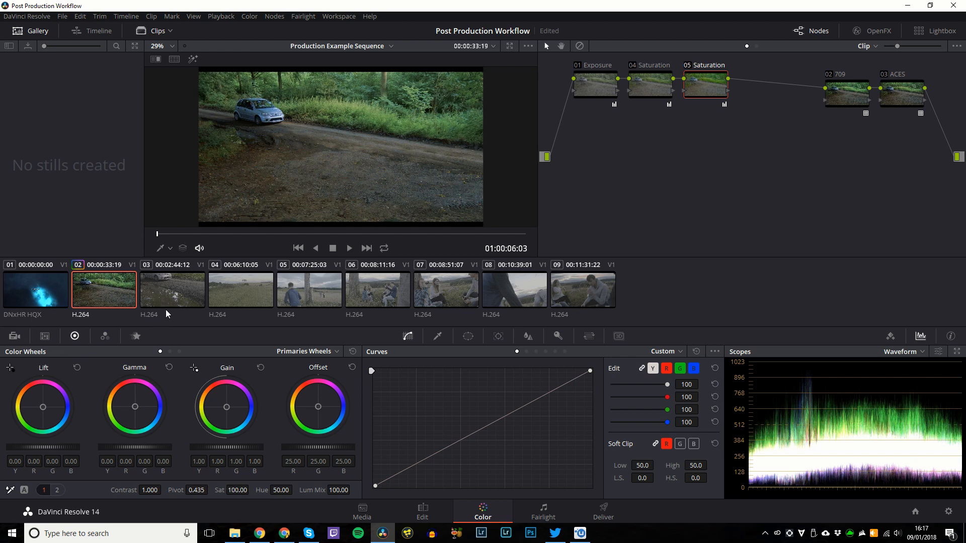
key("alt+s")
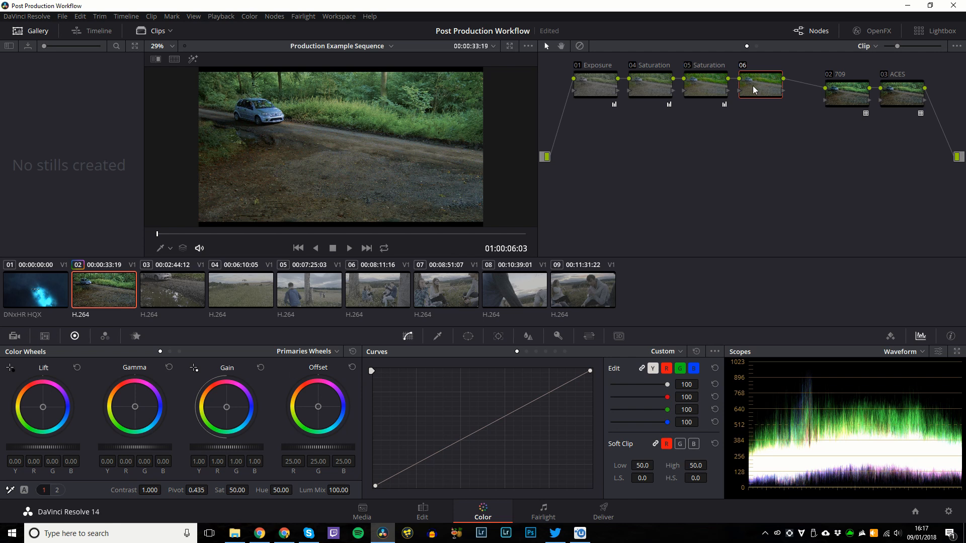
Warm node 06's gain balance toward red and nudge its lift slightly.
left_click_drag(753, 85, 697, 140)
left_click_drag(711, 101, 767, 119)
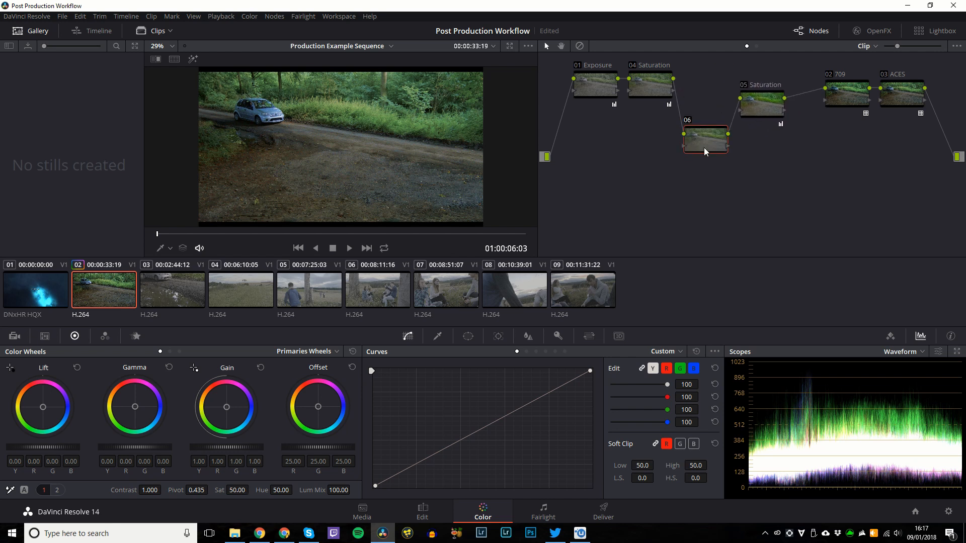
scroll(231, 449, "down", 3)
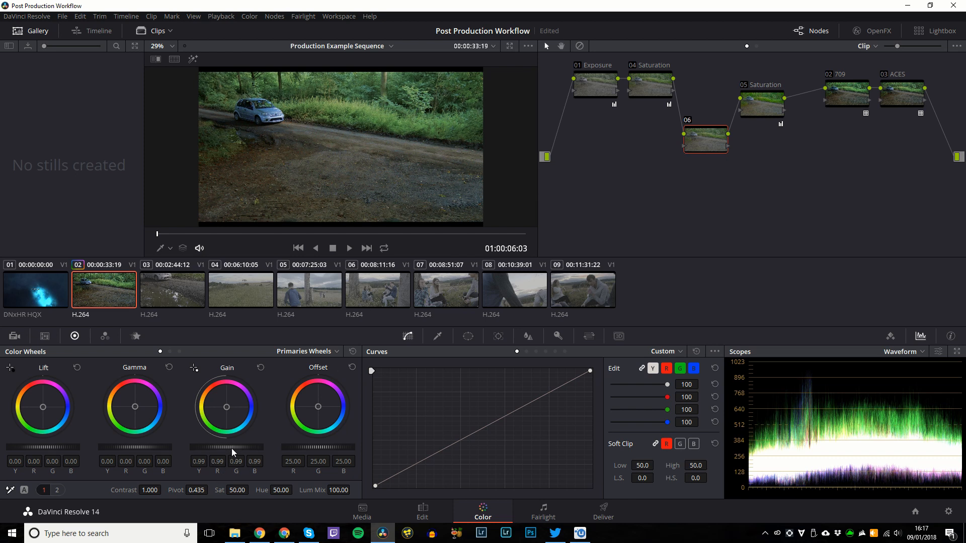
key("ctrl+z")
key("ctrl+z")
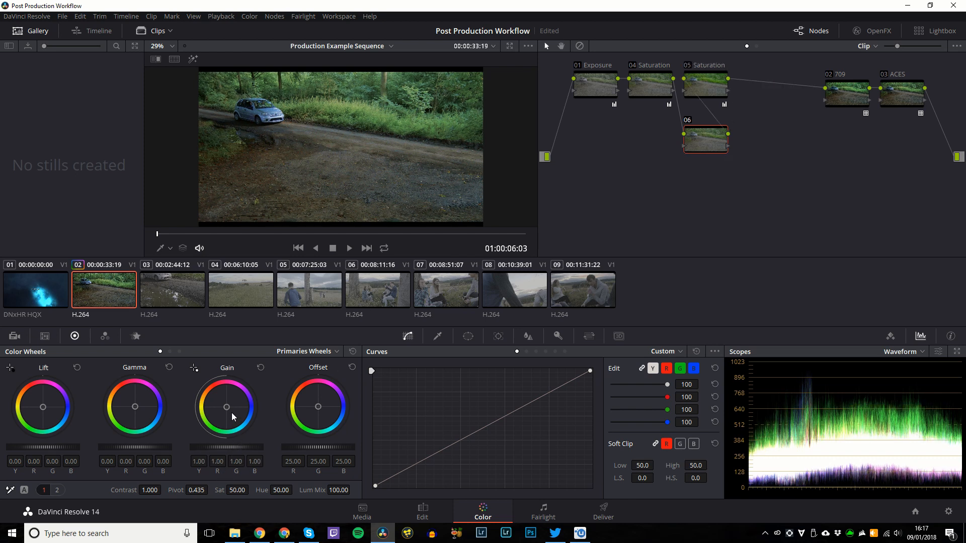
left_click_drag(233, 410, 225, 406)
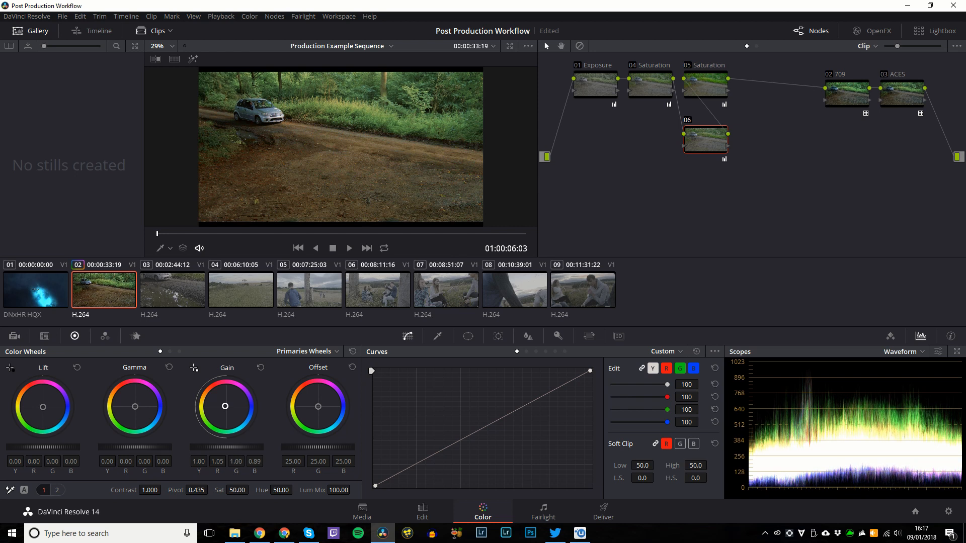
left_click_drag(135, 407, 135, 407)
left_click_drag(35, 411, 36, 413)
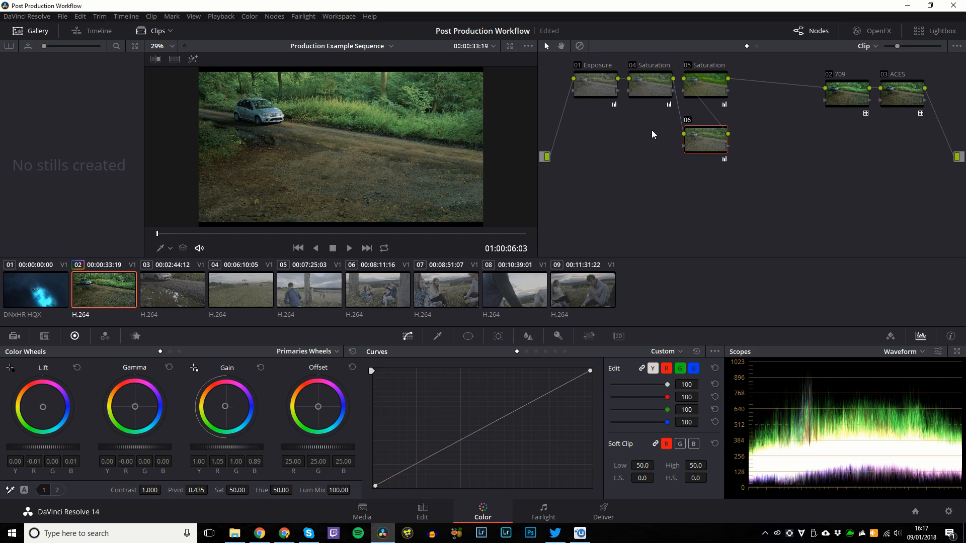
Rearrange the node graph so node 06 sits between nodes 04 and 05.
left_click_drag(704, 86, 742, 81)
left_click(739, 86)
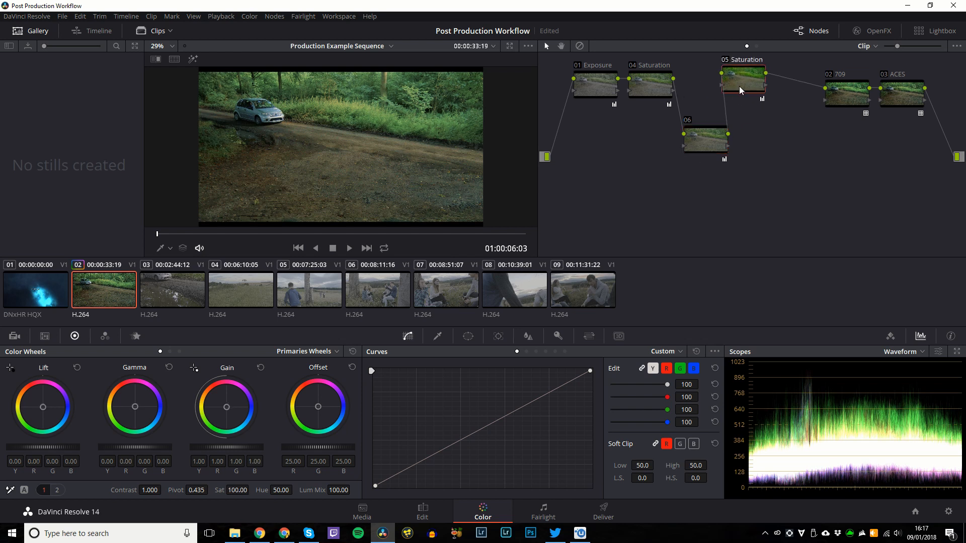
key("Delete")
left_click_drag(706, 145, 708, 90)
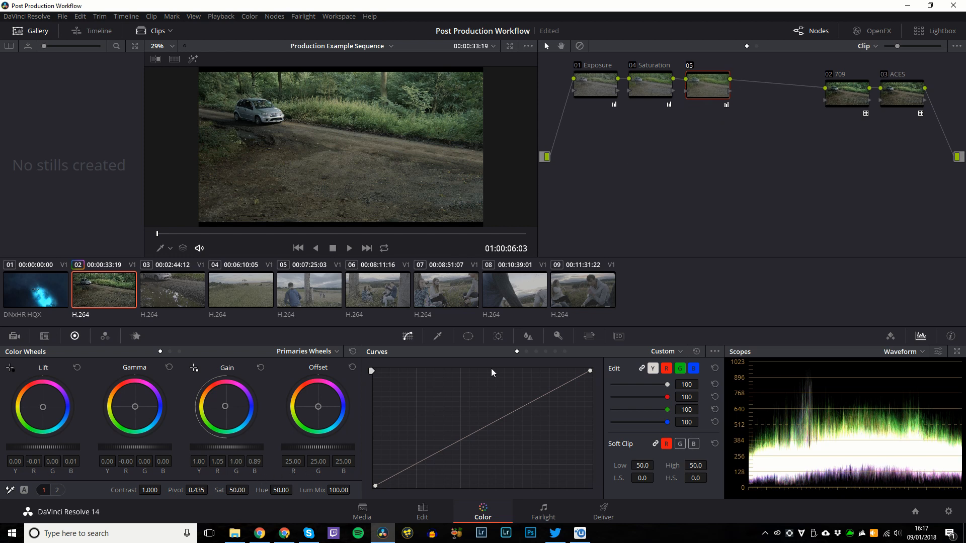
key("ctrl+z")
key("ctrl+z")
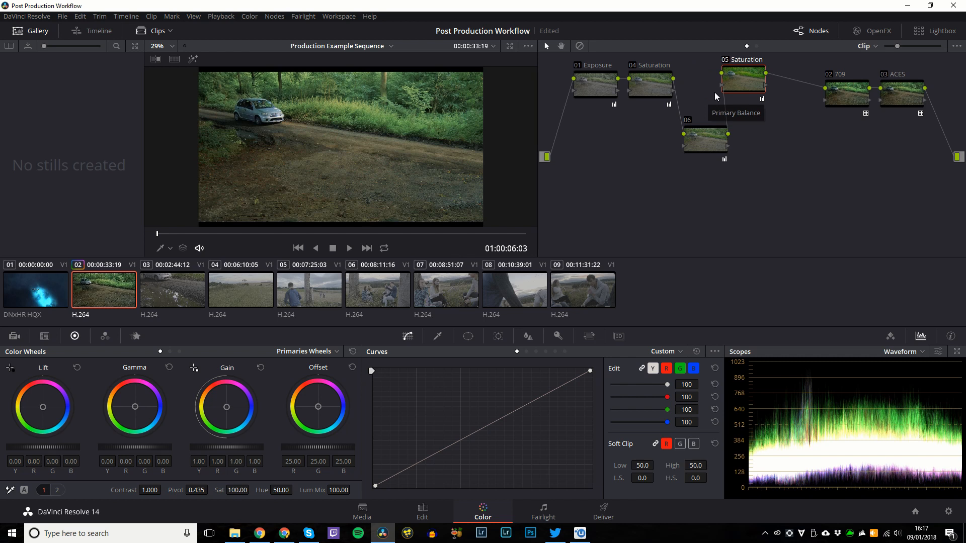
left_click_drag(718, 123, 717, 90)
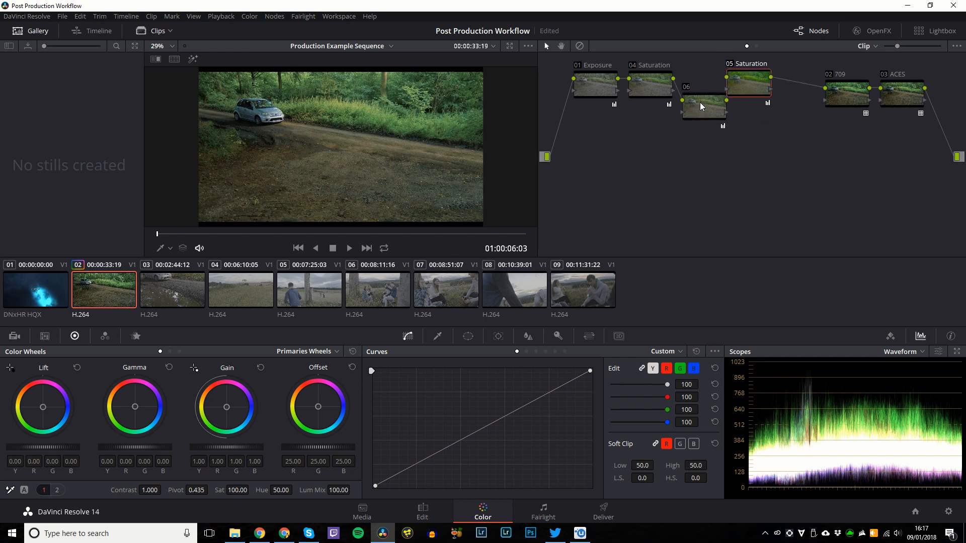
Label node 06 'WB' and lower node 05's saturation to 78.
right_click(699, 101)
left_click(714, 125)
type("WB")
key("Return")
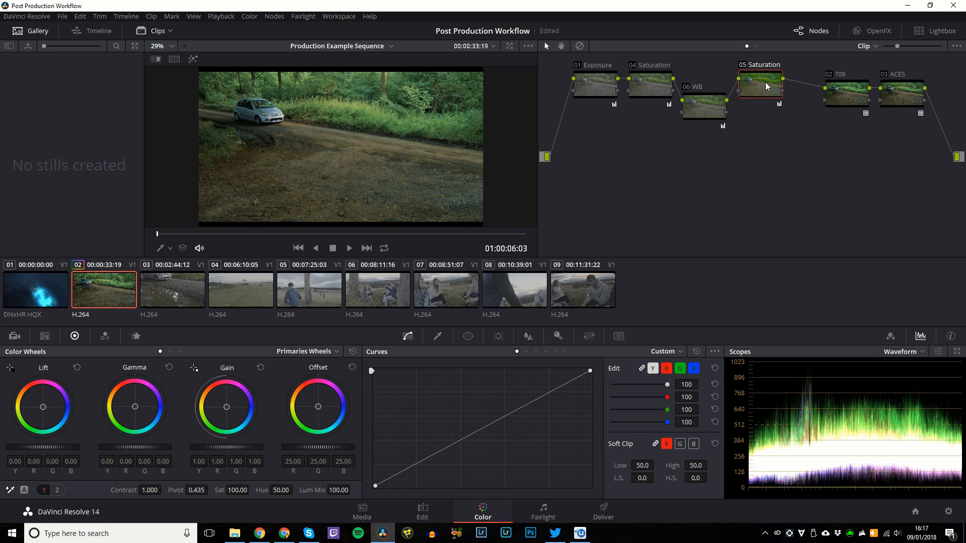
left_click_drag(237, 490, 216, 490)
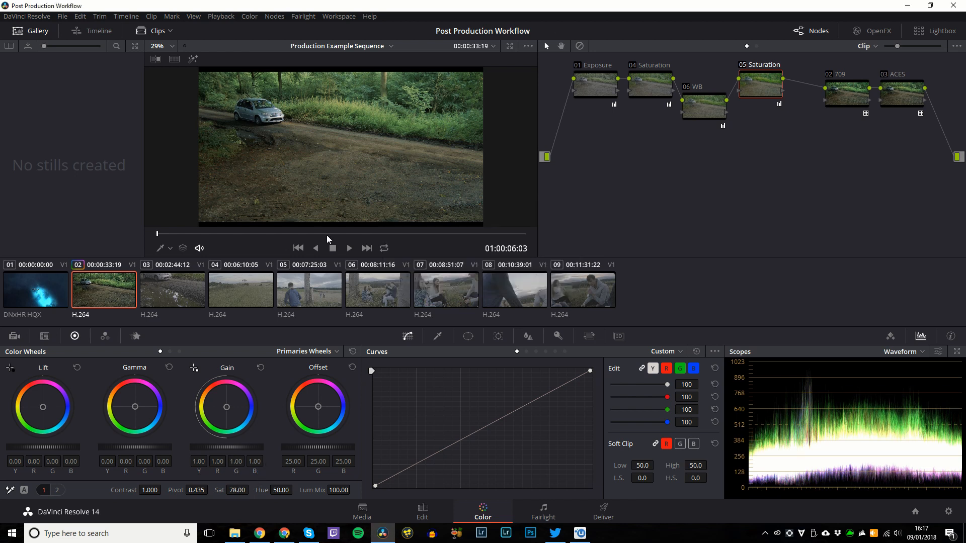
Toggle grade bypass in full-screen view to compare, then align node 06 WB with the chain.
key("shift+d")
key("shift+d")
key("shift+d")
key("shift+d")
key("alt+f")
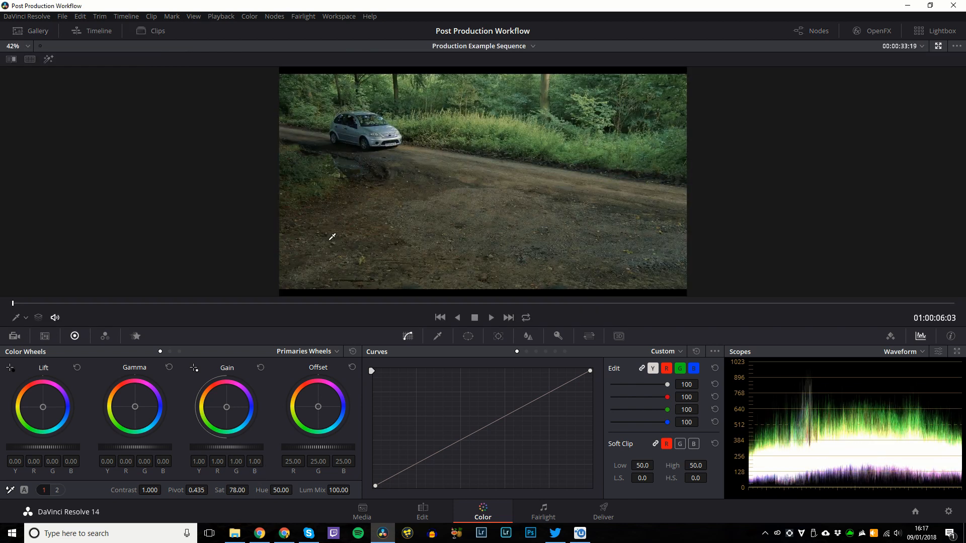
key("shift+d")
key("shift+d")
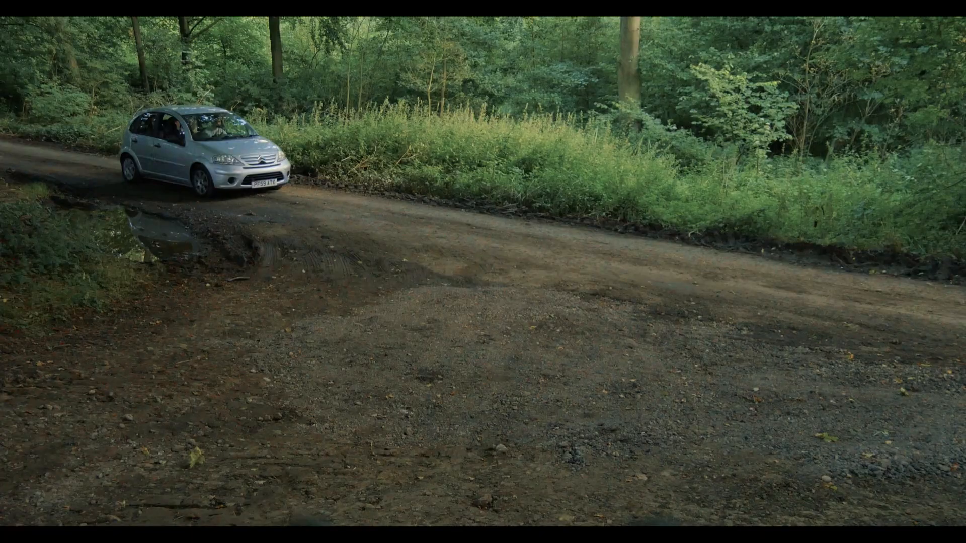
key("ctrl+f")
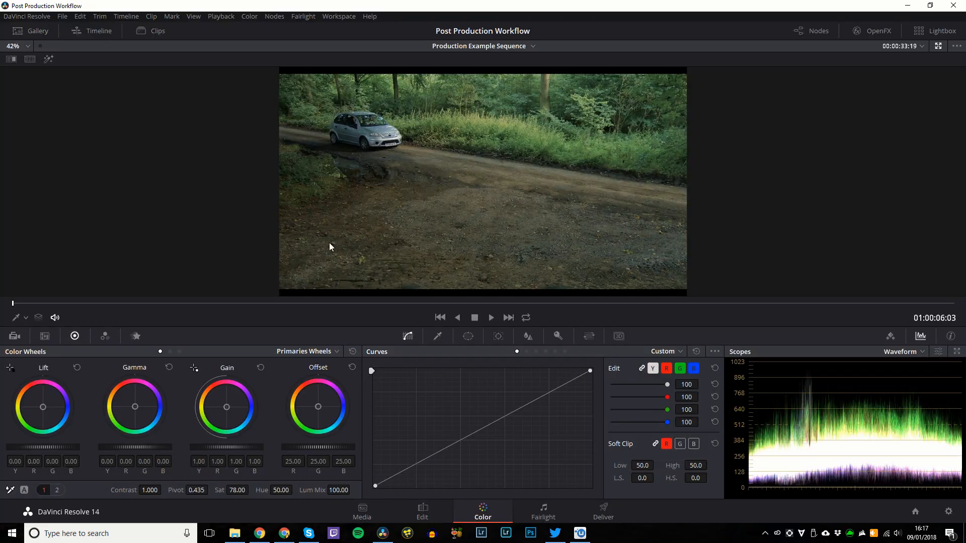
key("ctrl+f")
key("shift+d")
key("shift+d")
key("shift+d")
key("shift+d")
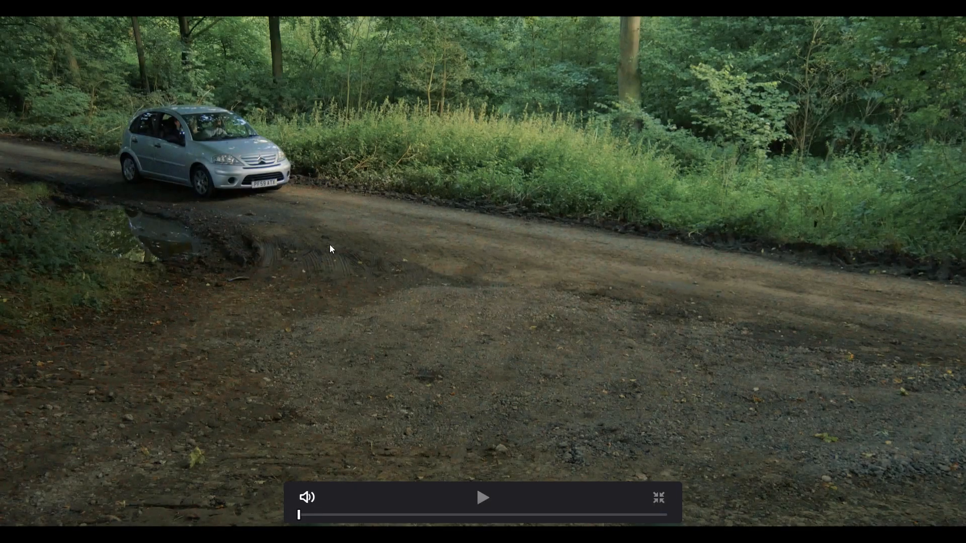
key("ctrl+f")
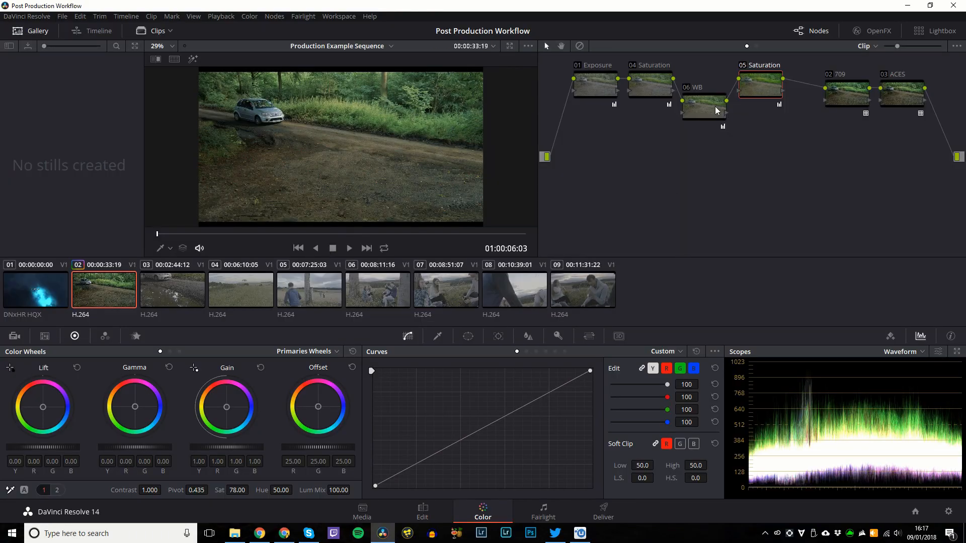
left_click_drag(717, 109, 760, 92)
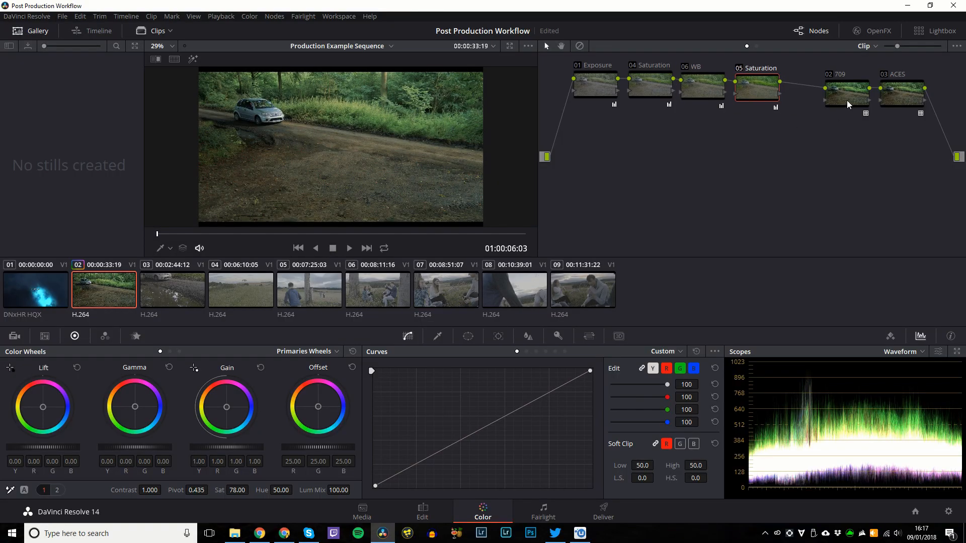
Apply clip 02's grade to clip 03.
left_click(162, 300)
middle_click(122, 289)
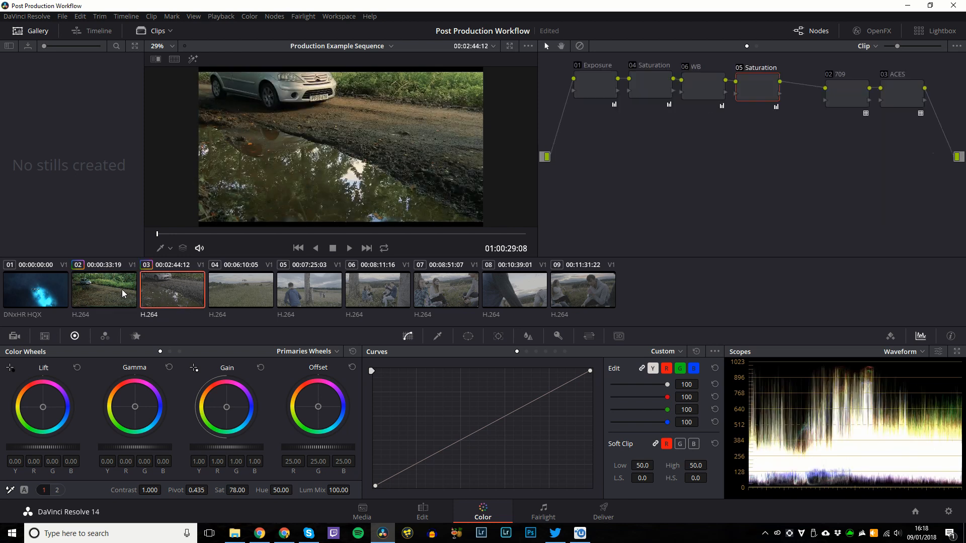
key("ctrl+z")
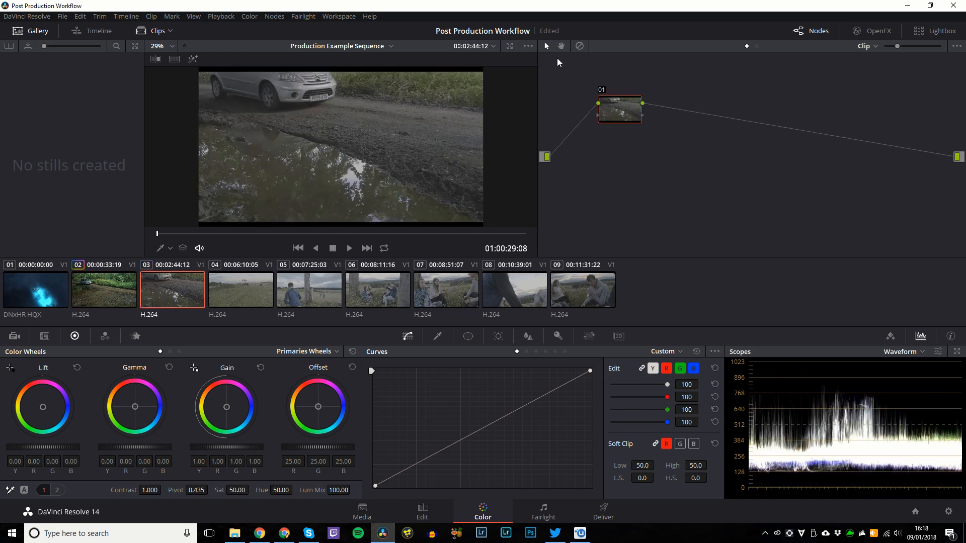
middle_click(103, 285)
Flip between clips 02 and 03 to compare grades, inspecting clip 03's Exposure and Saturation nodes.
left_click(103, 286)
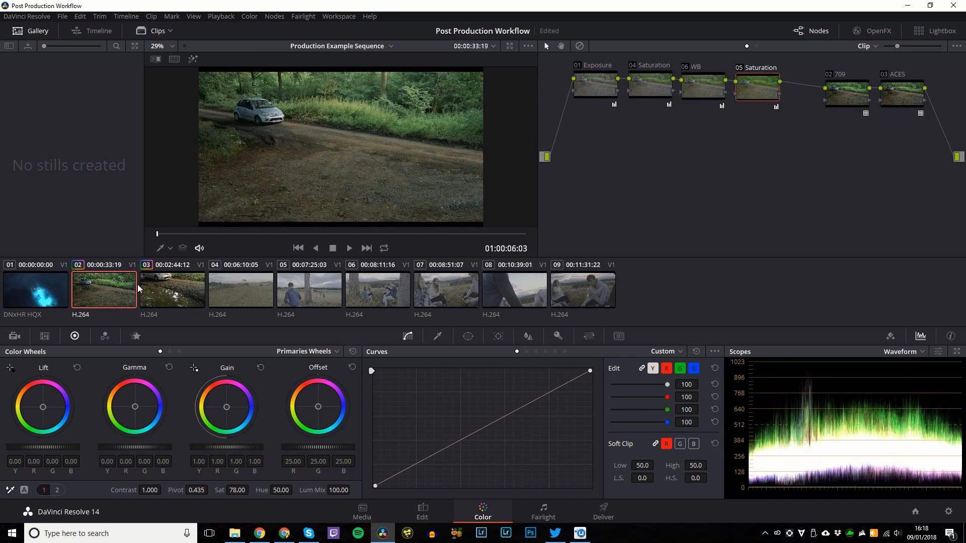
left_click(145, 293)
left_click(132, 291)
left_click(194, 292)
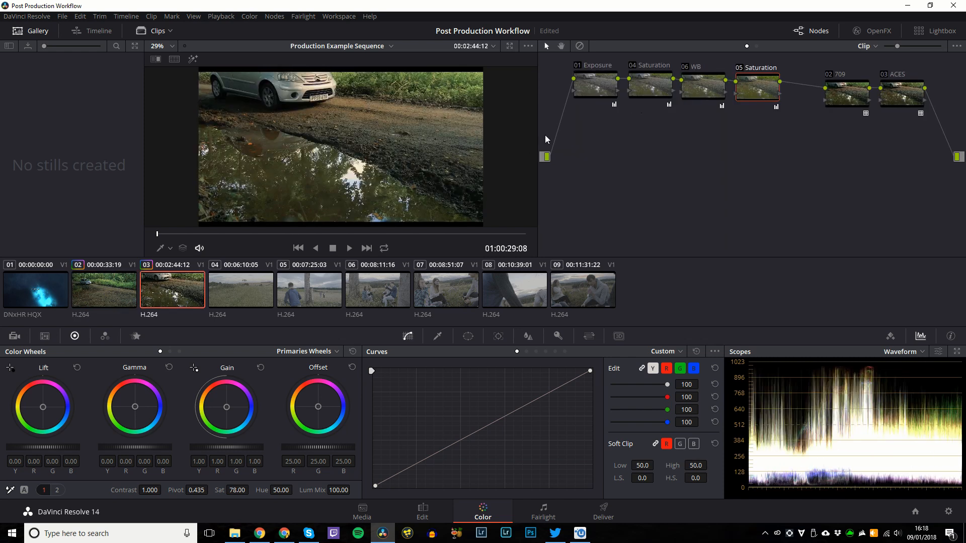
left_click(126, 297)
left_click(184, 295)
left_click(608, 92)
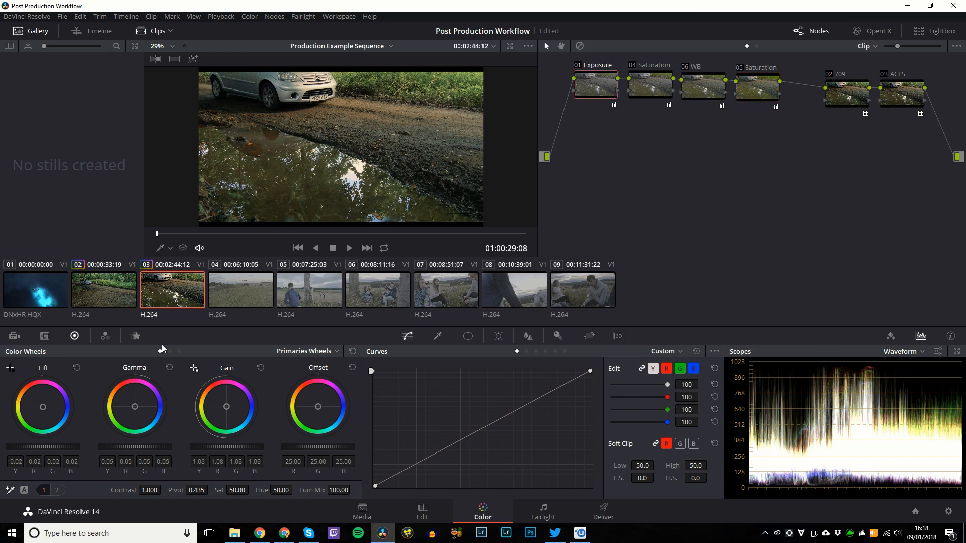
left_click(112, 295)
left_click(188, 292)
left_click(654, 81)
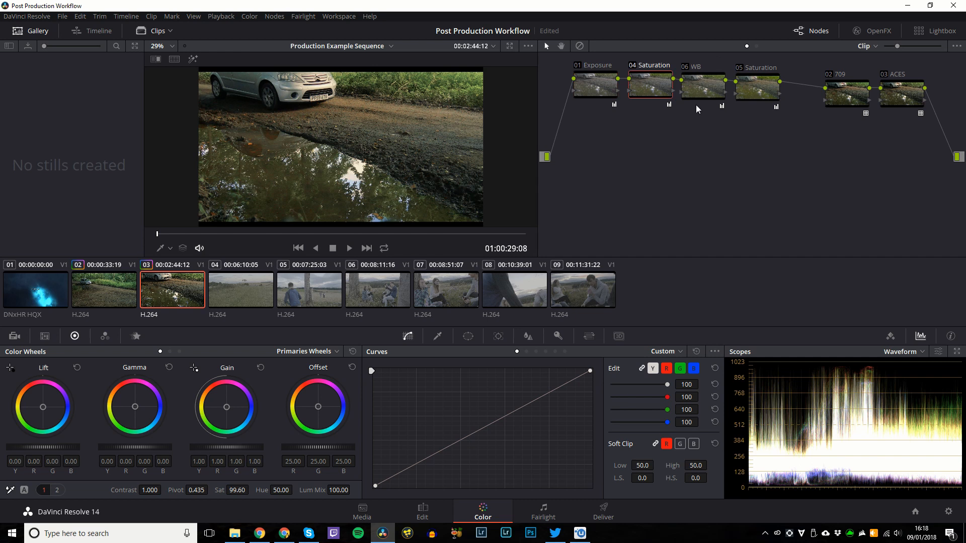
Check clip 04's grade and compare it against clips 02 and 03.
left_click(241, 300)
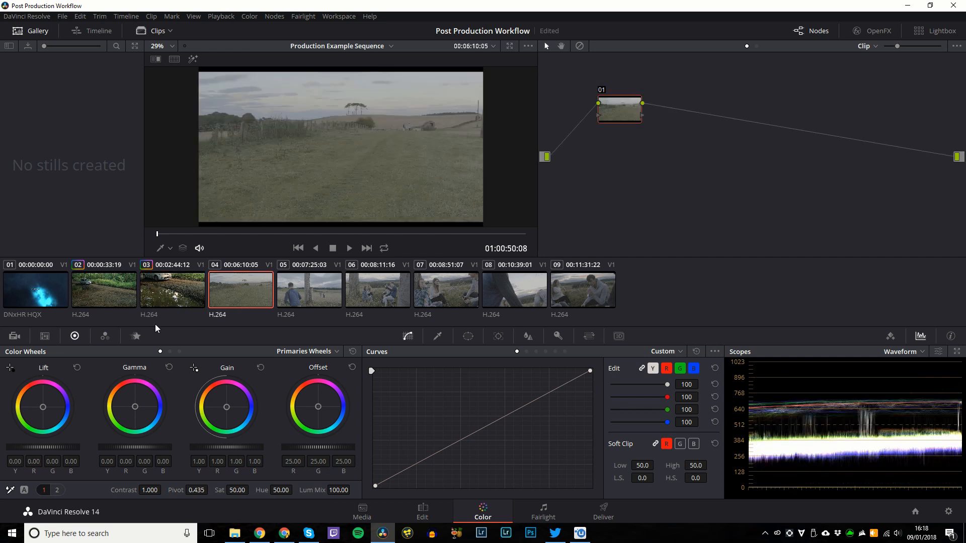
left_click(112, 295)
left_click(171, 294)
left_click(115, 296)
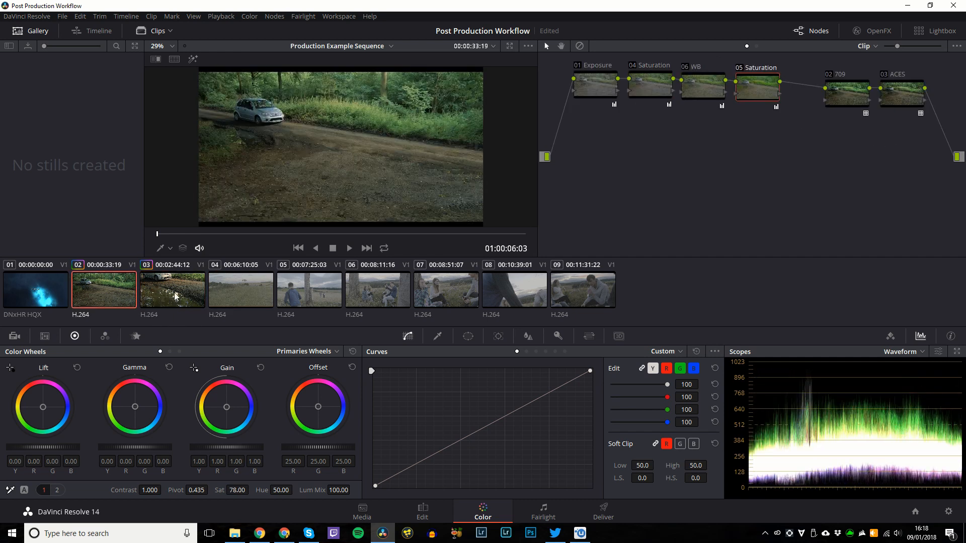
left_click(215, 293)
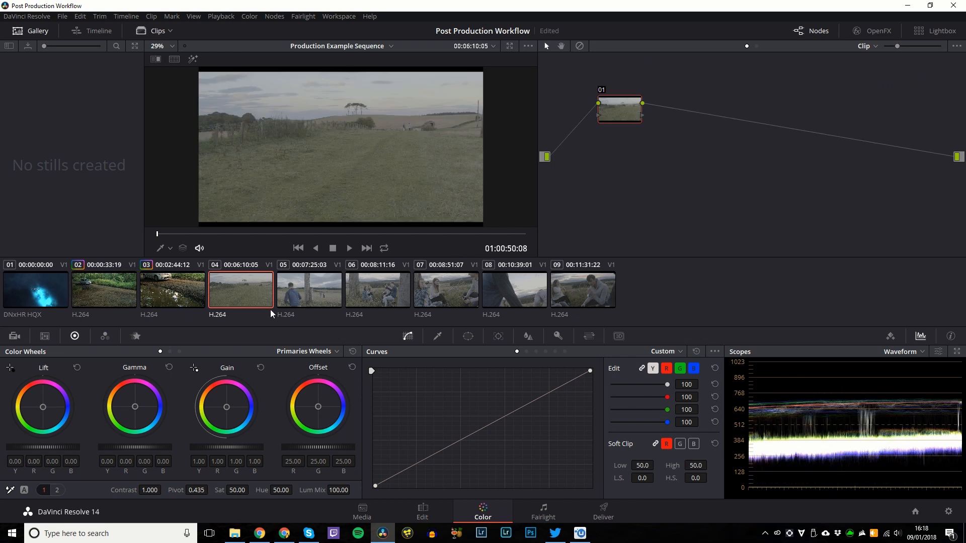
left_click(172, 295)
Group clips 02 and 03 as 'Group 1' and view its Group Pre-Clip node graph.
right_click(115, 293)
left_click(108, 290)
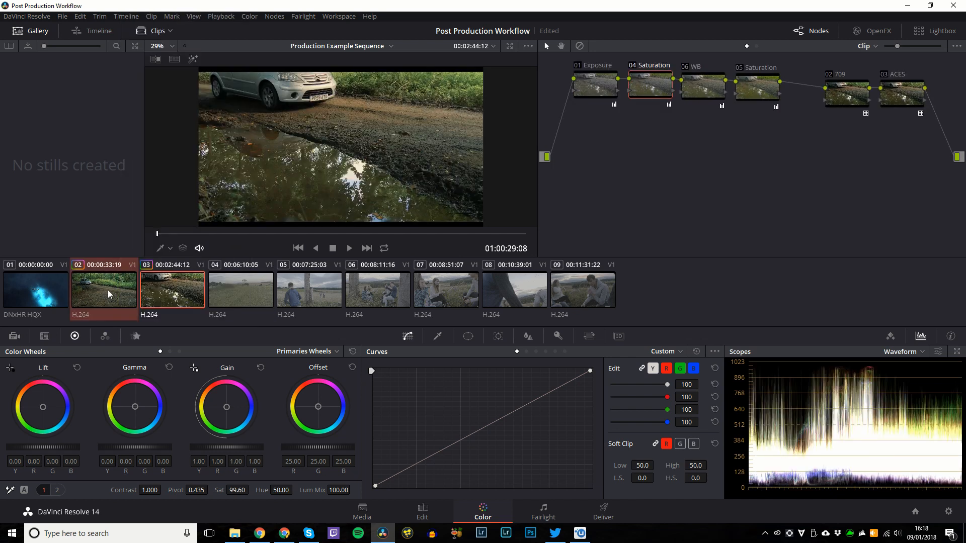
left_click(166, 295, "ctrl")
right_click(166, 294)
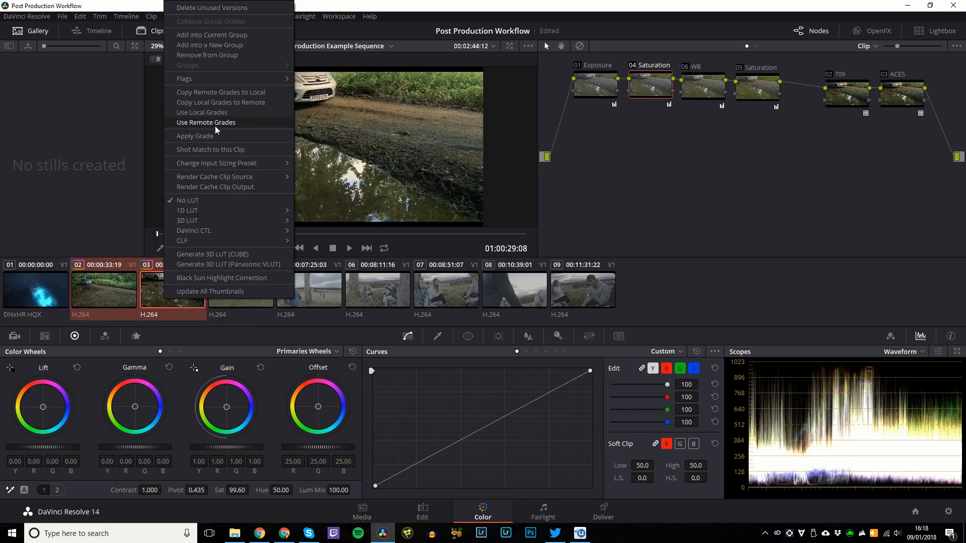
left_click(229, 45)
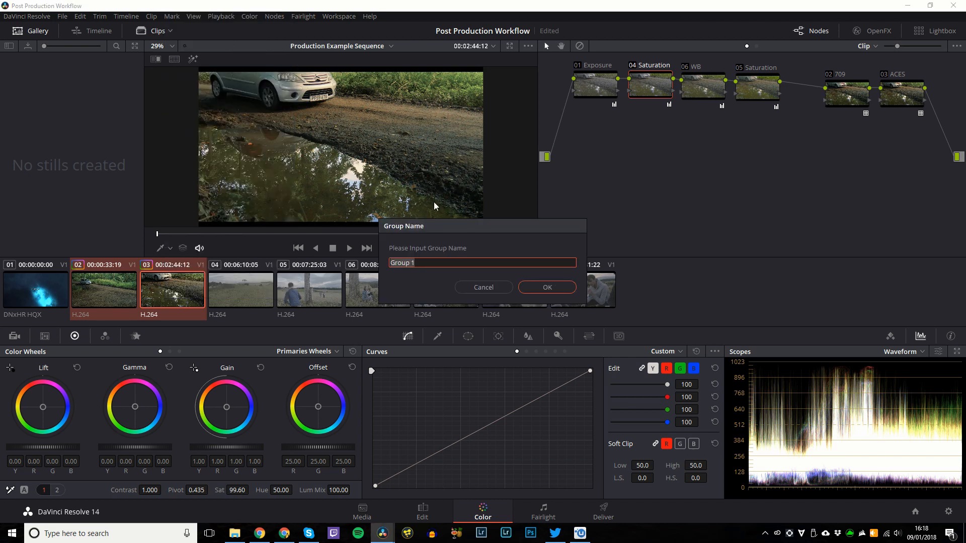
key("Return")
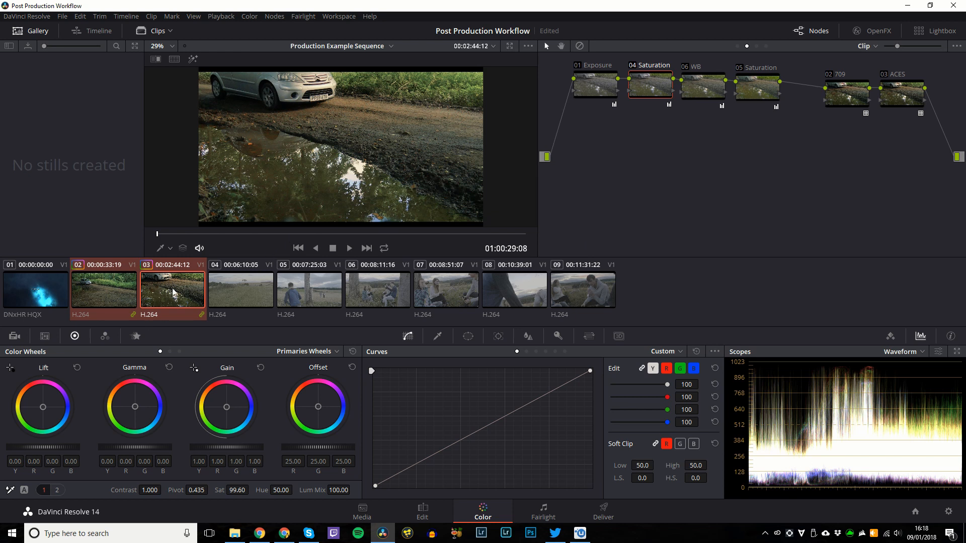
left_click(737, 45)
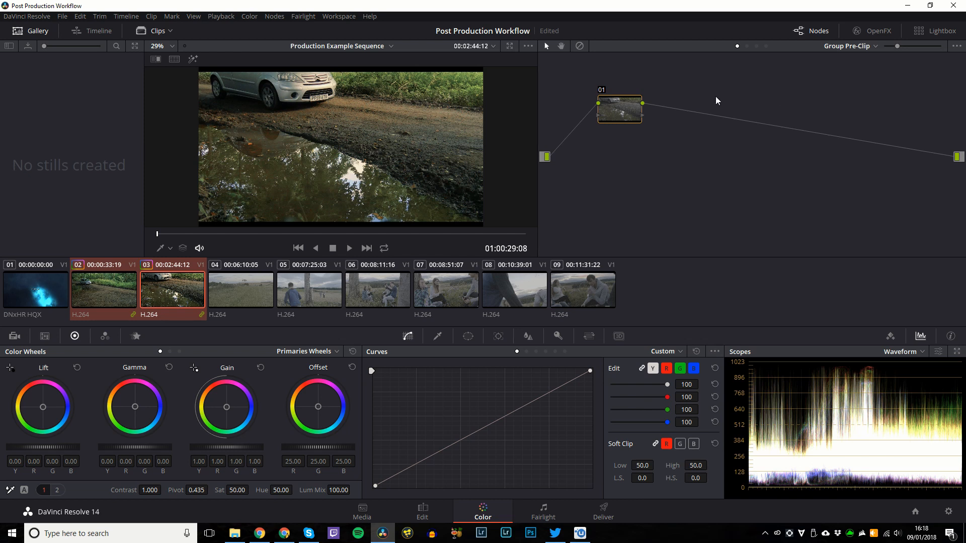
Browse the group pre-clip, post-clip and timeline graphs, returning to clip 03's own graph.
left_click(747, 47)
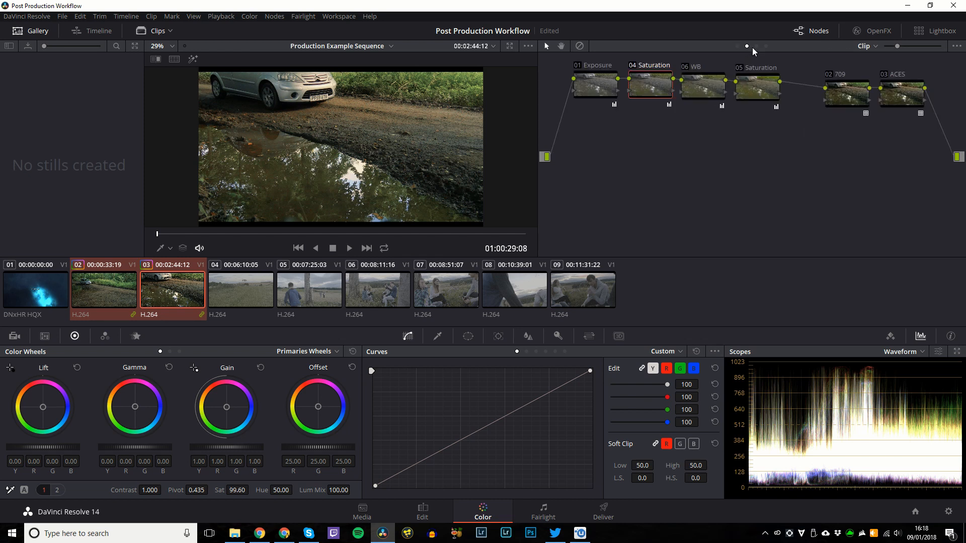
left_click(757, 46)
left_click(766, 46)
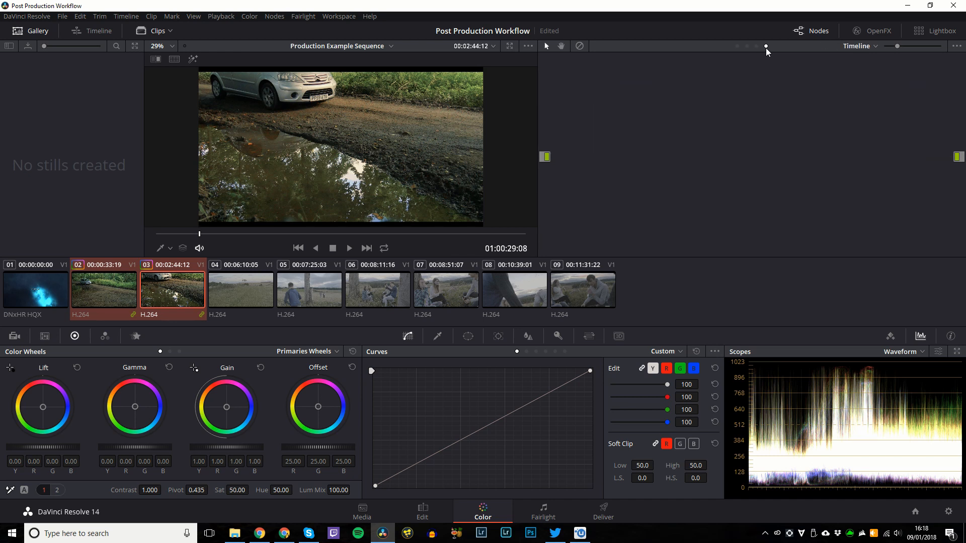
left_click(737, 46)
left_click(748, 47)
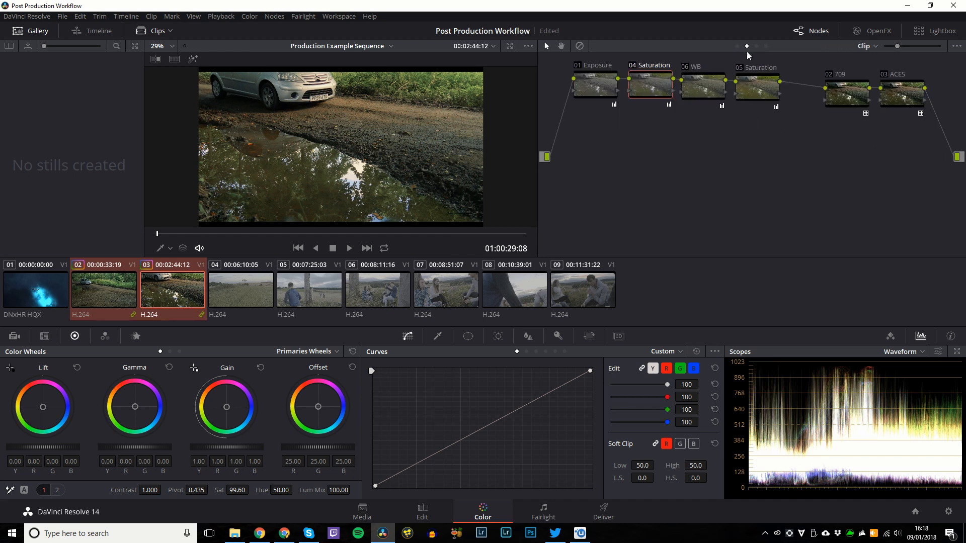
key("ctrl+z")
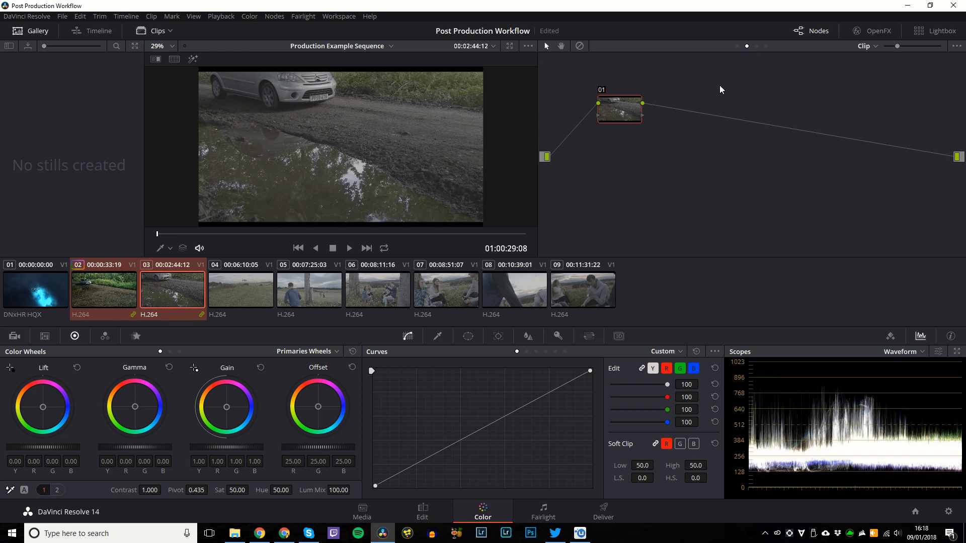
key("ctrl+shift+z")
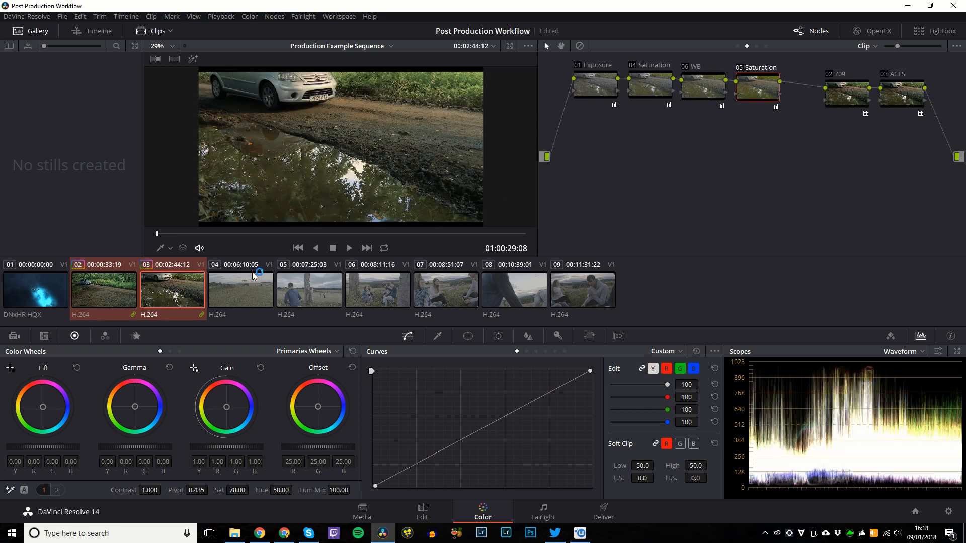
Remove clips 02 and 03 from Group 1.
right_click(161, 294)
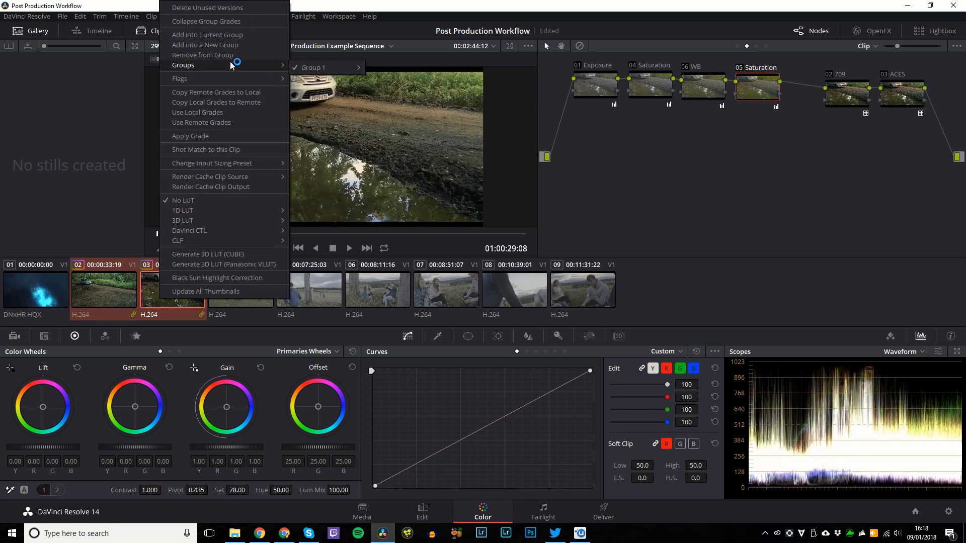
mouse_move(221, 64)
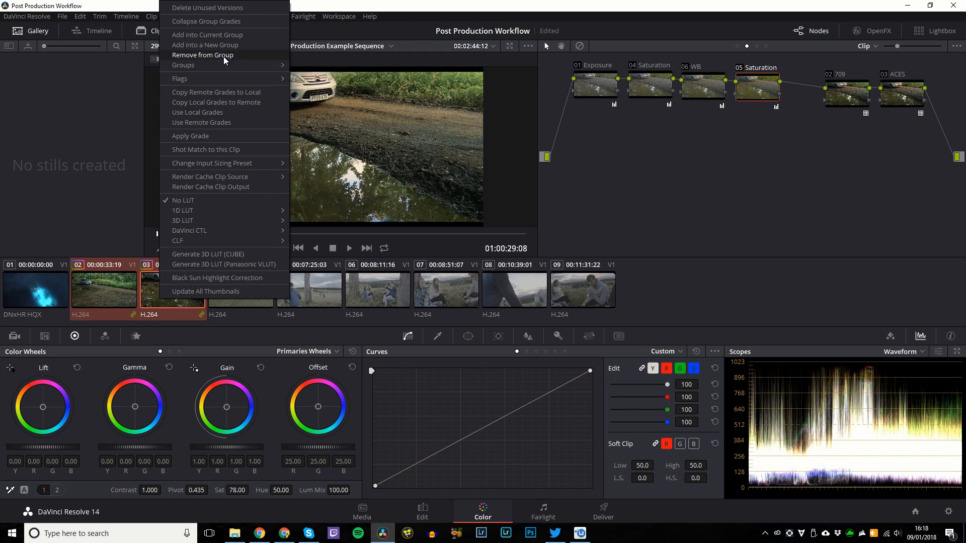
left_click(98, 286)
right_click(97, 287)
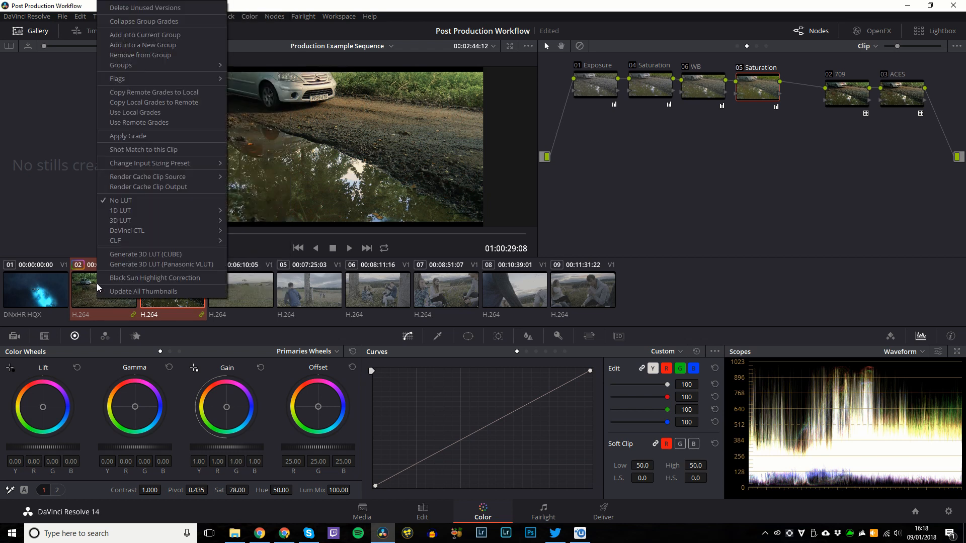
left_click(87, 292)
right_click(86, 292)
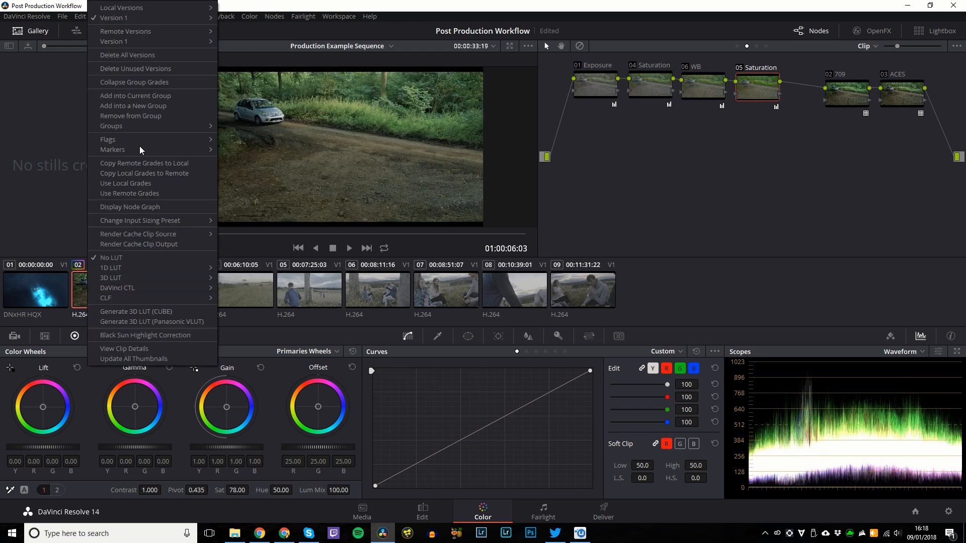
left_click(148, 116)
left_click(192, 291)
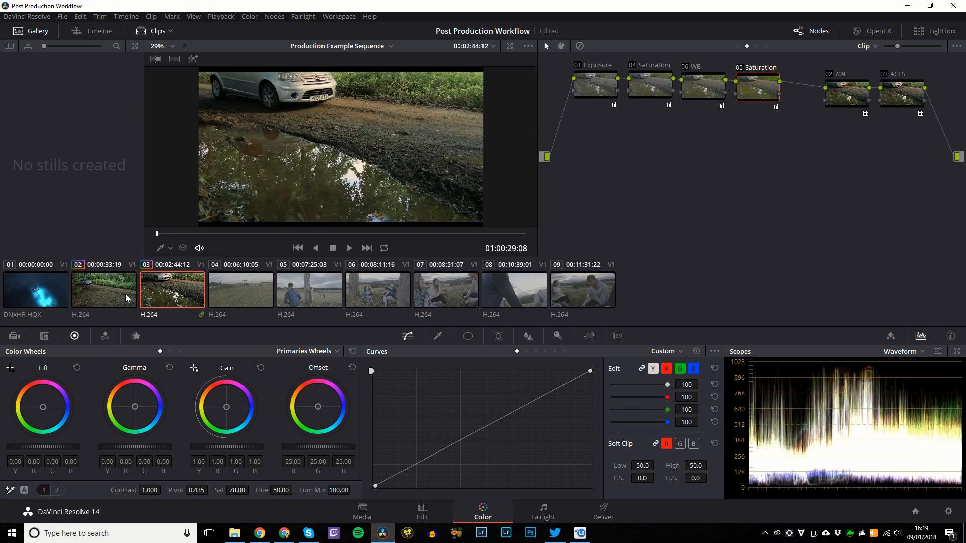
right_click(177, 295)
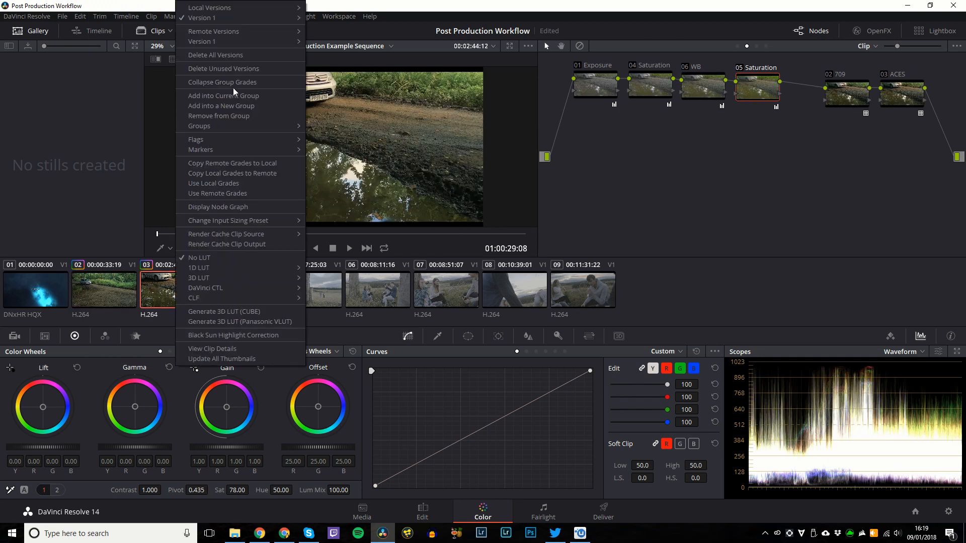
left_click(225, 113)
Compare clips 02, 03 and 04 after ungrouping, inspecting clip 03's 709 and ACES nodes.
left_click(132, 296)
left_click(165, 294)
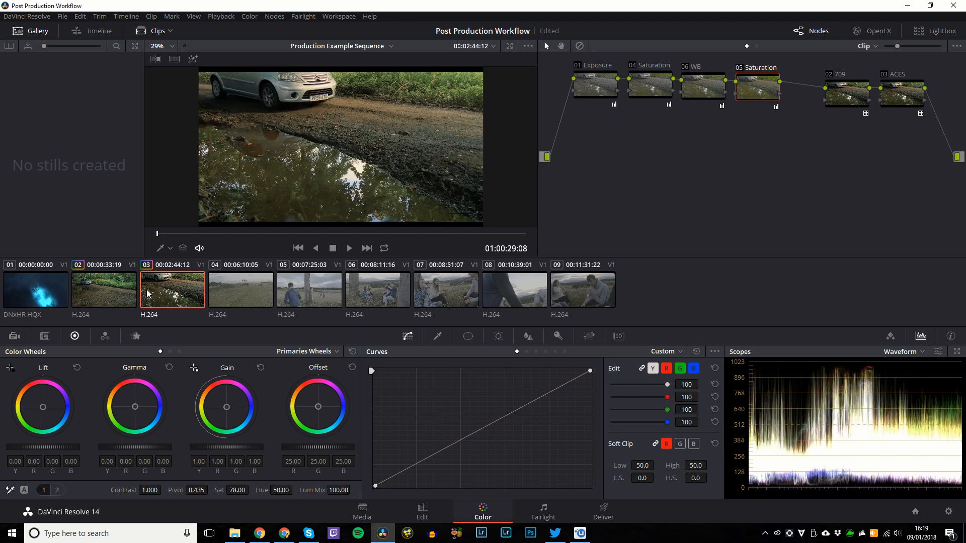
left_click(255, 297)
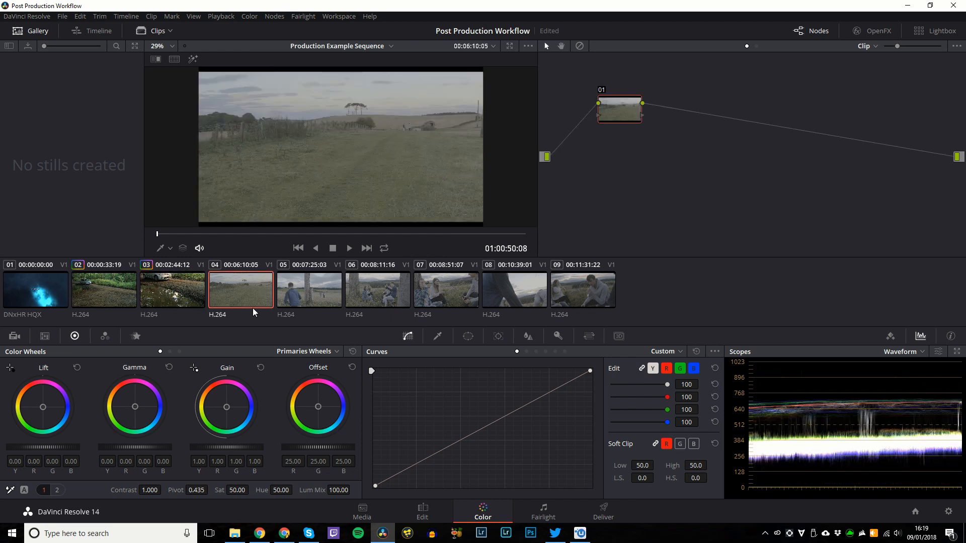
left_click(180, 300)
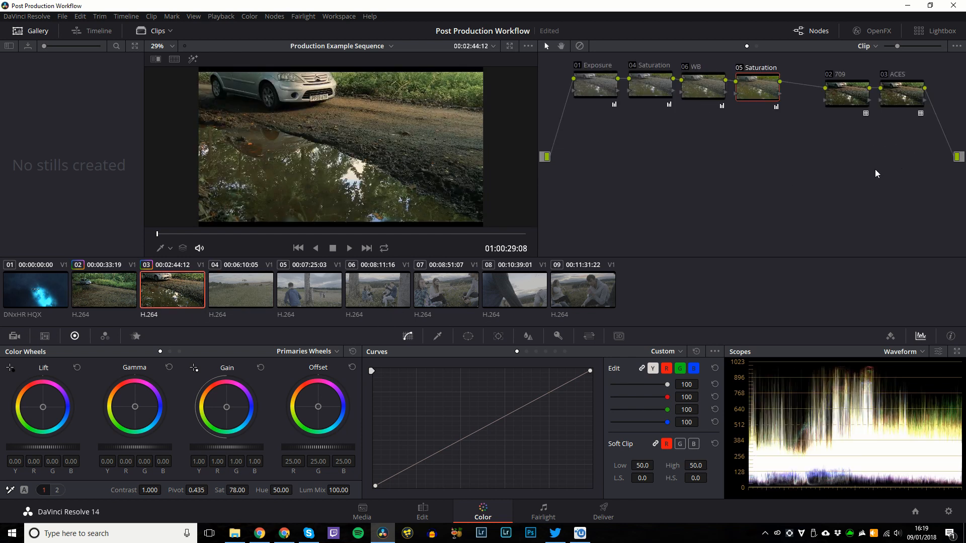
left_click(234, 291)
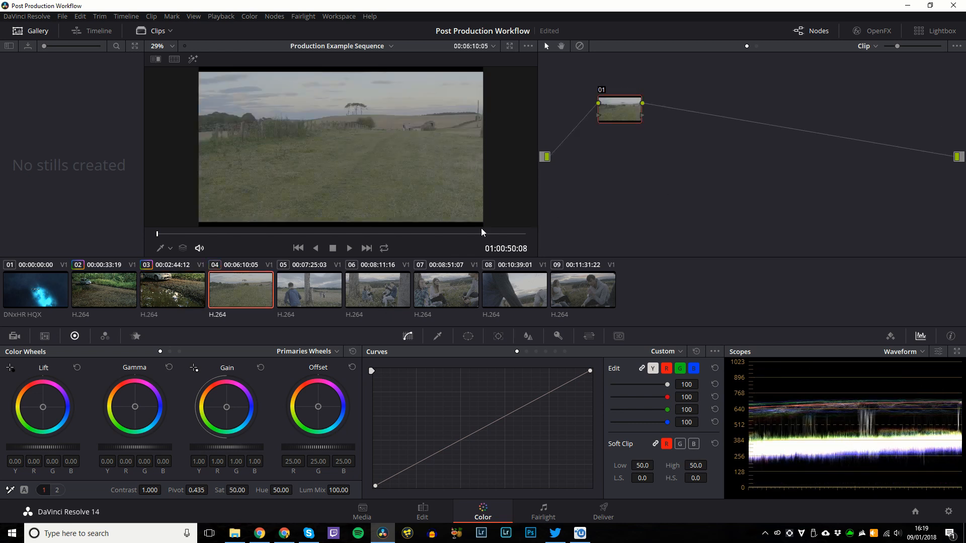
key("Up")
left_click(857, 100)
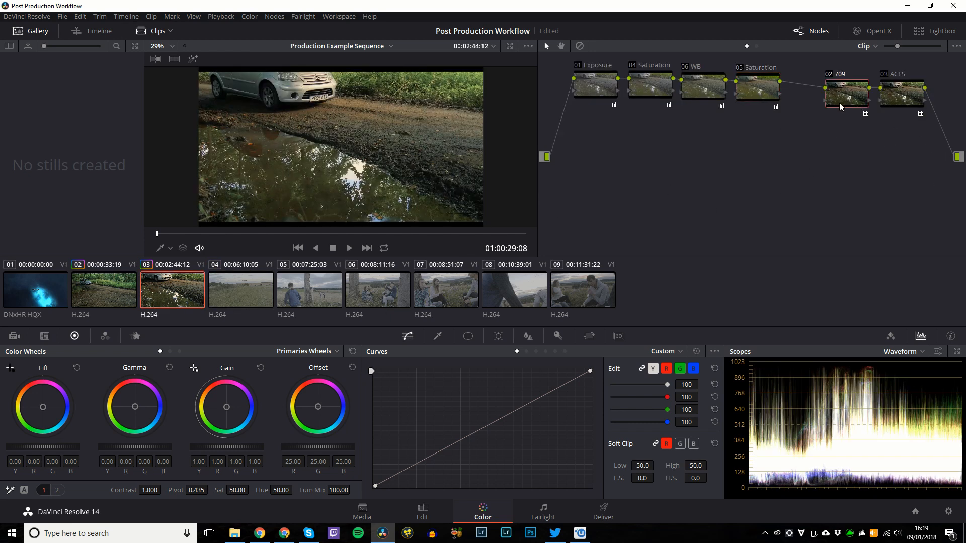
left_click(242, 314)
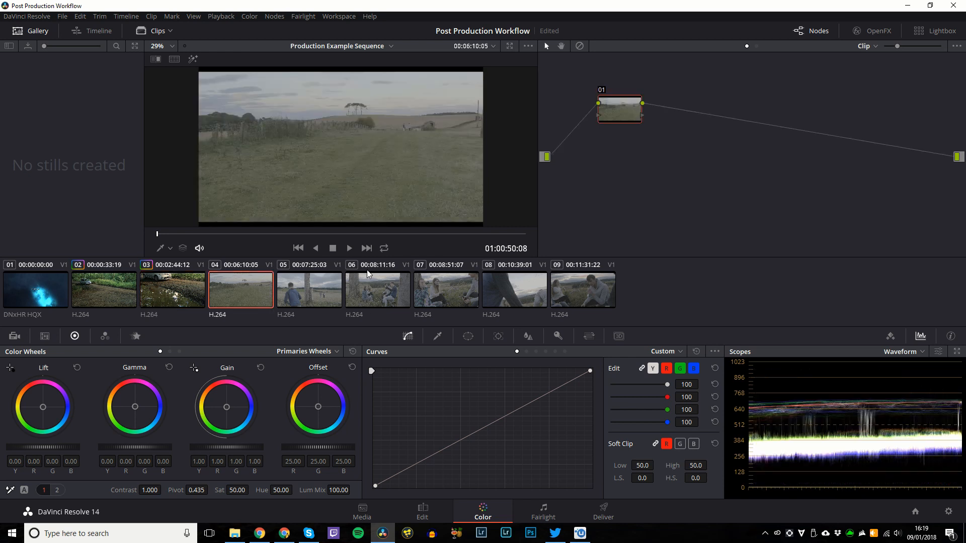
left_click(163, 295)
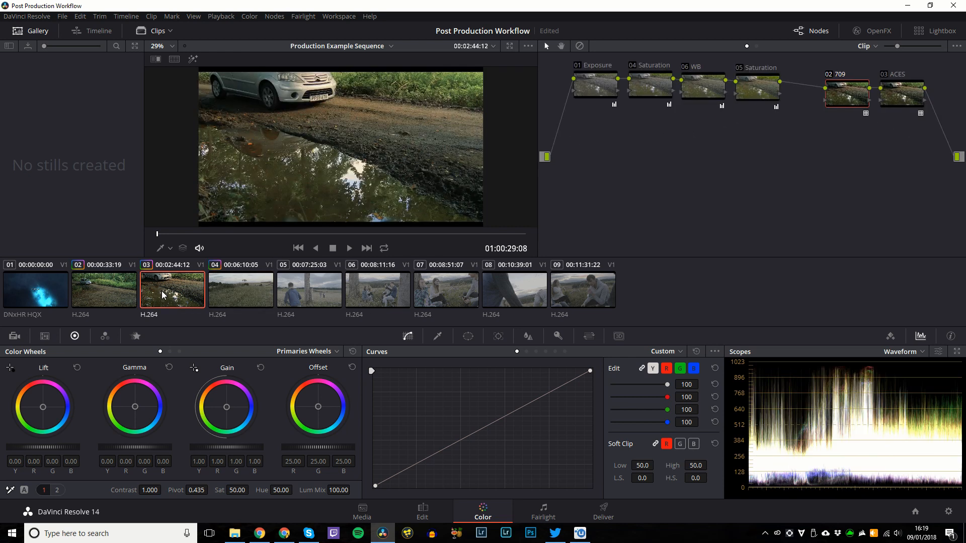
left_click(910, 94)
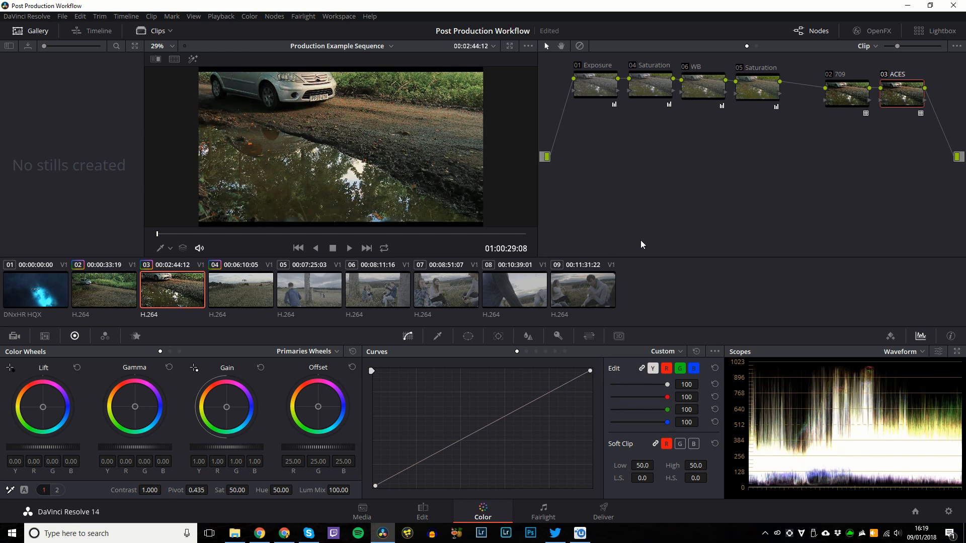
On clip 04, append an ACES node after 709 and build a chain of serial nodes before it.
left_click(272, 290)
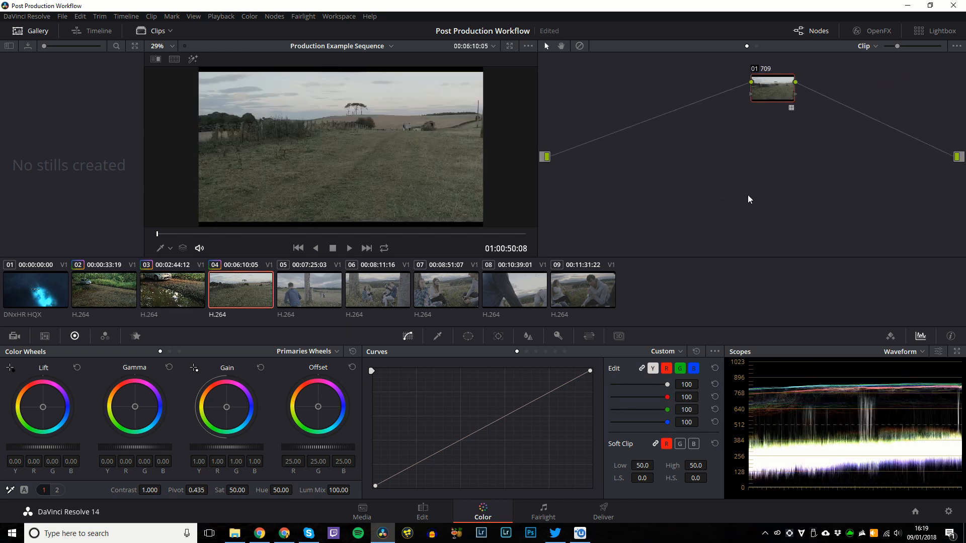
key("equal")
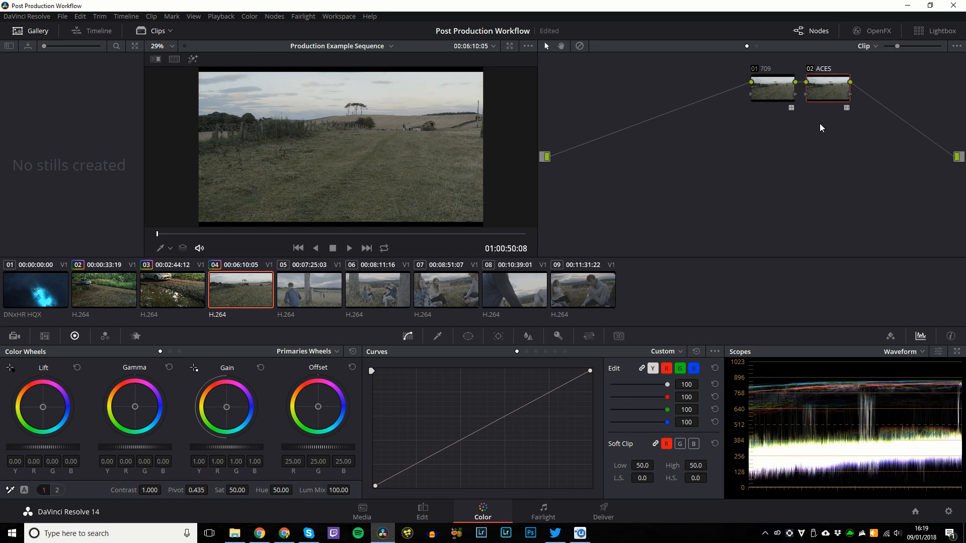
left_click_drag(769, 92, 835, 94)
left_click(835, 95)
key("shift+s")
left_click_drag(840, 149, 594, 121)
key("alt+s")
key("alt+s")
key("alt+s")
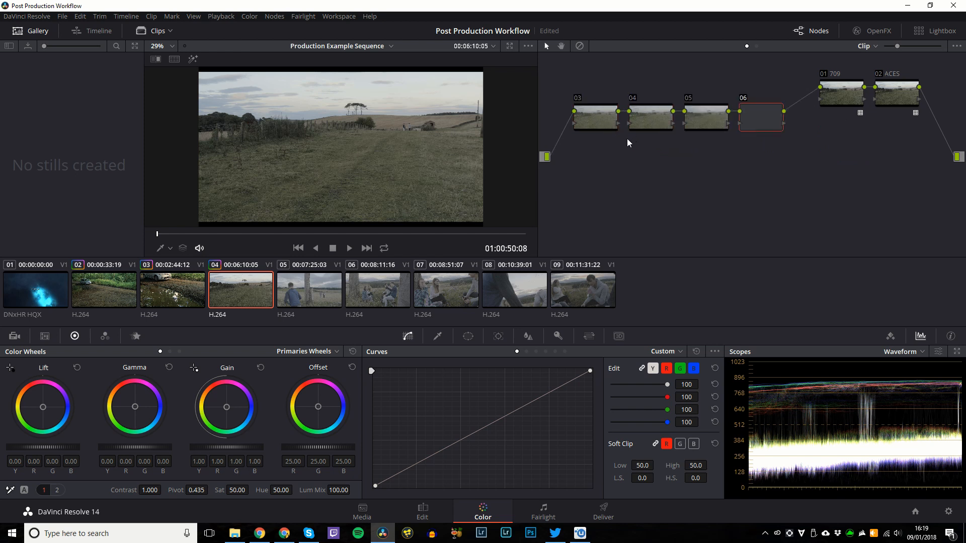
Set node 03 to lift -0.03, gamma 0.01, gain 1.05 and label it 'Exp'.
left_click(591, 121)
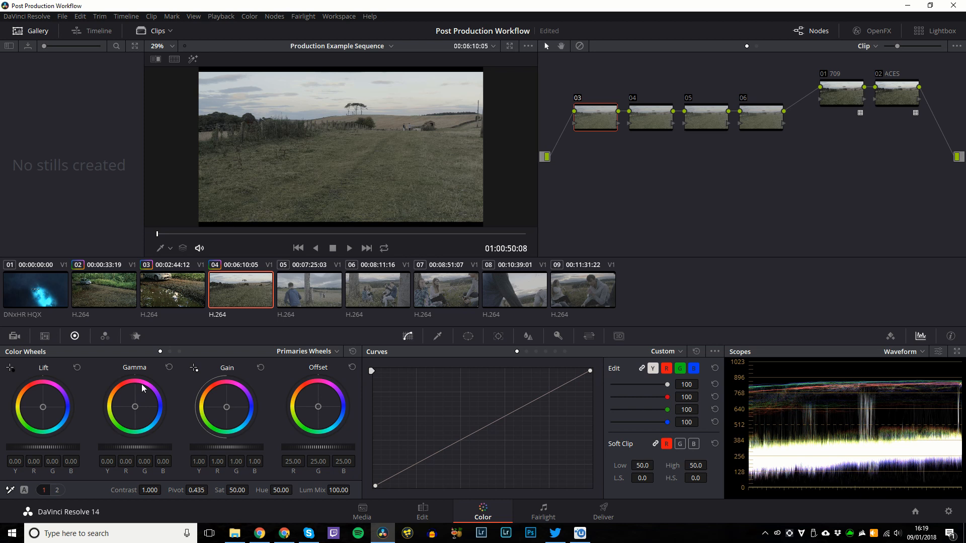
left_click_drag(68, 445, 59, 446)
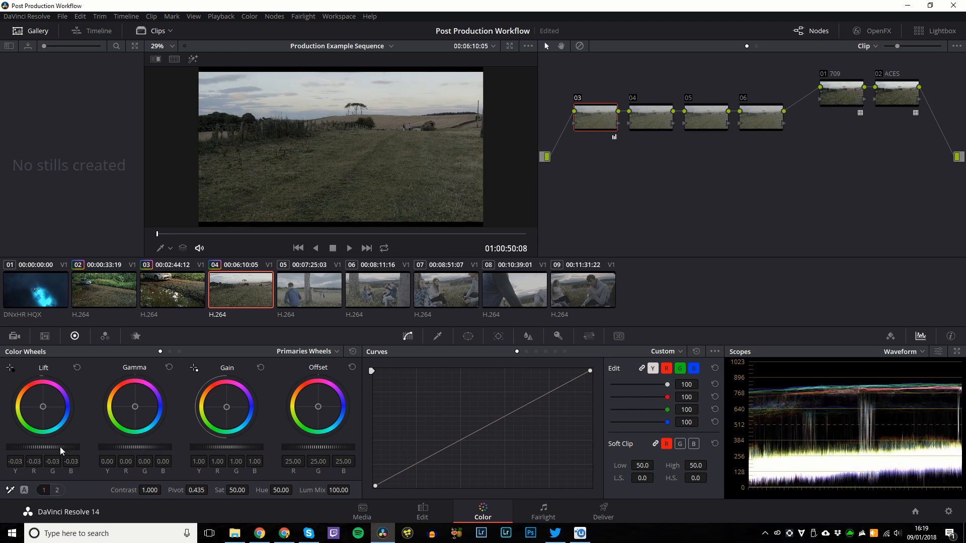
mouse_move(236, 447)
left_mouse_down()
mouse_move(246, 454)
mouse_move(221, 454)
left_mouse_up()
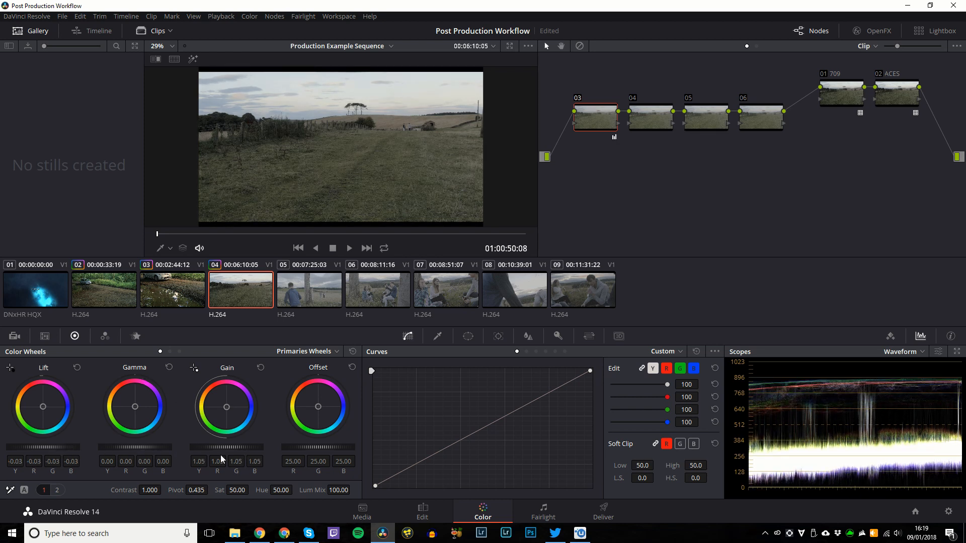
left_click_drag(137, 451, 138, 451)
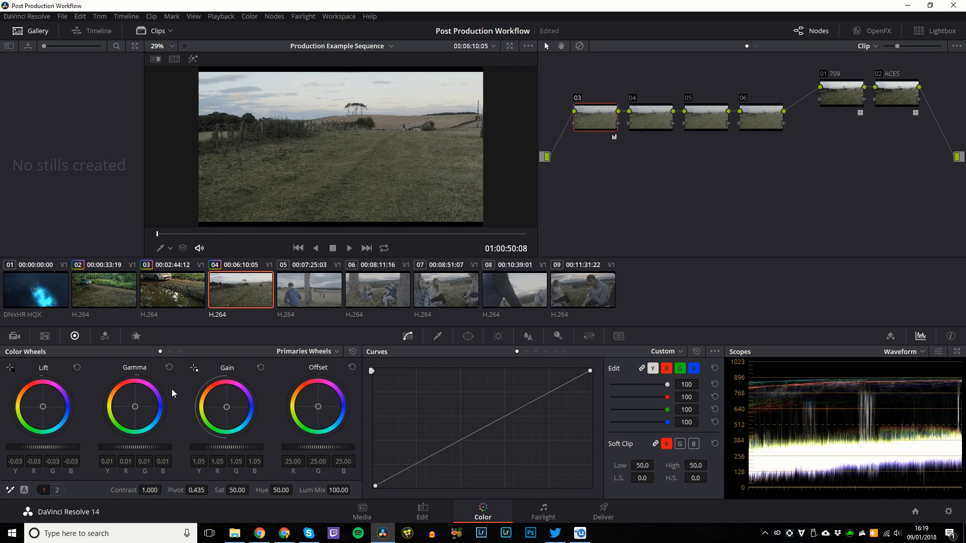
right_click(584, 115)
key("Escape")
type("Exp")
key("Return")
Set node 04's saturation to 100 and label it 'Saturation'.
left_click(653, 110)
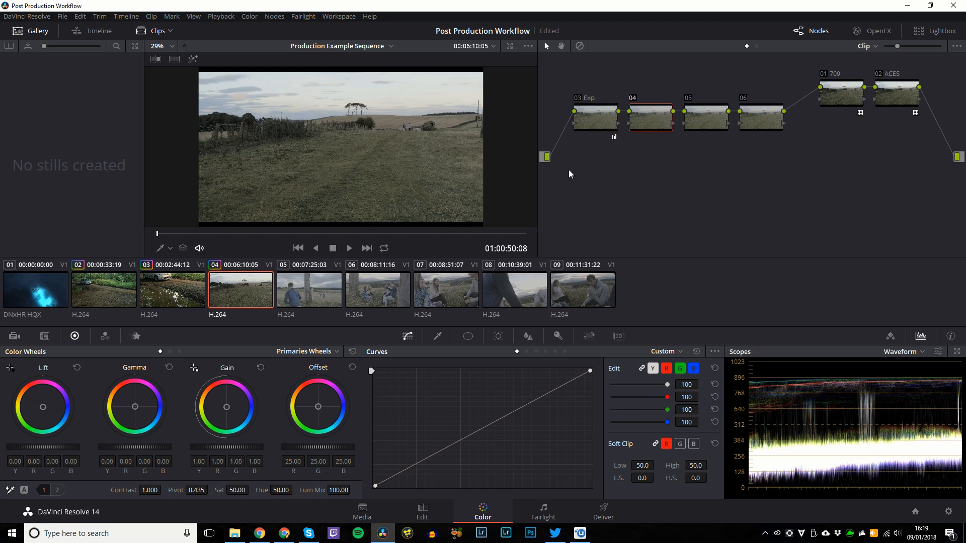
double_click(234, 490)
right_click(658, 117)
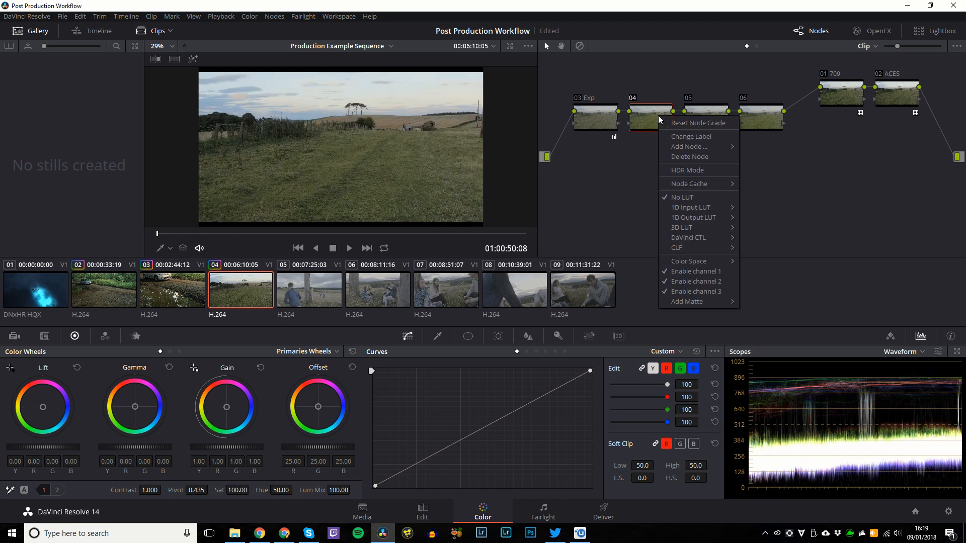
left_click(688, 170)
type("SAtrur")
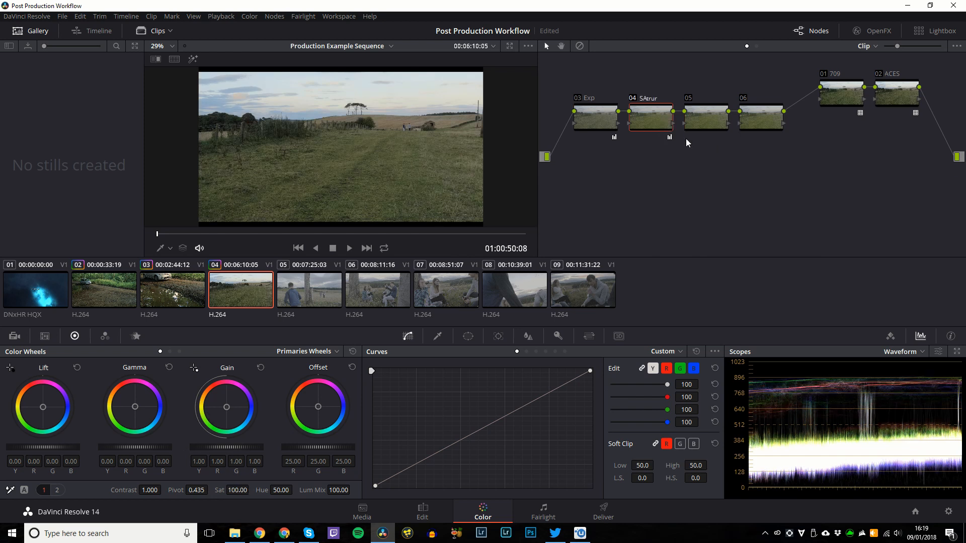
type("aturation")
key("Return")
Label node 06 'Saturation' as well.
left_click(697, 128)
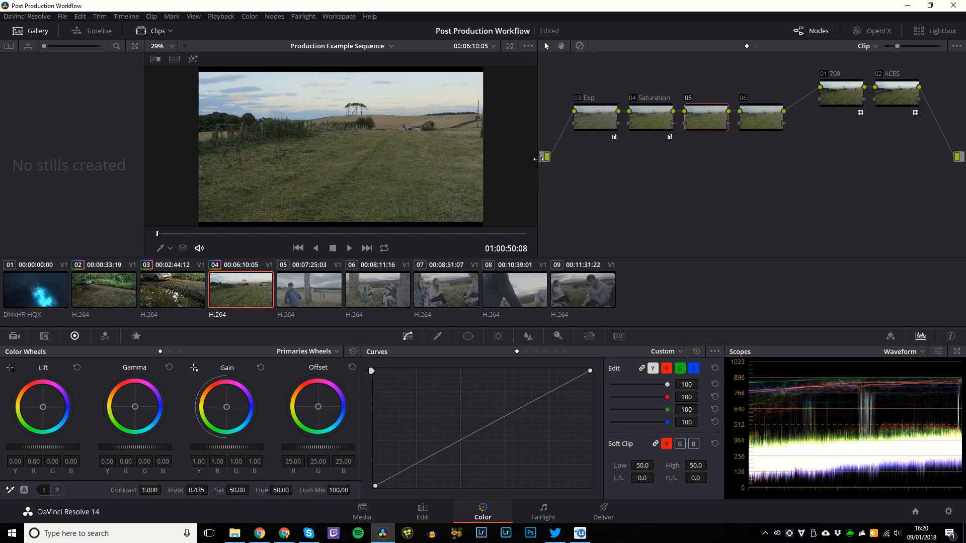
left_click(759, 115)
right_click(758, 113)
left_click(759, 133)
type("Satru")
key("BackSpace")
type("uration")
key("Return")
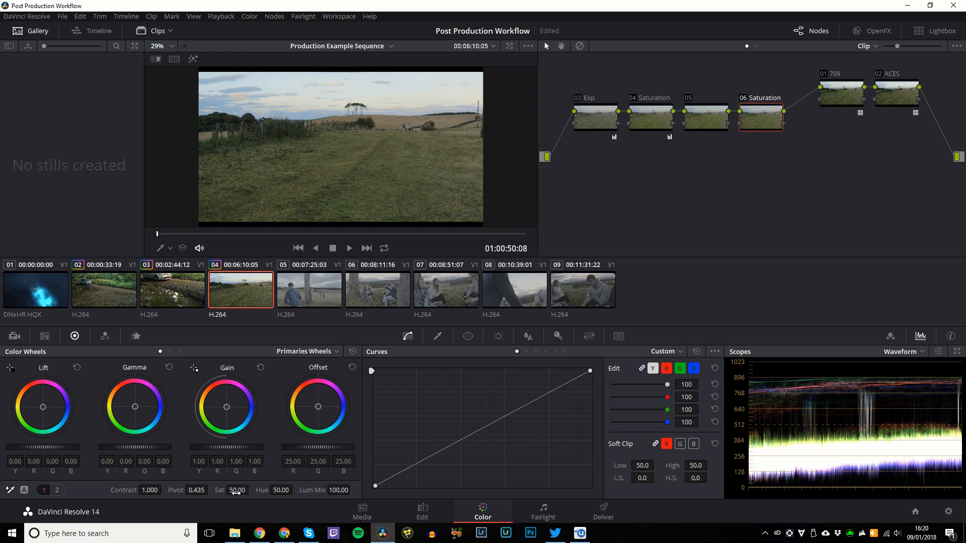
Set node 06's saturation to 100 and slightly warm node 05's highlights, midtones and shadows.
left_click_drag(236, 492, 282, 491)
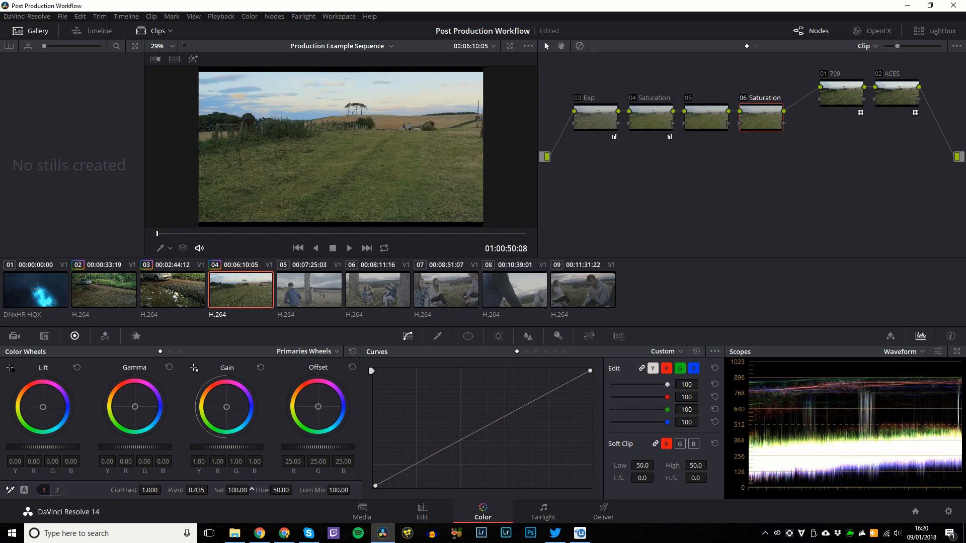
left_click(703, 117)
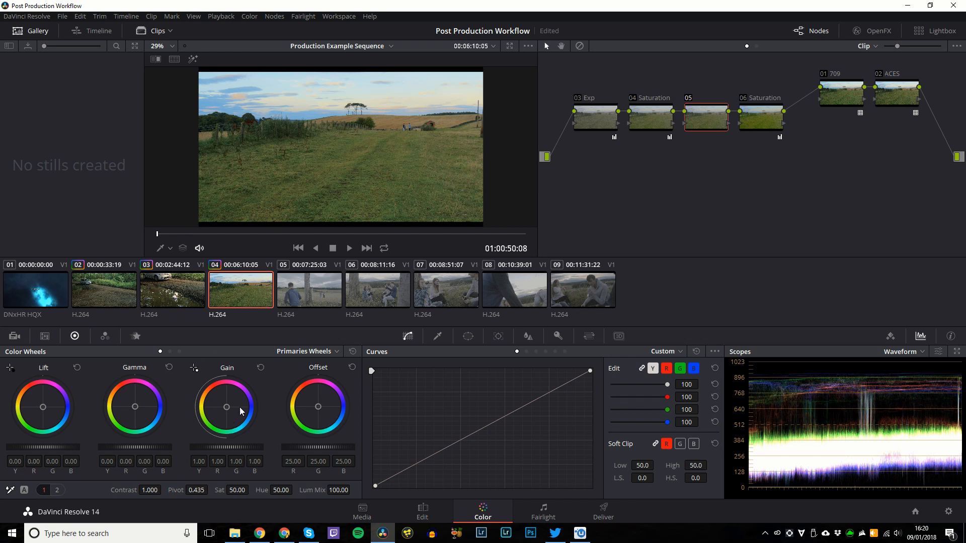
left_click_drag(229, 409, 227, 408)
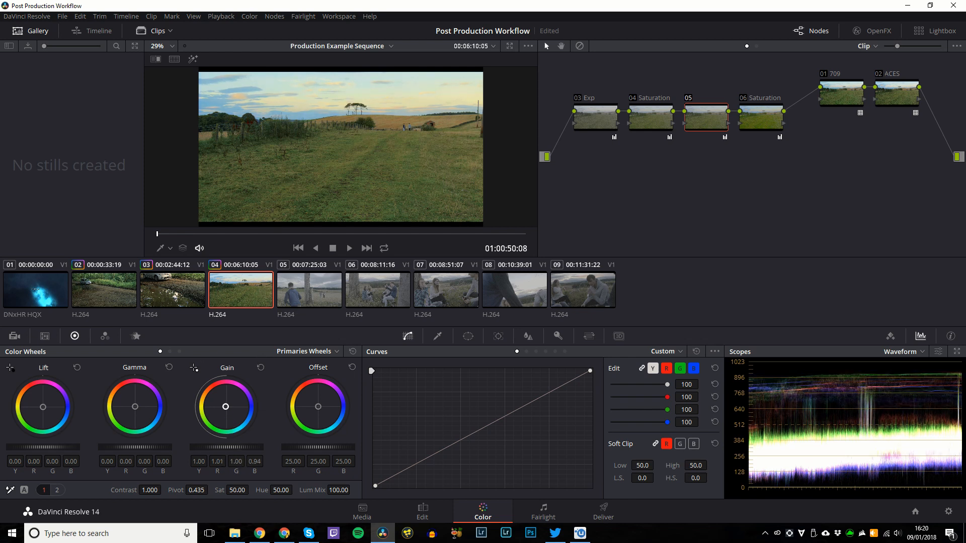
left_click_drag(134, 406, 134, 407)
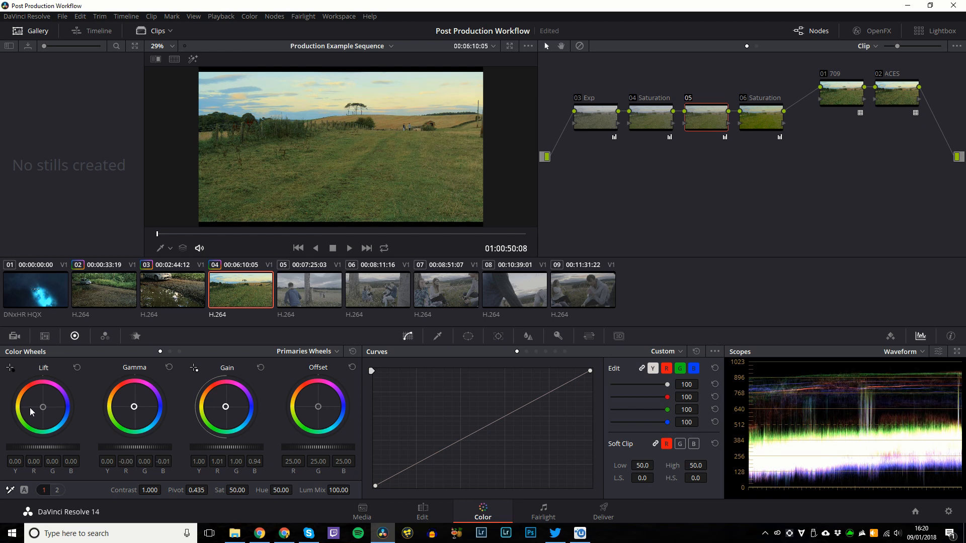
left_click_drag(30, 407, 30, 409)
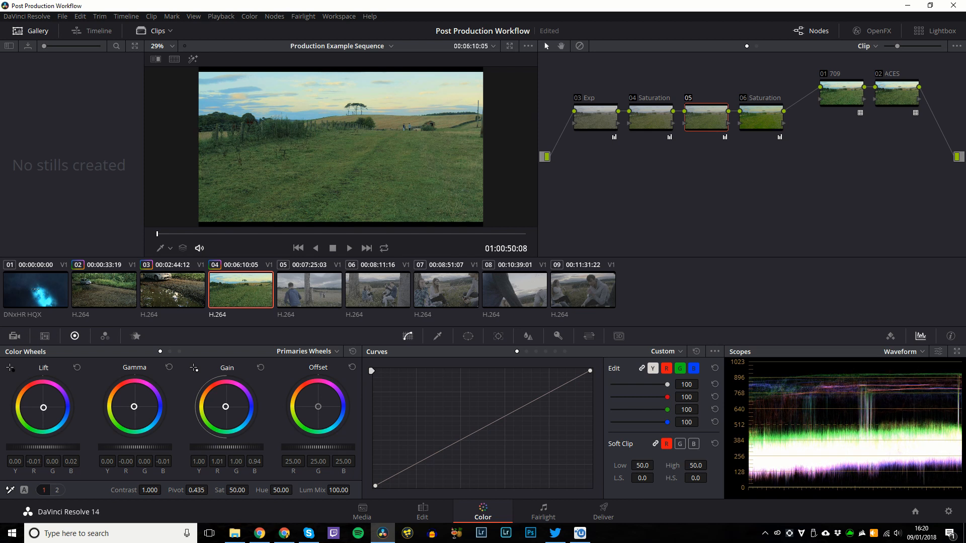
Fine-tune node 05's midtone and highlight balance, then lower node 06's saturation toward 70.
left_click_drag(134, 407, 134, 406)
left_click_drag(225, 407, 225, 407)
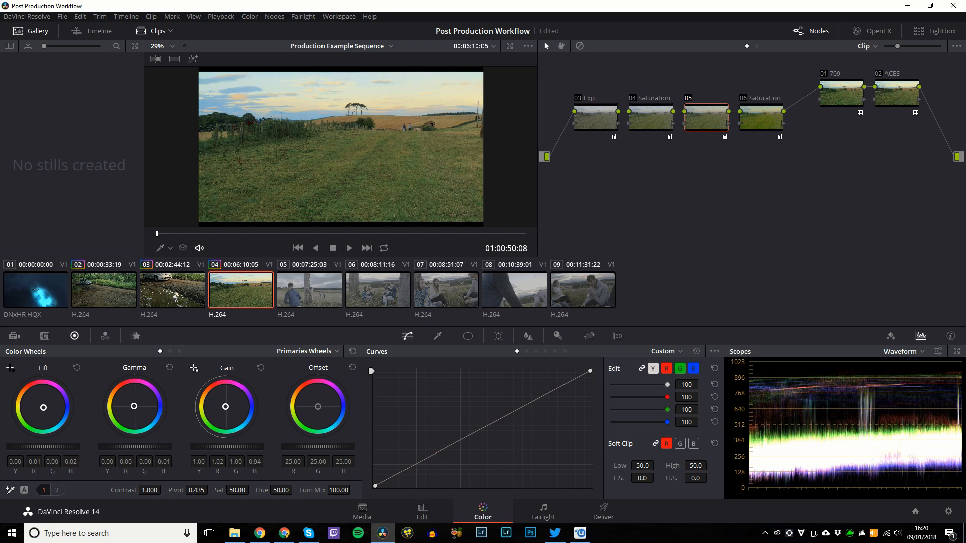
left_click_drag(134, 406, 133, 405)
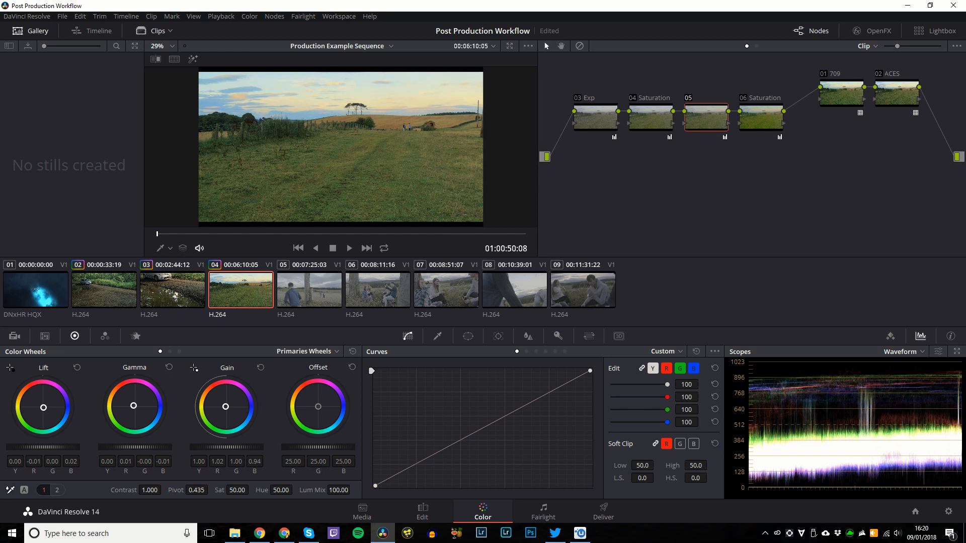
left_click(767, 117)
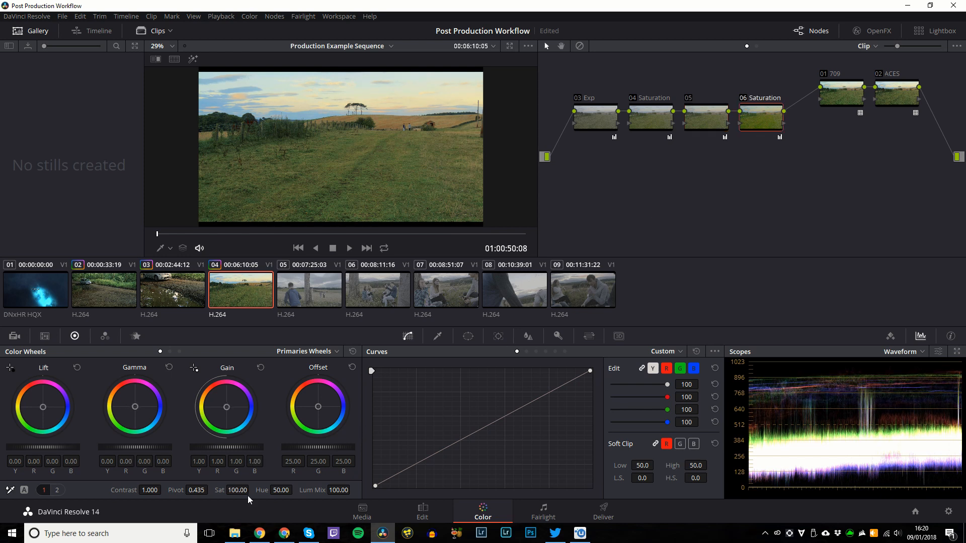
left_click_drag(247, 490, 252, 489)
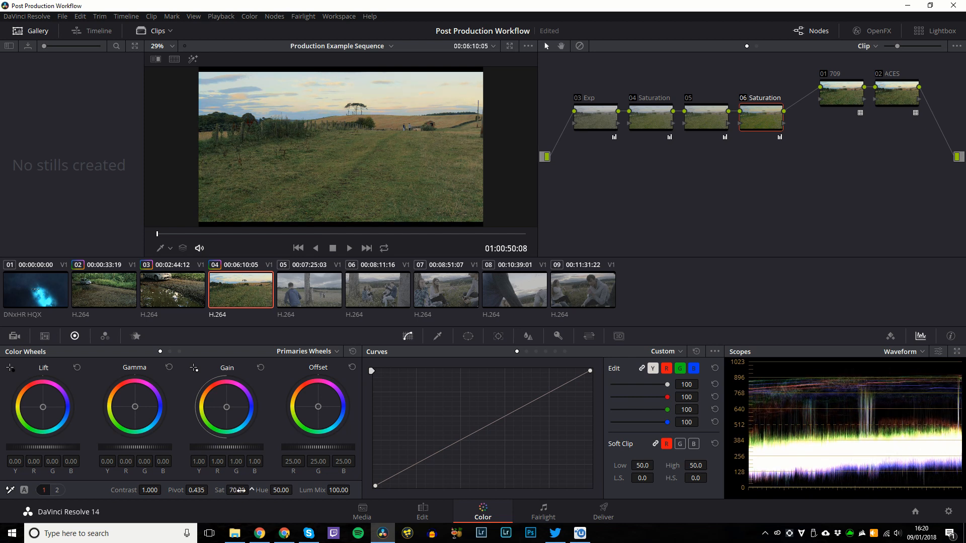
Save clip 04's grade as Version 2, give it a saturated, hue-shifted blue look, then reload Version 1.
key("shift+d")
key("shift+d")
key("alt+s")
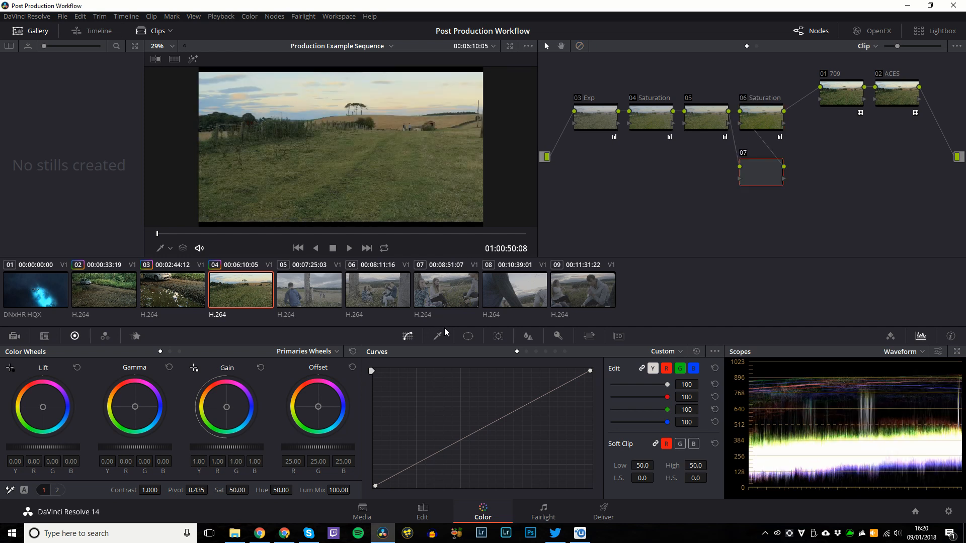
key("ctrl+z")
key("ctrl+y")
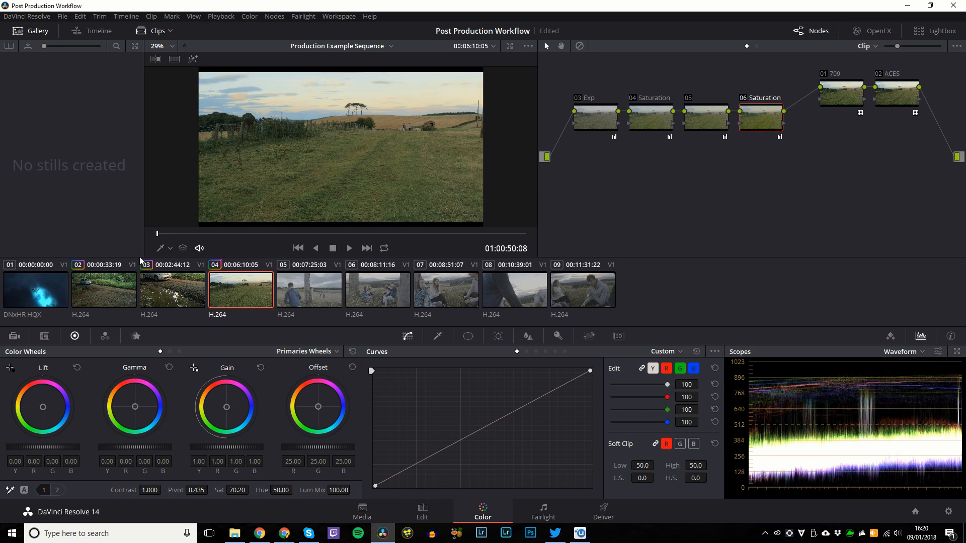
key("ctrl+b")
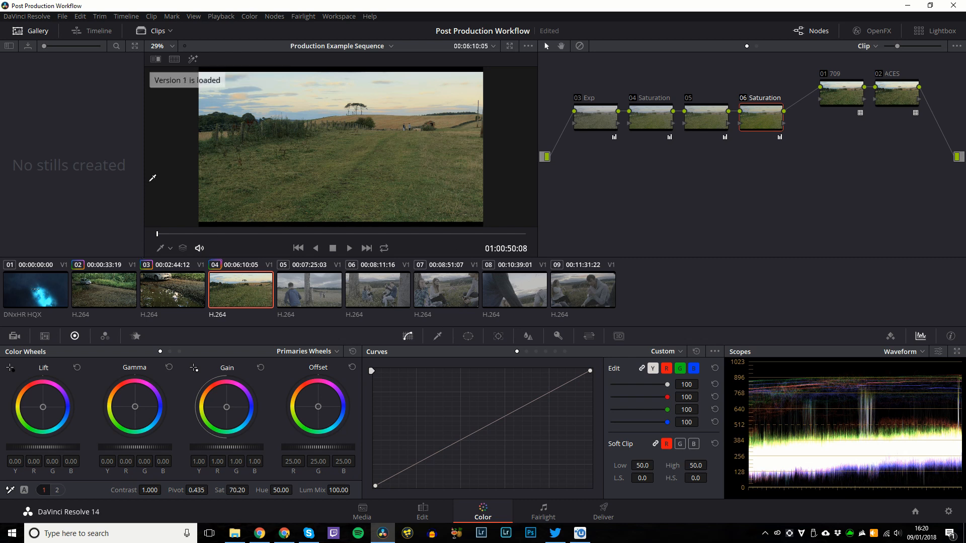
key("ctrl+n")
left_click_drag(237, 490, 289, 482)
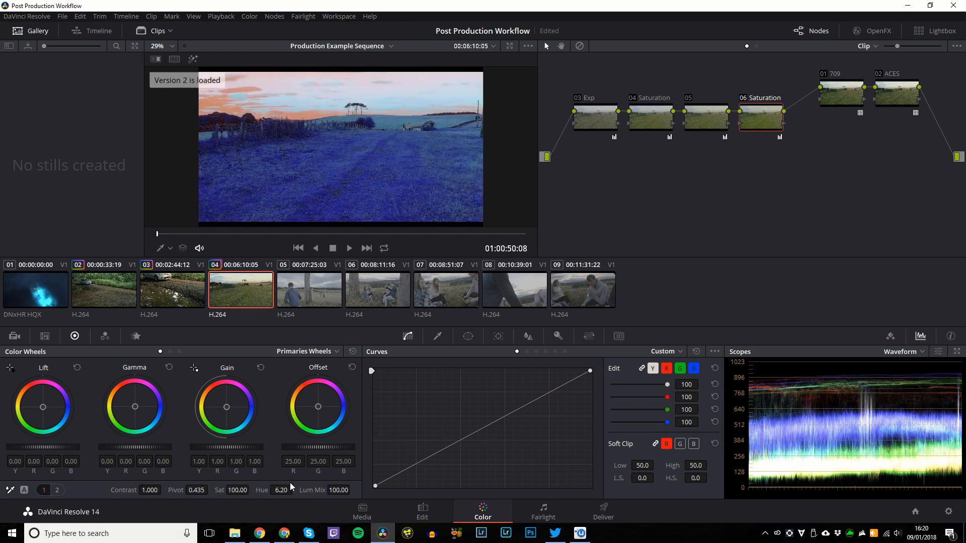
key("ctrl+b")
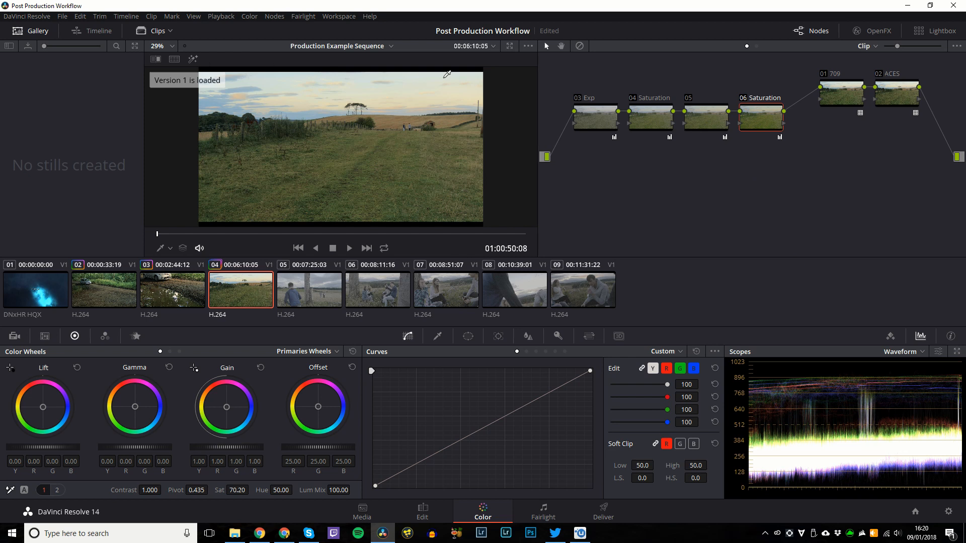
Split-screen the original with both grade versions, check enlarged and full-screen views, then restore the normal viewer.
key("ctrl+alt+w")
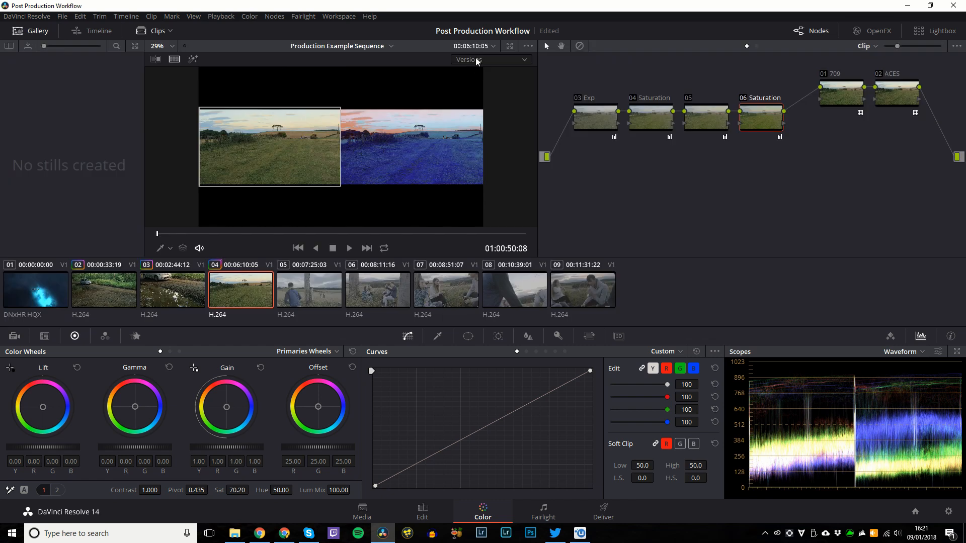
left_click(475, 59)
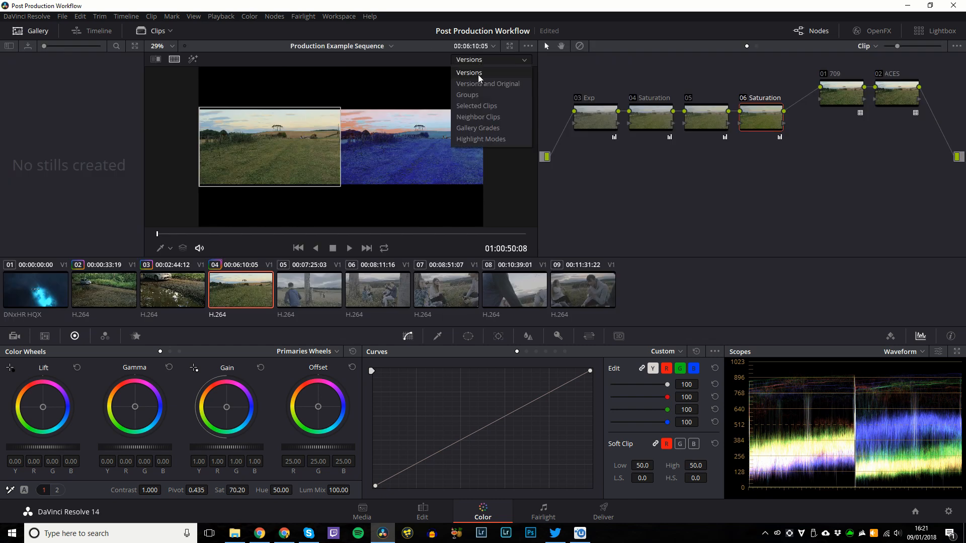
left_click(478, 74)
key("ctrl+alt+w")
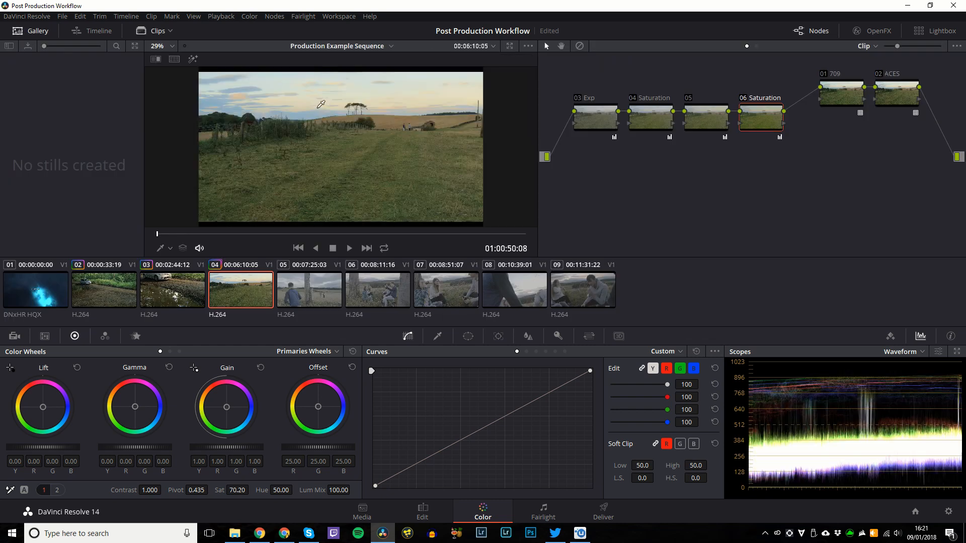
key("ctrl+alt+w")
key("alt+f")
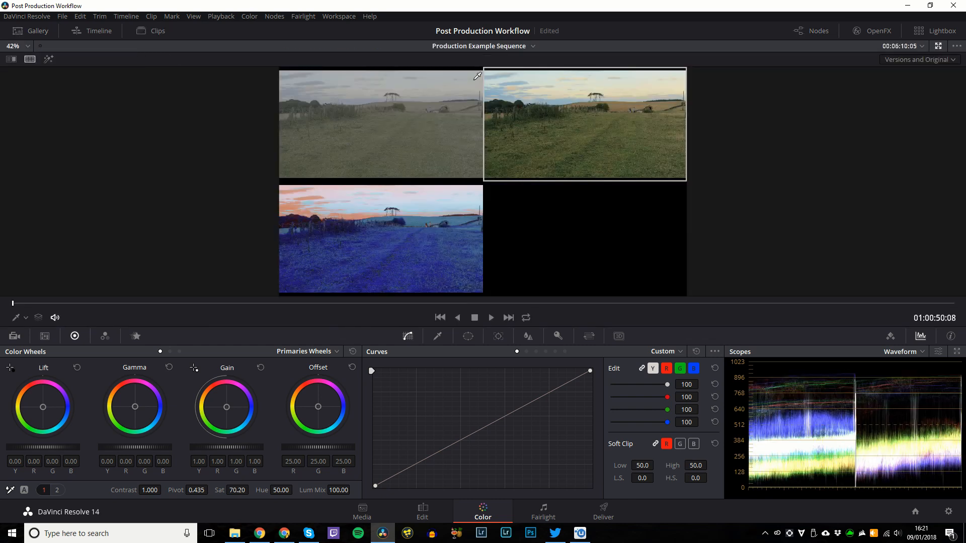
key("ctrl+f")
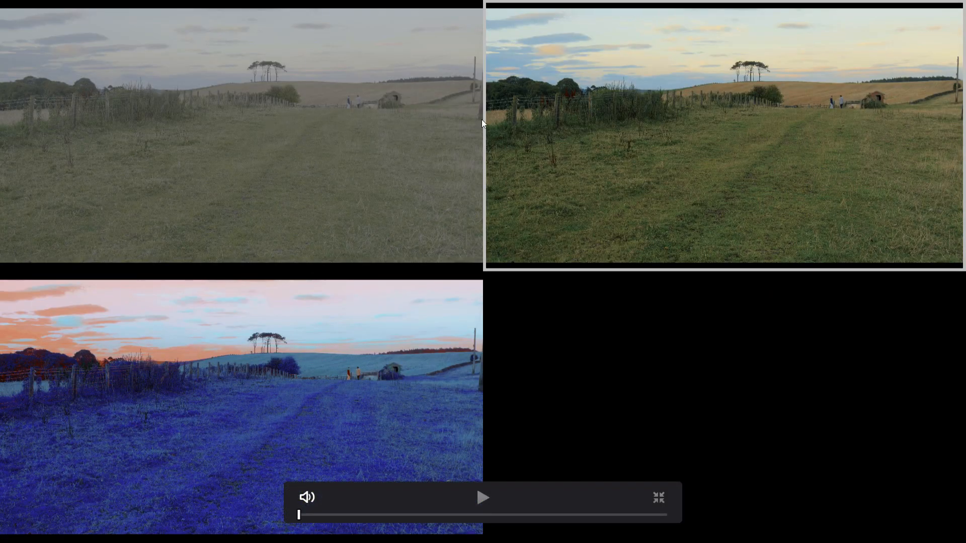
key("Escape")
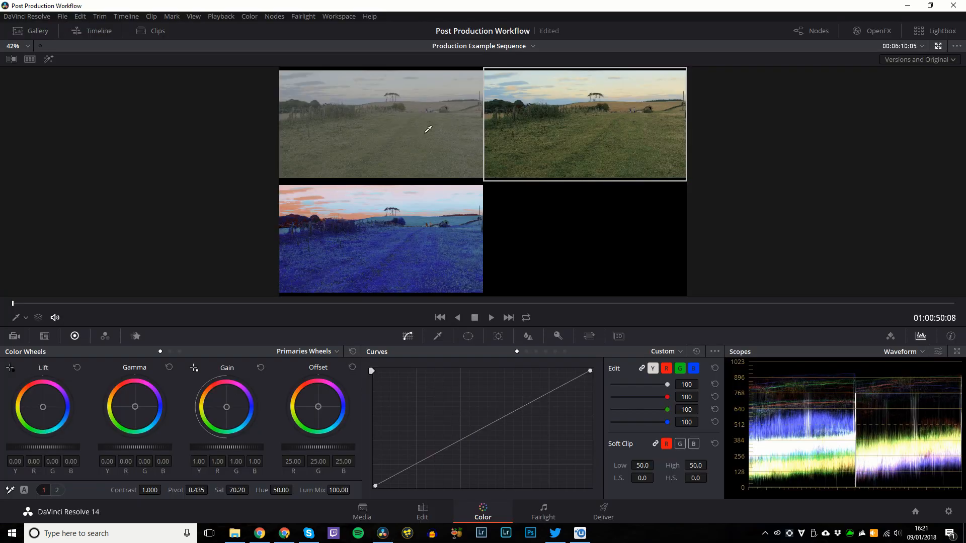
key("ctrl+alt+w")
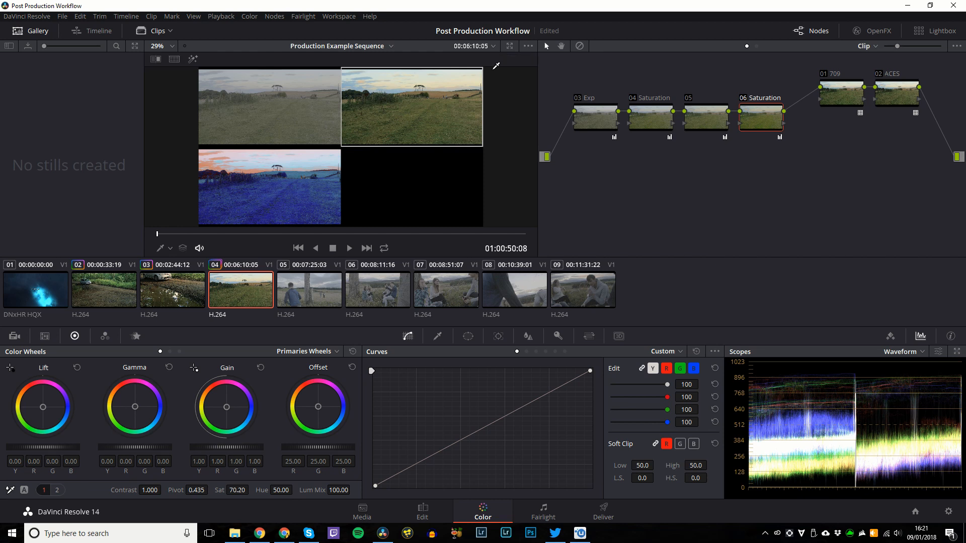
Review the graded clips 05 through 09, then step back to clip 04's field shot.
left_click(310, 292)
left_click(384, 291)
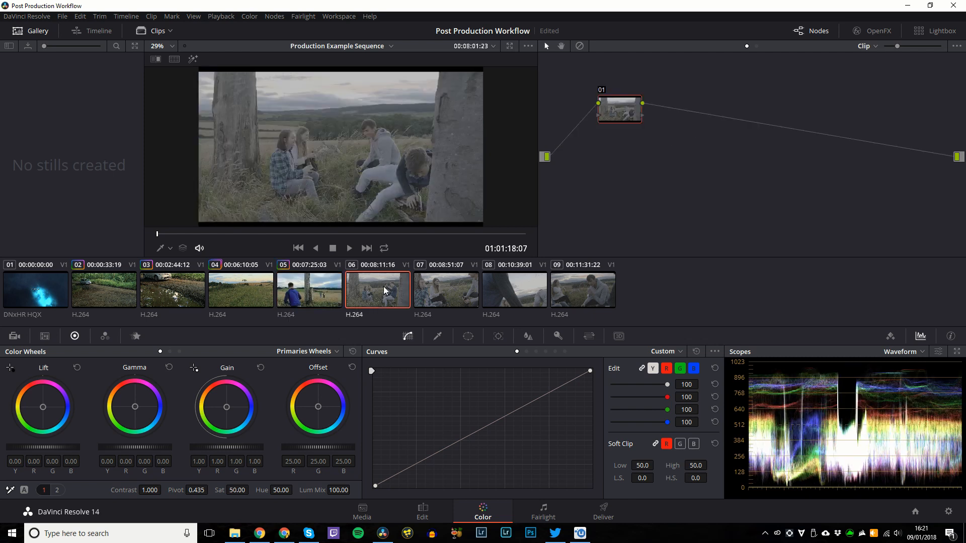
left_click(445, 291)
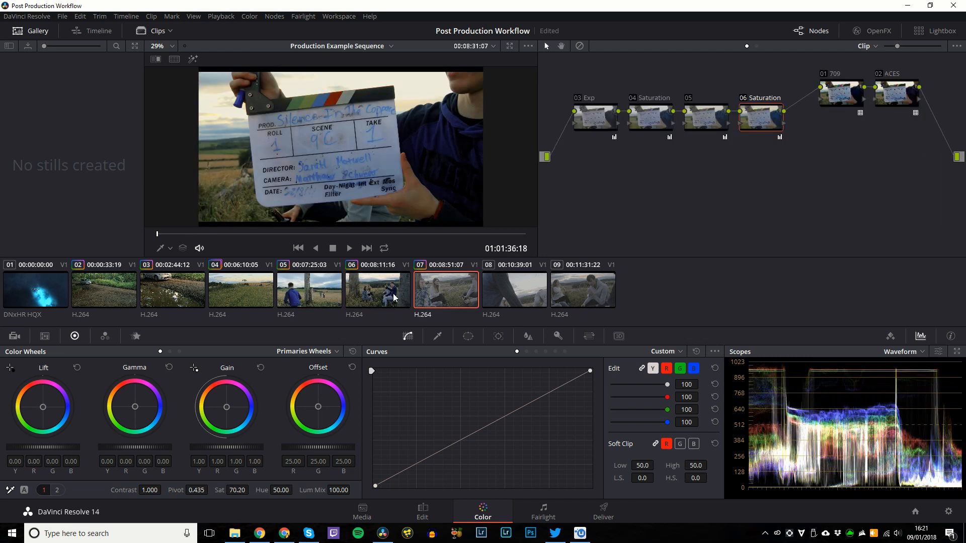
left_click(503, 288)
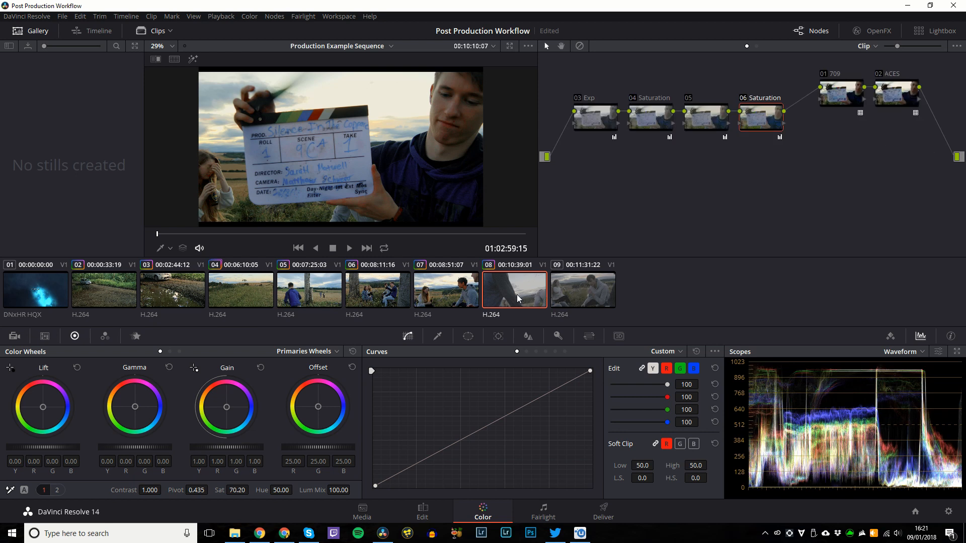
left_click(560, 292)
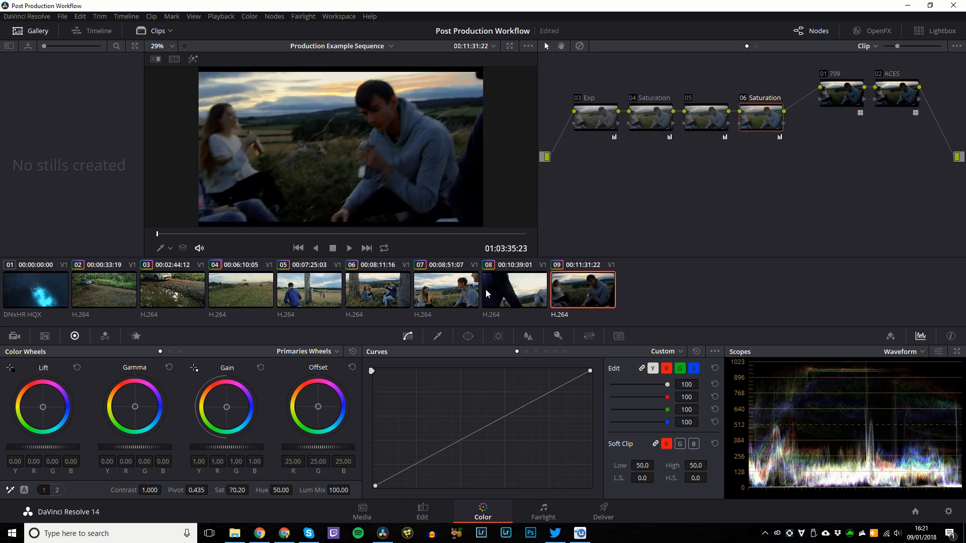
left_click(442, 294)
left_click(377, 296)
left_click(257, 294)
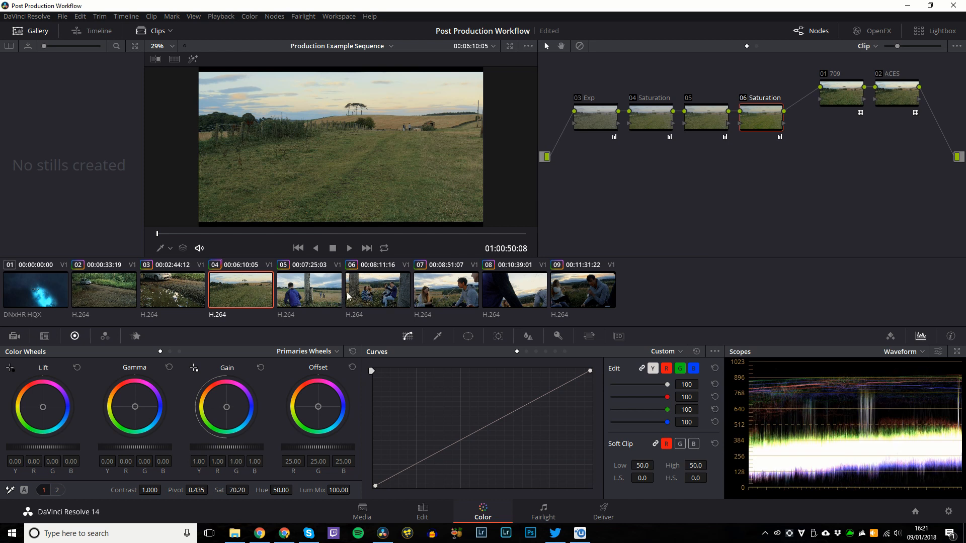
Return to clip 04 and sample the grass with the HSL qualifier eyedropper.
left_click(455, 292)
left_click(583, 292)
left_click(268, 293)
left_click(438, 337)
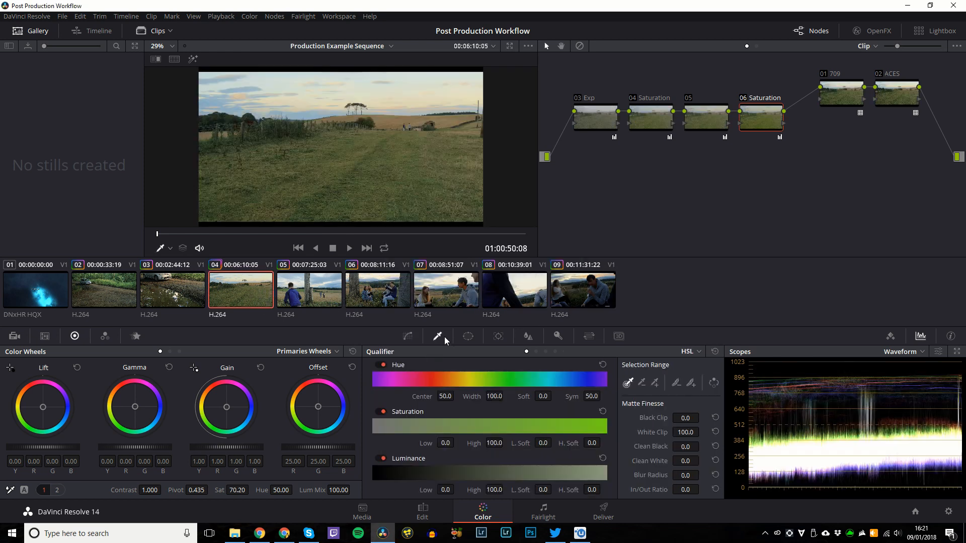
left_click(381, 167)
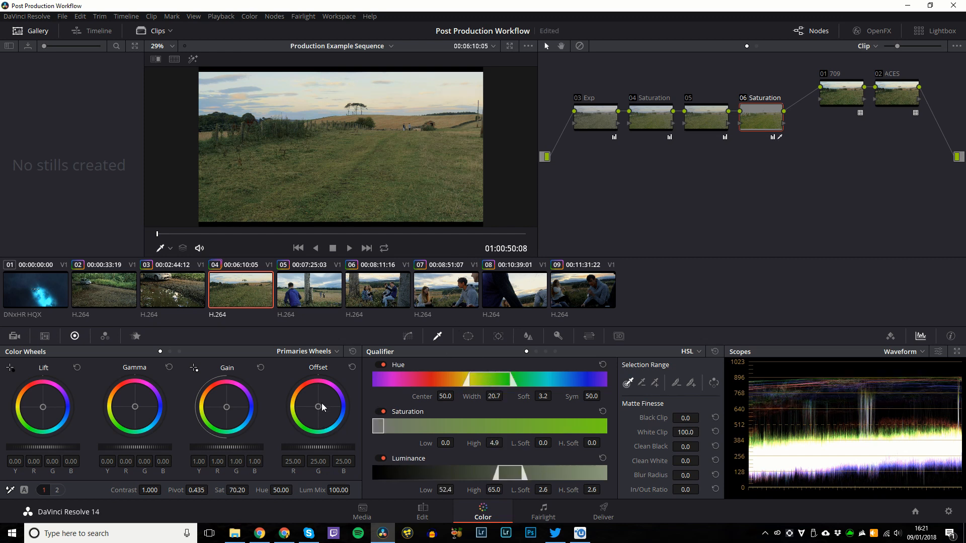
Undo the grass qualifier's saturation boost and bring up clip 06 with the Window palette.
left_click_drag(219, 490, 252, 489)
key("ctrl+z")
key("ctrl+z")
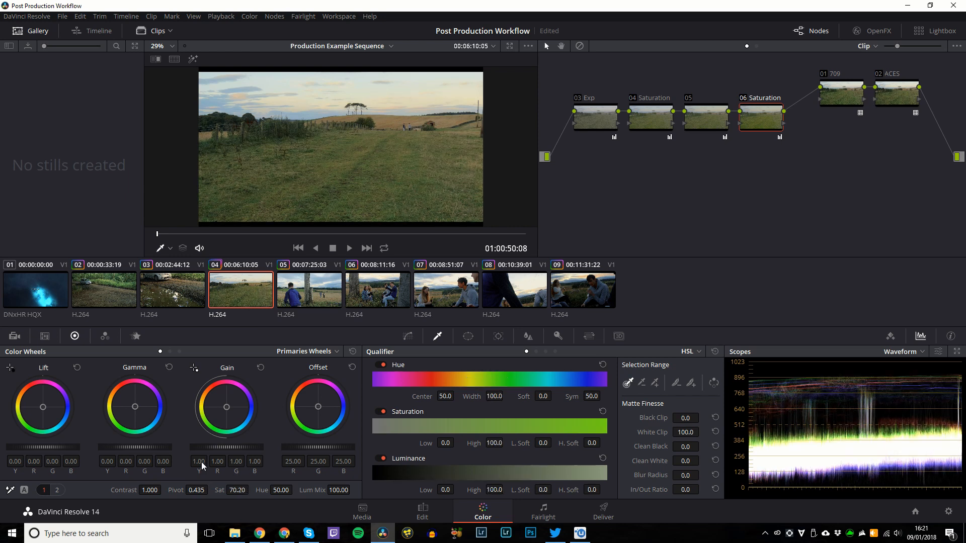
left_click(468, 337)
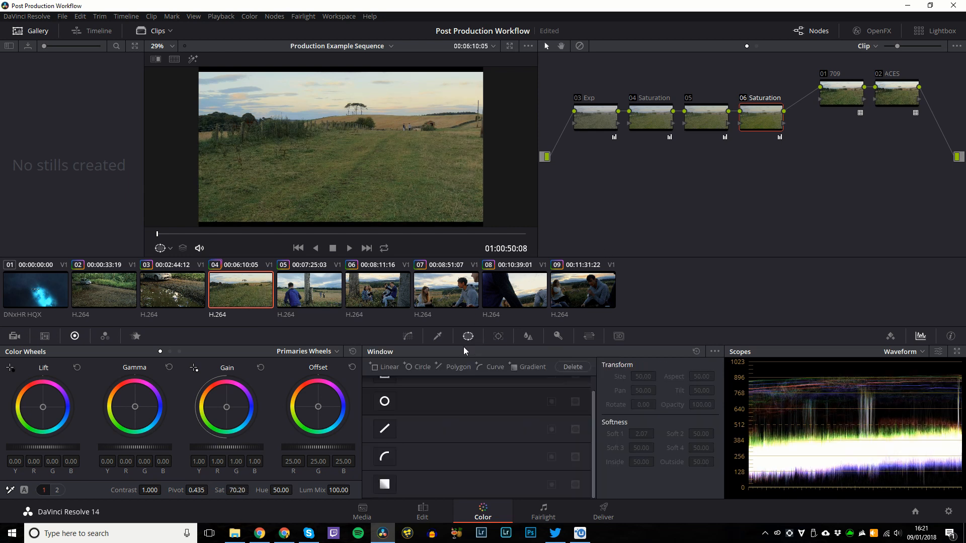
scroll(398, 412, "up", 1)
left_click(400, 292)
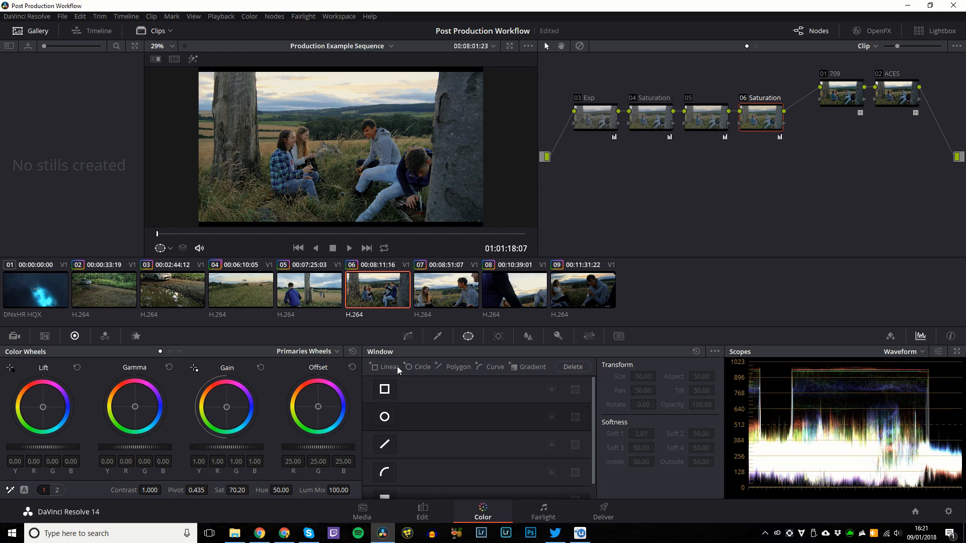
Try a nudged Linear window, then a wide enlarged ellipse with darker shadows and inverted area.
left_click(385, 389)
left_click_drag(355, 160, 372, 150)
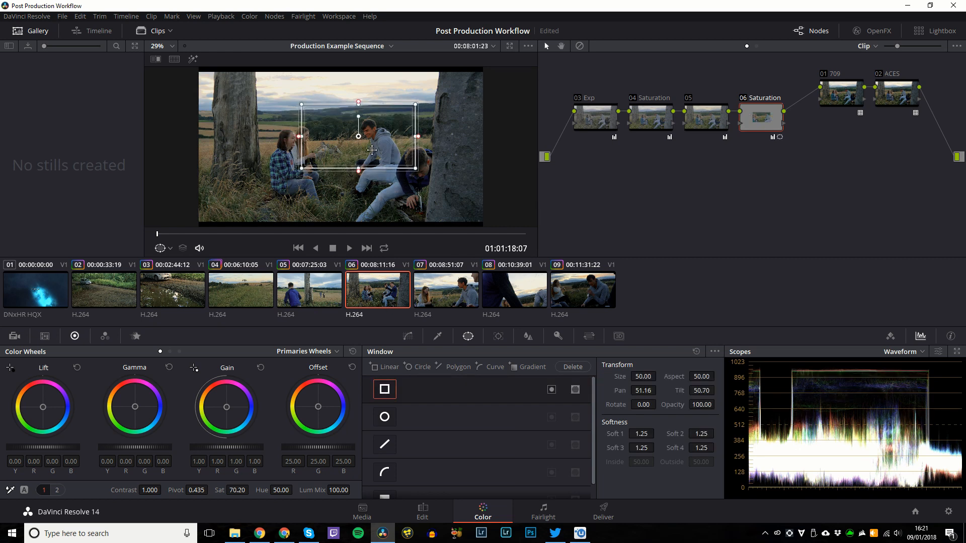
left_click(384, 389)
left_click(385, 417)
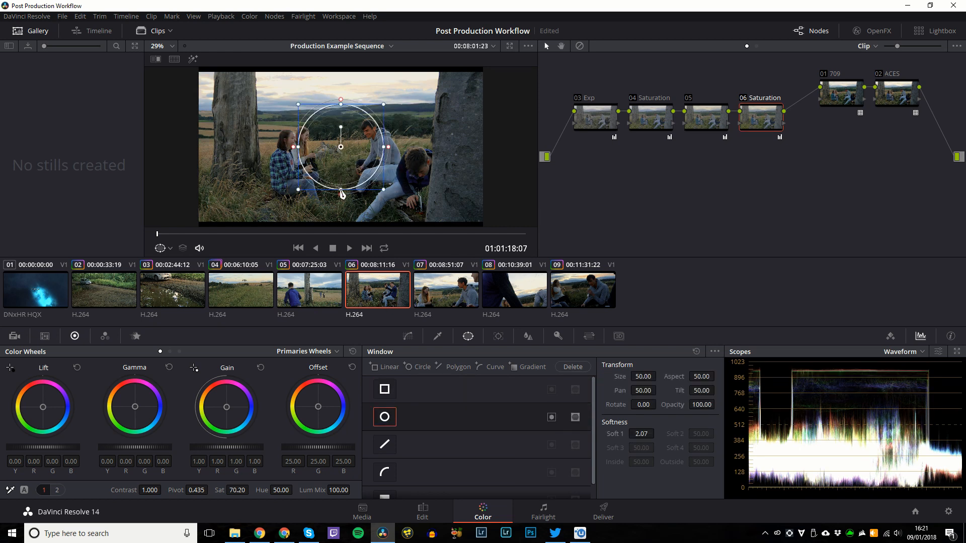
left_click_drag(384, 147, 488, 146)
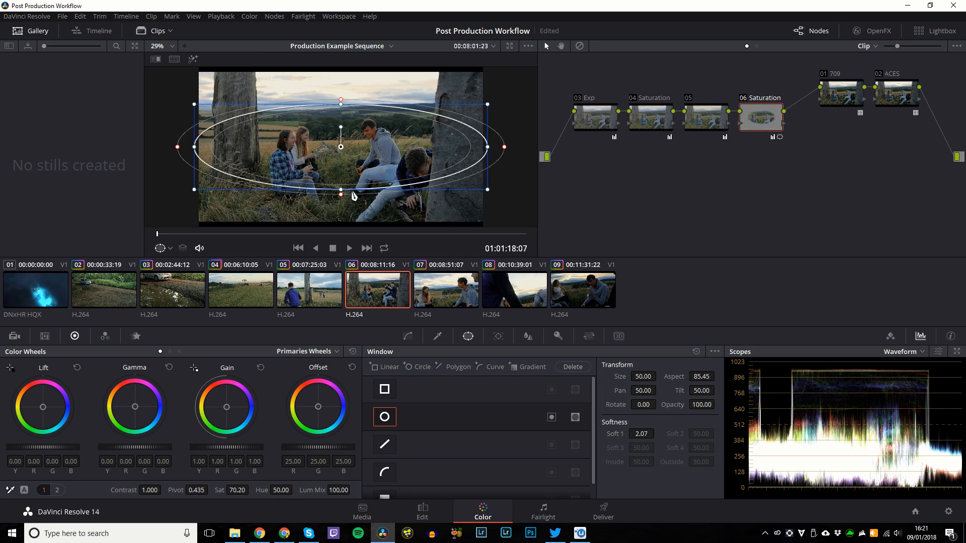
left_click_drag(341, 190, 340, 215)
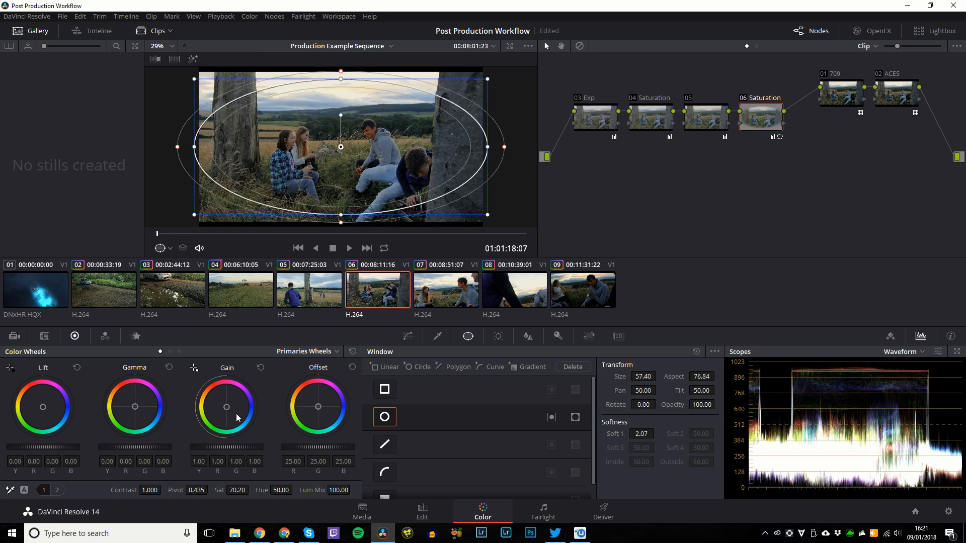
left_click_drag(80, 452, 59, 453)
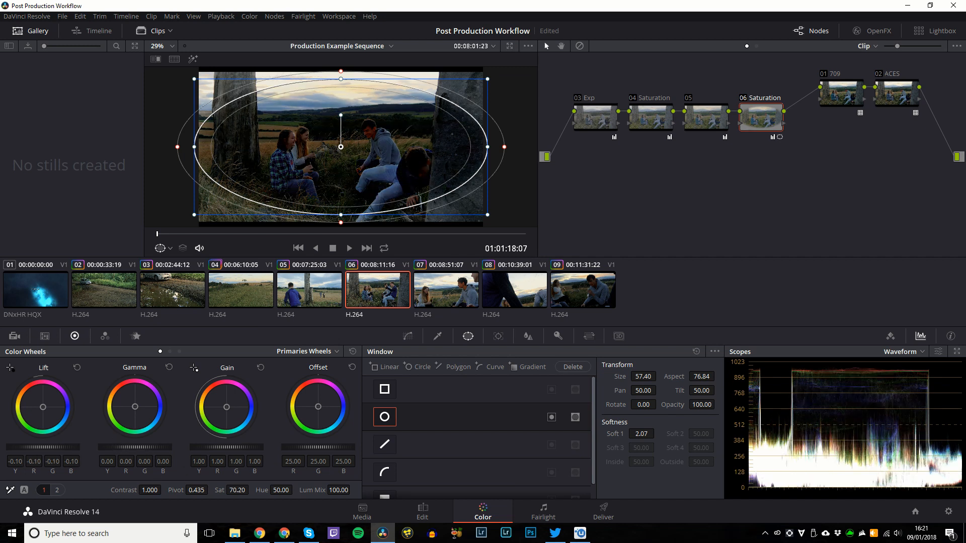
left_click(552, 417)
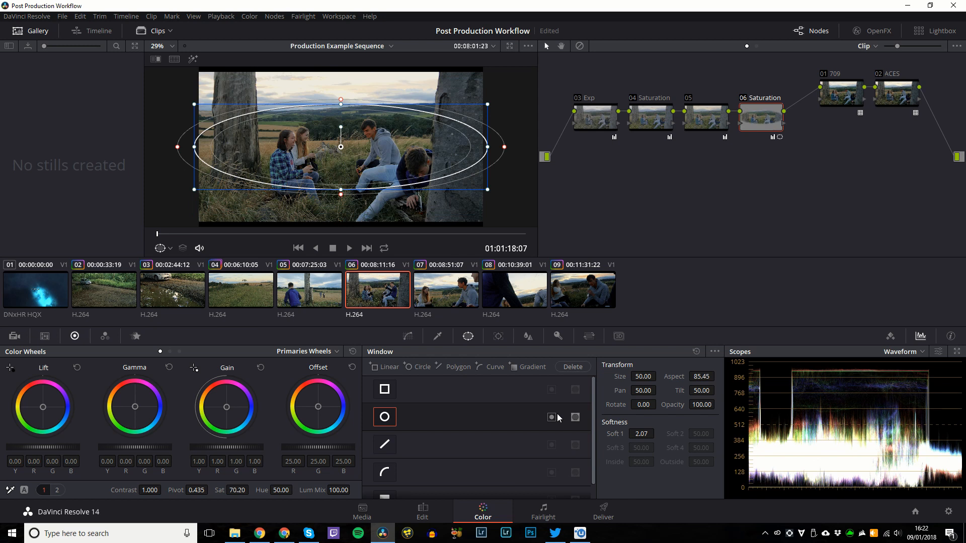
Undo the ellipse changes, reshape it smaller, reset its size and dismiss the cannot-delete warning.
key("ctrl+z")
key("ctrl+shift+z")
left_click_drag(487, 147, 367, 152)
left_click_drag(340, 190, 352, 151)
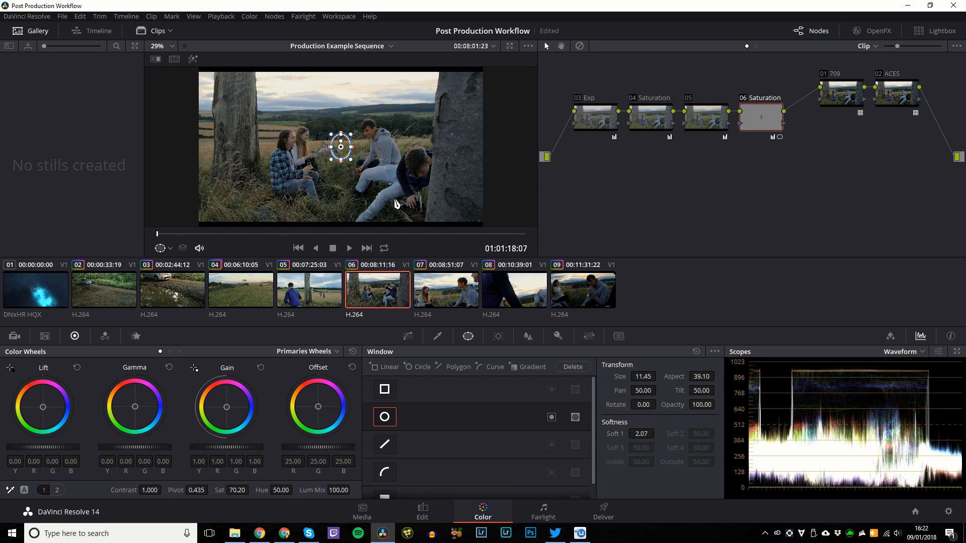
key("Delete")
left_click(572, 367)
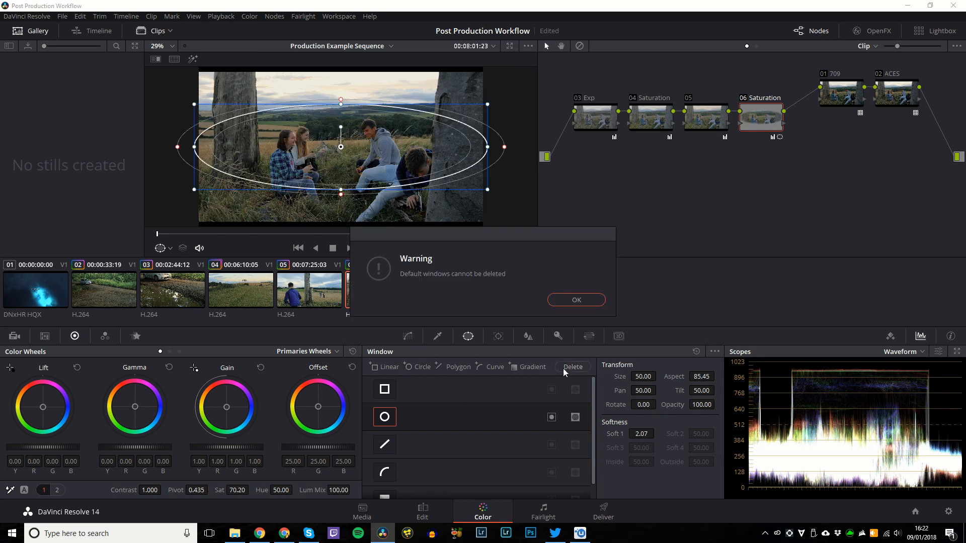
left_click(576, 301)
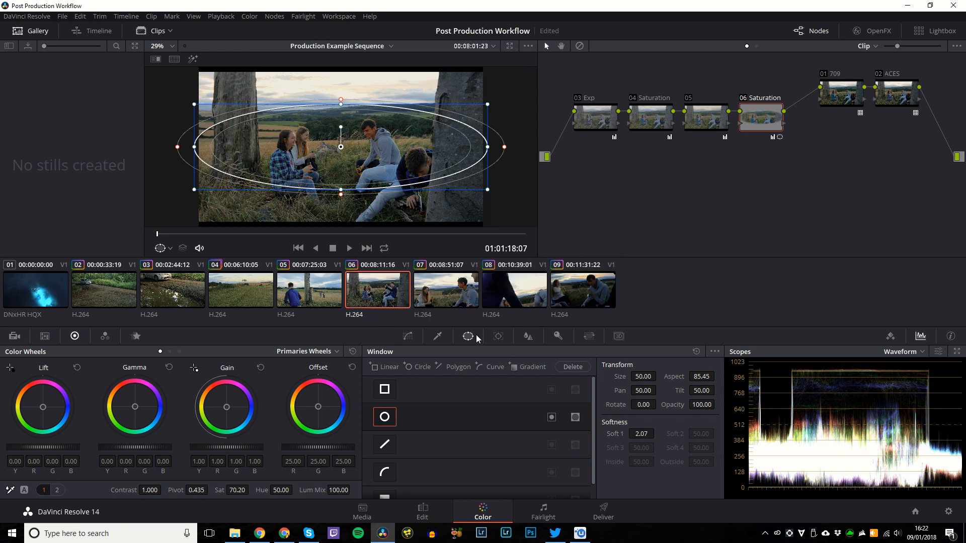
Switch both the Linear and Circle windows off so none is active.
left_click(384, 390)
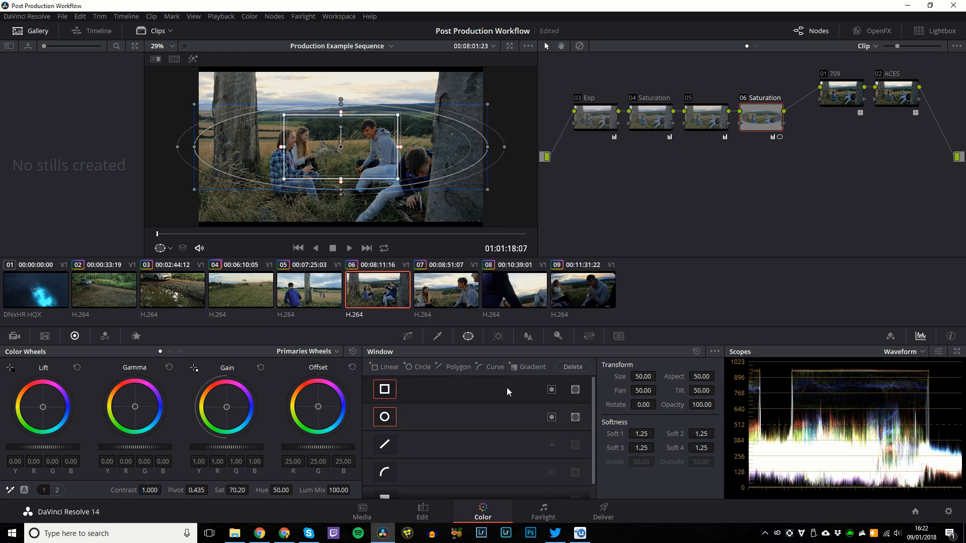
left_click(391, 391)
left_click(385, 419)
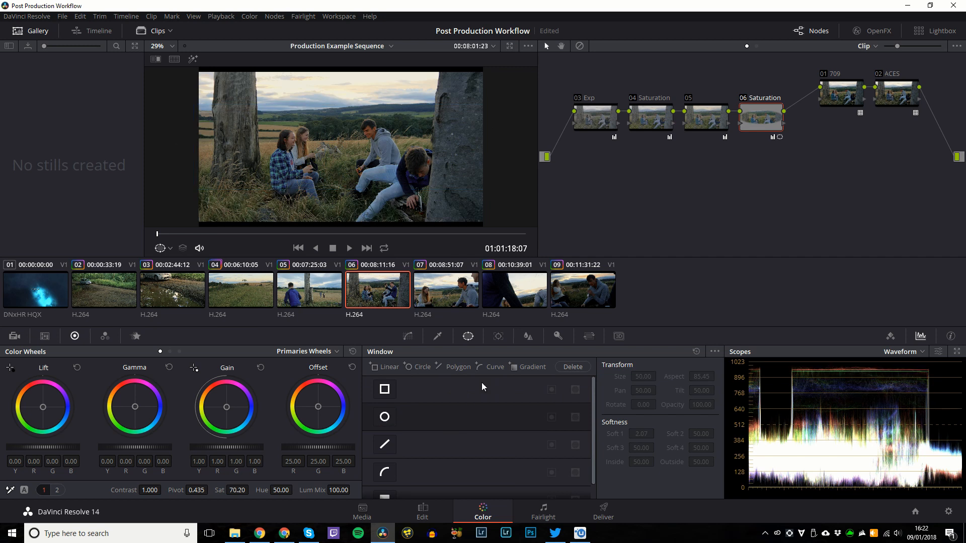
Select clip 09 and scrub to the close-up of the young man's face.
left_click(456, 292)
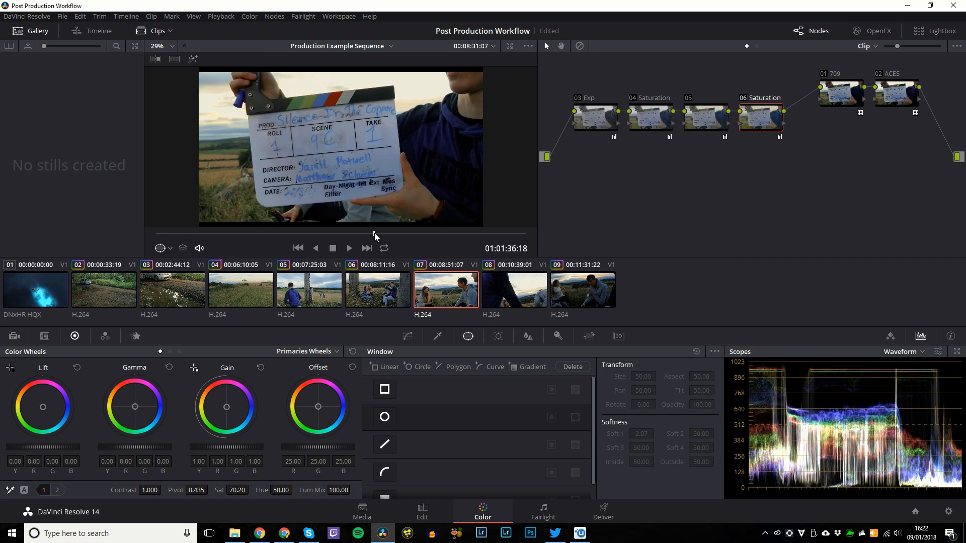
key("Down")
key("Down")
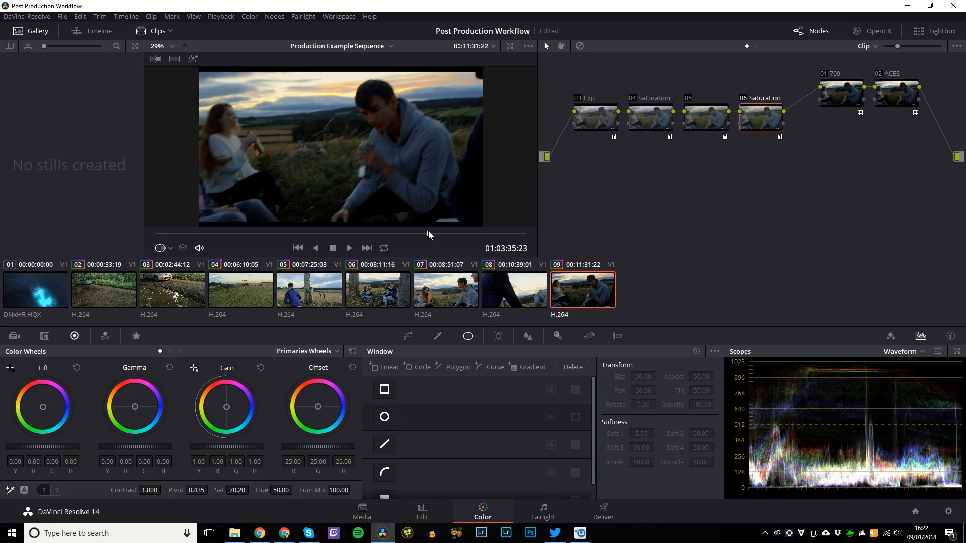
left_click(428, 234)
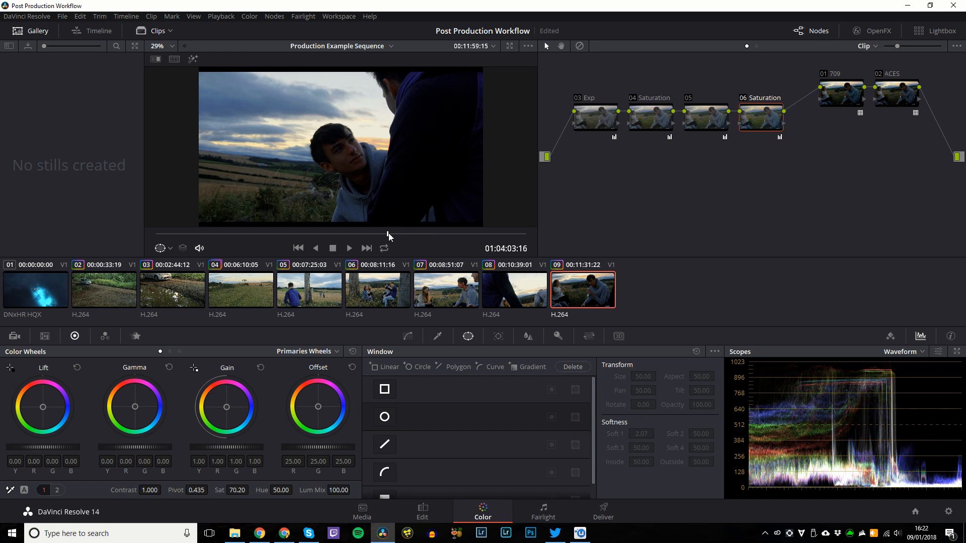
left_click(388, 234)
left_click(454, 234)
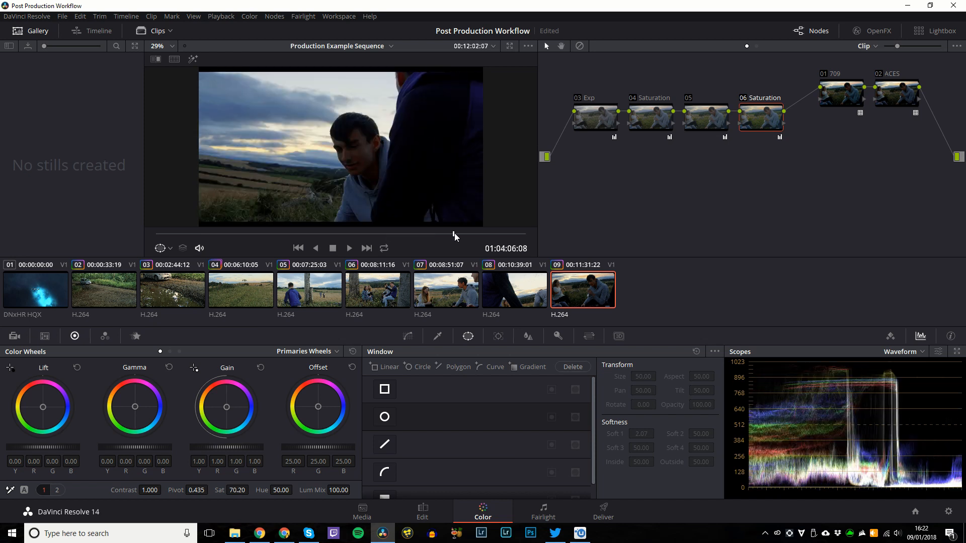
Center a Circle window on the face, track it forward, stop, then undo the tracked window.
left_click(385, 417)
left_click_drag(347, 161, 361, 160)
left_click(498, 336)
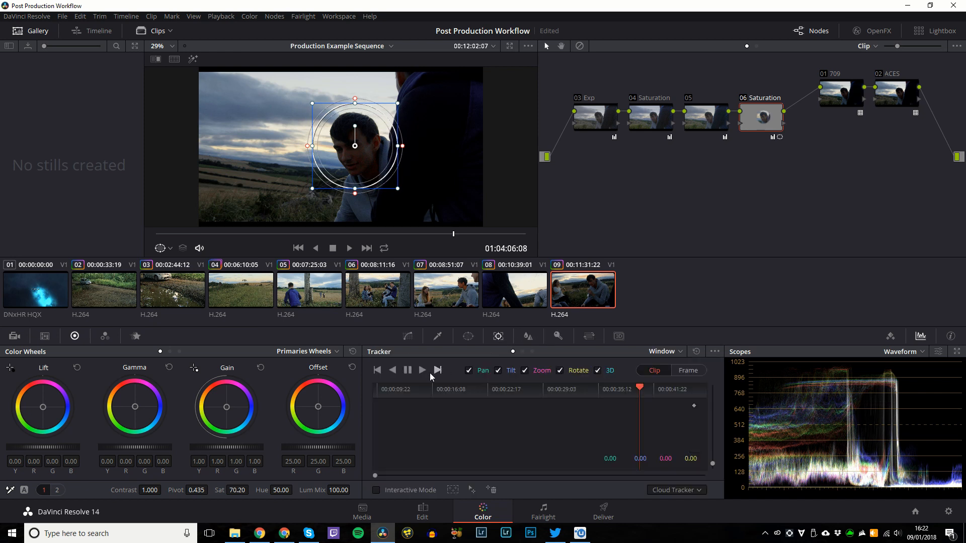
left_click(422, 370)
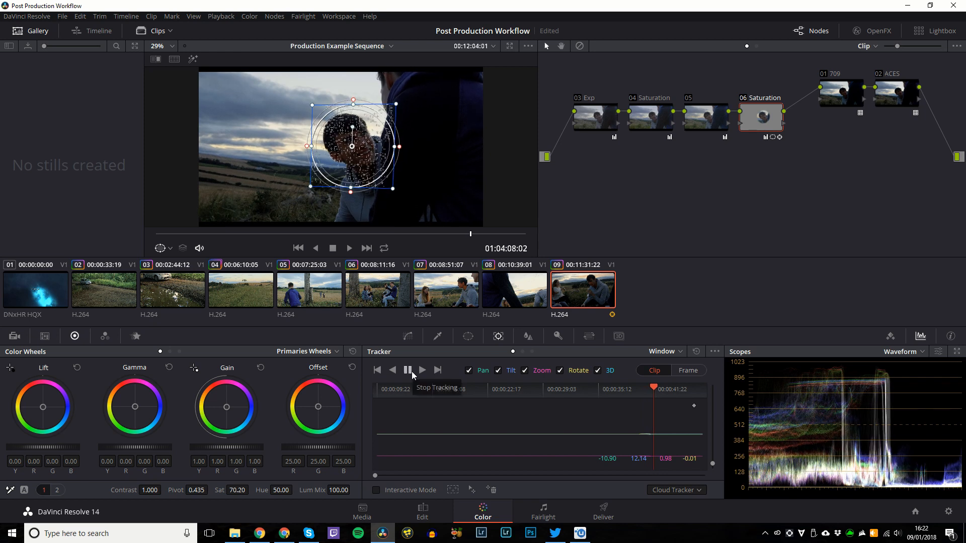
left_click(407, 370)
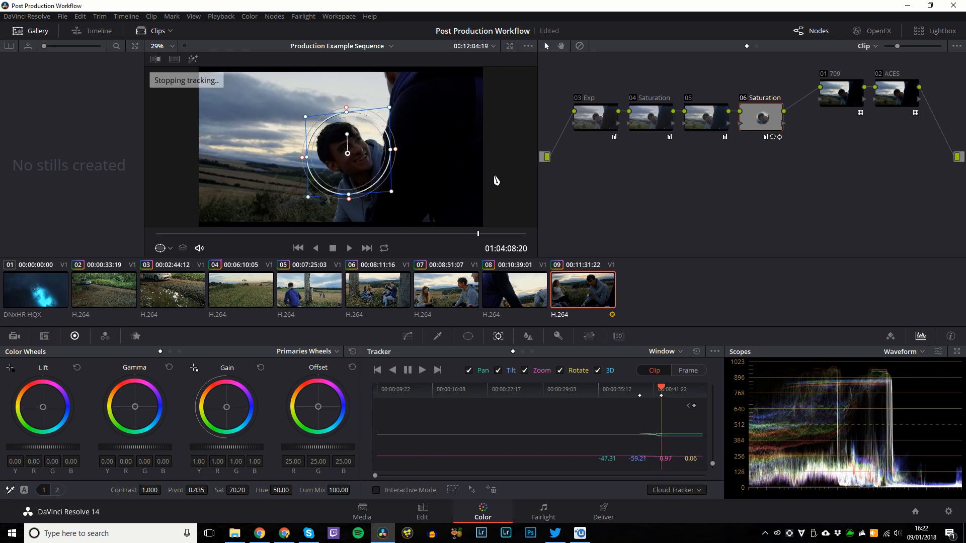
key("ctrl+z")
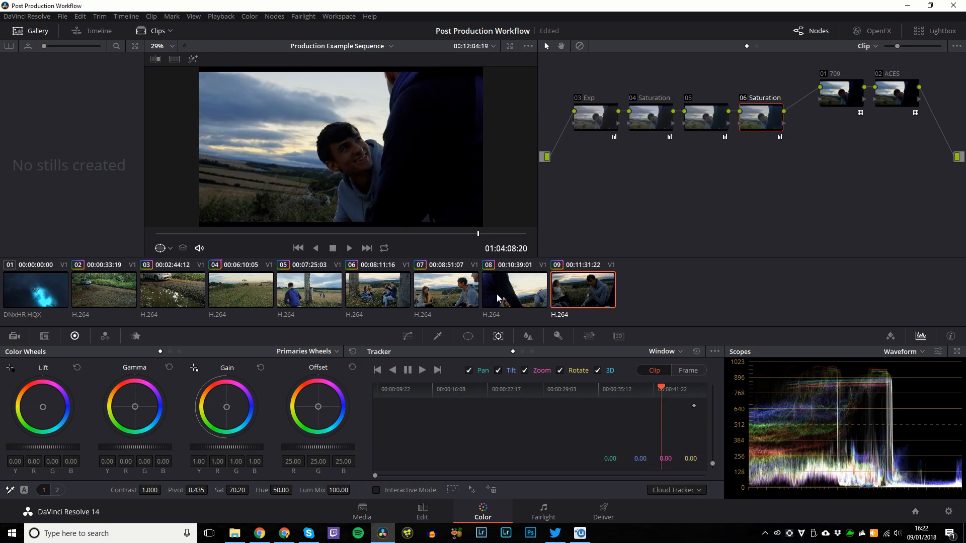
Switch the Blur palette to Sharpen and lower Radius to 0.32 for a slight sharpen.
left_click(528, 336)
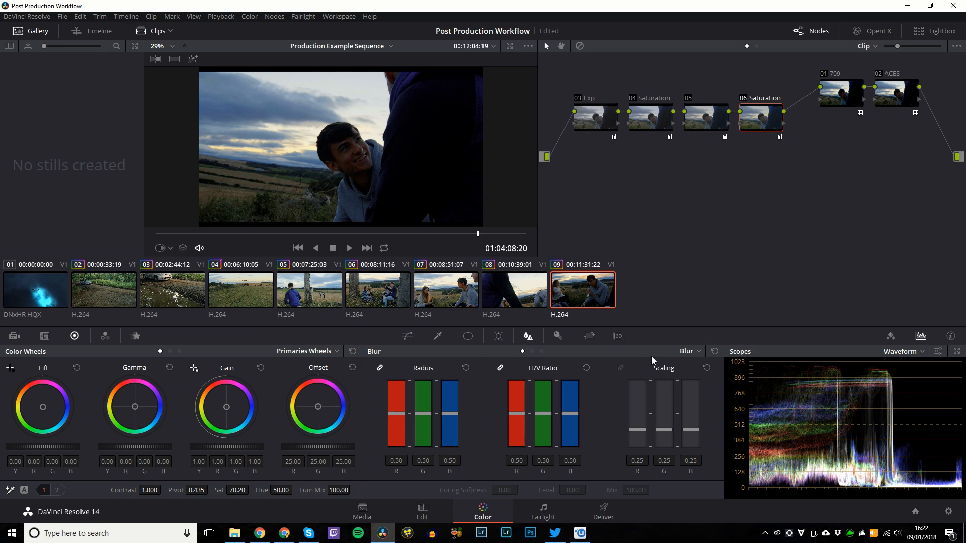
left_click(698, 352)
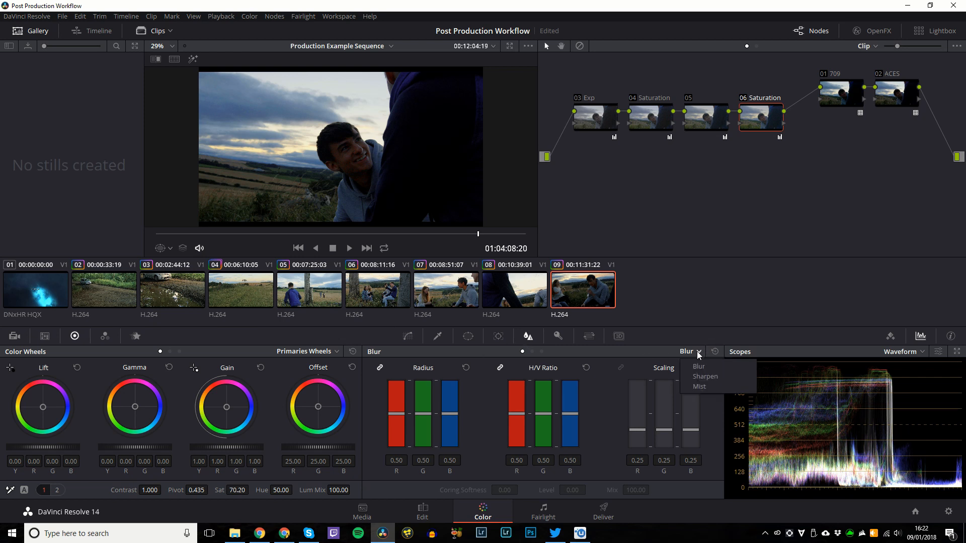
left_click(705, 377)
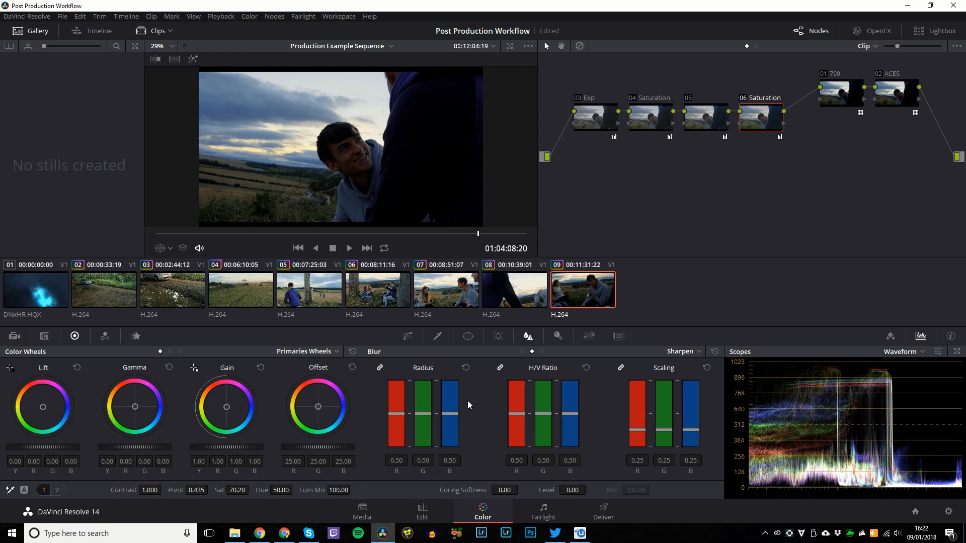
left_click_drag(437, 405, 454, 410)
Try lowering the key input gain, then reset it to 1.000.
left_click(558, 336)
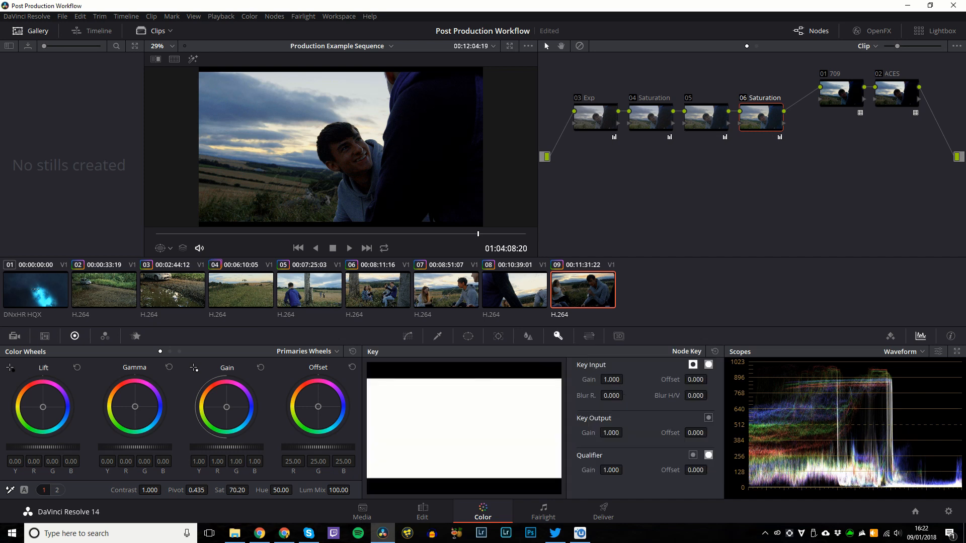
left_click_drag(611, 380, 626, 380)
double_click(611, 379)
Try Input Sizing pan, tilt and width changes, resetting each back to its default.
left_click(589, 336)
mouse_move(424, 393)
left_mouse_down()
mouse_move(442, 393)
mouse_move(433, 410)
left_mouse_up()
double_click(425, 393)
double_click(424, 410)
left_click_drag(545, 393, 562, 392)
double_click(543, 392)
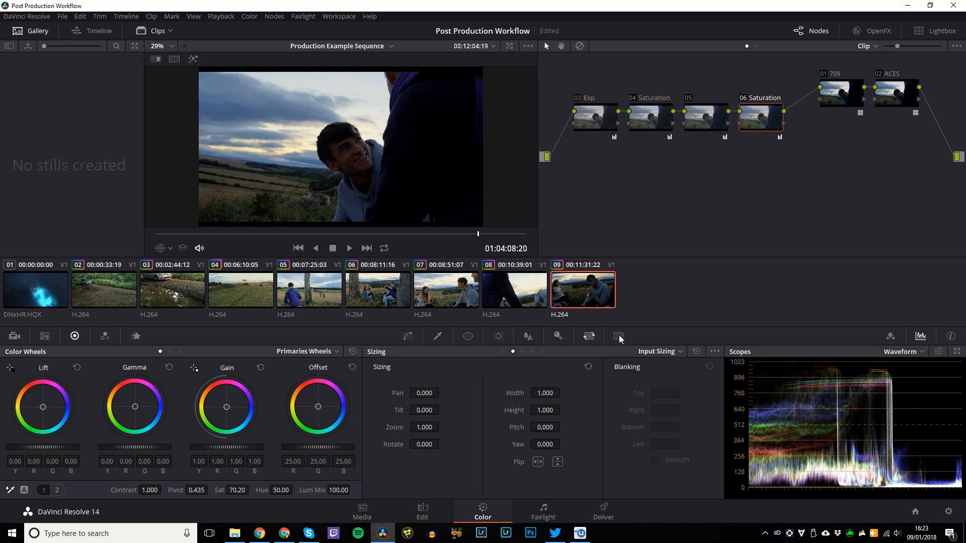
Bend the custom curve to brighten shadows and highlights, then reset it to a straight line.
left_click(402, 338)
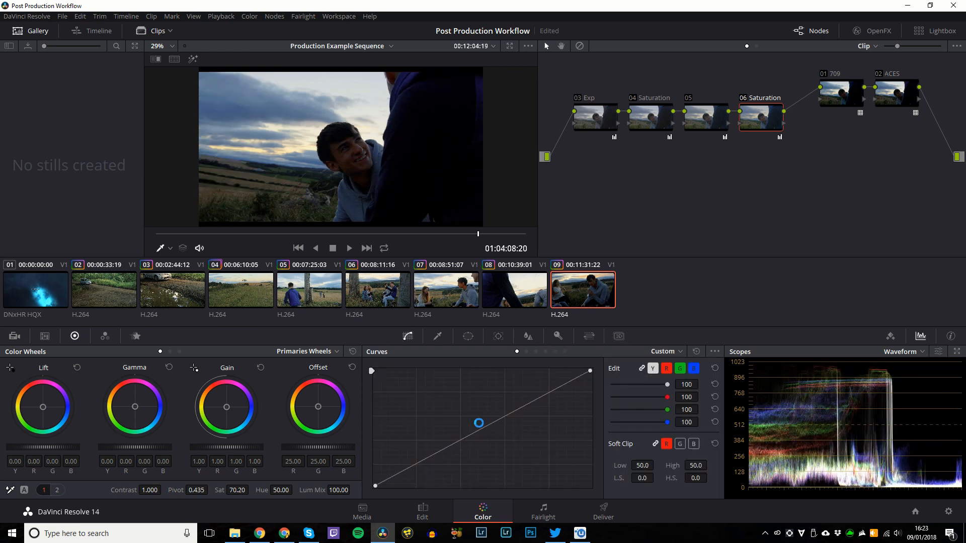
left_click_drag(438, 449, 419, 433)
left_click(530, 418)
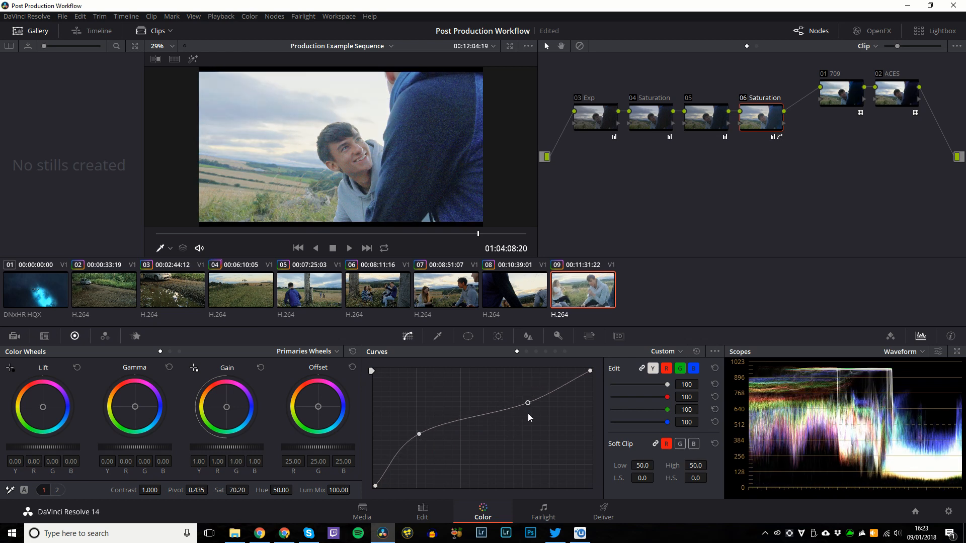
left_click_drag(529, 415, 517, 372)
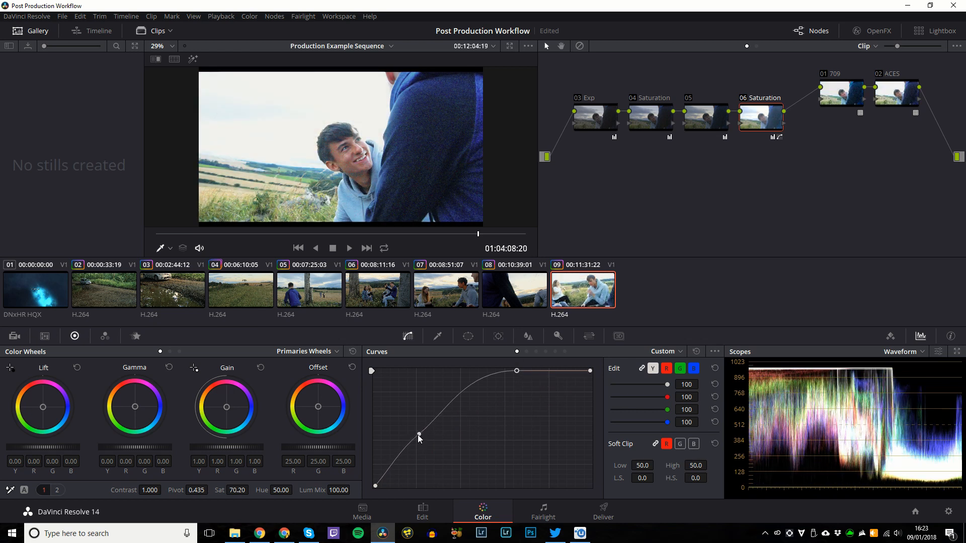
left_click(697, 352)
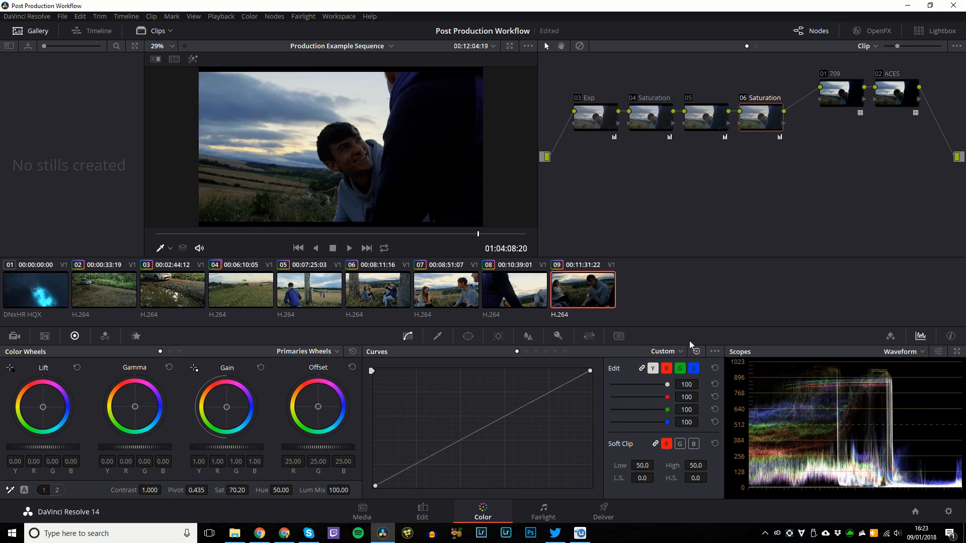
Toggle between the Keyframes and Scopes panels, then switch to the Fairlight page with Shift+7.
left_click(891, 336)
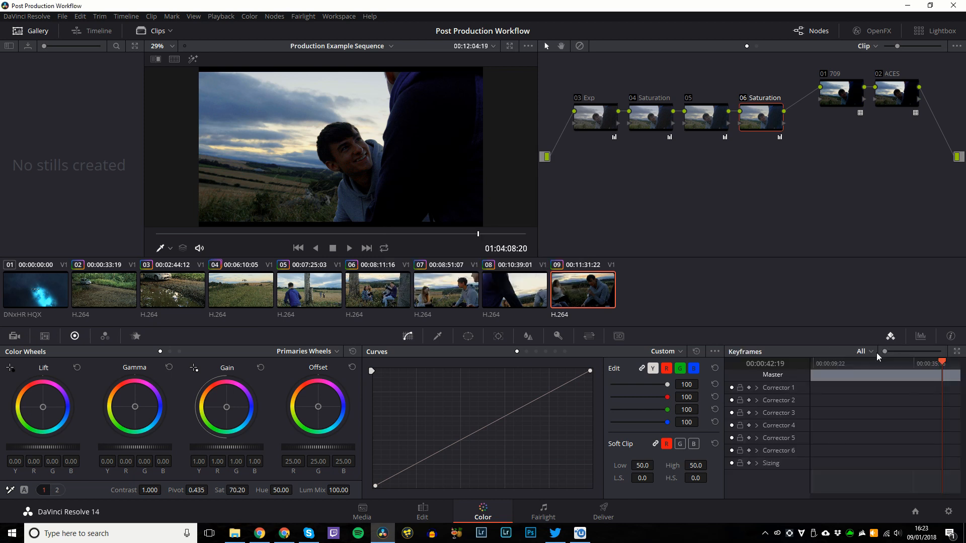
left_click_drag(940, 364, 897, 364)
left_click(891, 336)
left_click(890, 336)
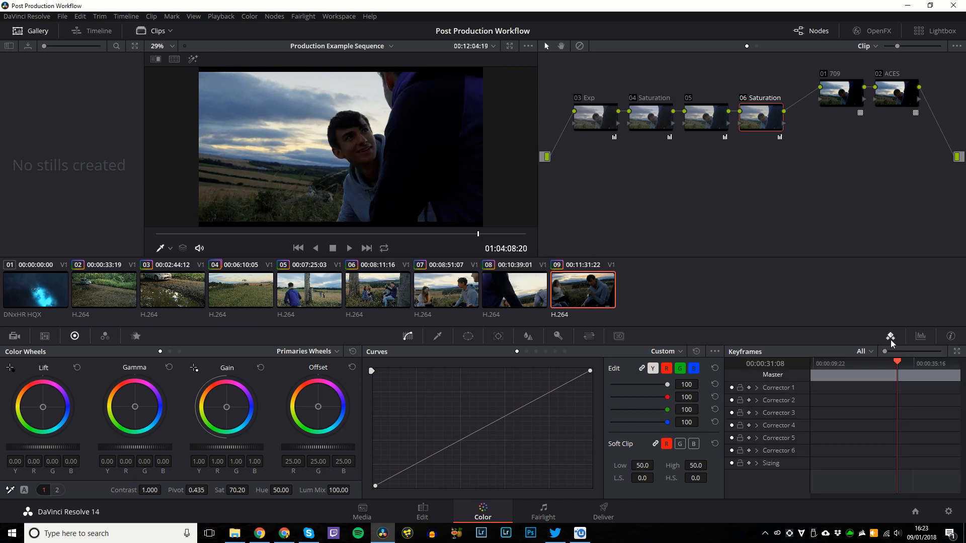
left_click(918, 338)
left_click(891, 336)
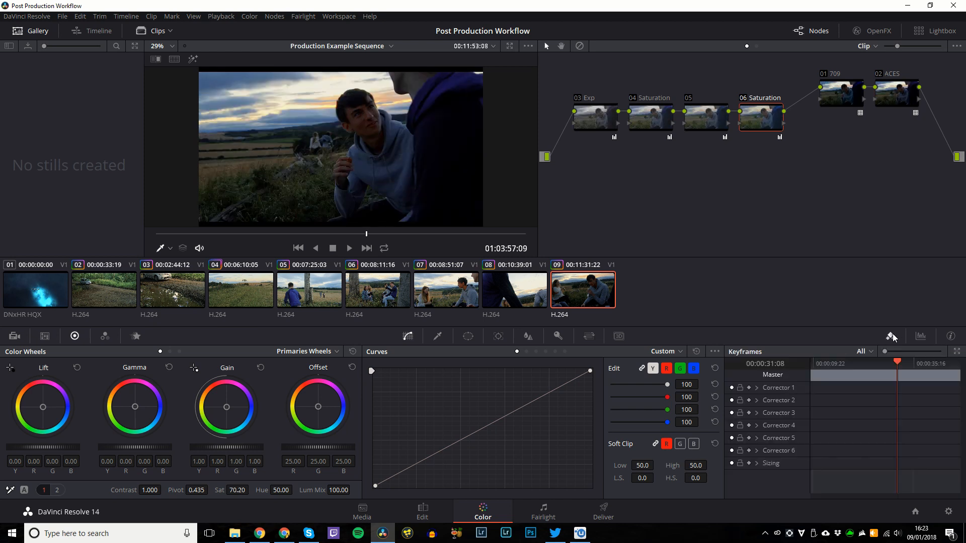
left_click(920, 337)
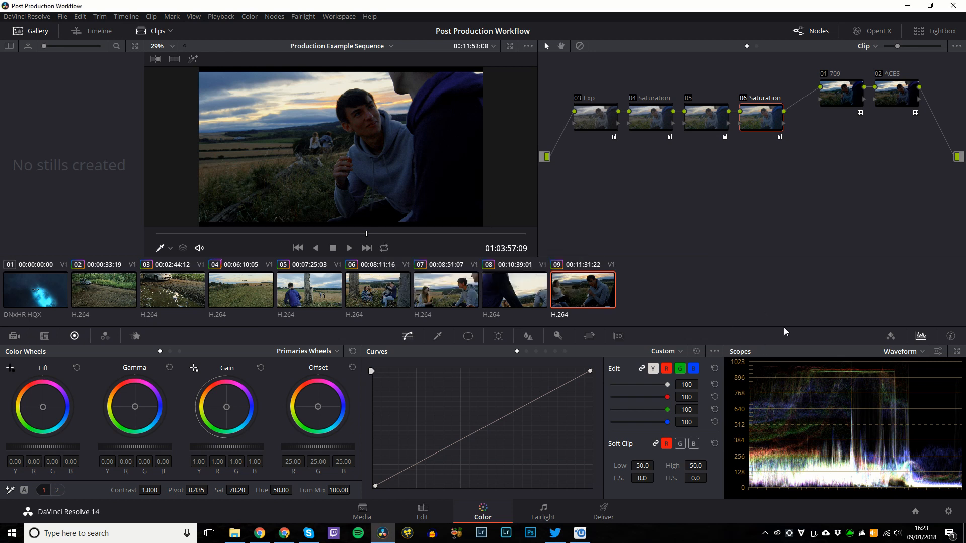
key("shift+7")
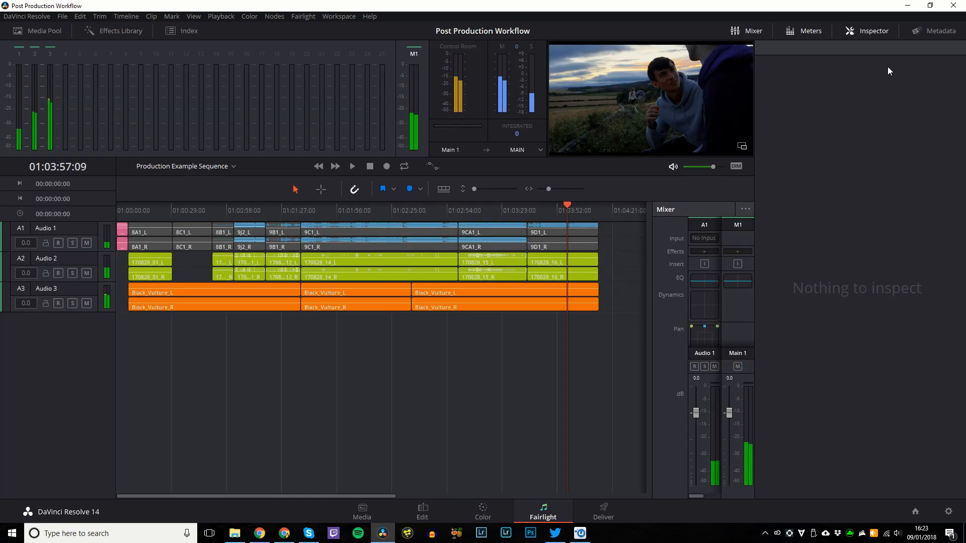
Close the Inspector, widen the Mixer to show every channel and enlarge the track heights.
left_click(867, 31)
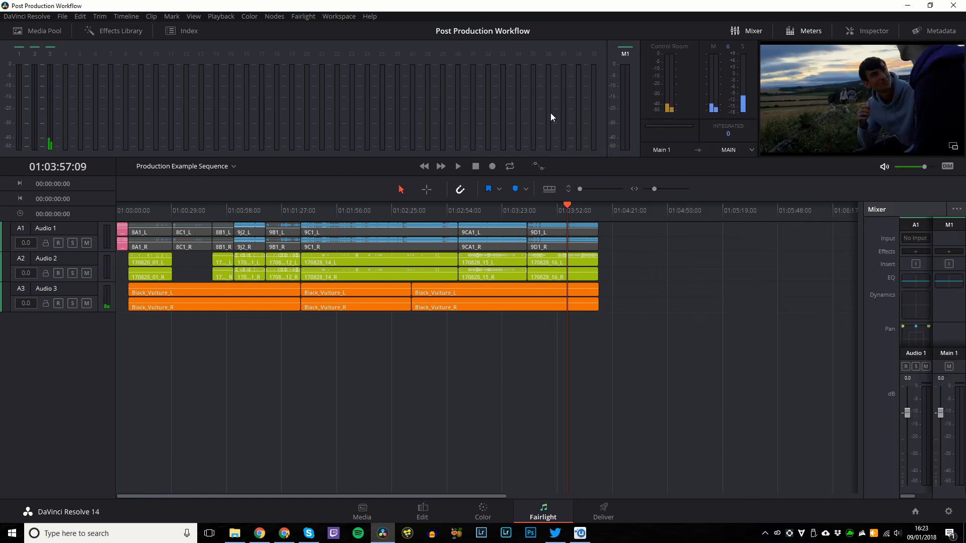
left_click_drag(864, 231, 805, 232)
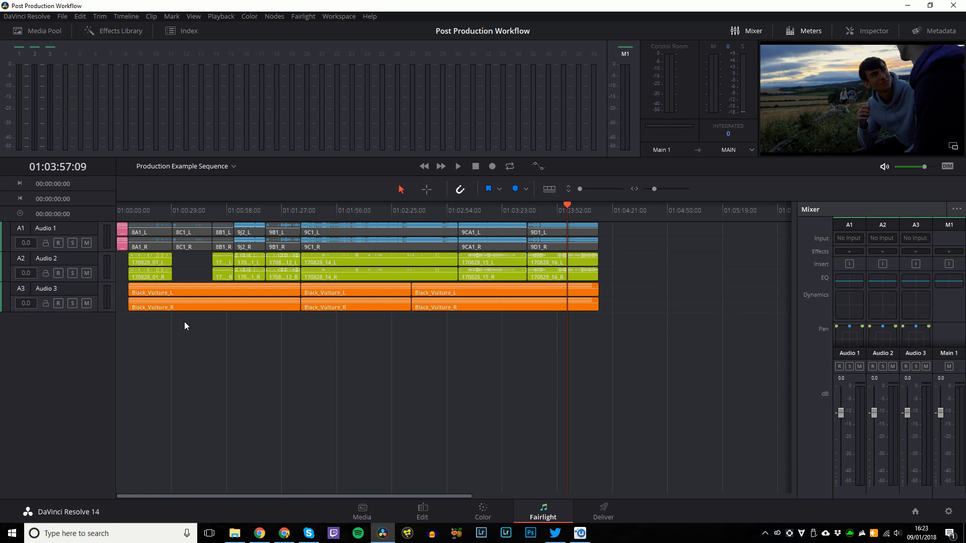
scroll(260, 357, "up", 5)
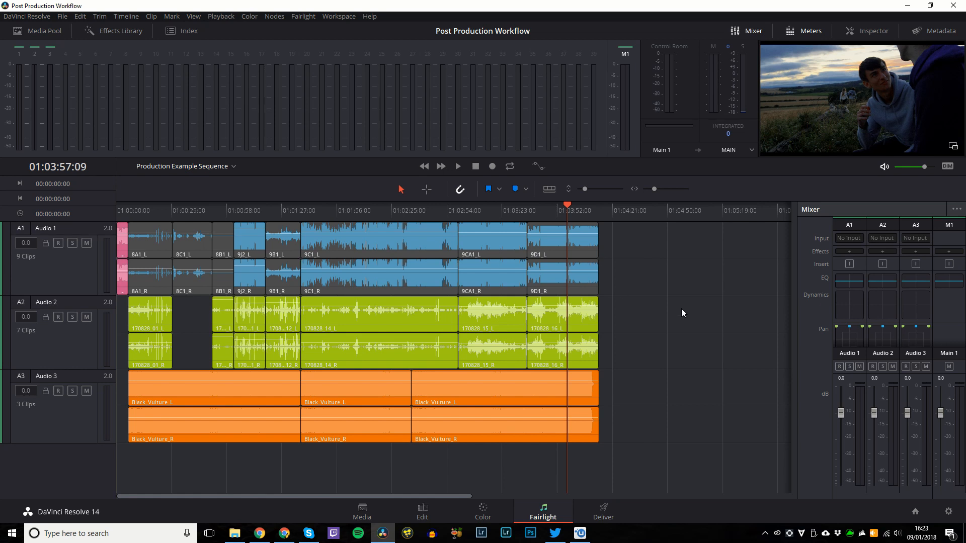
Adjust the Audio 1 fader, checking mute, and settle it at -0.4 dB.
left_click_drag(841, 418, 843, 408)
left_click_drag(840, 407, 841, 418)
left_click(859, 366)
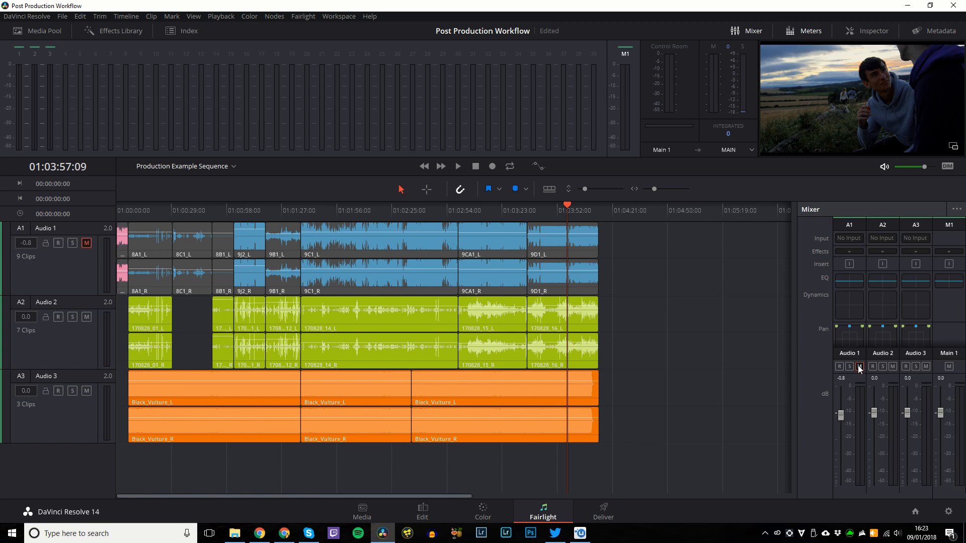
left_click(860, 367)
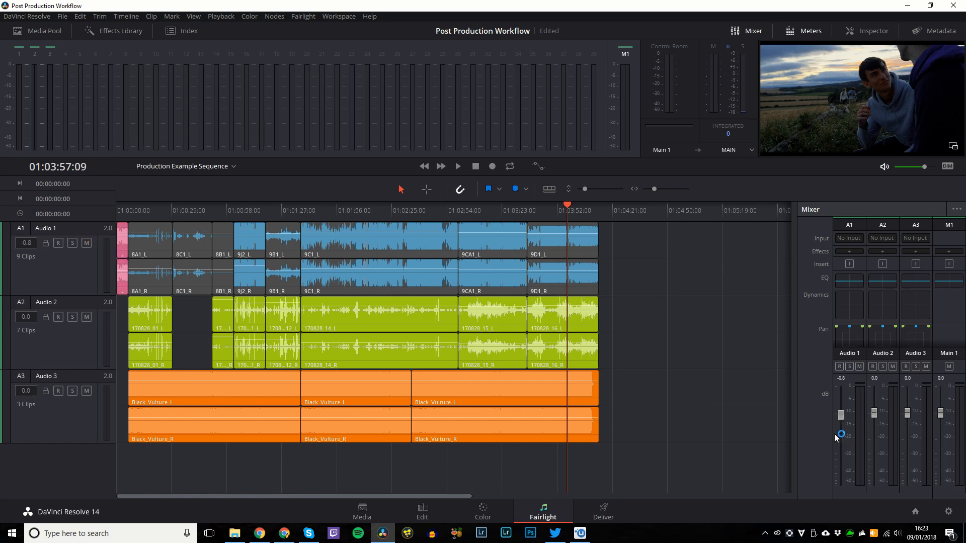
left_click_drag(841, 416, 910, 460)
Play from 01:01:47:23 while lowering Audio 3 to -26 dB and raising Audio 2 to 7.7 dB.
left_click(321, 213)
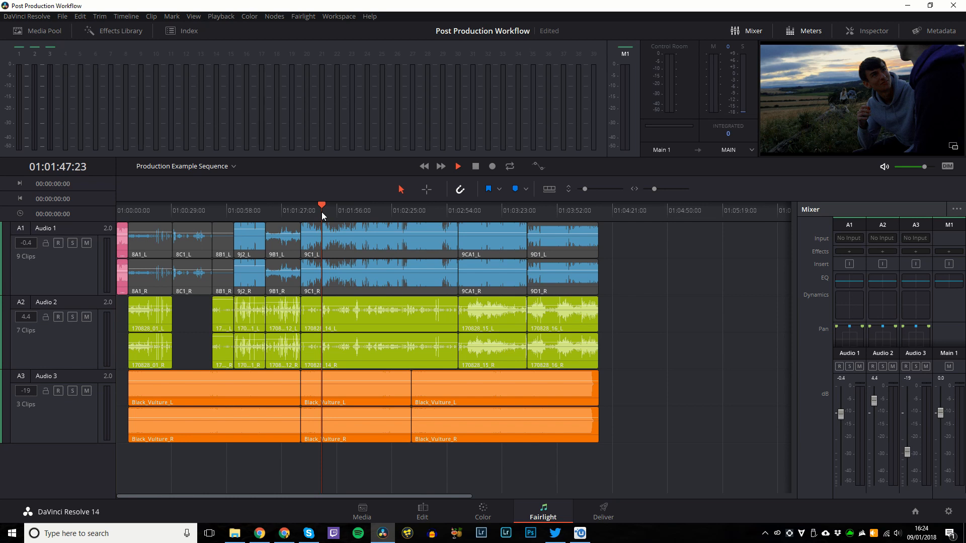
key("space")
mouse_move(908, 454)
left_mouse_down()
mouse_move(907, 472)
mouse_move(908, 457)
left_mouse_up()
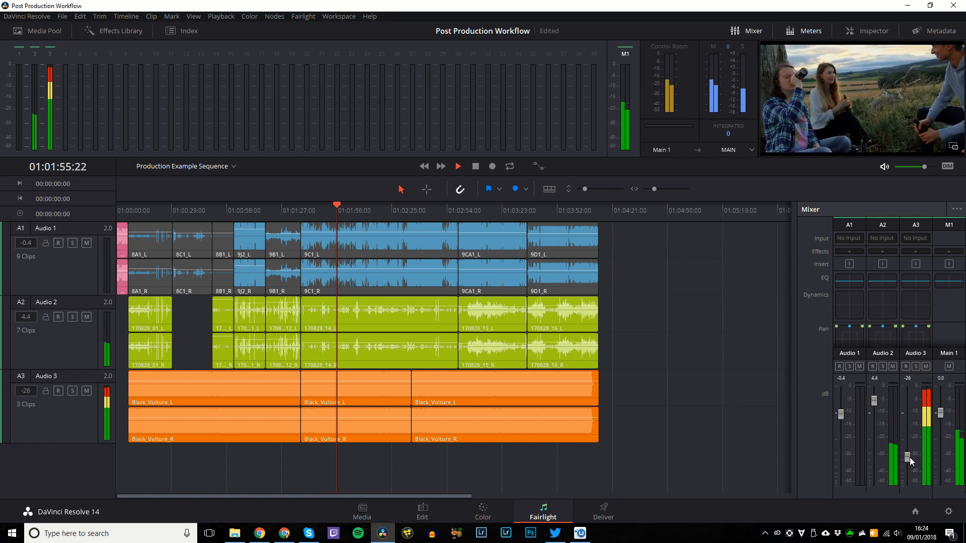
left_click_drag(875, 405, 876, 397)
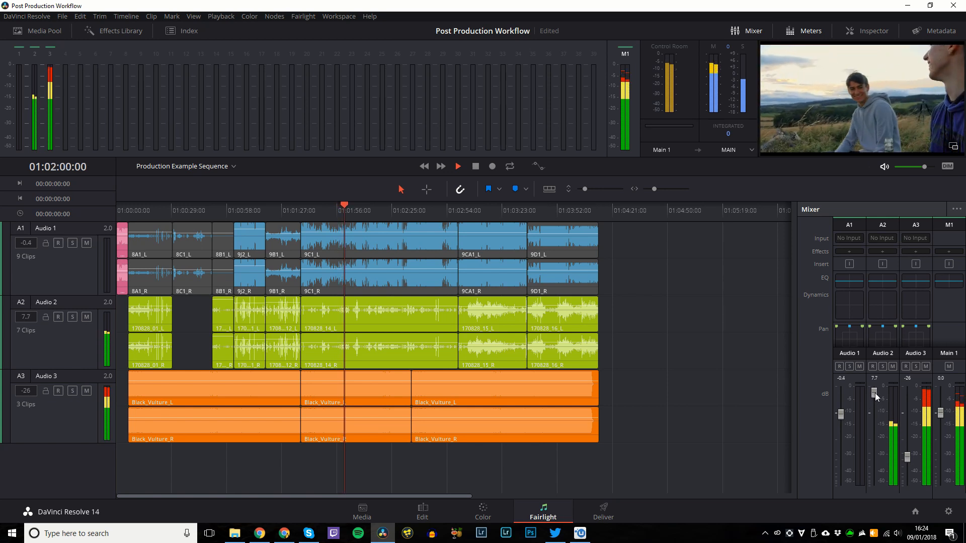
key("space")
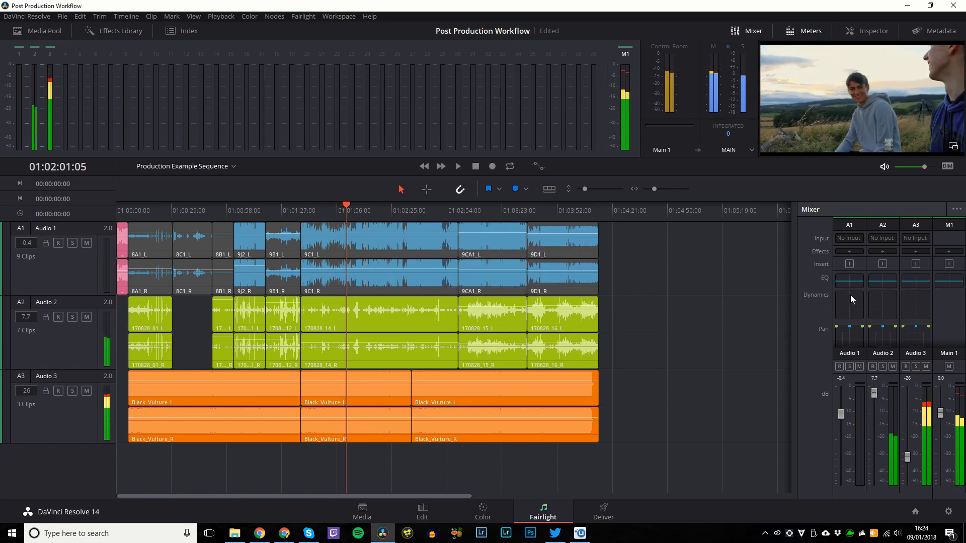
left_click(850, 280)
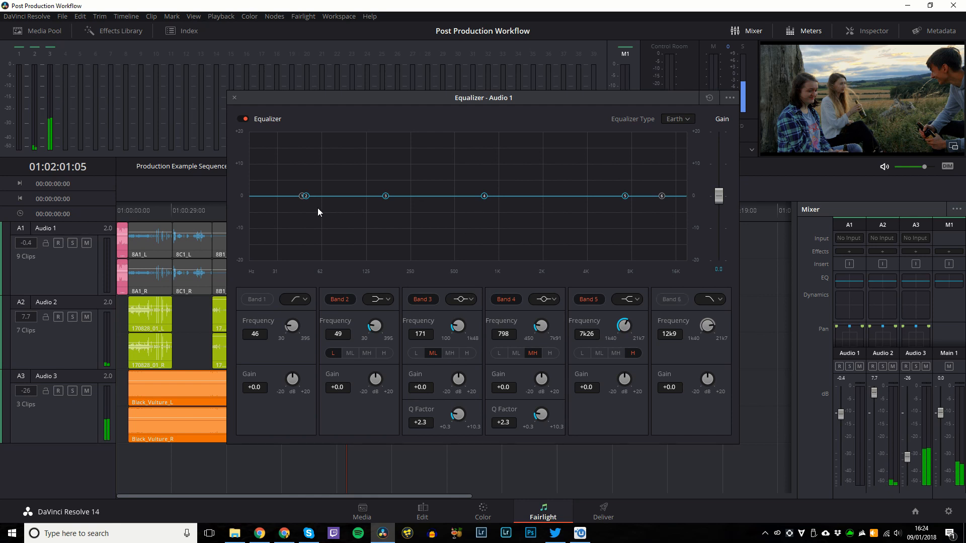
EQ Audio 1: low cut near 101 Hz, +8.1 dB high shelf, band 4 moved to 2k87.
left_click(255, 301)
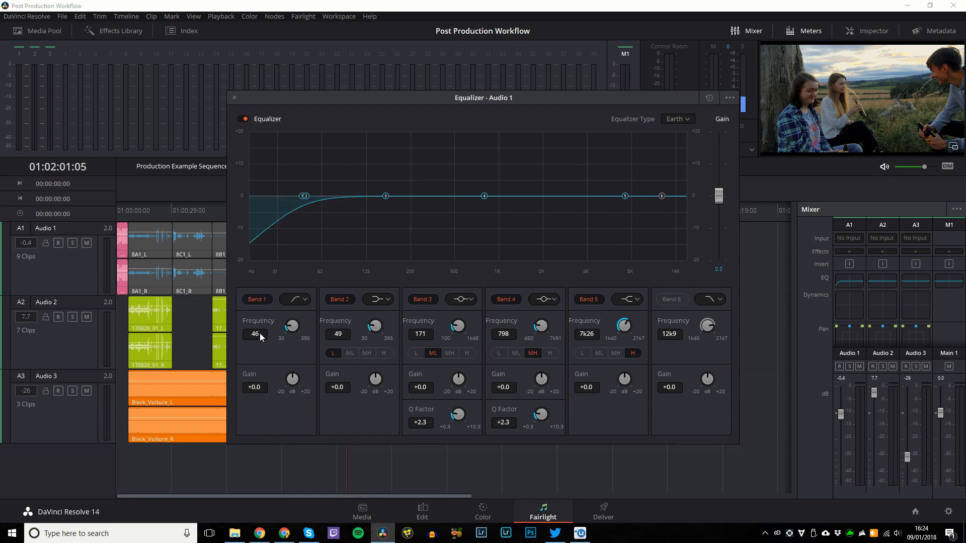
left_click_drag(260, 333, 211, 344)
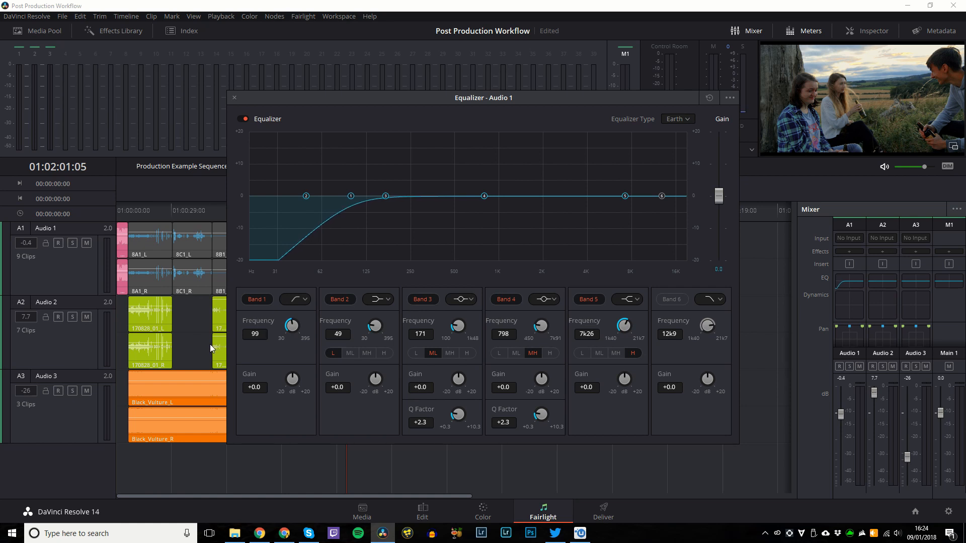
left_click(674, 299)
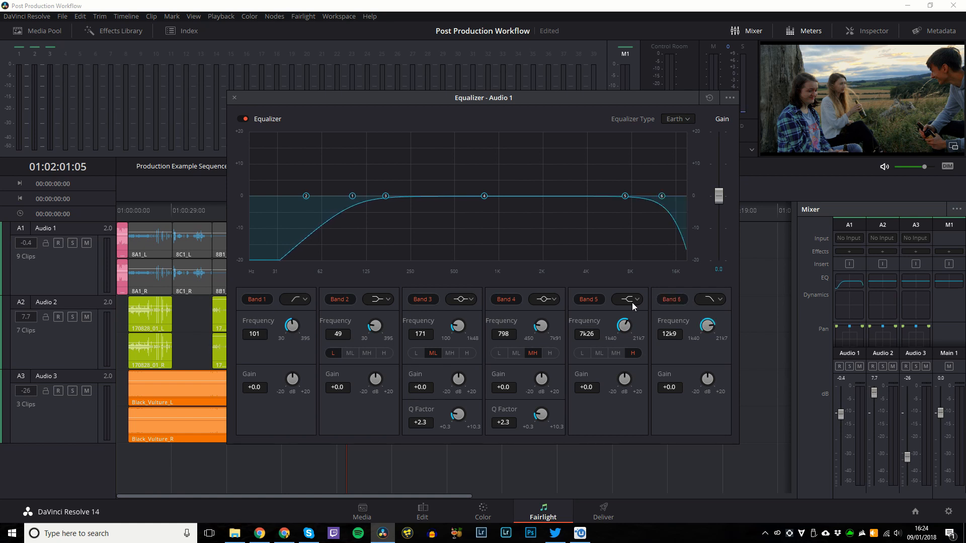
left_click(674, 299)
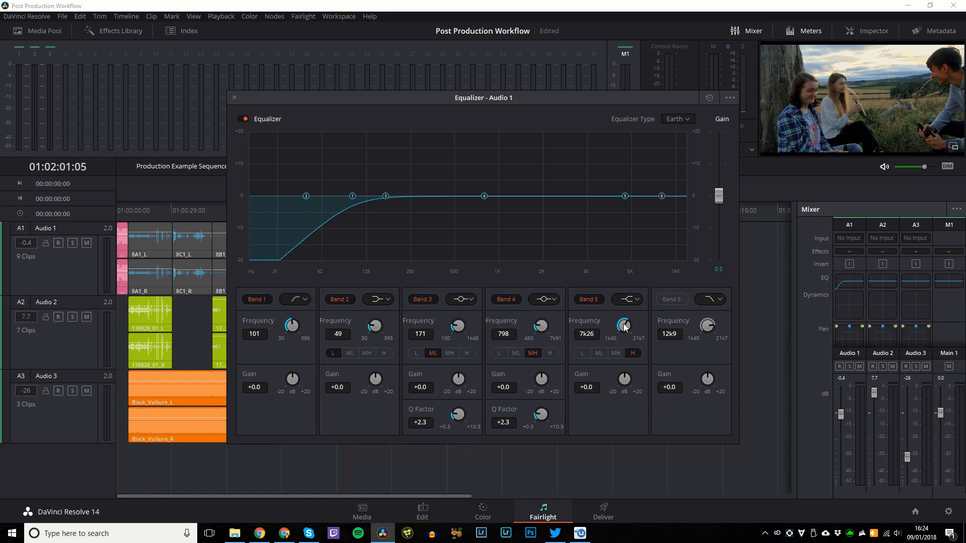
left_click_drag(632, 380, 632, 378)
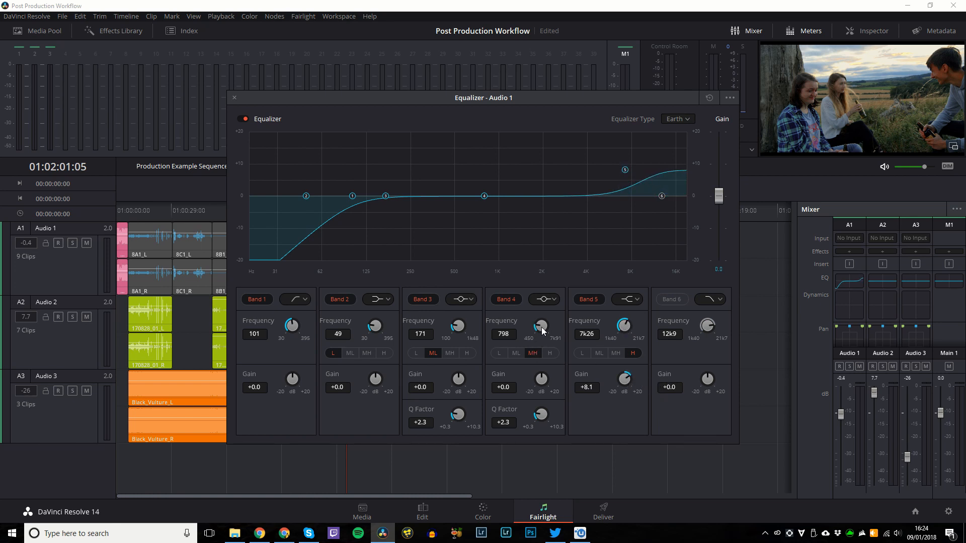
left_click_drag(542, 327, 511, 339)
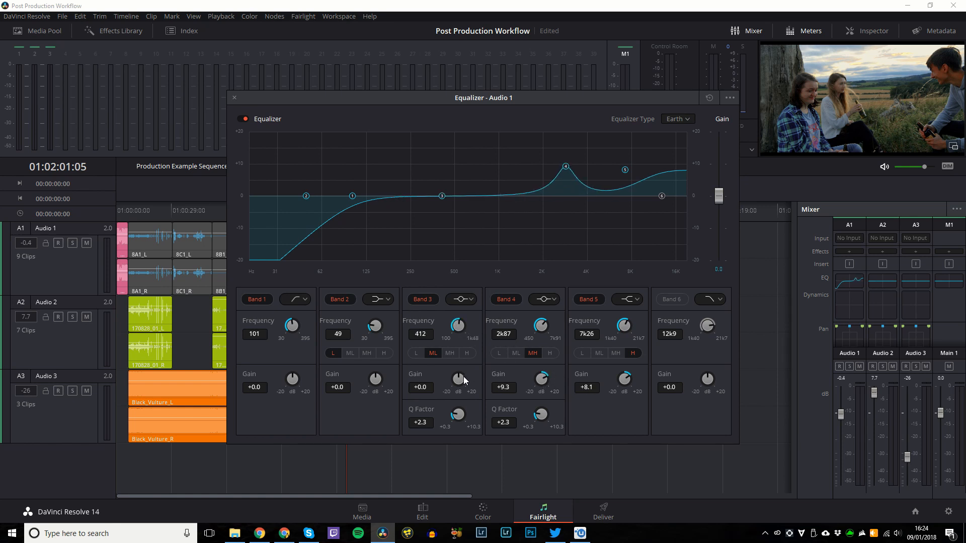
left_click_drag(463, 376, 690, 100)
left_click(235, 98)
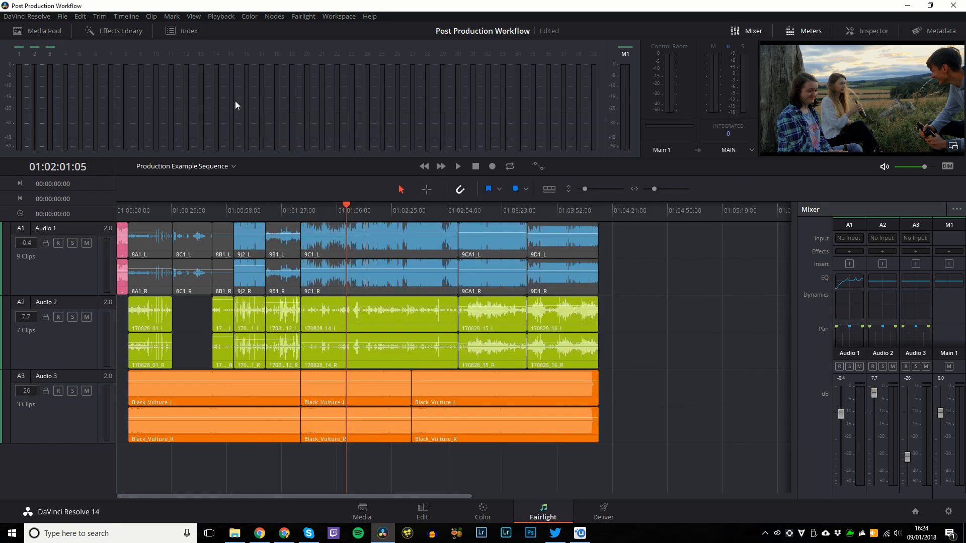
Open Audio 2's equalizer and enable a low cut at about 98 Hz.
double_click(886, 280)
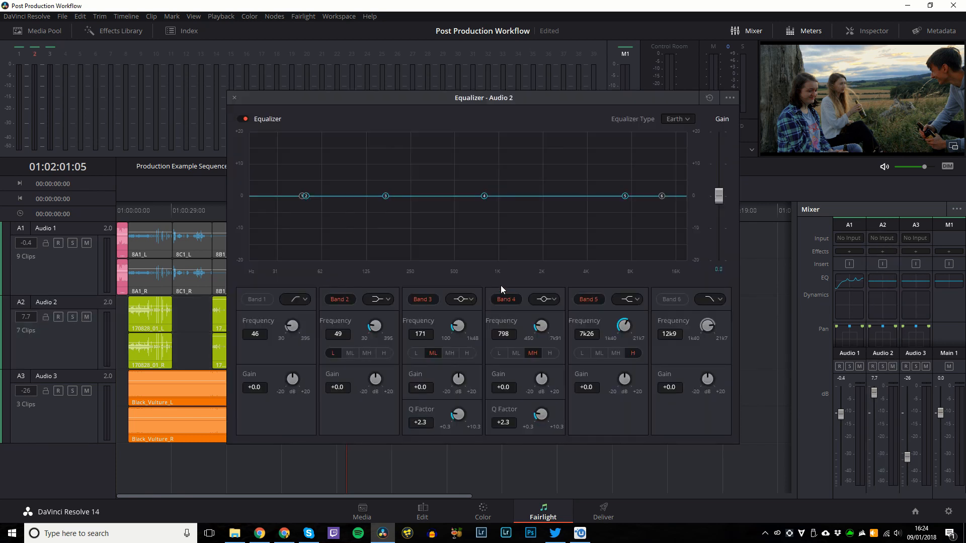
left_click(235, 98)
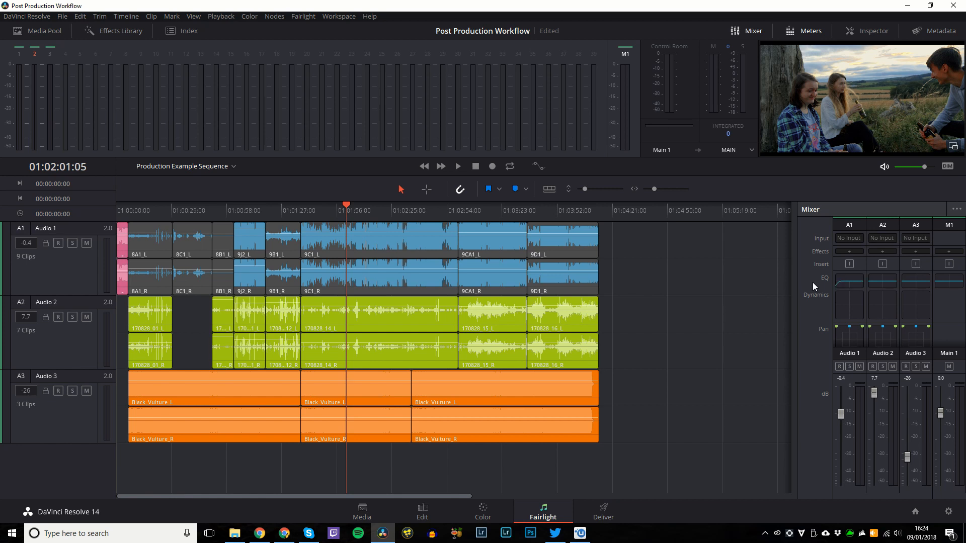
double_click(884, 284)
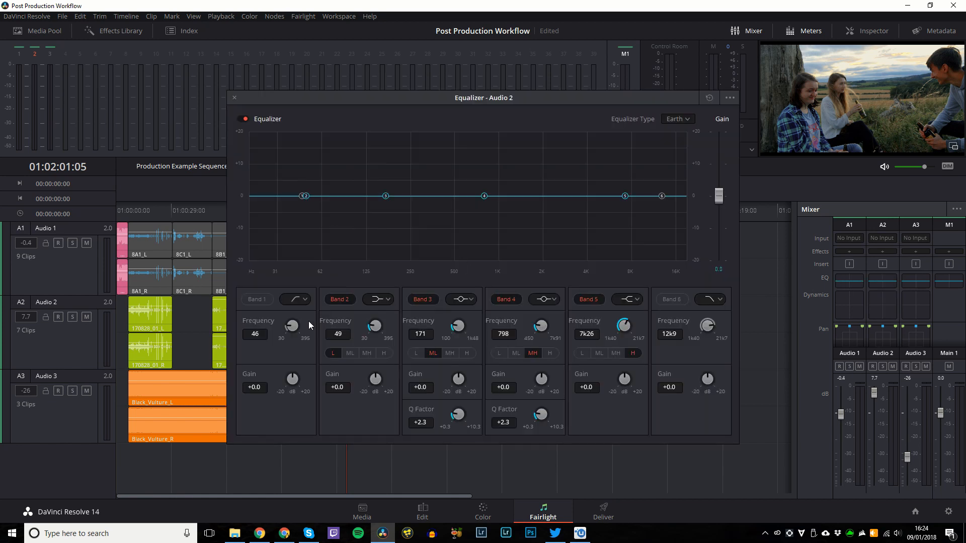
left_click(270, 302)
left_click_drag(296, 327, 331, 333)
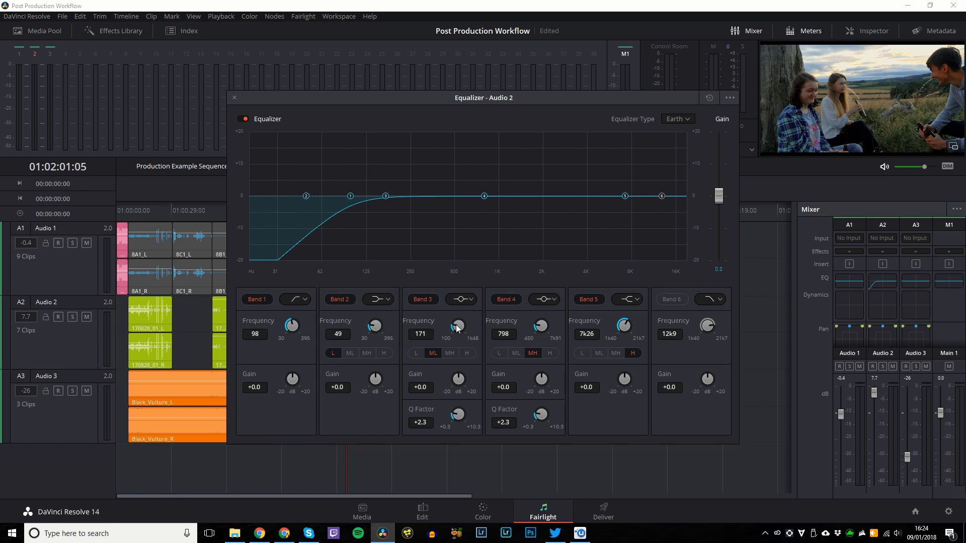
Set band 3 to 333 Hz at +5.3 dB and band 4 to 2k02 at +6.2 dB.
left_click_drag(457, 328, 494, 330)
left_click_drag(458, 378, 488, 382)
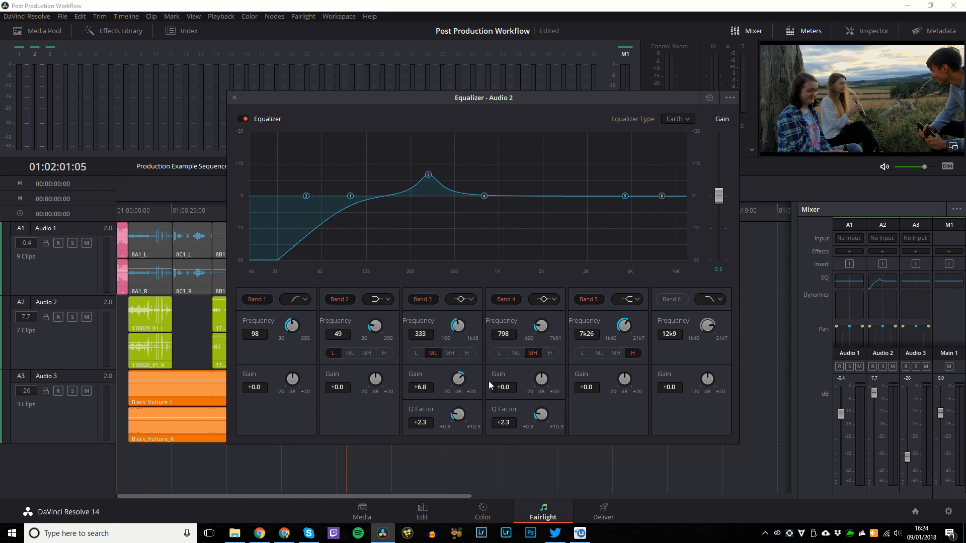
left_click_drag(541, 326, 578, 333)
left_click_drag(548, 381, 566, 366)
left_click_drag(543, 327, 637, 331)
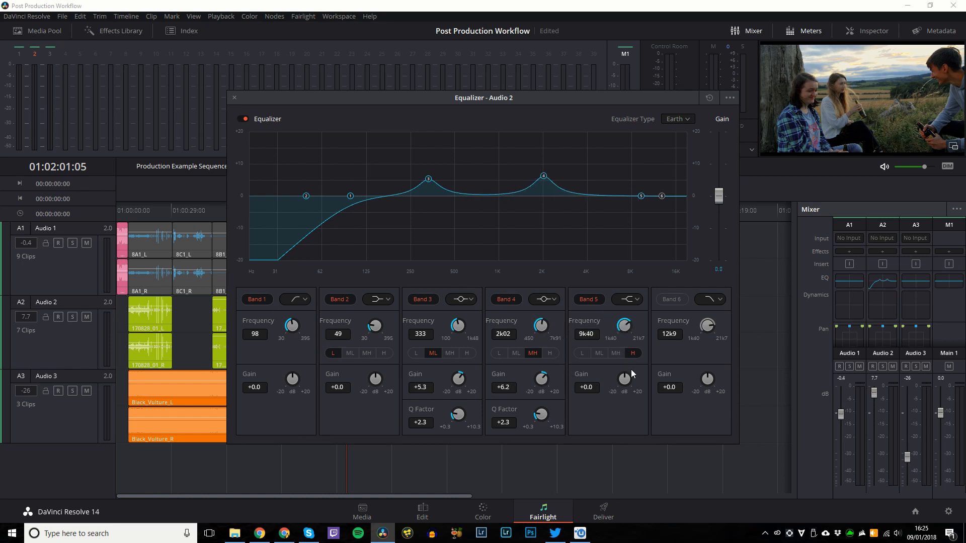
Boost the band 5 shelf +9.3 dB at 11k6, lift overall gain to 1.4, then open Audio 3's EQ.
left_click_drag(633, 374, 665, 378)
left_click_drag(623, 327, 646, 328)
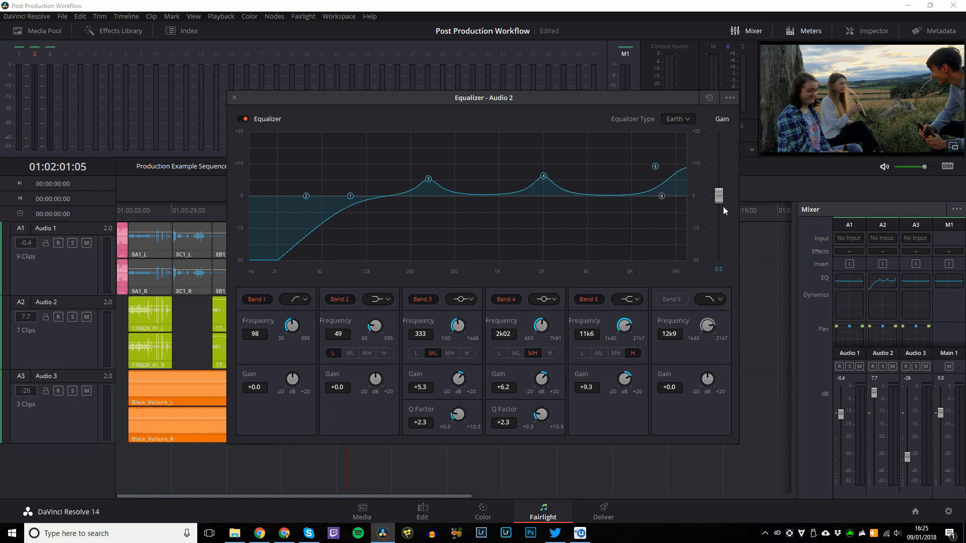
left_click_drag(723, 210, 723, 204)
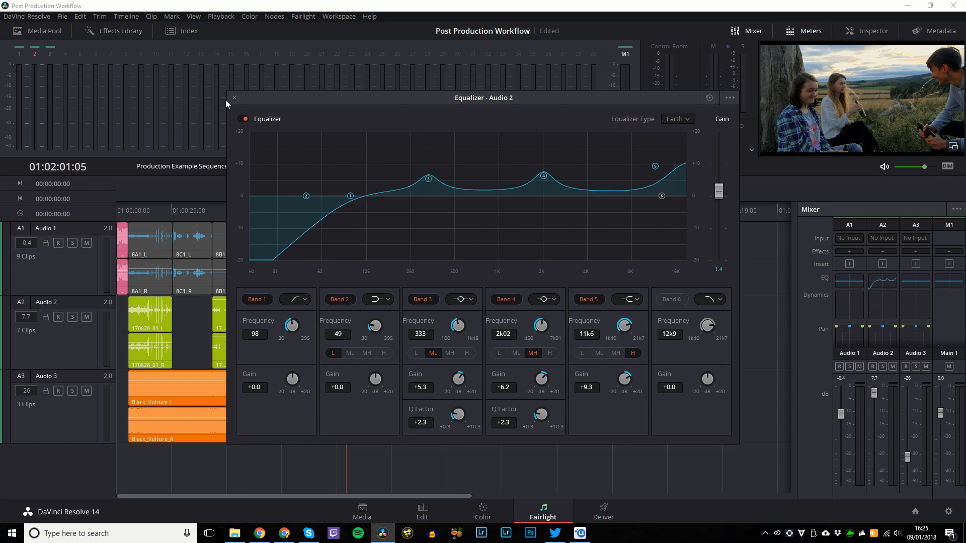
left_click(234, 98)
left_click(911, 285)
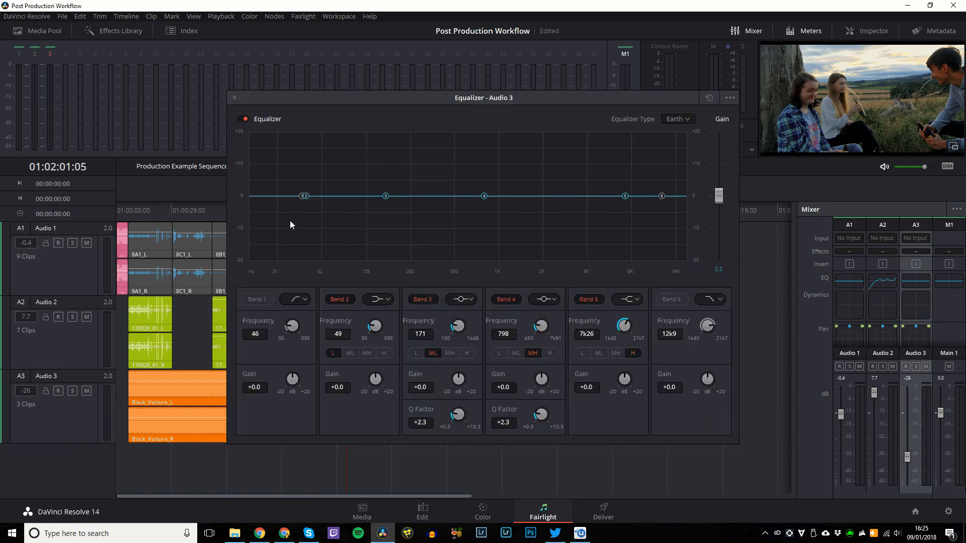
EQ Audio 3: 102 Hz low cut, -10.9 dB at 359 Hz, -12.4 dB at 2k07, high roll-off, 2.9 dB gain.
left_click(291, 327)
left_click_drag(294, 325, 350, 328)
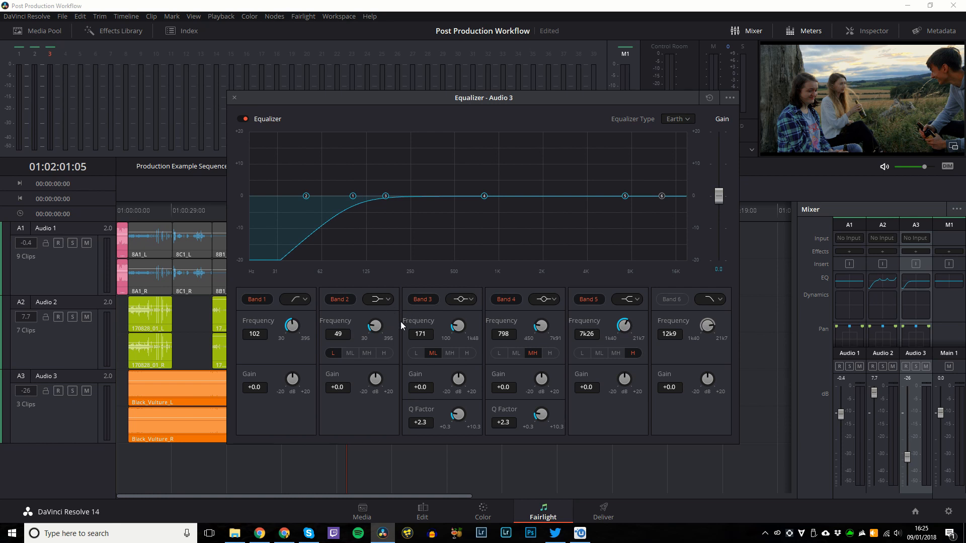
mouse_move(451, 327)
left_mouse_down()
mouse_move(518, 333)
mouse_move(470, 368)
mouse_move(432, 377)
left_mouse_up()
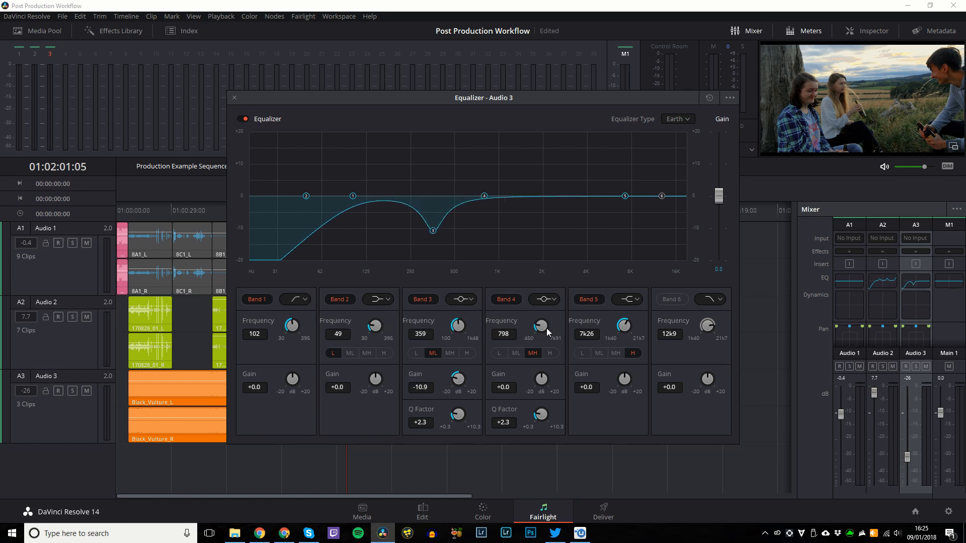
left_click_drag(544, 325, 597, 333)
left_click_drag(541, 383, 491, 376)
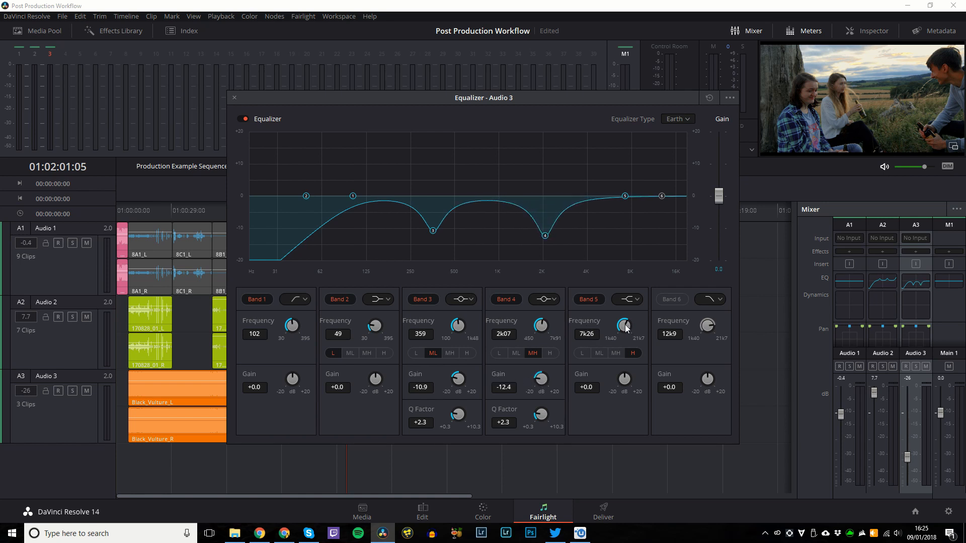
left_click(673, 300)
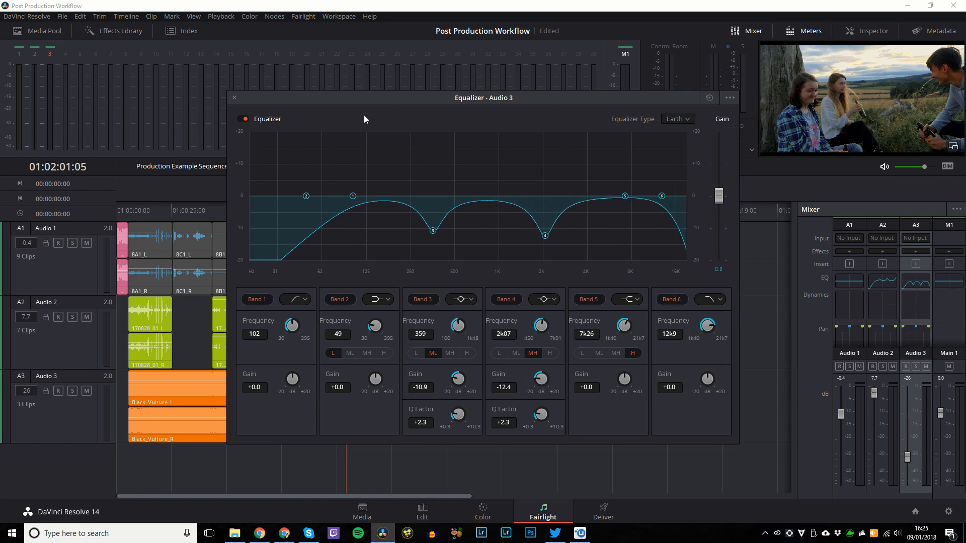
left_click_drag(723, 201, 723, 190)
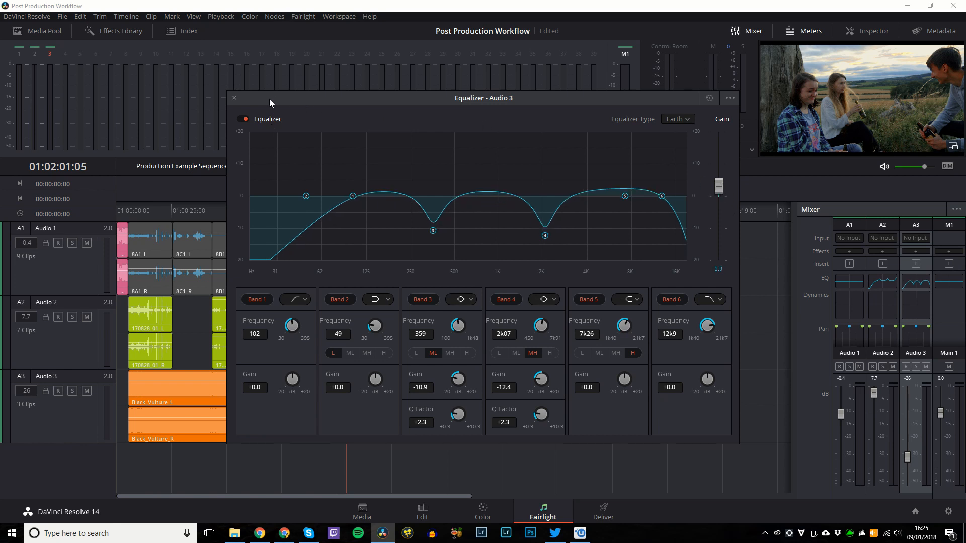
left_click(234, 98)
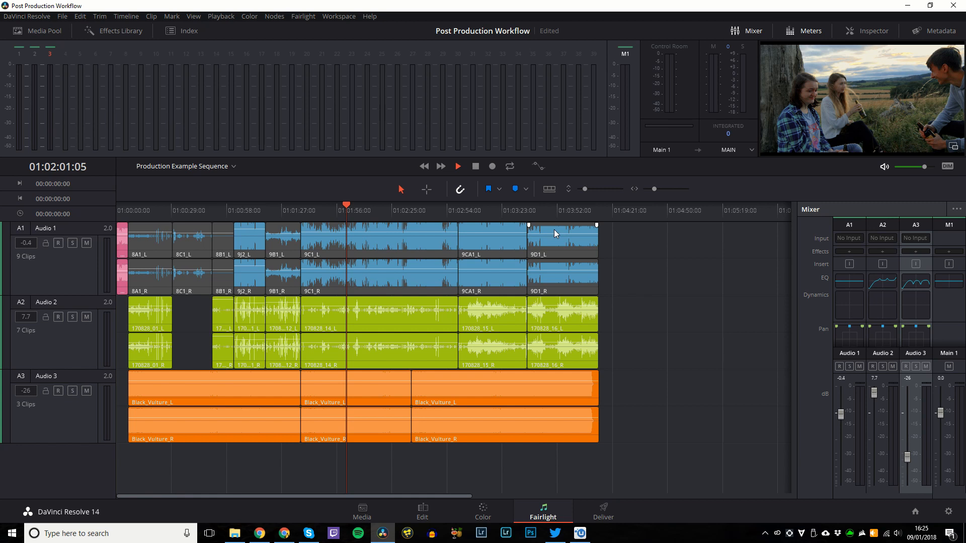
Play the equalised three-track mix and stop at 01:02:09:15.
key("space")
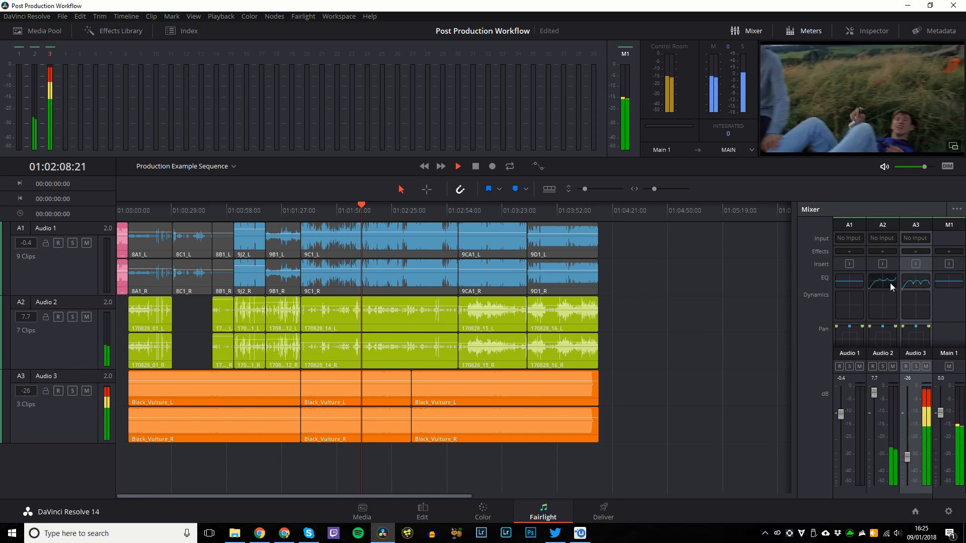
key("space")
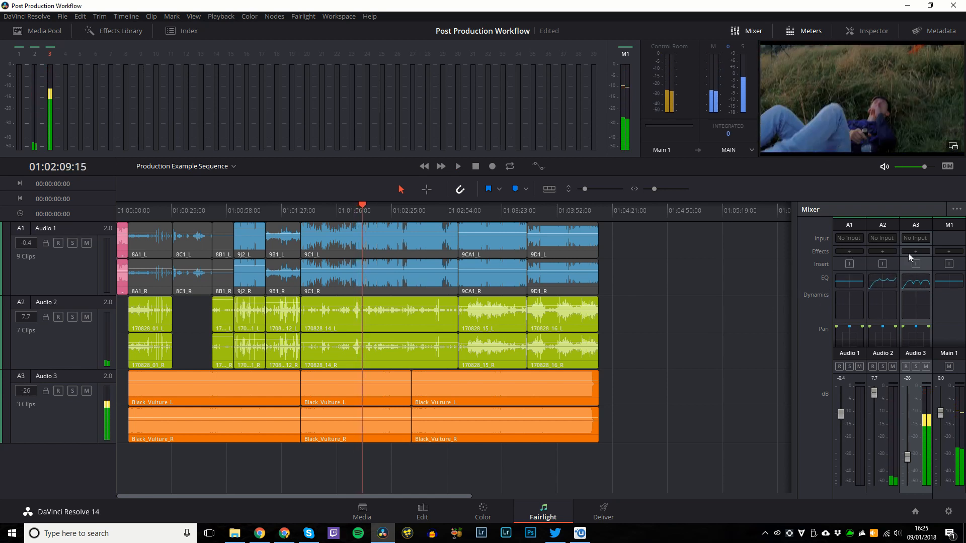
Add the iZotope Vinyl plug-in to Audio 3 in the Mixer and close its window.
left_click(910, 251)
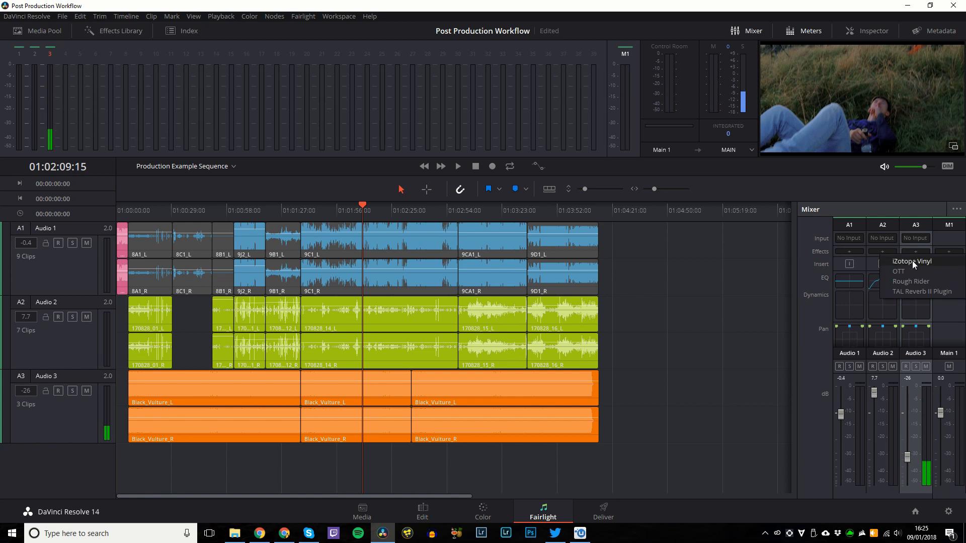
left_click(913, 260)
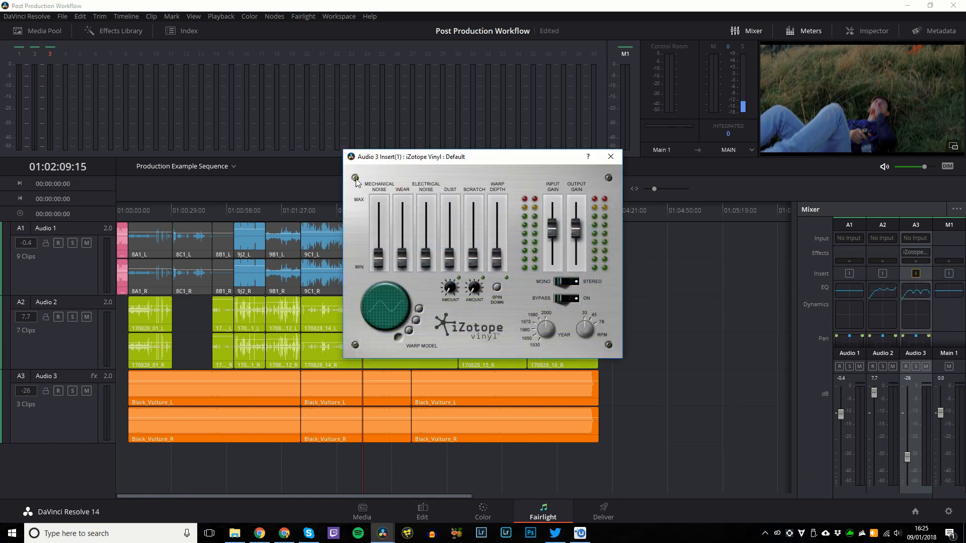
left_click(611, 156)
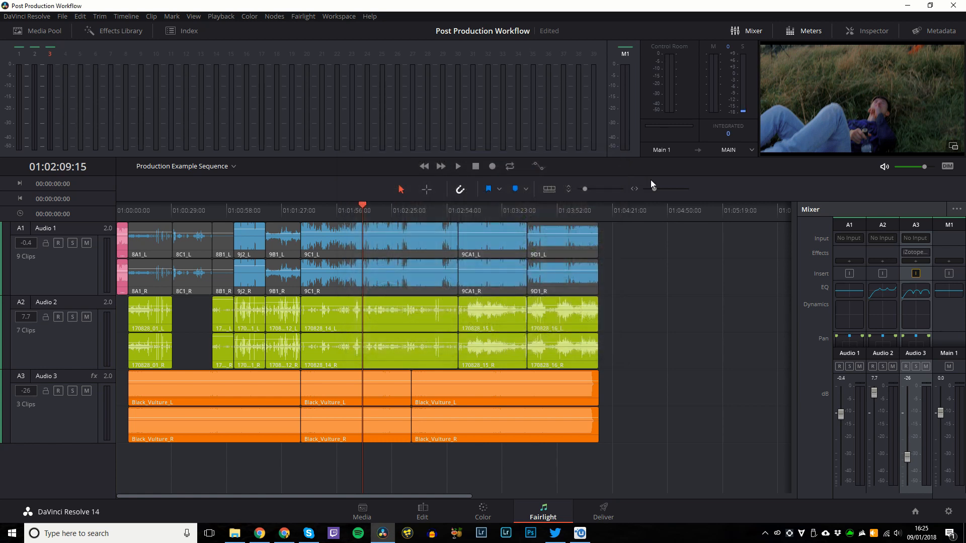
Open and close the Audio 3 pan controls, then switch to the Edit page.
scroll(869, 351, "down", 1)
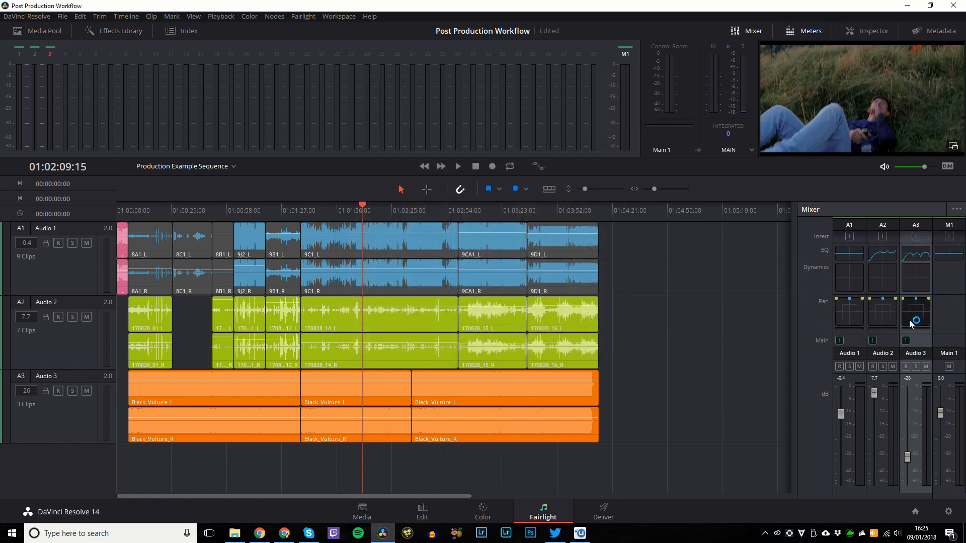
double_click(911, 315)
left_click(310, 125)
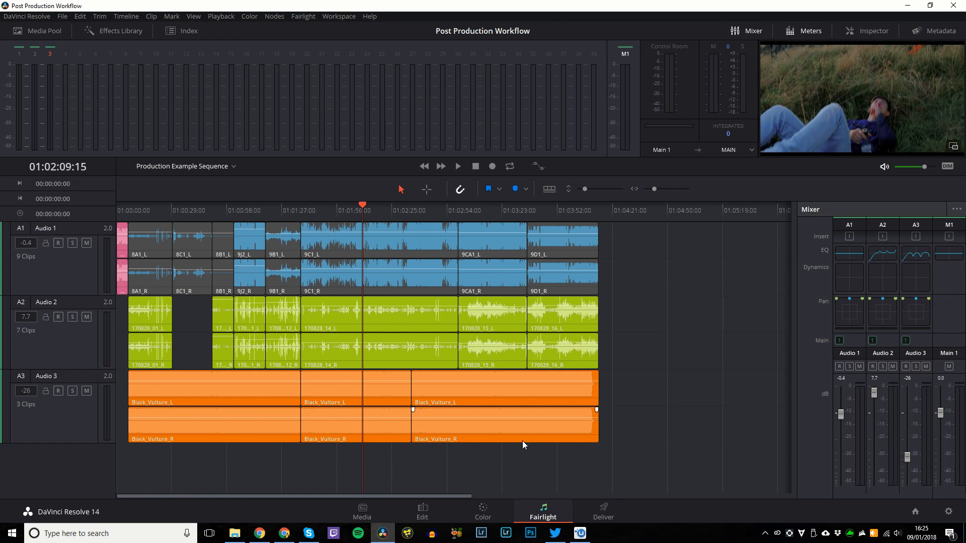
key("shift+3")
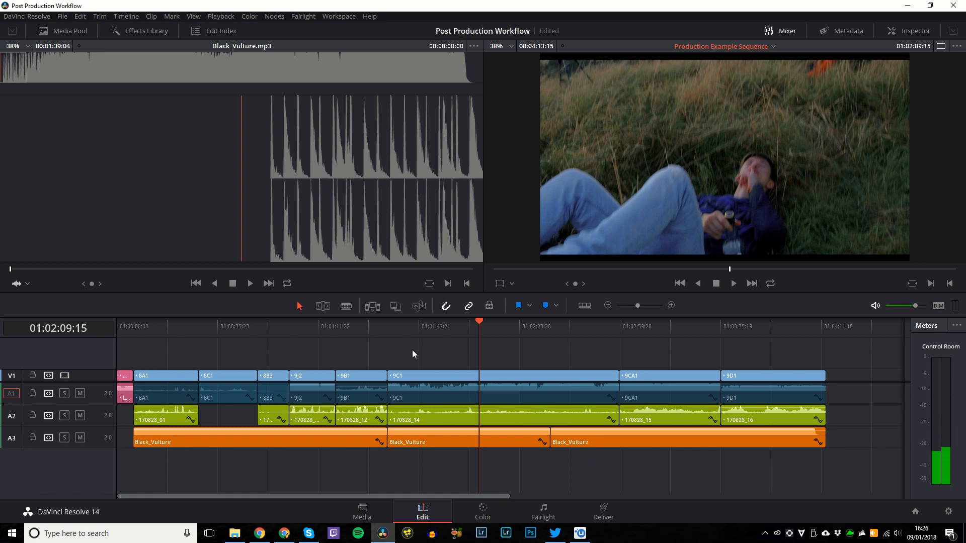
Cycle through the Fairlight, Color and Edit pages with Shift+number shortcuts, ending on Deliver.
key("shift+5")
key("shift+8")
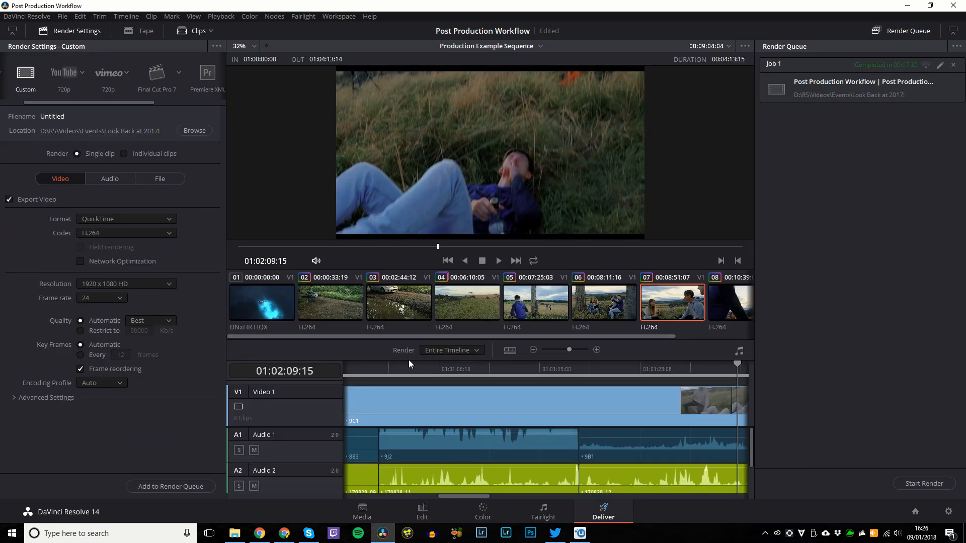
key("shift+7")
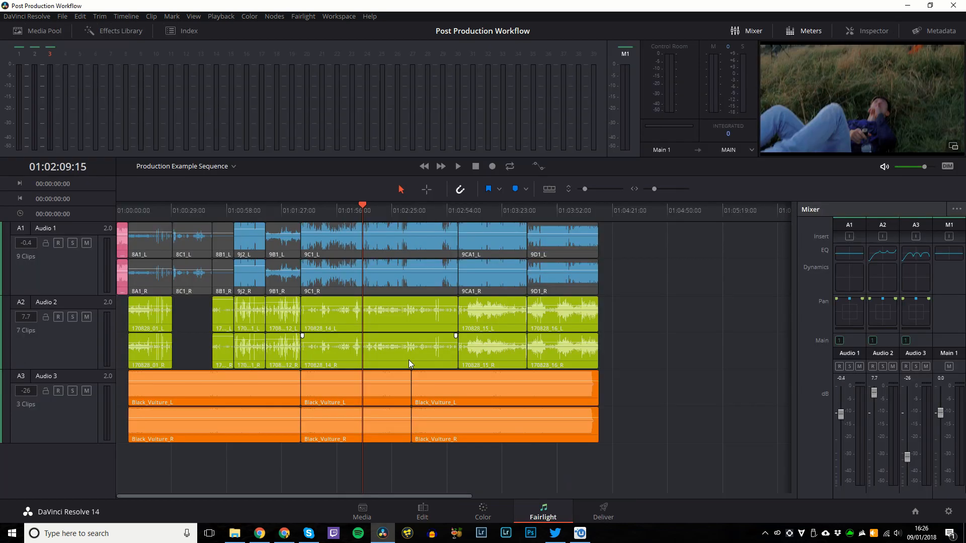
key("shift+6")
key("shift+4")
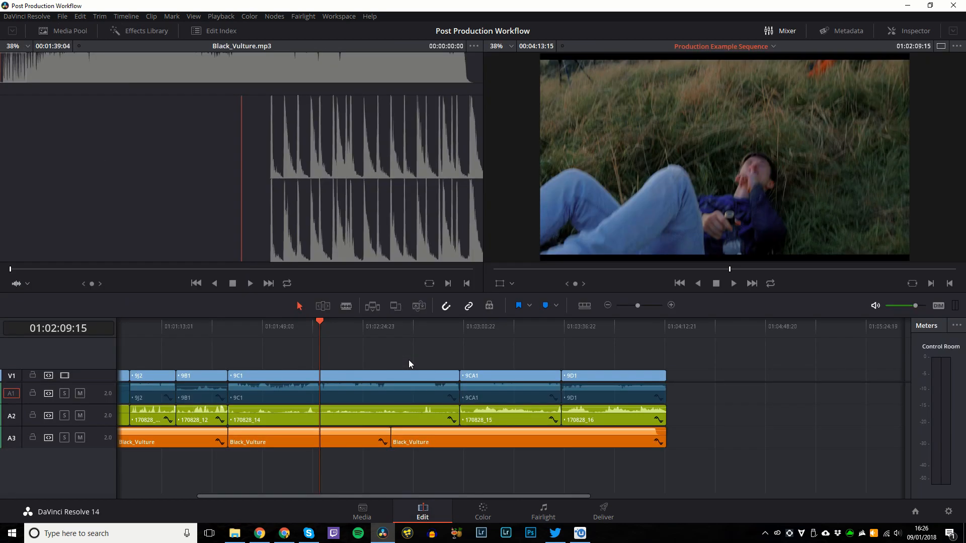
key("shift+6")
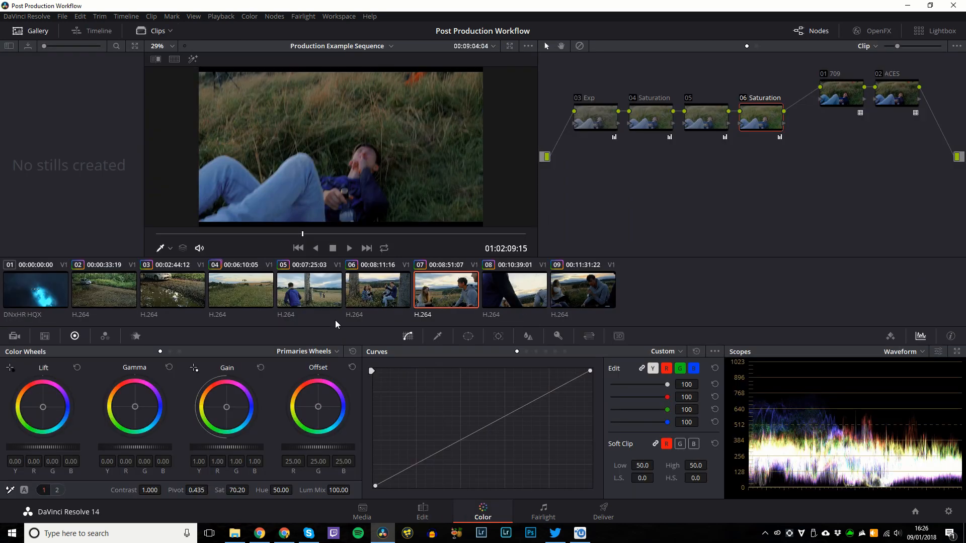
key("shift+7")
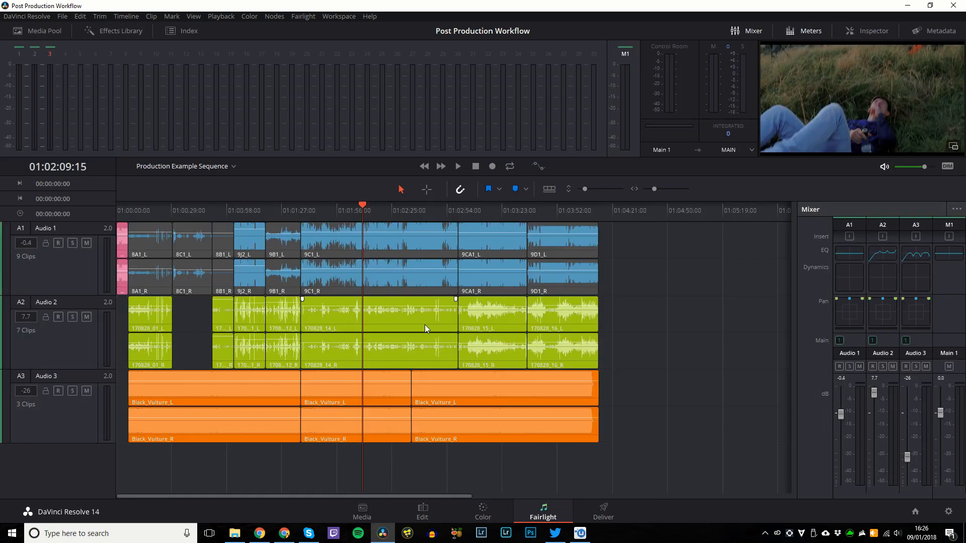
key("shift+8")
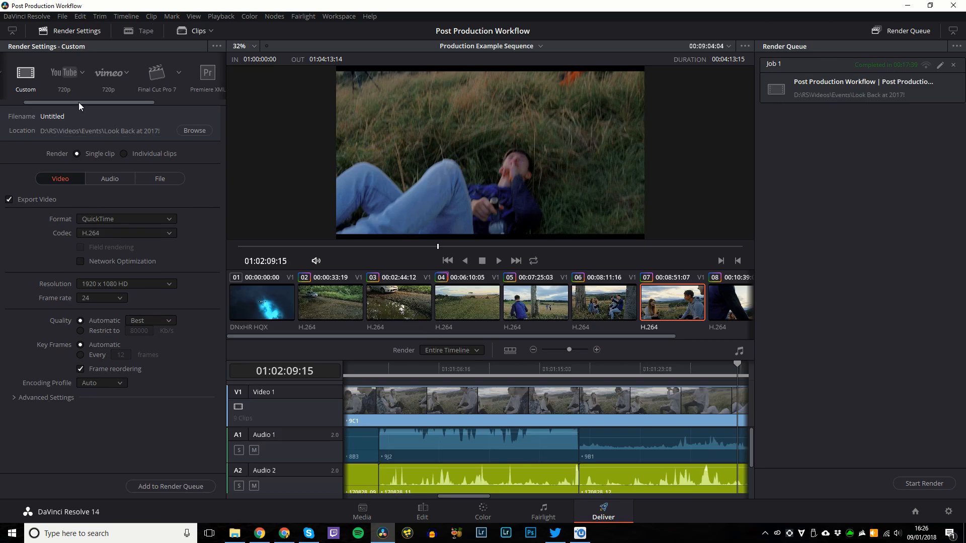
left_click_drag(79, 101, 55, 102)
left_click(39, 72)
left_click(50, 111)
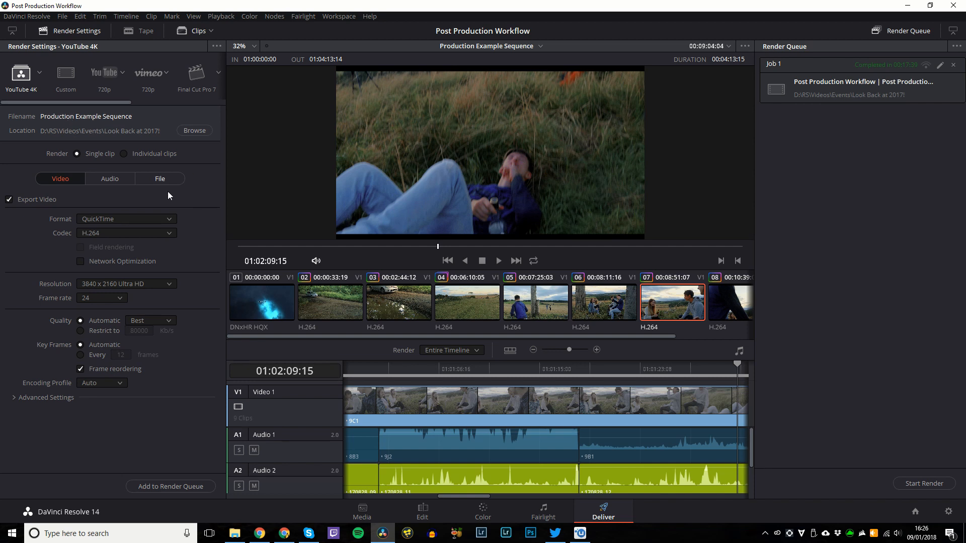
left_click(194, 130)
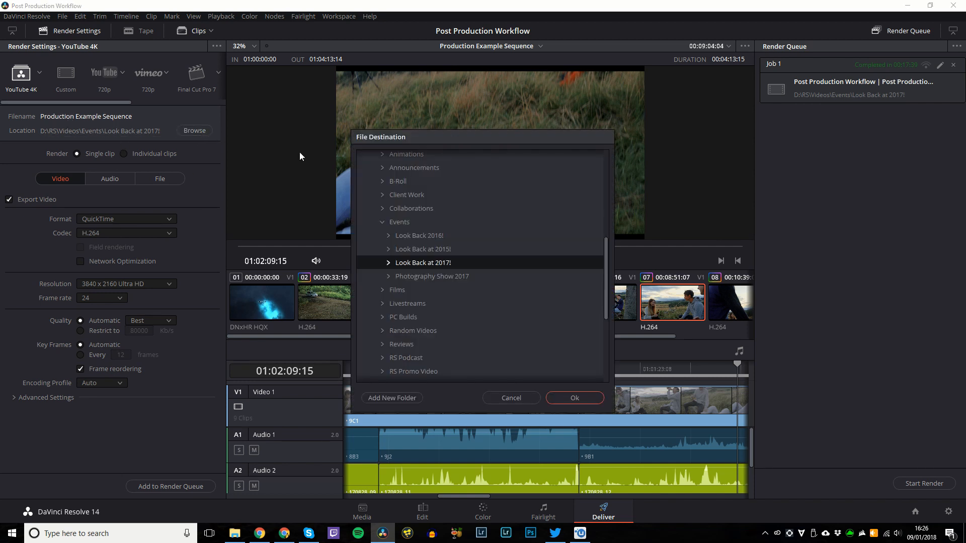
left_click(505, 401)
left_click(124, 154)
left_click(104, 156)
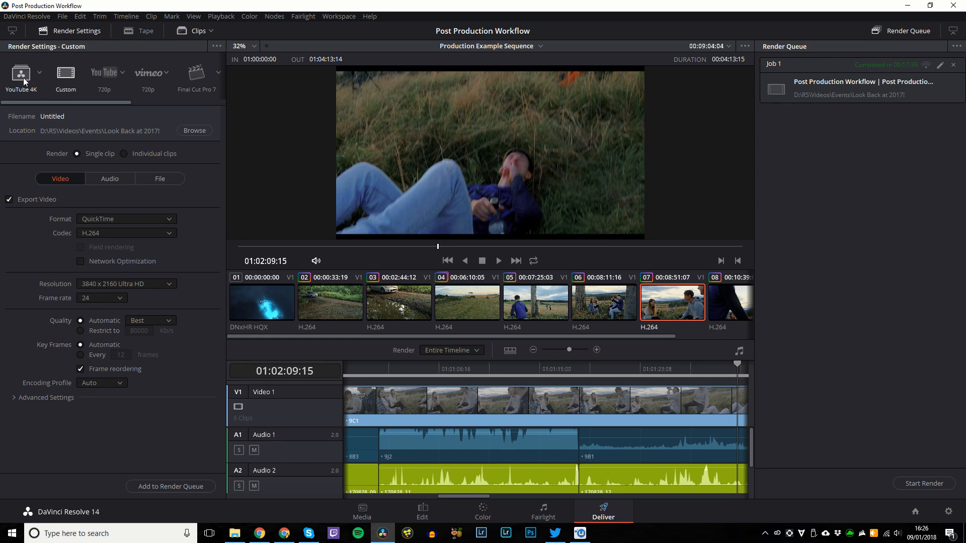
left_click(23, 77)
left_click(100, 180)
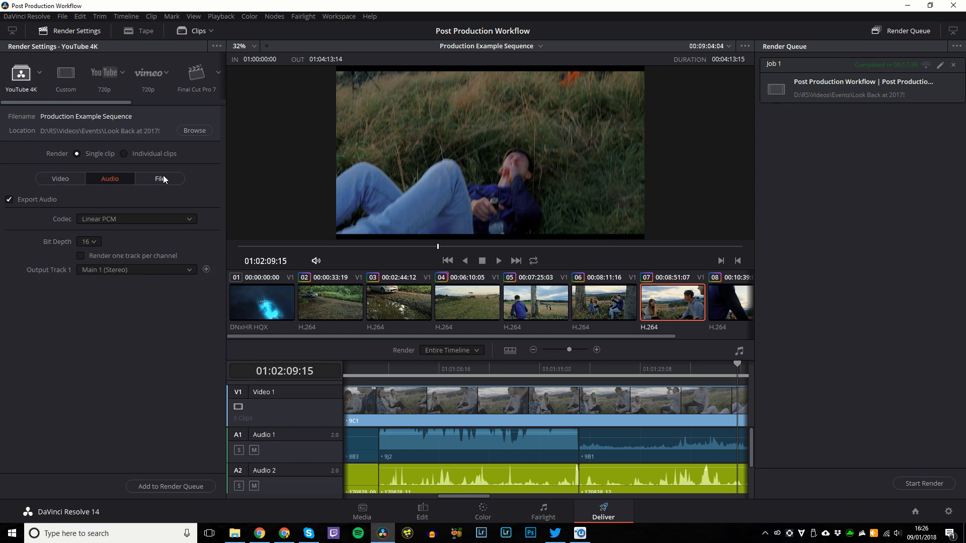
left_click(160, 179)
left_click(45, 180)
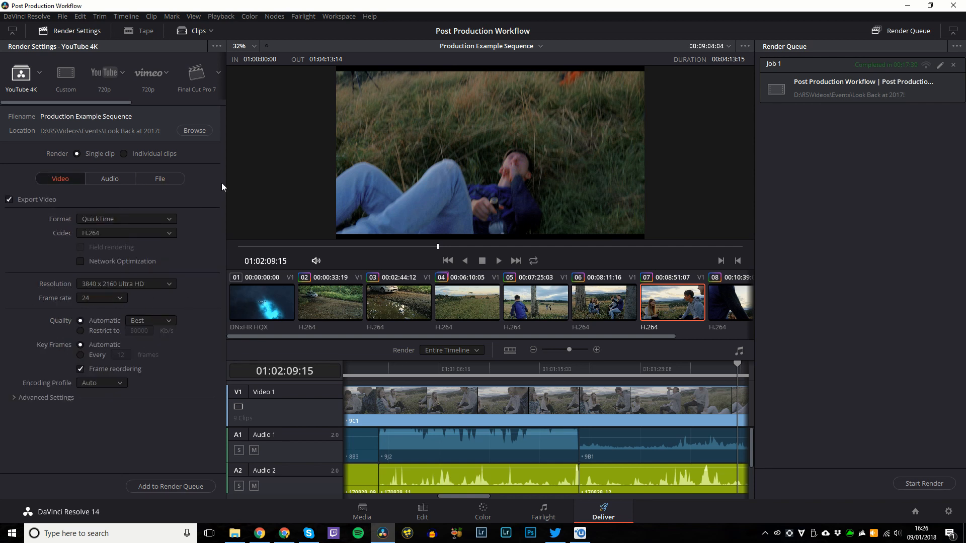
key("Home")
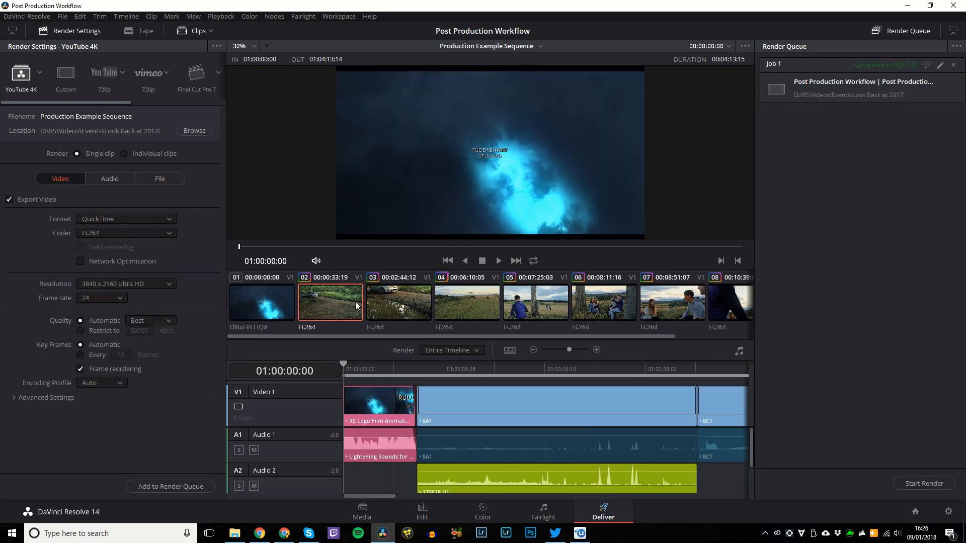
Set the render range to Entire Timeline and add it as a new render queue job.
right_click(352, 302)
left_click(370, 328)
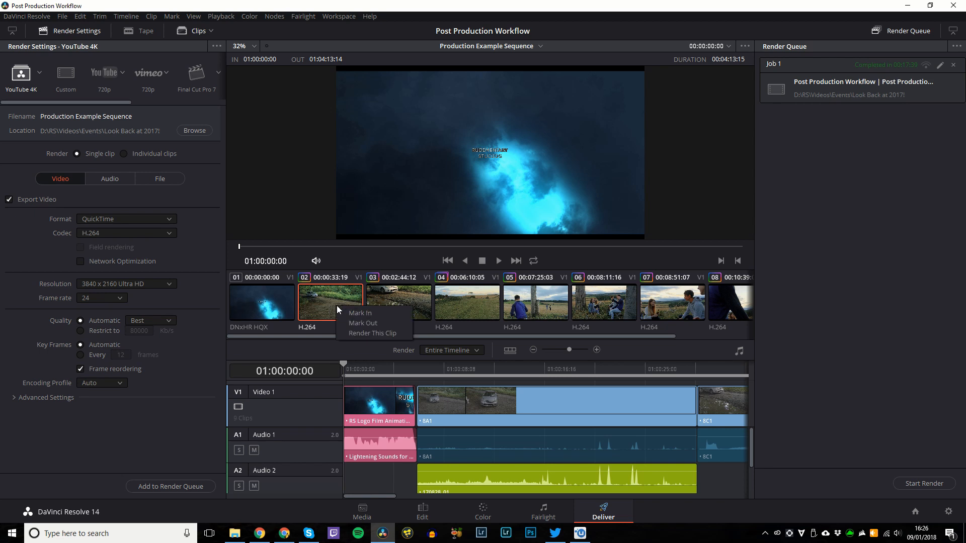
left_click(333, 277)
left_click(472, 351)
left_click(462, 363)
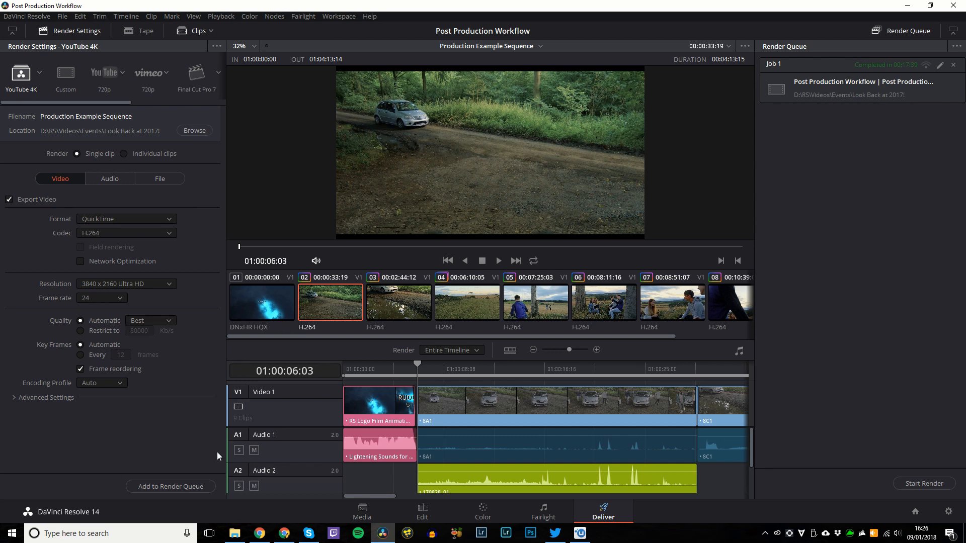
left_click(197, 486)
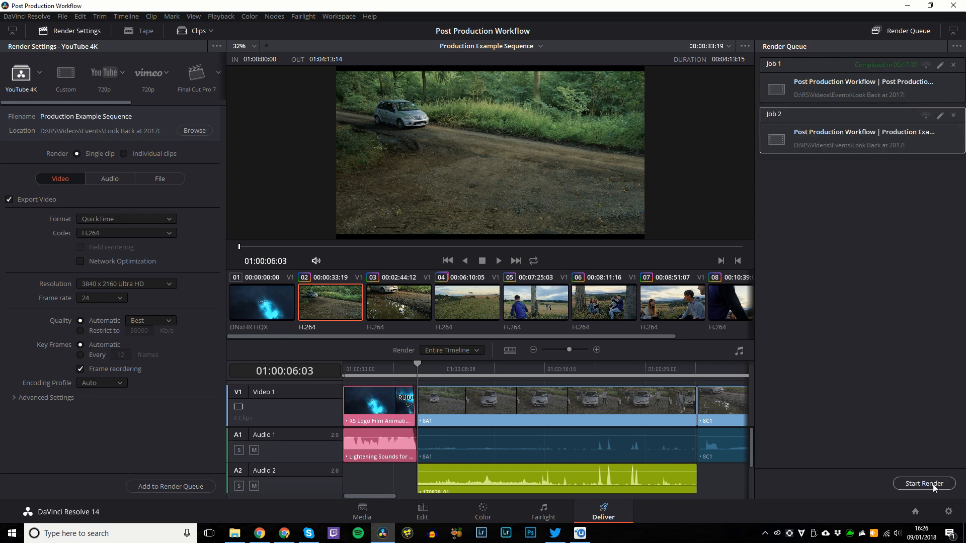
Sample the Vimeo, Final Cut Pro 7, Premiere XML, AVID AAF, Pro Tools and Audio Only presets, returning to YouTube 4K.
left_click(104, 72)
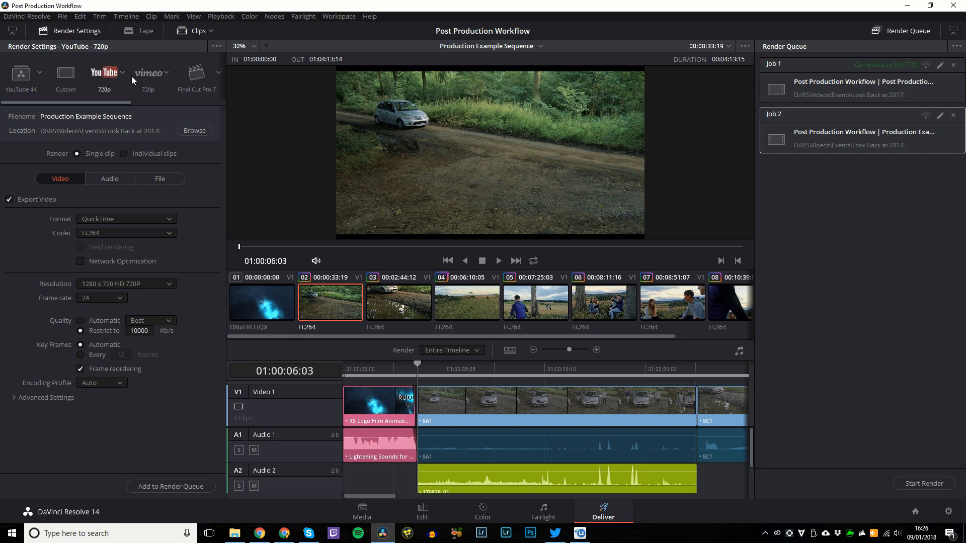
left_click(122, 73)
left_click(167, 73)
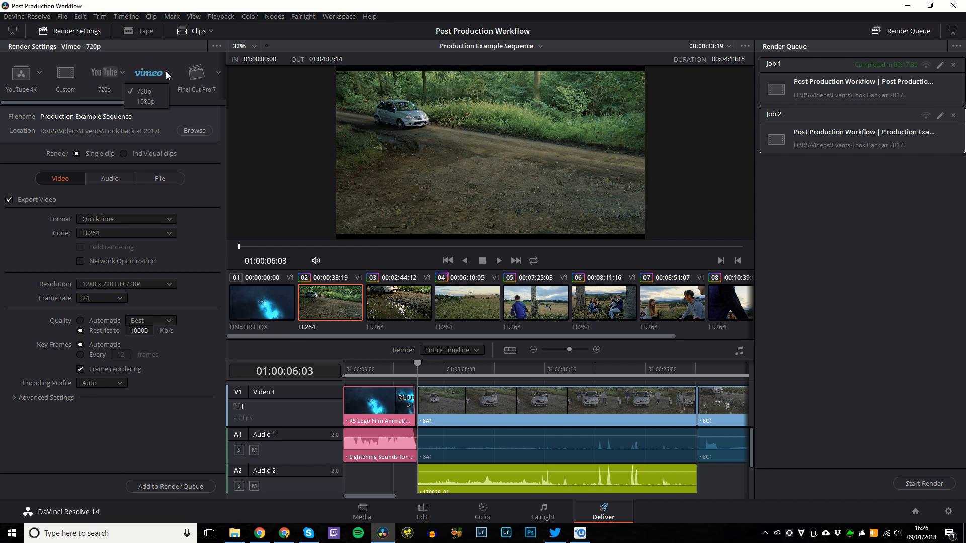
left_click(196, 73)
left_click_drag(107, 103, 210, 100)
left_click(80, 71)
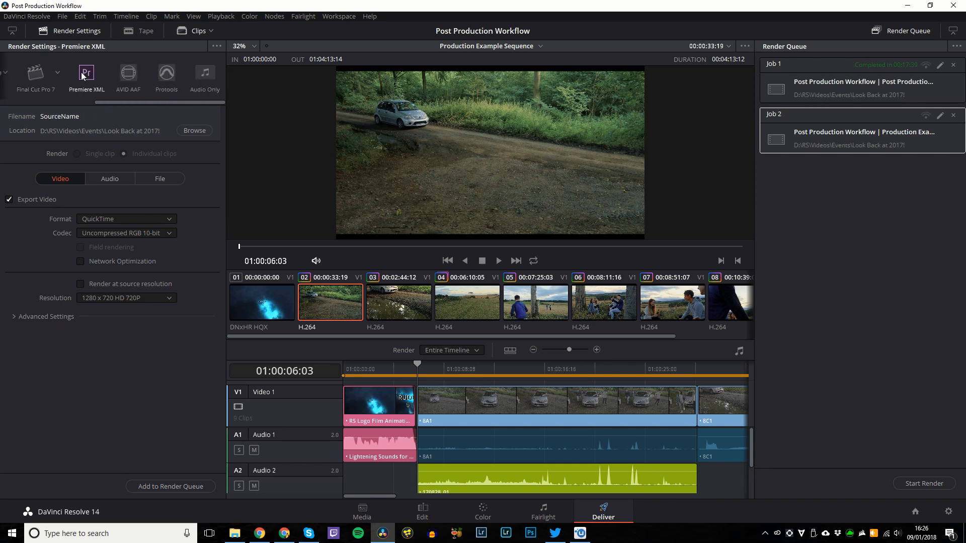
left_click(128, 71)
left_click(169, 78)
left_click(205, 74)
left_click_drag(189, 101, 96, 101)
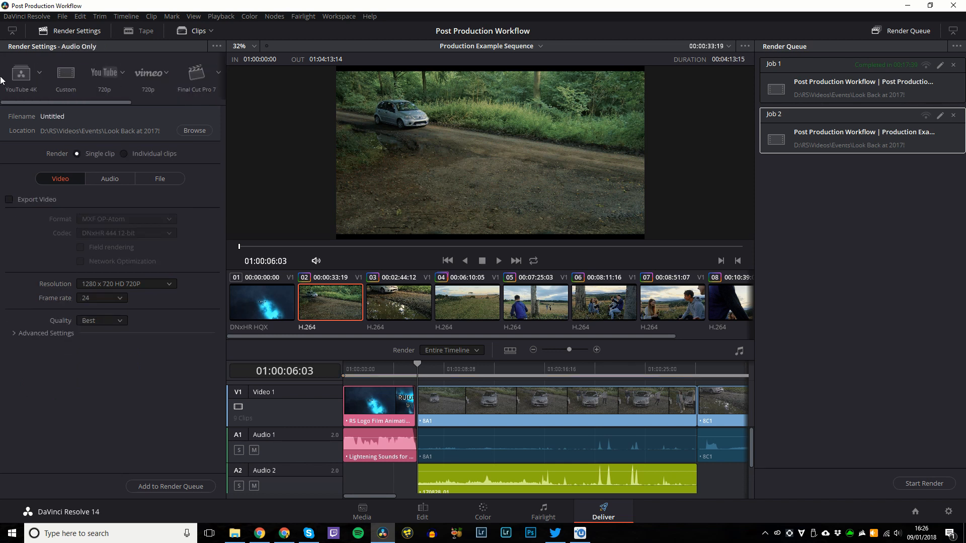
left_click(33, 76)
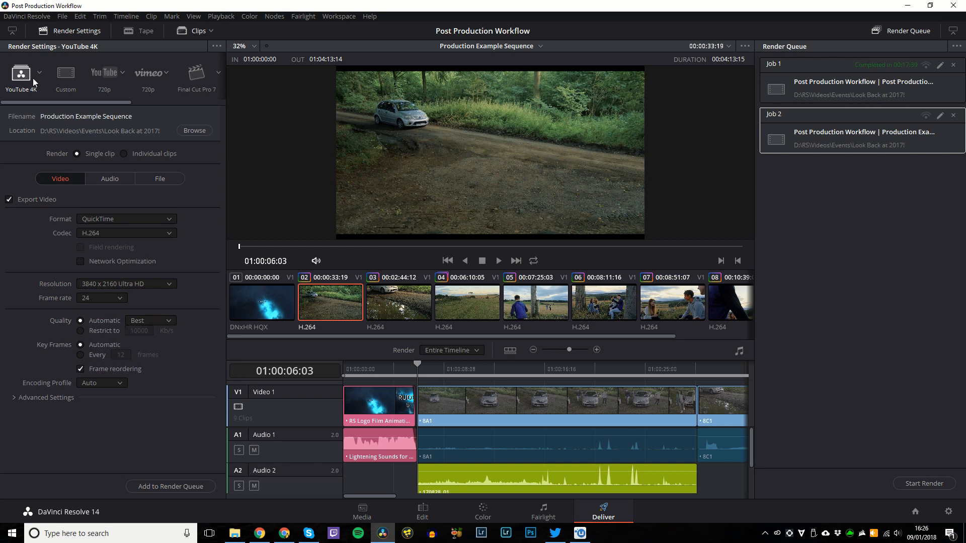
Try tape output, dismiss the missing-hardware alert, then collapse the render queue and render settings.
left_click(131, 30)
left_click(574, 311)
left_click(953, 31)
left_click(952, 31)
left_click(953, 31)
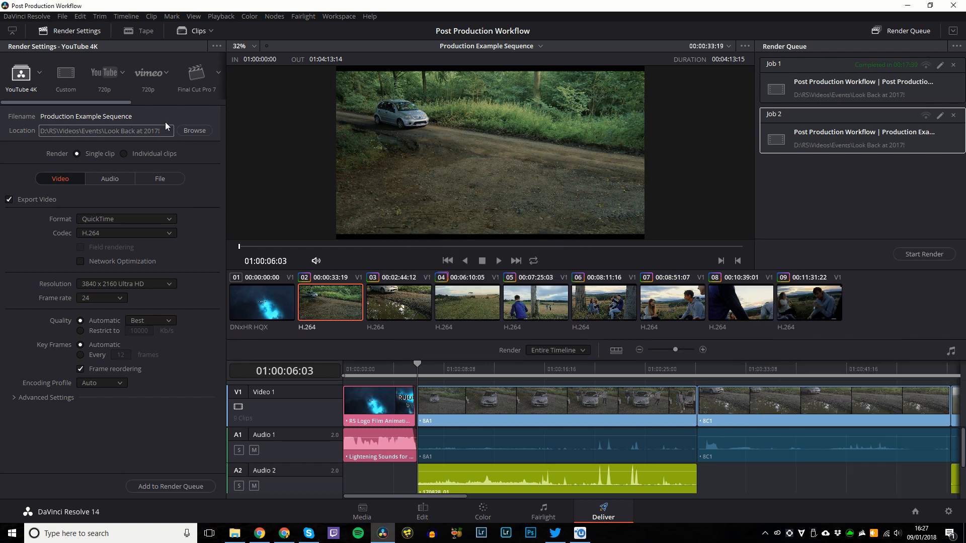
left_click(12, 31)
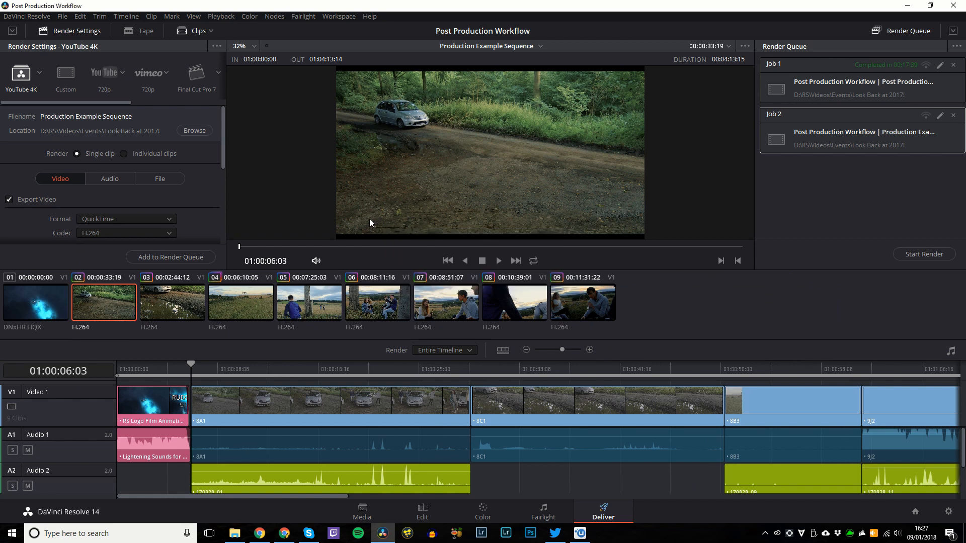
Select clip 04 in the clip strip, step the selection to clip 09, and jump to the next edit.
scroll(478, 388, "down", 5)
scroll(375, 396, "up", 3)
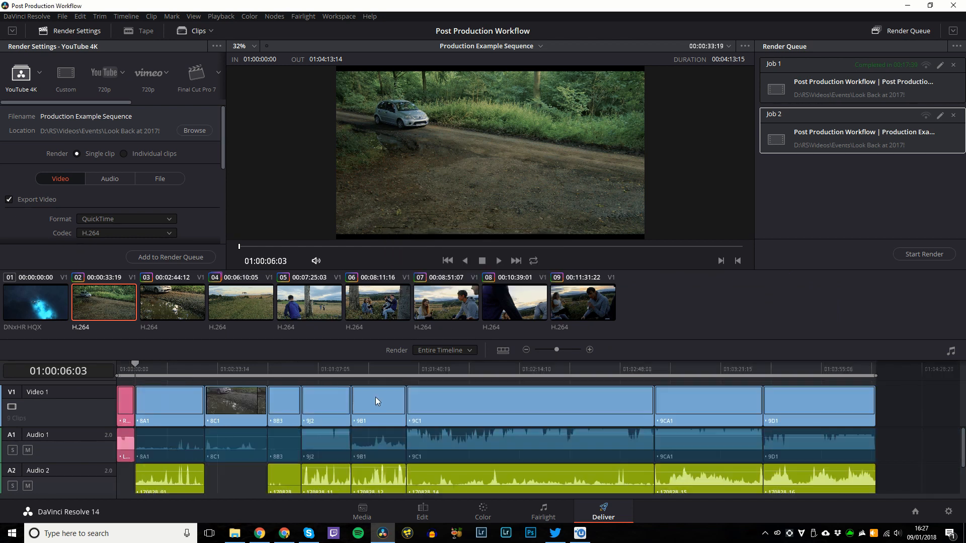
left_click(226, 313)
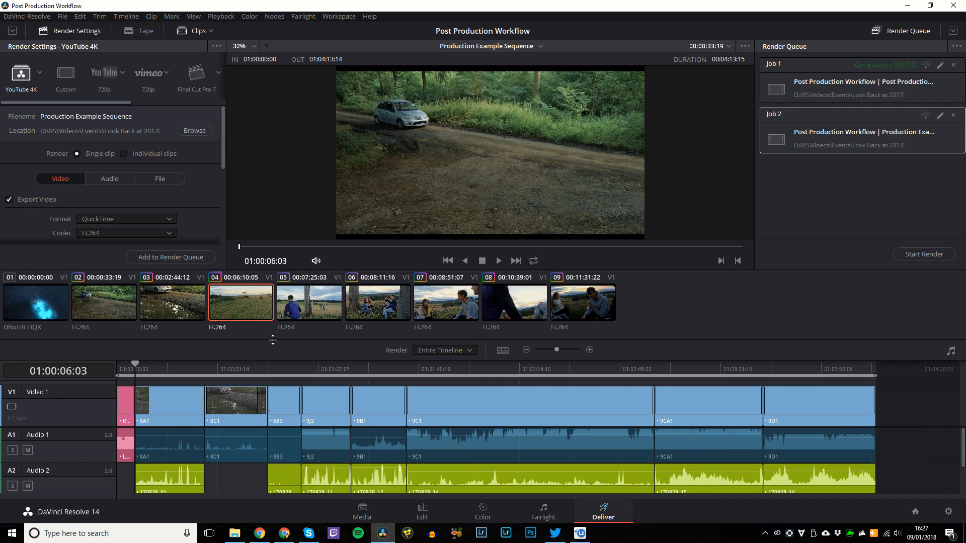
key("Right")
key("Right")
key("Right")
key("Right")
key("Right")
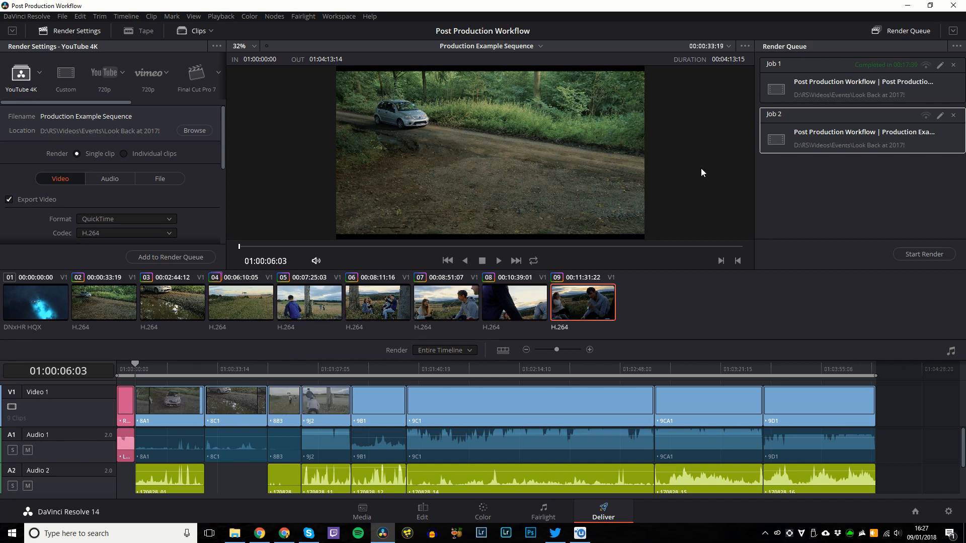
key("Down")
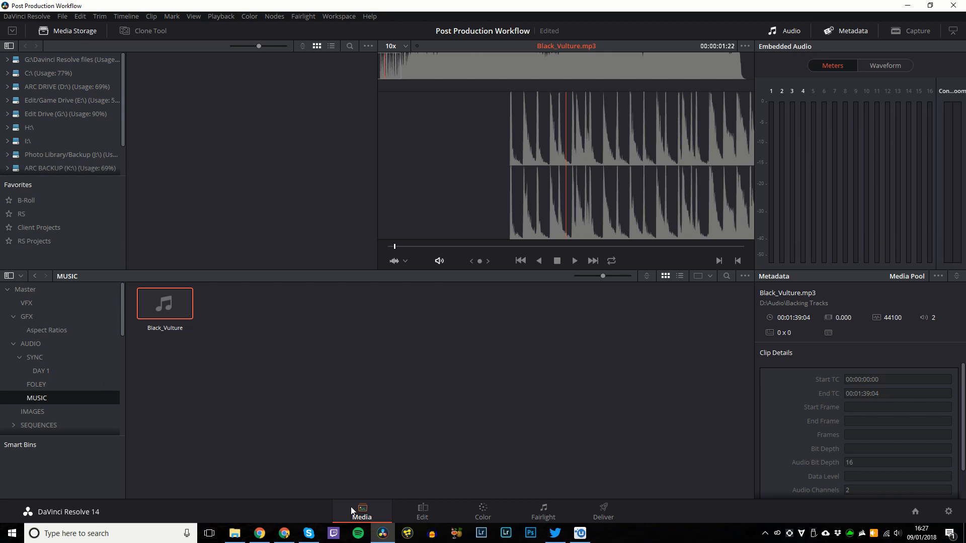
left_click(423, 510)
left_click(483, 510)
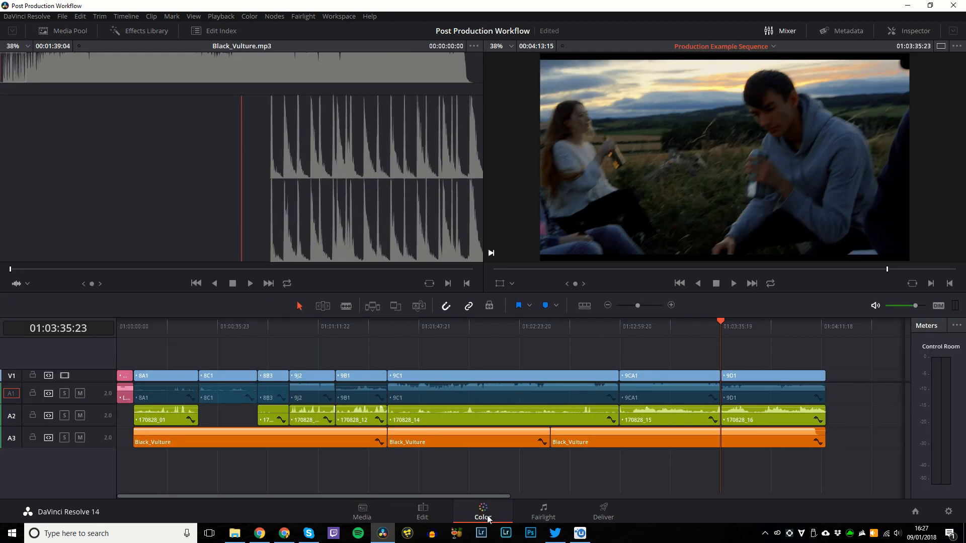
left_click(544, 509)
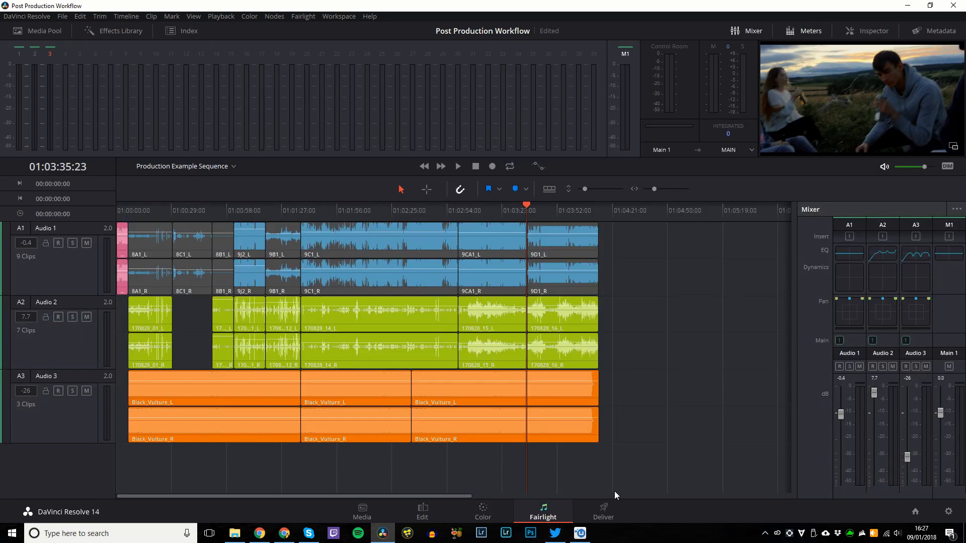
left_click(603, 511)
left_click(425, 511)
left_click(542, 512)
left_click(440, 517)
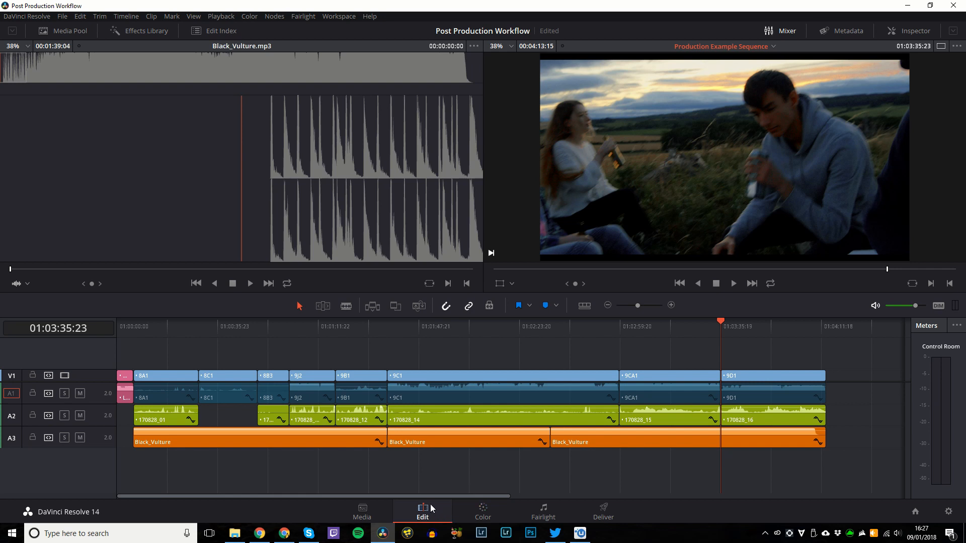
left_click(481, 518)
left_click(543, 515)
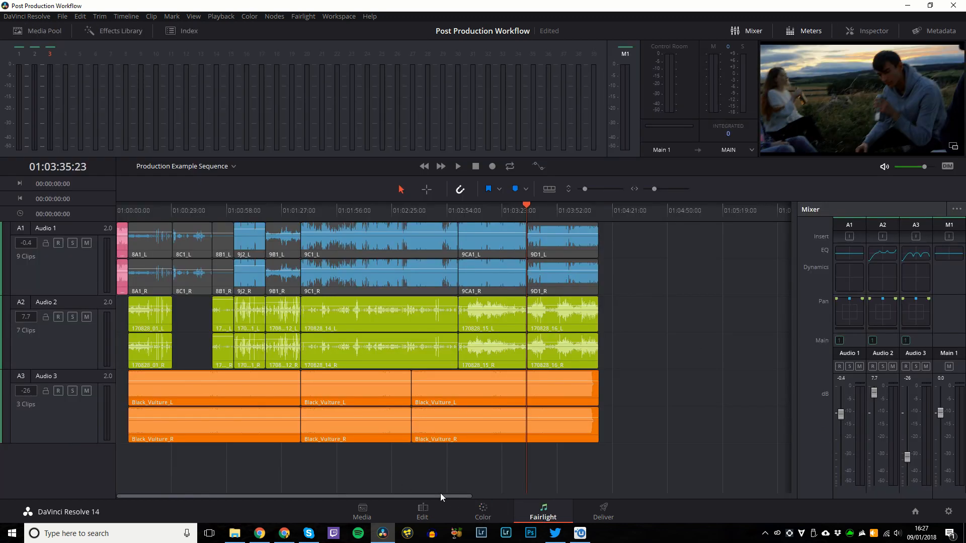
left_click(483, 514)
left_click(437, 518)
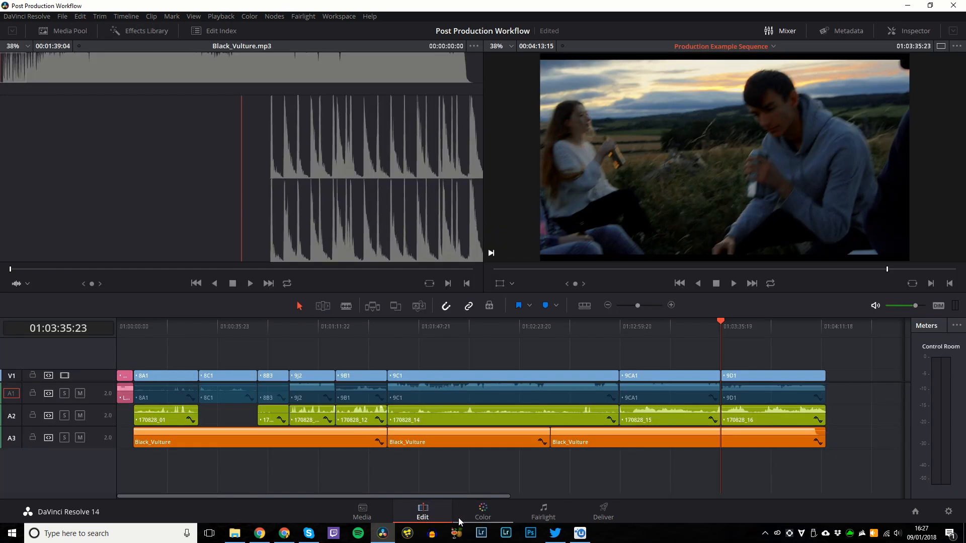
left_click(543, 516)
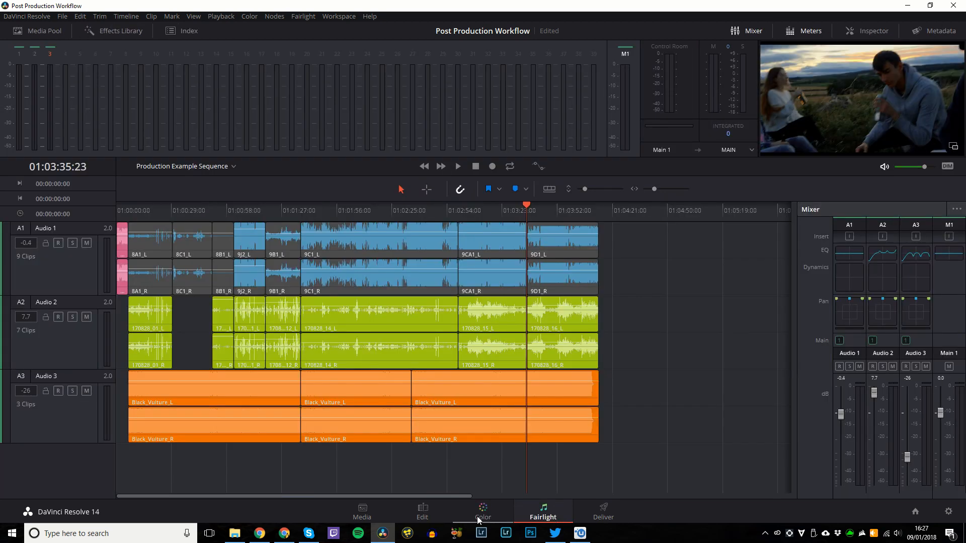
left_click(479, 519)
left_click(435, 517)
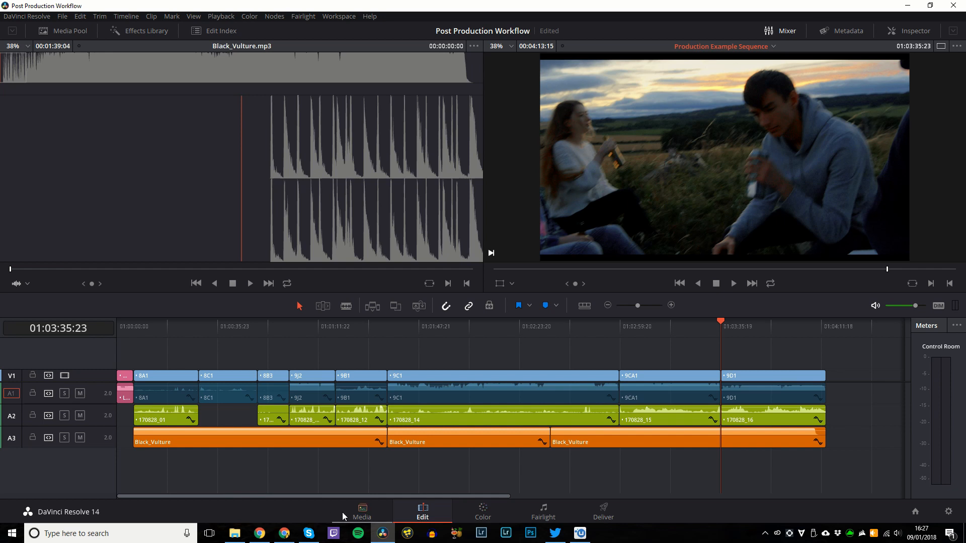
left_click(342, 512)
left_click(604, 512)
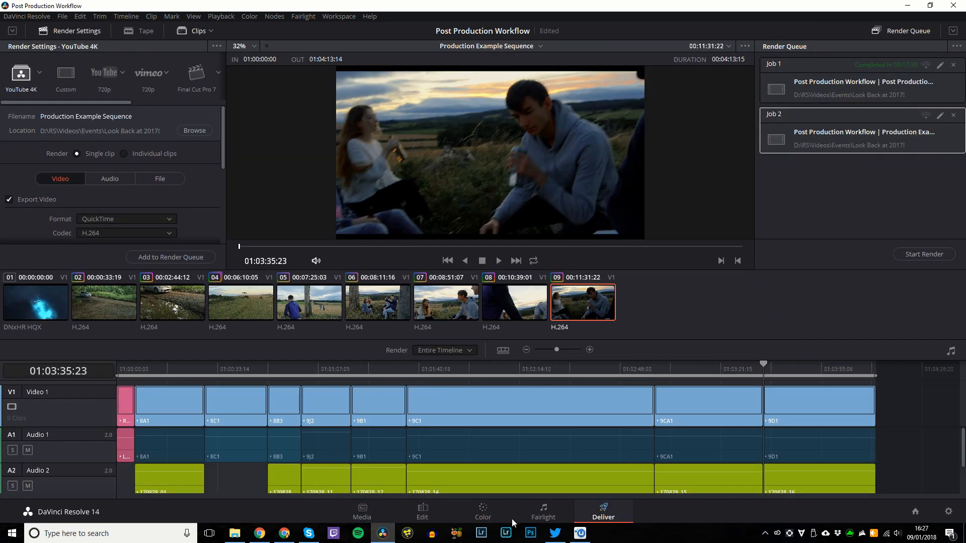
left_click(500, 514)
left_click(533, 511)
left_click(436, 511)
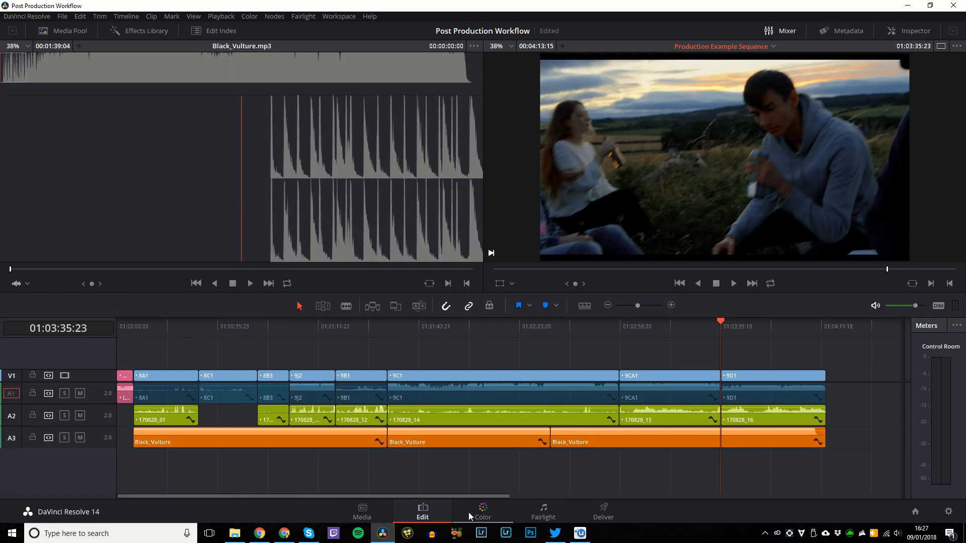
left_click(543, 512)
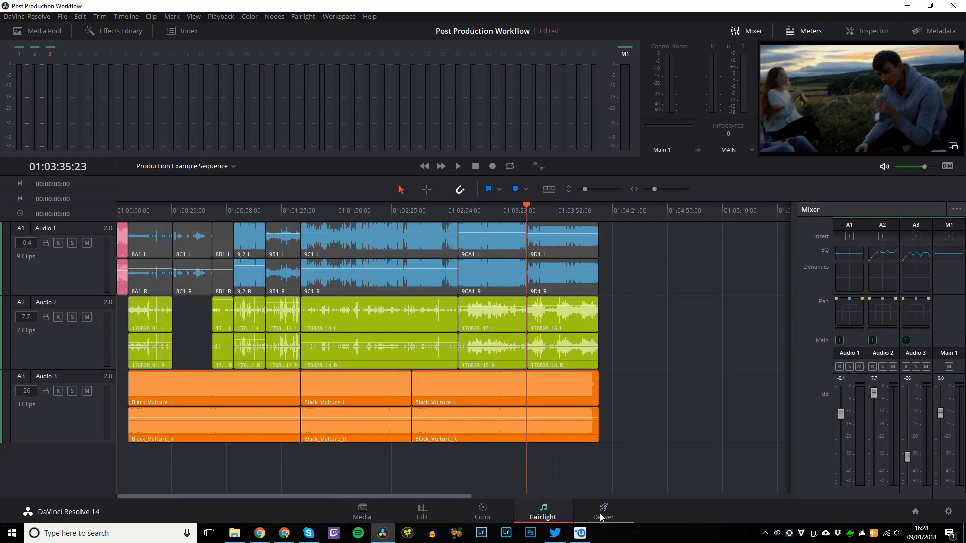
left_click(601, 515)
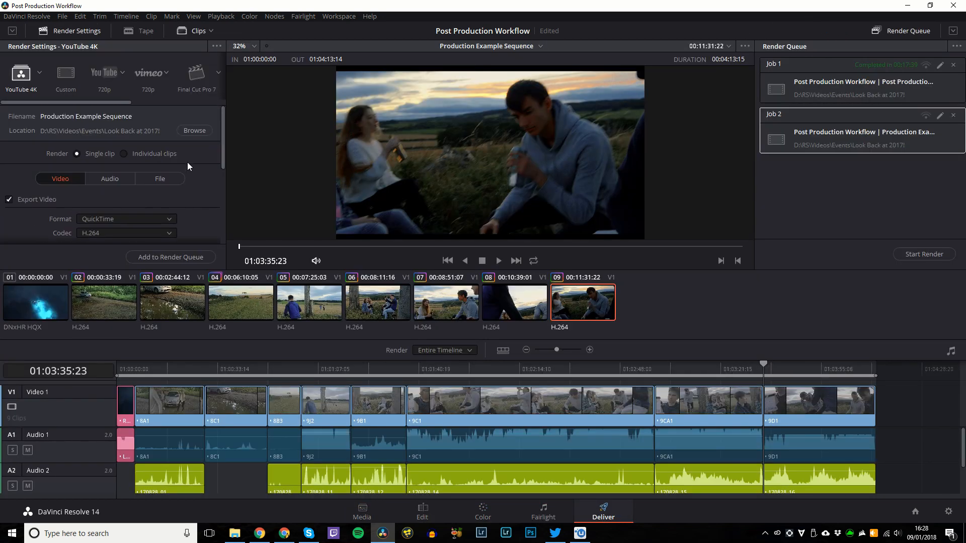
left_click(334, 518)
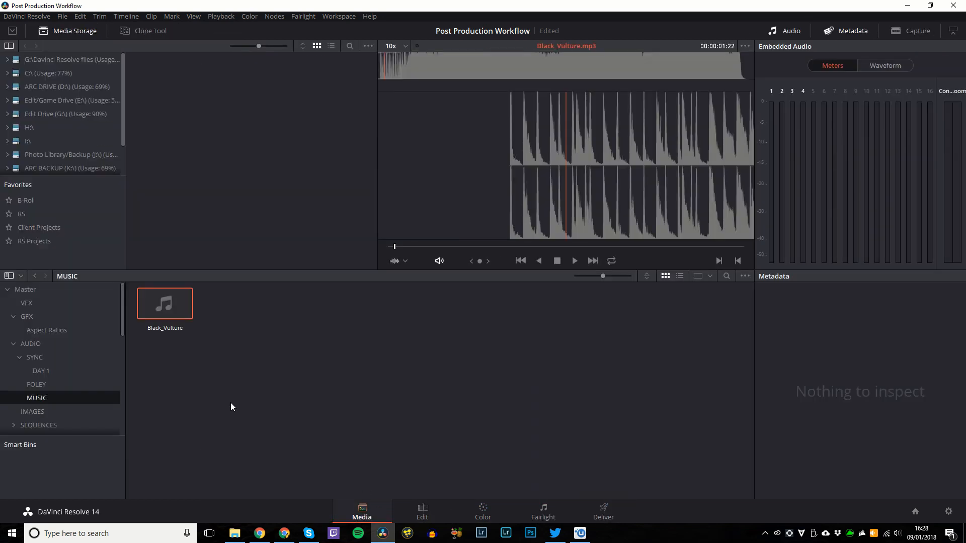
Open the GH4 bin, load clip 8A1, and display its Reviewed By metadata group.
scroll(92, 390, "down", 6)
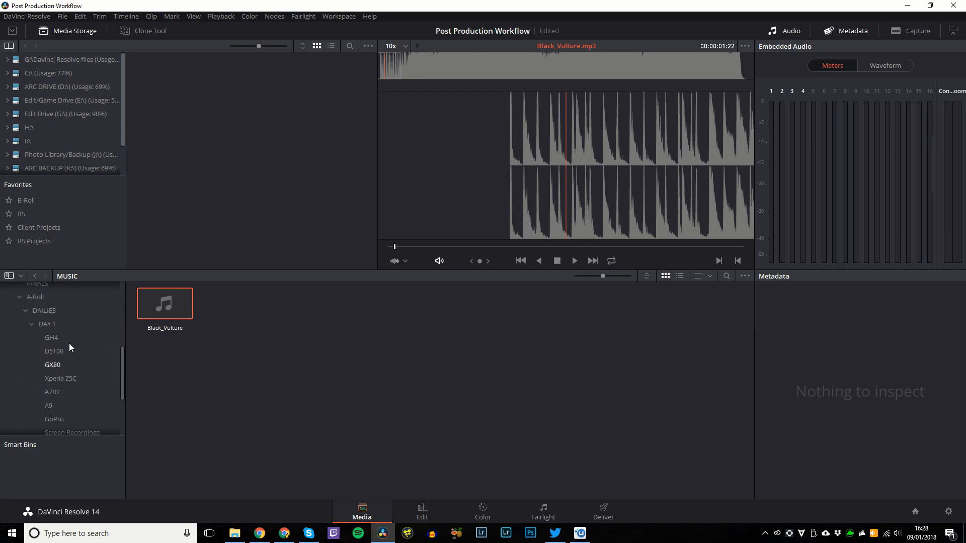
left_click(63, 337)
left_click(166, 301)
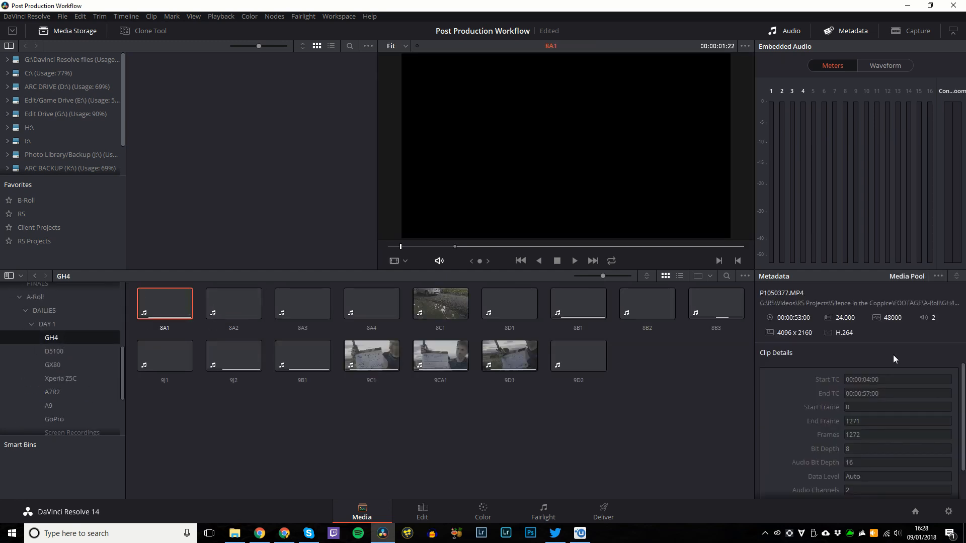
left_click(956, 276)
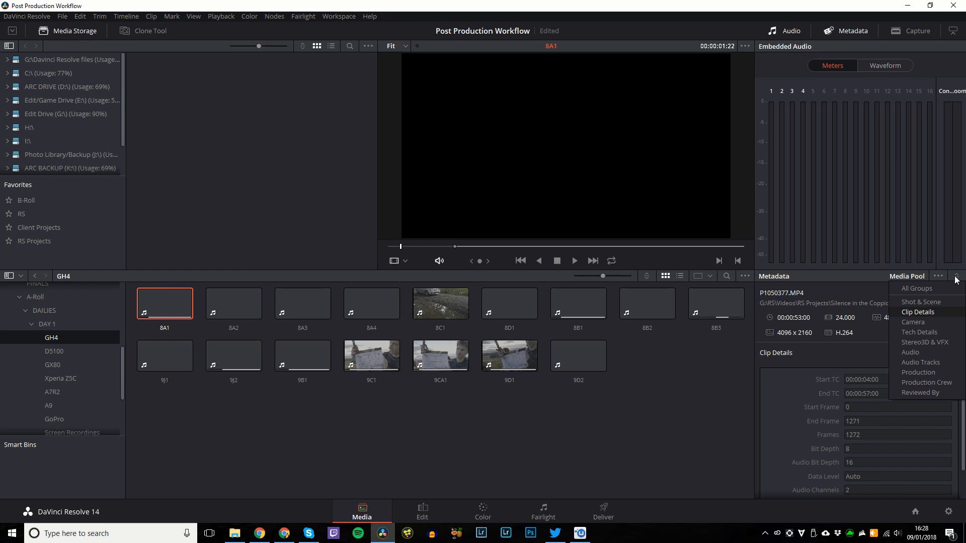
left_click(918, 393)
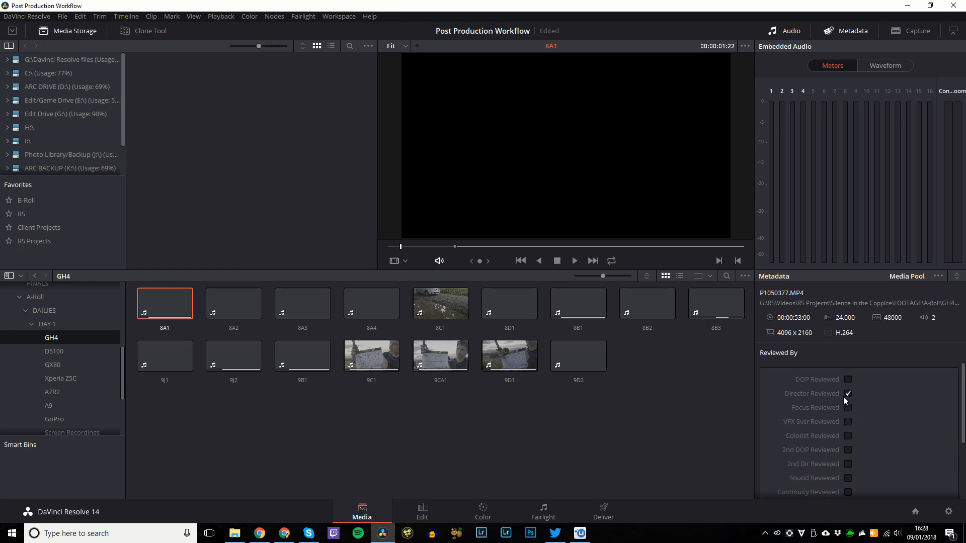
left_click(424, 511)
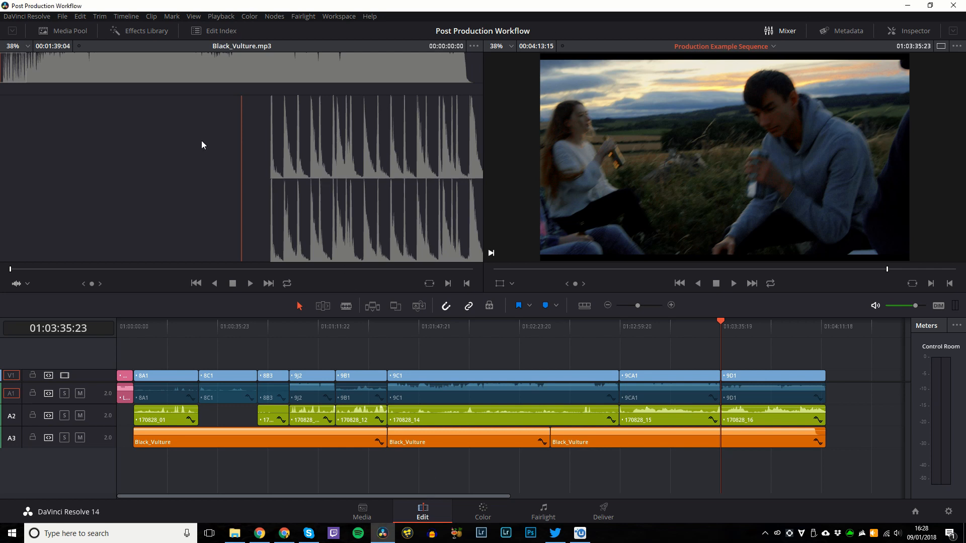
Load the Main Editing Workspace layout preset and show the Media Pool clips.
left_click(339, 17)
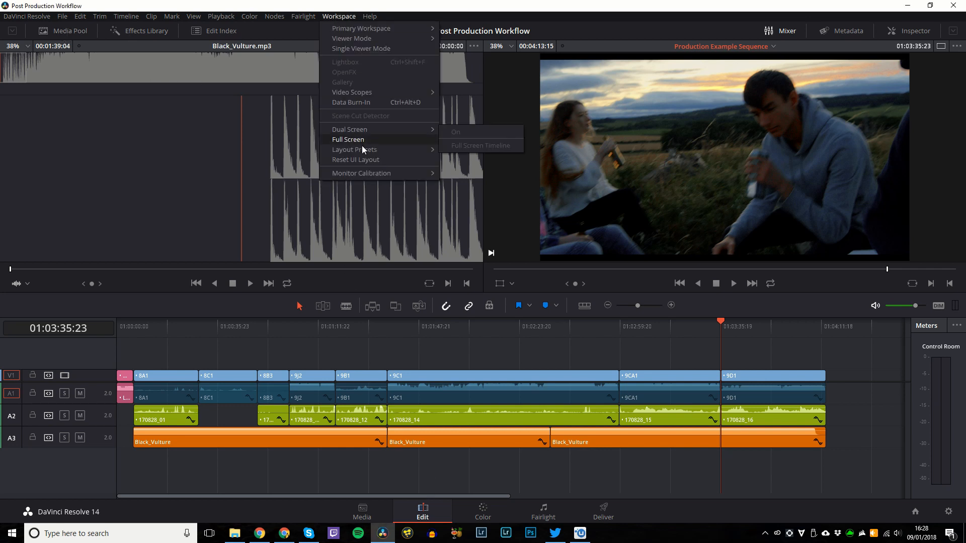
mouse_move(397, 148)
mouse_move(524, 153)
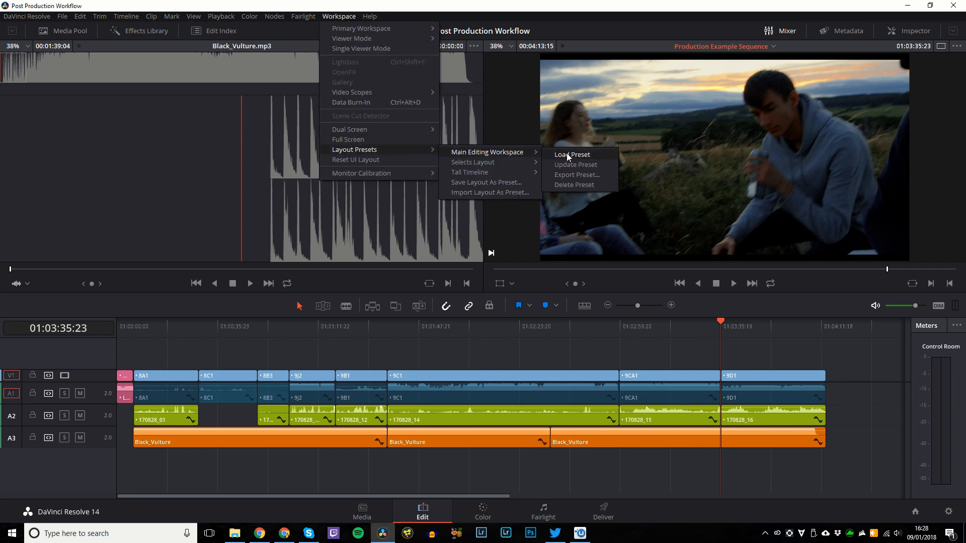
left_click(567, 153)
left_click(56, 35)
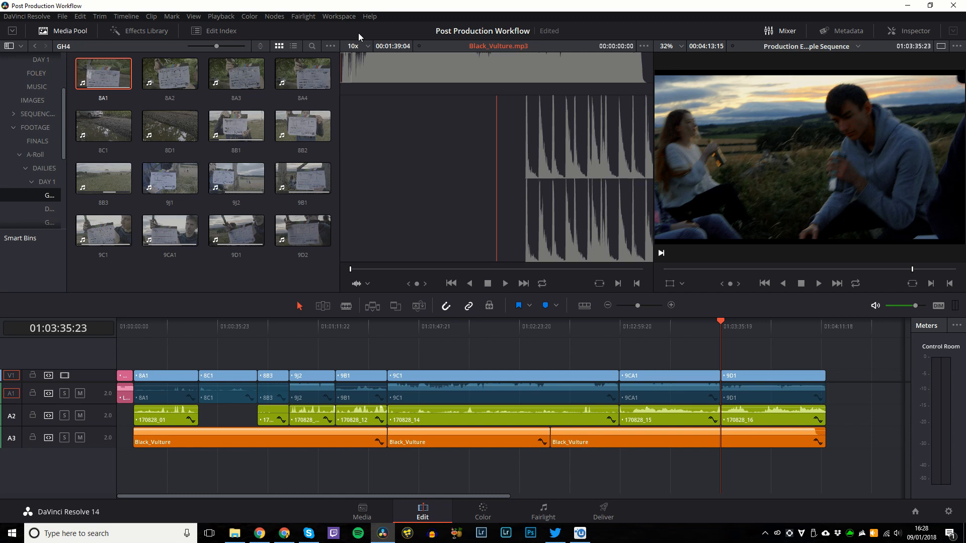
Click along the timeline ruler to jump the playhead through the cut toward the last shot.
left_click(460, 333)
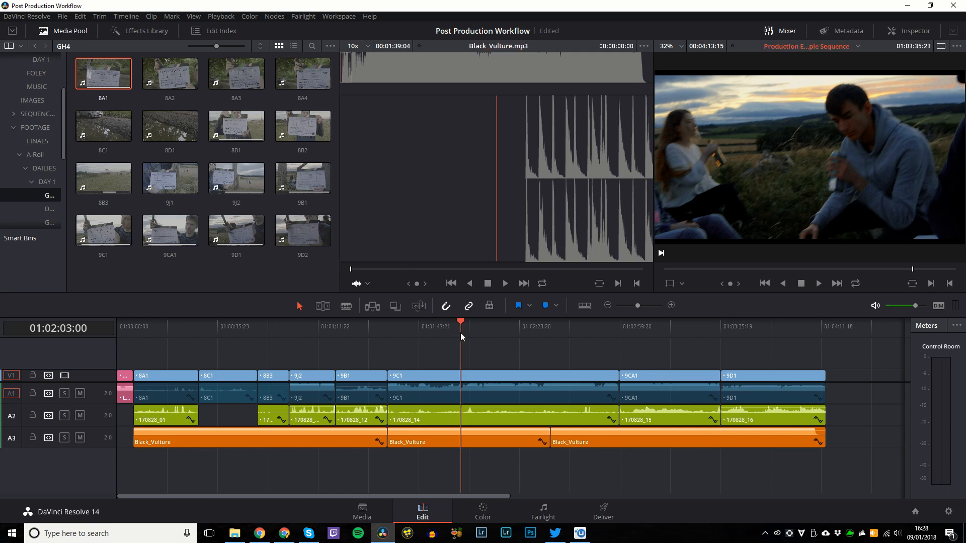
left_click(510, 328)
left_click(585, 334)
key("ctrl+z")
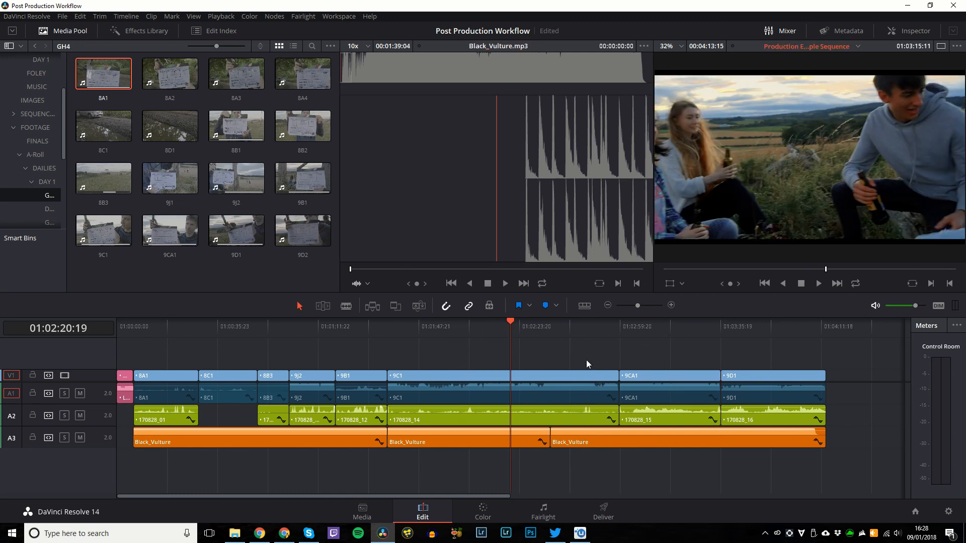
left_click(696, 328)
left_click(744, 334)
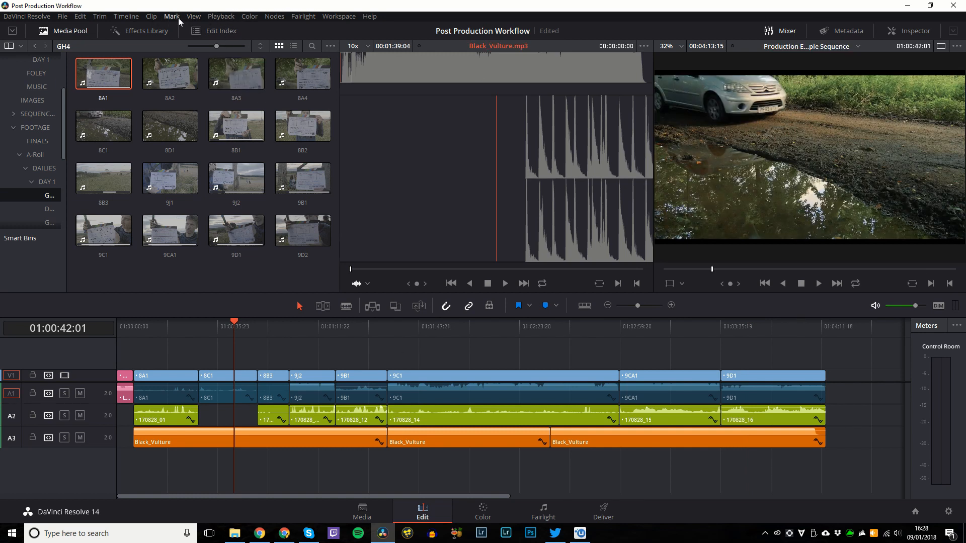
left_click(221, 16)
left_click(232, 16)
Scrub back and forth between edits, settling on a frame inside the 9CA1 shot.
left_click_drag(480, 331, 680, 335)
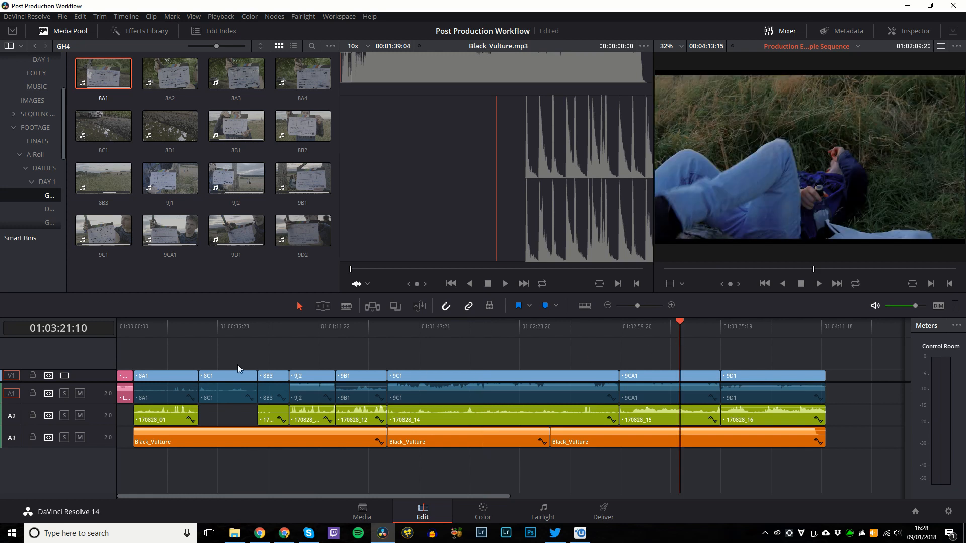
left_click_drag(224, 332, 282, 328)
key("Up")
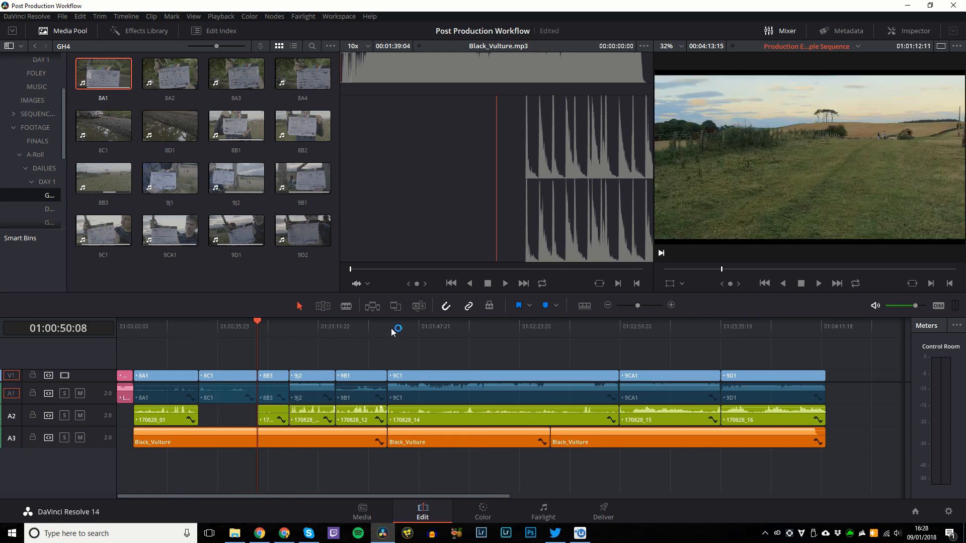
left_click_drag(392, 332, 677, 334)
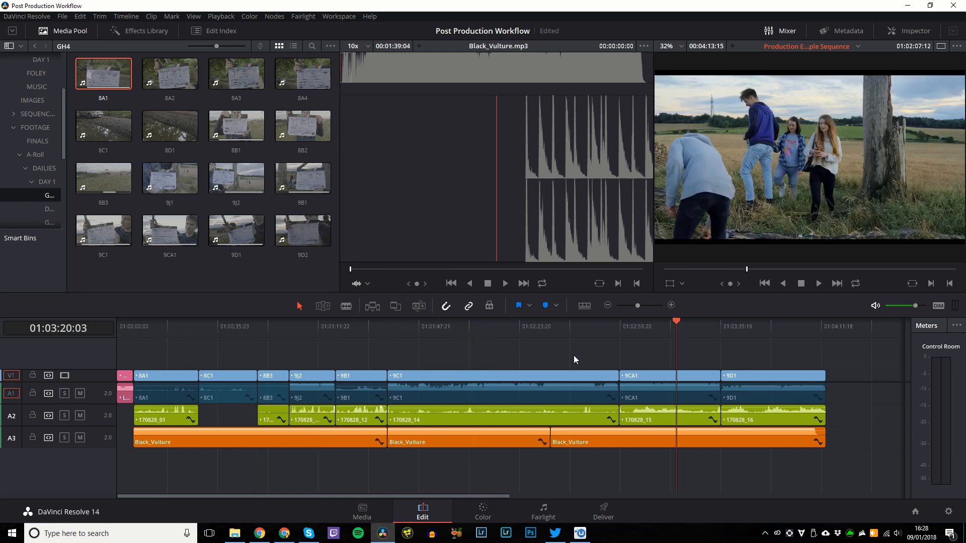
key("ctrl+z")
key("ctrl+shift+z")
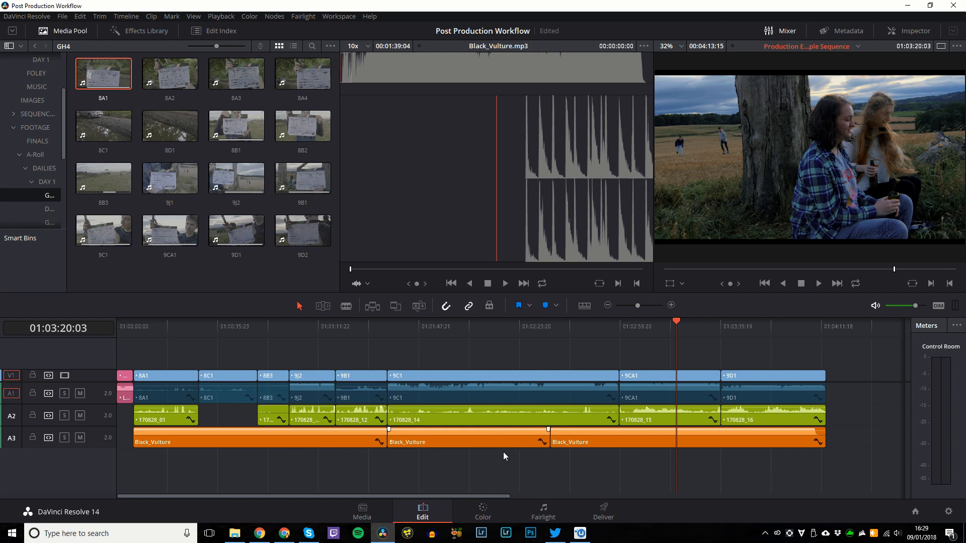
left_click(488, 513)
Cycle the Camera Raw, Color Wheels, RGB Mixer and Motion Effects palettes, ending on Color Match.
left_click(44, 336)
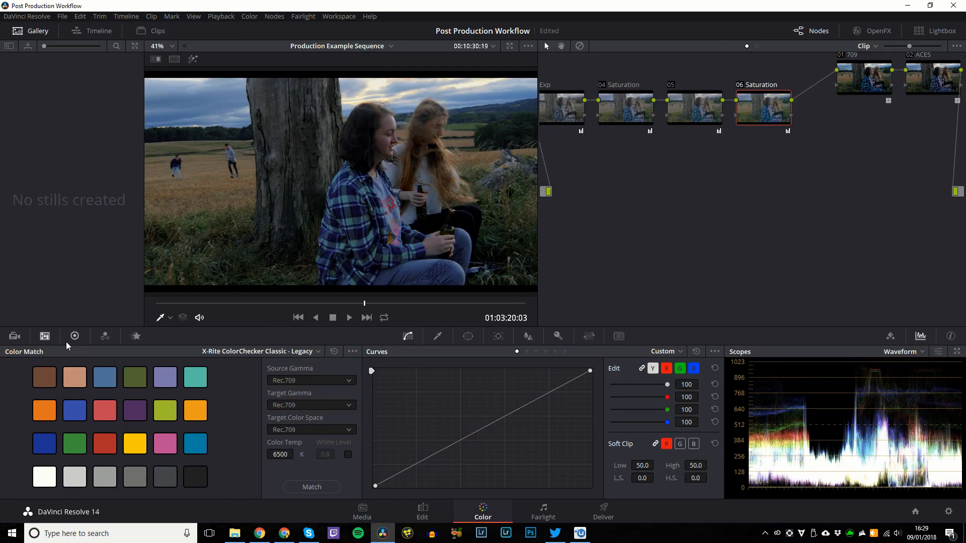
left_click(74, 337)
left_click(105, 336)
left_click(15, 336)
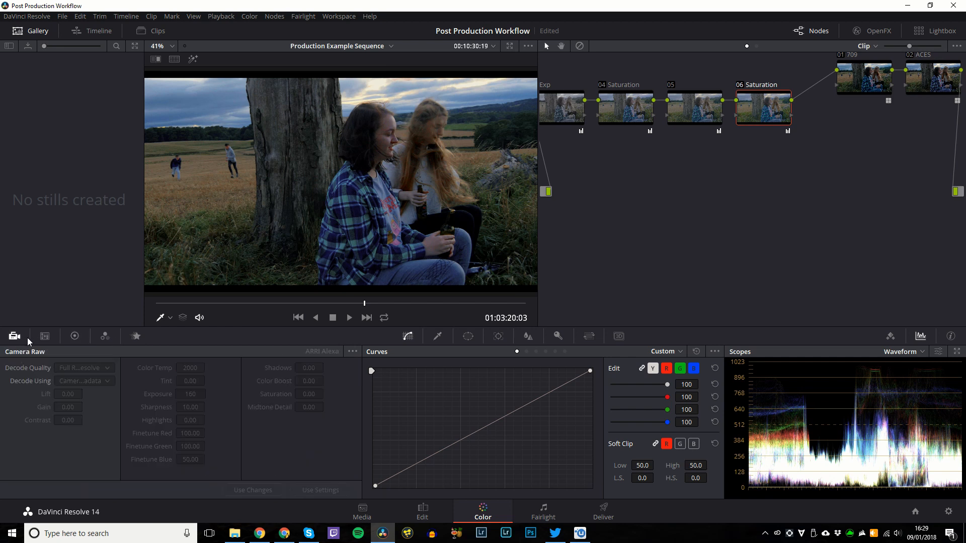
left_click(135, 336)
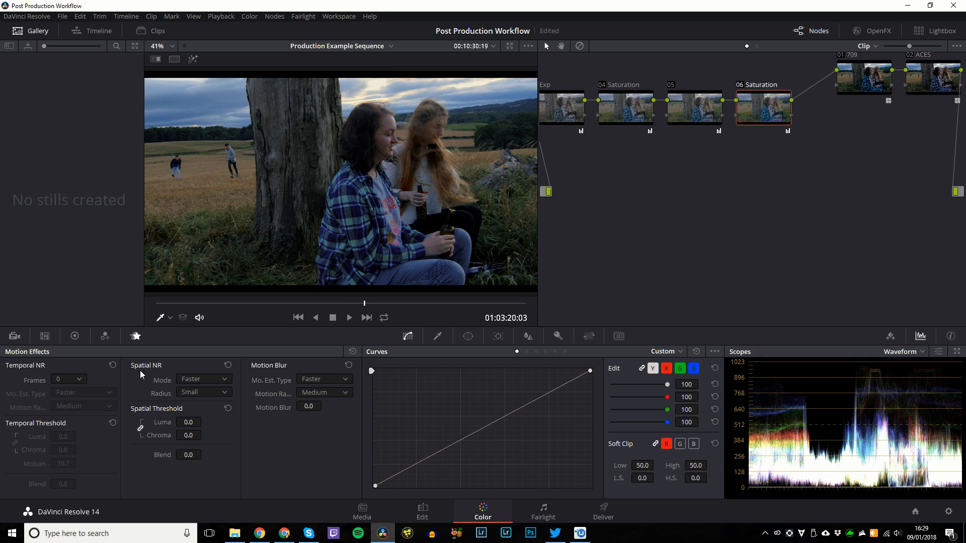
left_click(105, 337)
left_click(75, 338)
left_click(44, 341)
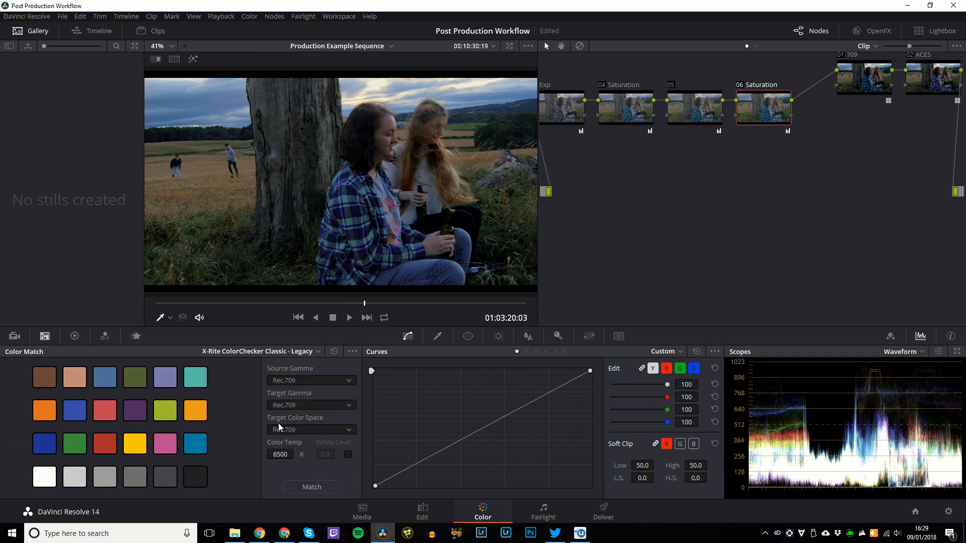
Colour-match the shot with V-Log source gamma and Rec.709 targets, then undo the match.
left_click(301, 381)
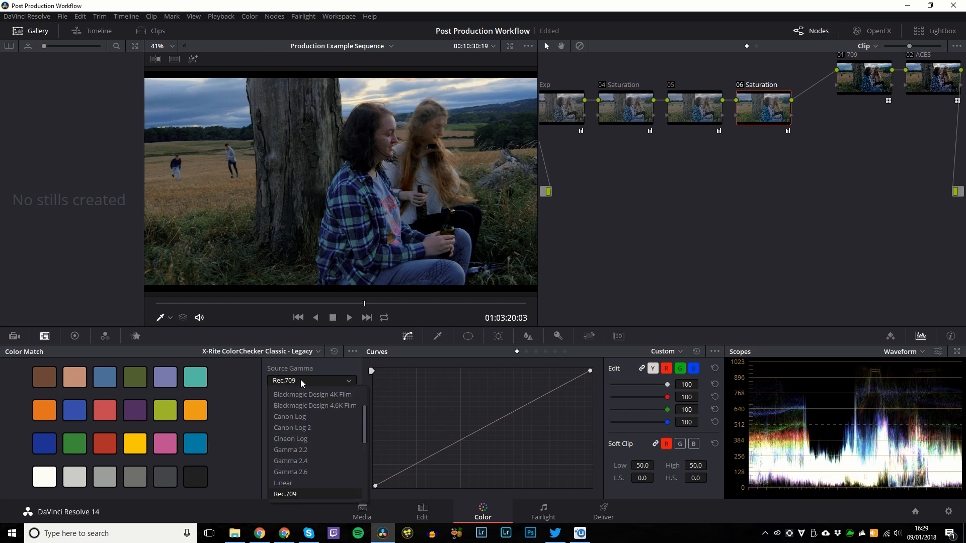
scroll(317, 432, "down", 5)
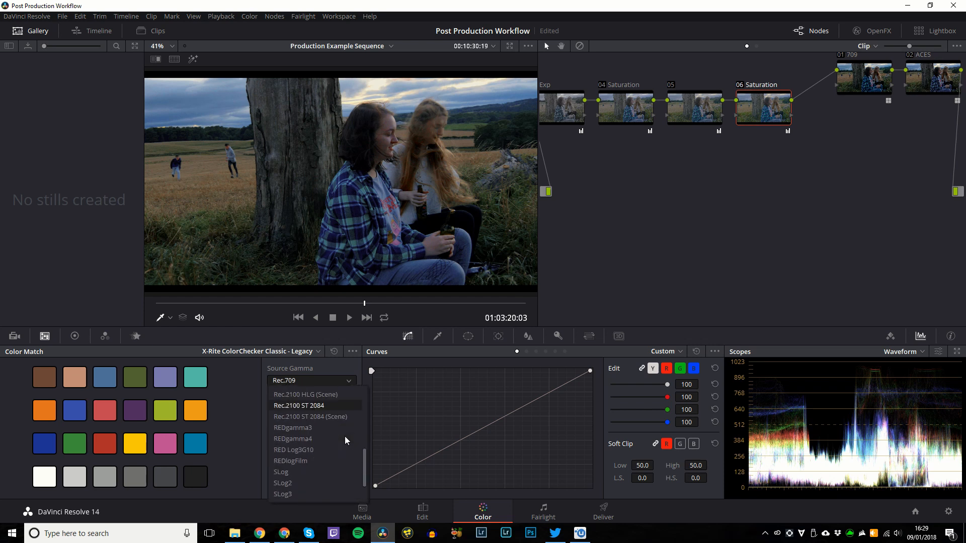
scroll(318, 462, "down", 5)
left_click(312, 491)
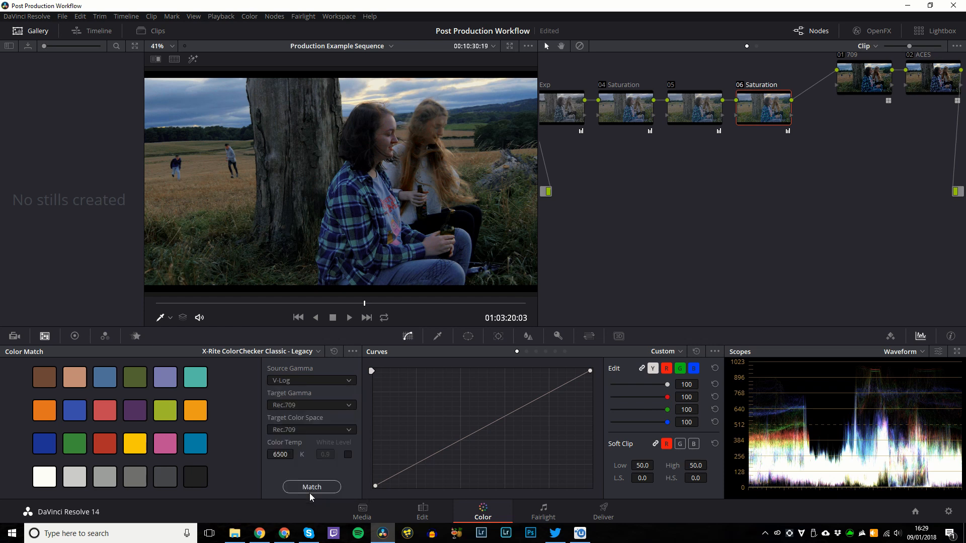
left_click(300, 403)
left_click(303, 409)
left_click(301, 432)
left_click(301, 431)
left_click(290, 488)
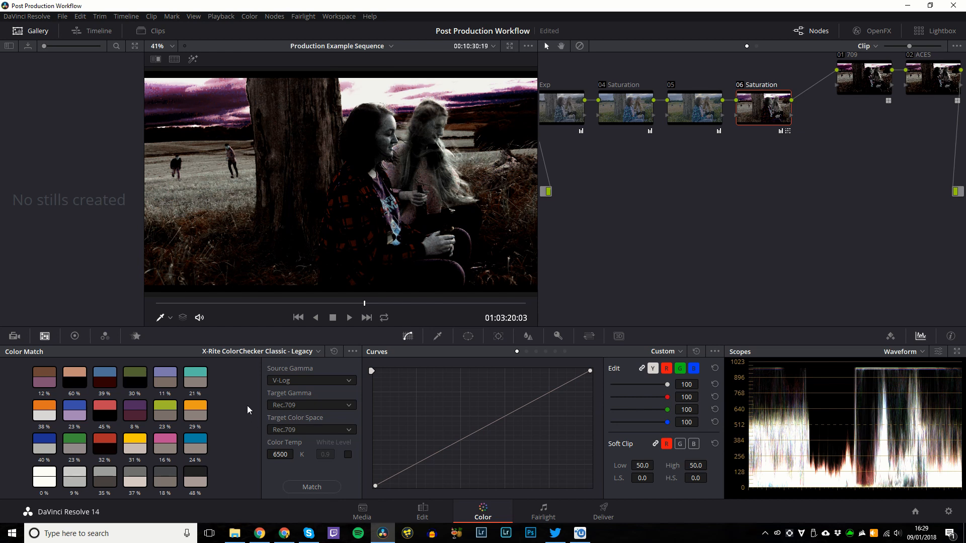
key("ctrl+z")
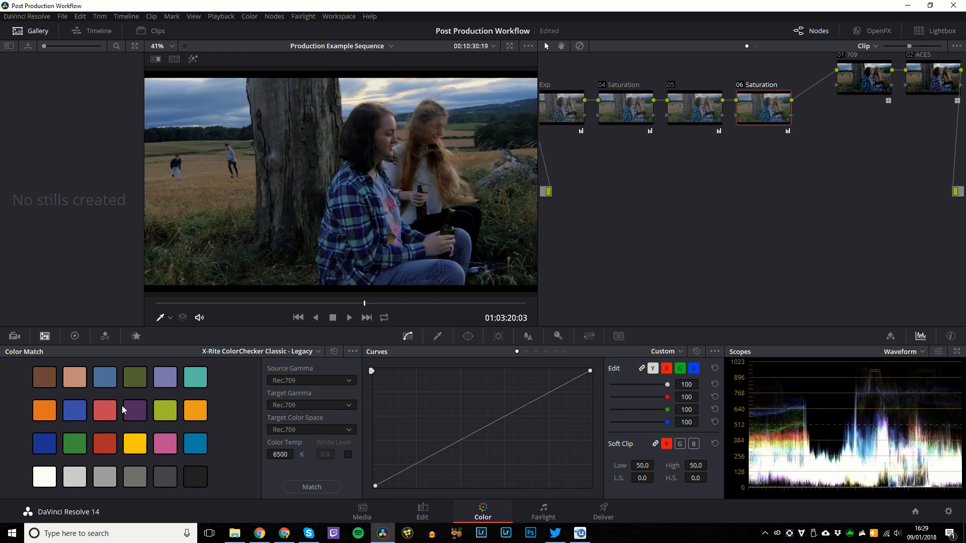
Match the shot against the X-Rite ColorChecker Passport Video chart.
left_click(246, 352)
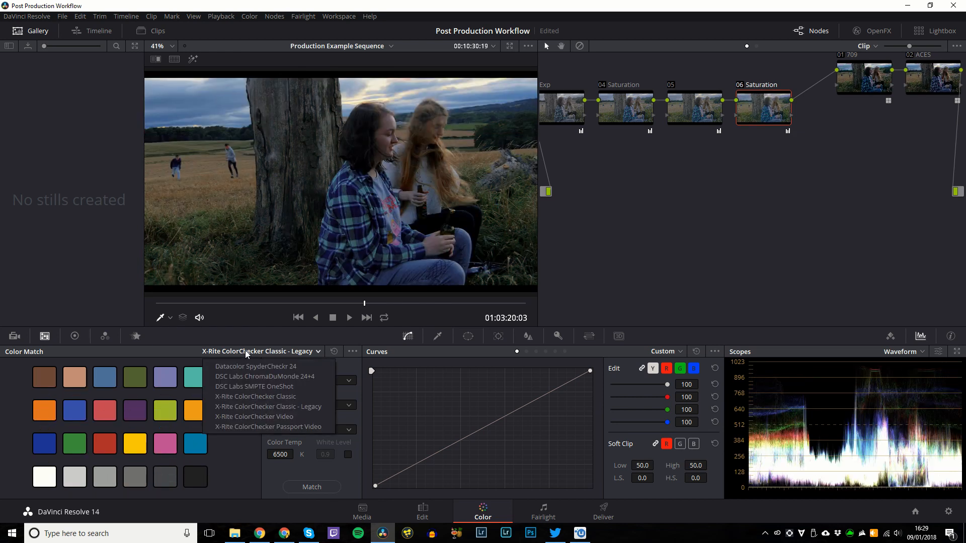
left_click(263, 427)
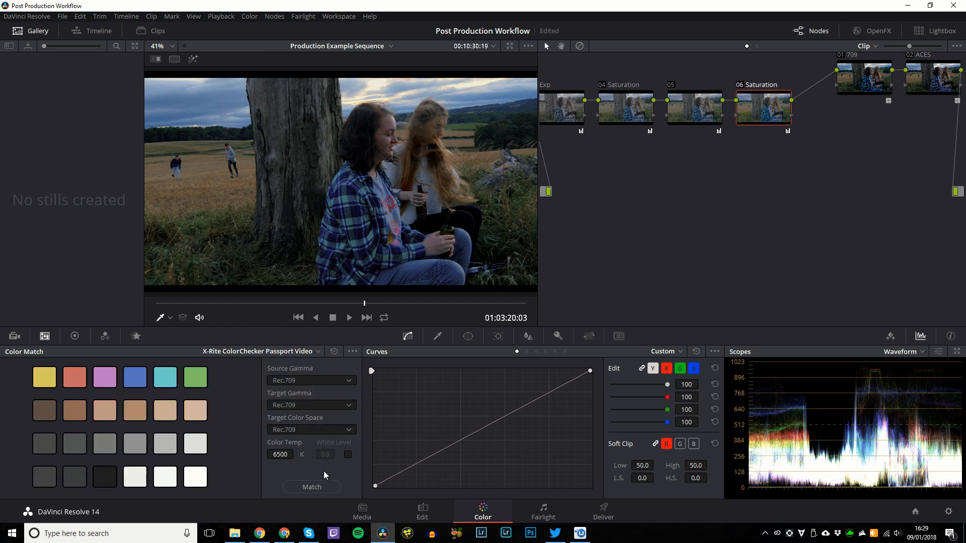
left_click(321, 487)
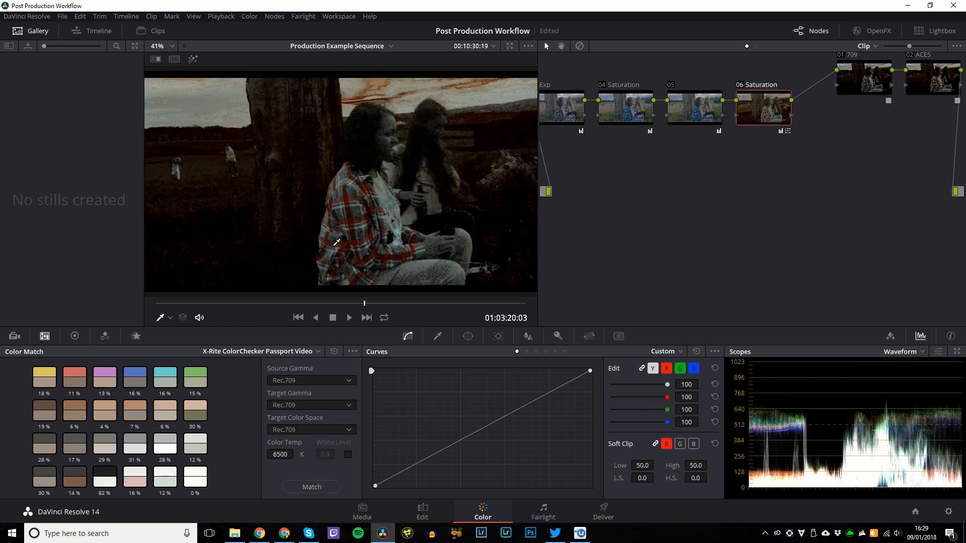
Undo the match, show the Camera Raw palette, and save the project with Ctrl+S.
key("ctrl+z")
left_click(14, 336)
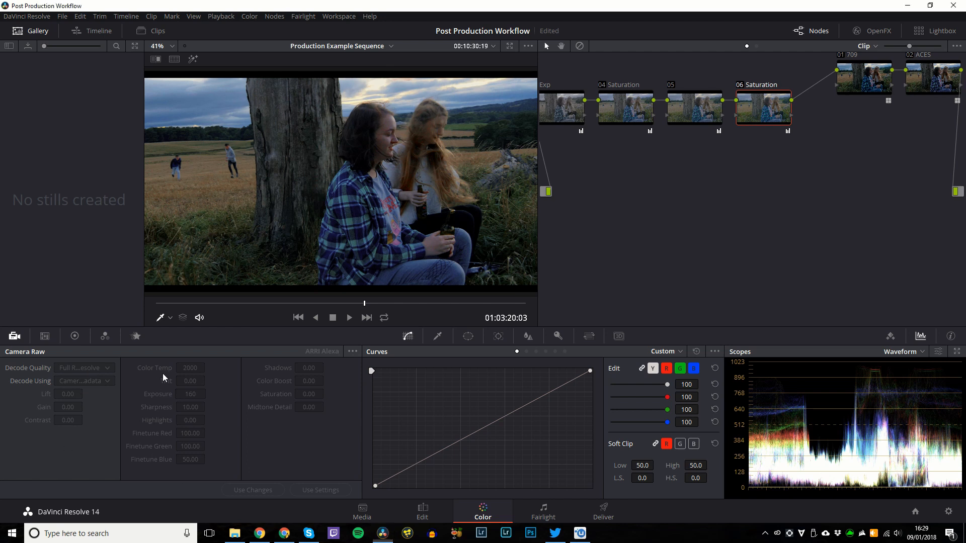
key("ctrl+s")
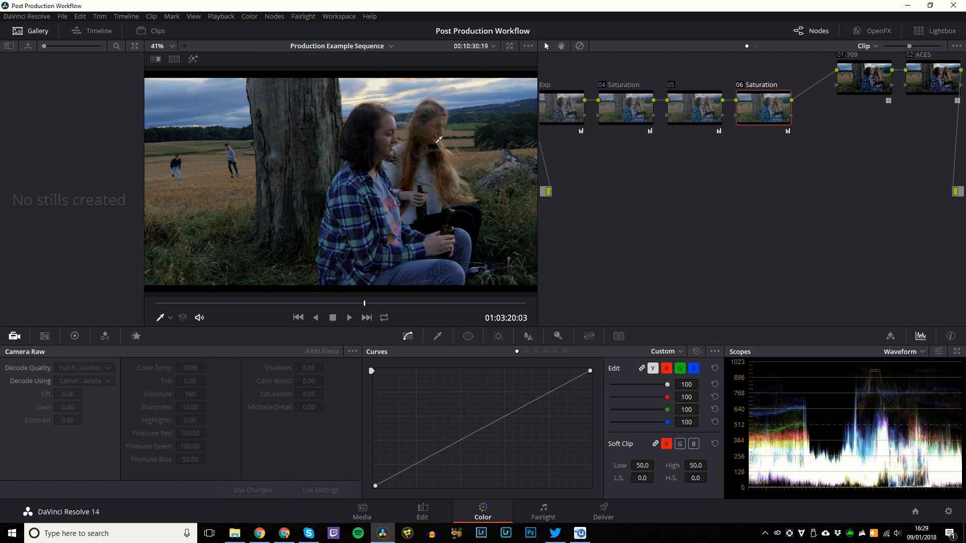